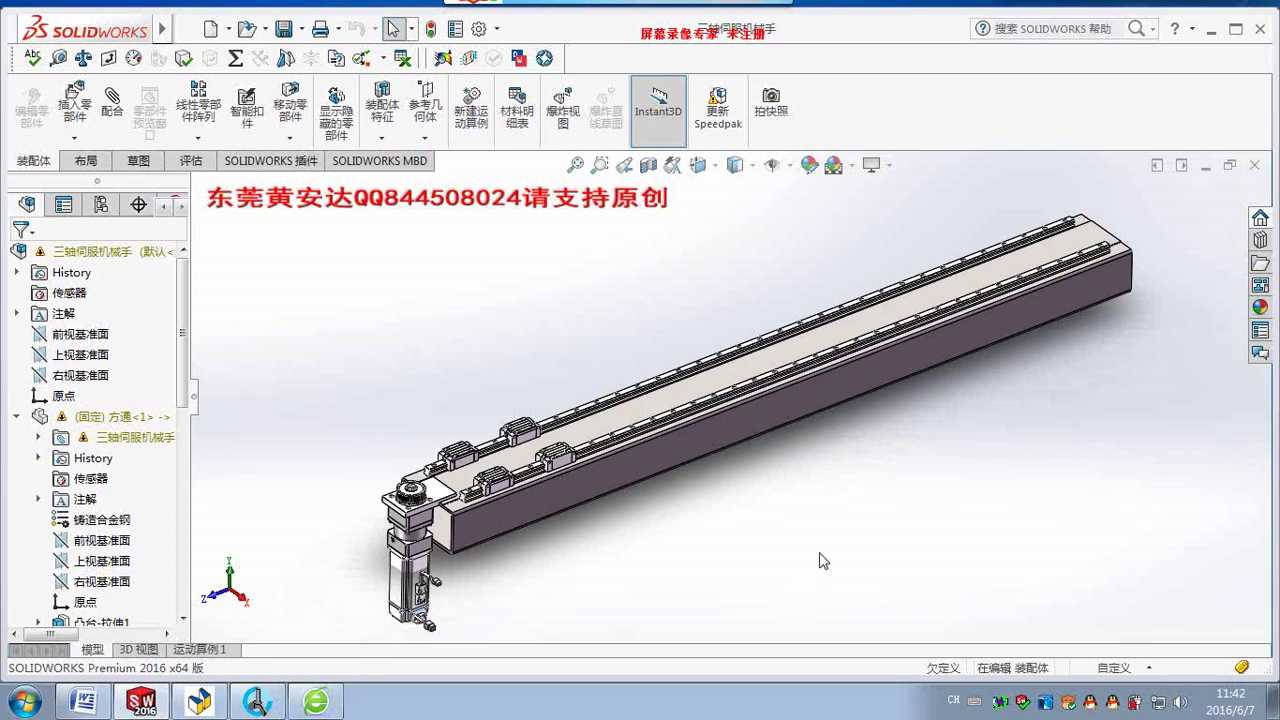
Zoom and pan around the rail assembly, then bring up and dismiss the MISUMI catalog launcher.
scroll(532, 517, "down", 2)
scroll(506, 528, "down", 3)
scroll(588, 562, "down", 2)
middle_click_drag(588, 562, 582, 556, "ctrl")
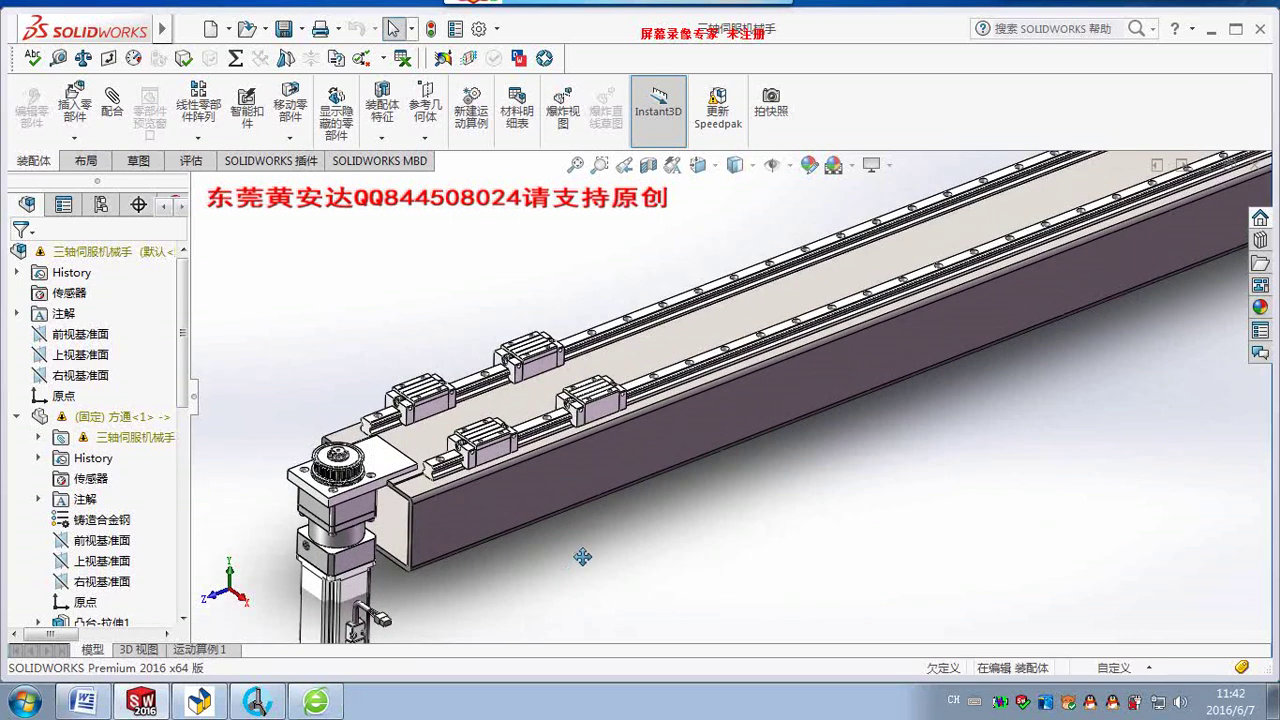
scroll(559, 470, "up", 3)
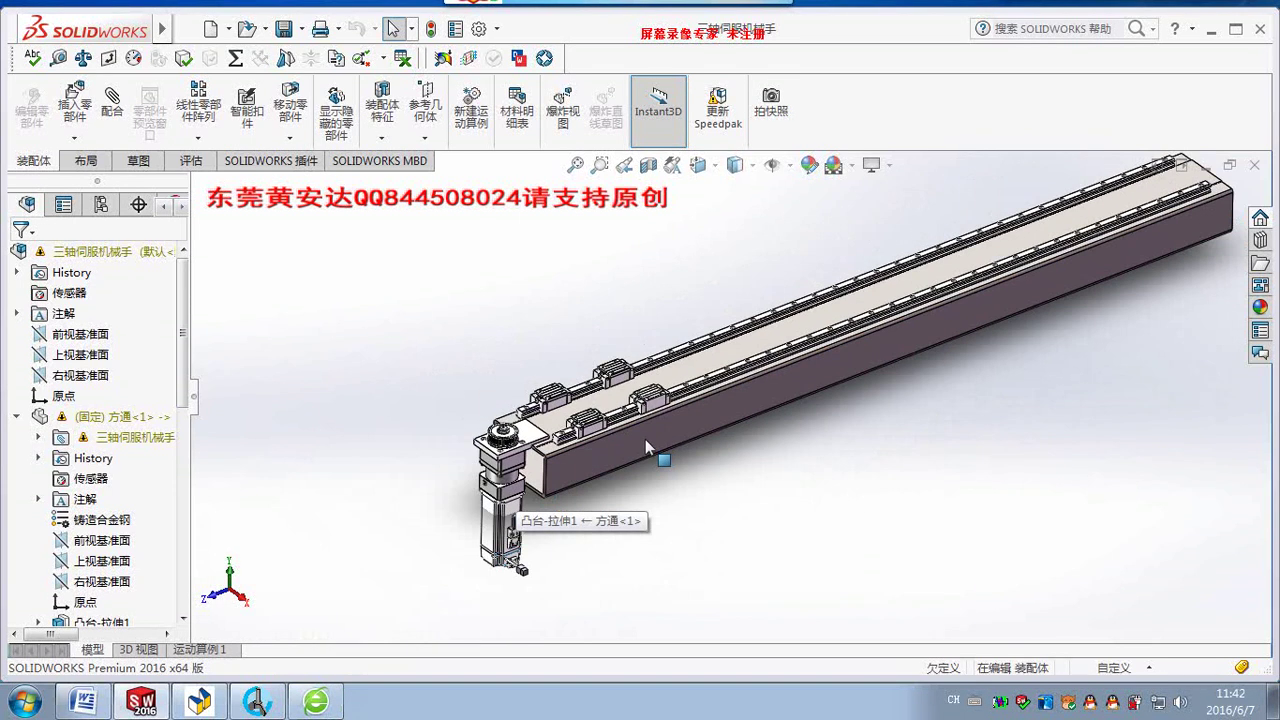
scroll(645, 439, "up", 3)
scroll(982, 276, "down", 2)
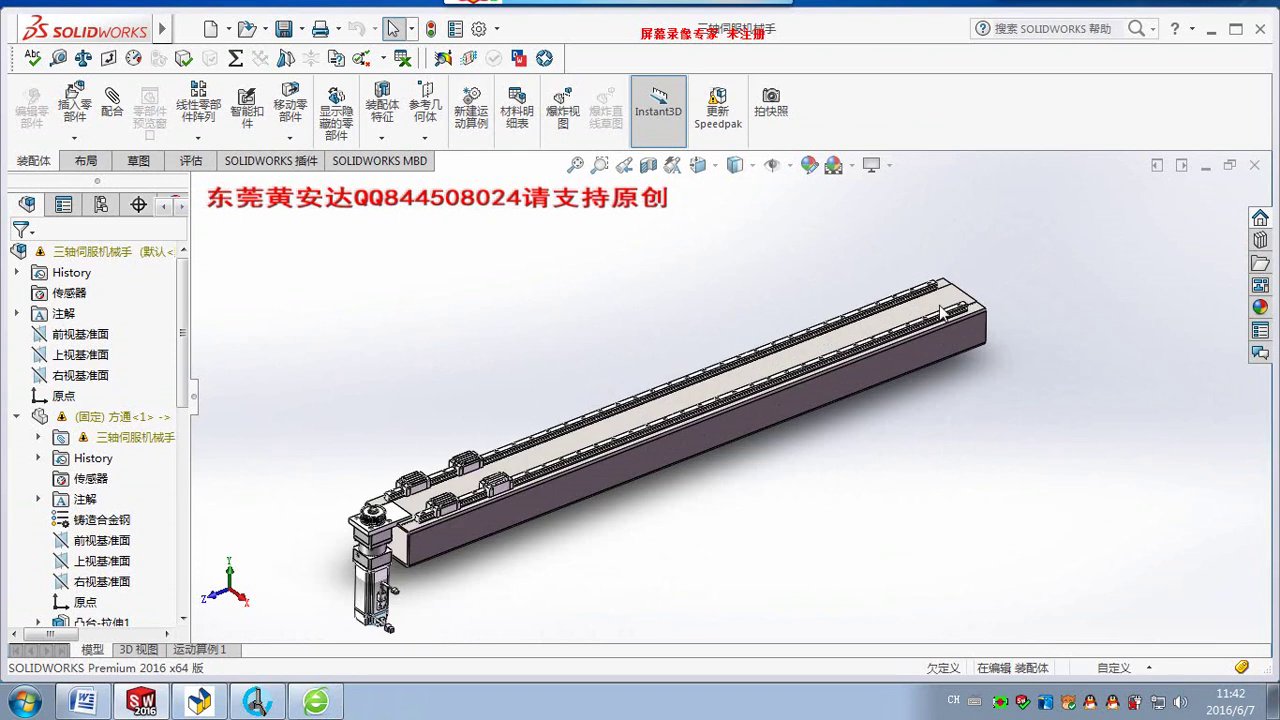
scroll(928, 318, "down", 2)
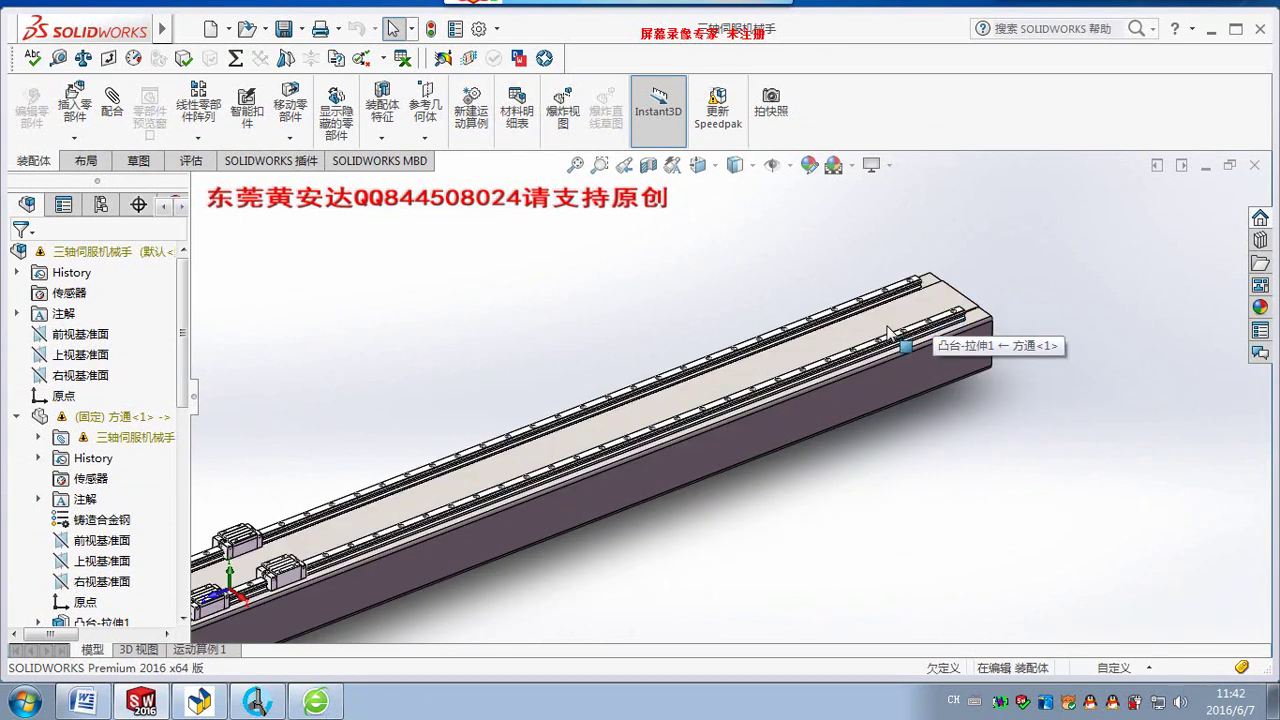
left_click(217, 700)
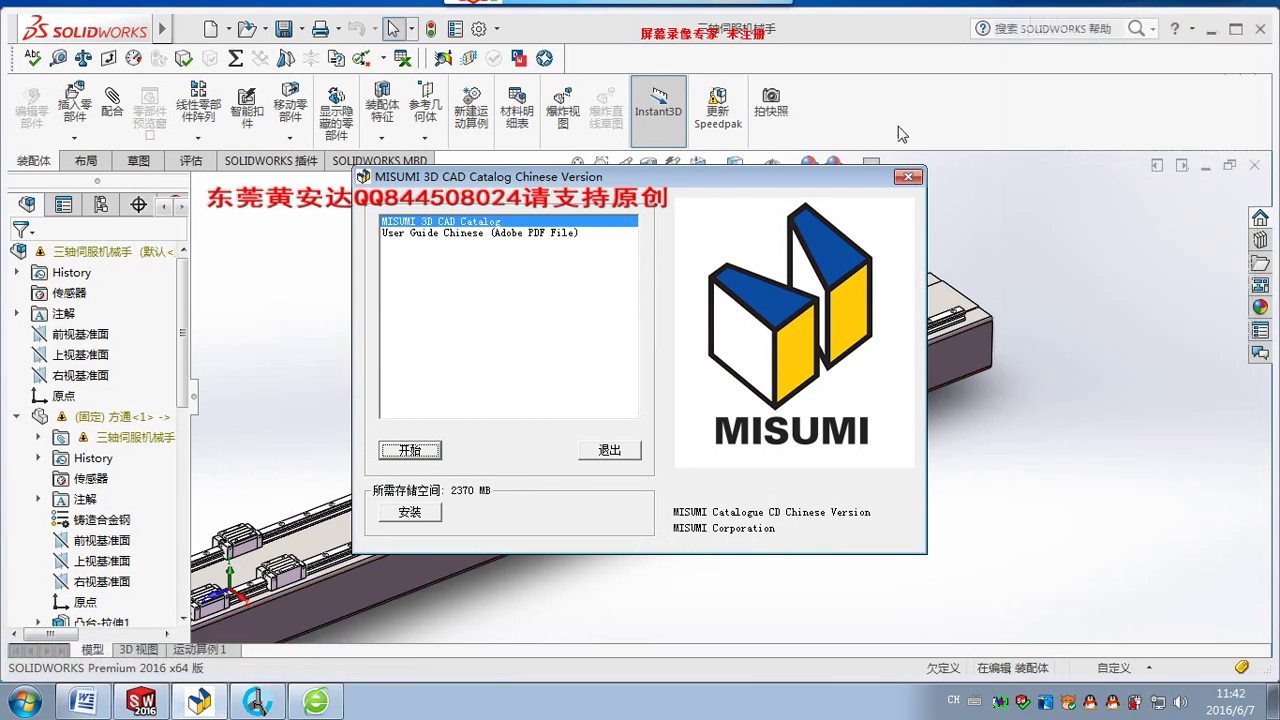
left_click(908, 178)
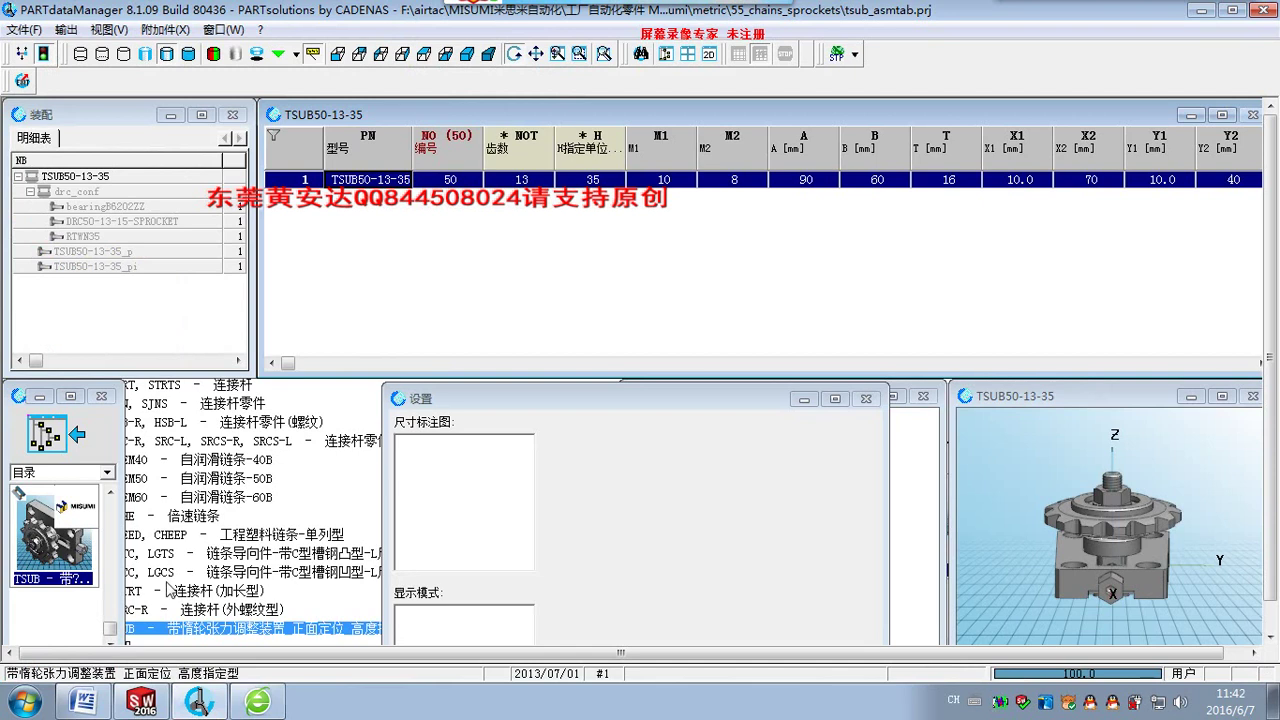
Rotate and zoom the TSUB50-13-35 sprocket tensioner preview to inspect it.
left_click_drag(1030, 521, 1155, 565)
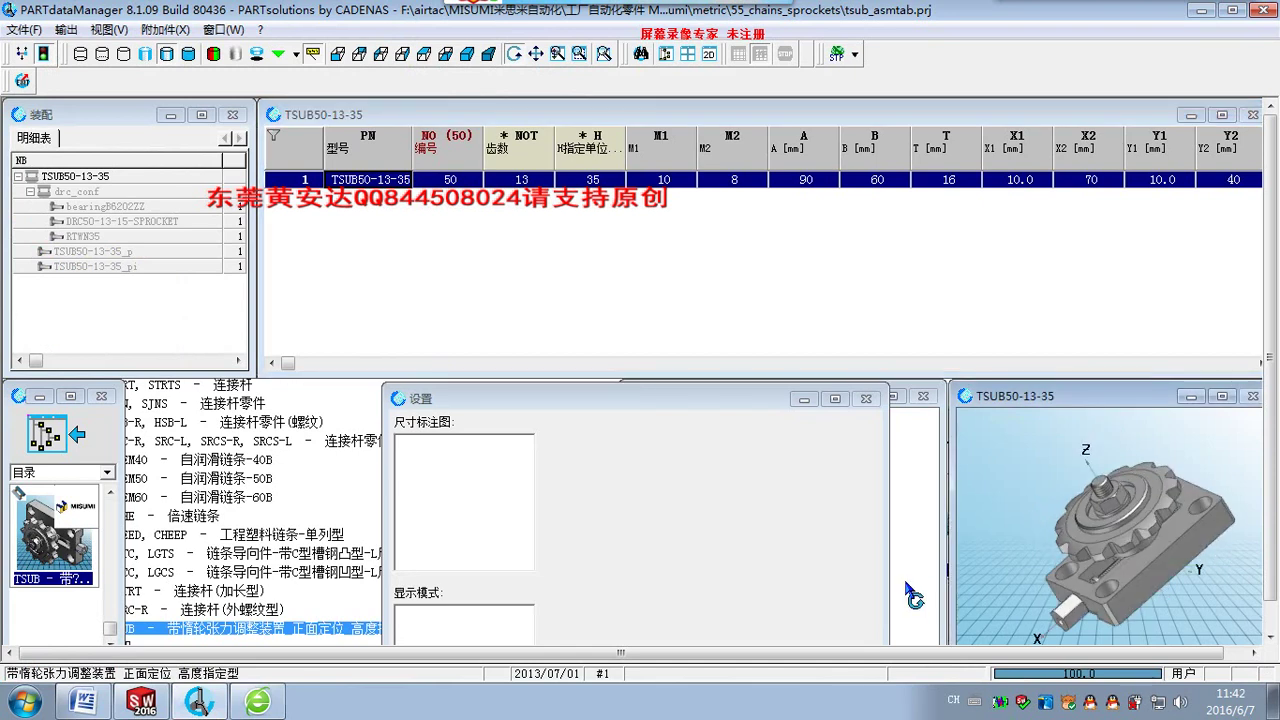
scroll(1153, 560, "up", 5)
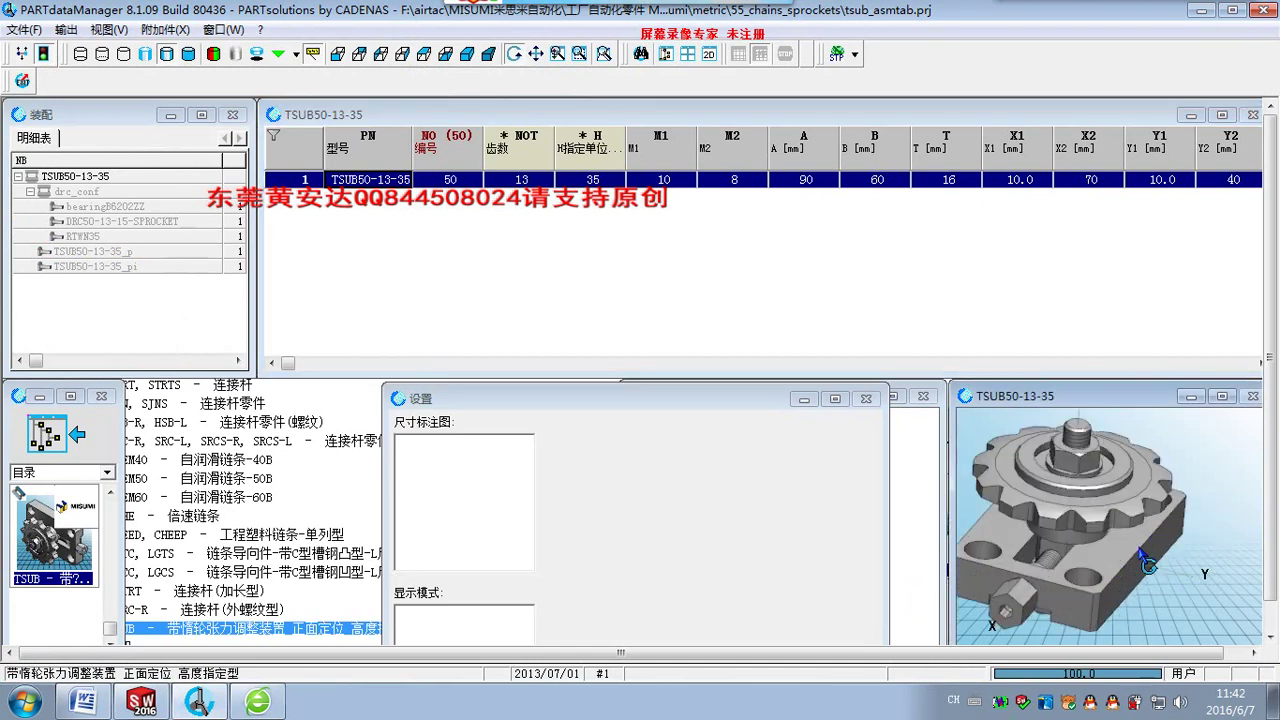
left_click_drag(1153, 560, 1104, 568)
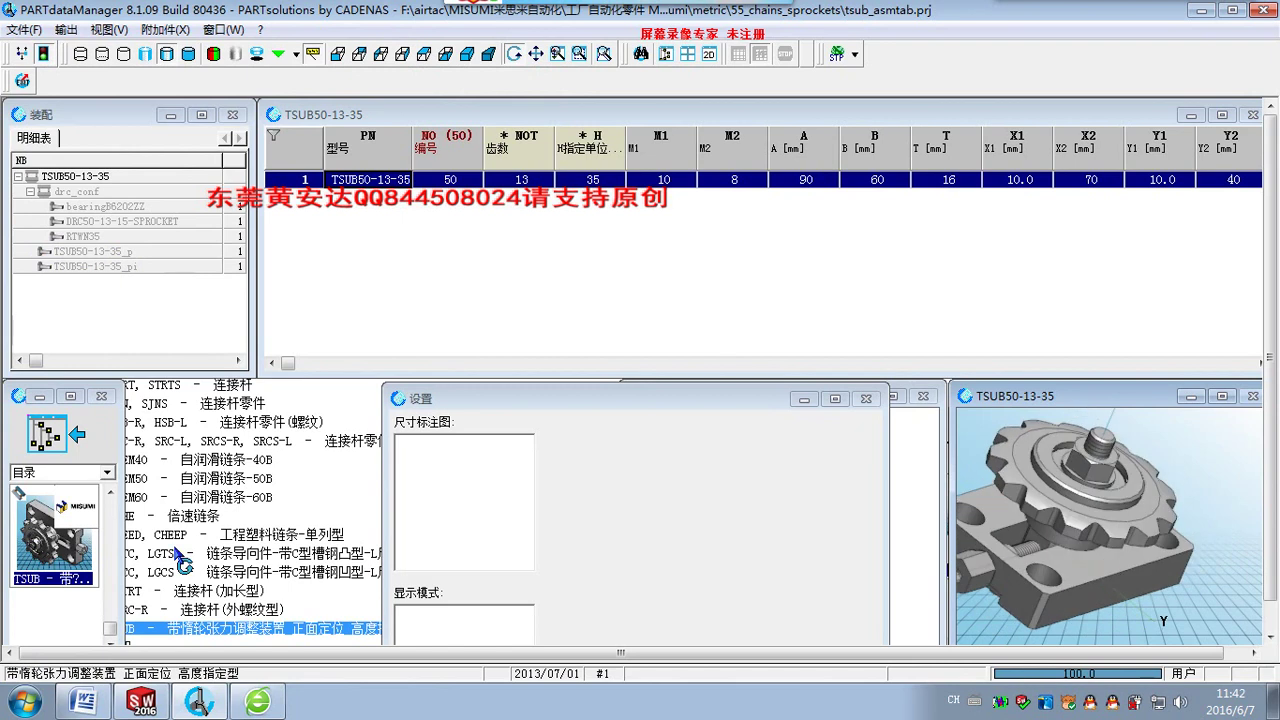
Return to the catalog part browser, select CHEM50 chain, and browse the chain and sprocket icons.
left_click(77, 433)
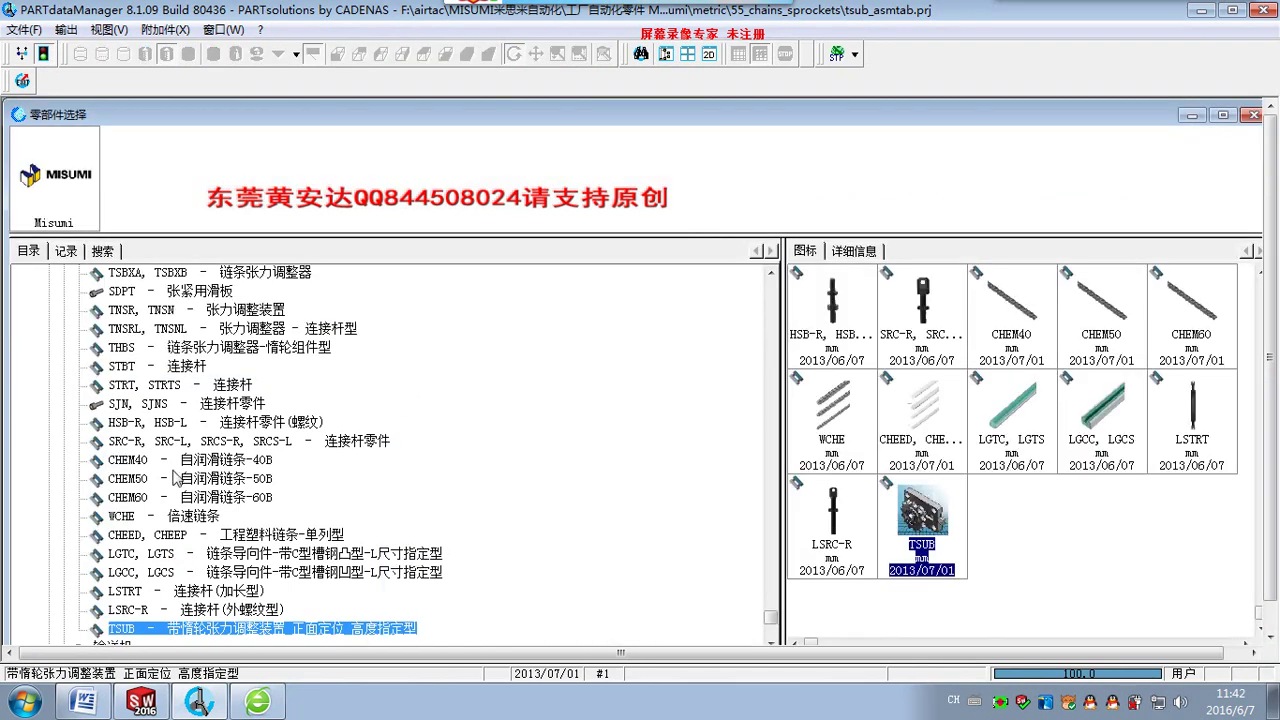
left_click(230, 487)
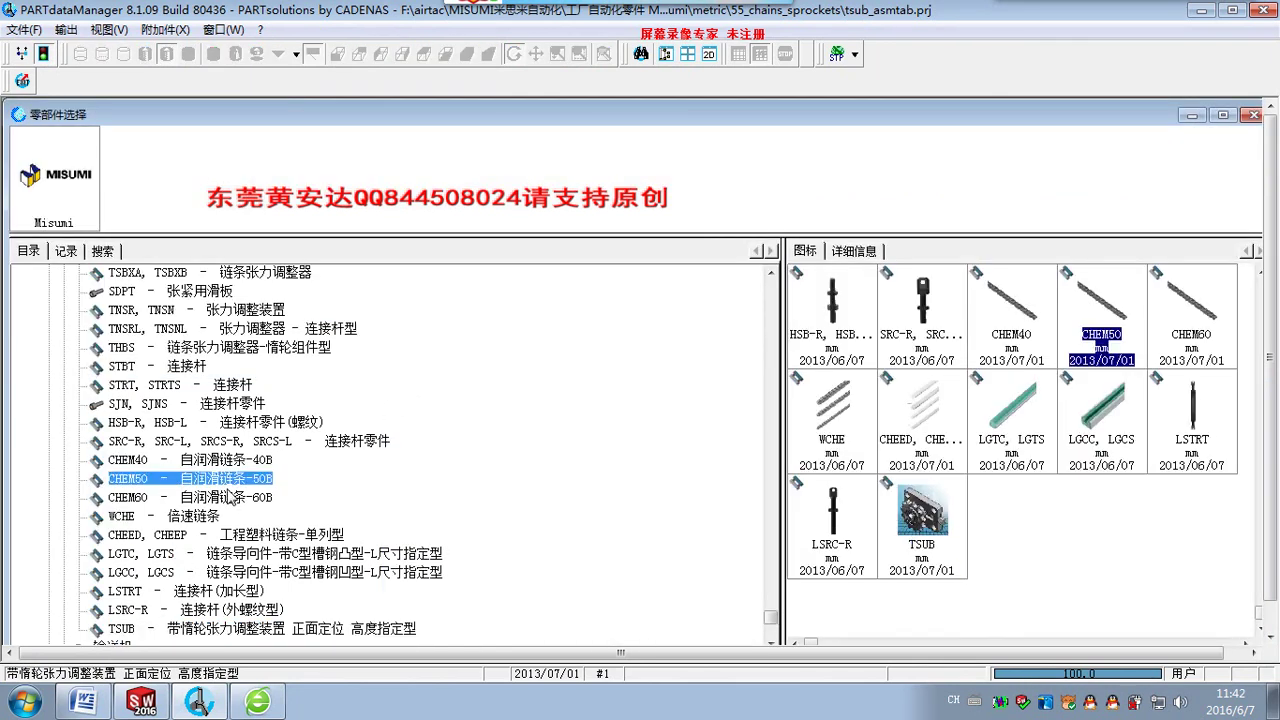
scroll(230, 497, "up", 3)
scroll(230, 497, "up", 3)
scroll(230, 497, "up", 3)
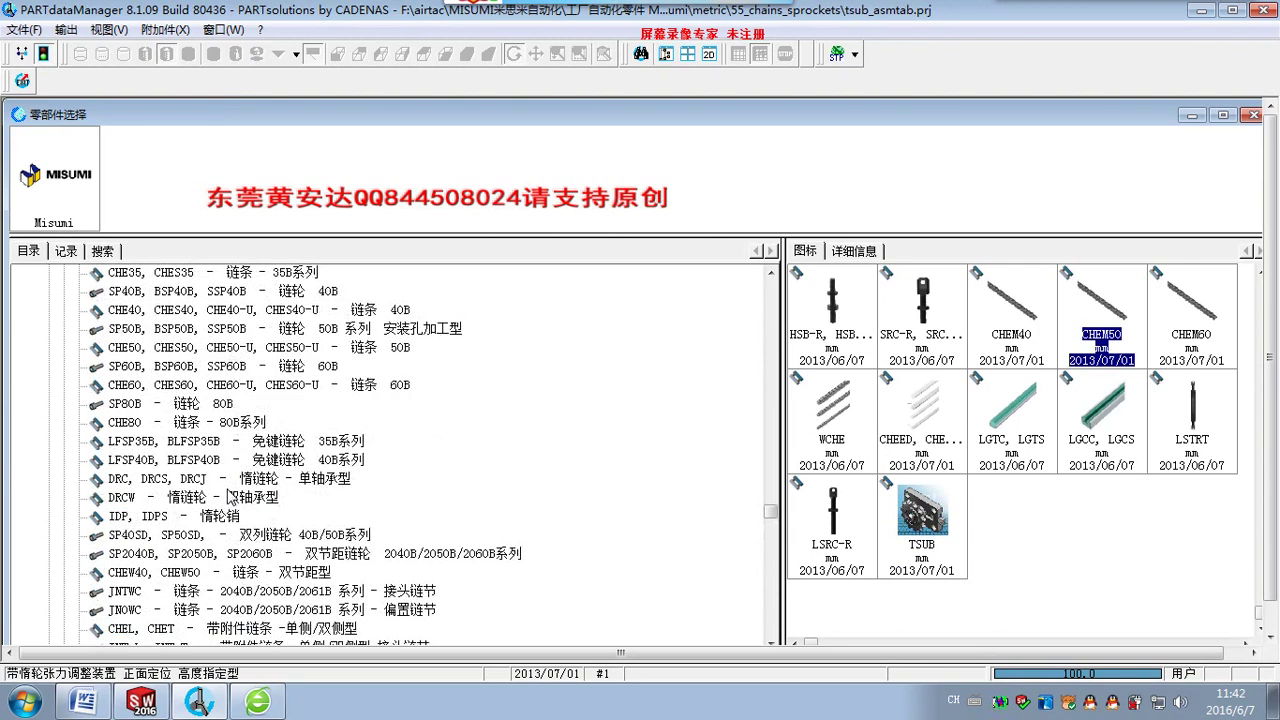
scroll(230, 497, "down", 4)
scroll(228, 497, "down", 5)
scroll(230, 497, "down", 4)
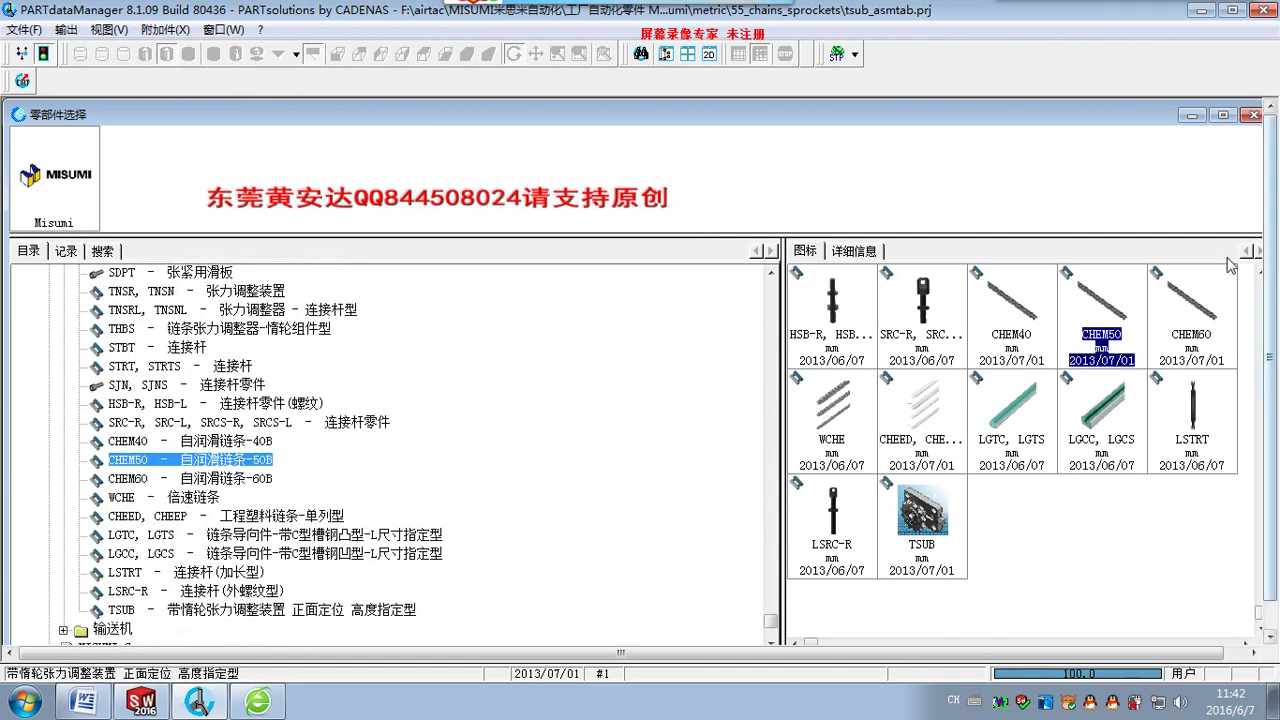
scroll(1262, 275, "up", 1)
scroll(1262, 275, "up", 1)
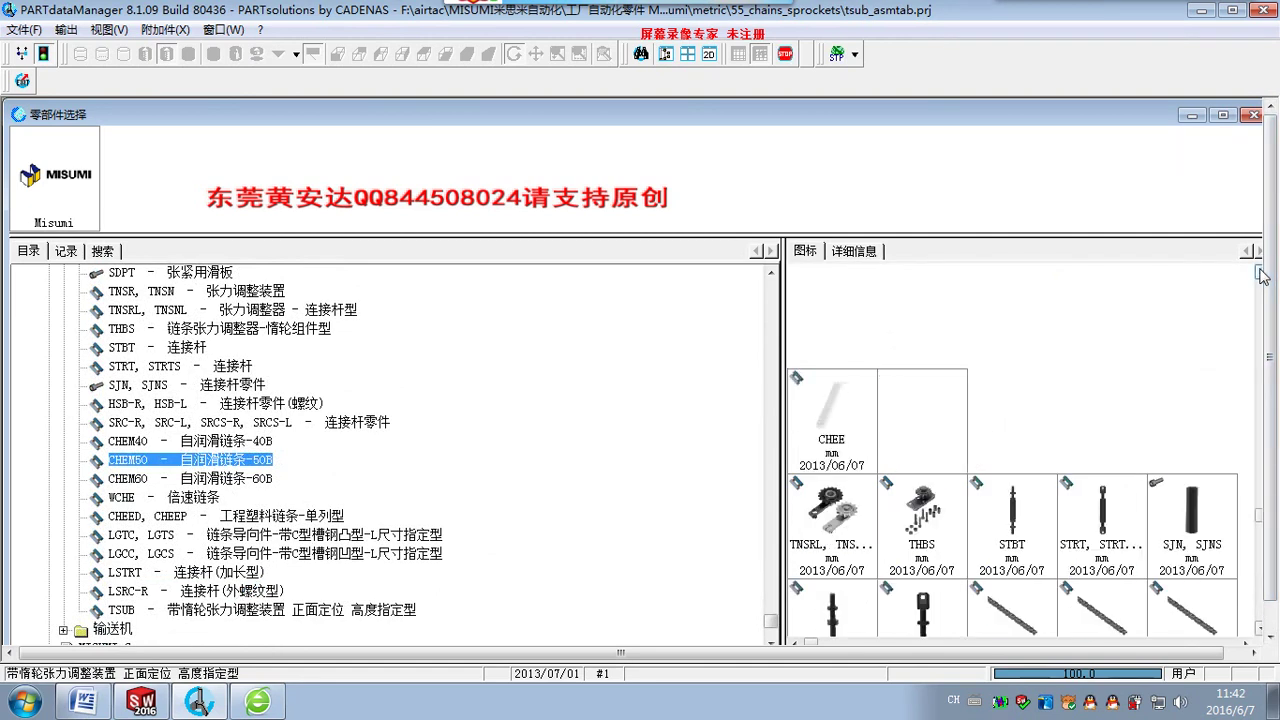
scroll(1262, 275, "up", 1)
scroll(1262, 275, "up", 1)
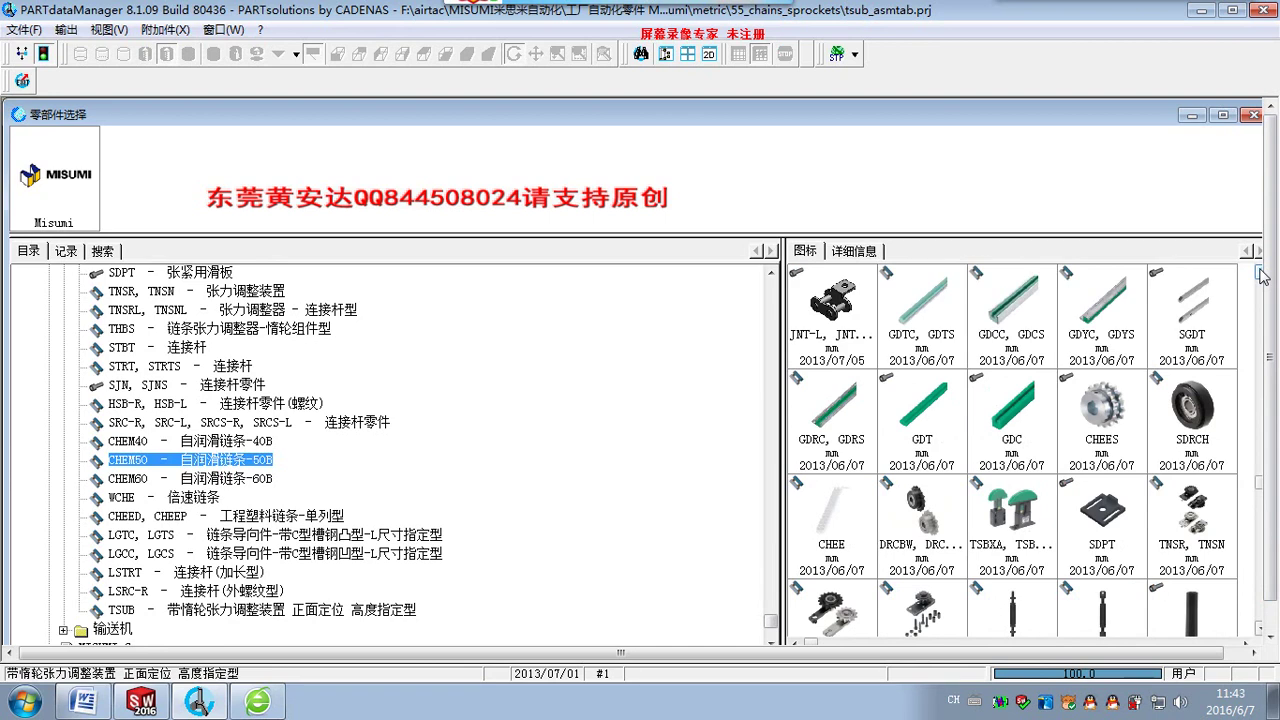
scroll(1262, 275, "up", 1)
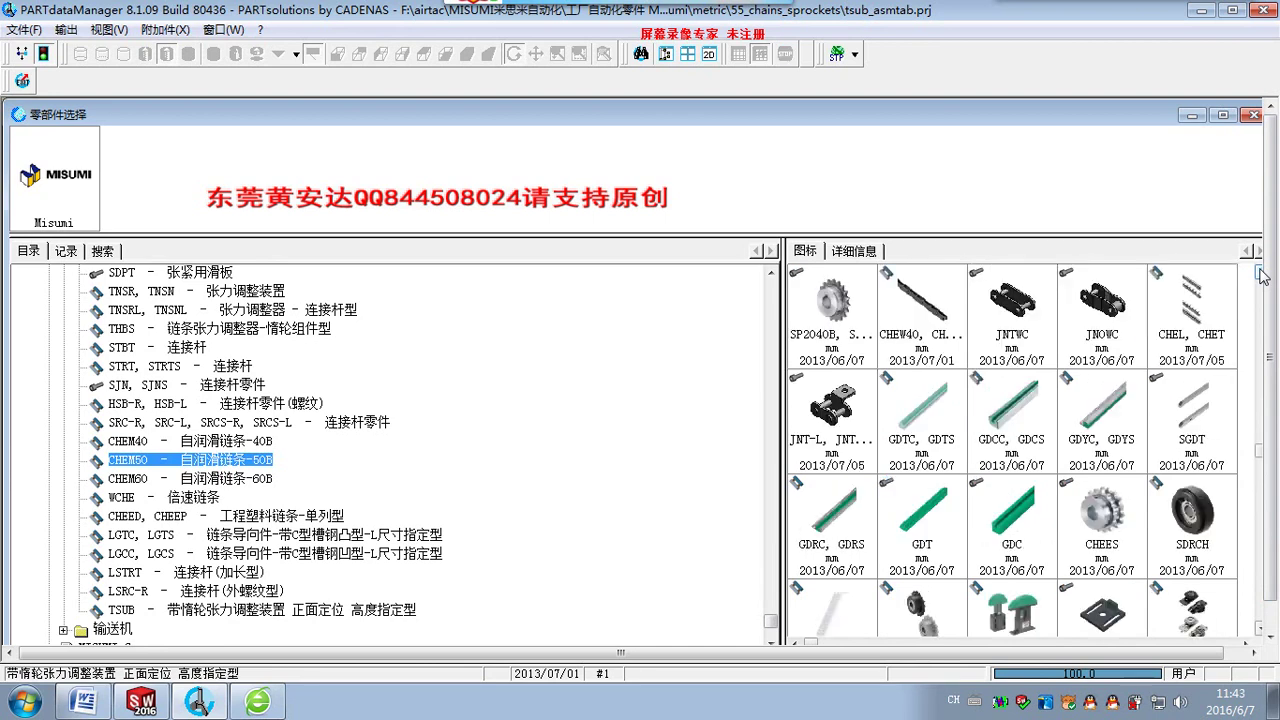
scroll(1262, 275, "up", 1)
scroll(1262, 275, "up", 1)
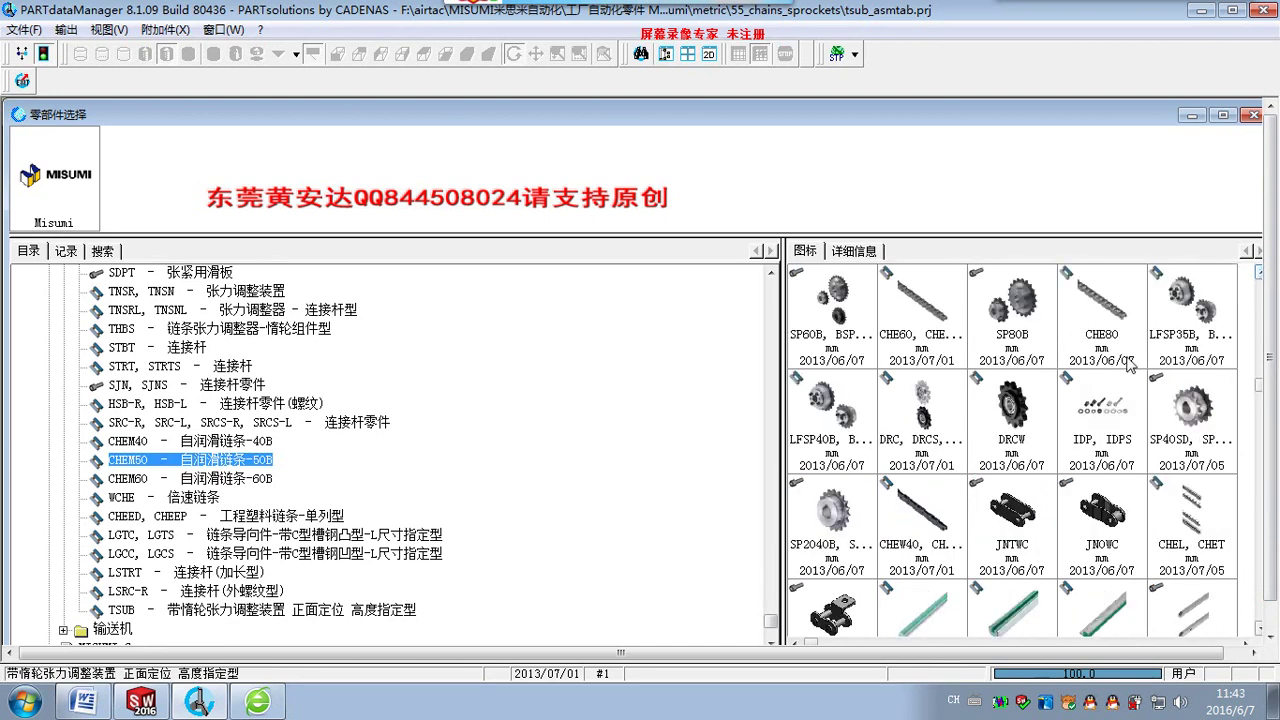
scroll(1270, 600, "down", 1)
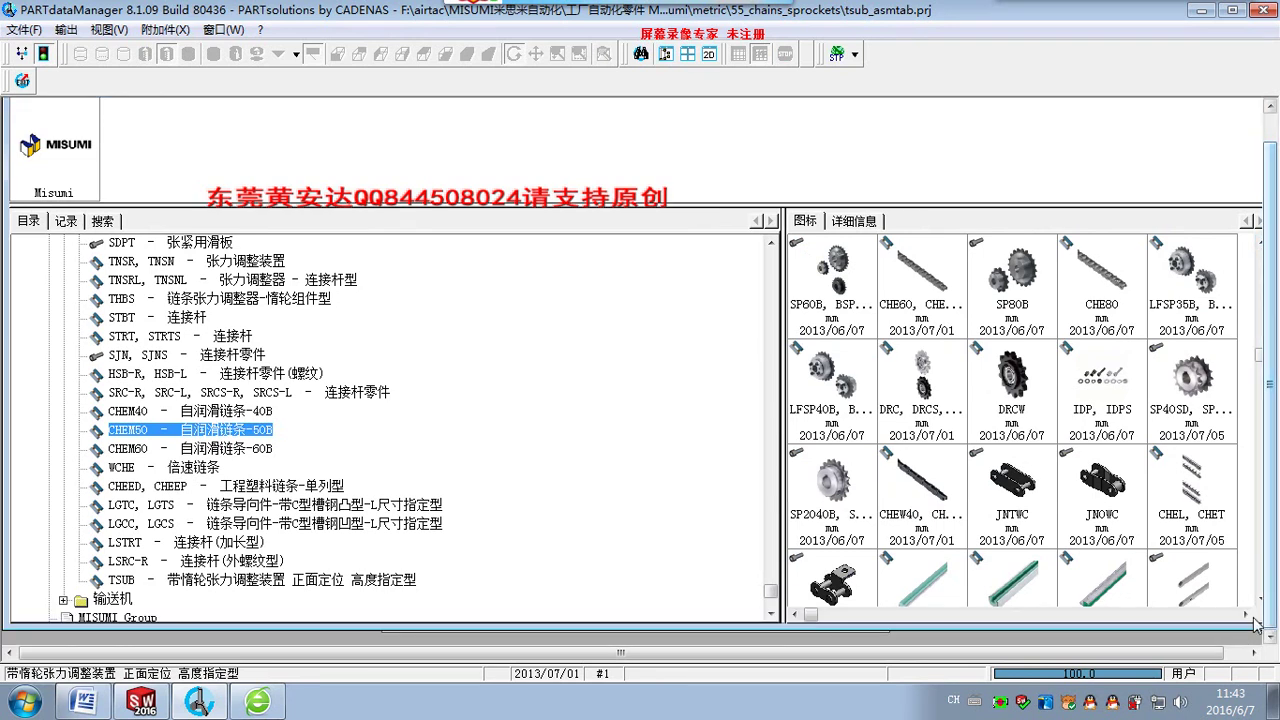
left_click(1259, 603)
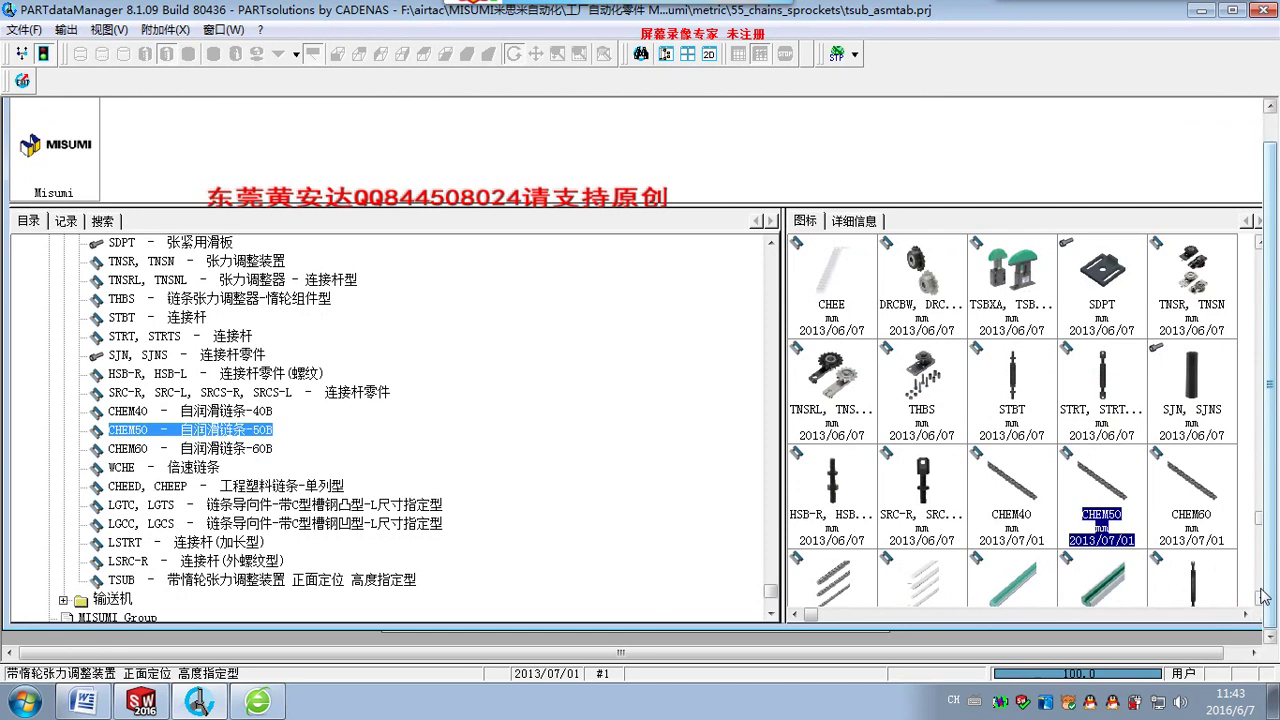
Open the TSUB tensioner family and choose the TSUB50-13-35 size.
left_click(1259, 599)
left_click(1259, 599)
double_click(912, 488)
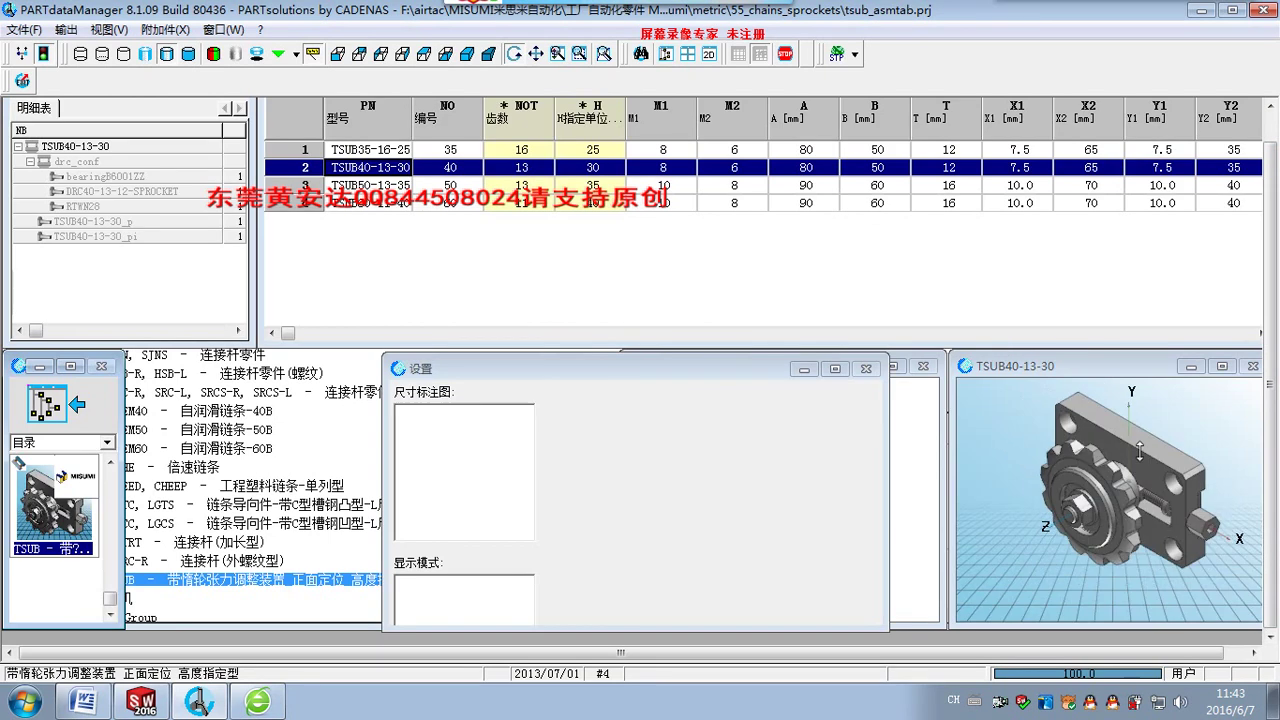
left_click_drag(1133, 460, 1250, 403)
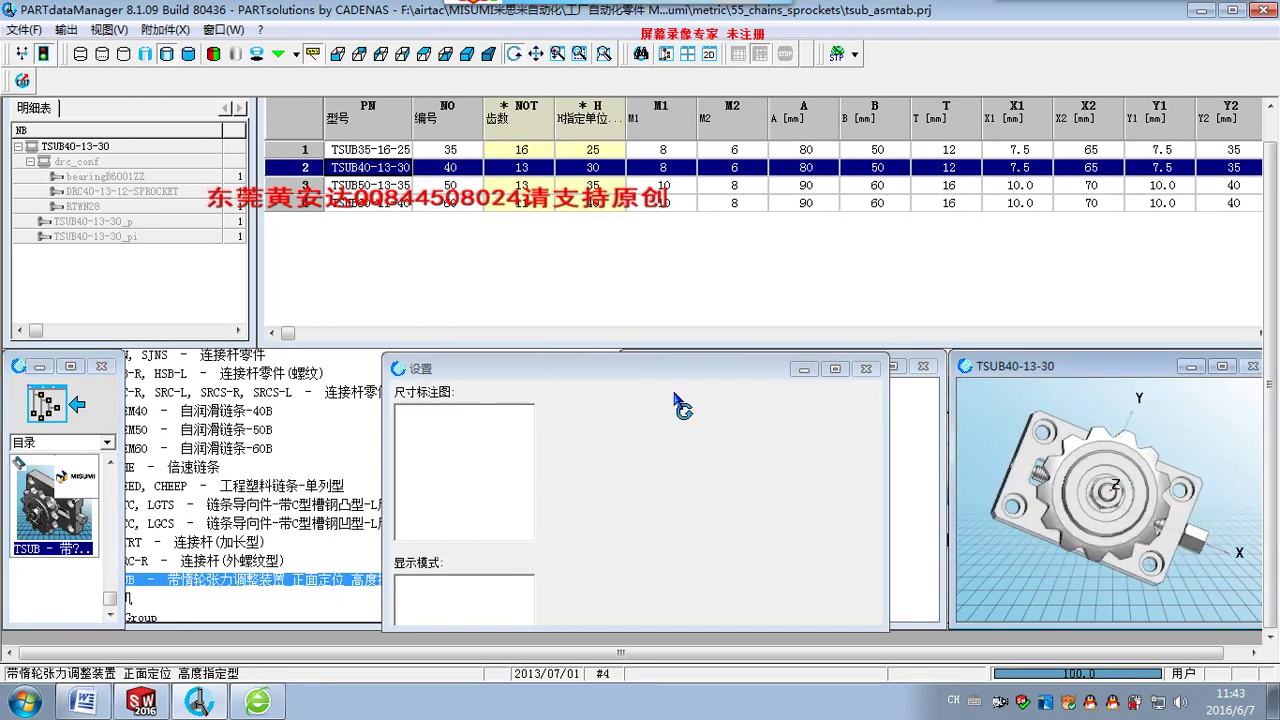
double_click(383, 185)
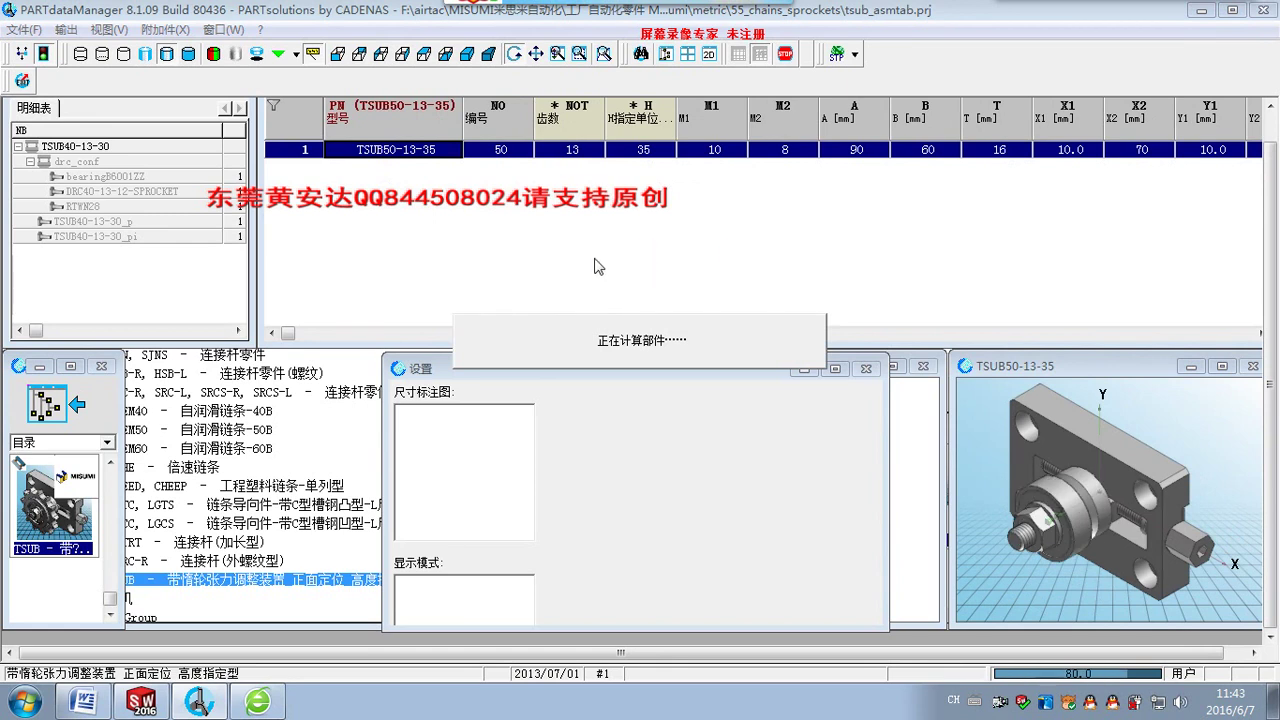
Export TSUB50-13-35 as a STEP 3D file and return to SOLIDWORKS.
left_click(66, 29)
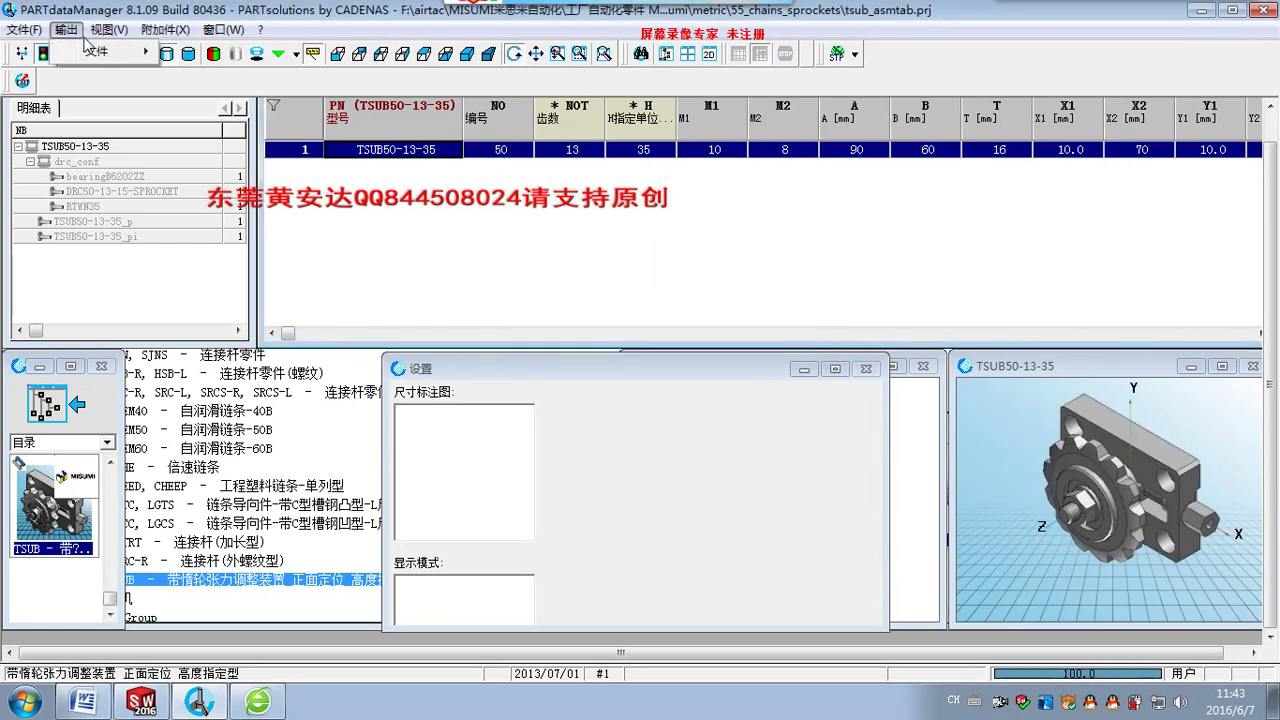
mouse_move(97, 51)
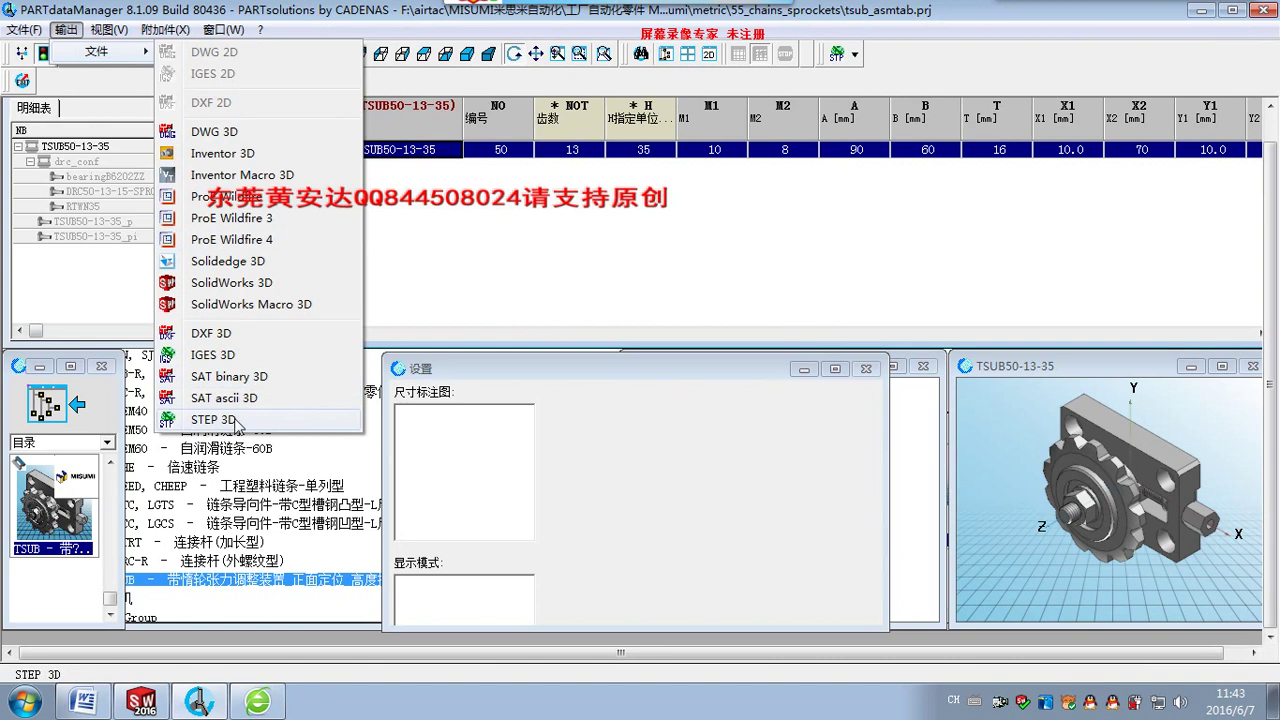
left_click(212, 419)
left_click(563, 412)
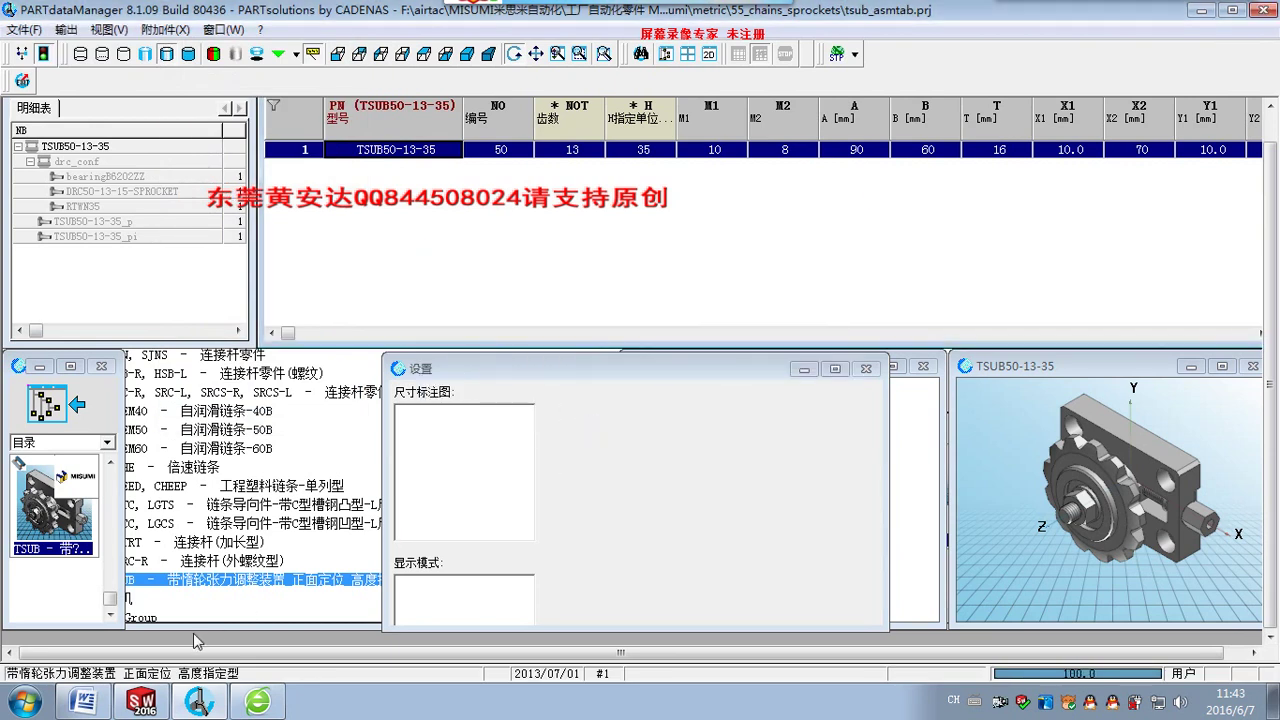
left_click(141, 701)
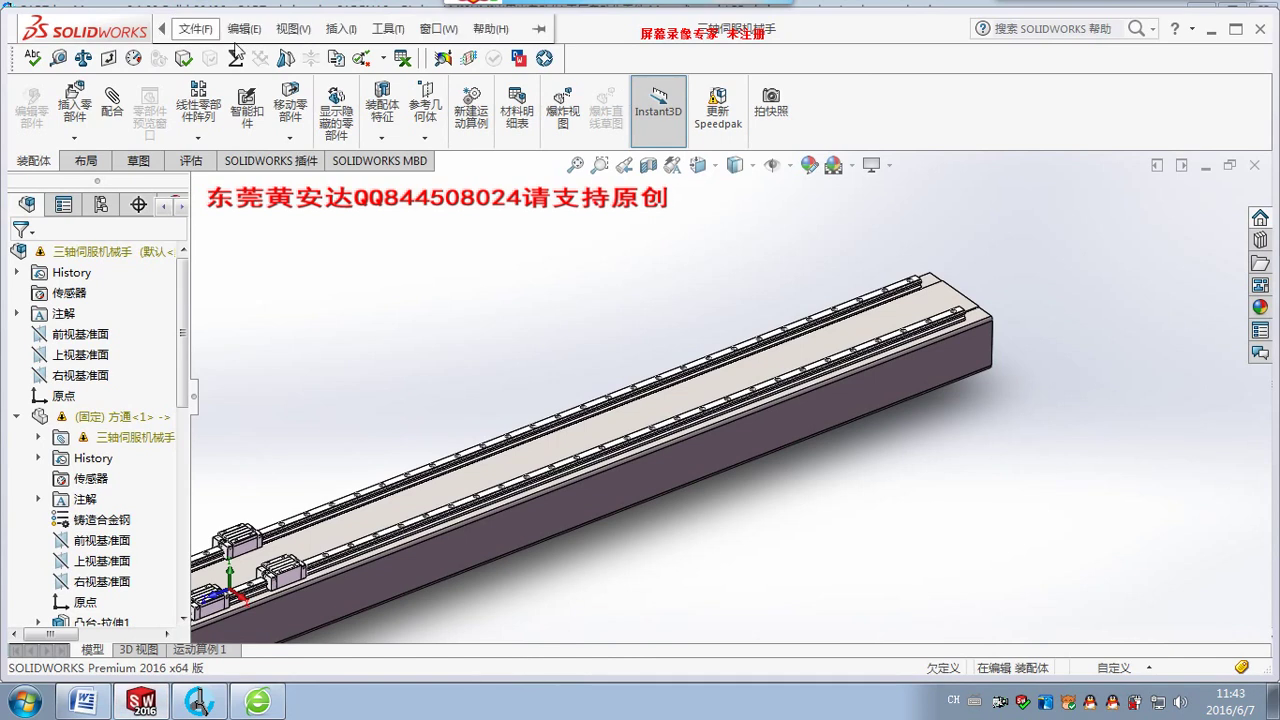
Open TSUB50-13-35.stp from the 三轴机械手设计 folder.
left_click(196, 29)
left_click(228, 80)
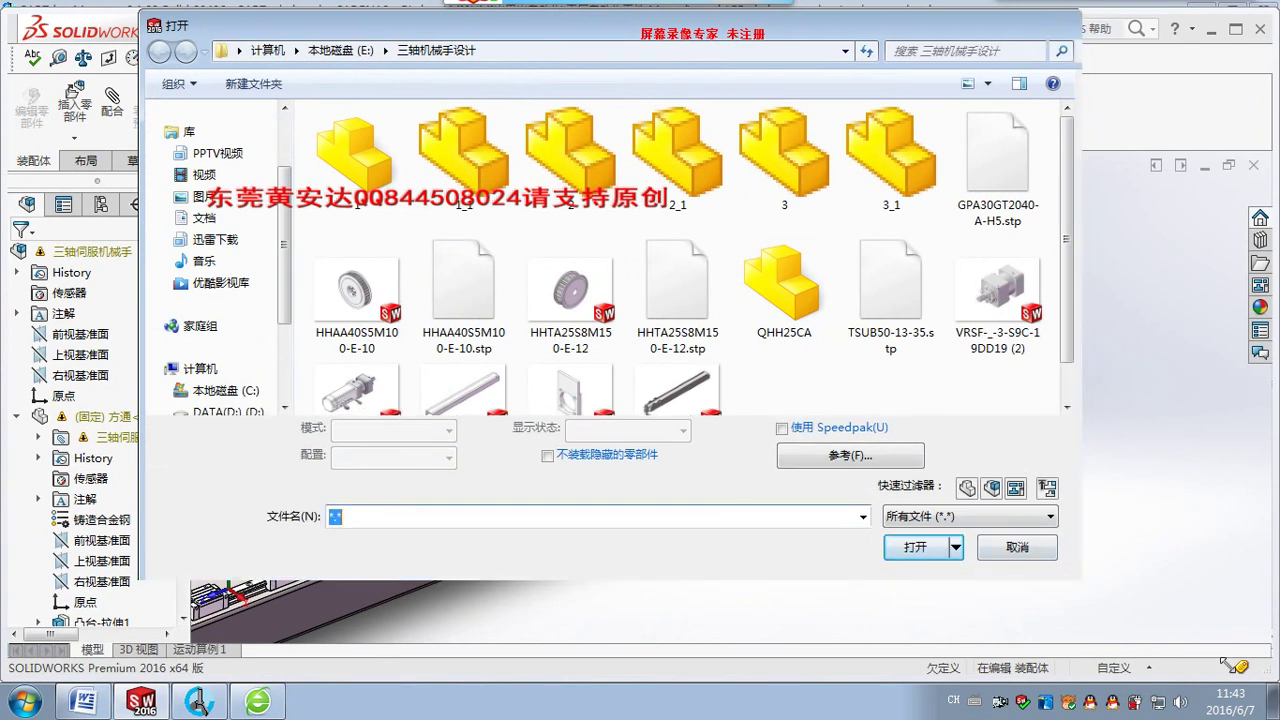
left_click_drag(1080, 573, 1245, 672)
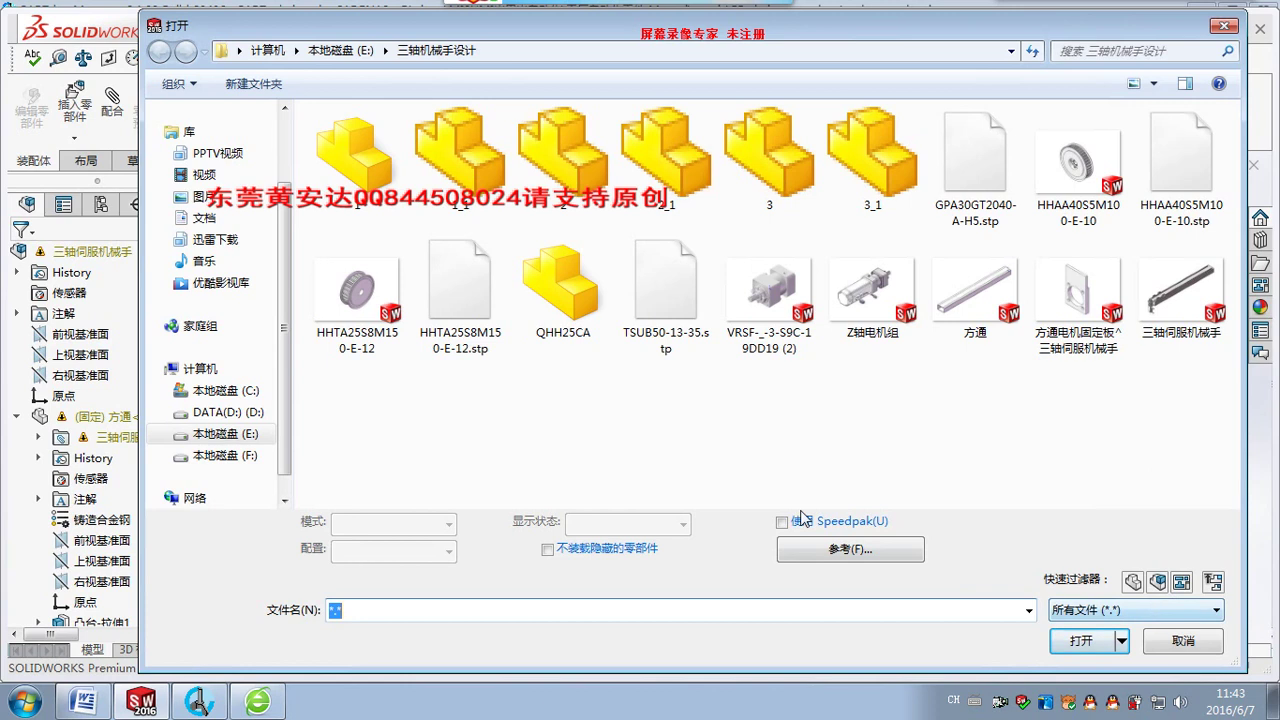
left_click(595, 410)
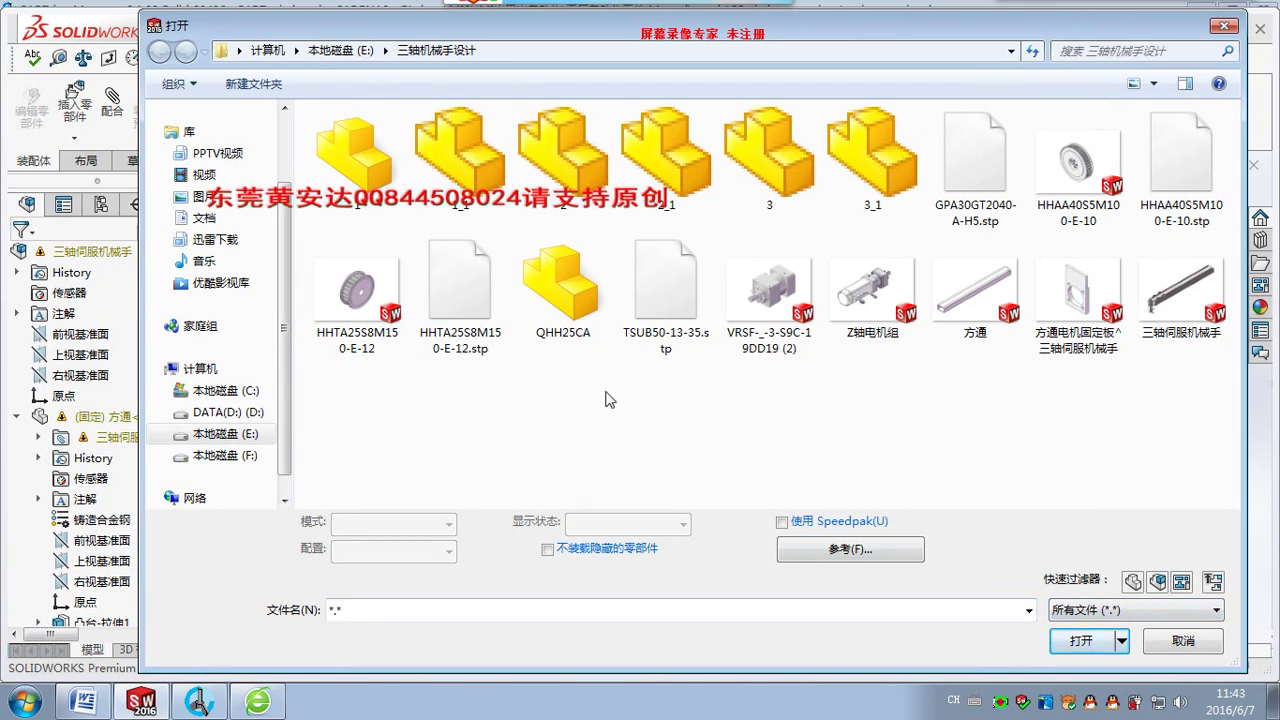
mouse_move(665, 290)
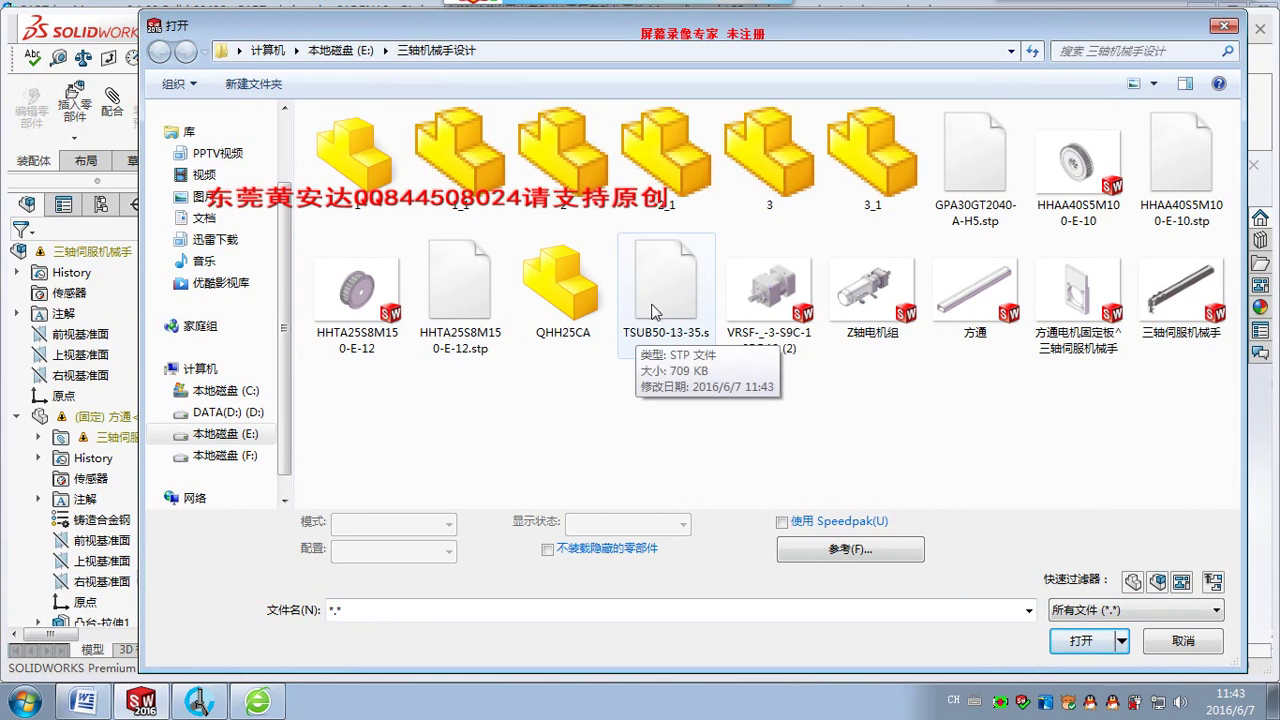
left_click(657, 310)
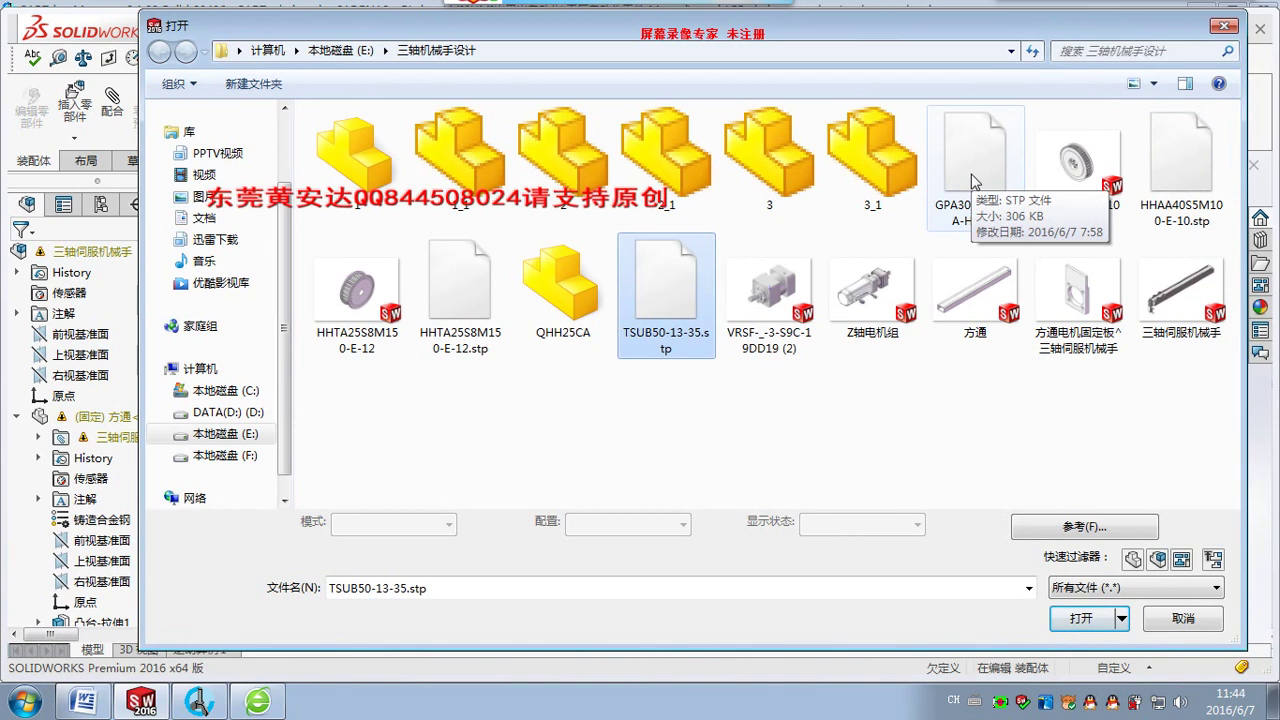
double_click(660, 315)
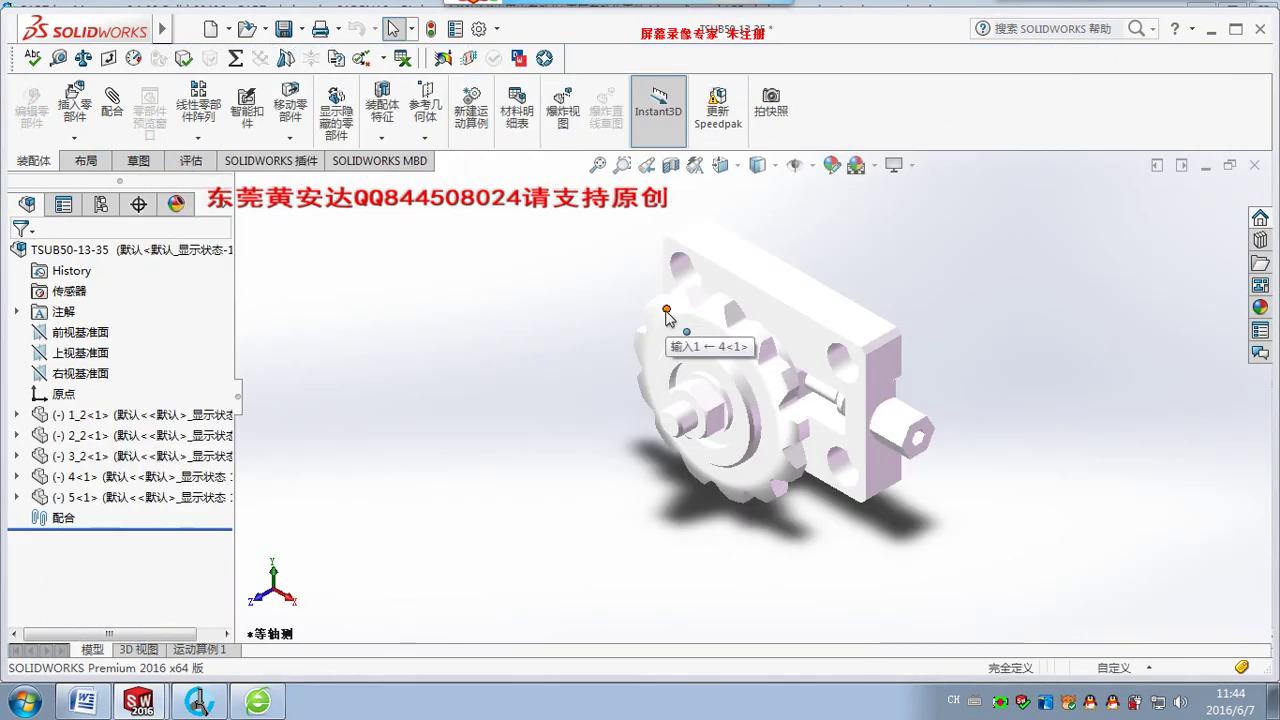
Hide the toothed pulley component 4<1> of the bearing support.
middle_click_drag(668, 313, 938, 415)
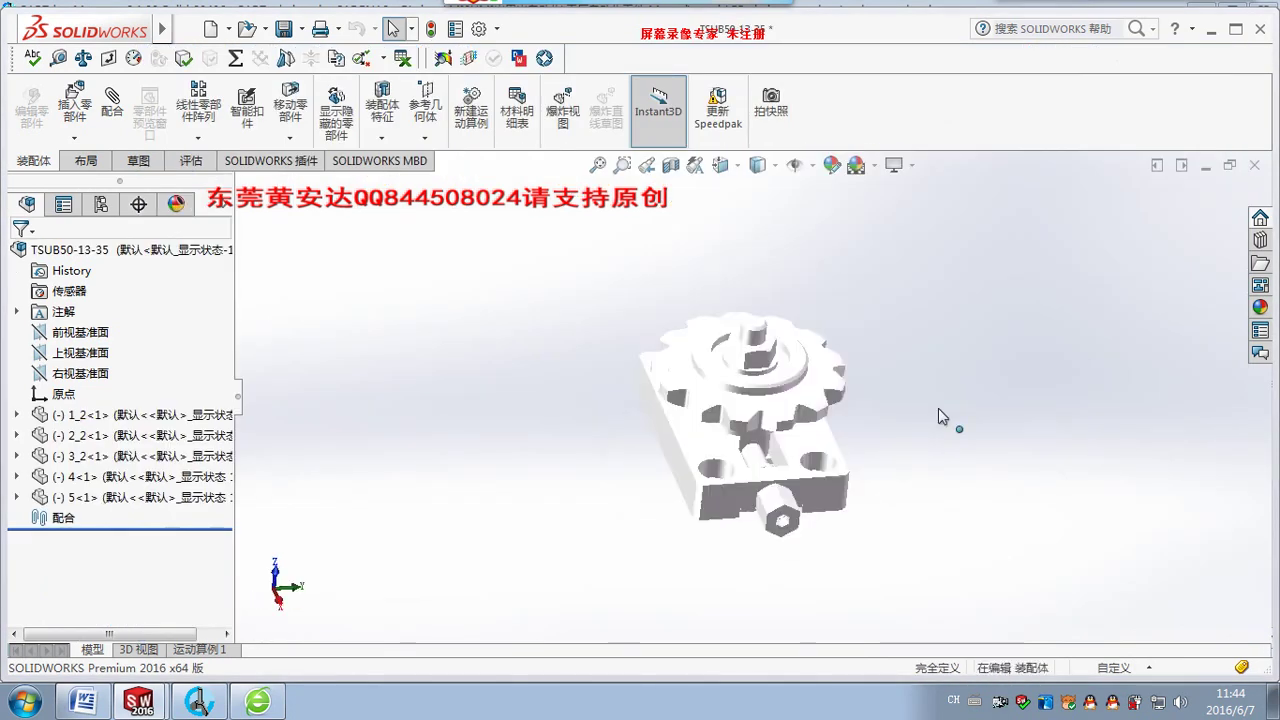
key("Down")
right_click(806, 398)
key("Escape")
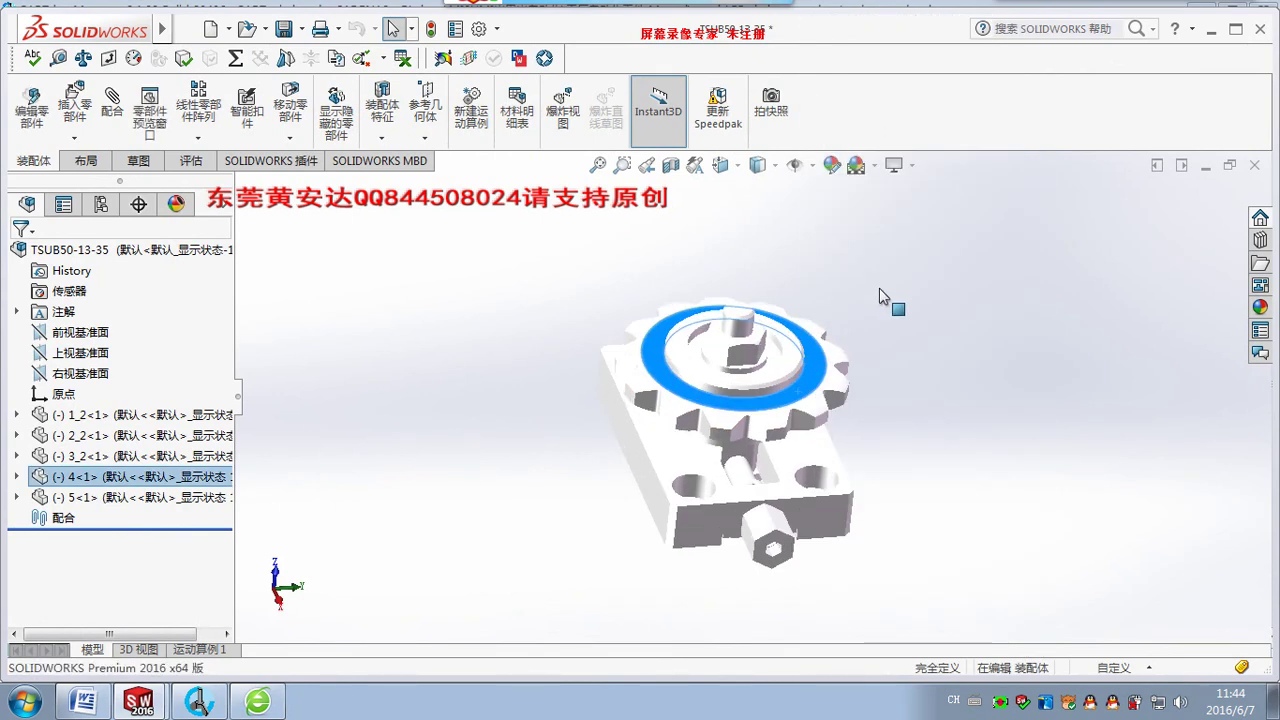
right_click(812, 362)
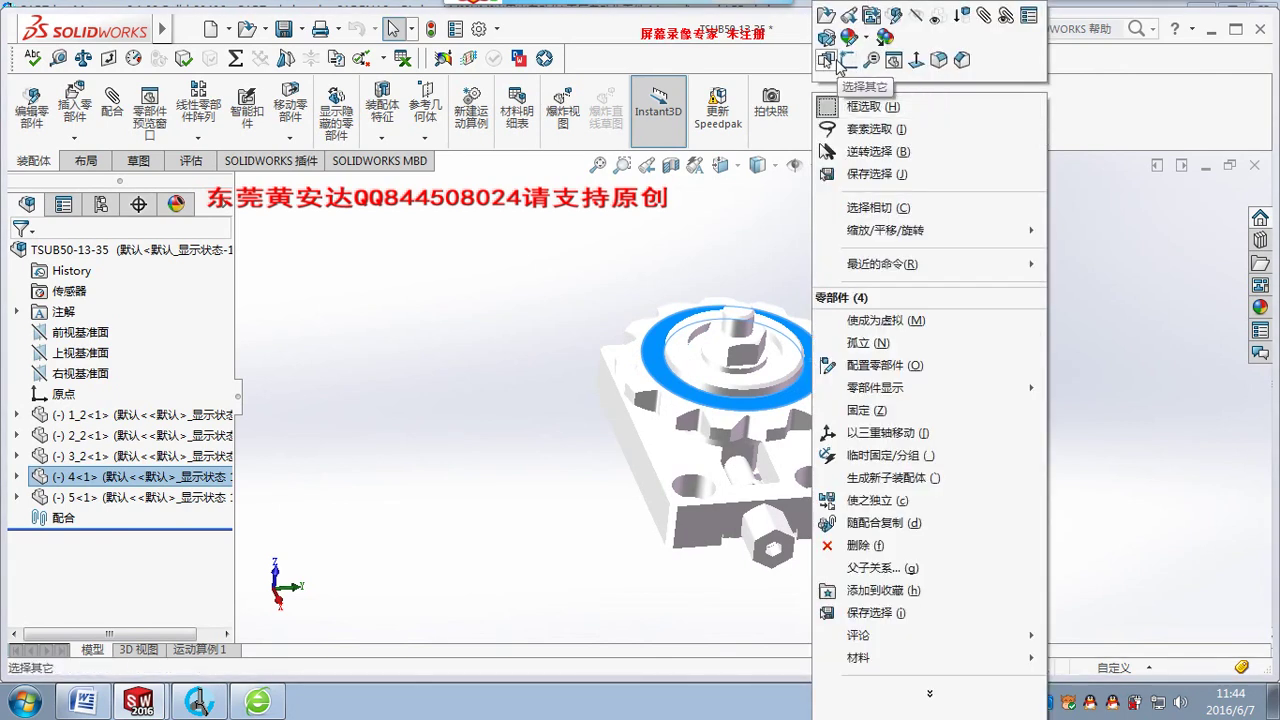
left_click(918, 16)
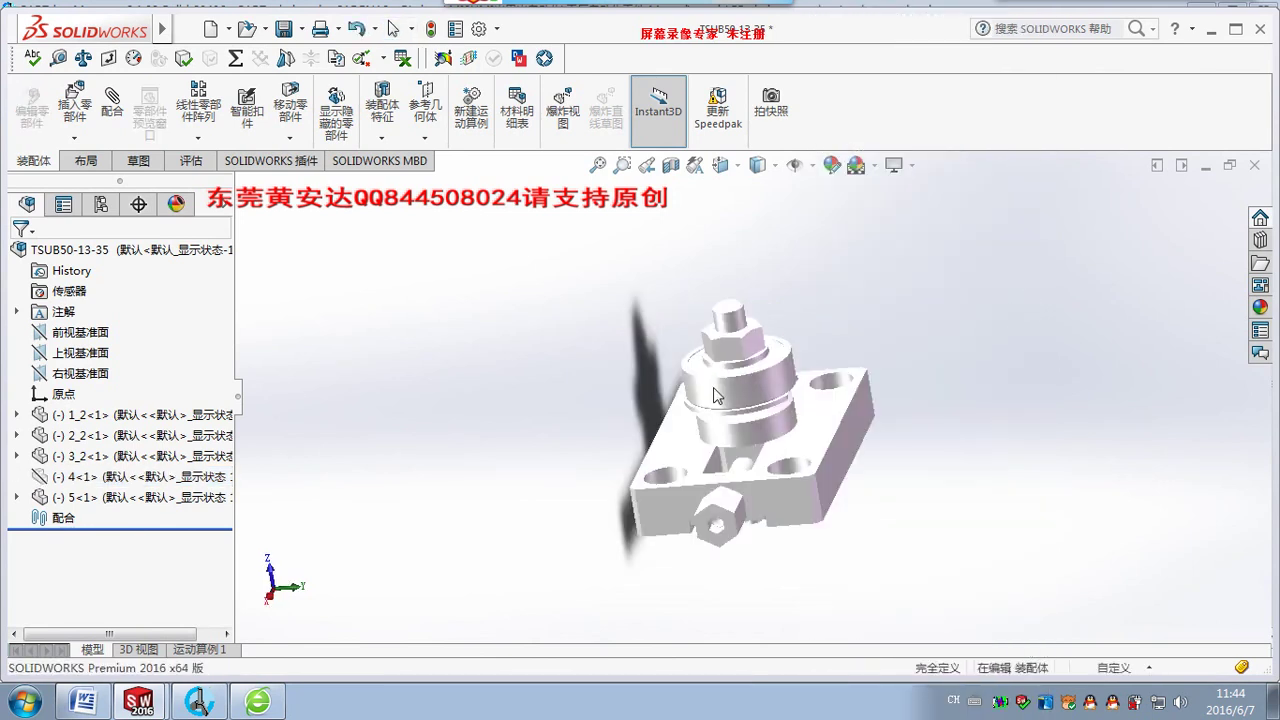
Switch the display style to Shaded With Edges.
middle_click_drag(714, 395, 740, 320)
left_click(758, 165)
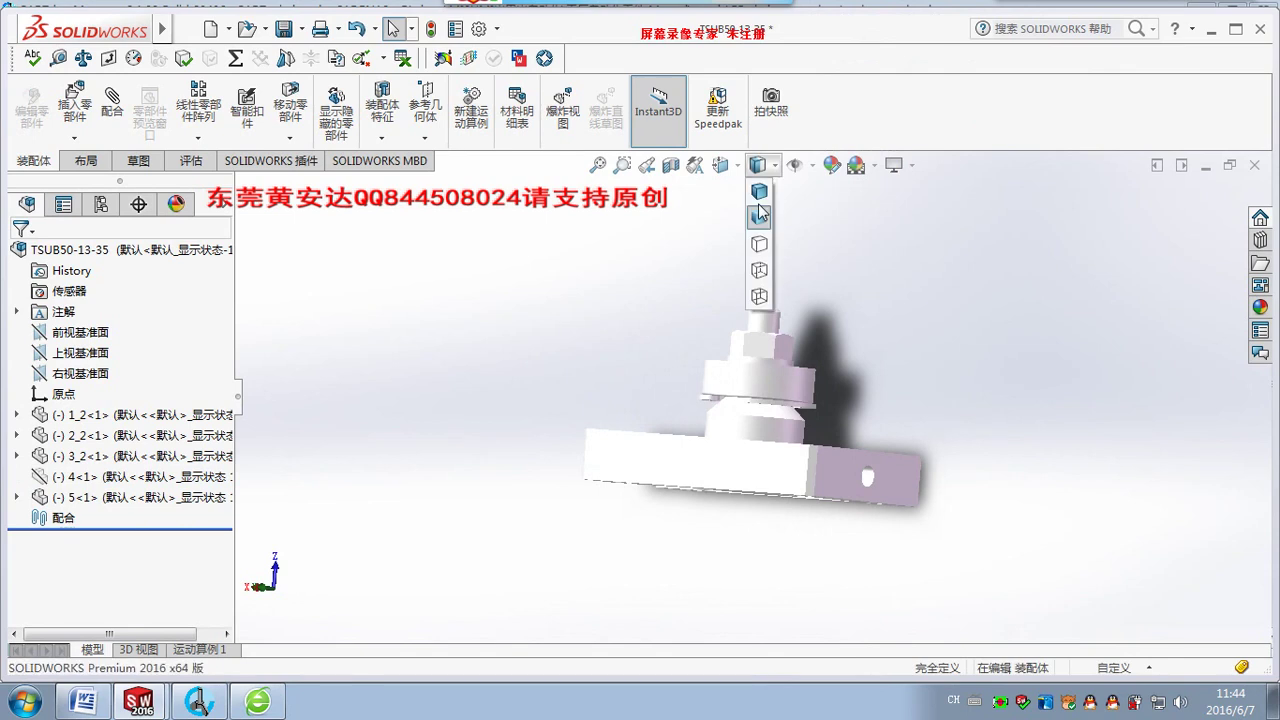
left_click(760, 212)
mouse_move(1000, 366)
middle_mouse_down()
mouse_move(1006, 457)
mouse_move(947, 473)
middle_mouse_up()
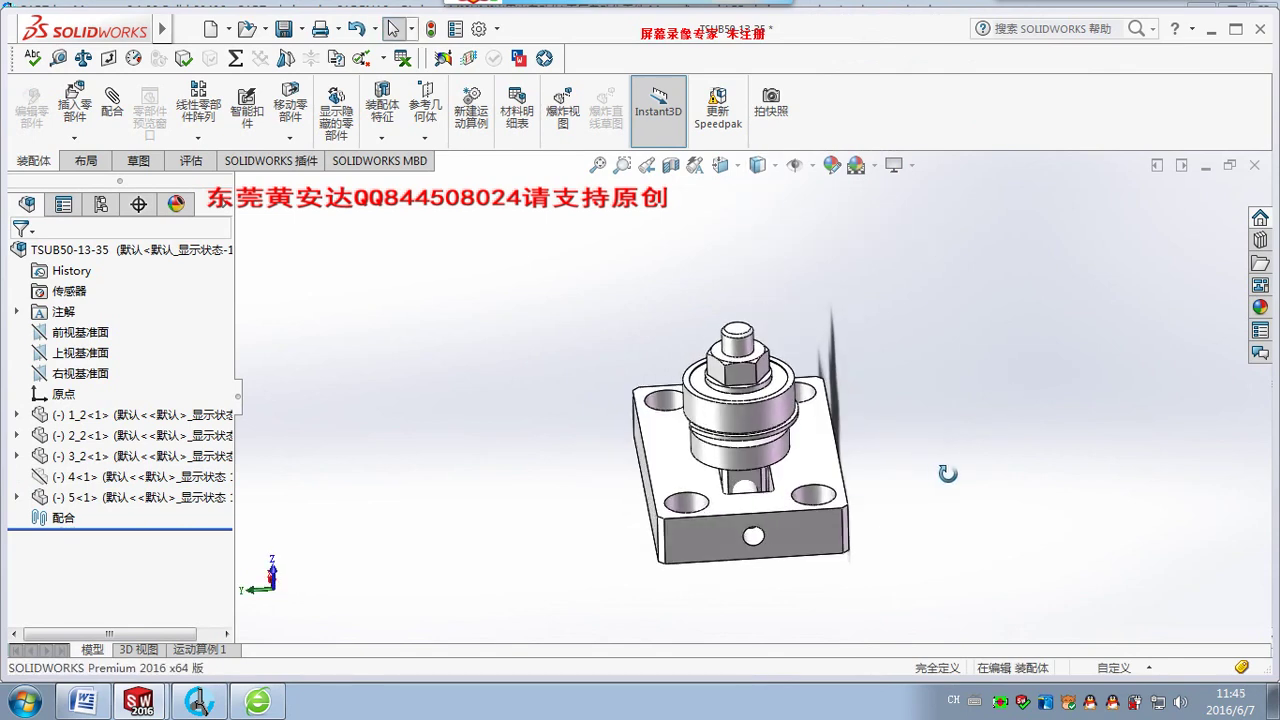
Save the modified TSUB50-13-35 documents with Ctrl+S and continue to Save As.
left_click(192, 23)
left_click(463, 291)
key("ctrl+s")
left_click(378, 290)
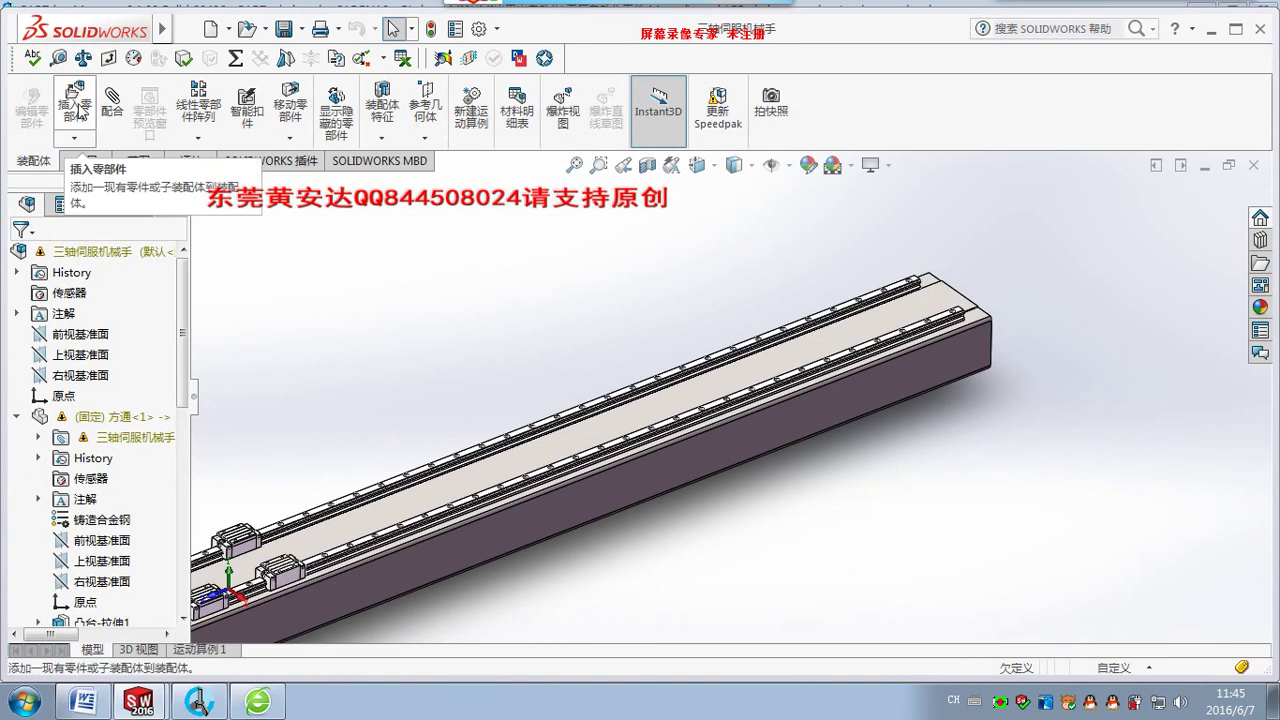
Insert the open TSUB50-13-35 document as a component, placing it near the rail end.
left_click(80, 110)
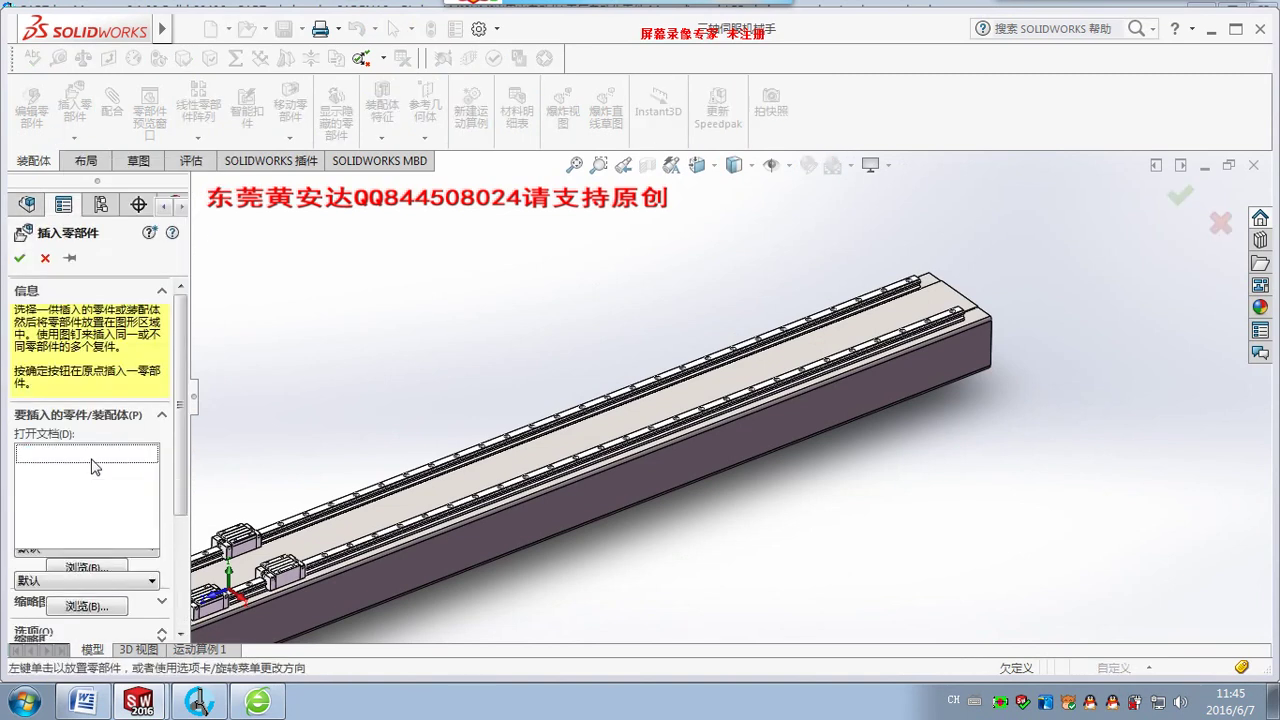
scroll(950, 312, "down", 5)
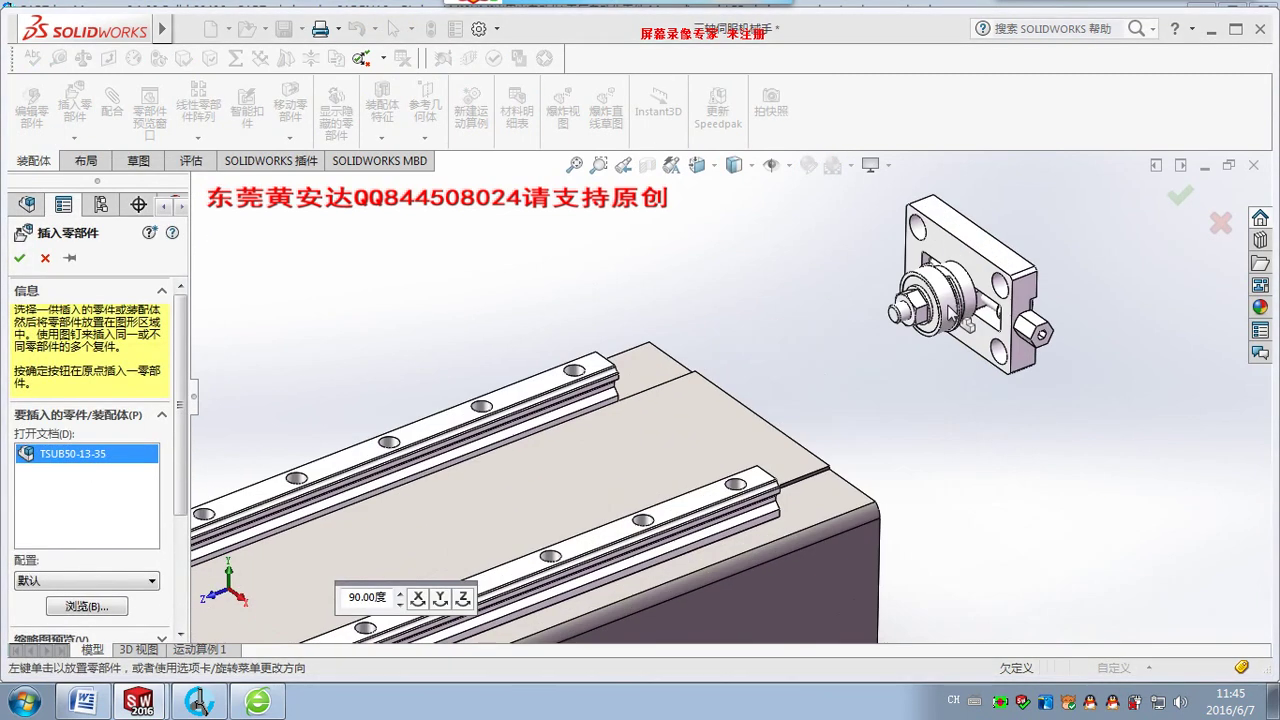
left_click(923, 330)
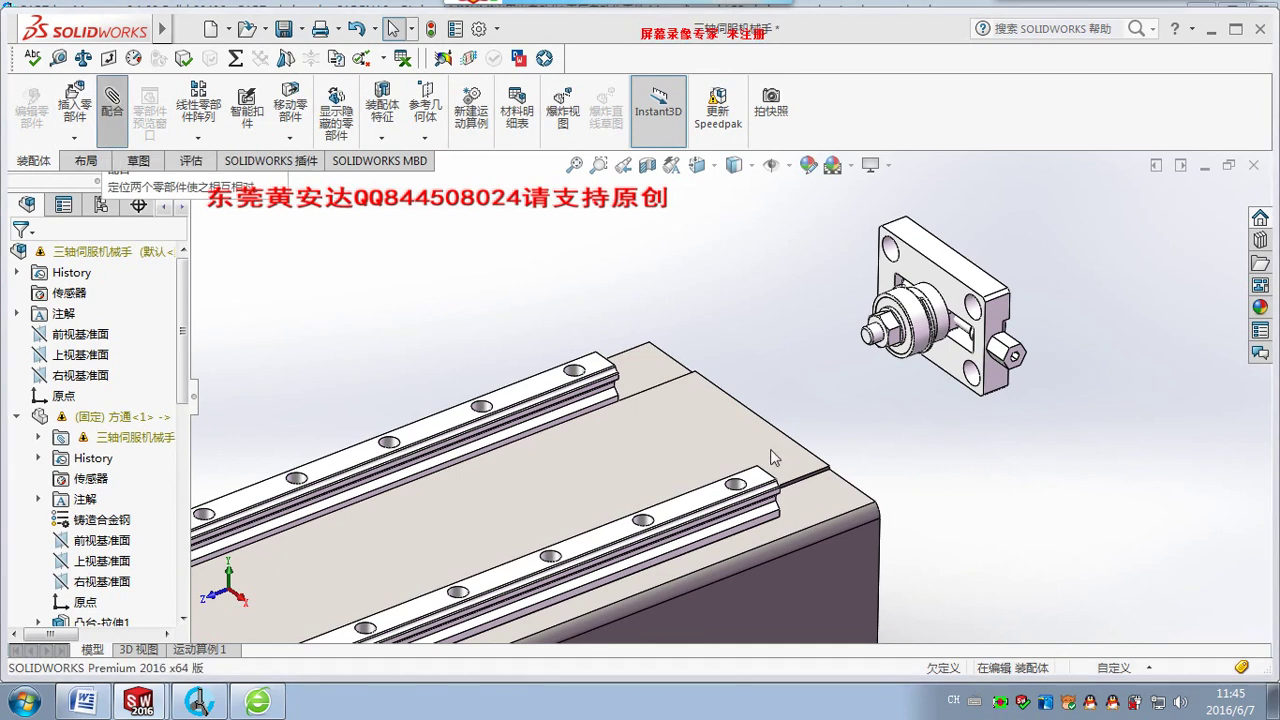
Mate a bearing support face coincident with the rail tube's top face.
middle_click_drag(775, 458, 929, 355)
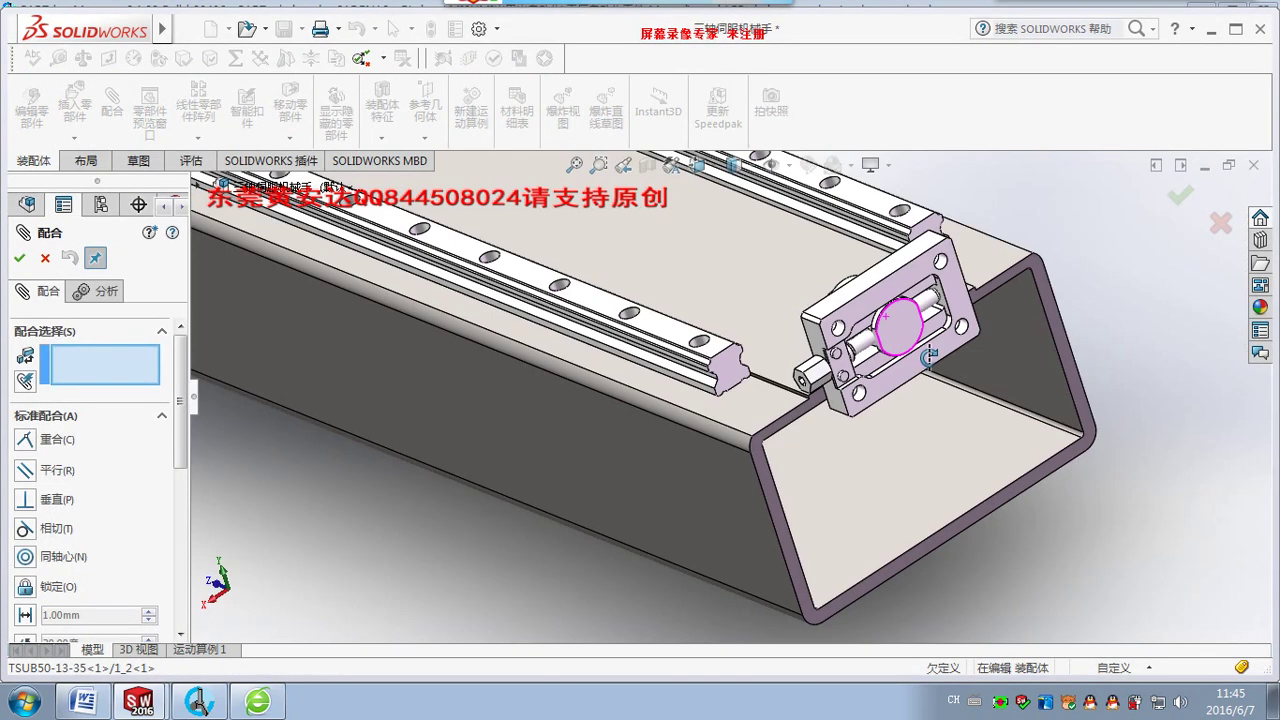
left_click(815, 400)
left_click(712, 283)
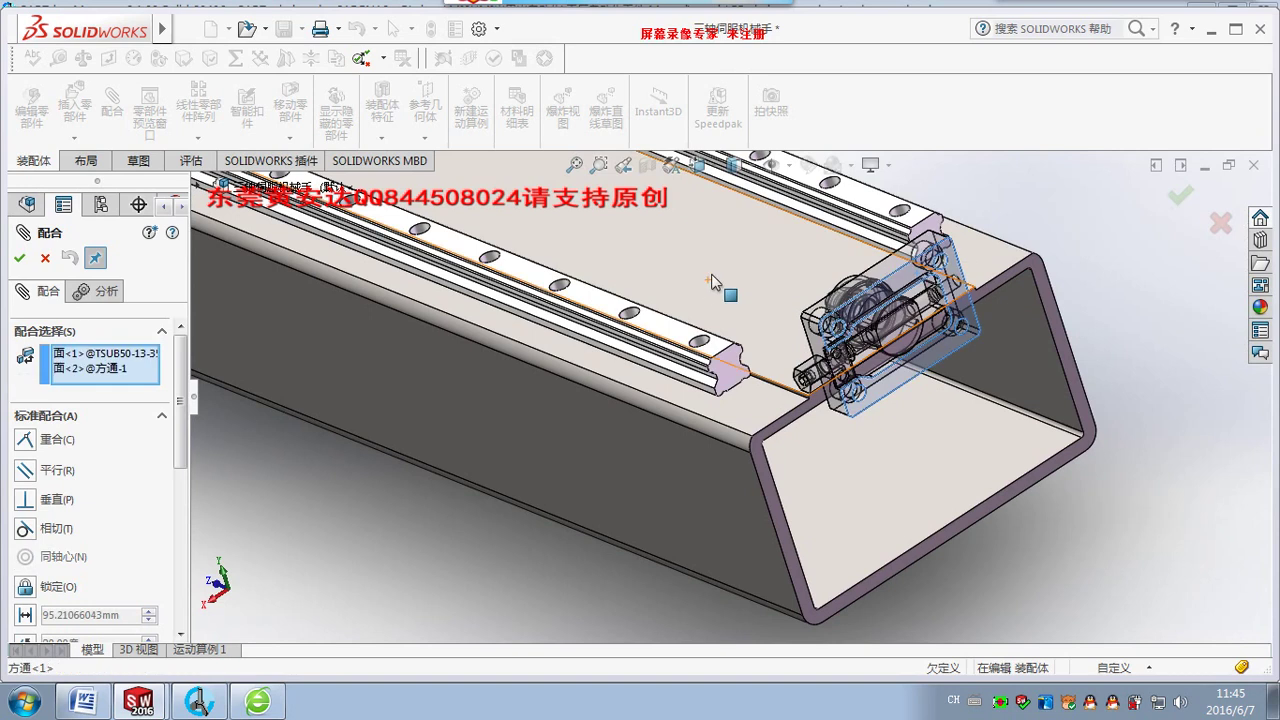
left_click(752, 292)
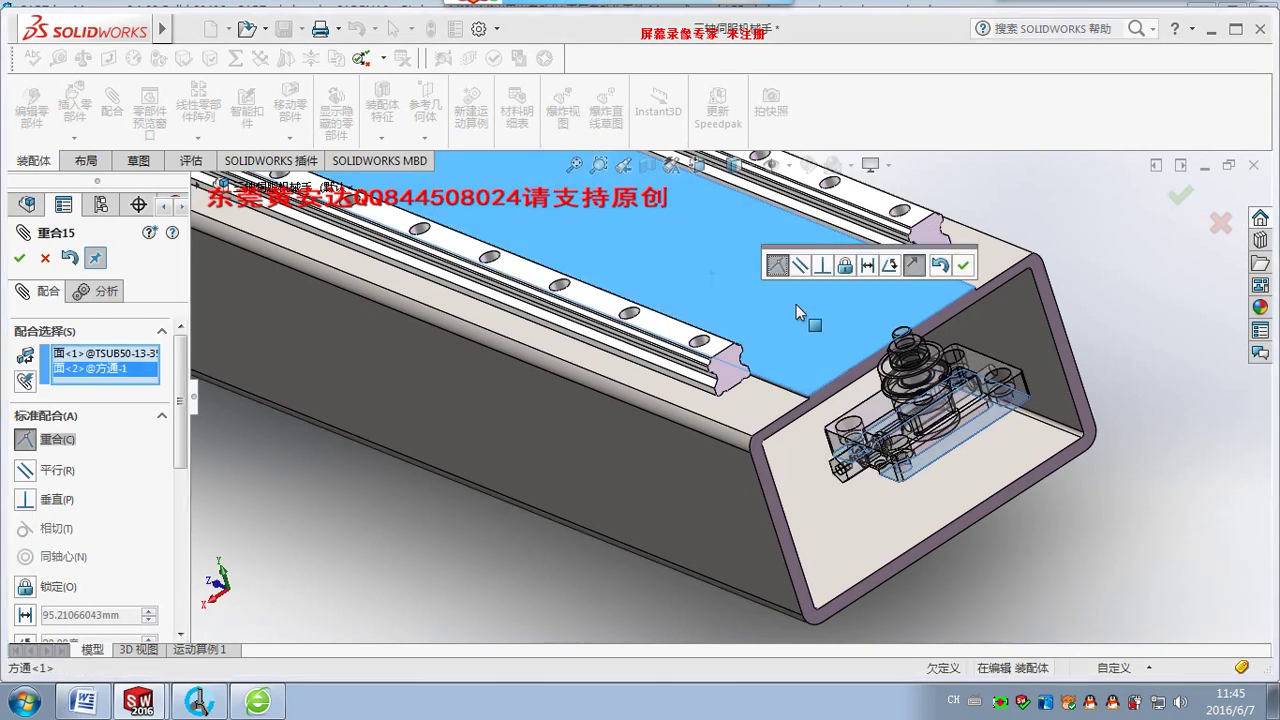
left_click(963, 265)
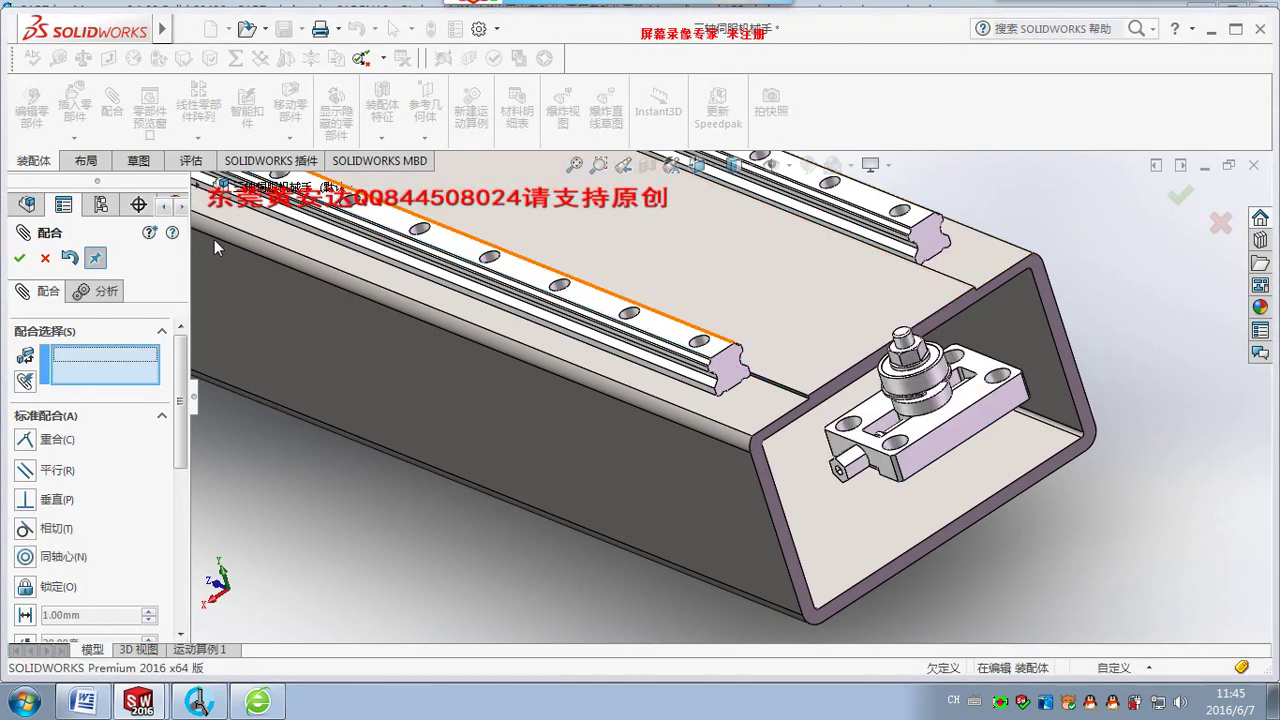
Close the Mate manager and bring up the Measure tool on the support.
left_click(20, 261)
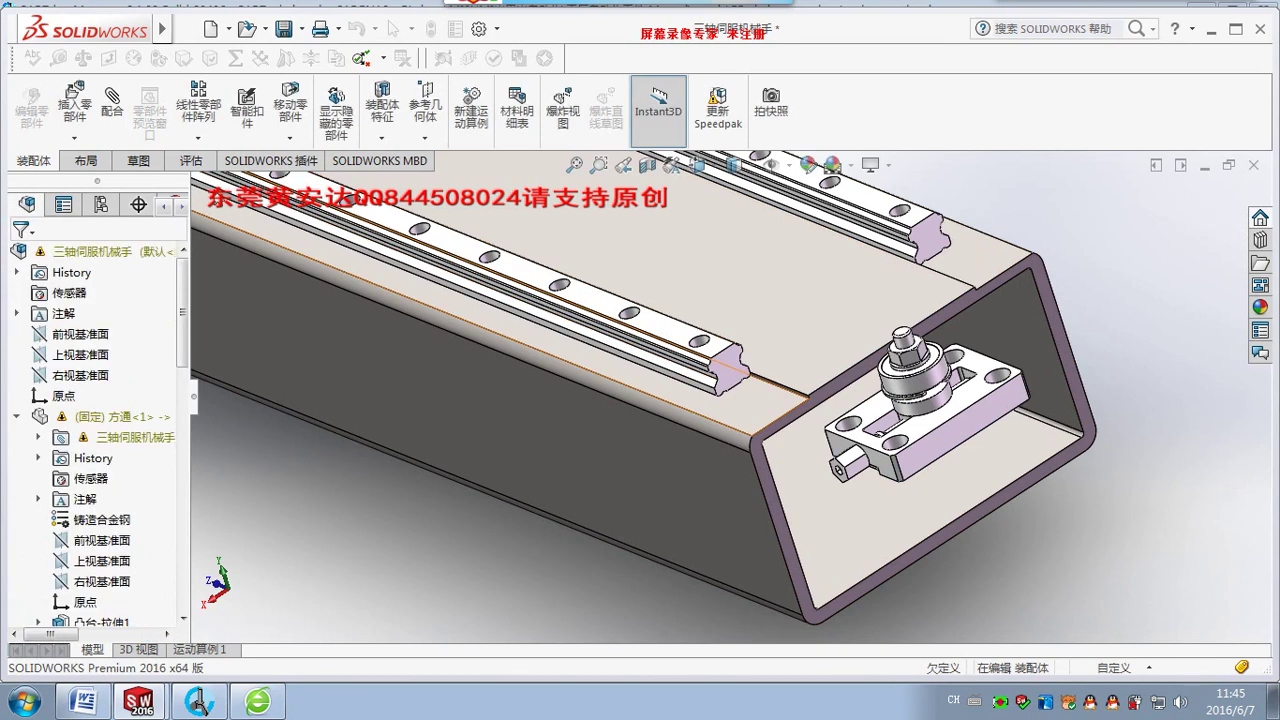
left_click(62, 58)
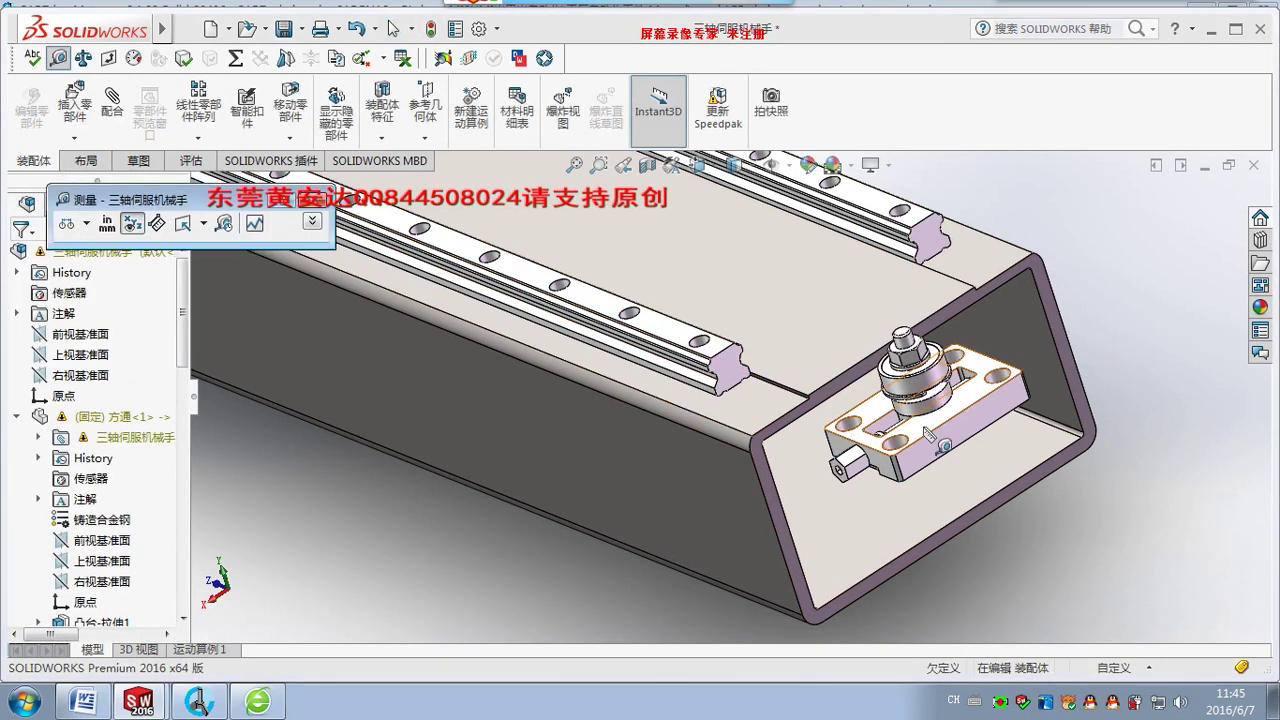
mouse_move(920, 410)
middle_mouse_down()
mouse_move(985, 458)
mouse_move(938, 468)
middle_mouse_up()
Measure the bracket's end face to its large flat face, reading 60mm, then close Measure.
left_click(948, 450)
left_click(790, 385)
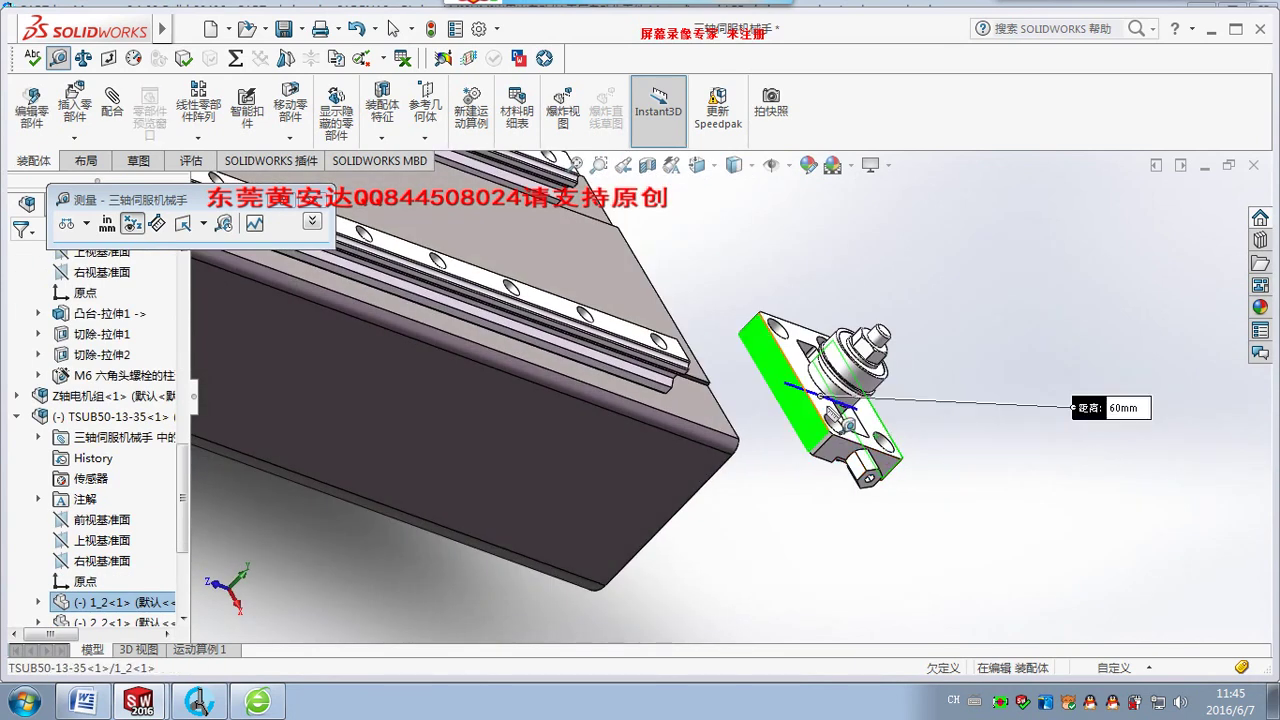
scroll(849, 388, "down", 3)
scroll(849, 388, "down", 3)
scroll(849, 388, "up", 3)
scroll(860, 380, "up", 3)
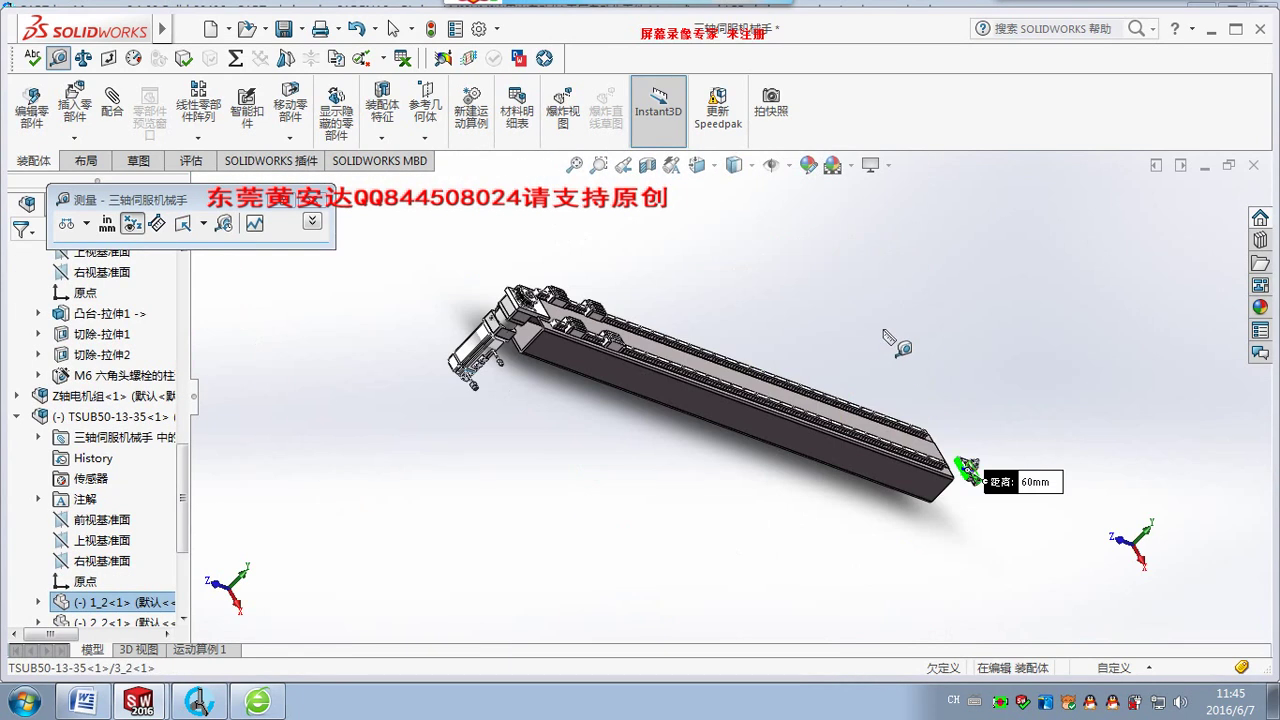
scroll(930, 430, "down", 2)
scroll(760, 465, "down", 2)
scroll(780, 455, "down", 3)
scroll(860, 430, "down", 3)
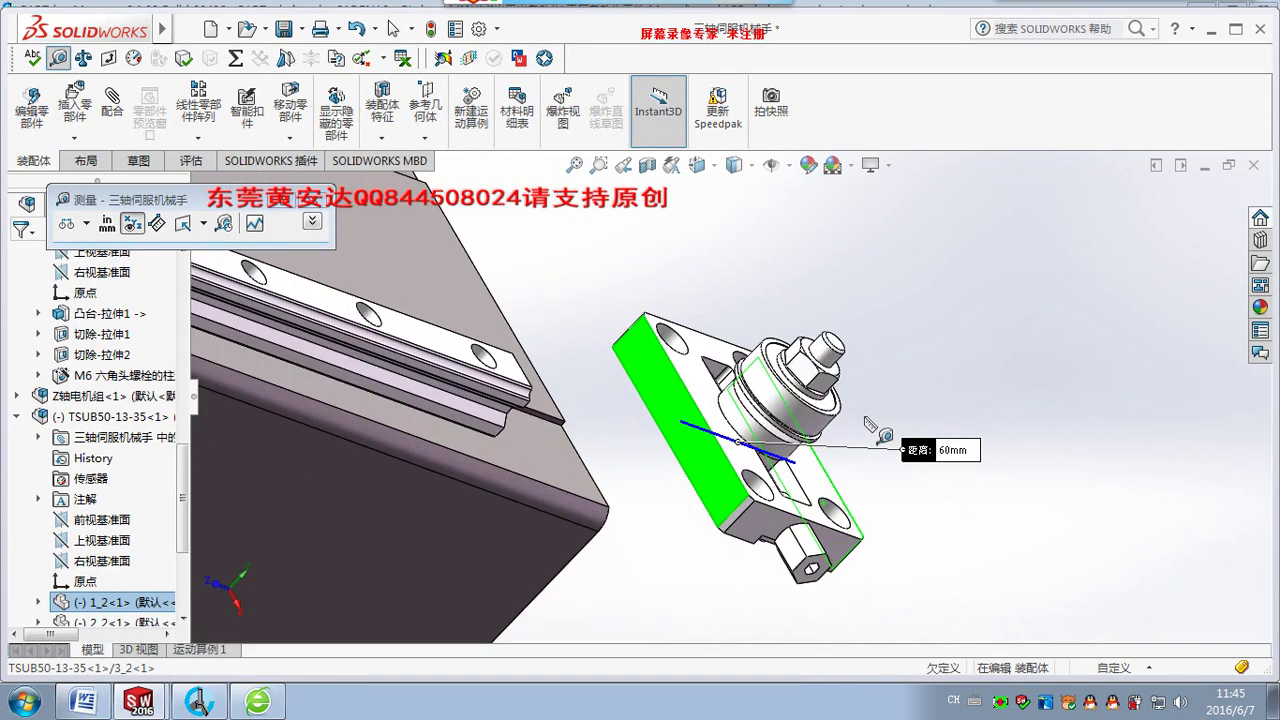
middle_click_drag(872, 428, 806, 428)
key("Escape")
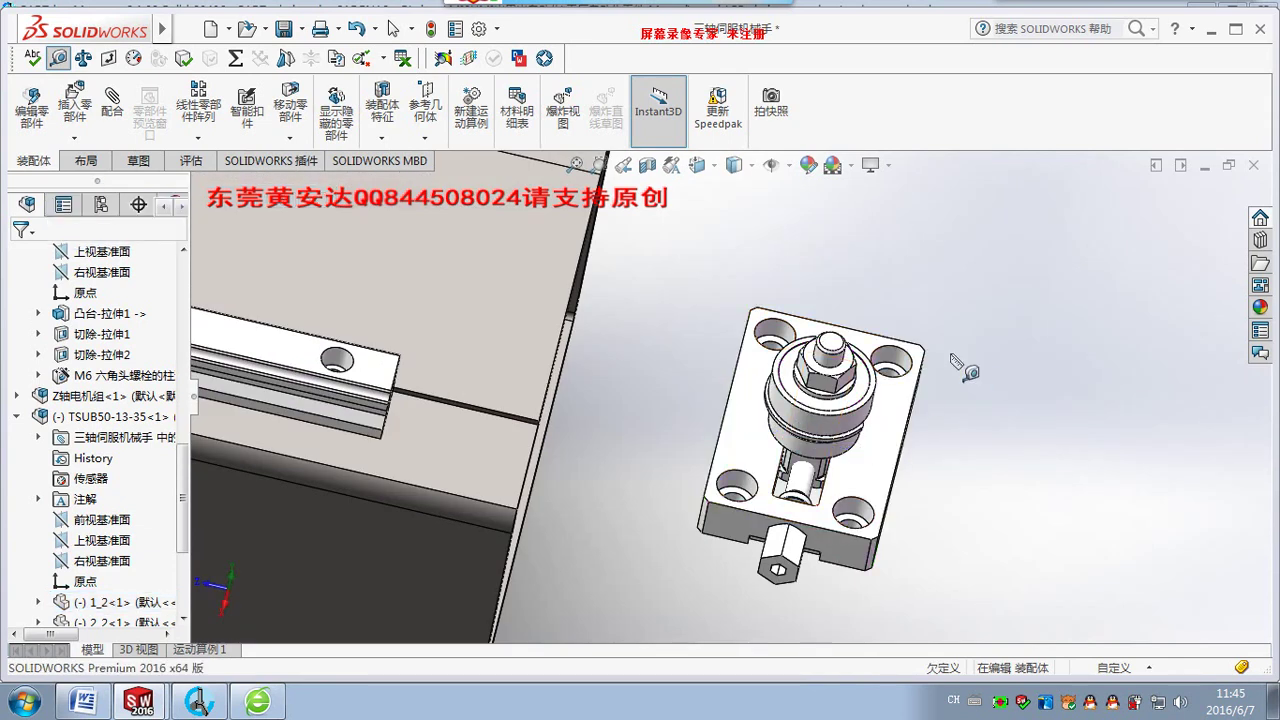
middle_click_drag(957, 366, 565, 378)
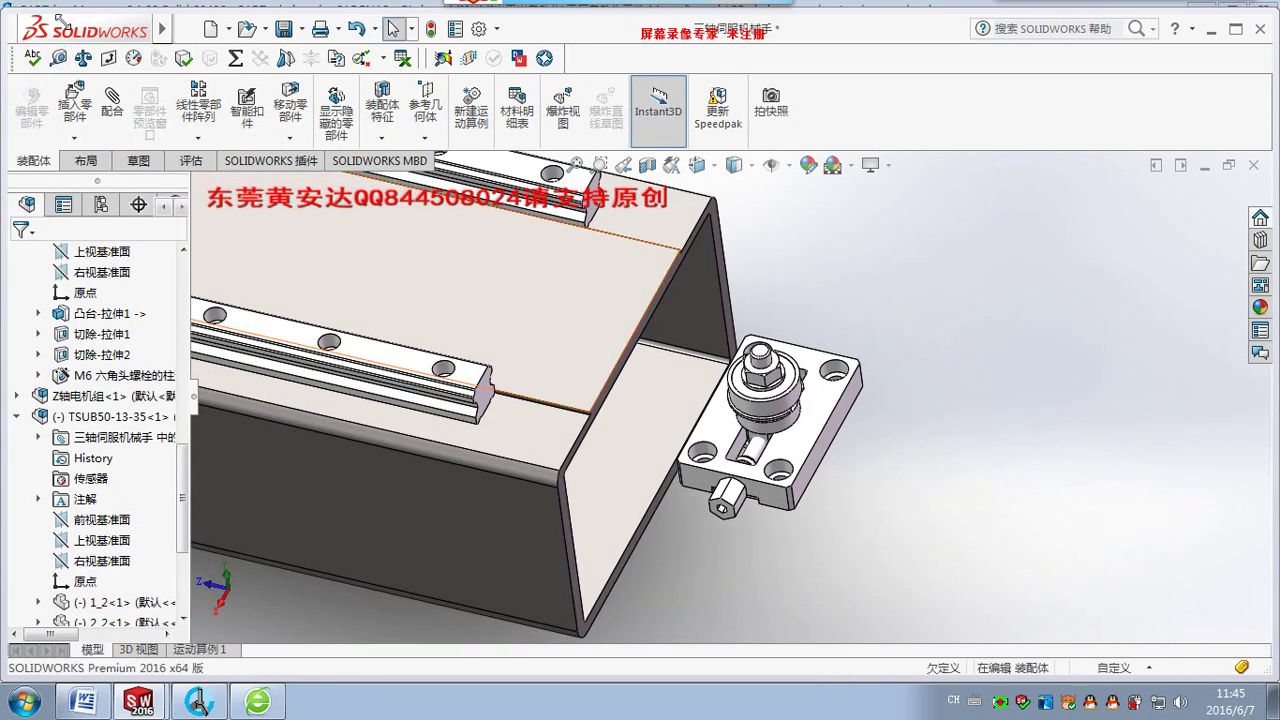
Add a 70 mm distance mate between a bracket face and the tube's outer side, toggling Flip Dimension.
left_click(112, 106)
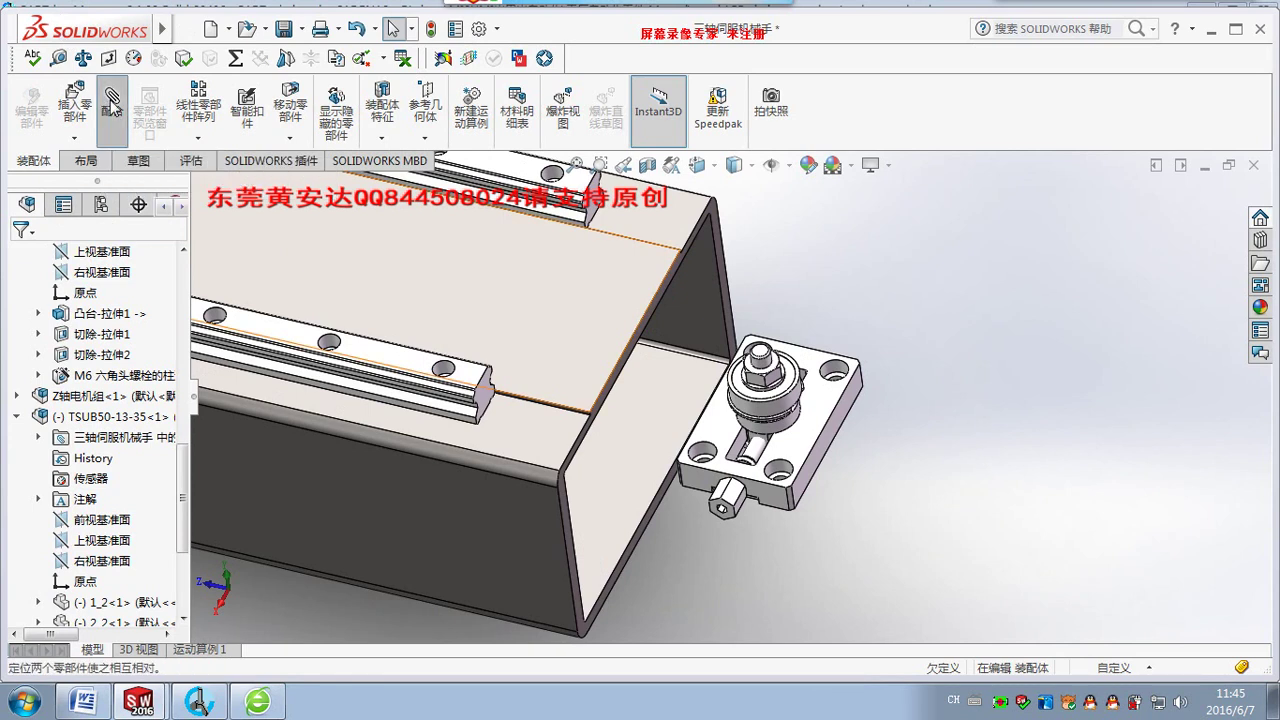
middle_click_drag(706, 489, 713, 449)
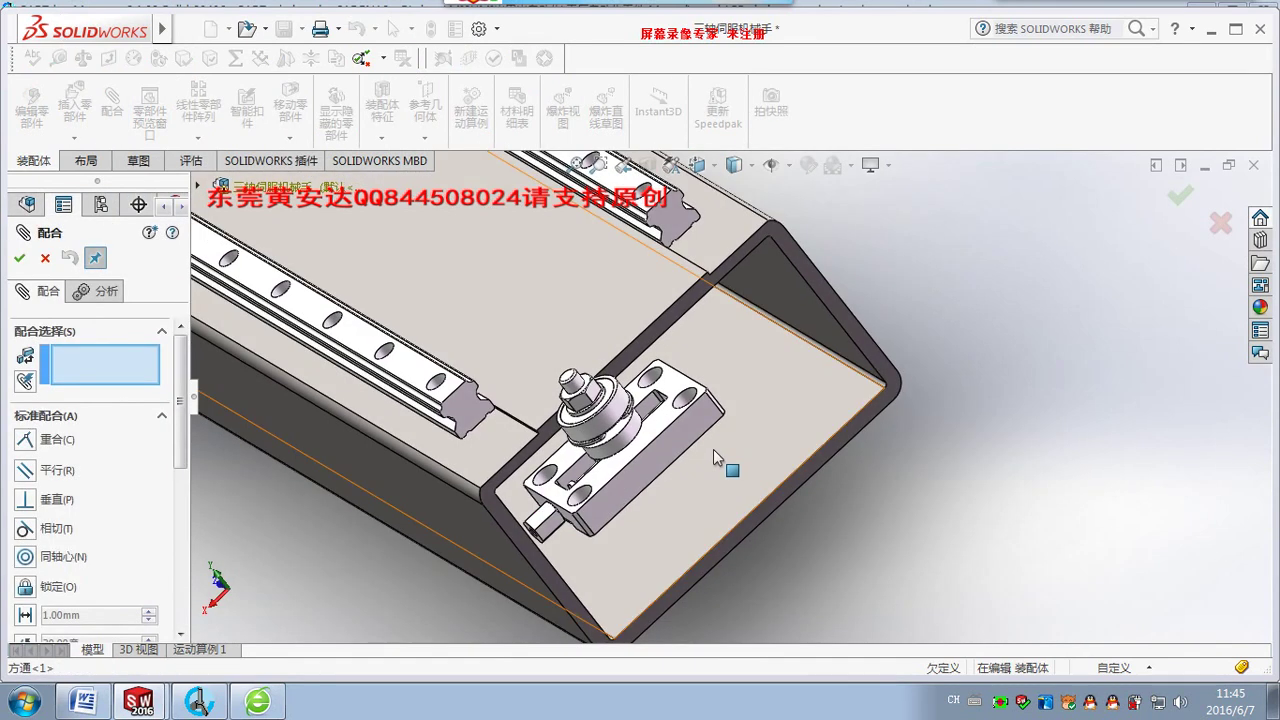
left_click(680, 432)
middle_click_drag(773, 400, 723, 491)
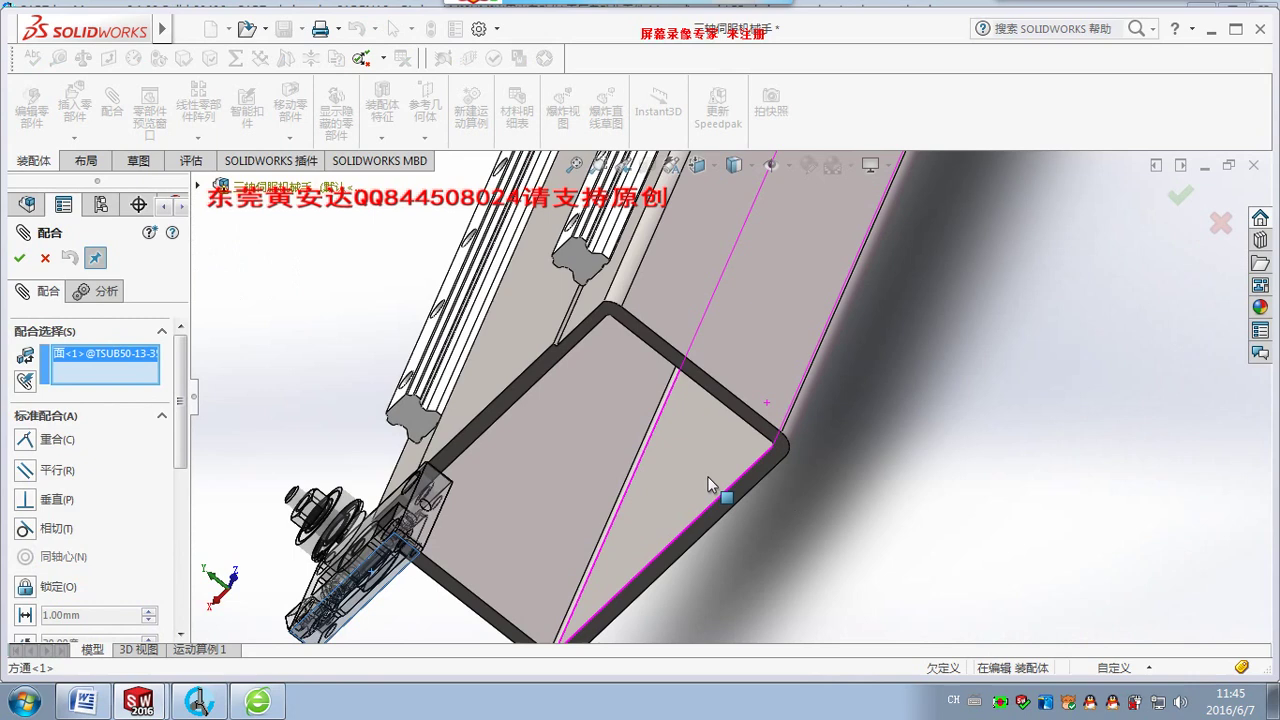
left_click(769, 306)
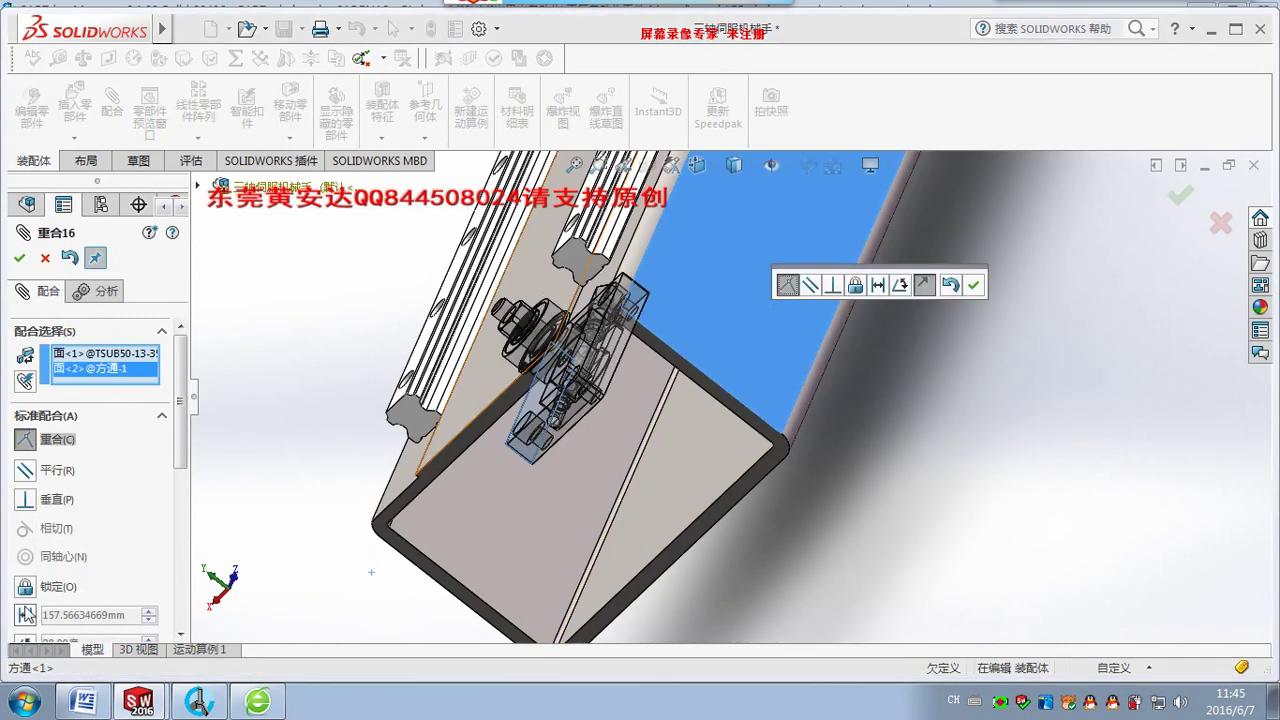
left_click(26, 613)
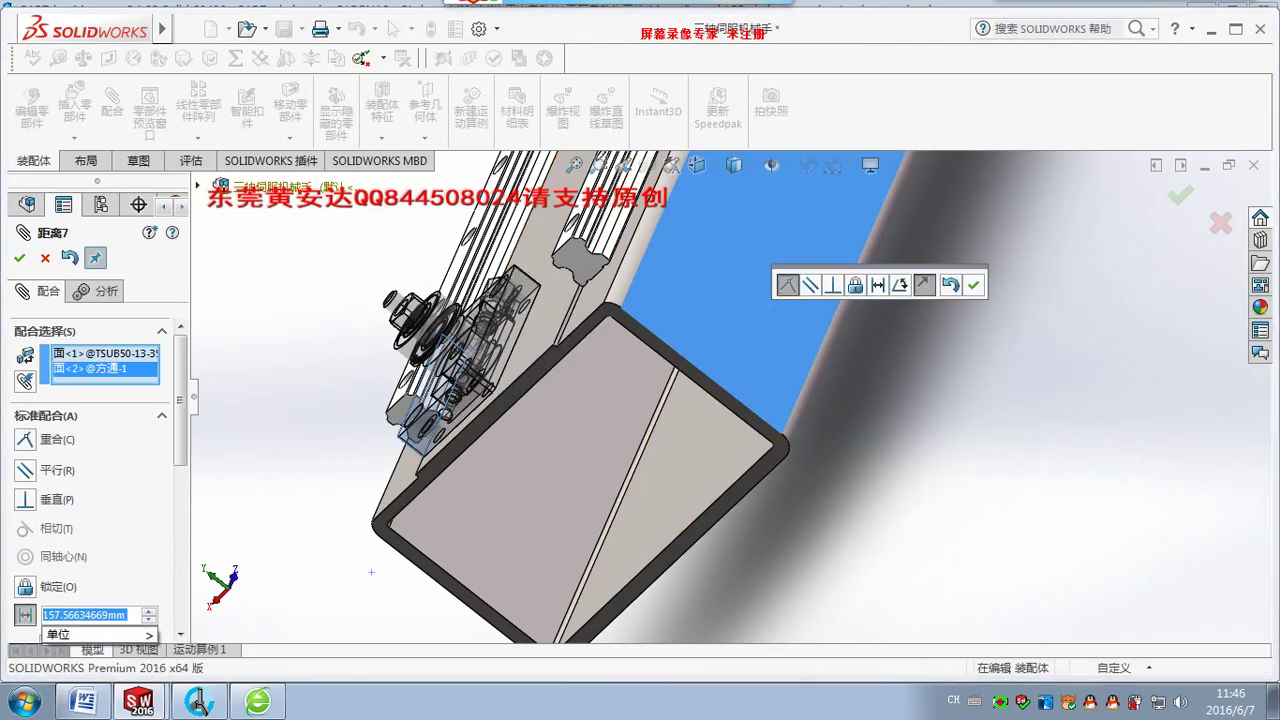
type("70")
key("Return")
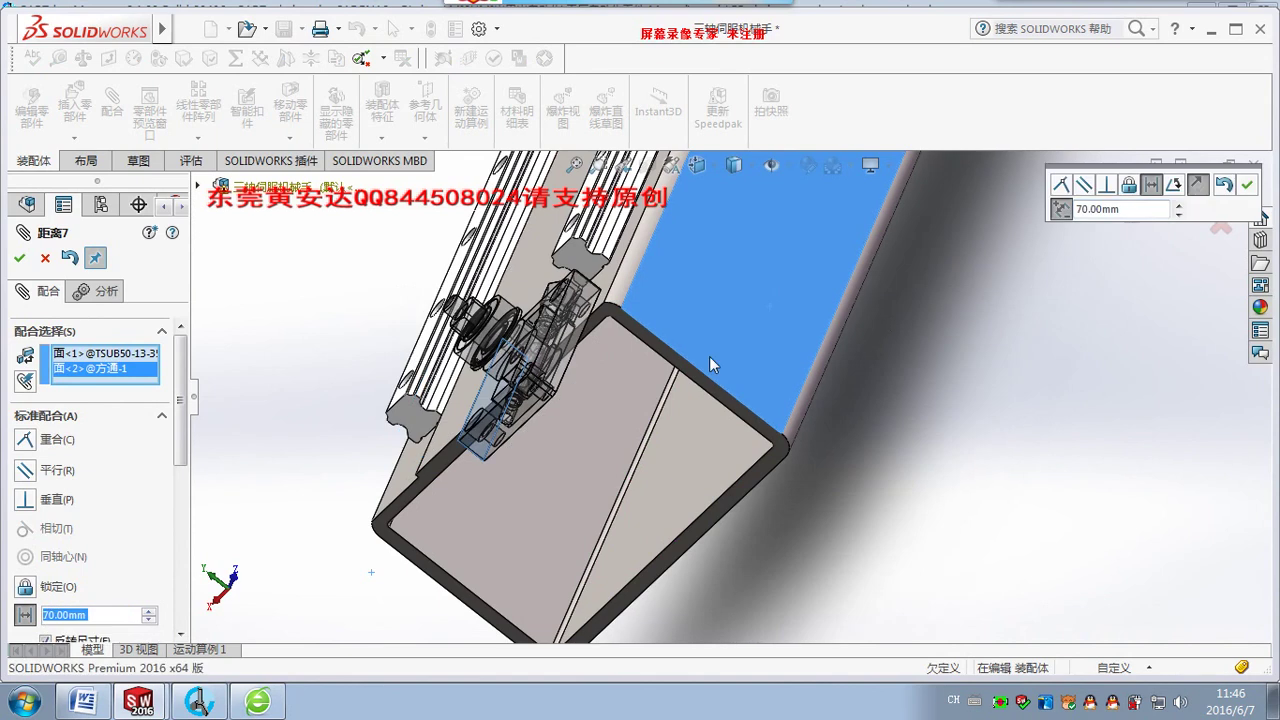
middle_click_drag(709, 357, 684, 366)
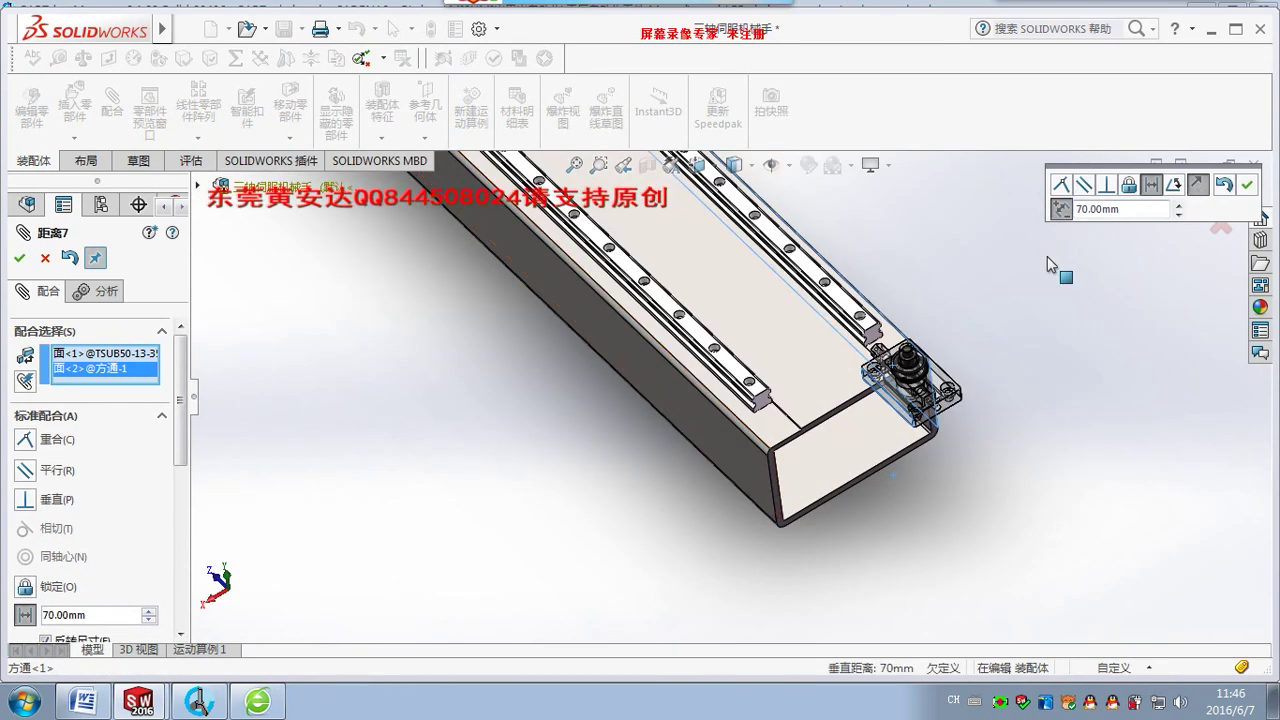
left_click(1195, 186)
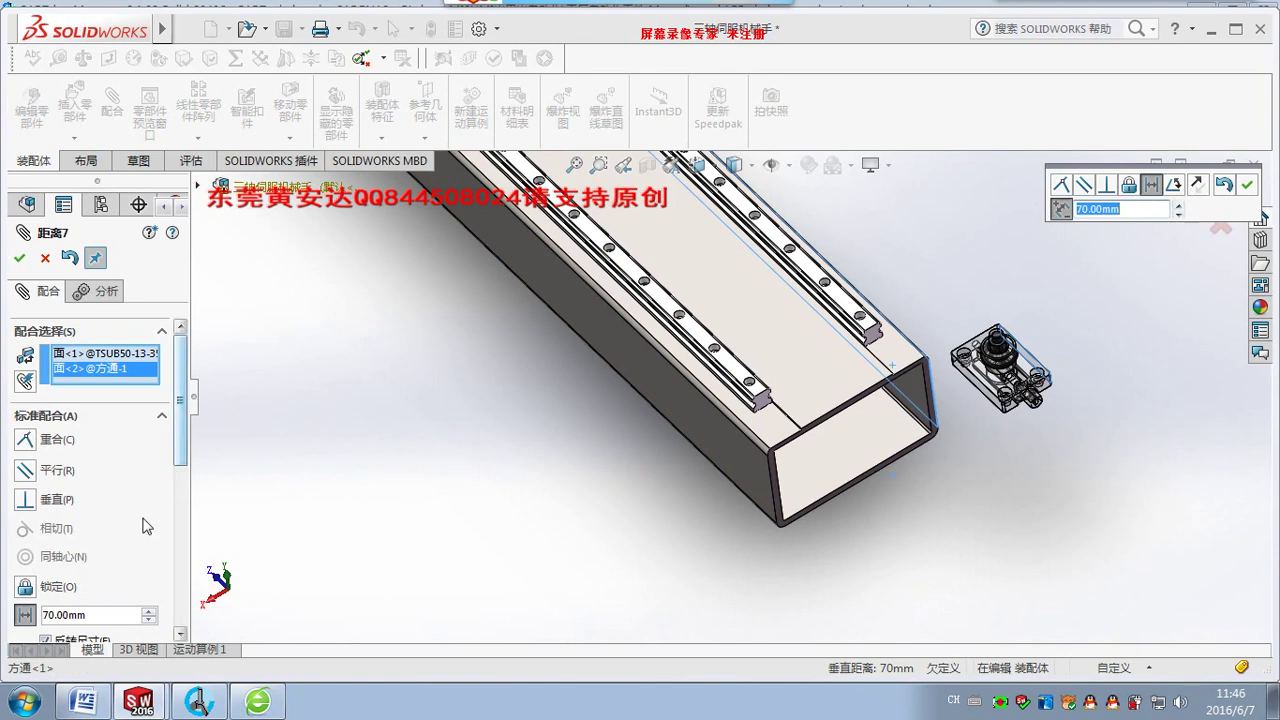
left_click_drag(183, 456, 80, 515)
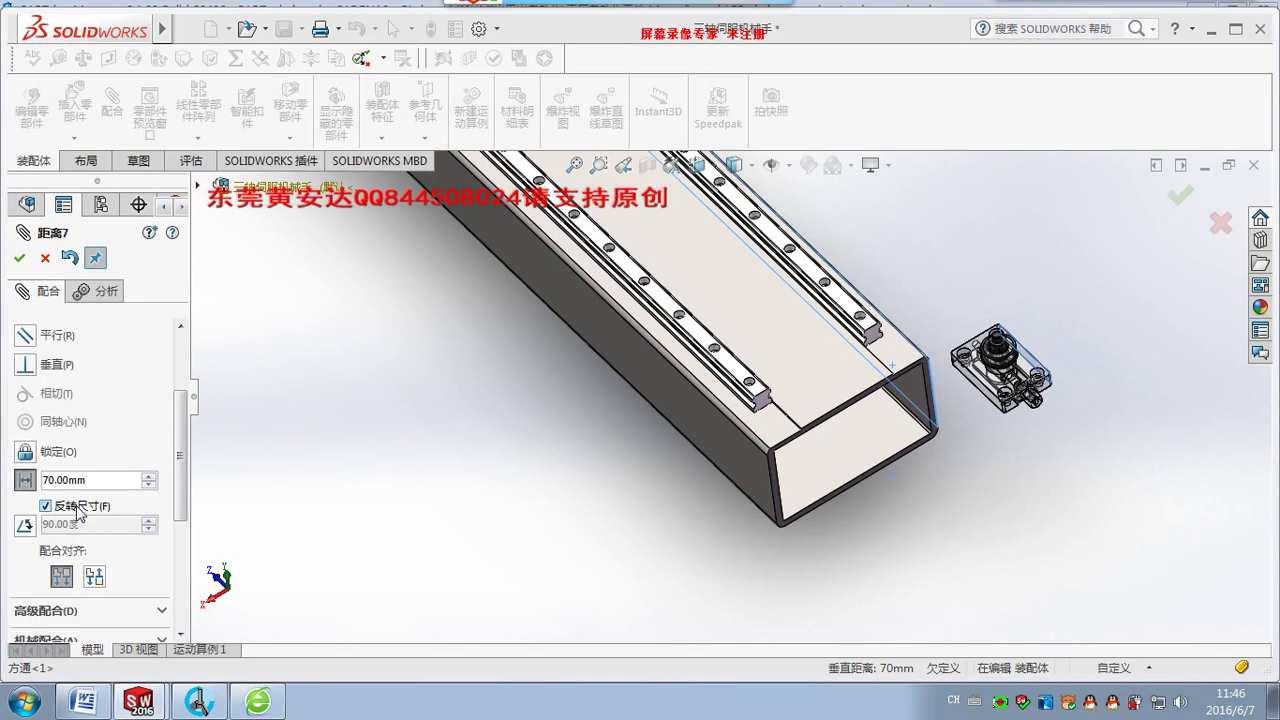
left_click(80, 507)
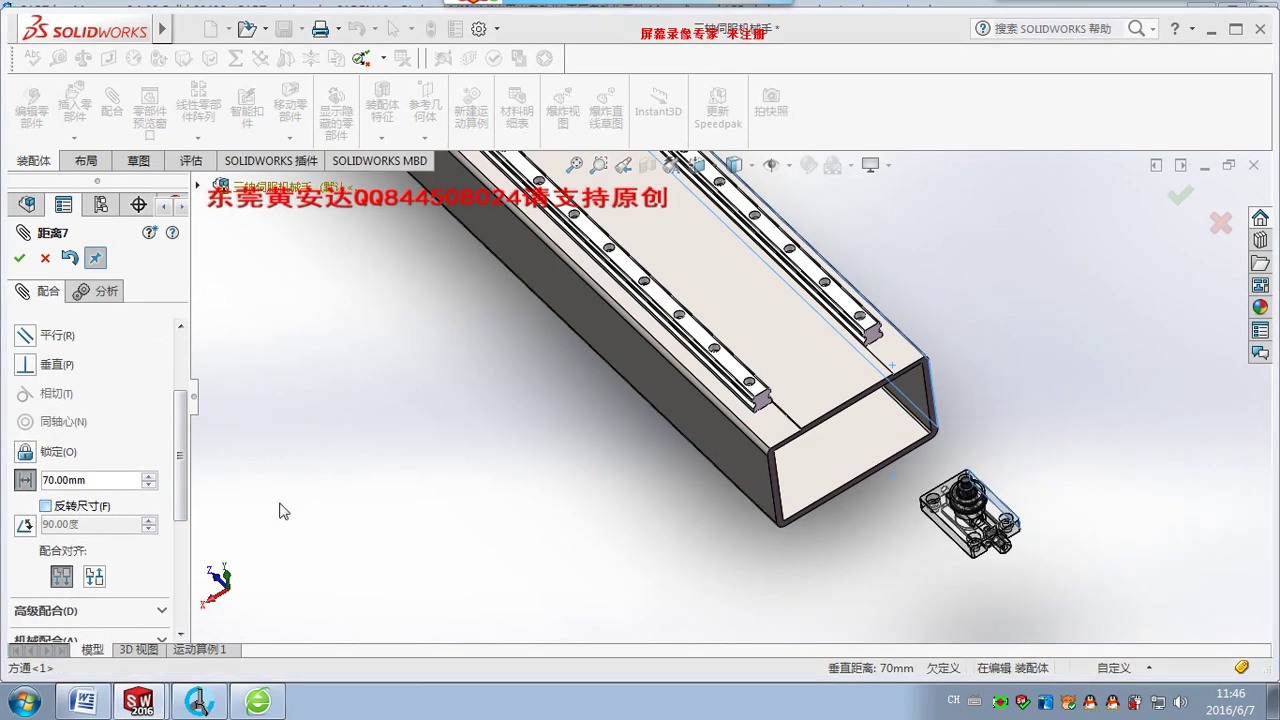
left_click(20, 260)
Make the tensioner block face coincident with the beam's end edge and finish mating.
mouse_move(900, 500)
middle_mouse_down()
mouse_move(1127, 567)
mouse_move(1090, 510)
middle_mouse_up()
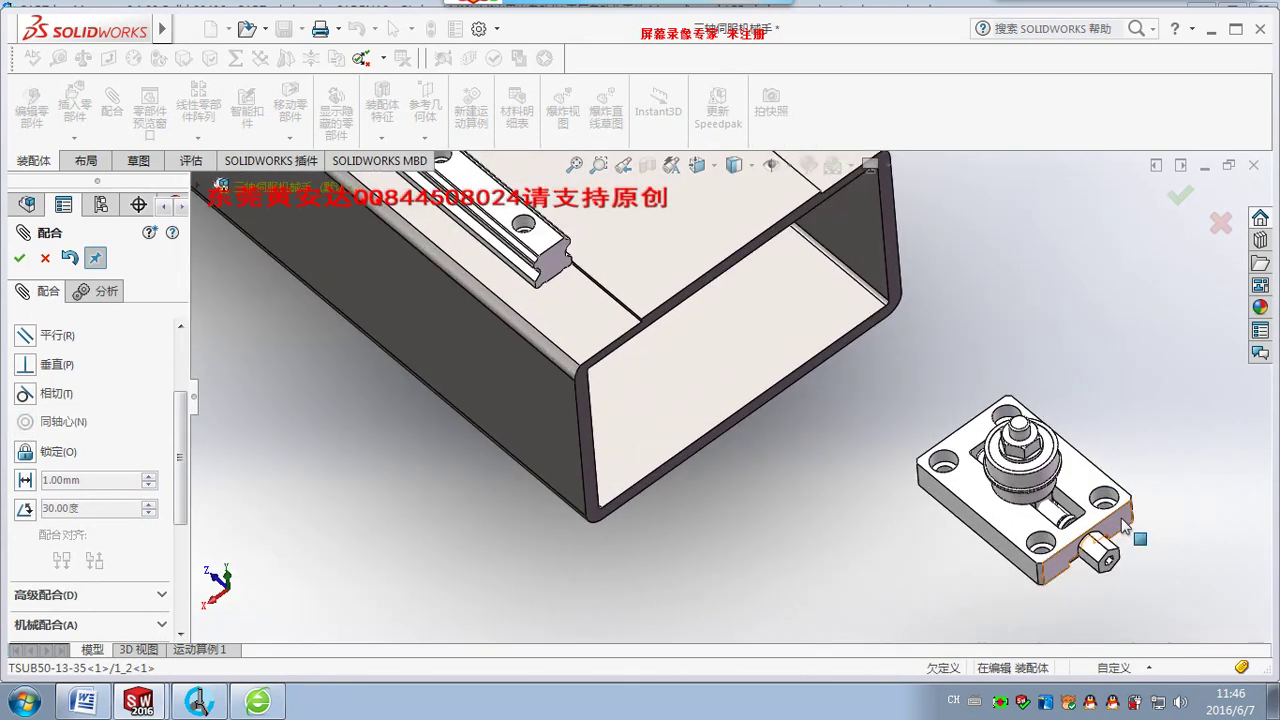
left_click(1125, 528)
scroll(860, 240, "up", 3)
scroll(810, 295, "down", 3)
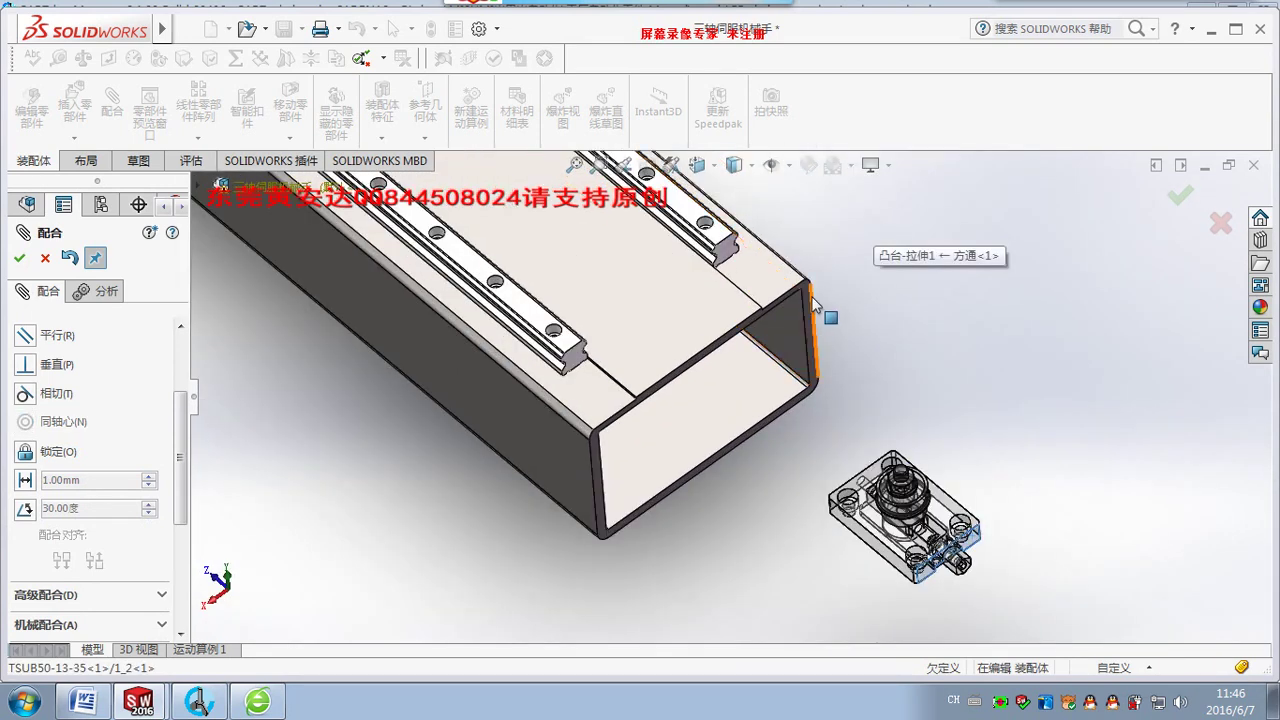
left_click(804, 288)
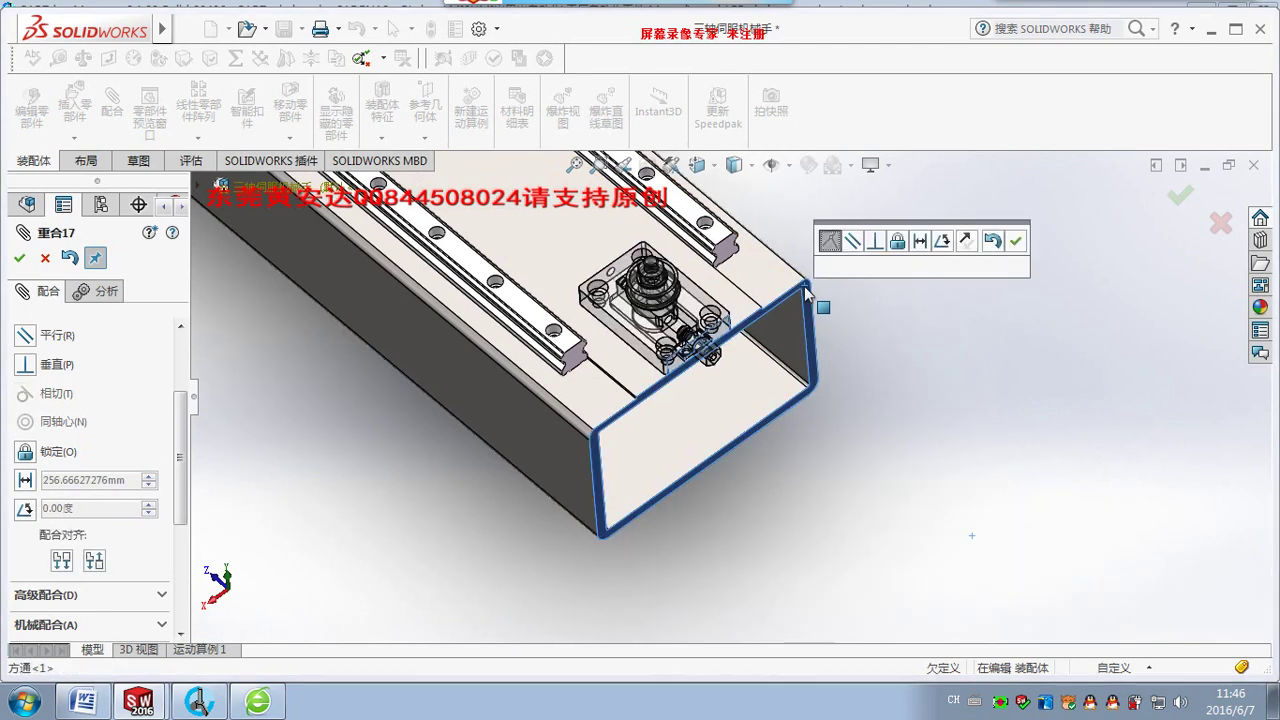
left_click(1015, 242)
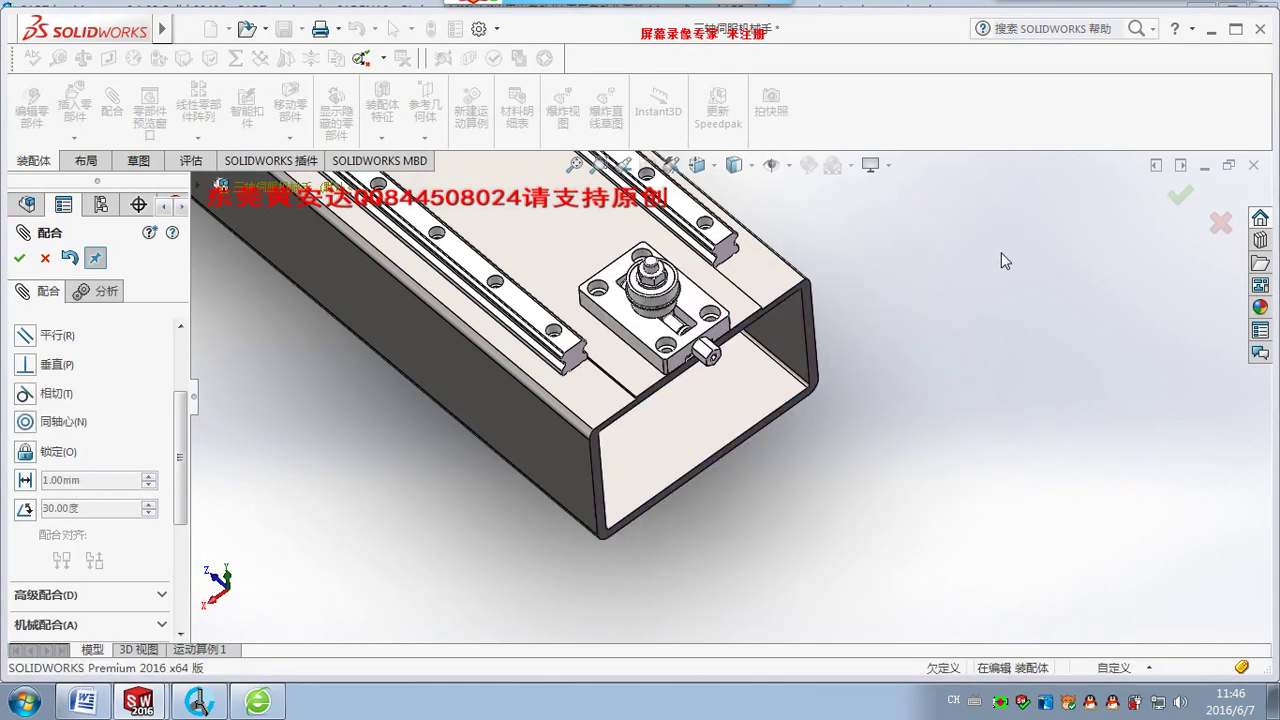
middle_click_drag(466, 334, 286, 203)
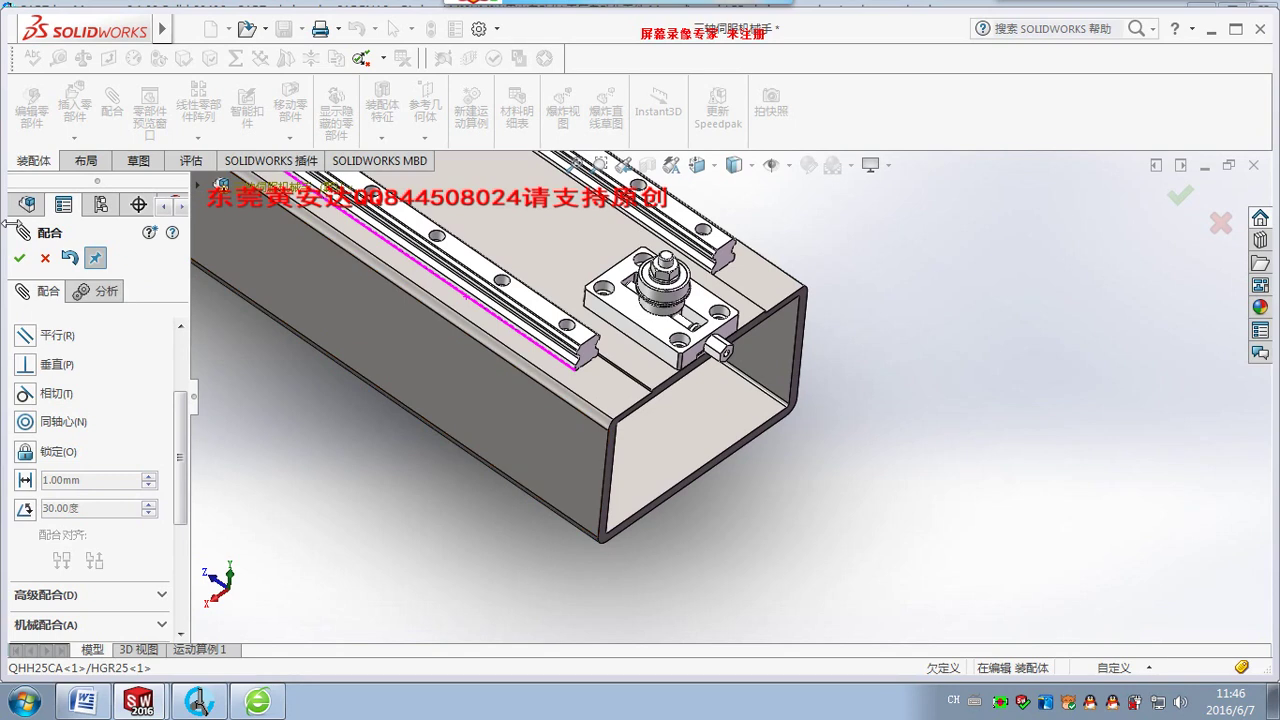
key("Escape")
Zoom to the motor-end timing pulley and paste a second copy beside the motor plate.
scroll(1010, 332, "up", 5)
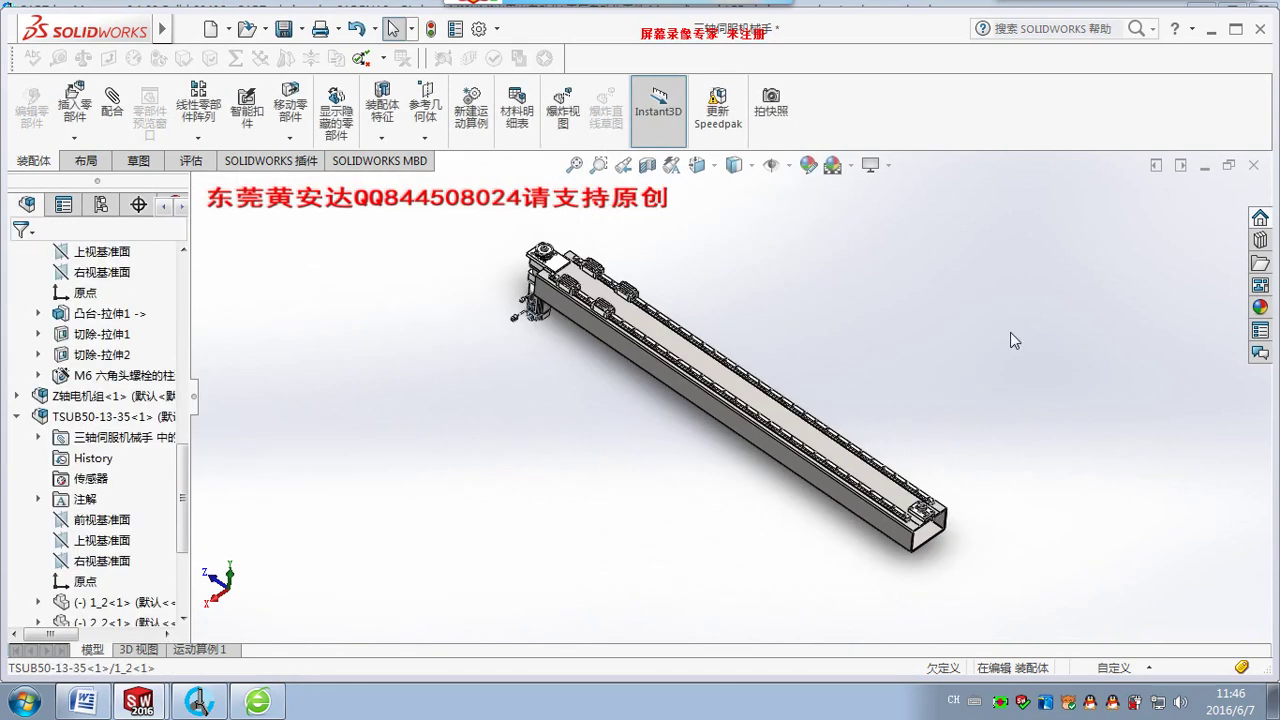
scroll(875, 470, "down", 5)
scroll(908, 545, "up", 5)
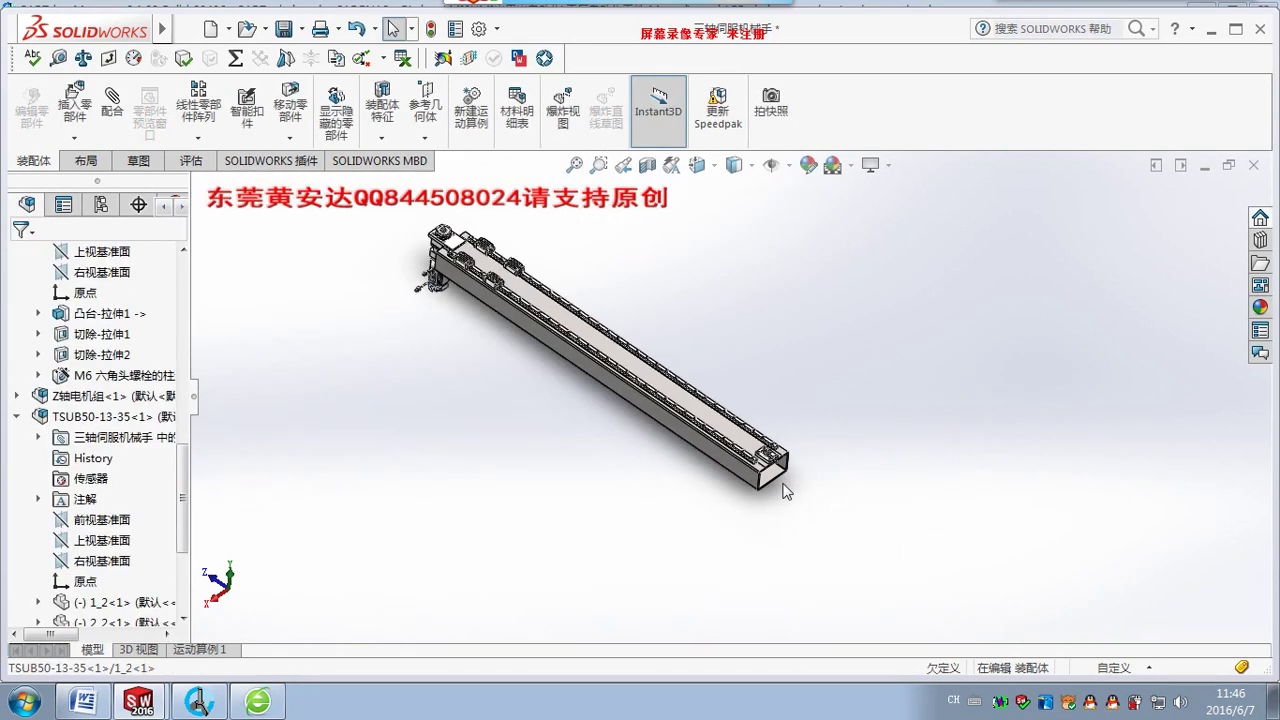
scroll(458, 228, "down", 5)
scroll(455, 228, "down", 3)
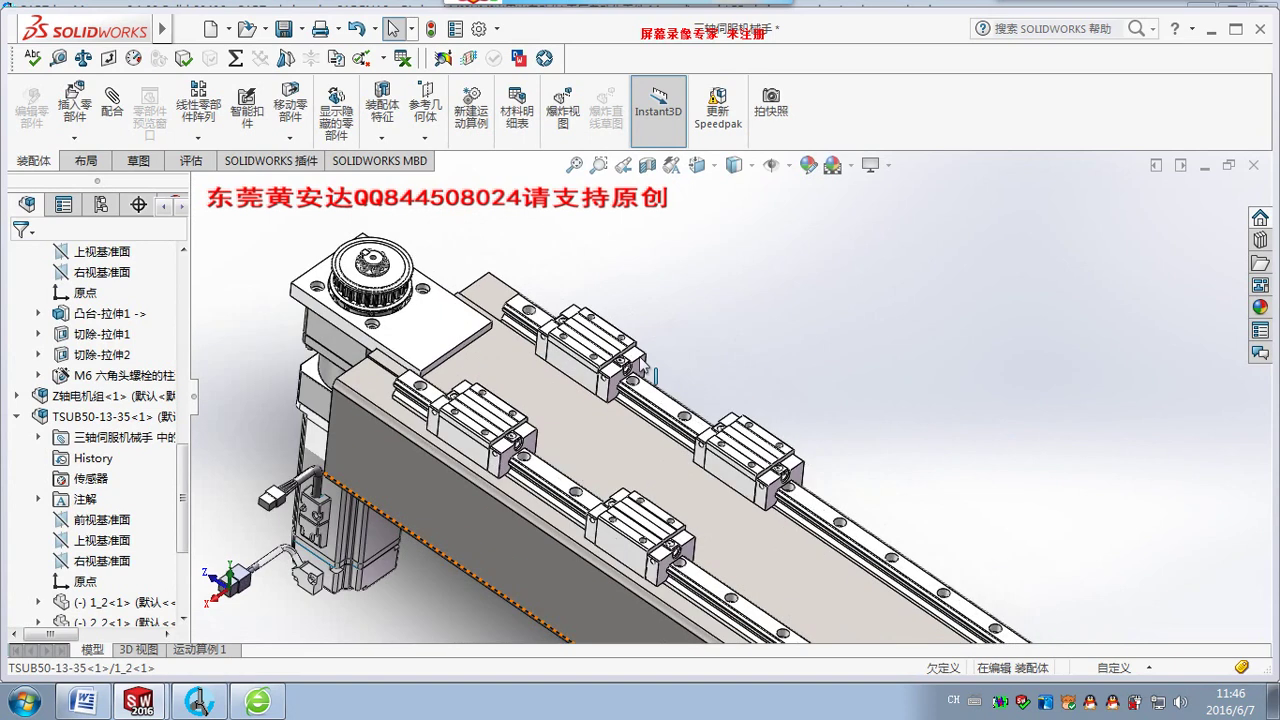
scroll(503, 275, "down", 3)
scroll(503, 275, "down", 2)
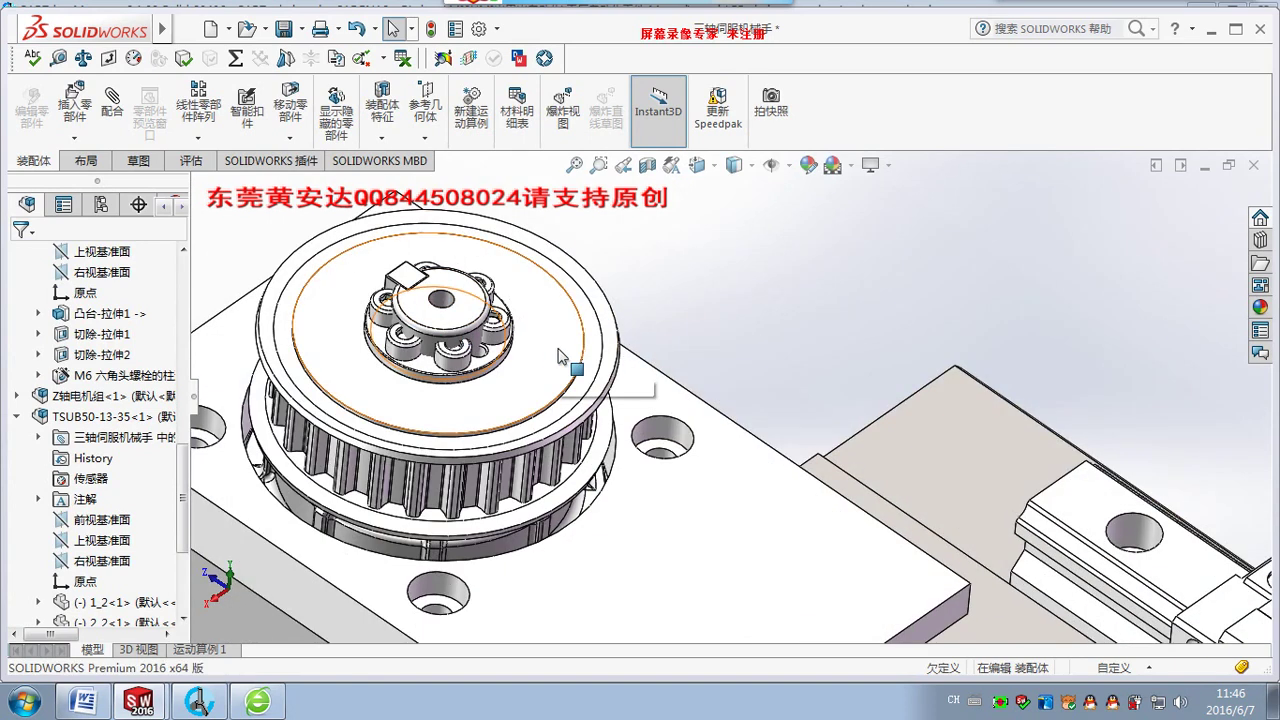
scroll(557, 366, "up", 4)
scroll(645, 325, "down", 2)
middle_click_drag(645, 325, 578, 308, "ctrl")
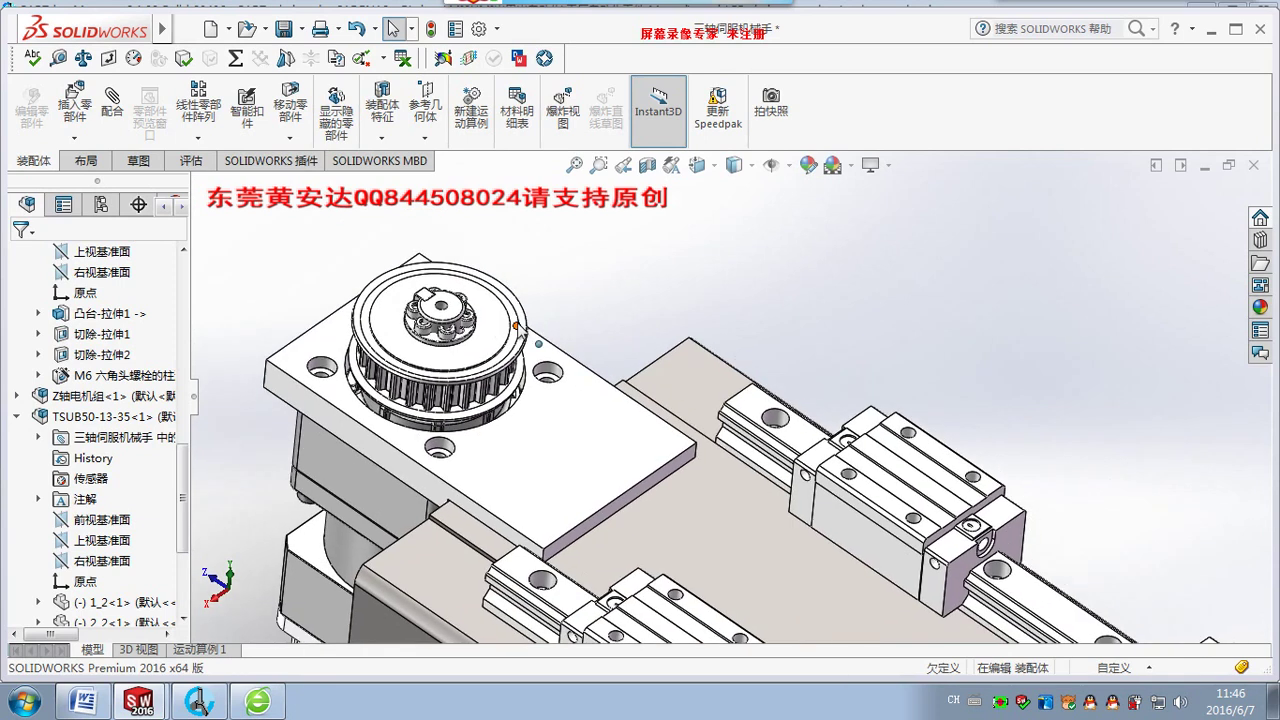
key("ctrl+v")
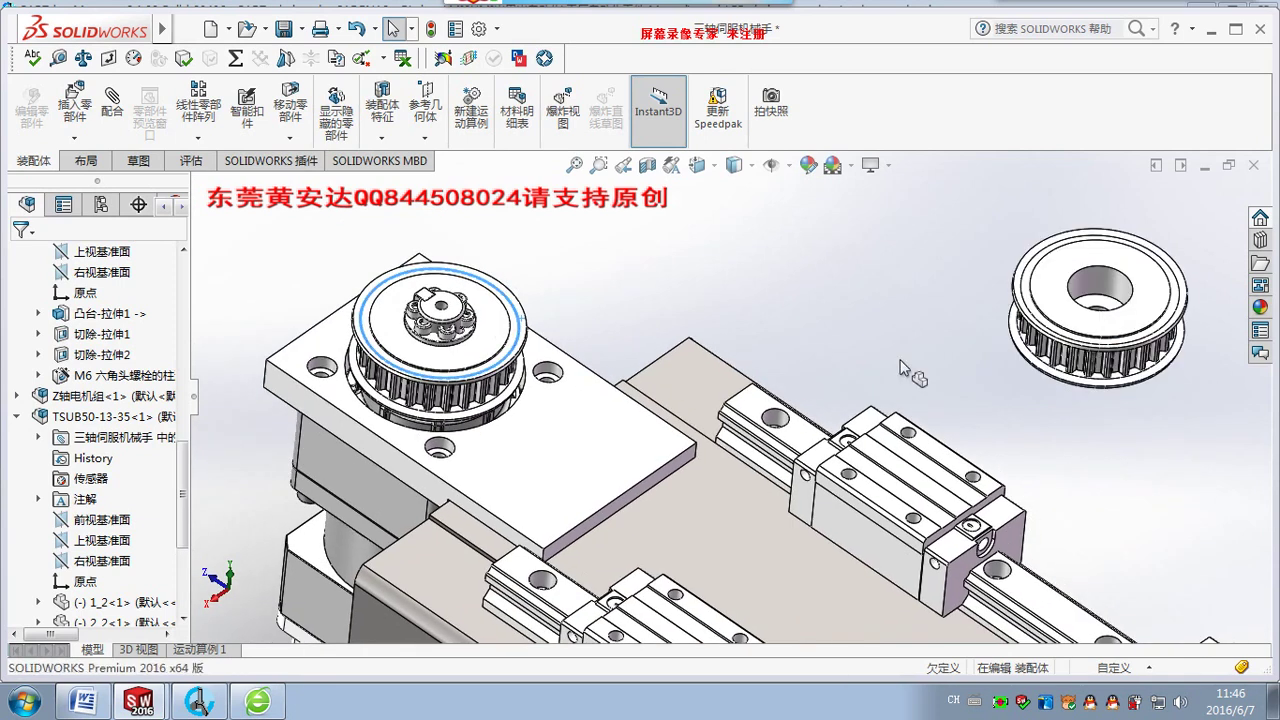
left_click(112, 100)
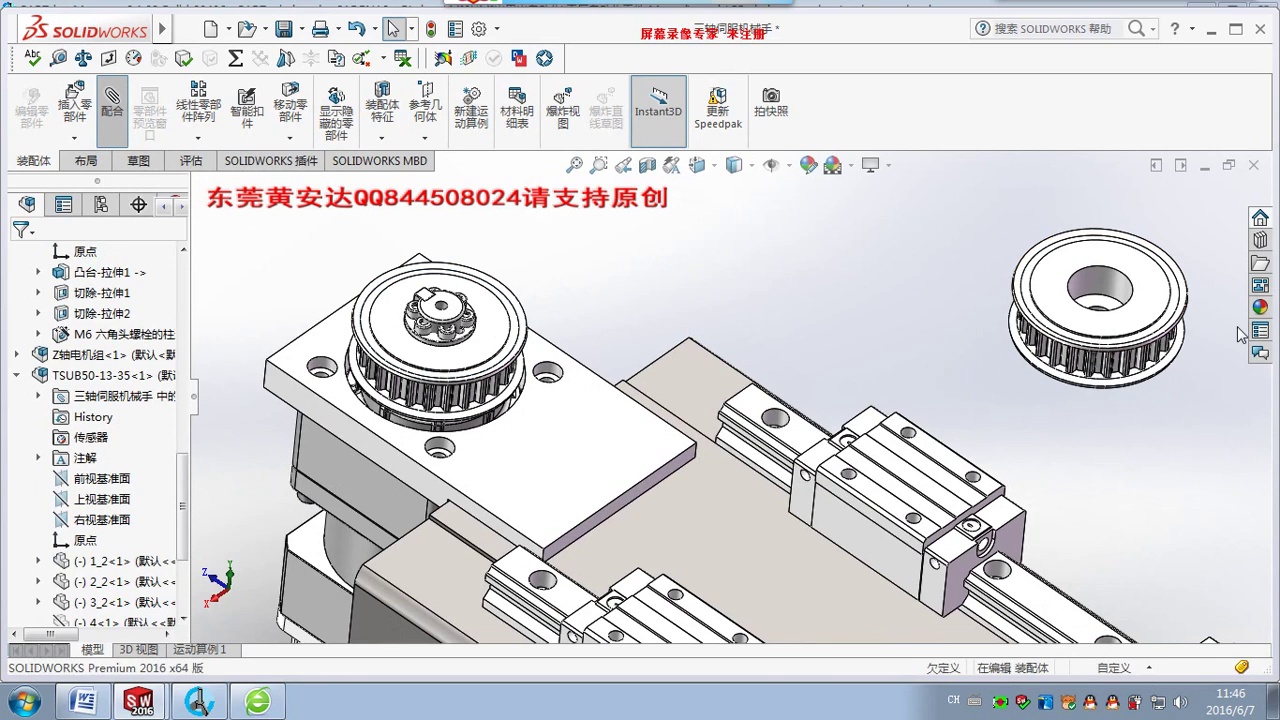
Mate the copied pulley's face coincident with the motor pulley's matching face.
left_click(1083, 290)
scroll(1080, 331, "up", 4)
scroll(1046, 387, "up", 4)
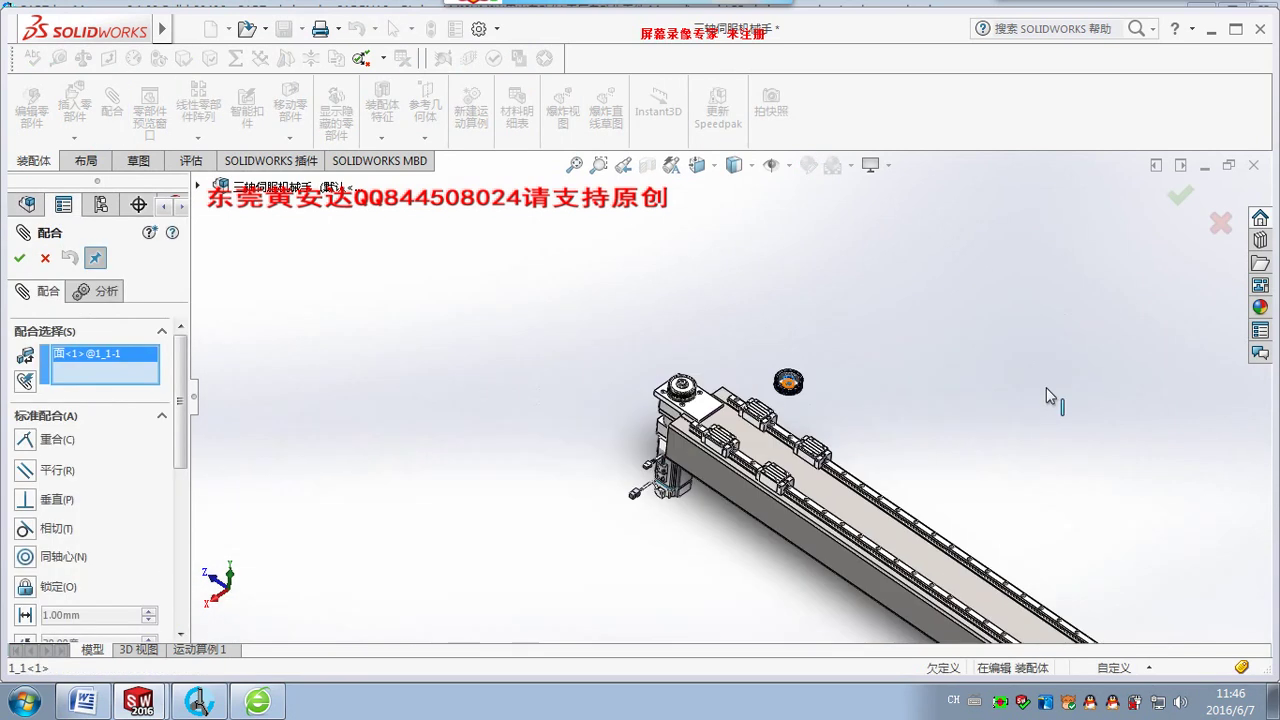
scroll(1057, 416, "up", 2)
scroll(960, 520, "down", 2)
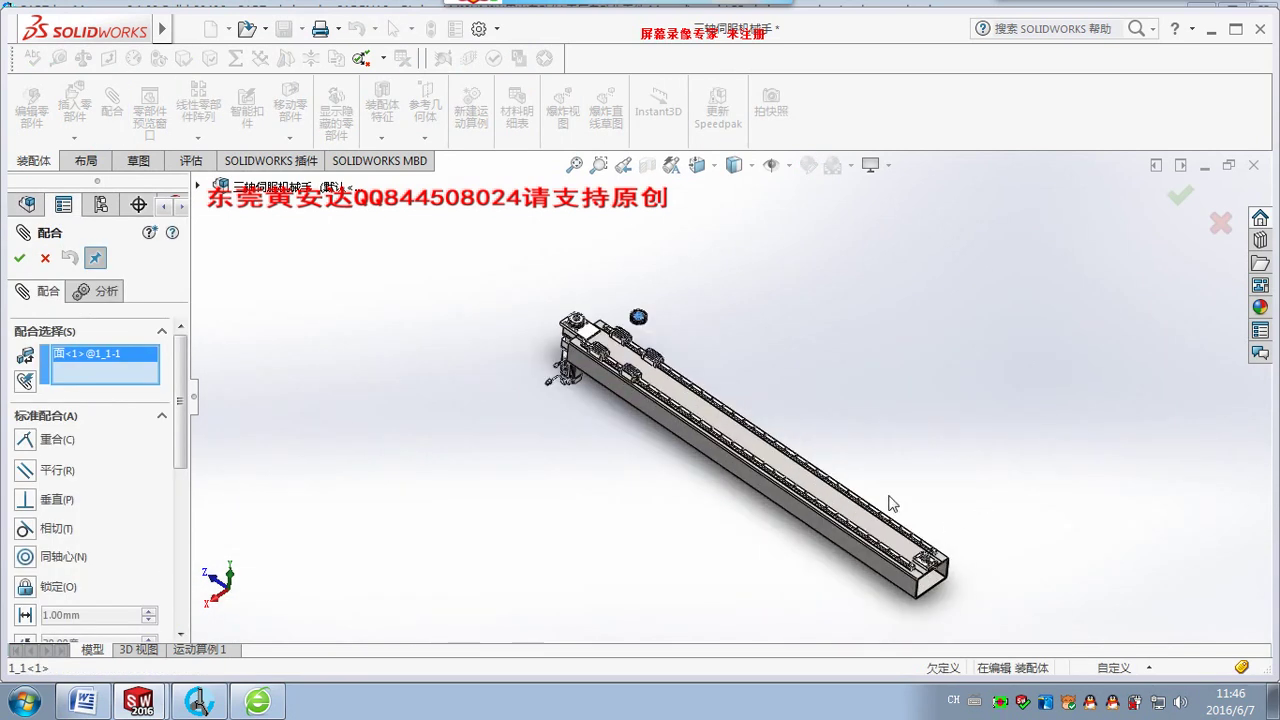
key("Escape")
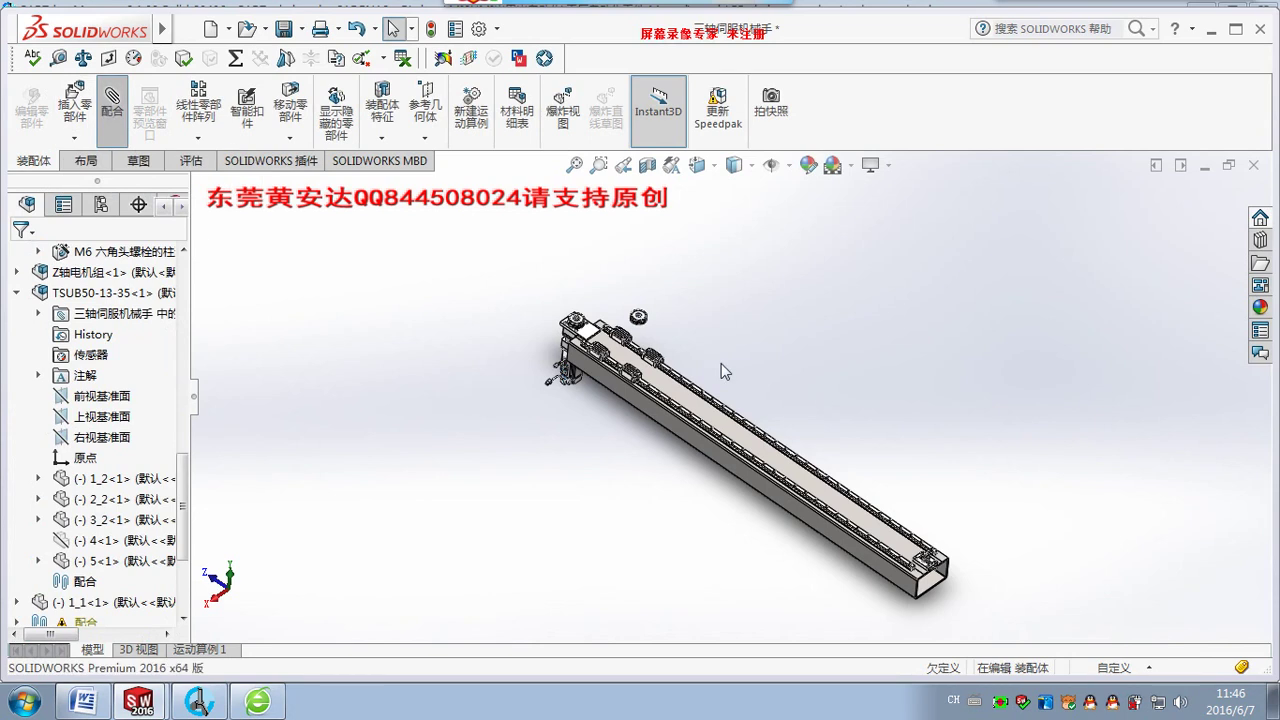
scroll(645, 320, "down", 3)
scroll(700, 350, "down", 3)
scroll(755, 370, "down", 2)
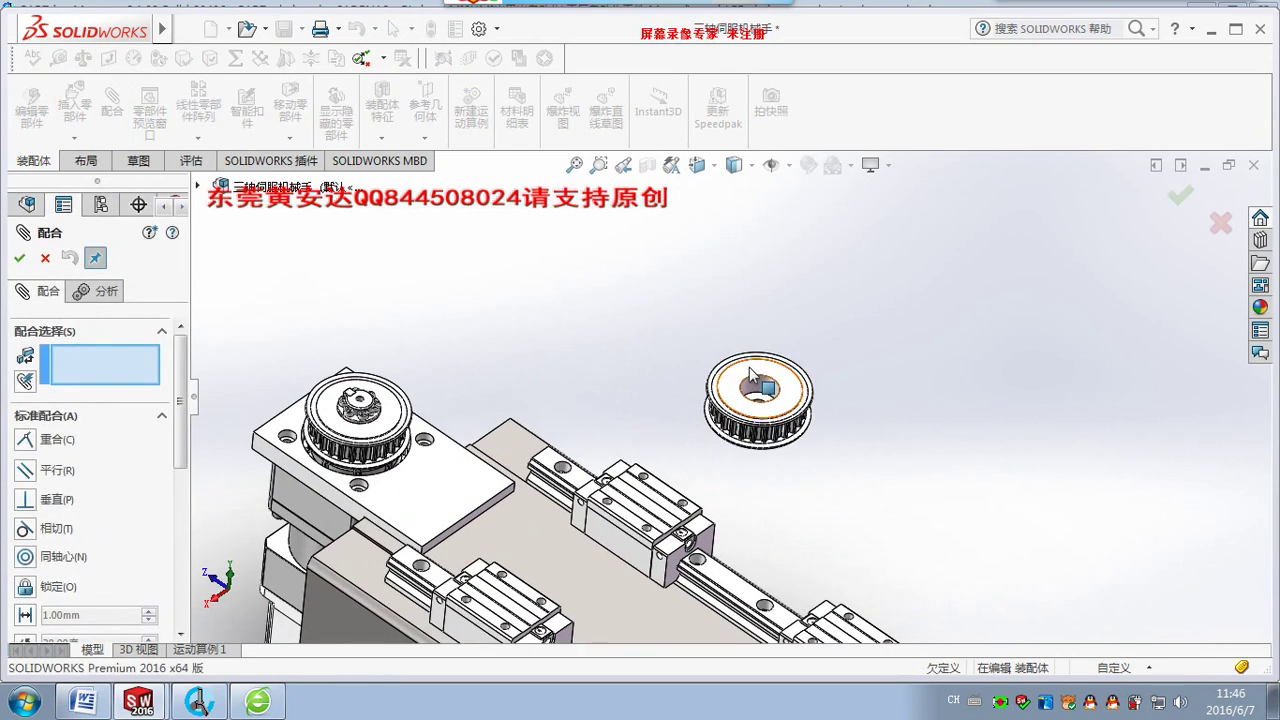
left_click(752, 375)
left_click(390, 410)
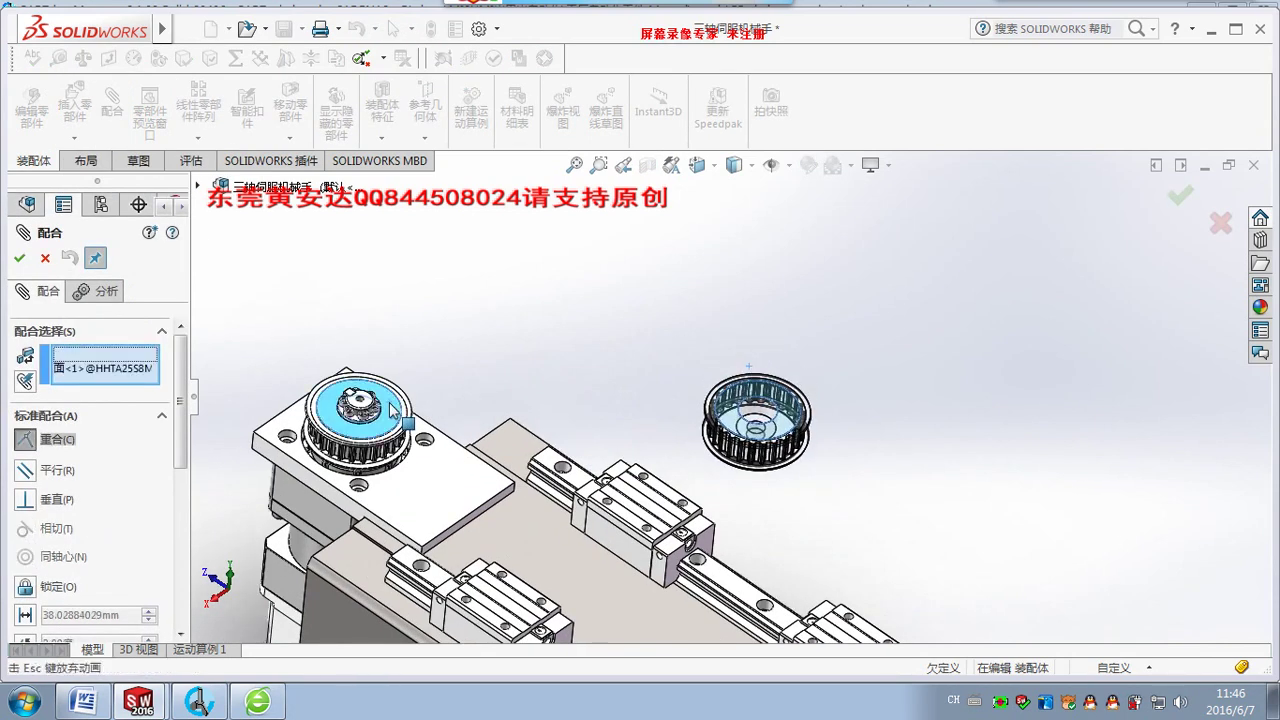
left_click(612, 434)
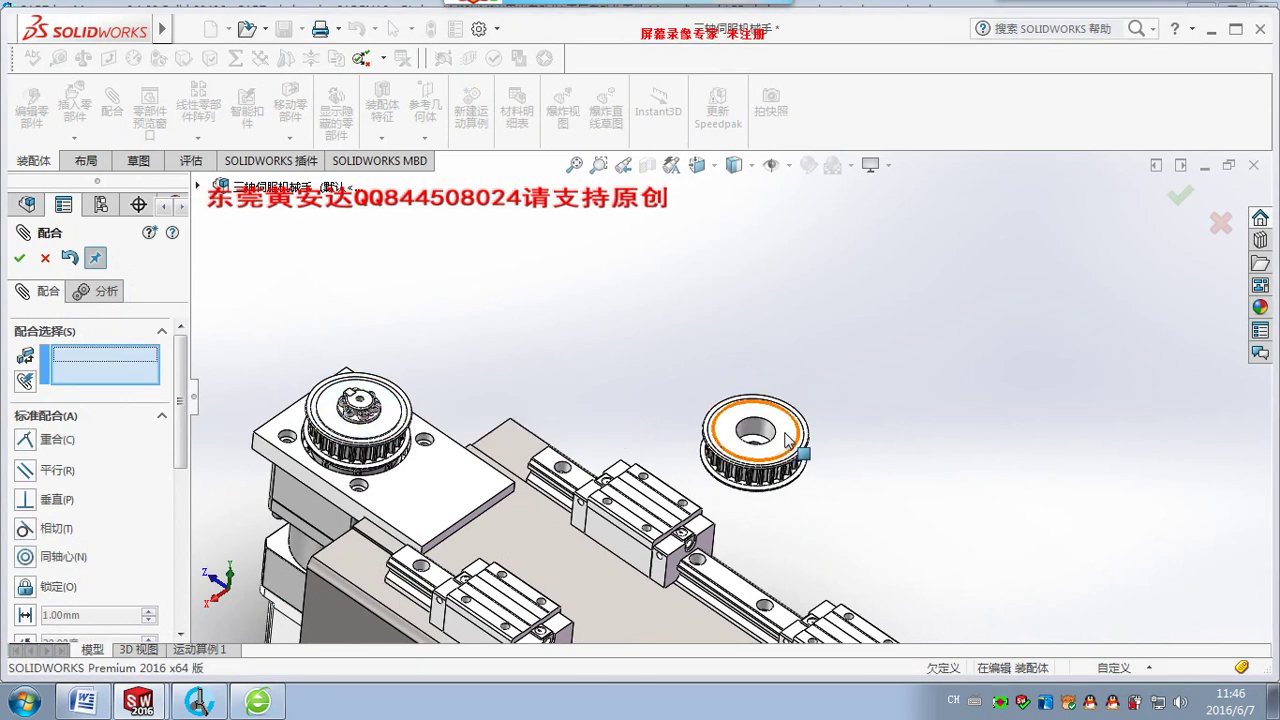
Mate the copied pulley's bore concentric with the TSUB50-13-35 tensioner bearing.
left_click(745, 440)
scroll(884, 502, "up", 3)
scroll(886, 500, "up", 2)
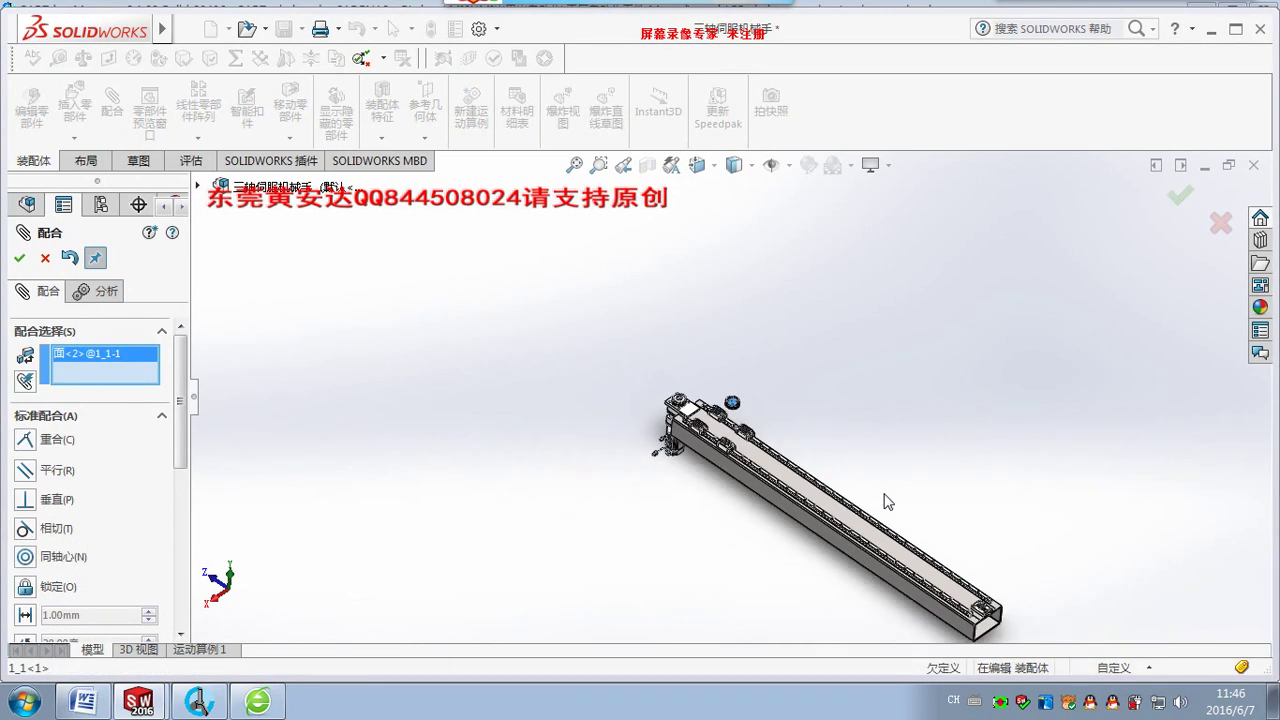
scroll(886, 500, "up", 2)
scroll(768, 456, "down", 5)
scroll(766, 456, "down", 2)
scroll(740, 430, "down", 2)
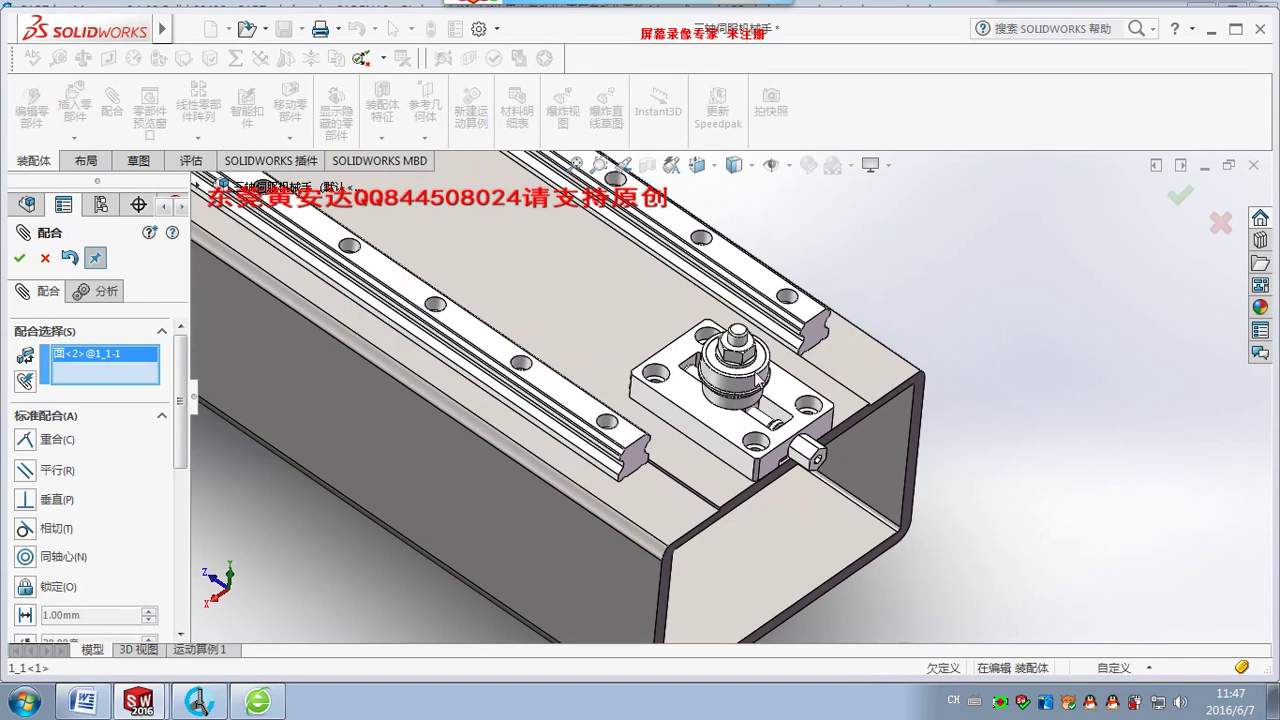
scroll(700, 410, "down", 2)
left_click(696, 409)
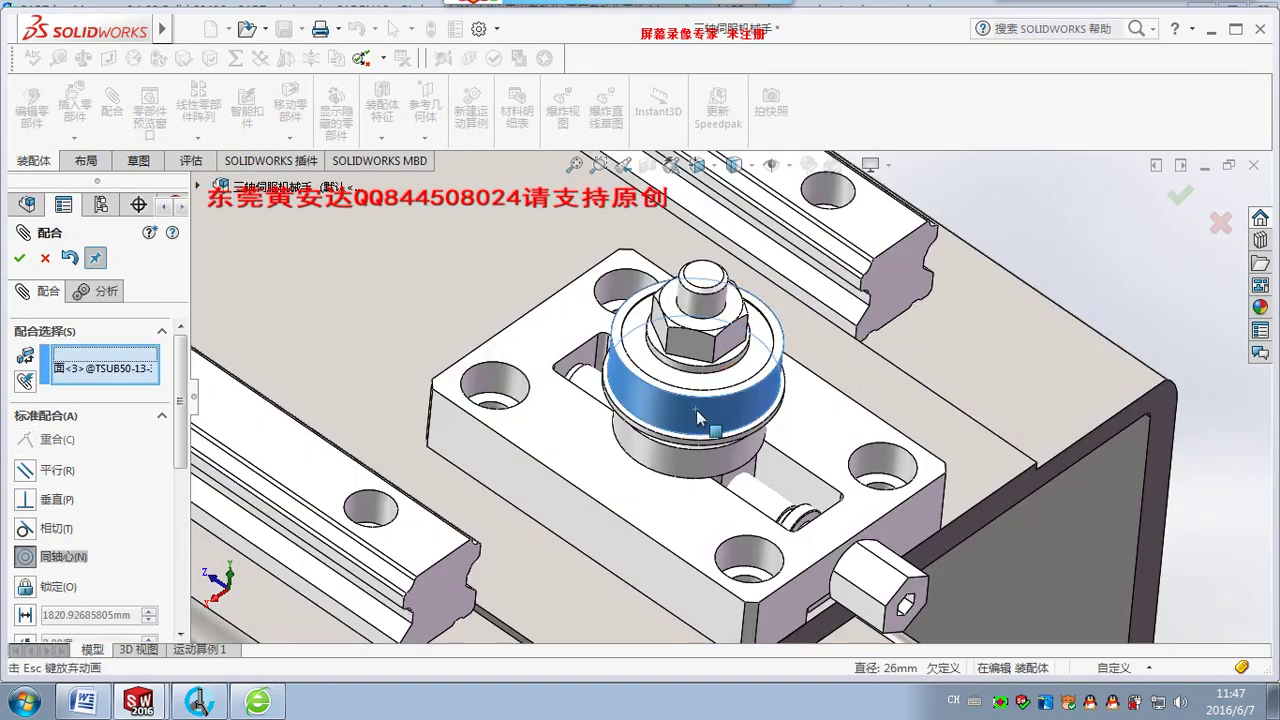
left_click(930, 440)
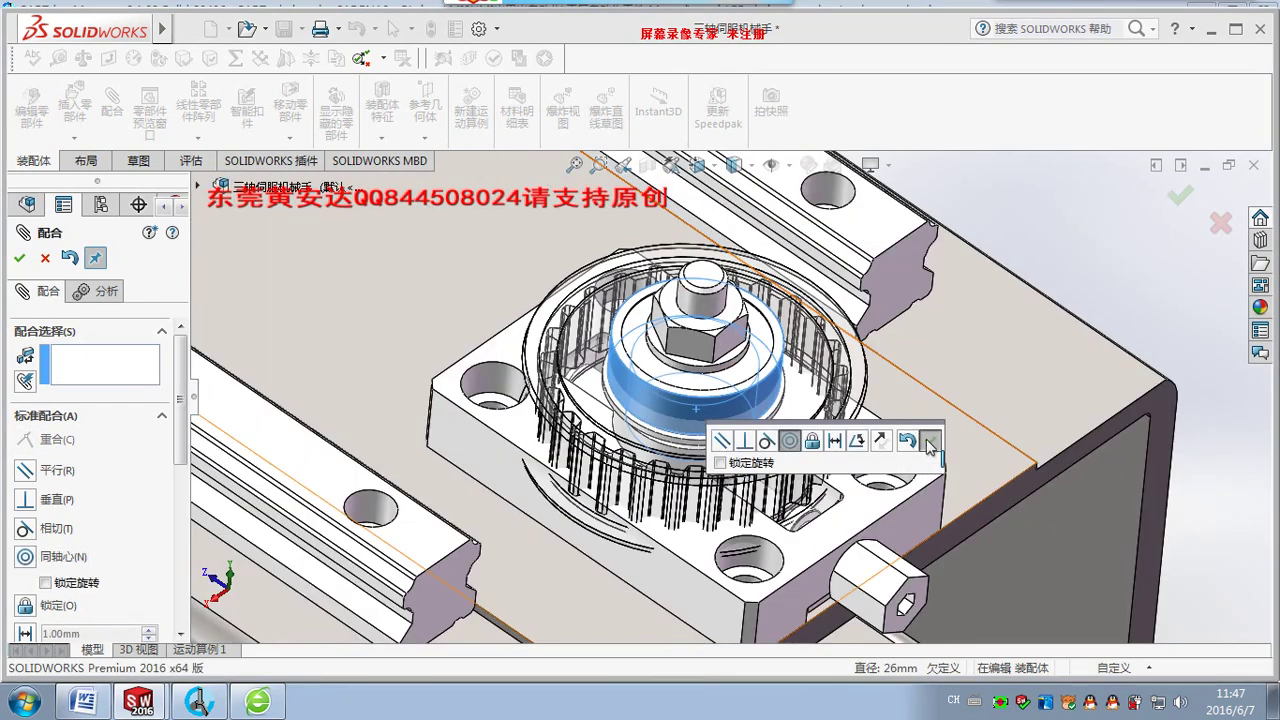
middle_click_drag(752, 461, 855, 506)
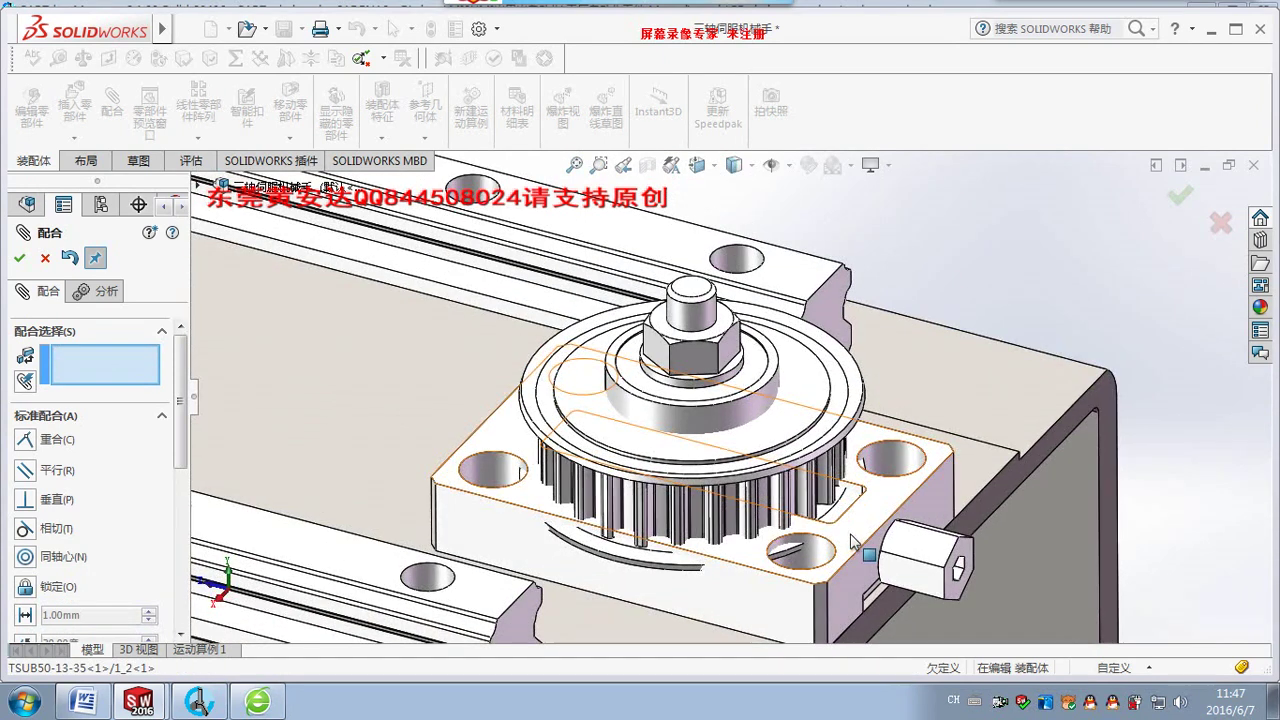
Fit the whole axis assembly in view and finish the pulley mates.
key("f")
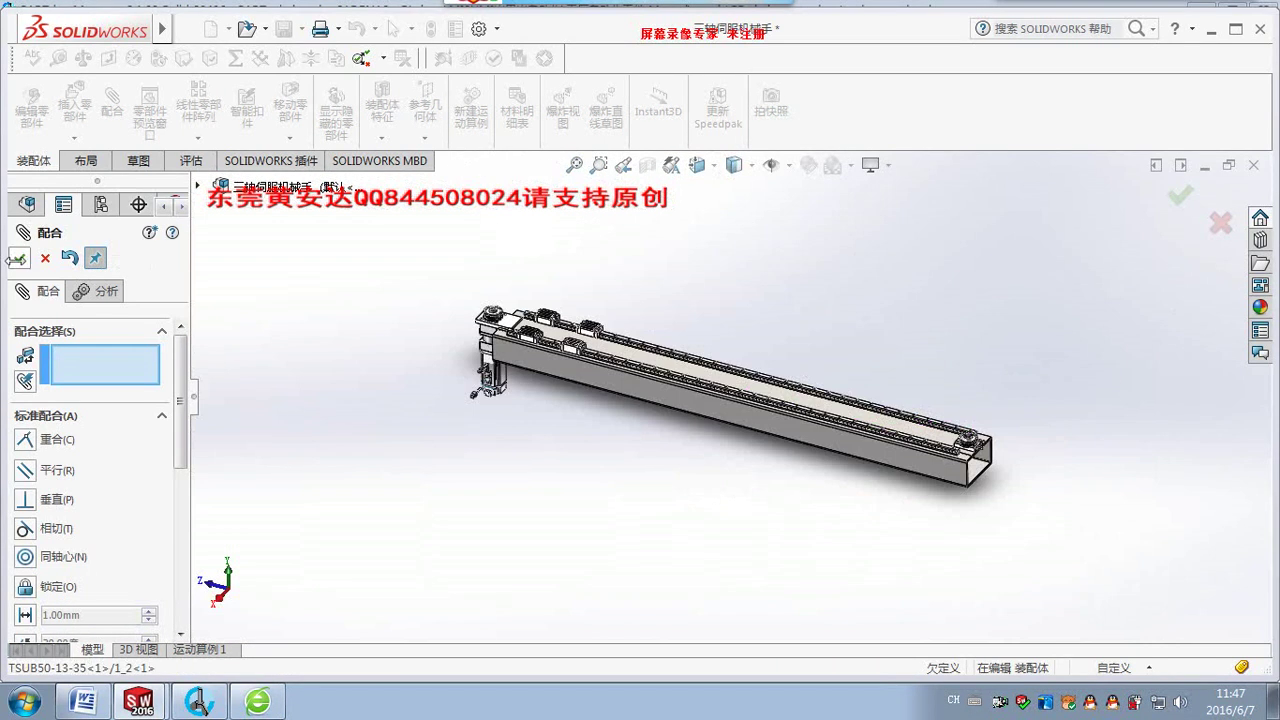
left_click(19, 258)
scroll(980, 449, "down", 3)
scroll(838, 420, "down", 3)
scroll(845, 315, "down", 2)
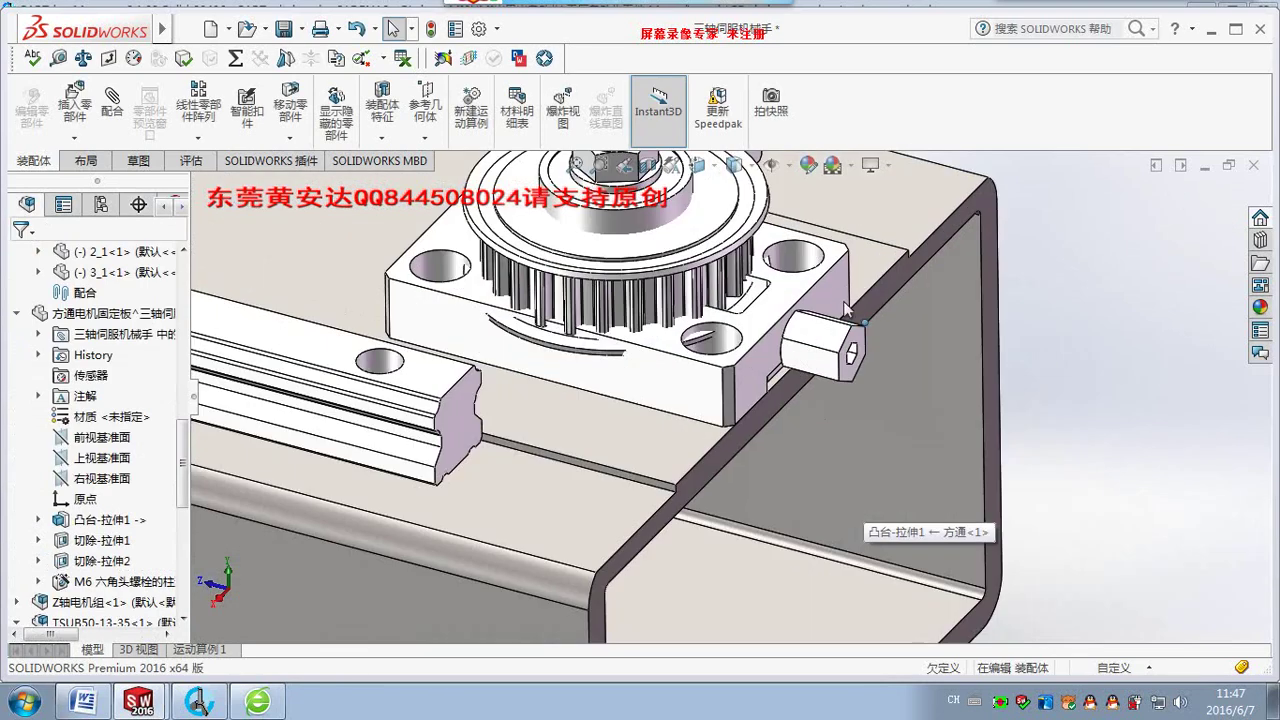
scroll(835, 280, "down", 2)
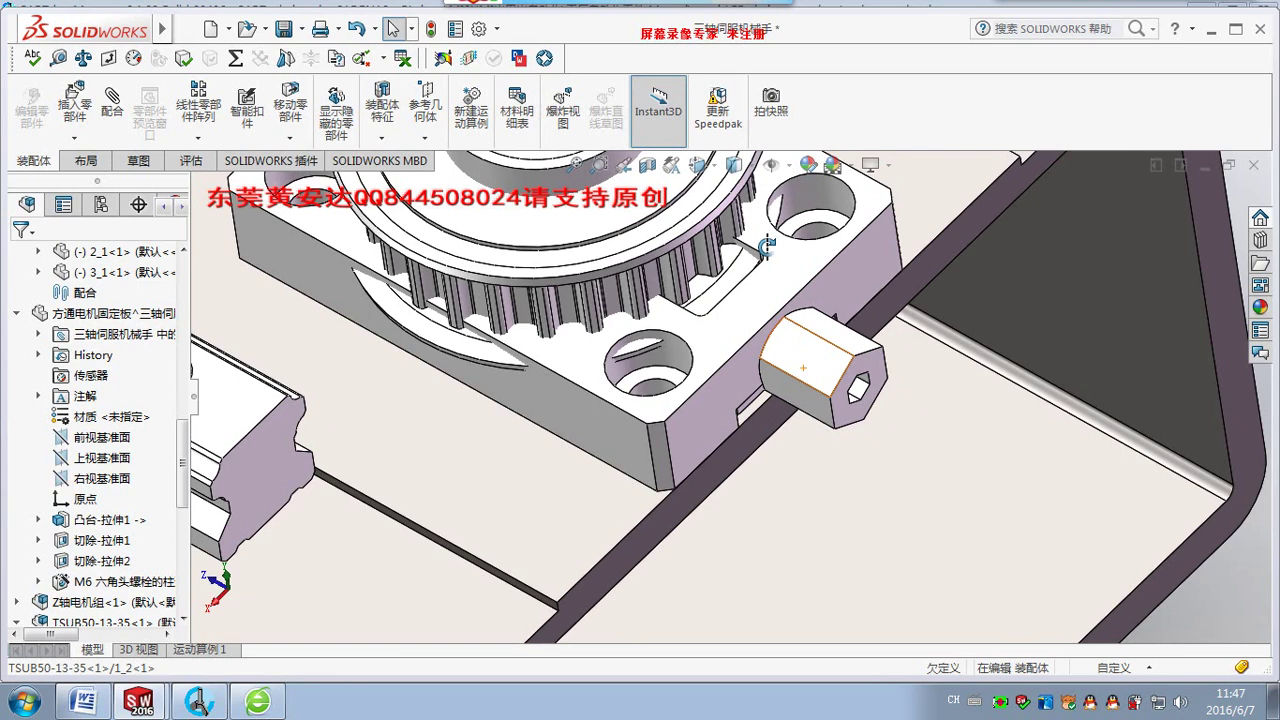
Open the plate component 1_2 on its own in a separate part window.
middle_click_drag(766, 247, 733, 338)
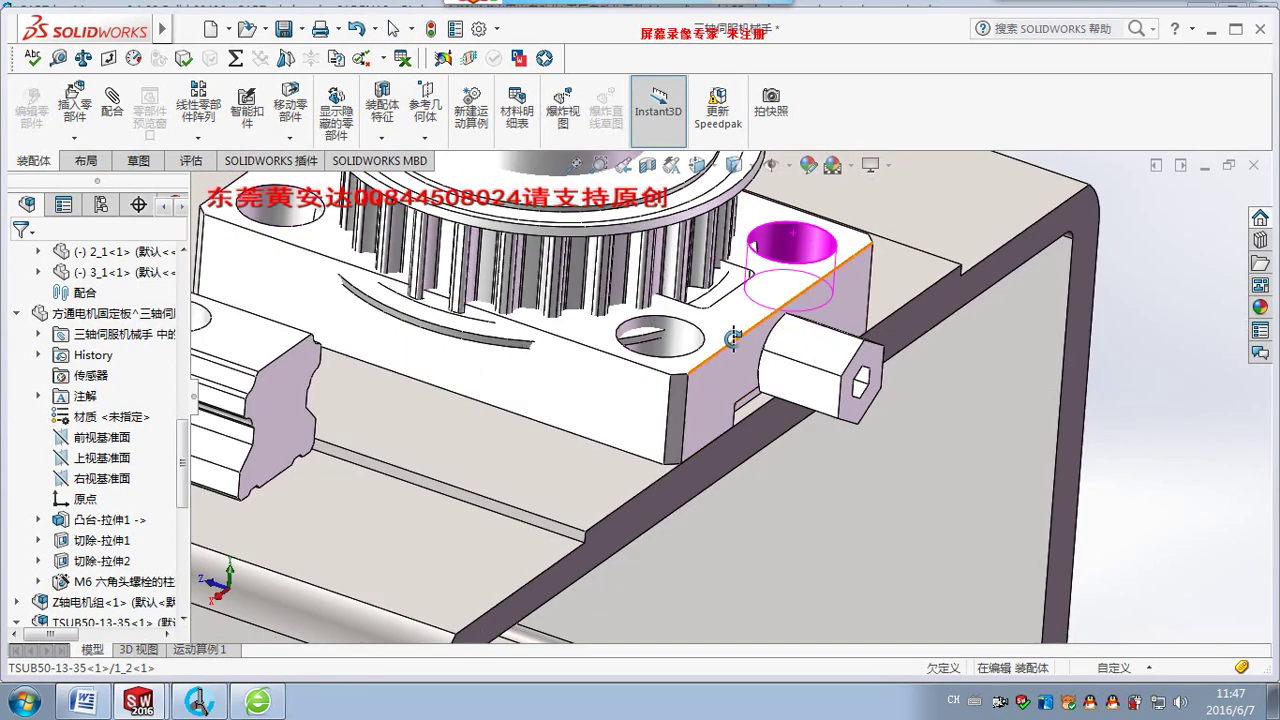
right_click(733, 338)
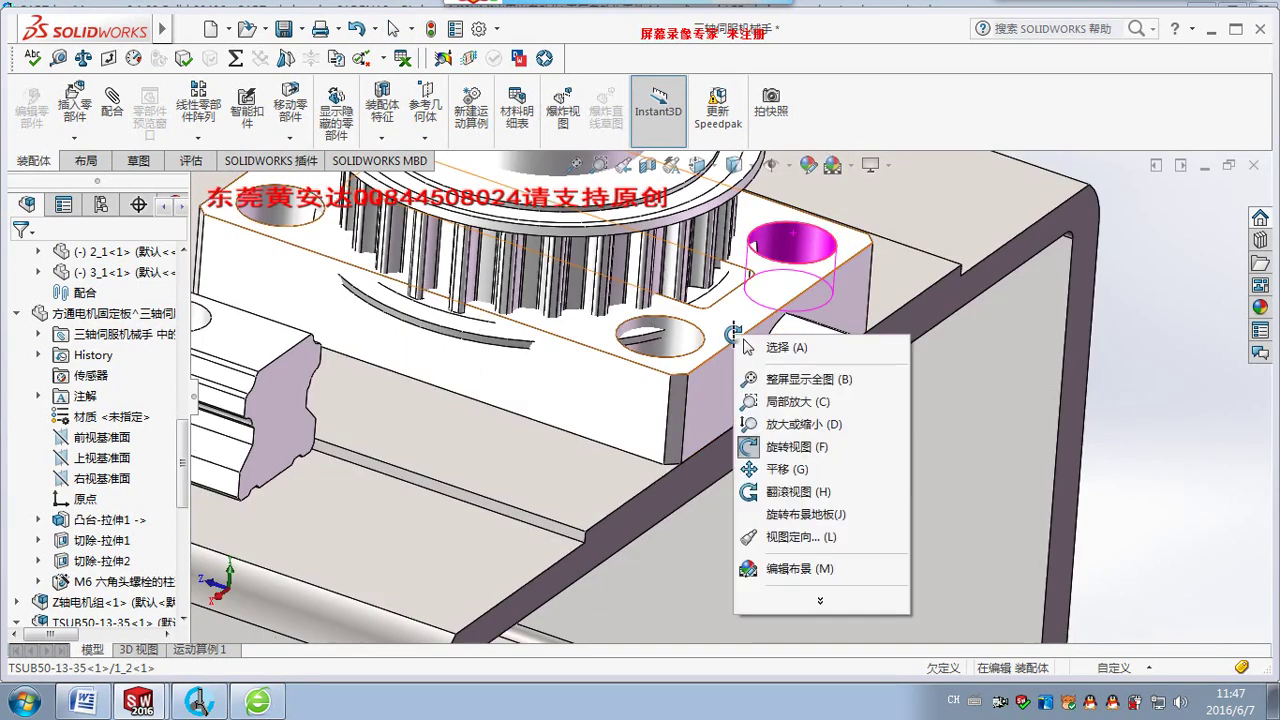
left_click(721, 340)
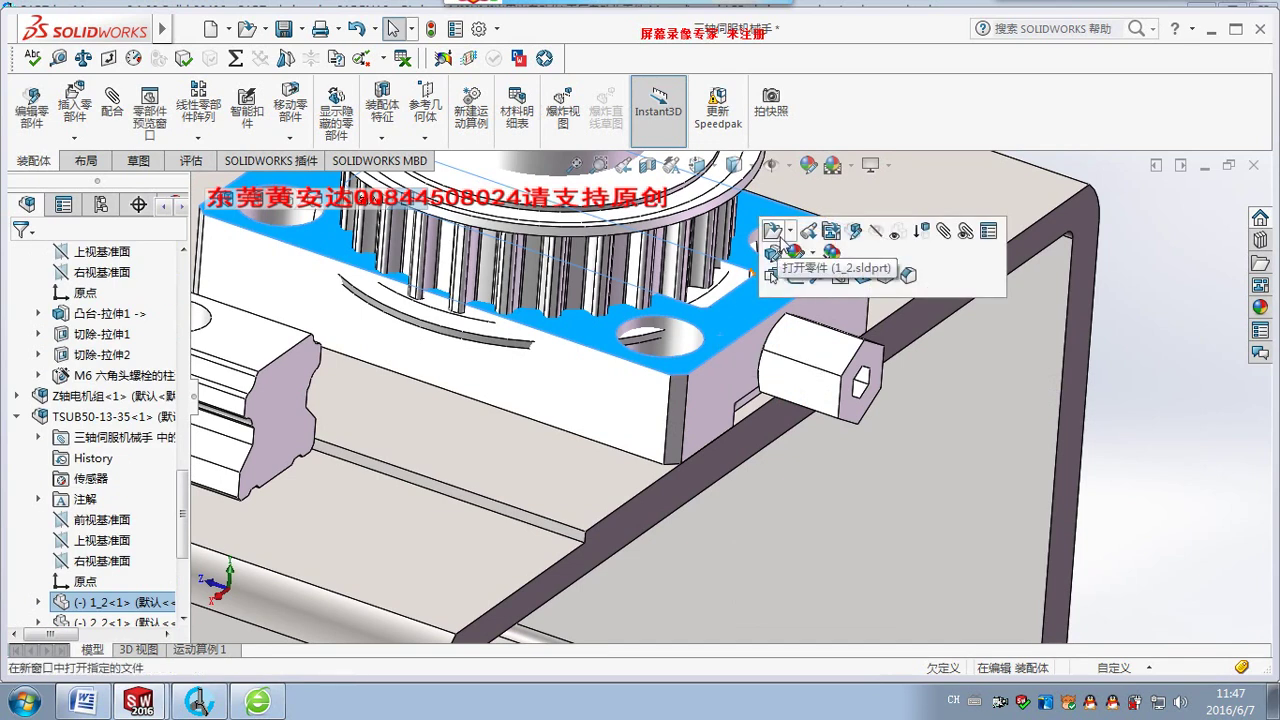
left_click(783, 243)
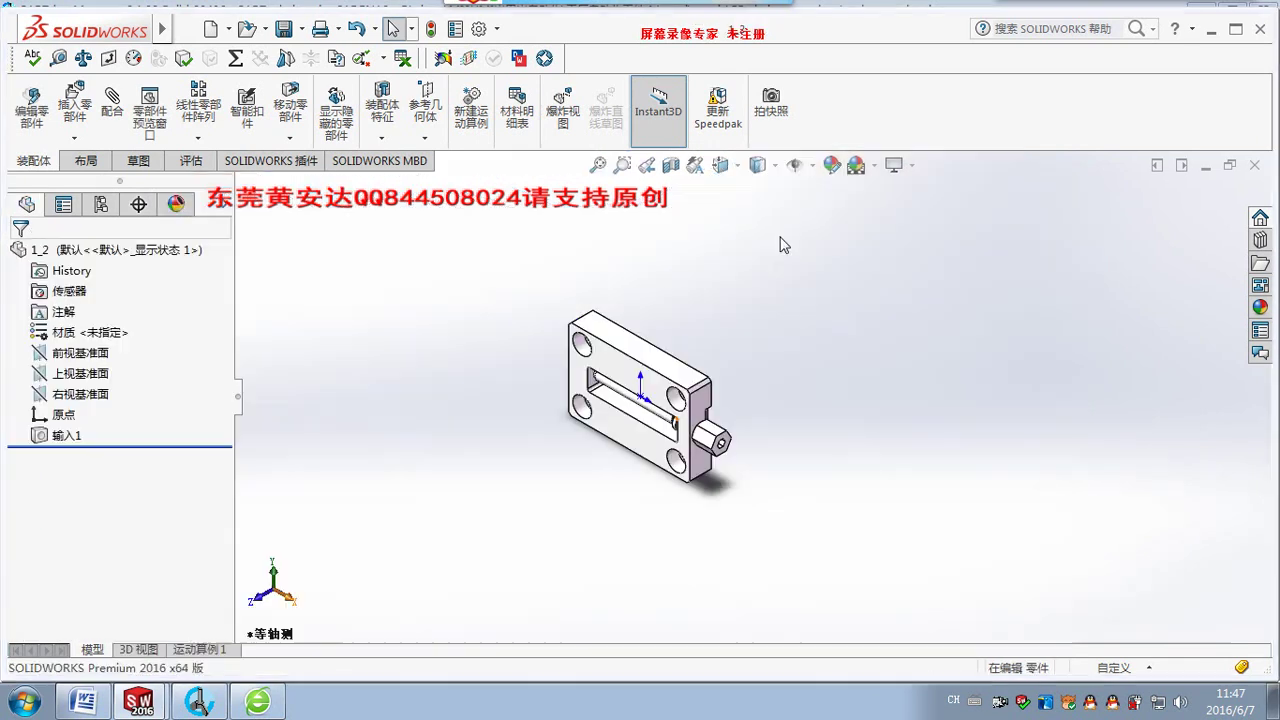
Decline FeatureWorks feature recognition and orbit part 1_2 to see its underside.
left_click(641, 357)
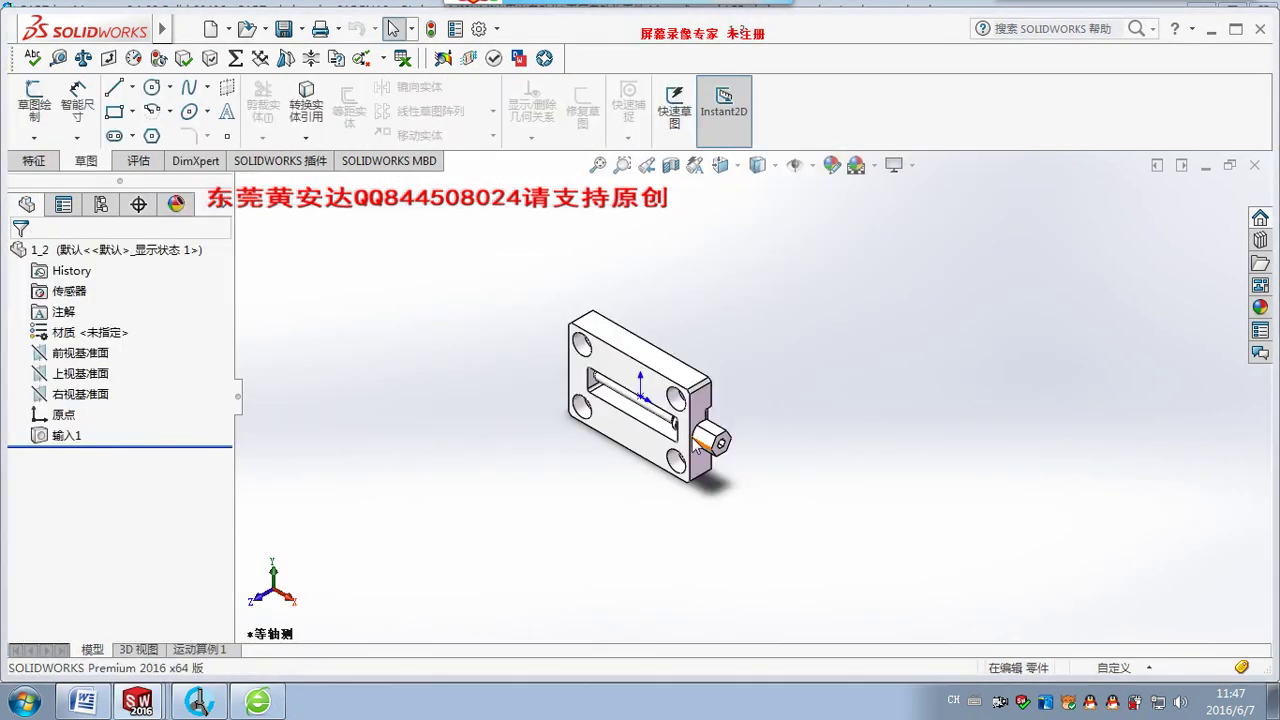
scroll(797, 251, "down", 3)
scroll(797, 251, "down", 3)
mouse_move(797, 251)
middle_mouse_down()
mouse_move(800, 280)
mouse_move(975, 266)
mouse_move(935, 383)
mouse_move(843, 415)
mouse_move(640, 360)
middle_mouse_up()
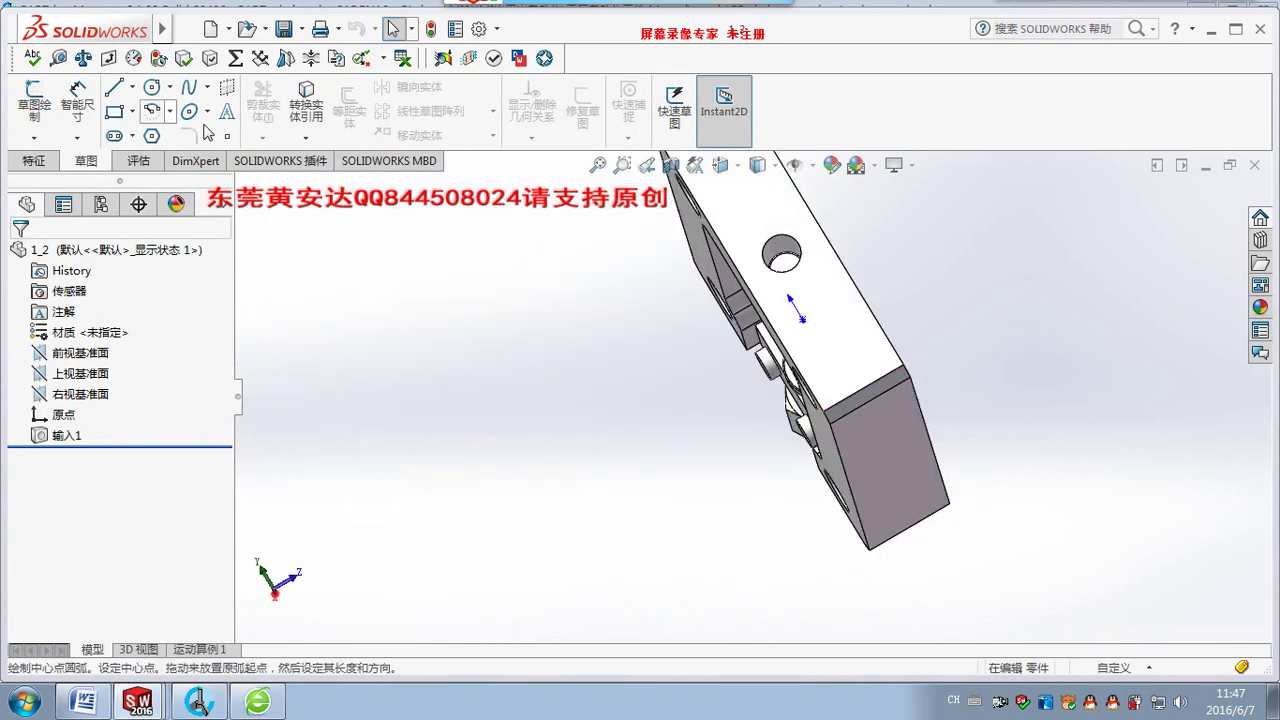
Switch to the Features tools, turn the plate top-down, and bring up the Insert menu.
left_click(44, 166)
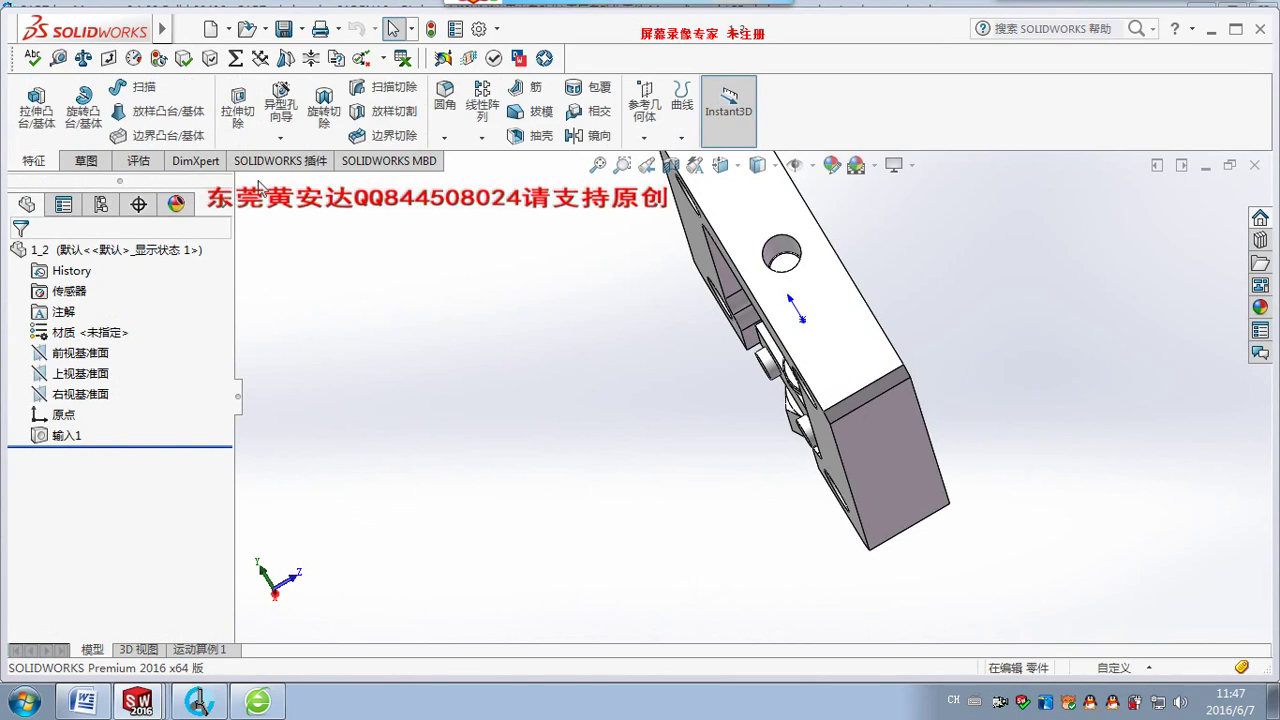
middle_click_drag(573, 235, 883, 320)
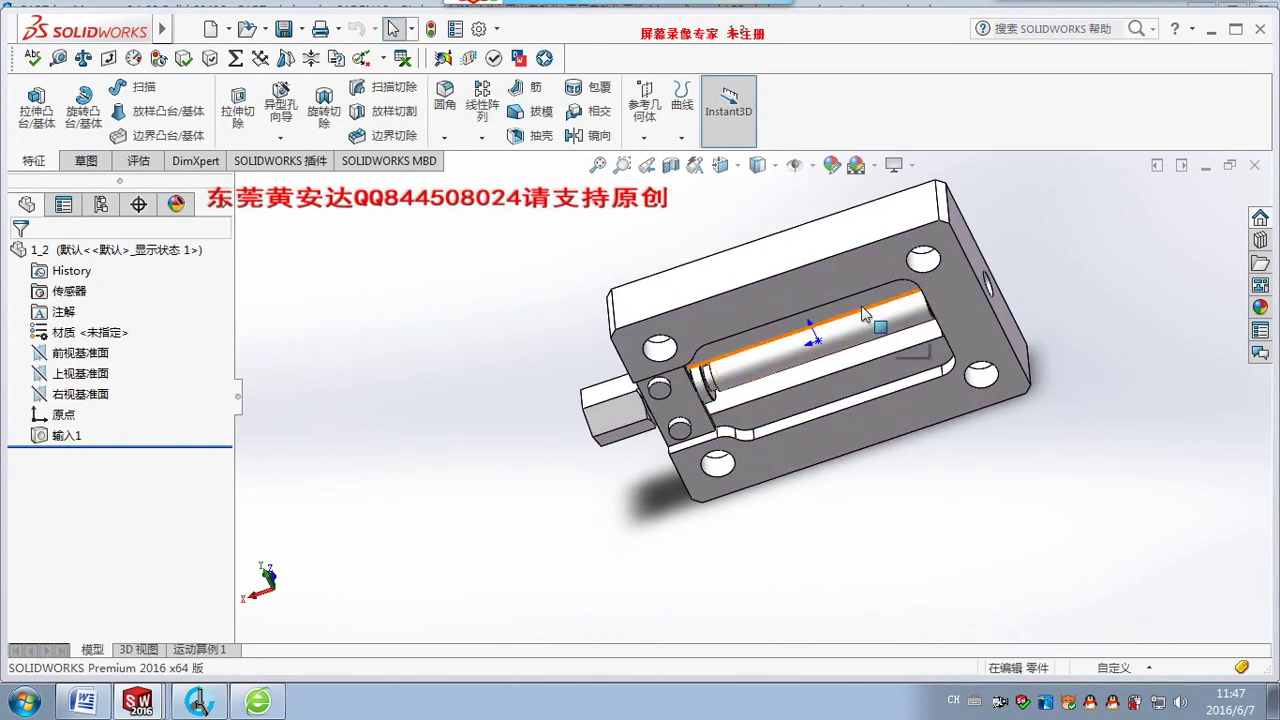
middle_click_drag(993, 305, 900, 340)
key("alt+f")
key("Escape")
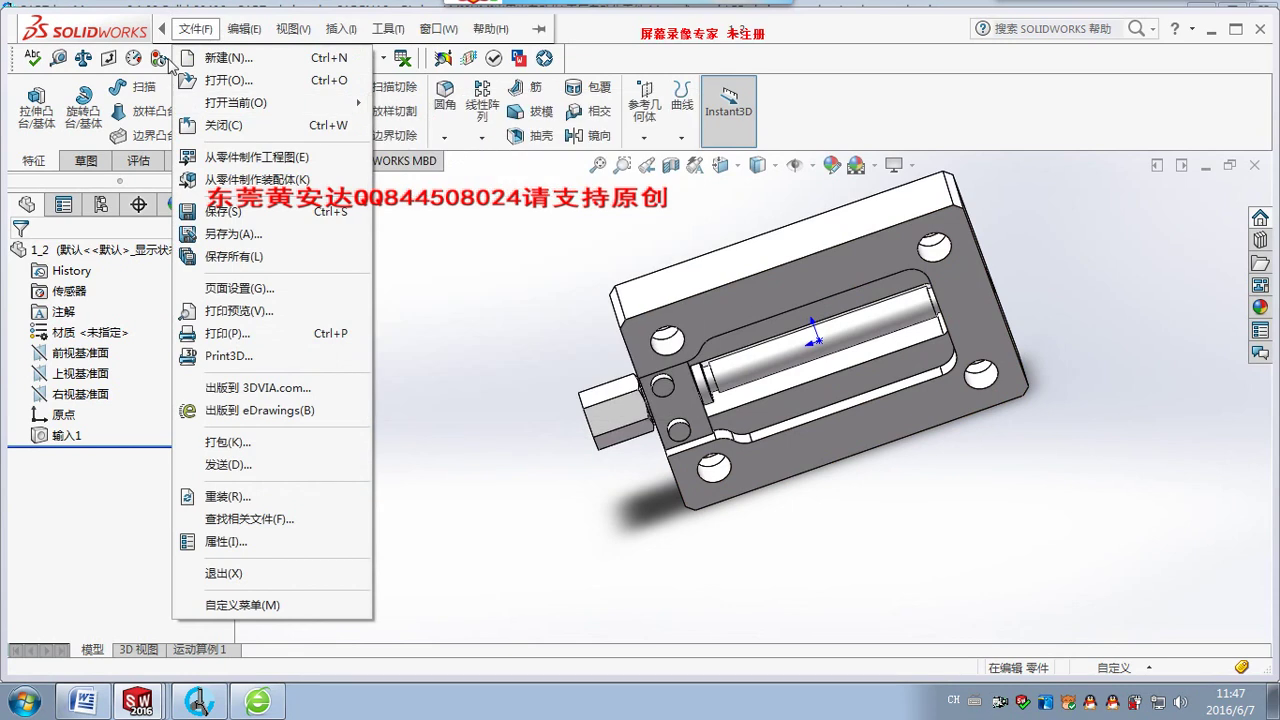
key("Escape")
left_click(342, 30)
mouse_move(365, 242)
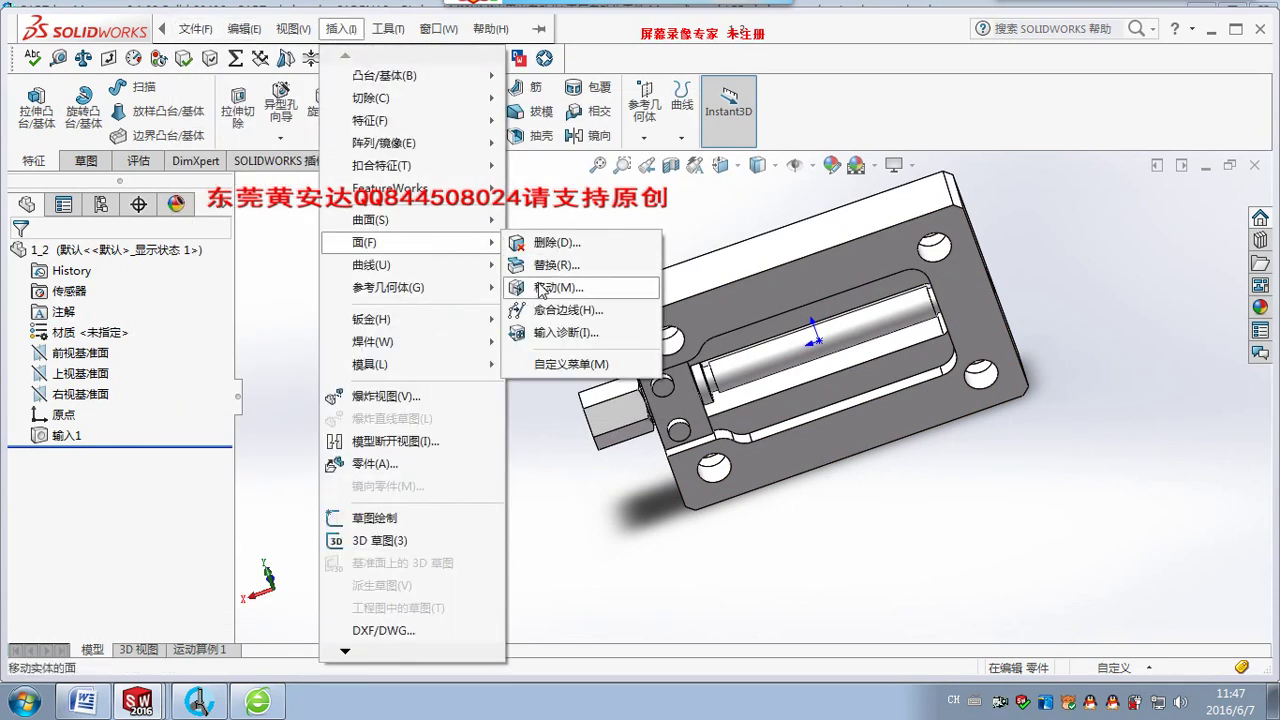
Translate part 1_2's large plate face 5 mm along Z as Move Face1 (移动面1).
left_click(555, 287)
left_click(959, 309)
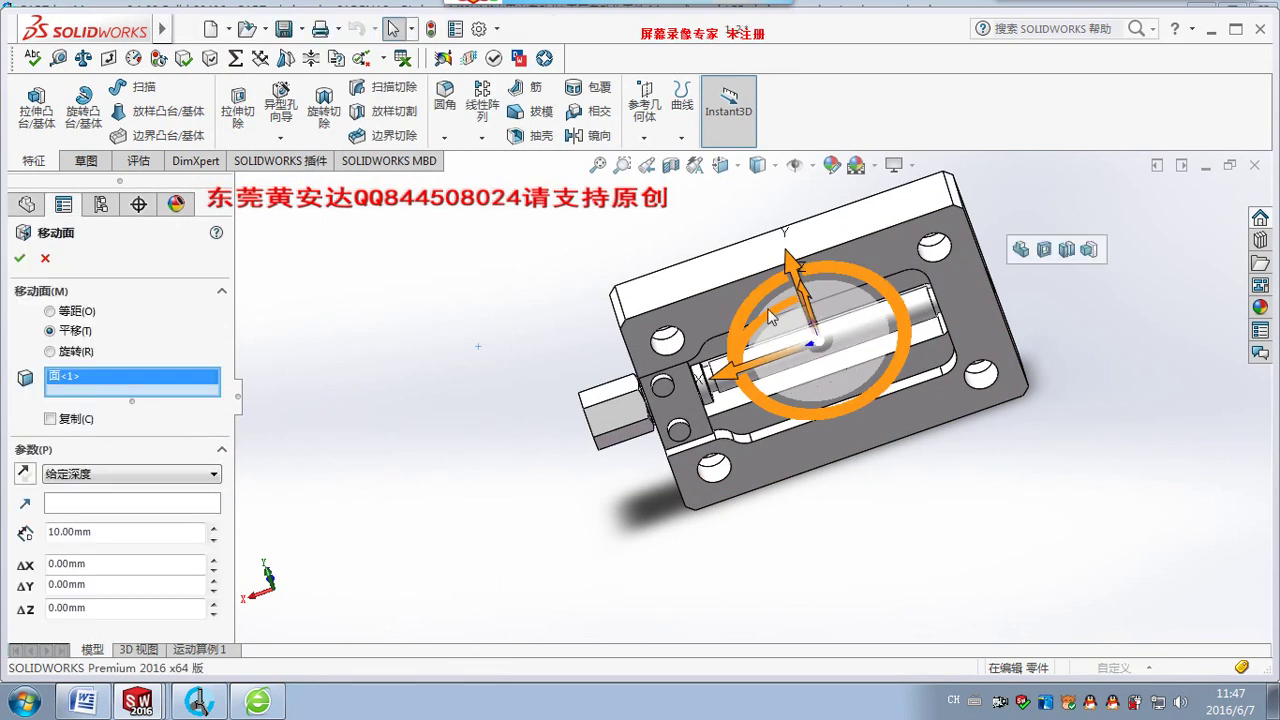
mouse_move(959, 309)
middle_mouse_down()
mouse_move(884, 347)
mouse_move(866, 330)
mouse_move(864, 290)
mouse_move(707, 311)
middle_mouse_up()
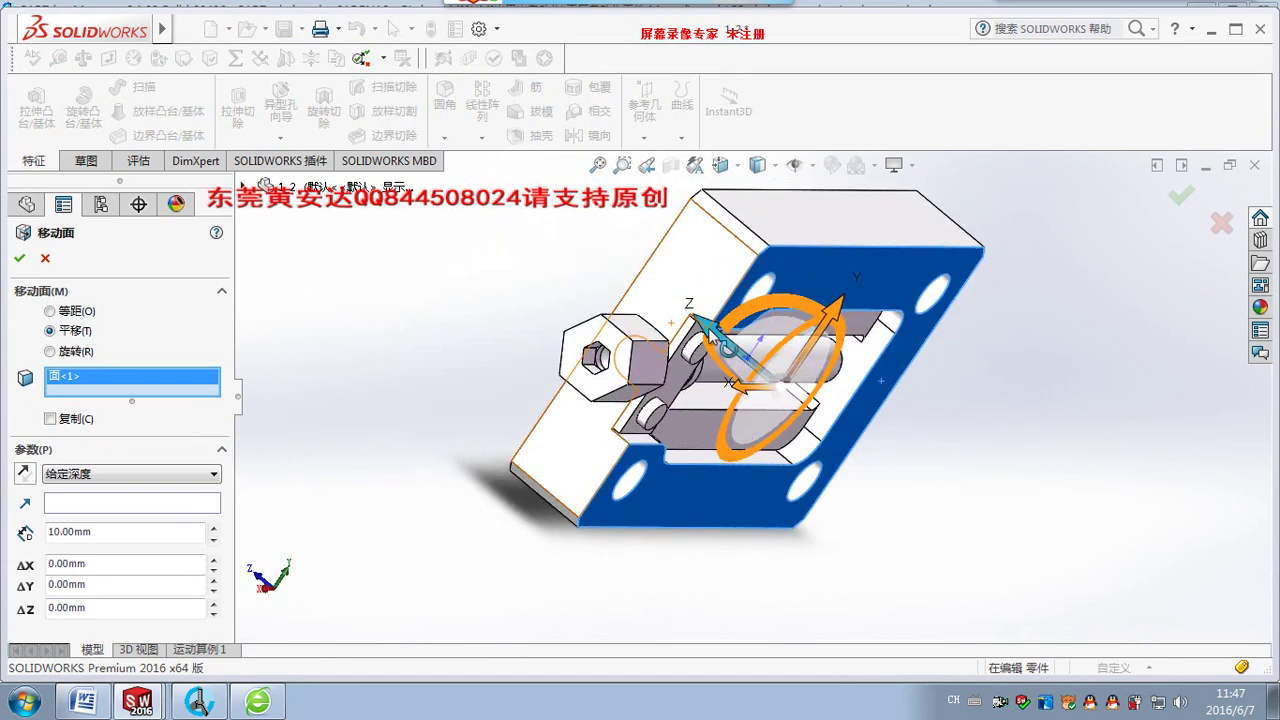
mouse_move(688, 322)
left_mouse_down()
mouse_move(665, 308)
mouse_move(676, 313)
left_mouse_up()
middle_click_drag(676, 313, 834, 312)
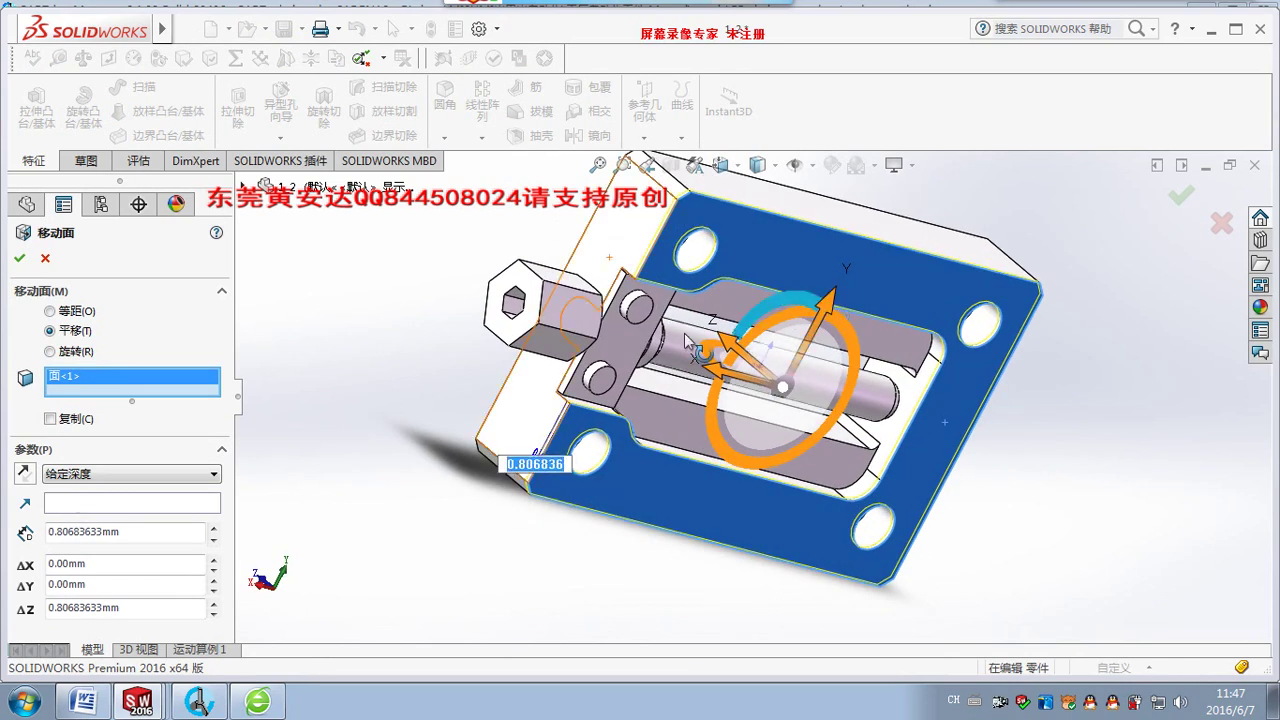
middle_click_drag(720, 356, 712, 352)
type("5")
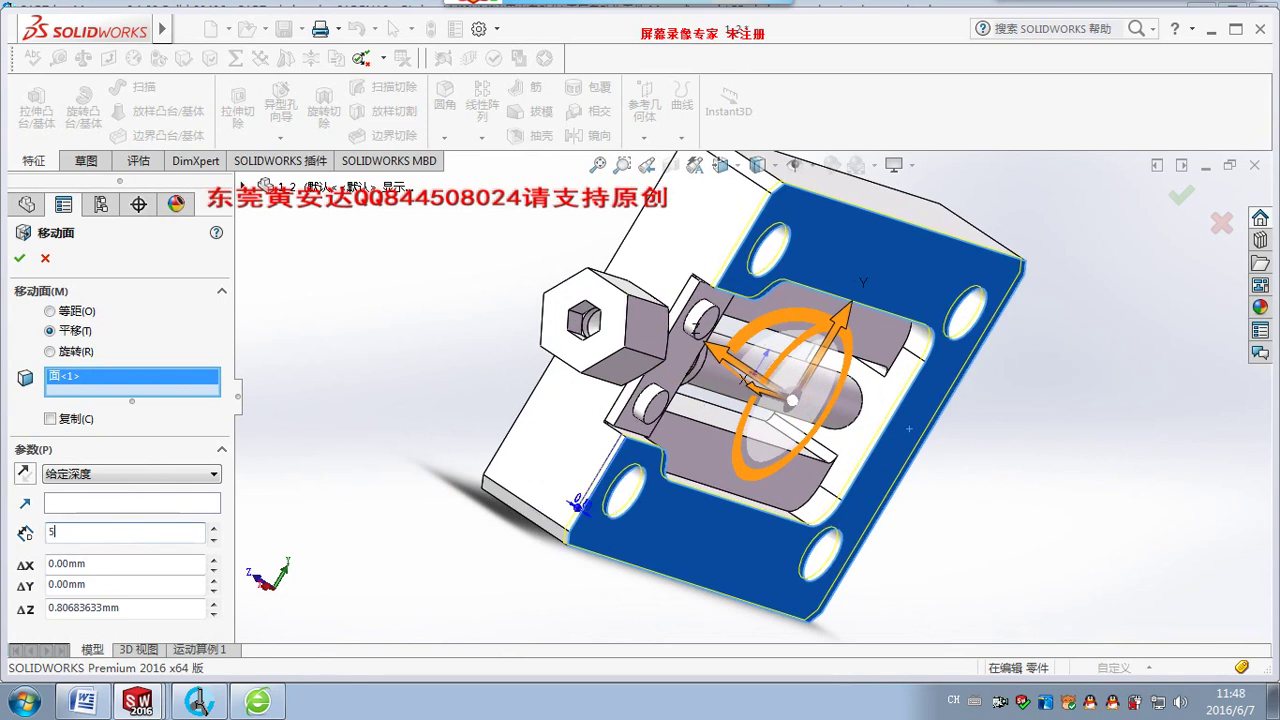
key("Return")
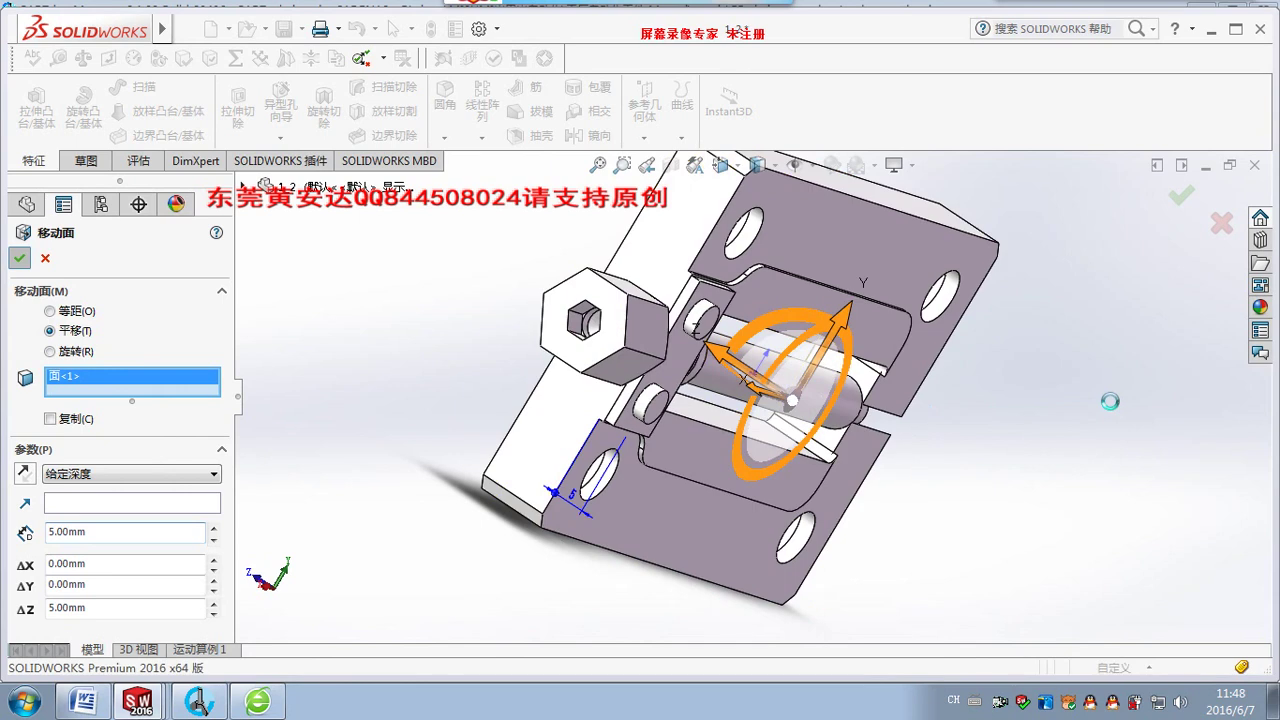
key("Return")
middle_click_drag(986, 427, 983, 518)
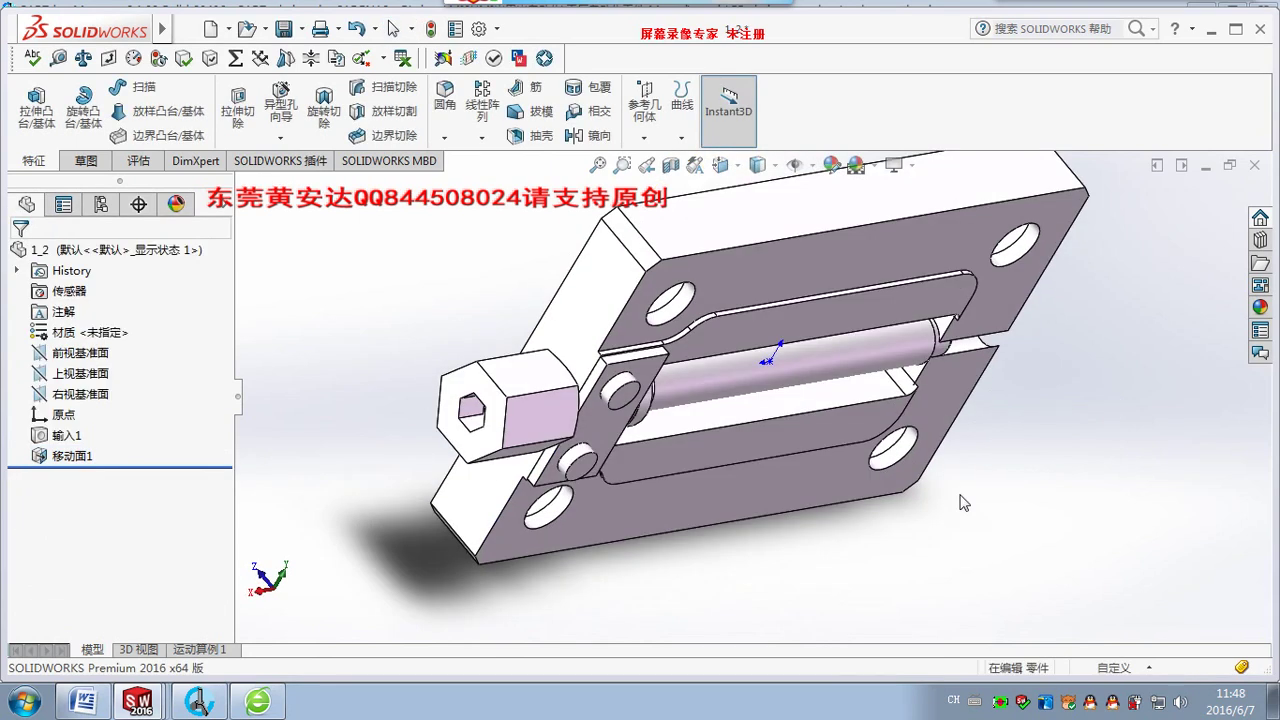
right_click(80, 462)
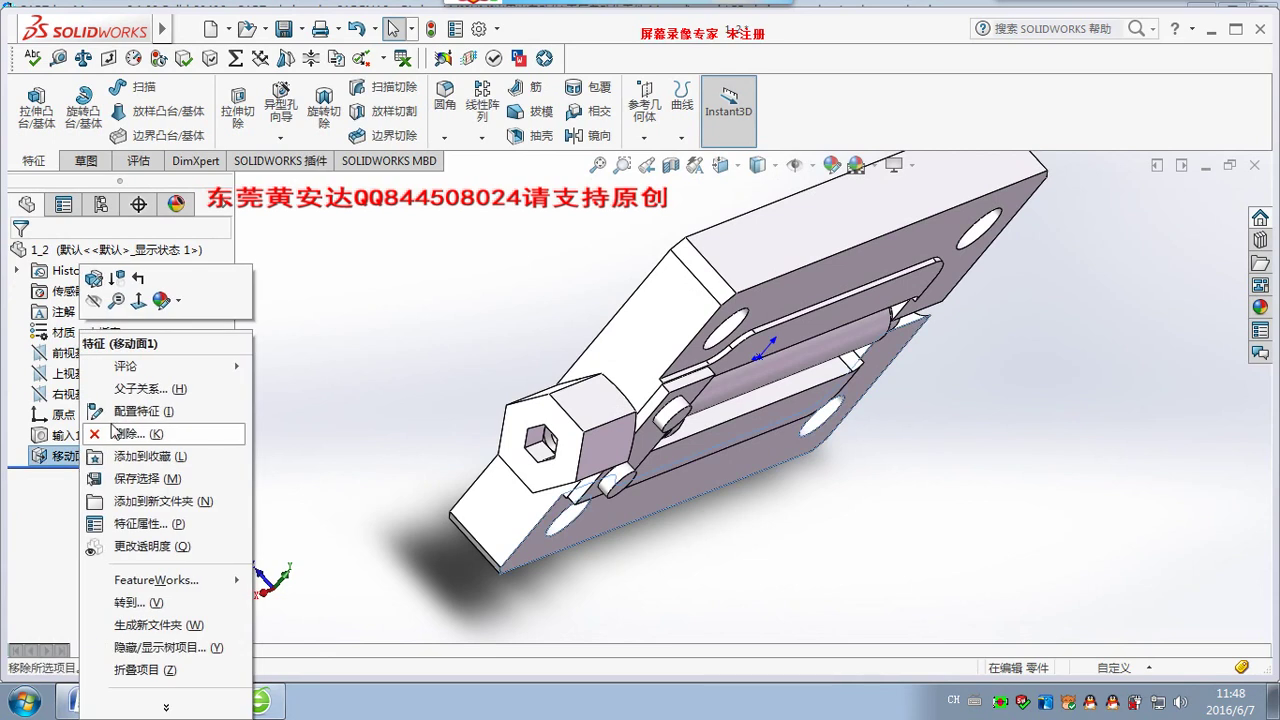
left_click(363, 302)
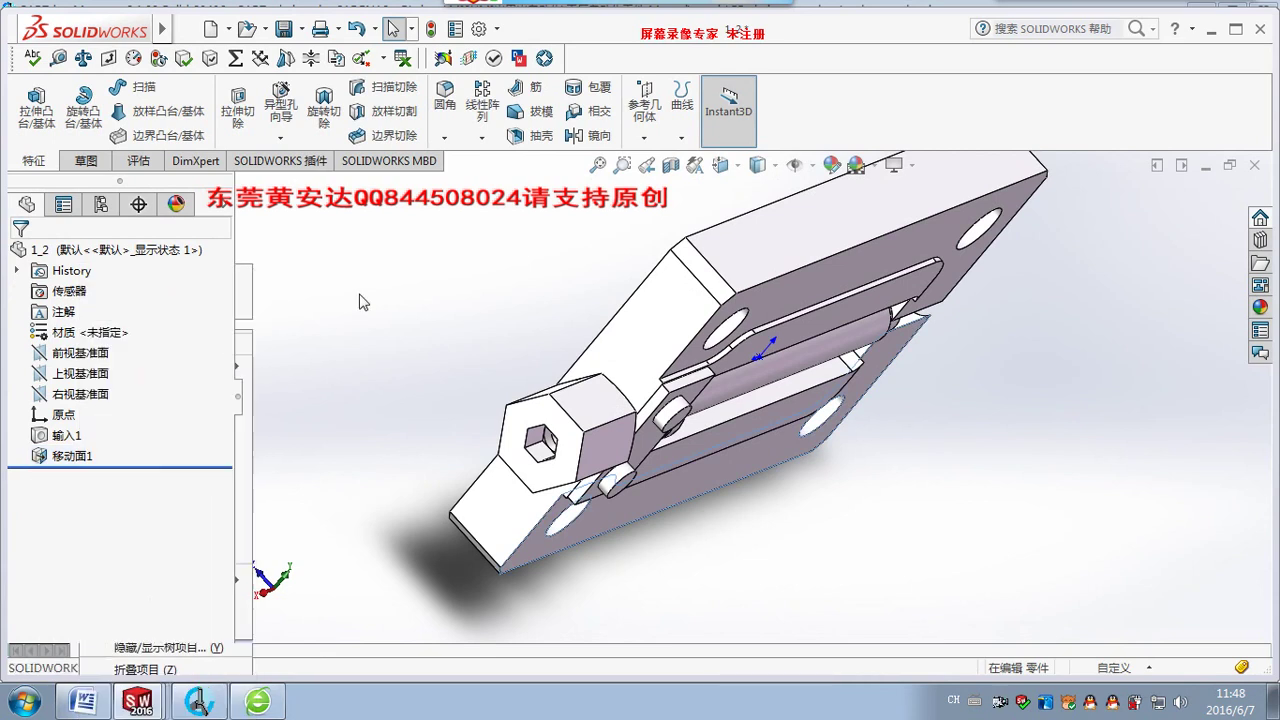
Close part 1_2 and rebuild the 三轴伺服机械手 assembly, dismissing the error report.
left_click(1255, 166)
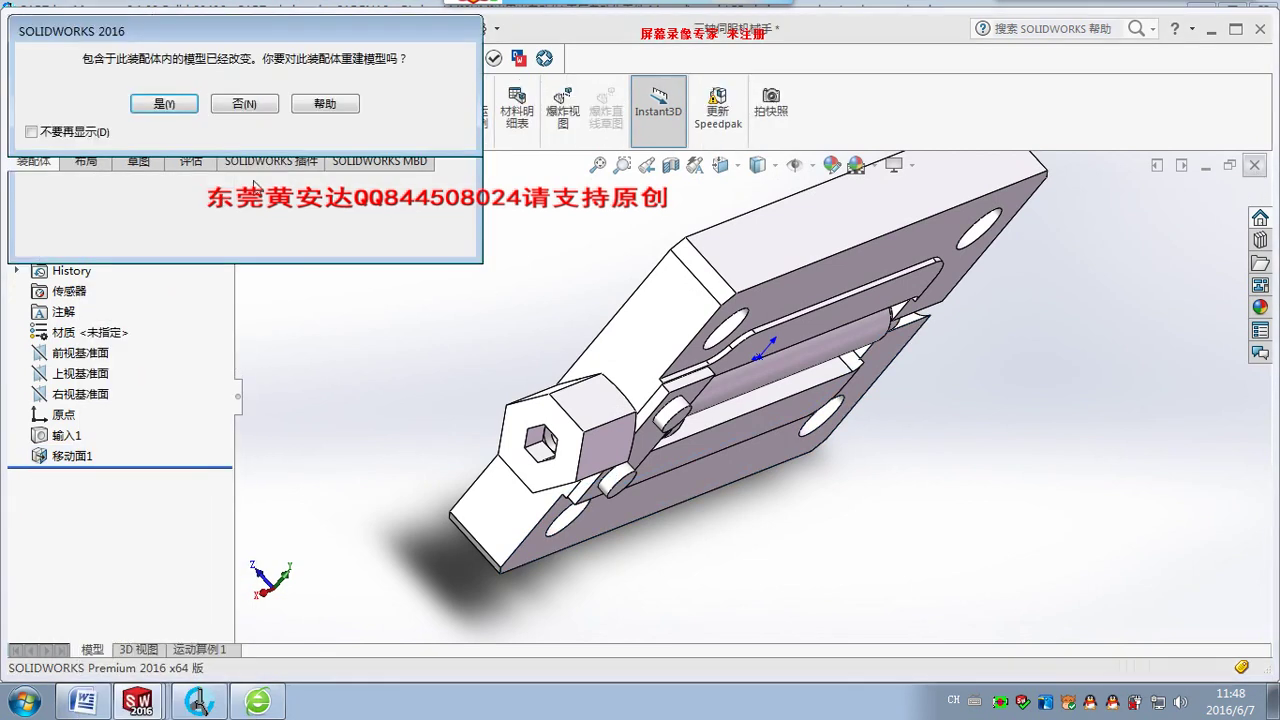
left_click(186, 108)
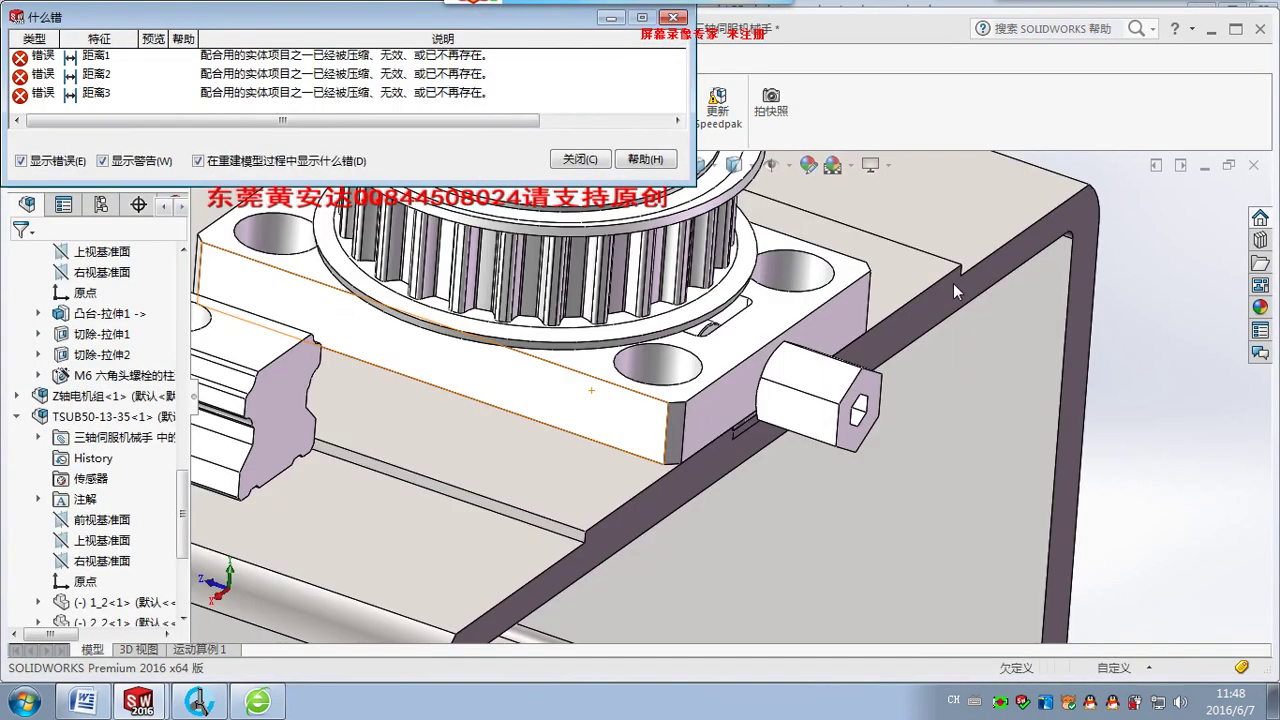
left_click(583, 161)
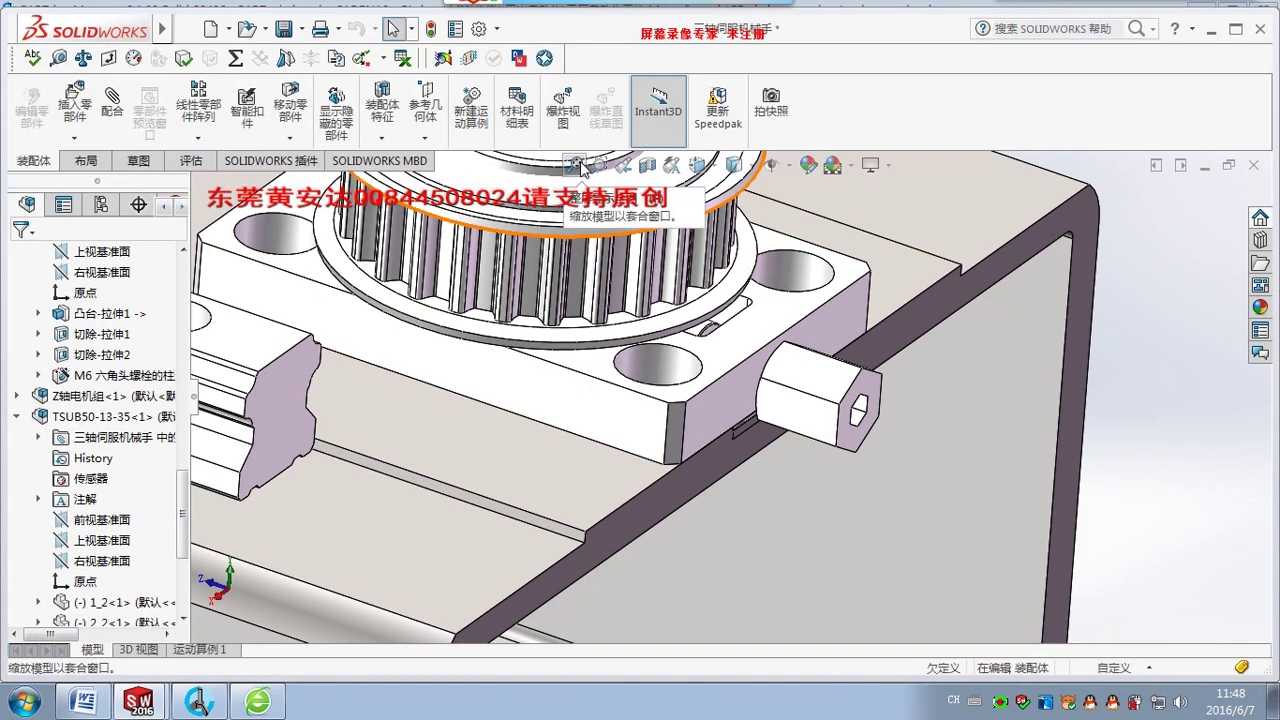
Orbit and zoom so the rail assembly lies nearly horizontal.
middle_click_drag(770, 330, 803, 297)
scroll(810, 280, "up", 2)
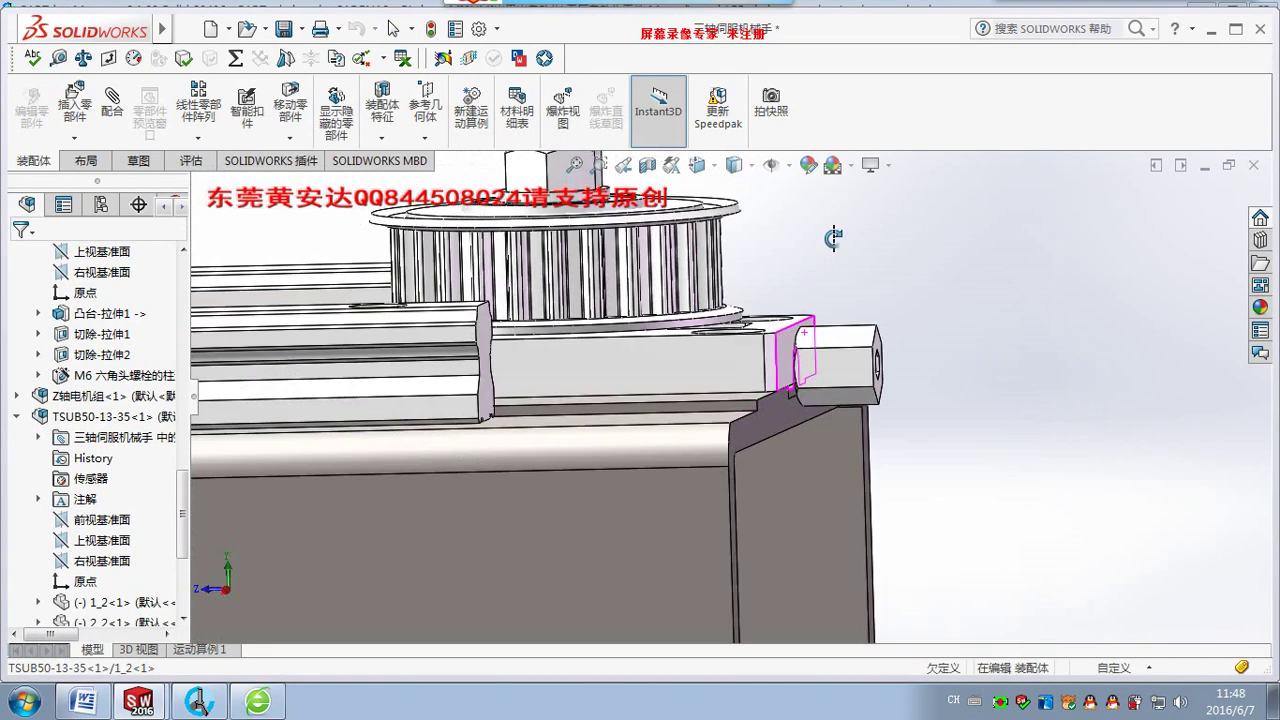
scroll(800, 300, "up", 2)
scroll(700, 320, "up", 3)
scroll(565, 338, "up", 3)
middle_click_drag(563, 338, 538, 326)
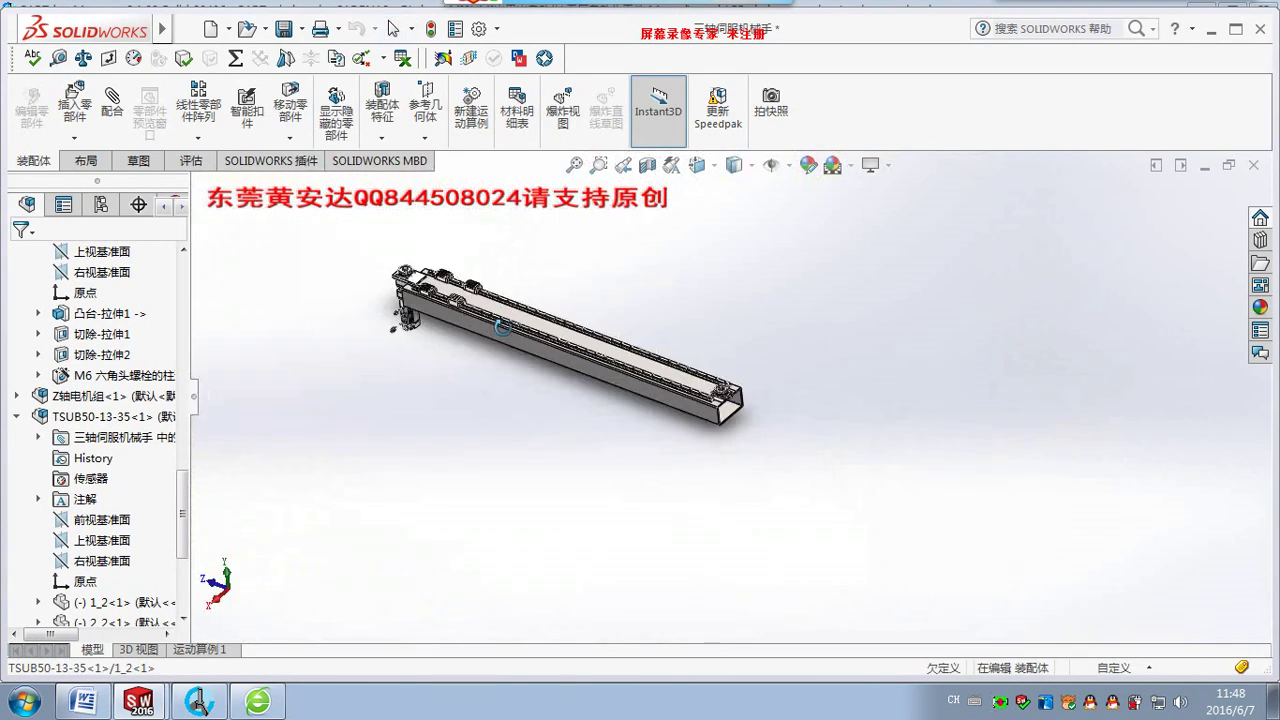
mouse_move(691, 333)
middle_mouse_down()
mouse_move(743, 286)
mouse_move(777, 337)
mouse_move(749, 394)
mouse_move(688, 375)
middle_mouse_up()
scroll(688, 375, "down", 3)
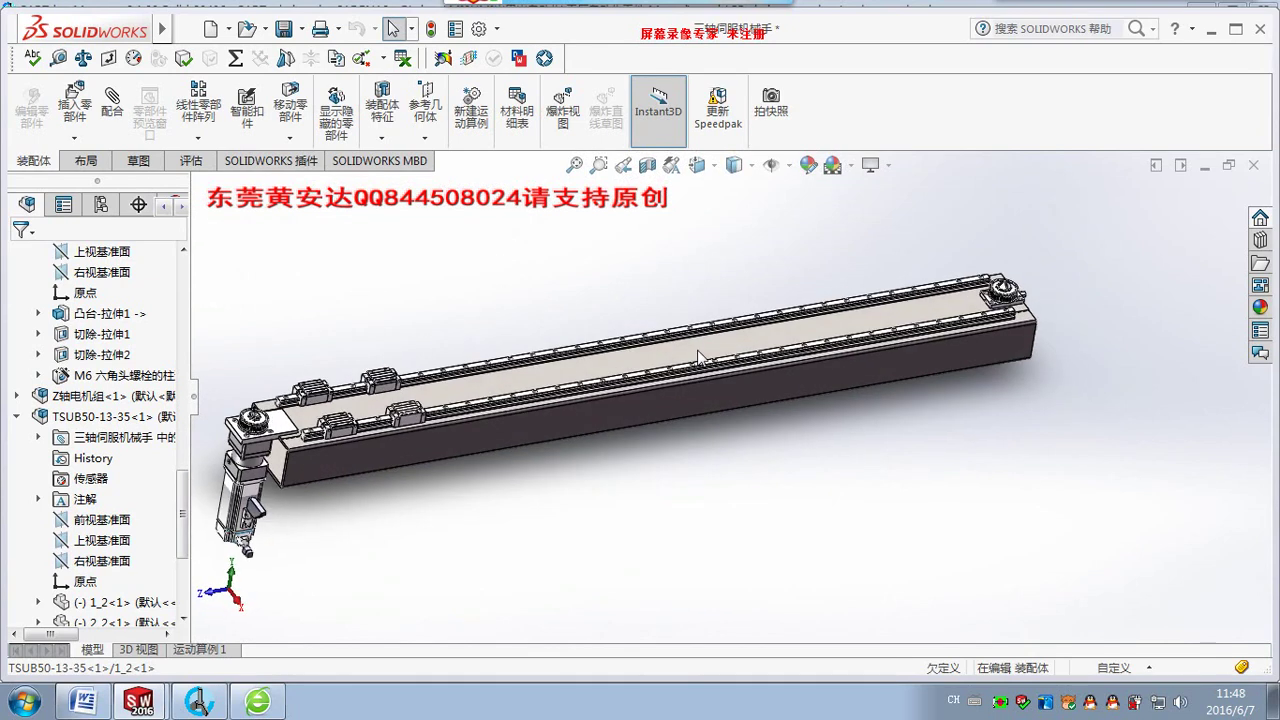
scroll(1055, 318, "down", 1)
scroll(1055, 318, "down", 1)
scroll(1055, 318, "down", 2)
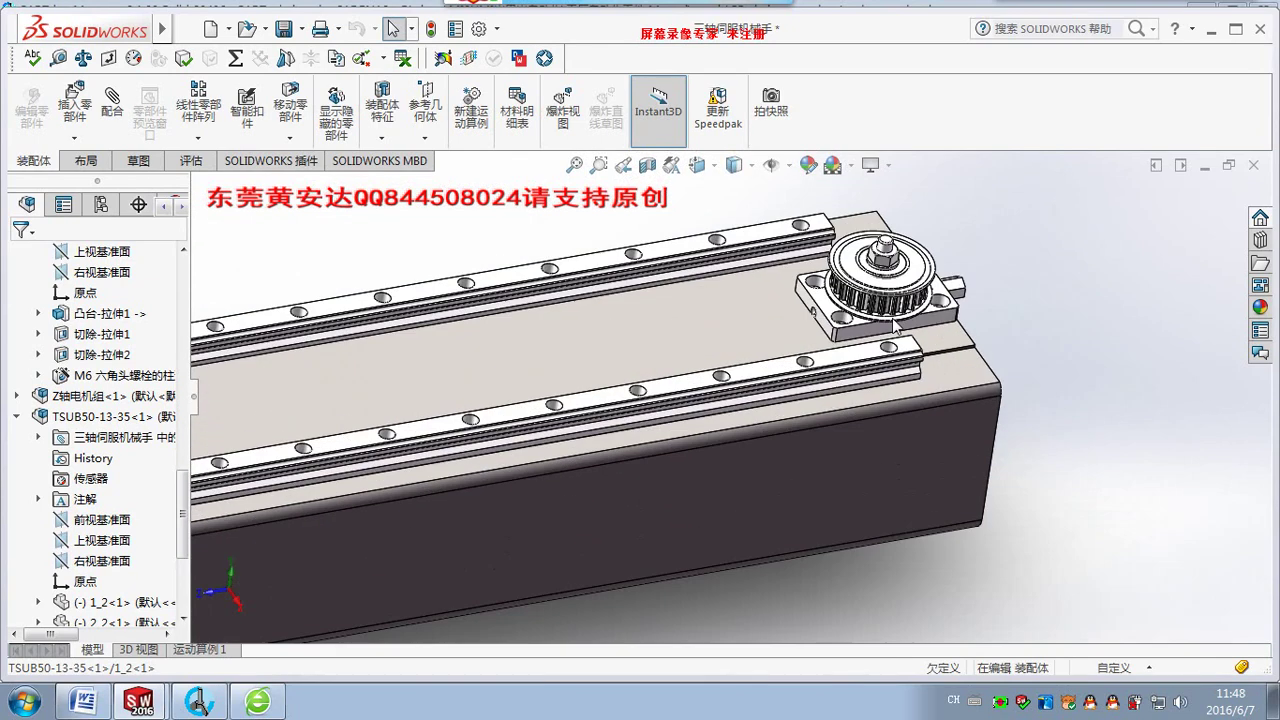
scroll(900, 327, "down", 2)
scroll(672, 355, "up", 2)
scroll(672, 355, "up", 3)
scroll(660, 362, "up", 2)
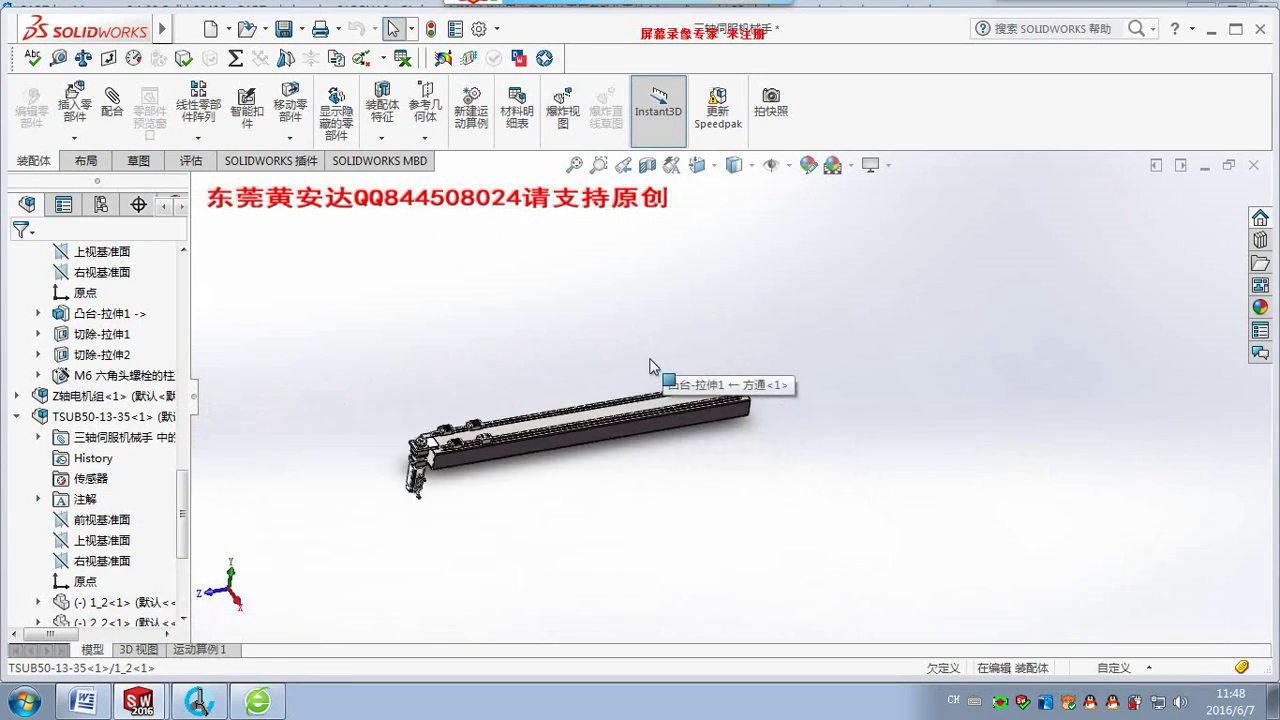
scroll(518, 418, "down", 4)
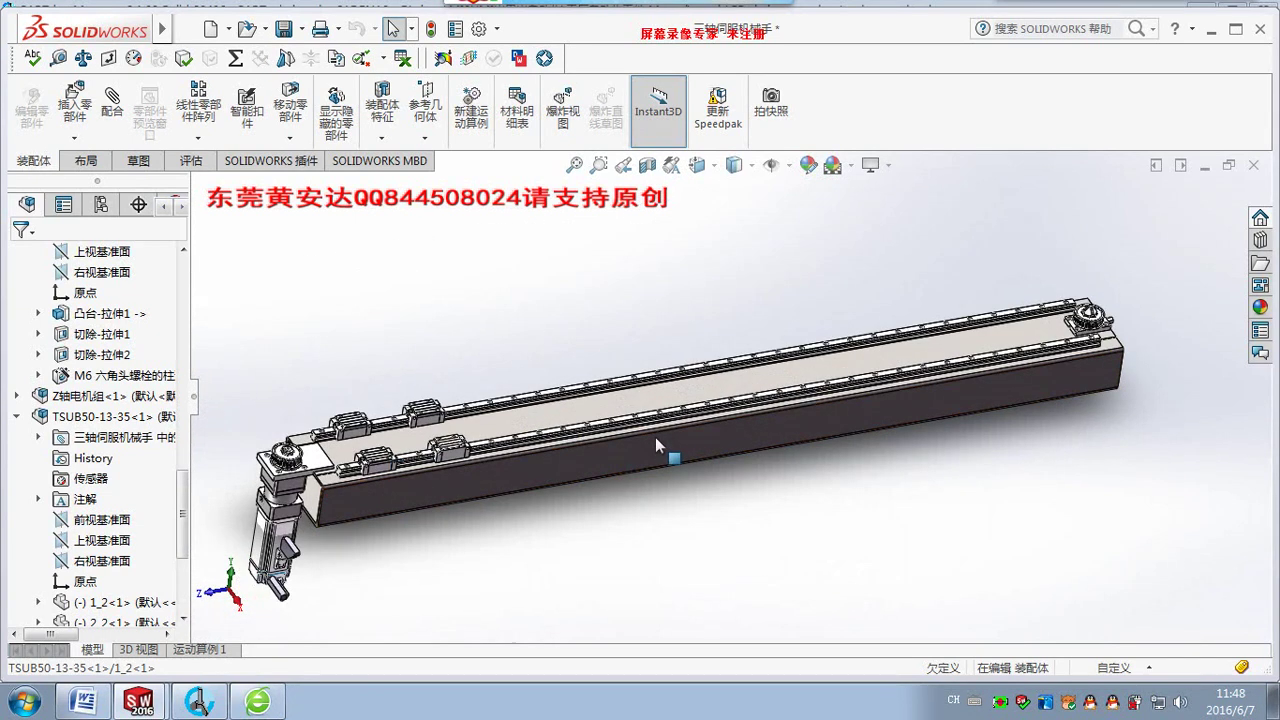
scroll(600, 445, "down", 2)
scroll(495, 458, "down", 2)
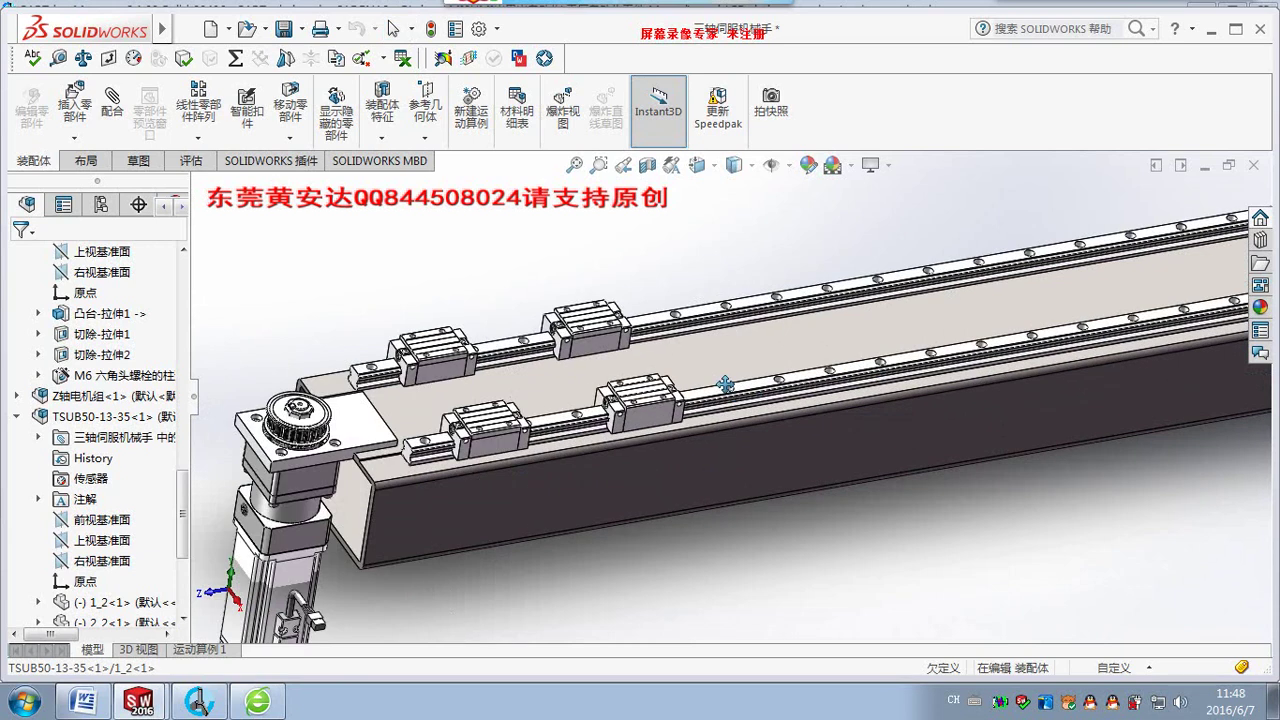
Zoom and pan onto the motor-end carriages, then quit the background tray app.
middle_click_drag(740, 390, 560, 497)
scroll(560, 497, "down", 1)
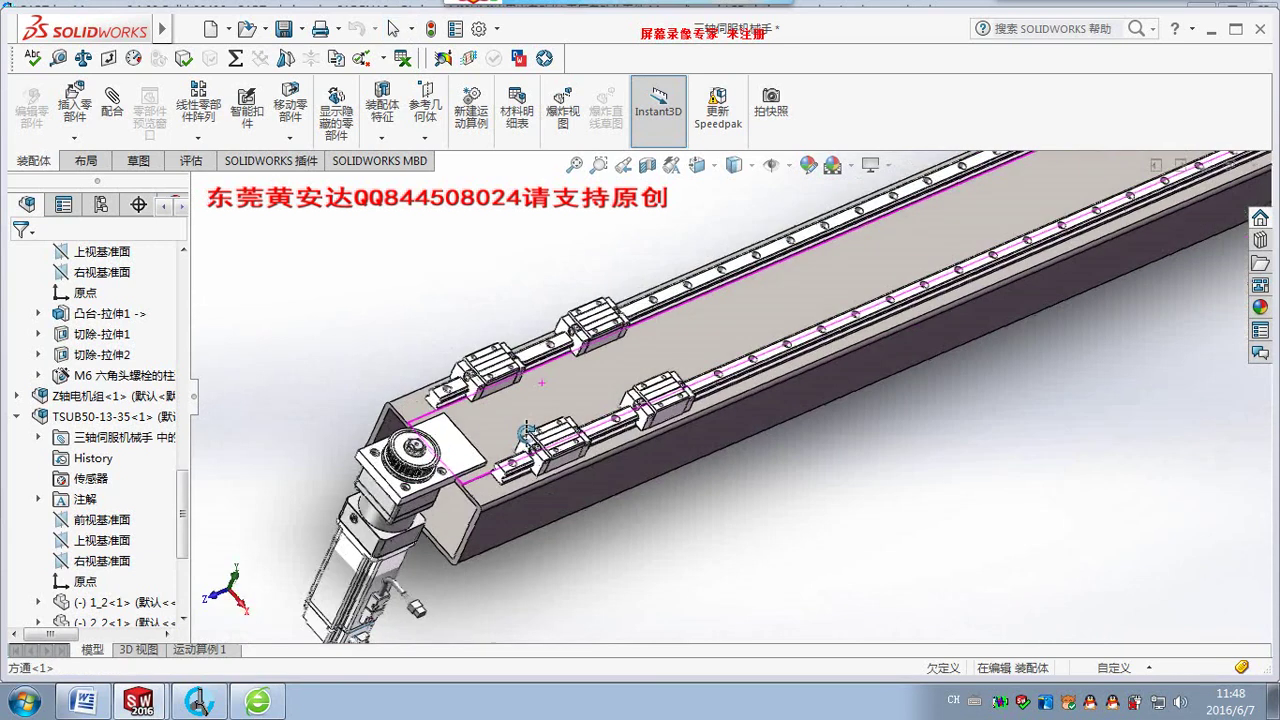
scroll(560, 497, "down", 2)
scroll(560, 497, "down", 2)
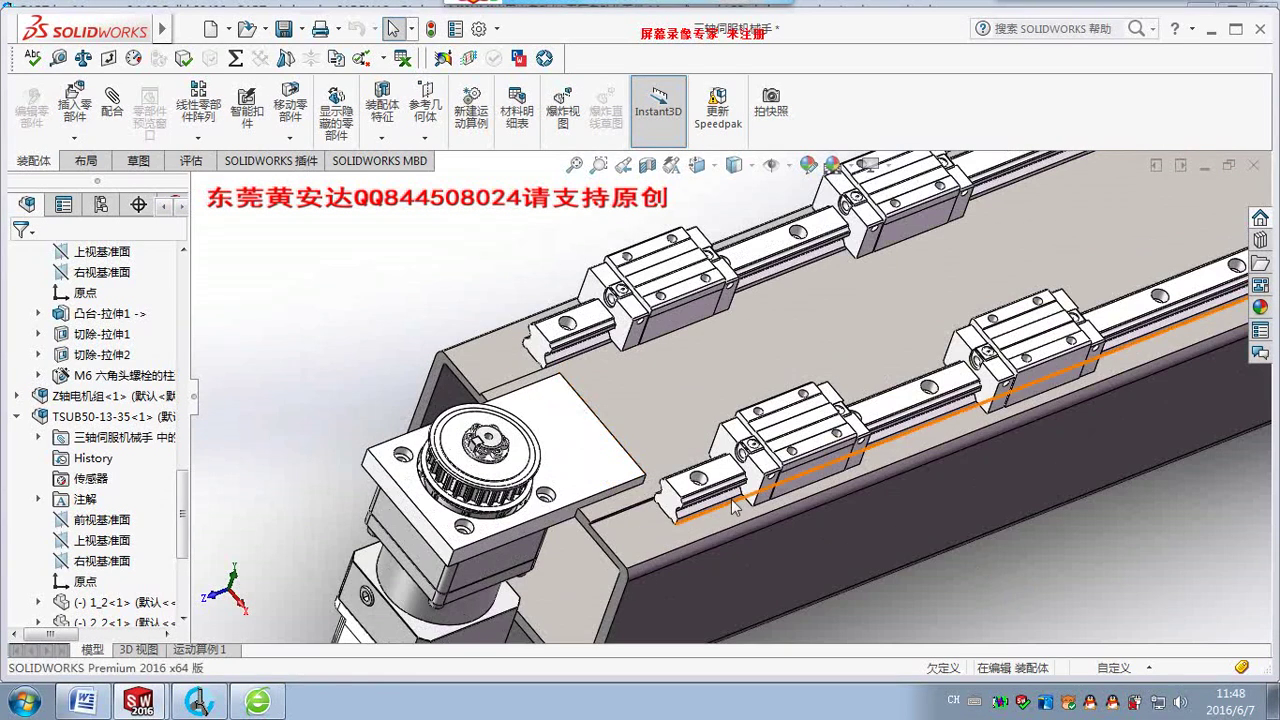
middle_click_drag(816, 470, 716, 434, "ctrl")
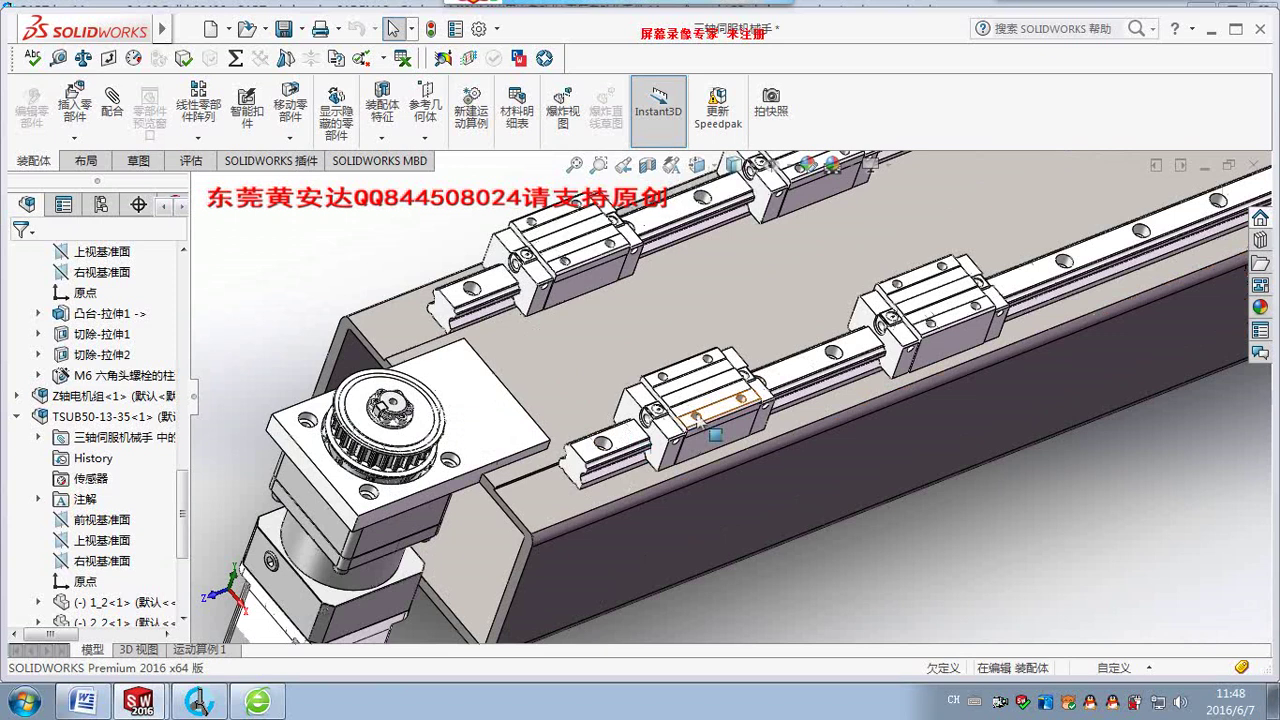
right_click(1048, 706)
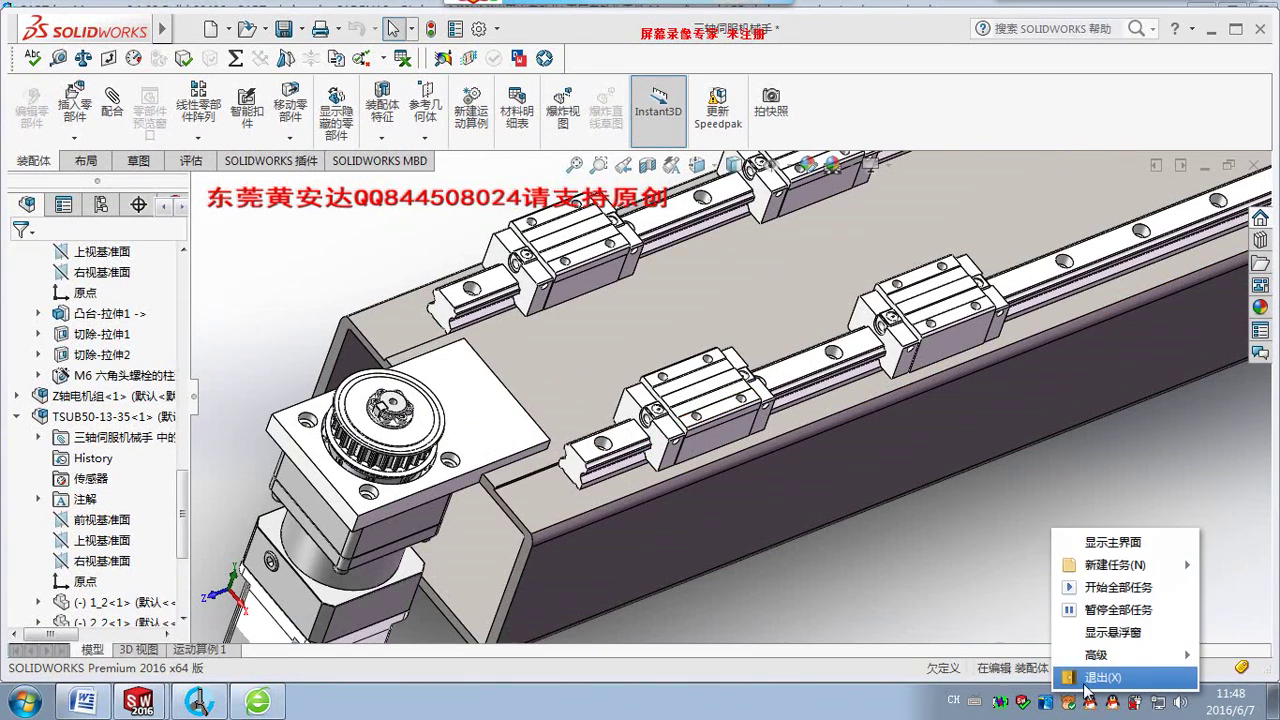
left_click(1088, 676)
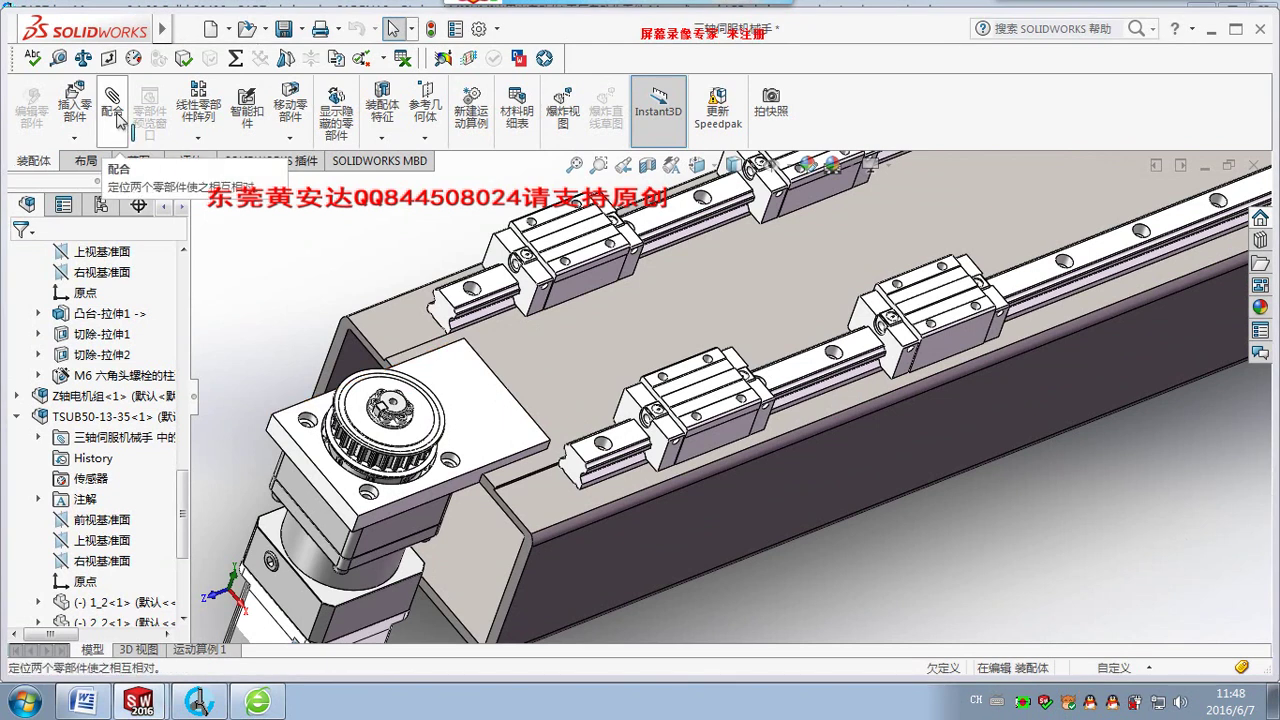
Insert a new in-context part sketched on the 方通电机固定板 motor plate face, showing the whole rail.
left_click(74, 138)
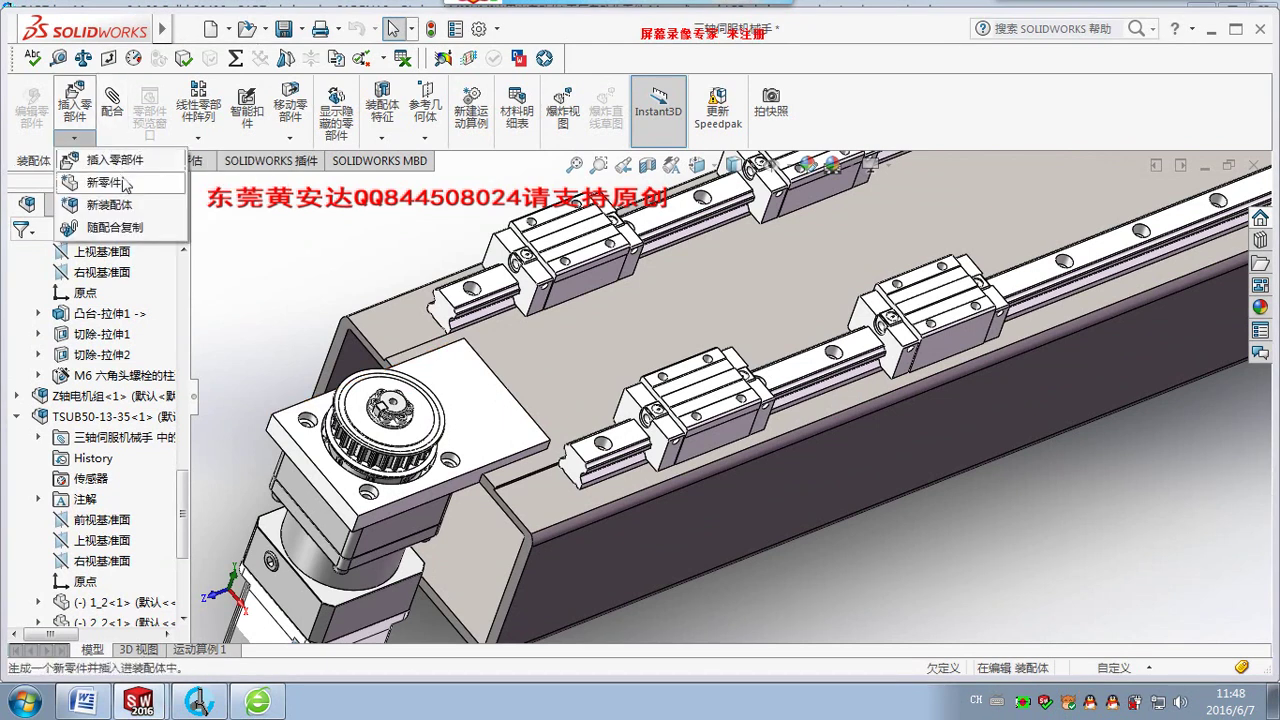
left_click(105, 182)
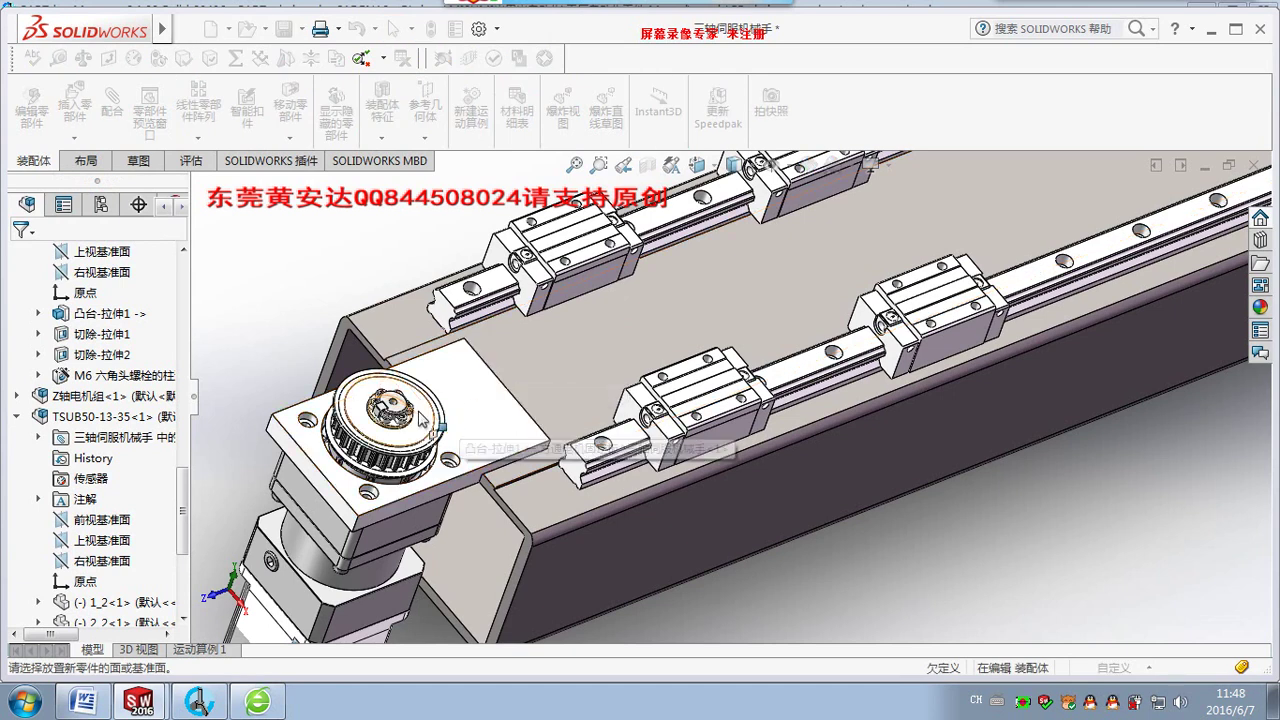
scroll(468, 440, "down", 2)
scroll(468, 455, "down", 2)
scroll(468, 455, "down", 1)
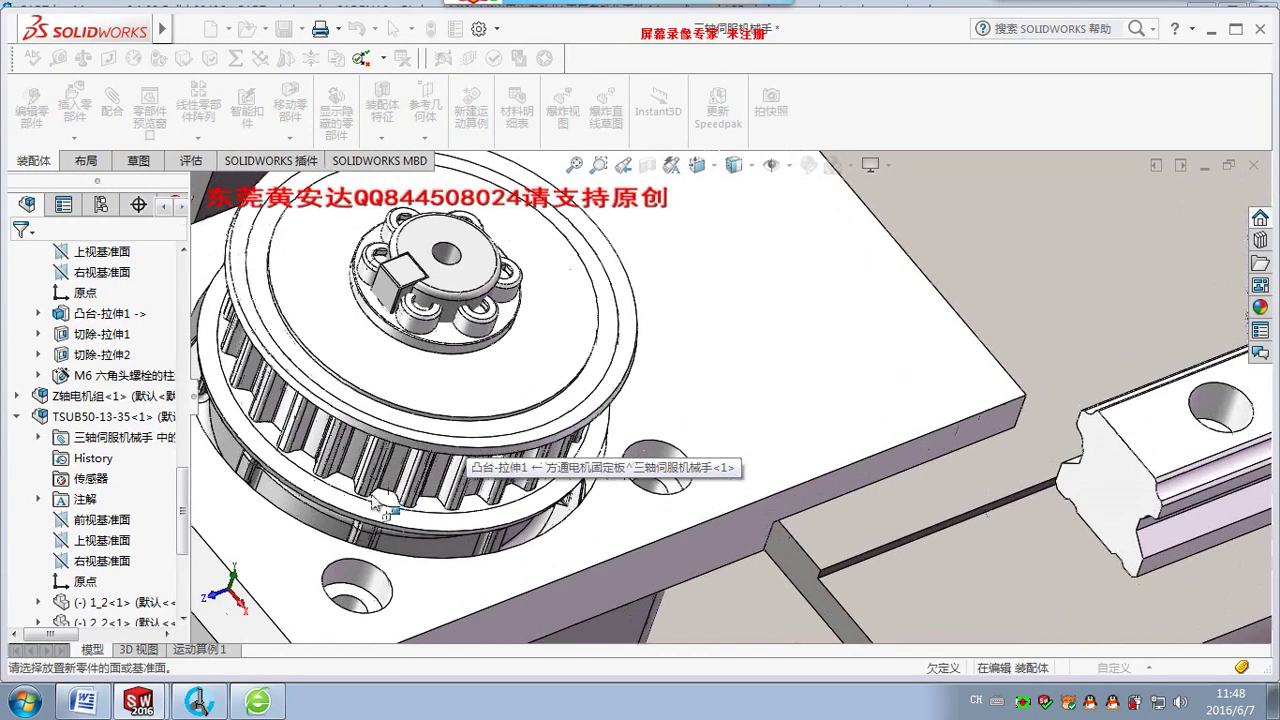
left_click(382, 503)
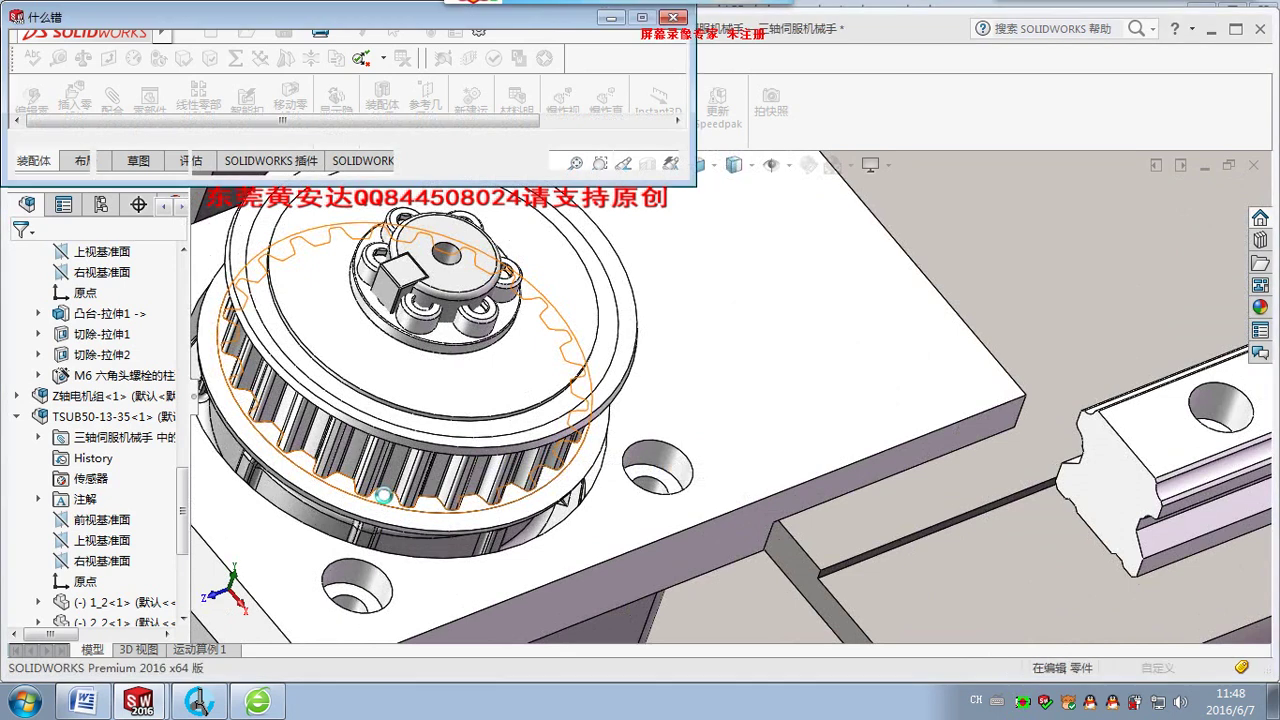
left_click(580, 160)
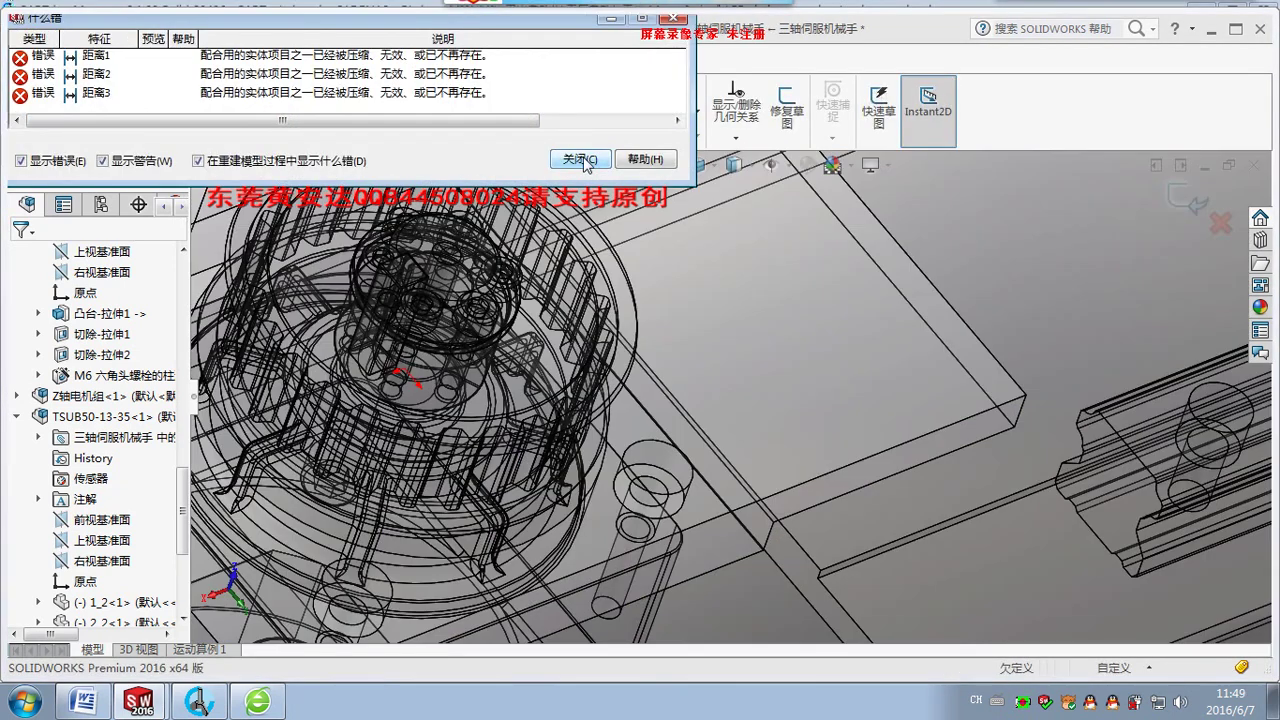
left_click(583, 163)
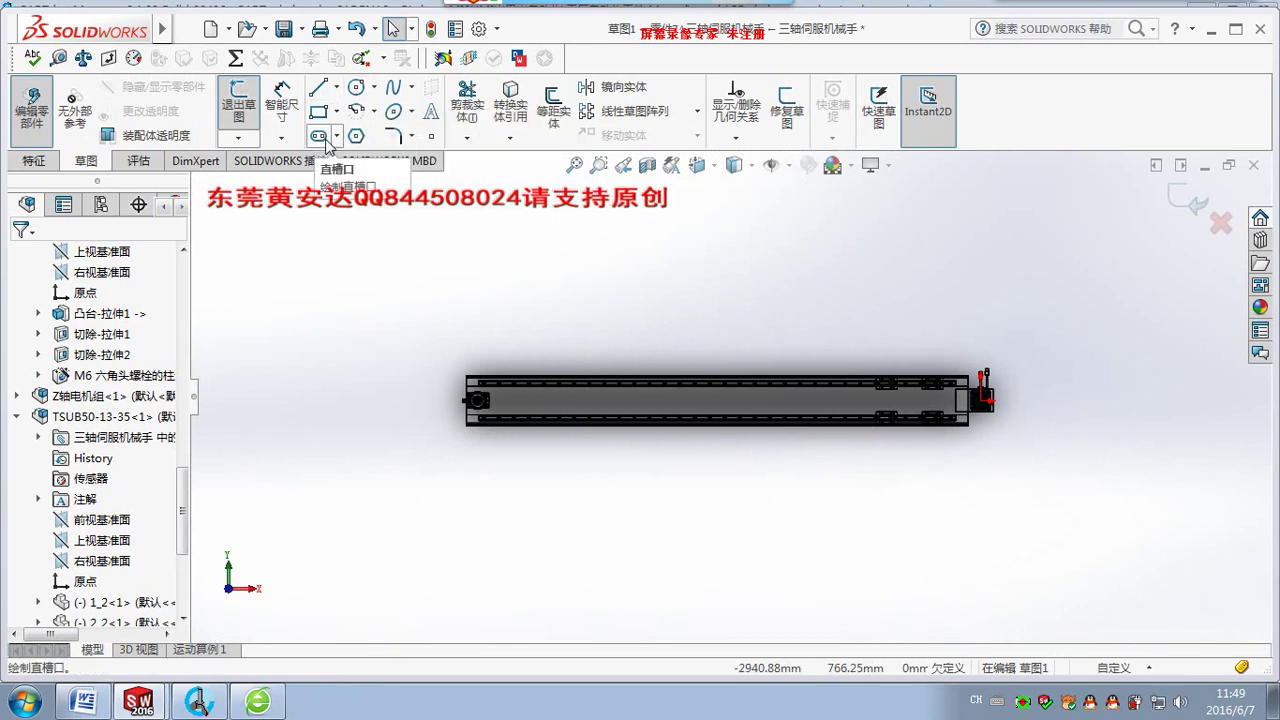
Draw a straight slot in 草图1 from pulley centre to pulley centre, wrapped around both pulleys.
left_click(326, 137)
scroll(606, 435, "down", 3)
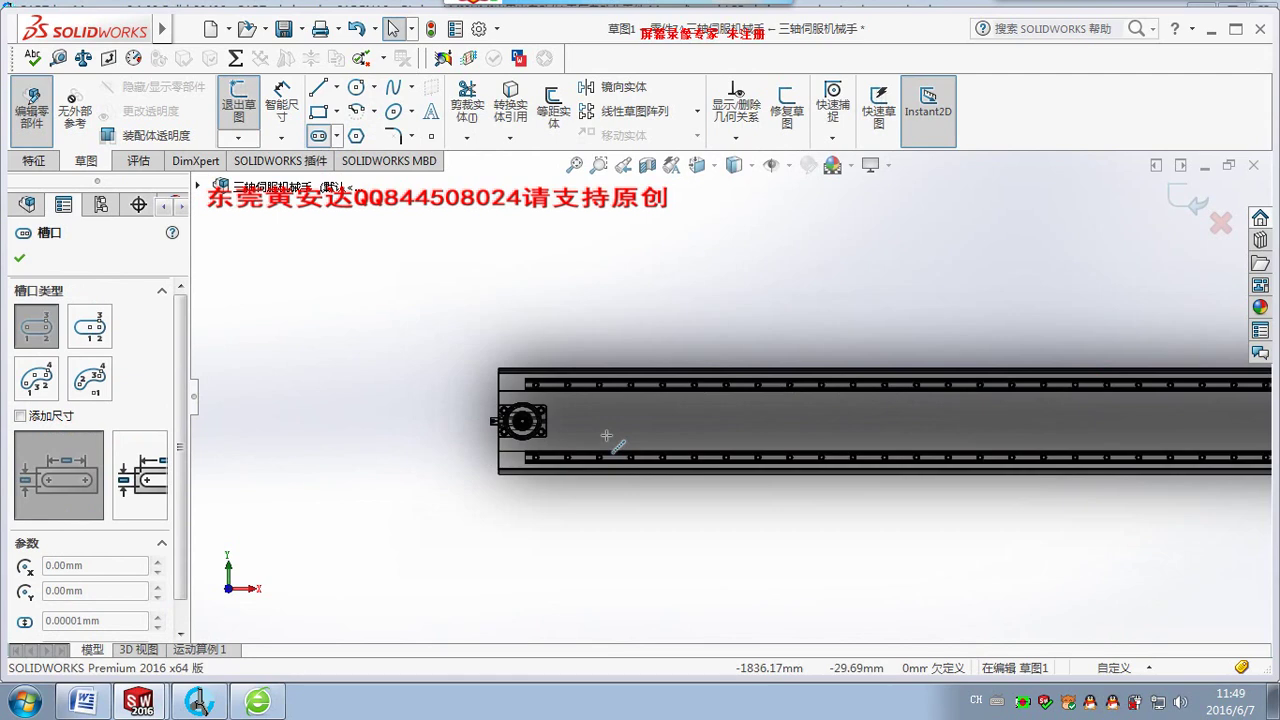
scroll(600, 432, "down", 3)
scroll(555, 400, "down", 3)
scroll(500, 330, "down", 3)
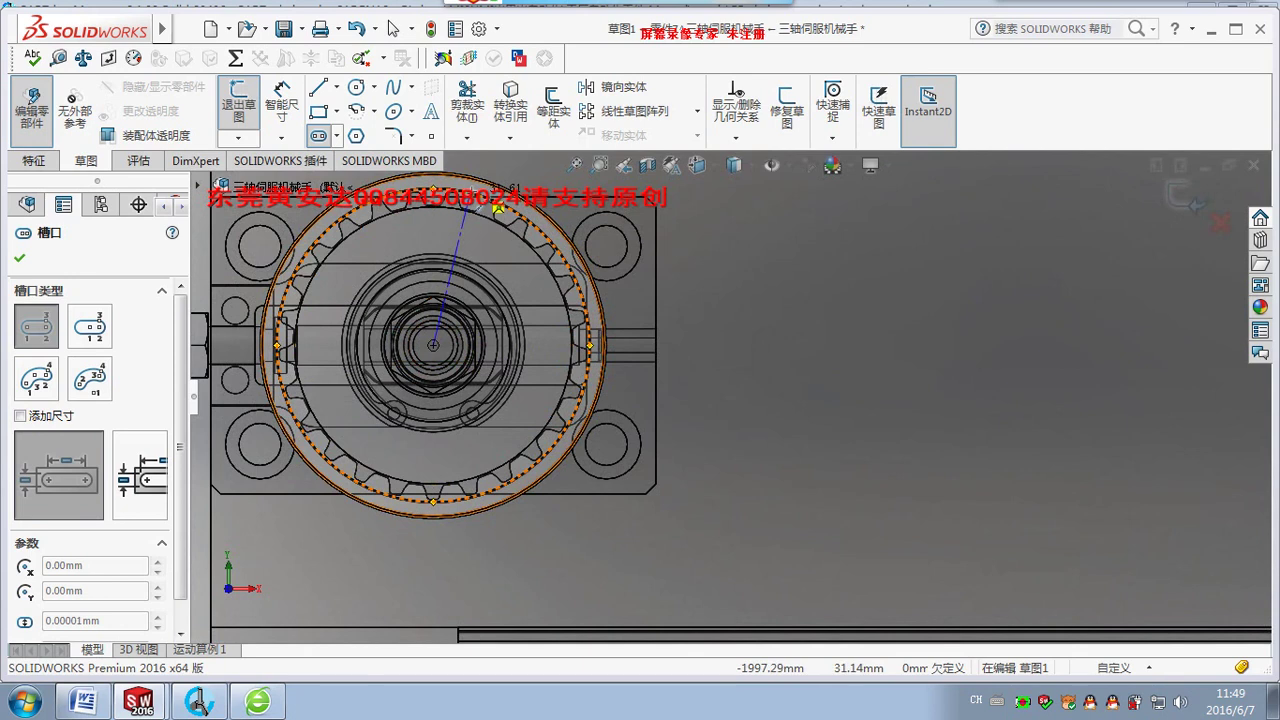
scroll(961, 393, "up", 3)
scroll(960, 320, "up", 2)
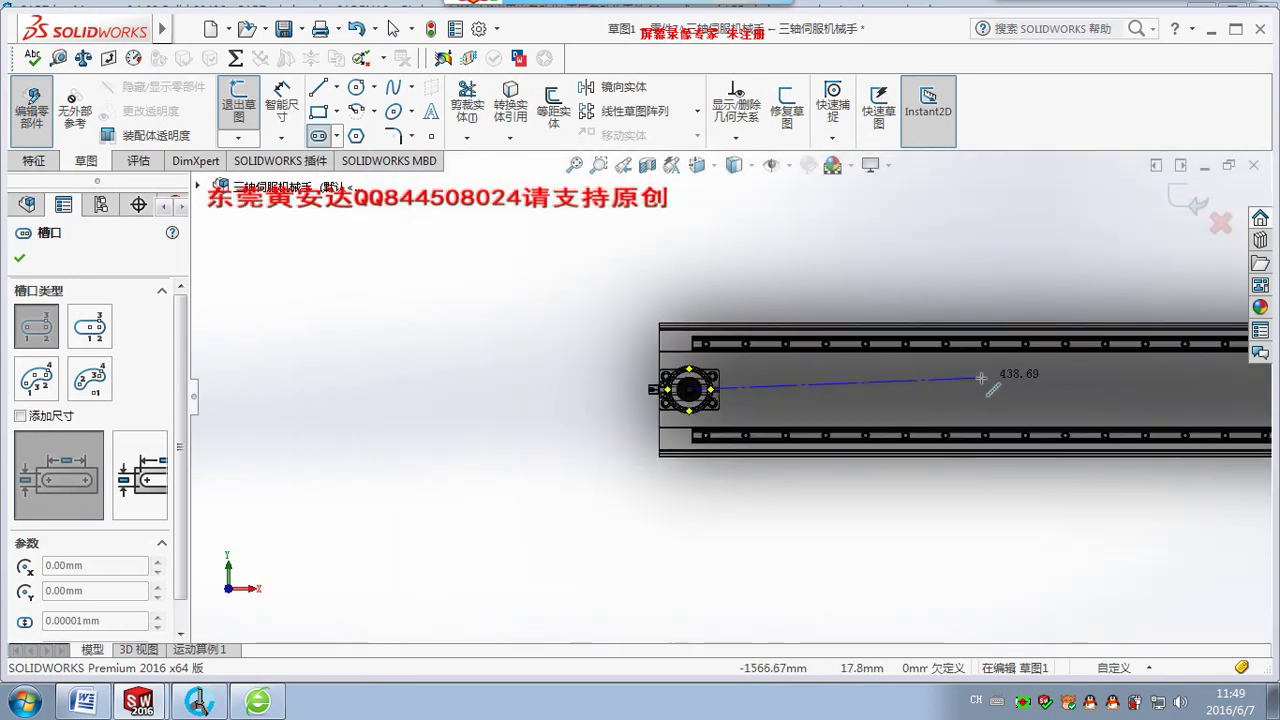
scroll(990, 370, "up", 2)
scroll(1113, 398, "up", 1)
scroll(1110, 398, "down", 2)
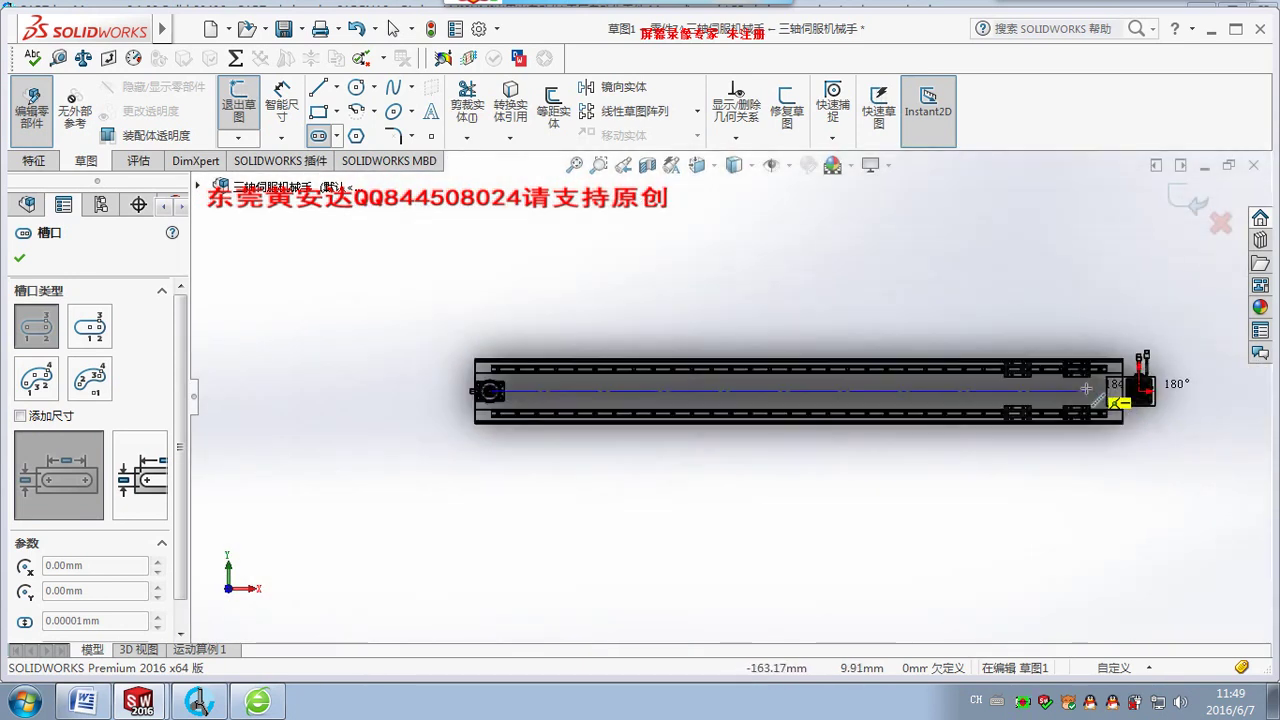
scroll(1112, 400, "down", 1)
scroll(1115, 406, "down", 3)
scroll(1115, 406, "down", 1)
scroll(1110, 405, "down", 2)
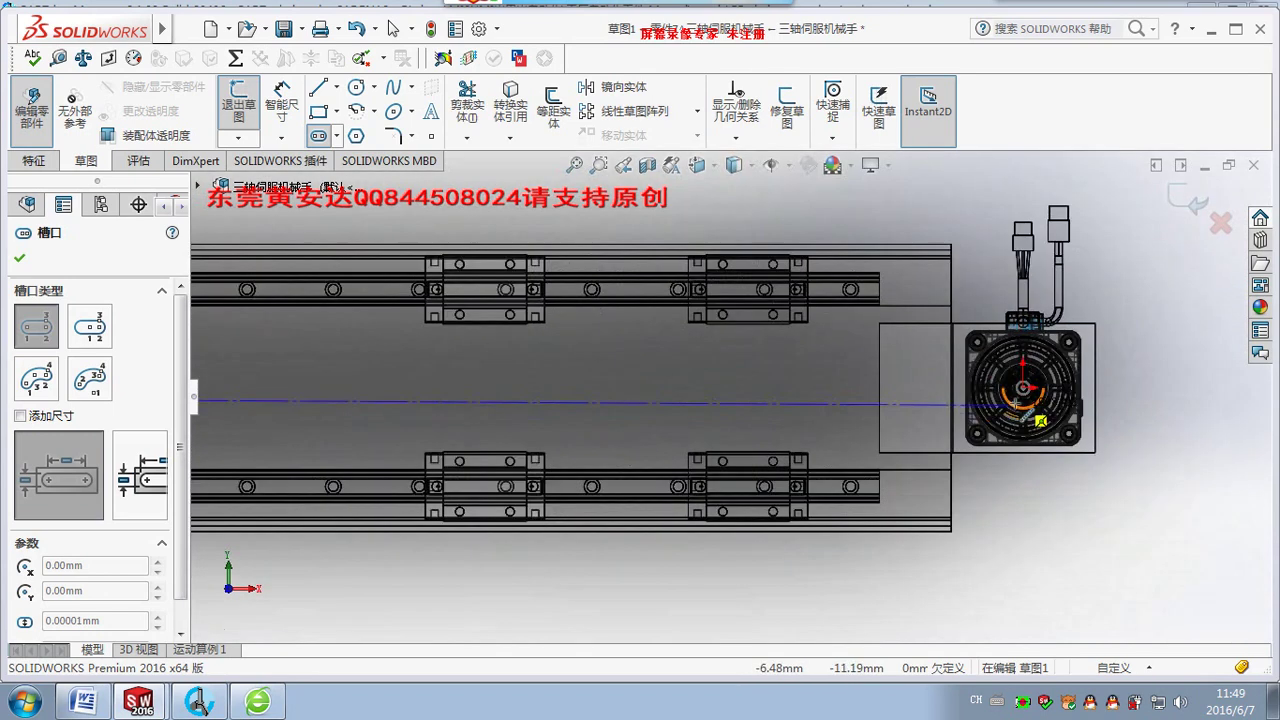
scroll(1060, 405, "down", 1)
scroll(1020, 405, "down", 1)
scroll(1035, 405, "down", 1)
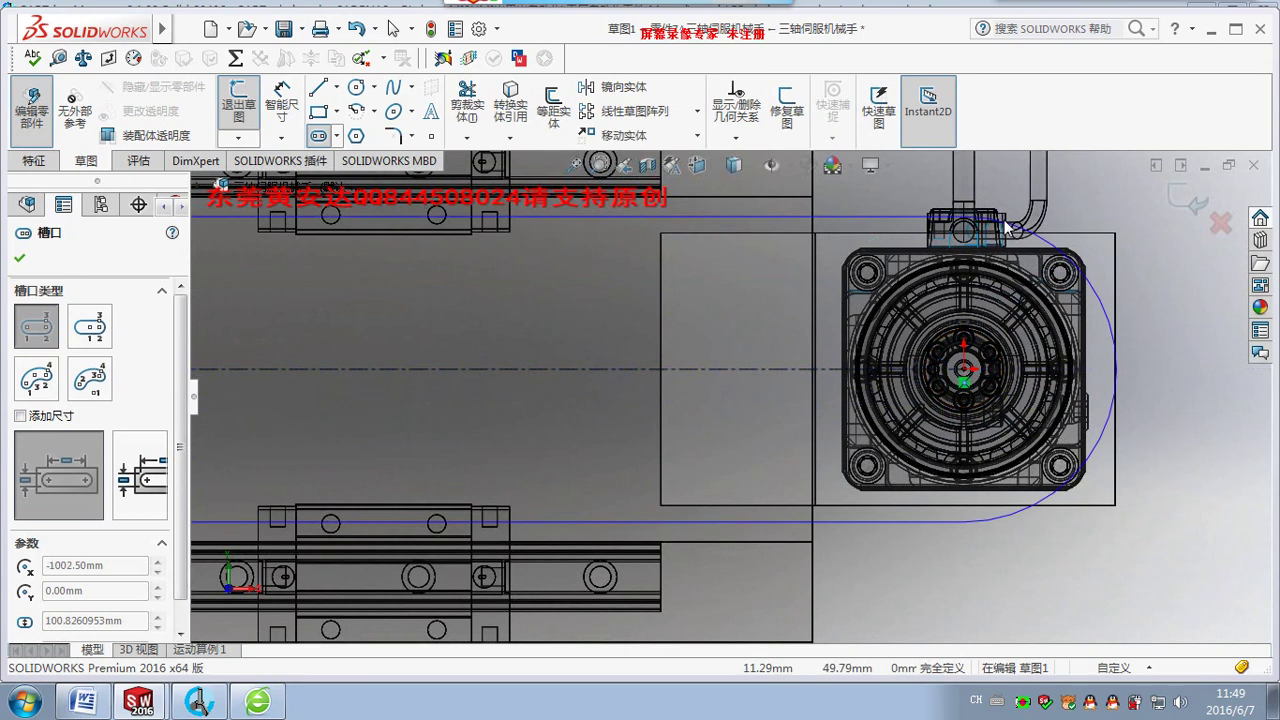
scroll(624, 313, "up", 2)
scroll(495, 347, "up", 2)
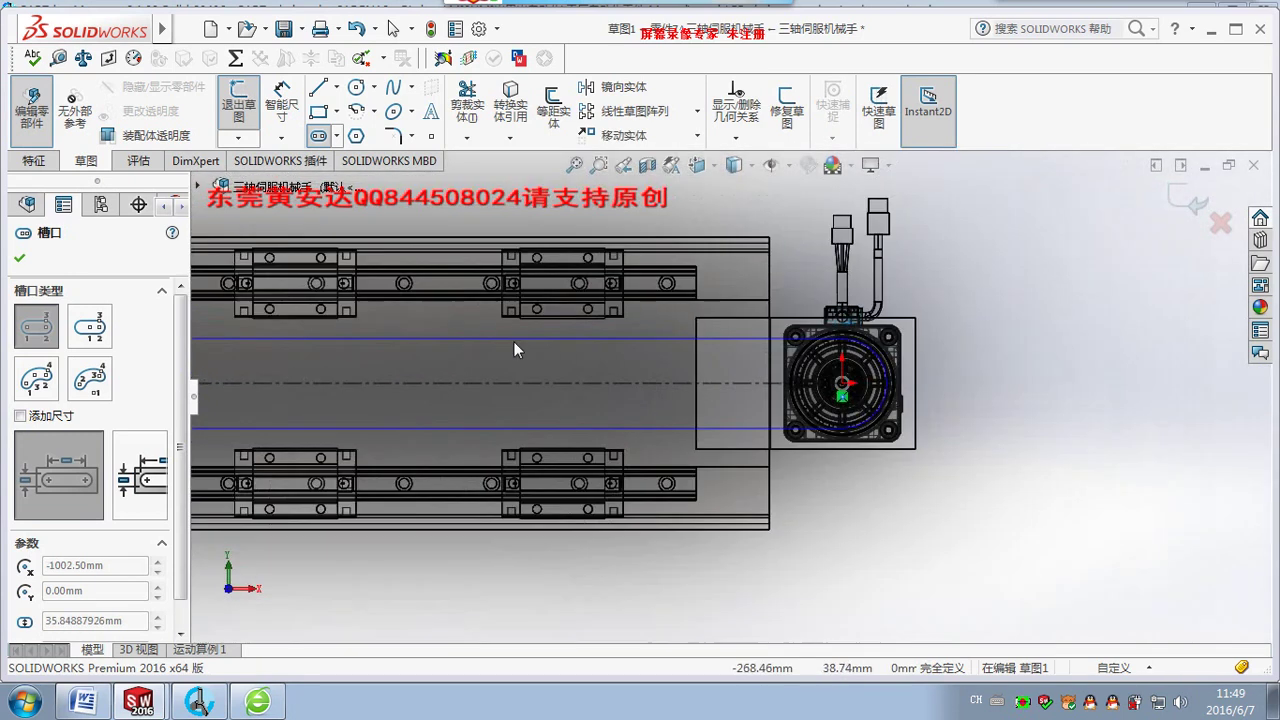
scroll(513, 341, "up", 3)
key("ctrl+8")
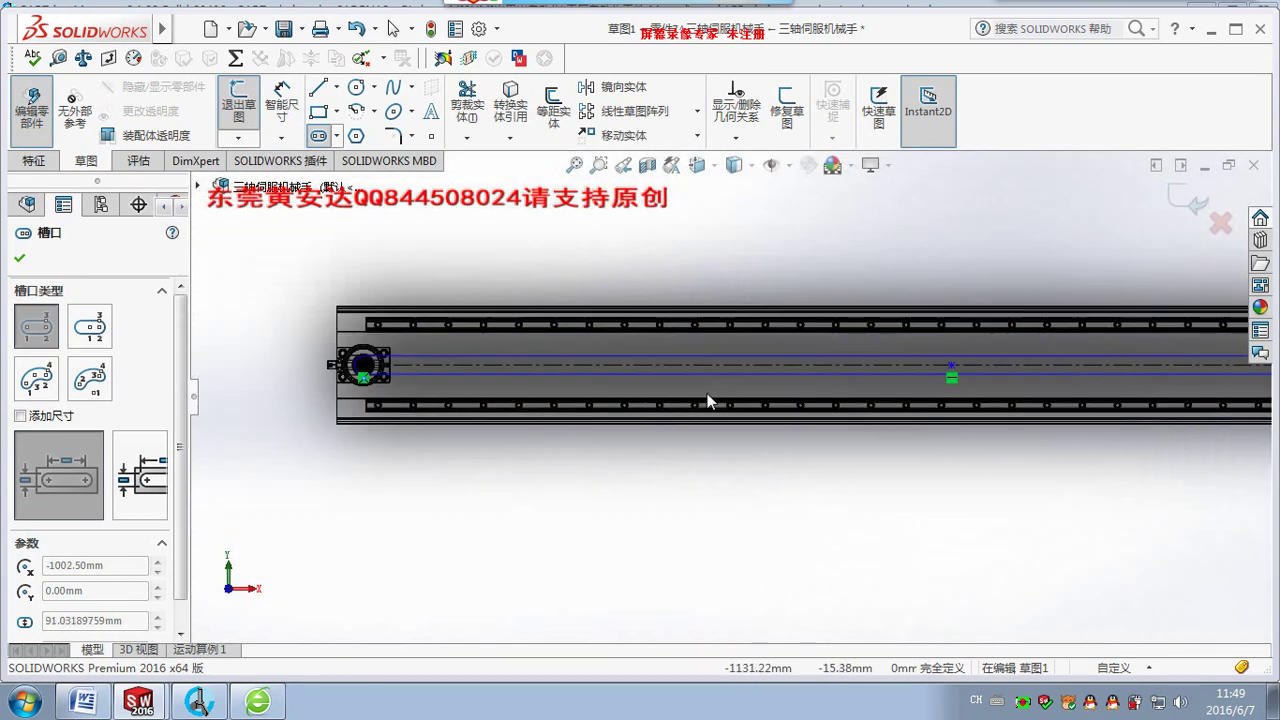
scroll(475, 338, "down", 3)
scroll(475, 338, "down", 2)
scroll(476, 338, "down", 2)
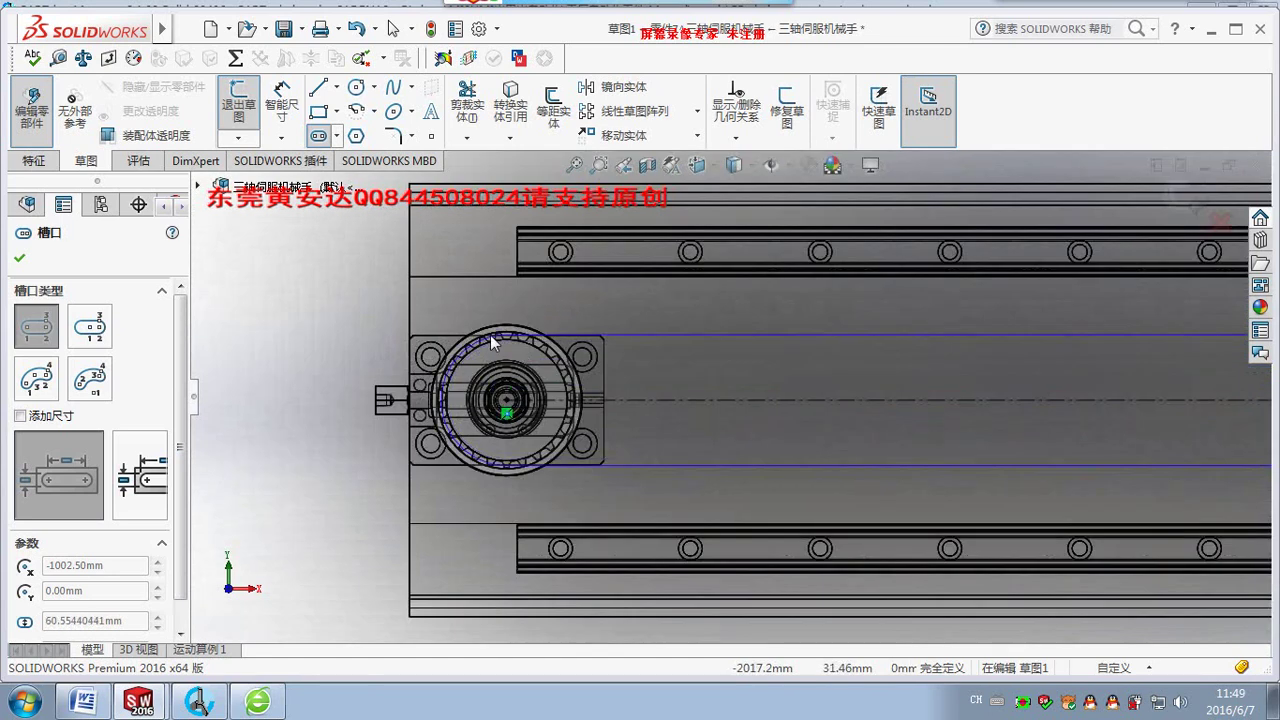
scroll(490, 335, "down", 2)
scroll(628, 339, "down", 2)
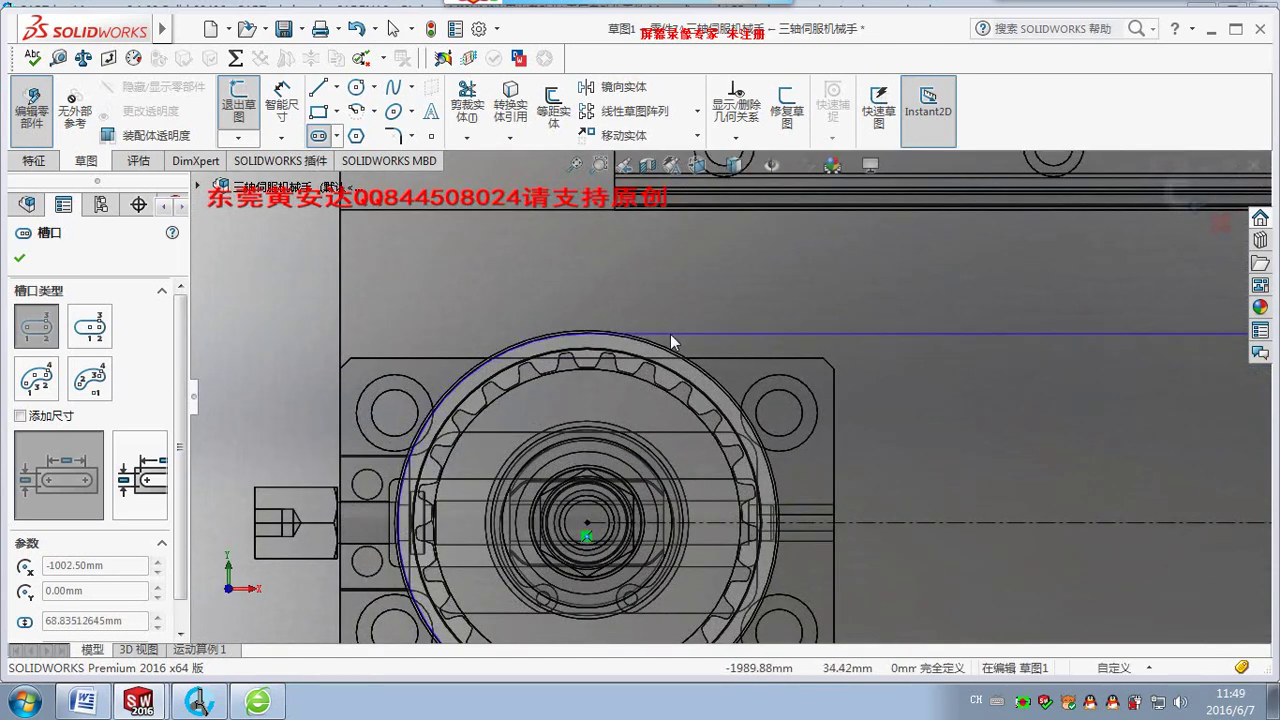
left_click(672, 345)
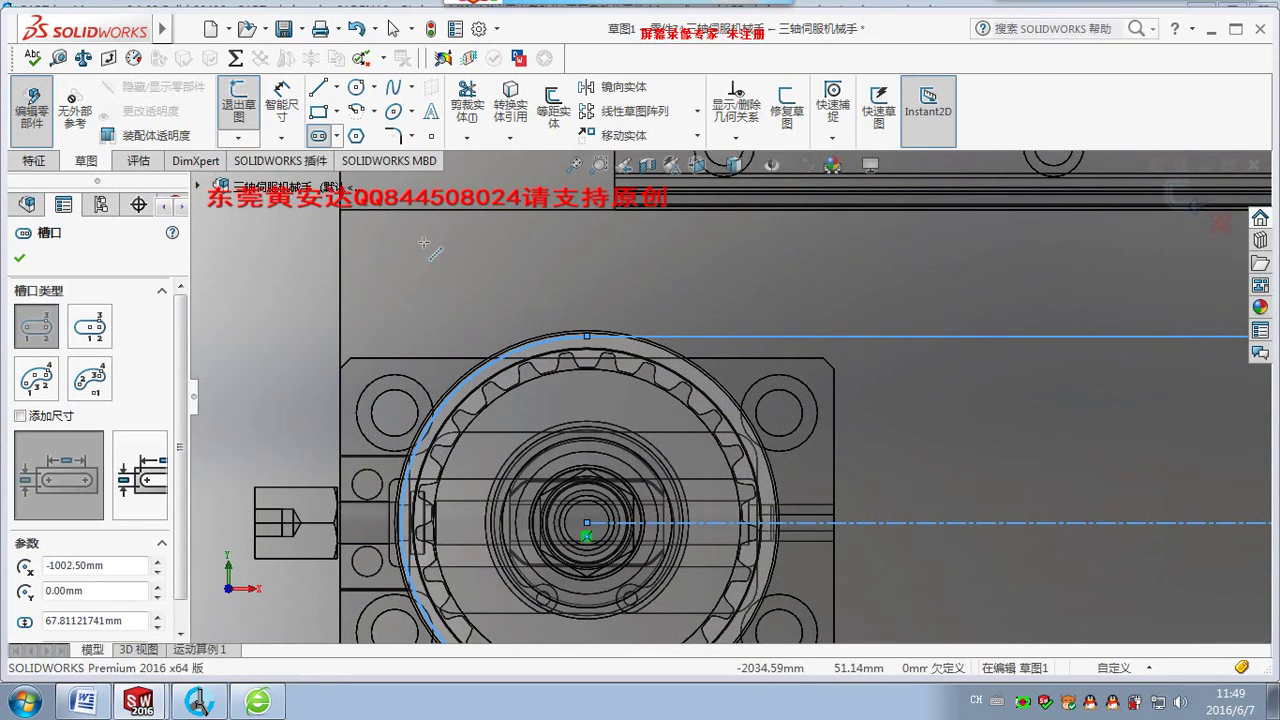
Dimension the slot's end arc to a 35 mm radius.
left_click(282, 100)
left_click(618, 346)
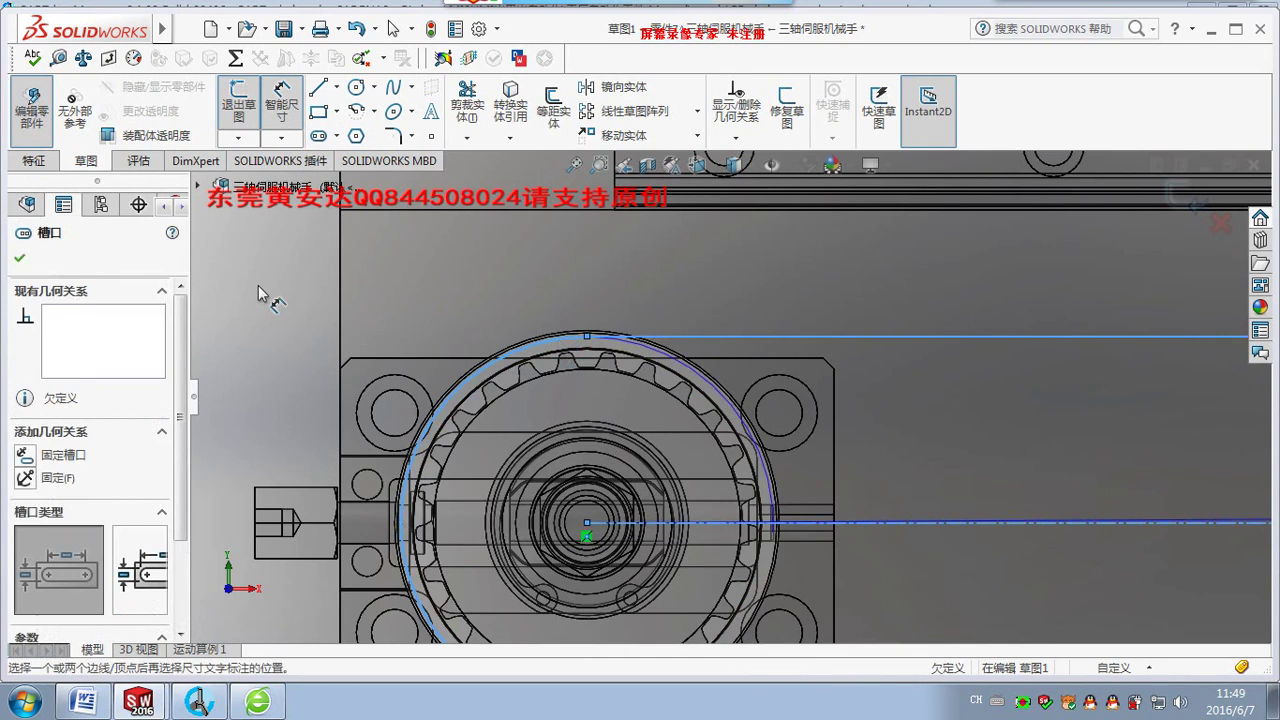
left_click(250, 289)
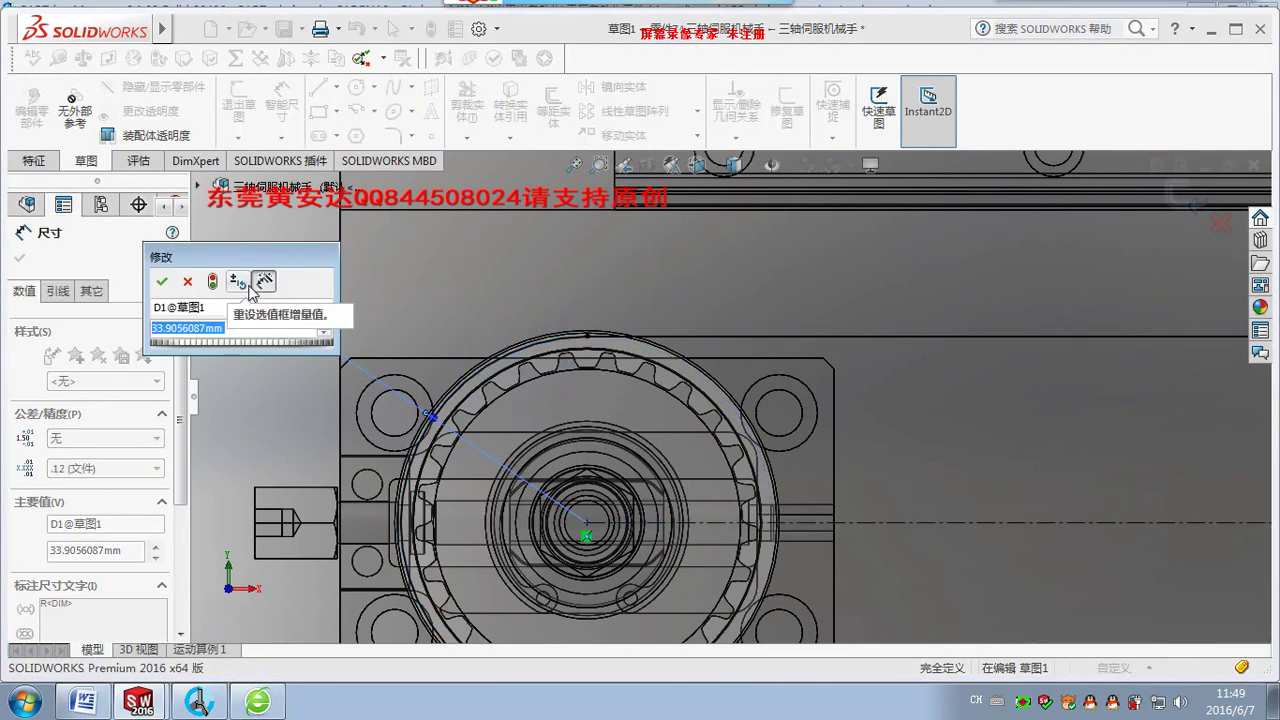
type("3")
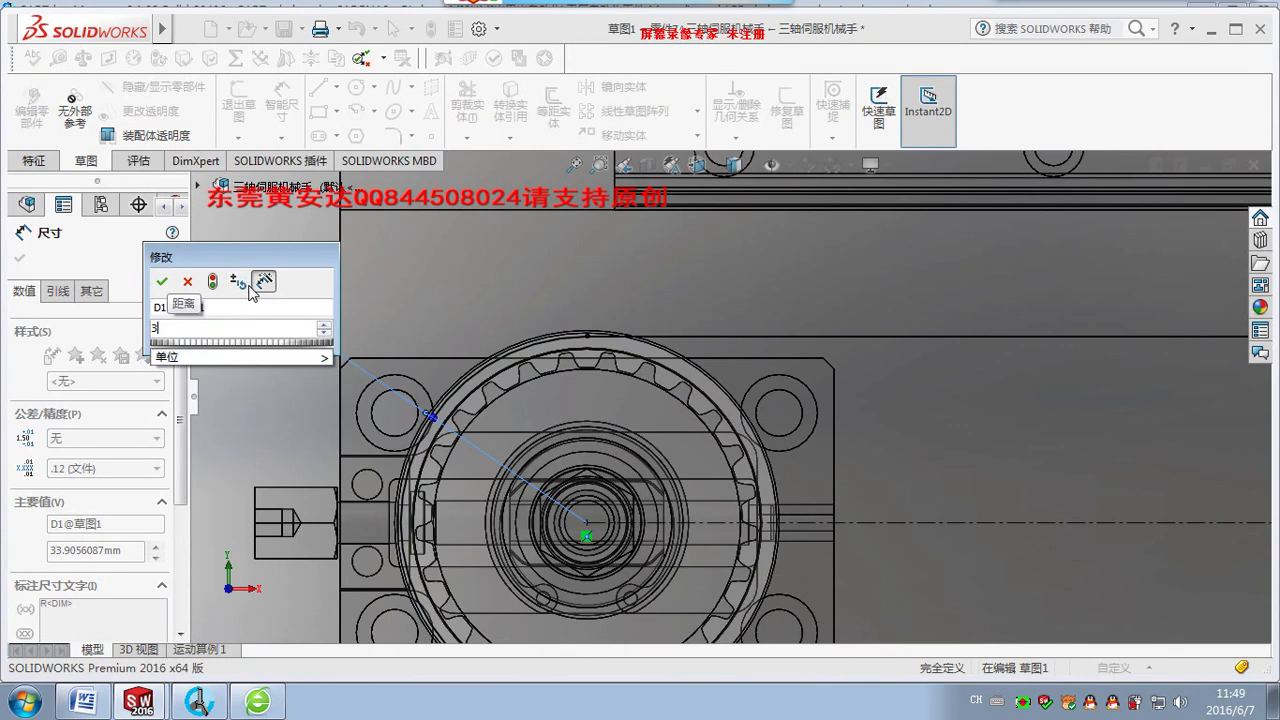
type("5")
key("Return")
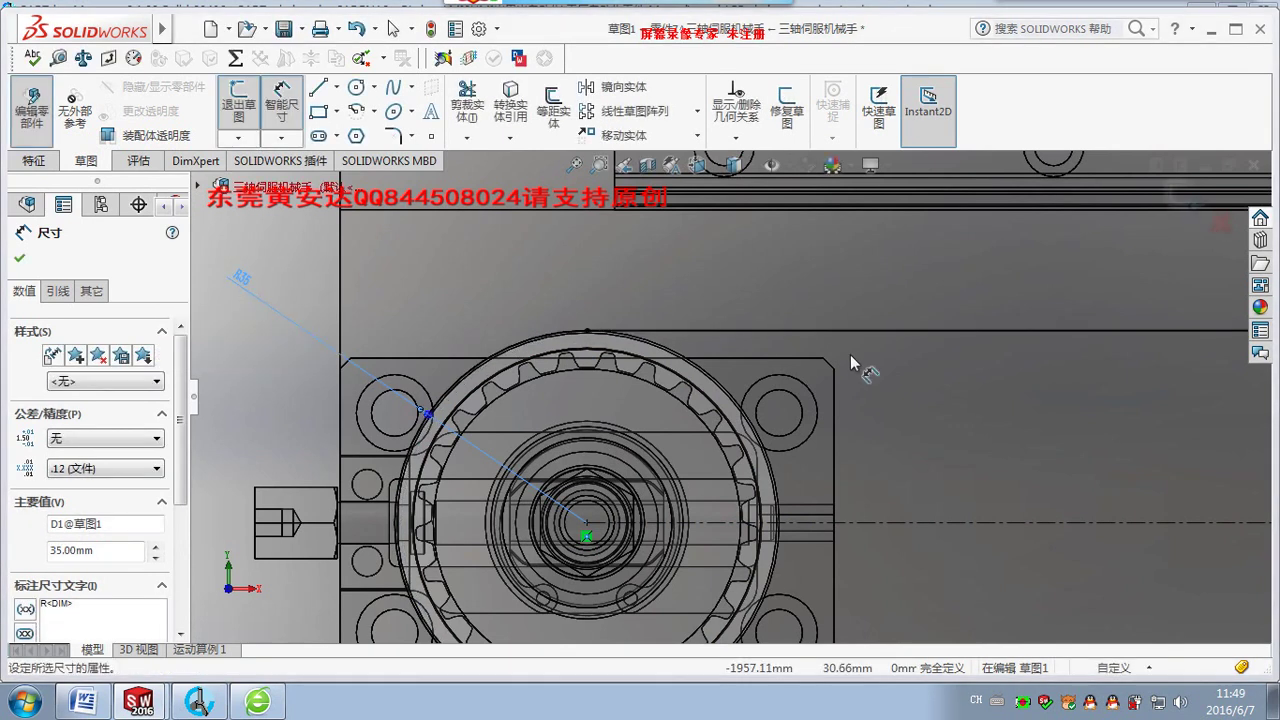
Fit the whole rail in view and window-select the slot outline.
scroll(850, 354, "up", 2)
scroll(850, 354, "up", 2)
scroll(840, 356, "up", 2)
scroll(786, 360, "up", 2)
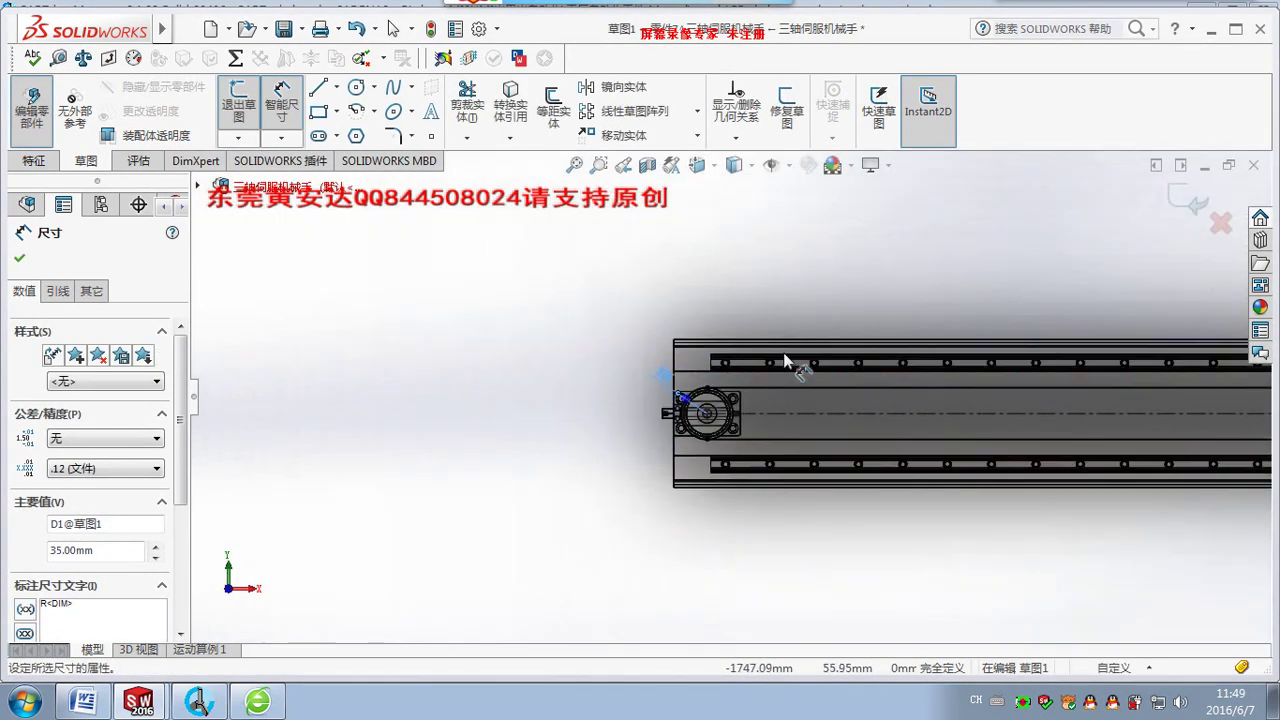
scroll(790, 365, "up", 2)
scroll(900, 420, "up", 2)
scroll(928, 428, "up", 2)
scroll(836, 408, "up", 1)
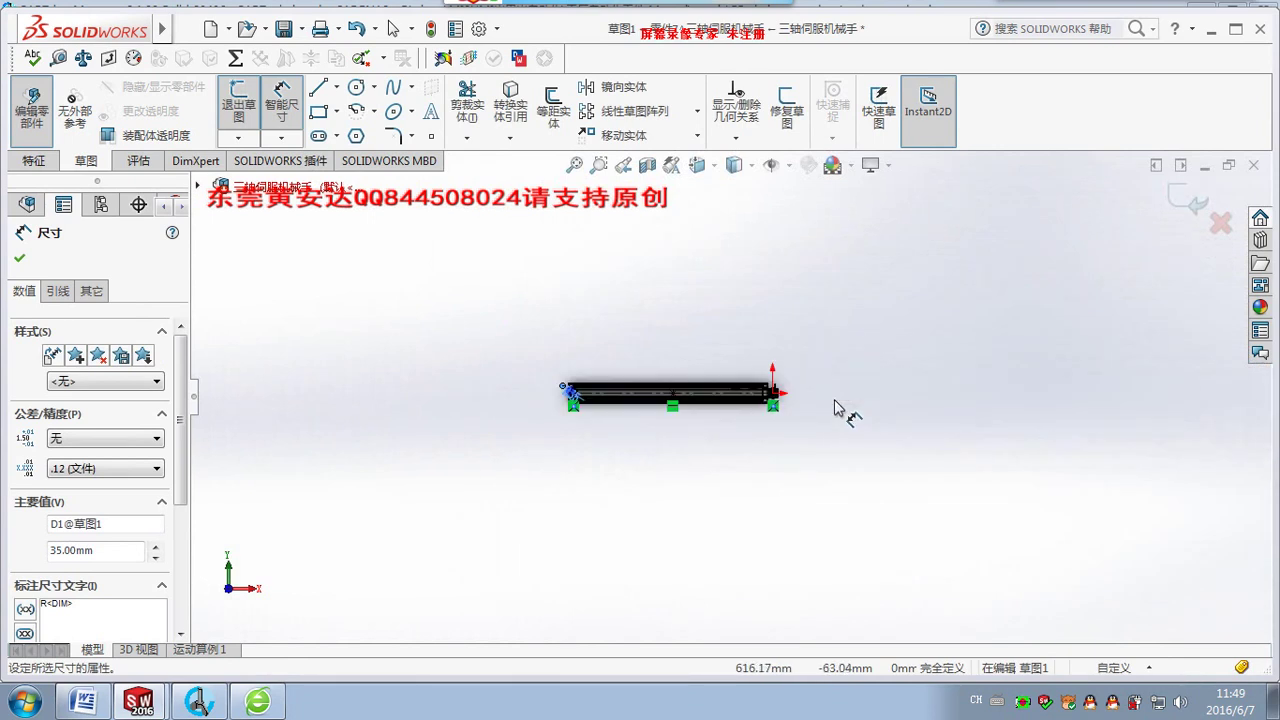
scroll(836, 408, "down", 2)
scroll(571, 400, "down", 2)
scroll(851, 423, "down", 2)
scroll(938, 418, "down", 1)
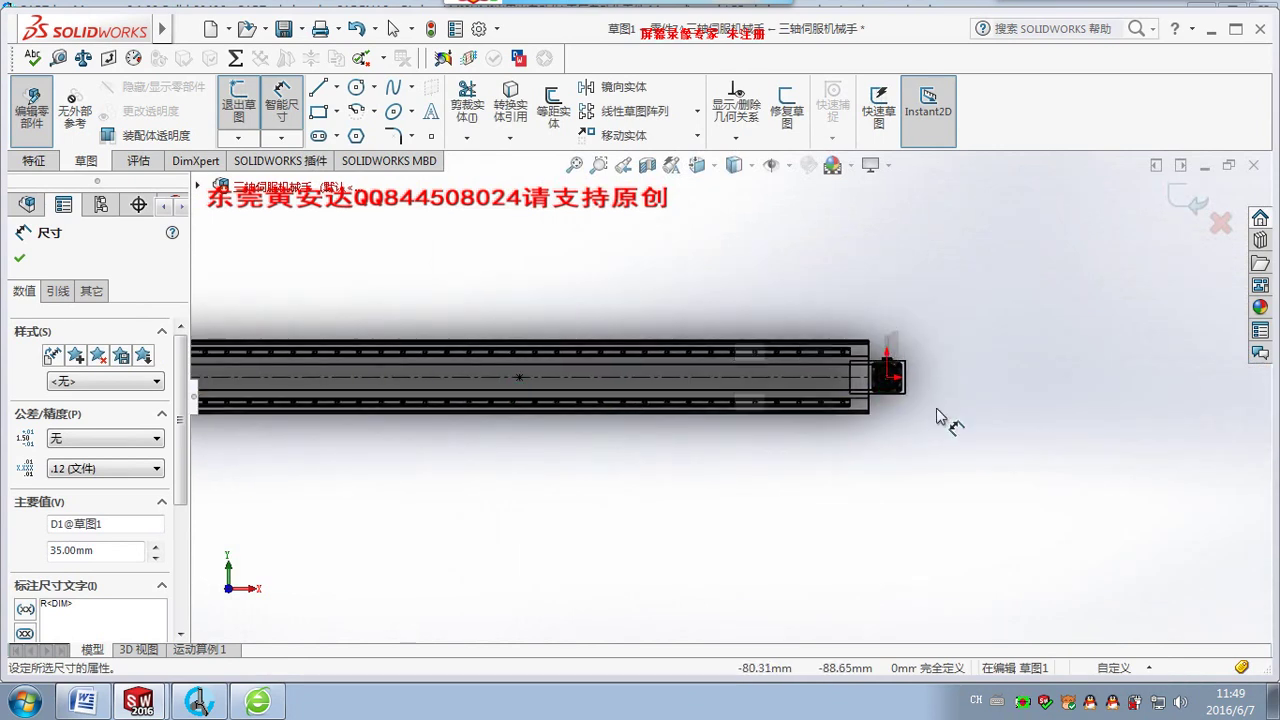
scroll(938, 418, "up", 2)
left_click(965, 475)
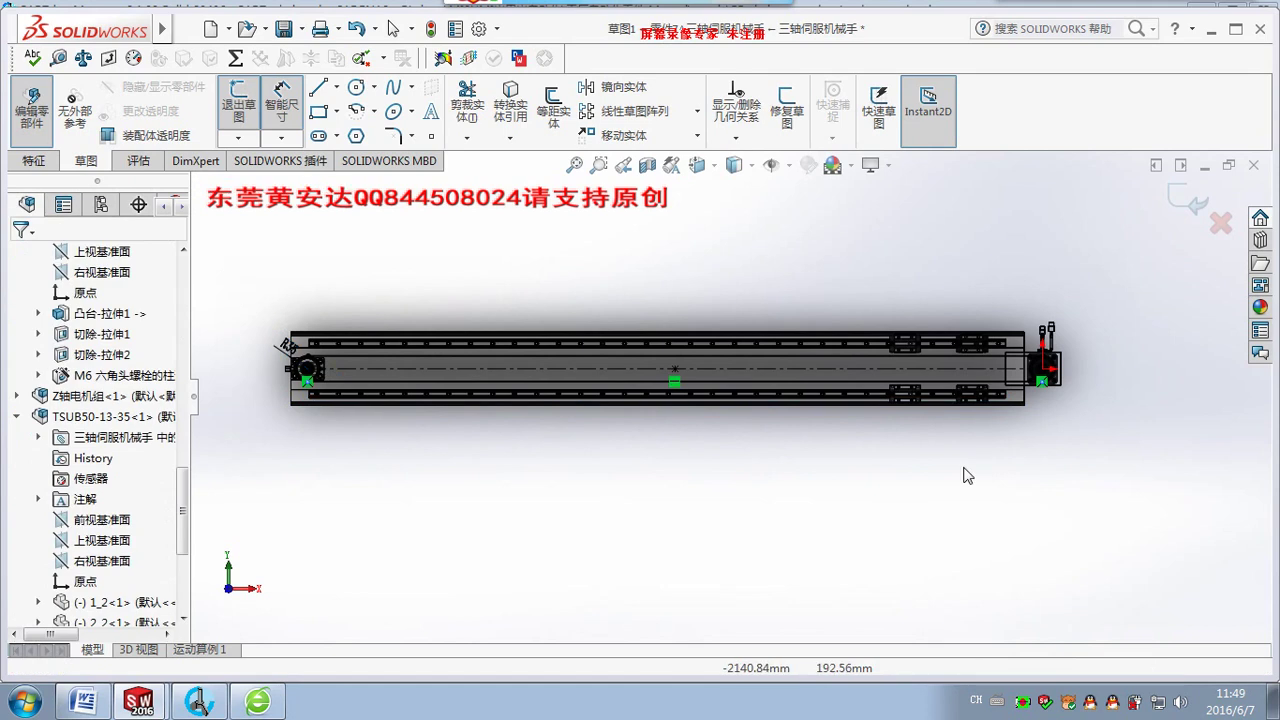
left_click_drag(220, 274, 1236, 466)
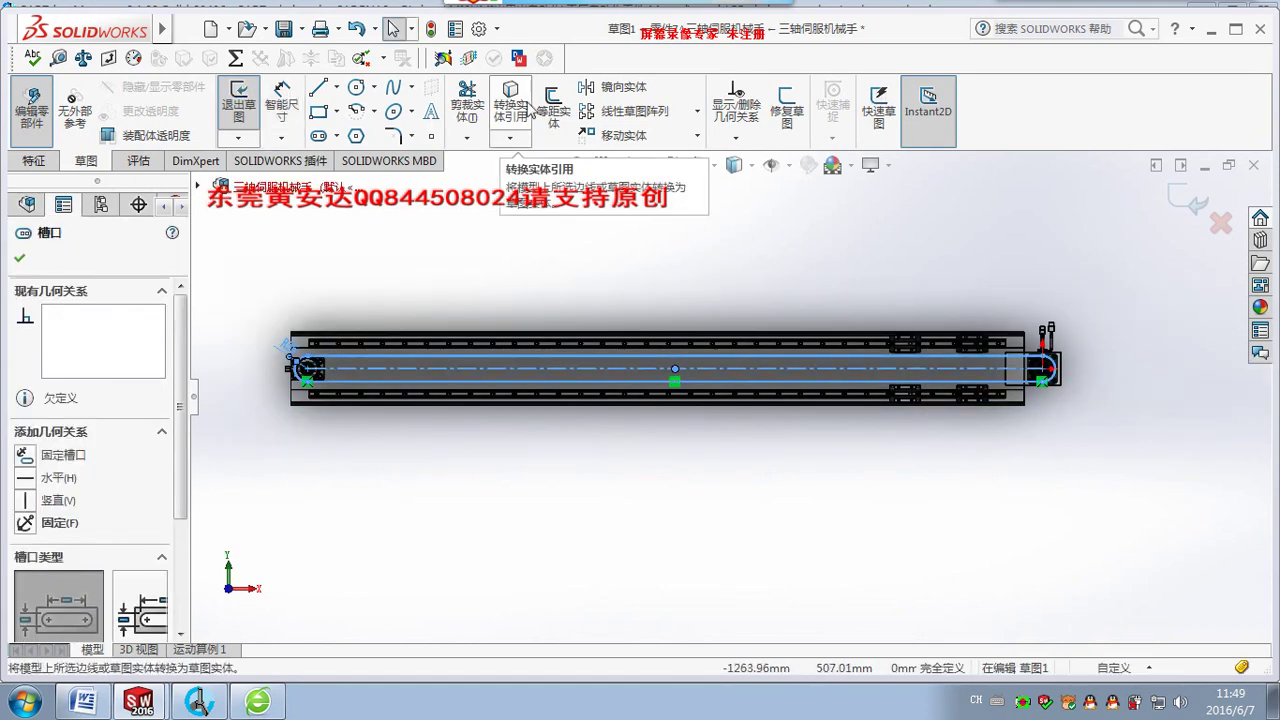
Offset the slot outline 4 mm toward the inside, with Reverse checked.
left_click(553, 105)
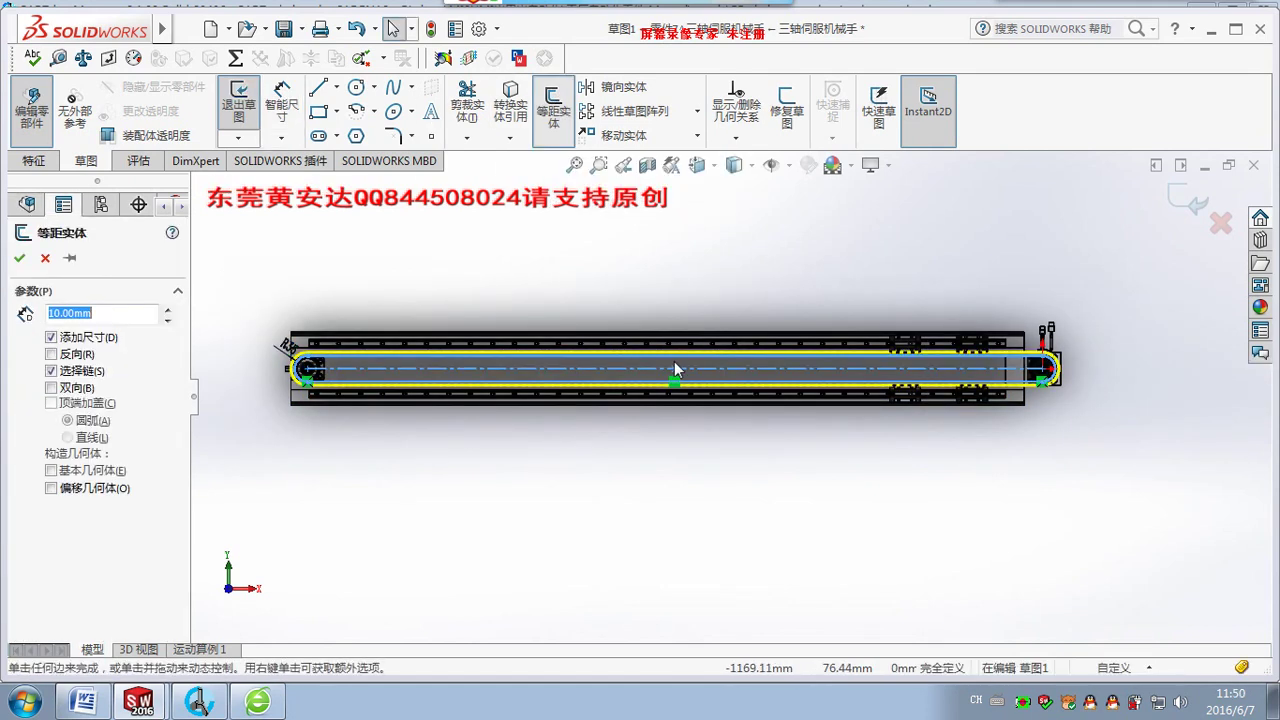
scroll(640, 362, "down", 2)
left_click(51, 354)
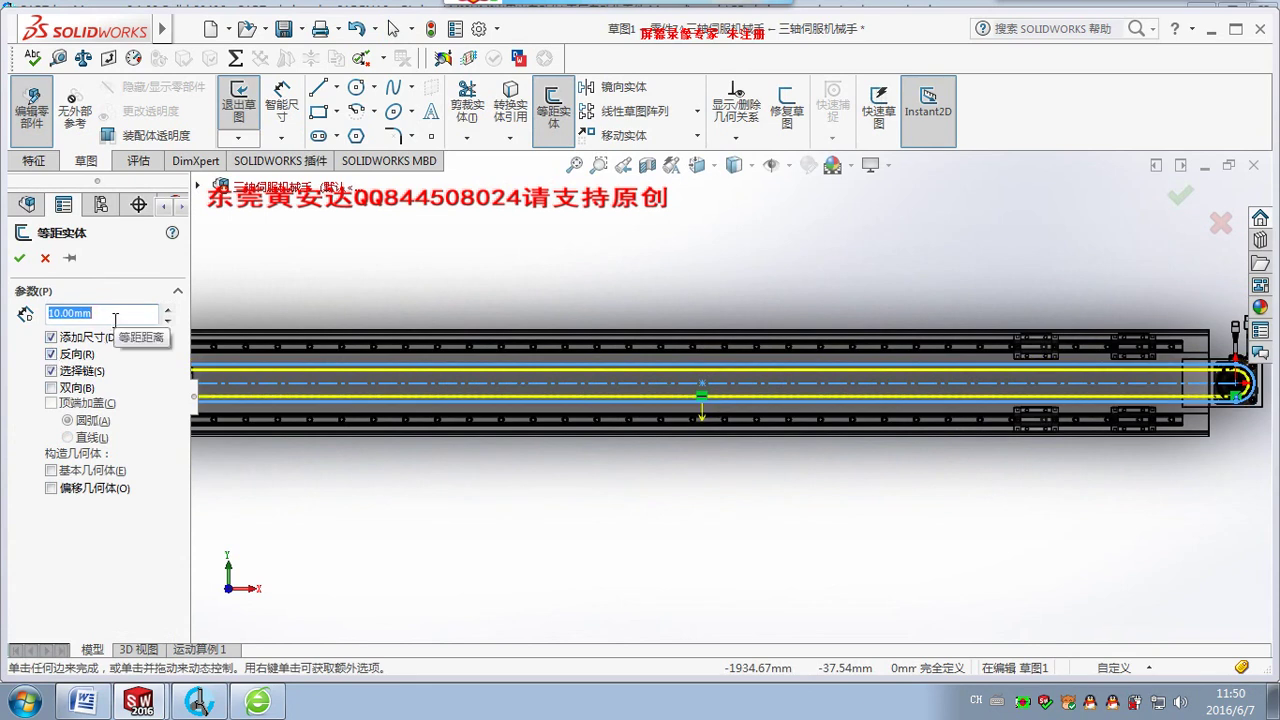
type("4")
key("Return")
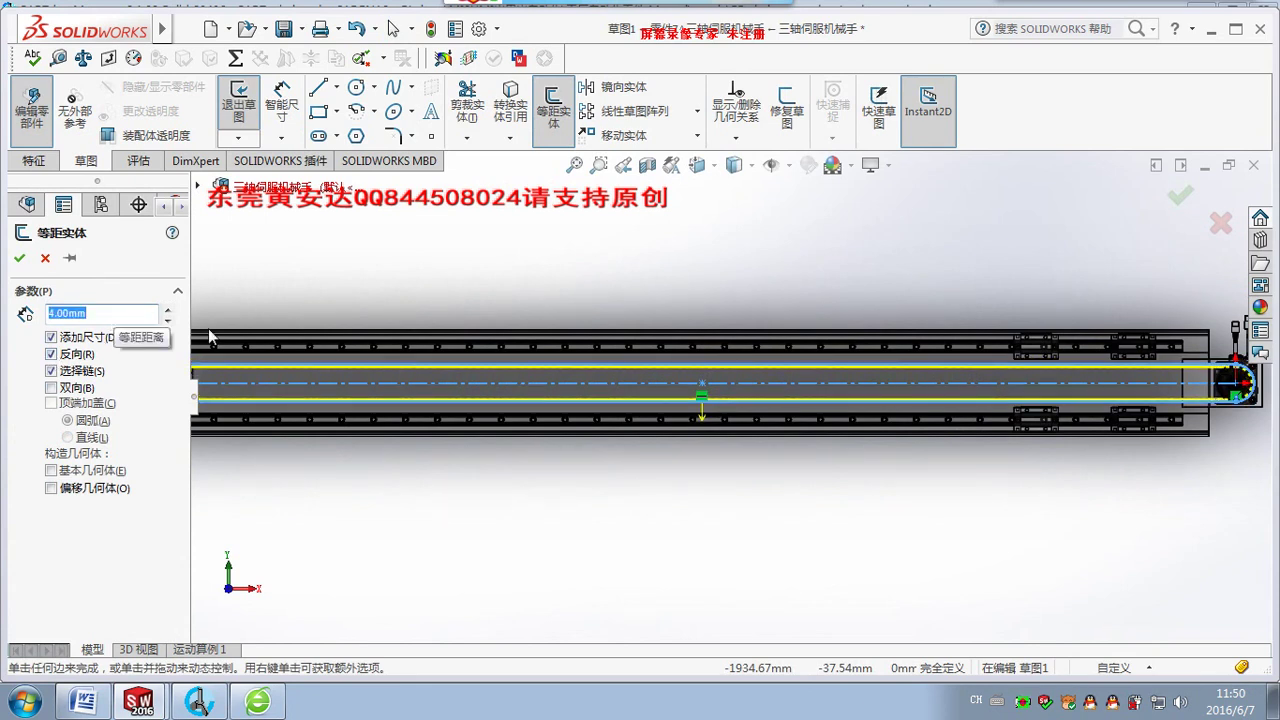
scroll(580, 410, "up", 2)
scroll(455, 400, "up", 2)
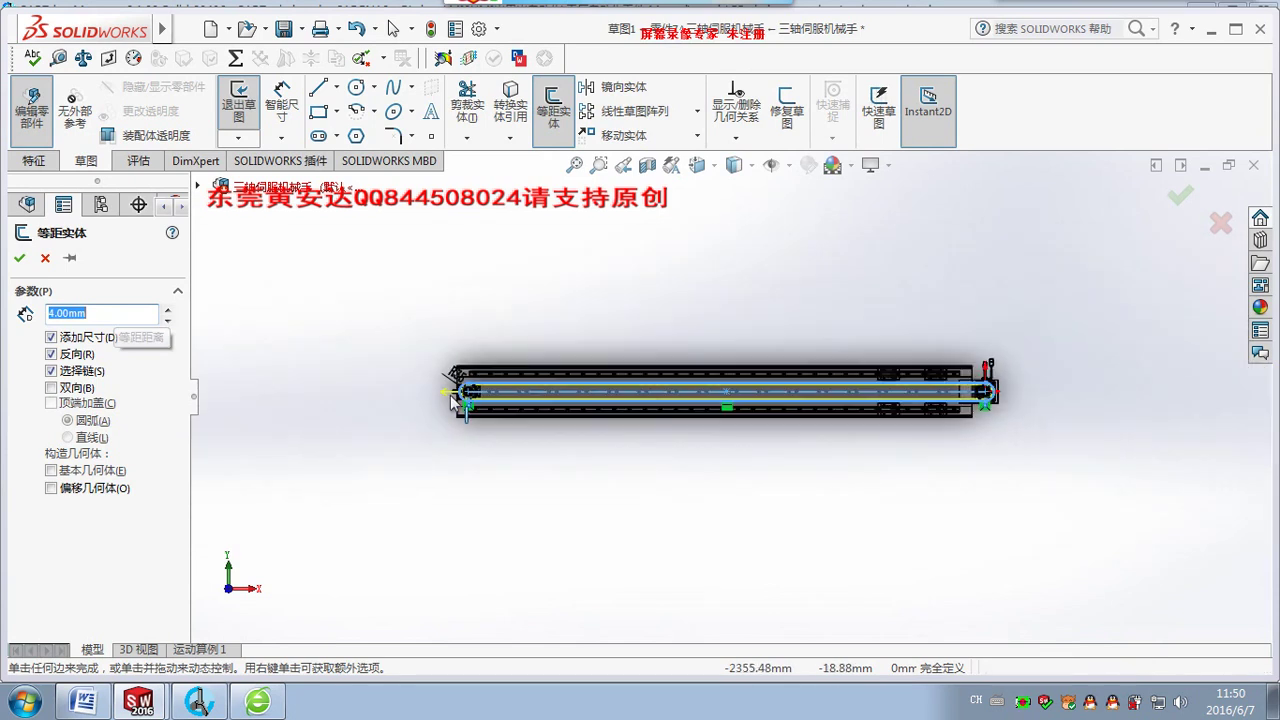
scroll(531, 406, "down", 2)
scroll(877, 400, "down", 3)
scroll(877, 400, "down", 2)
scroll(1070, 398, "down", 2)
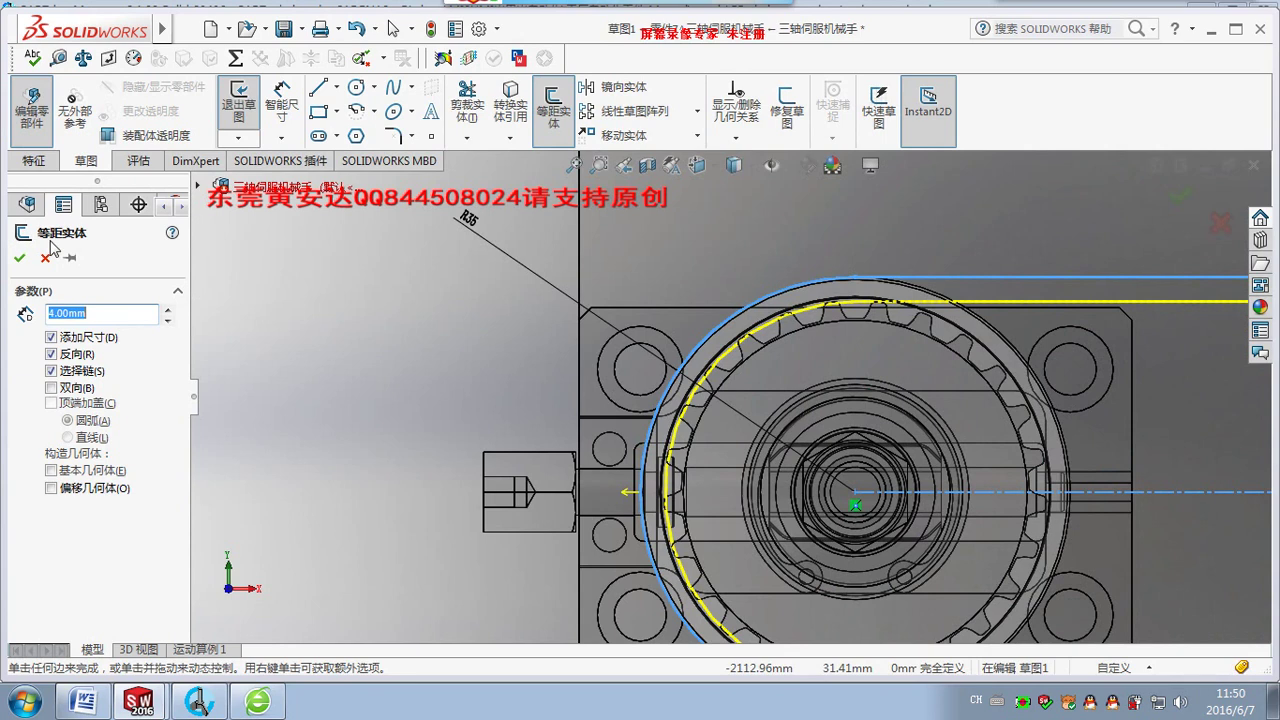
left_click(19, 257)
Extrude the offset belt loop 15 mm as a boss.
scroll(1000, 355, "up", 4)
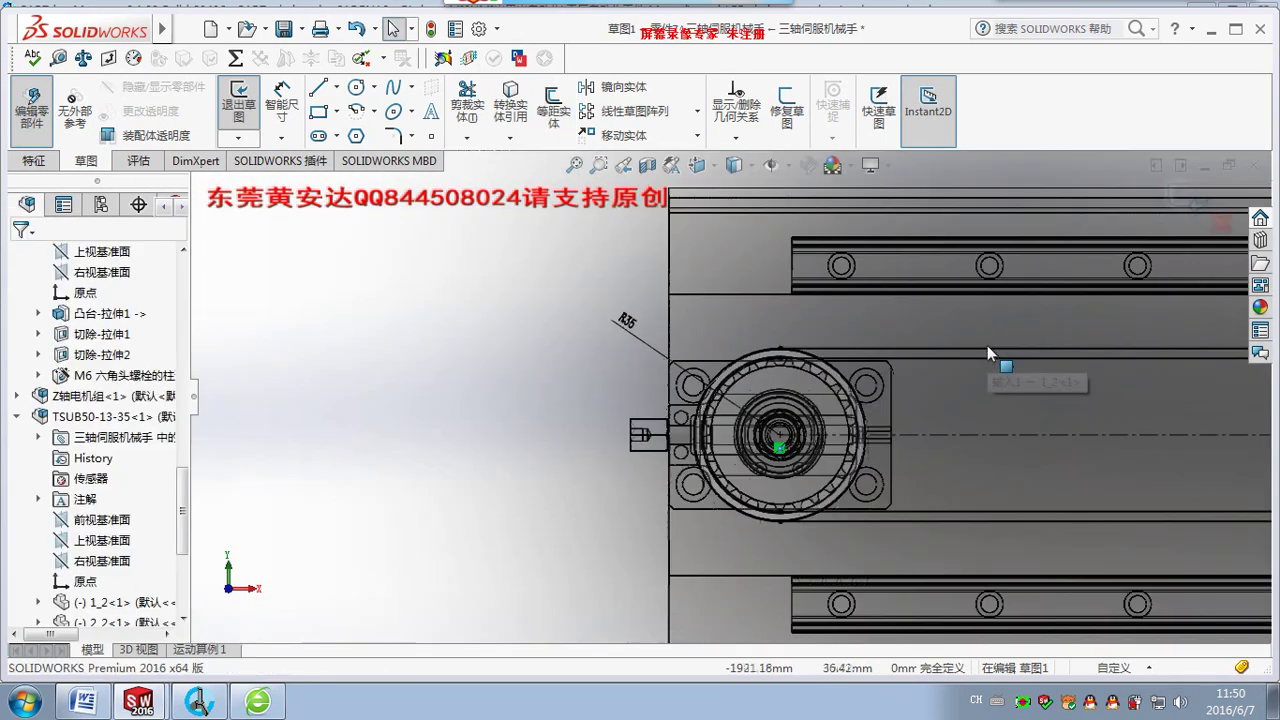
scroll(987, 345, "up", 3)
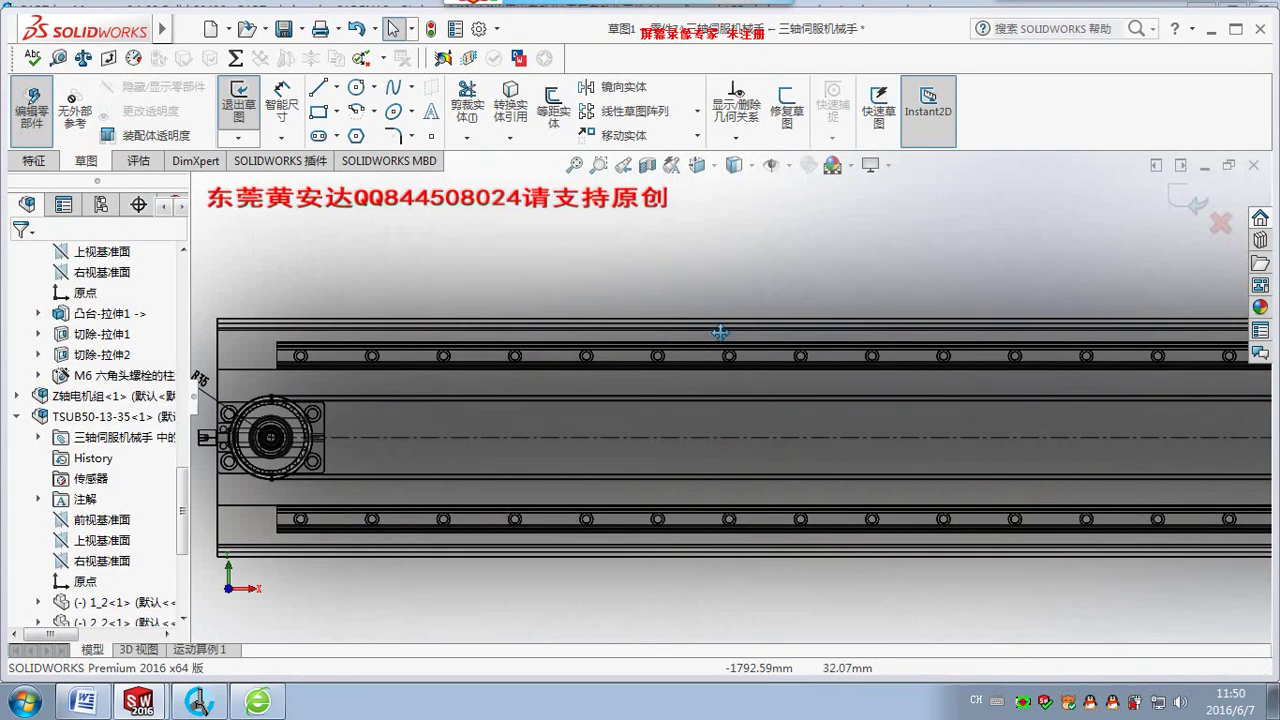
mouse_move(577, 371)
middle_mouse_down()
mouse_move(738, 208)
mouse_move(859, 229)
mouse_move(814, 305)
mouse_move(744, 290)
middle_mouse_up()
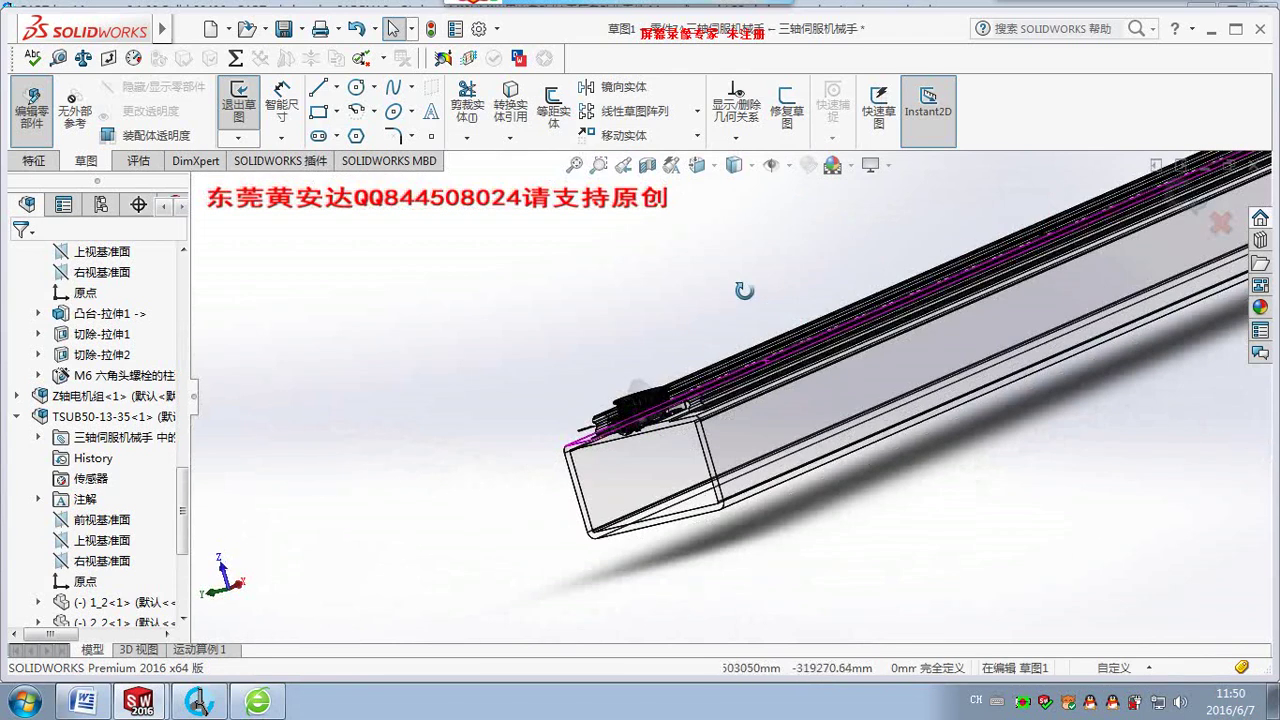
left_click(38, 160)
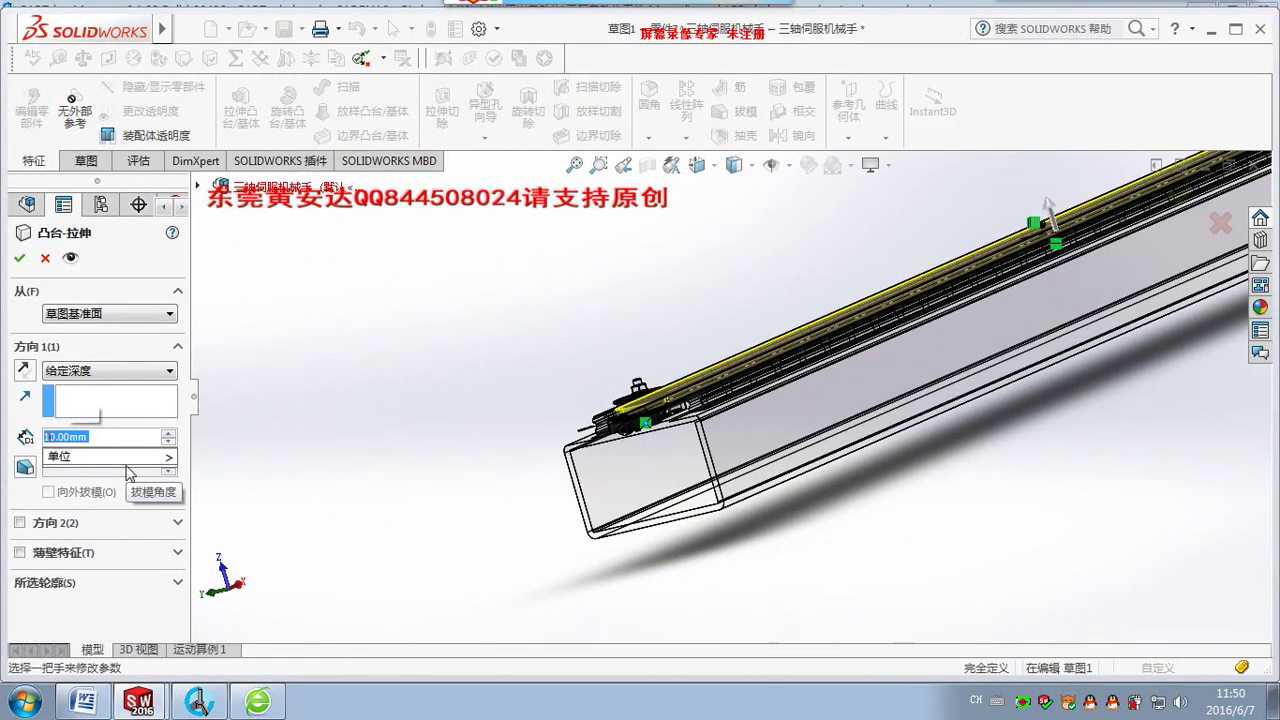
type("15")
left_click(19, 258)
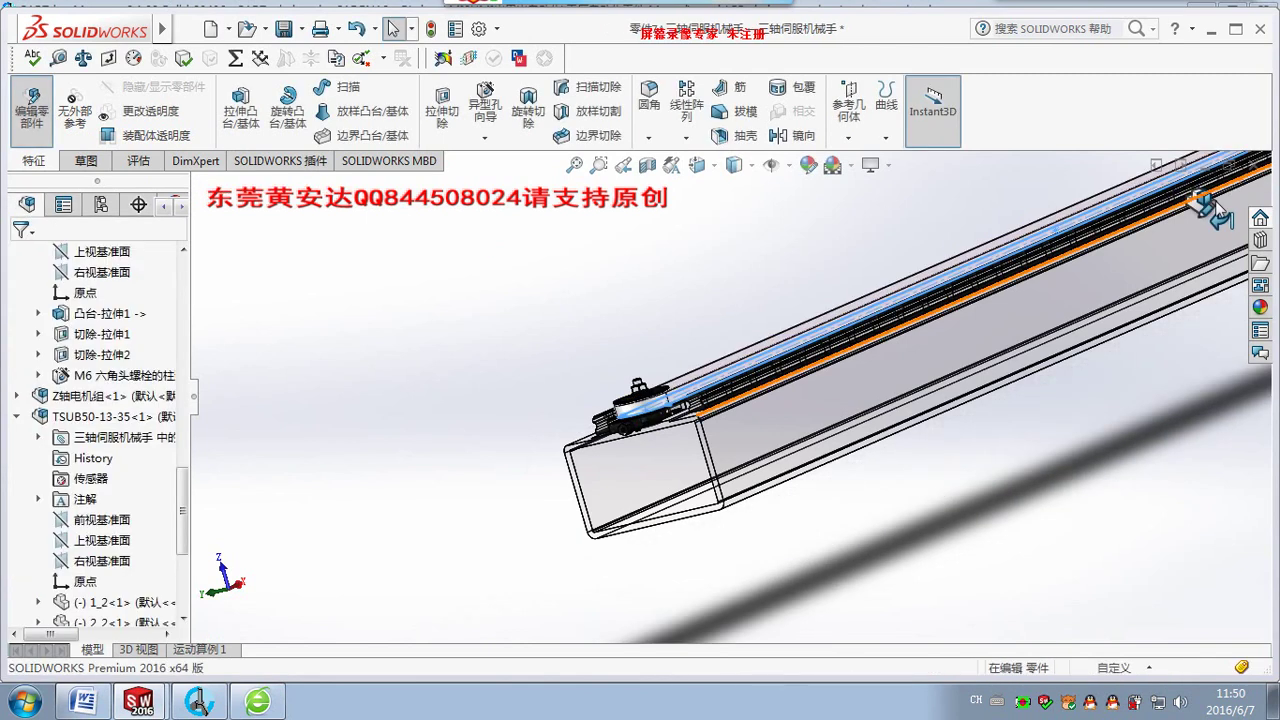
Exit in-context editing and open the belt part in its own window.
left_click(1219, 204)
middle_click_drag(801, 300, 735, 348)
scroll(735, 348, "down", 1)
scroll(730, 345, "down", 3)
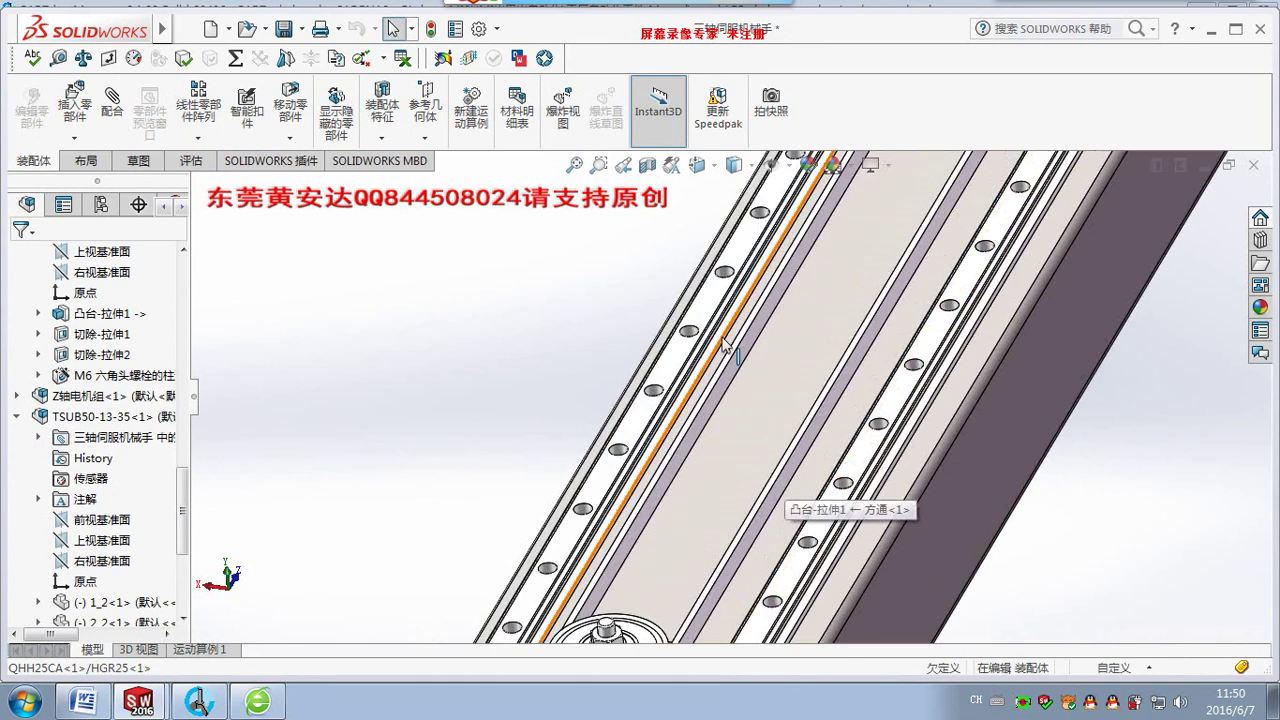
scroll(724, 343, "up", 5)
mouse_move(724, 343)
middle_mouse_down()
mouse_move(560, 343)
mouse_move(610, 445)
middle_mouse_up()
scroll(610, 445, "down", 2)
scroll(610, 445, "down", 2)
scroll(610, 445, "down", 1)
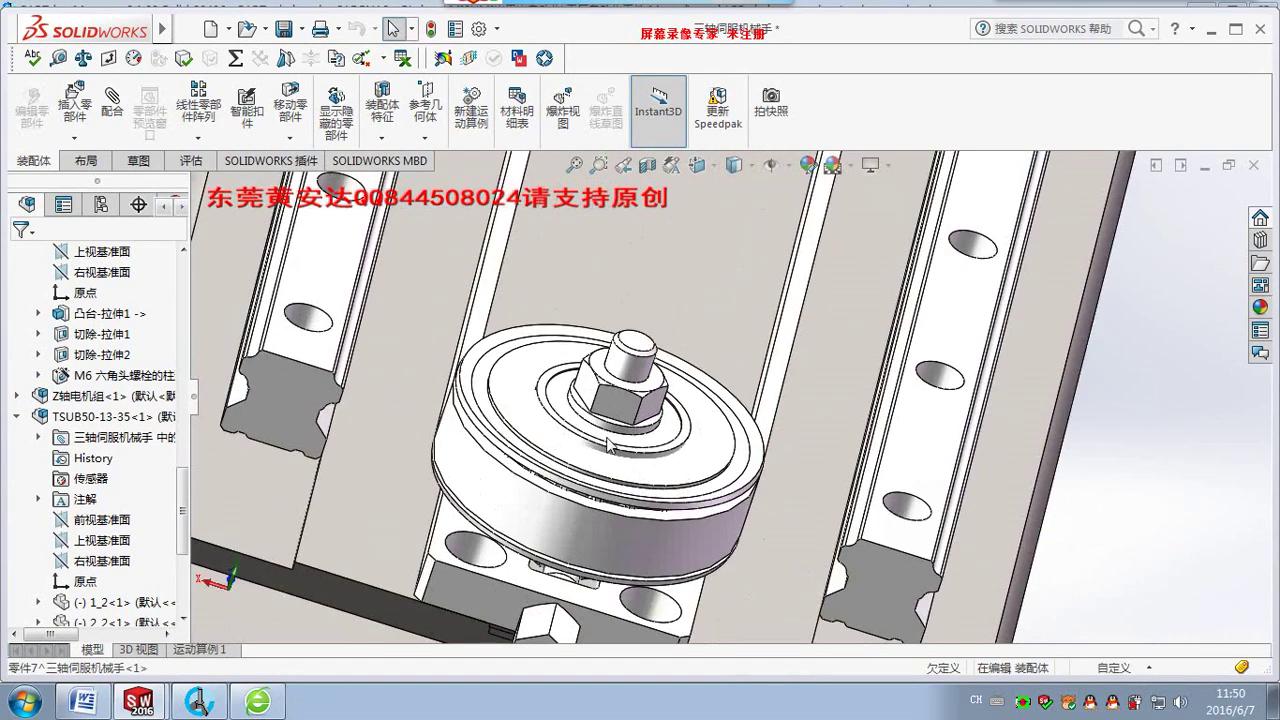
right_click(508, 300)
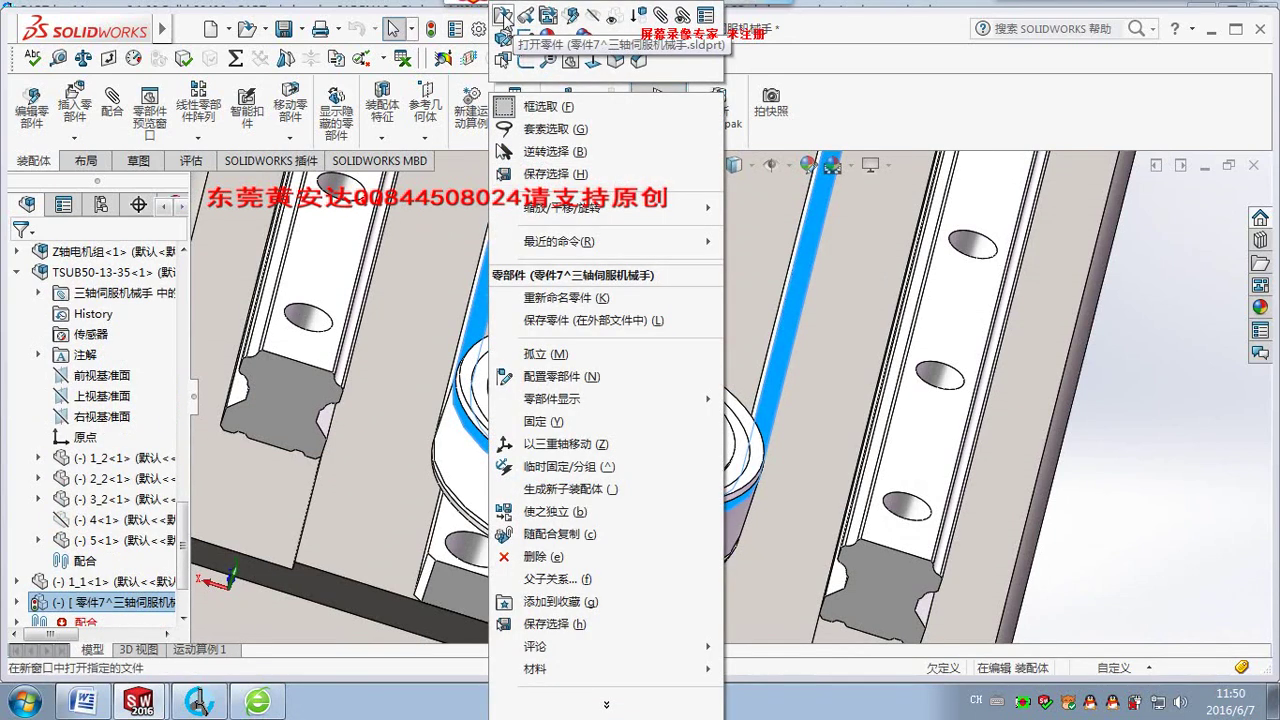
left_click(504, 16)
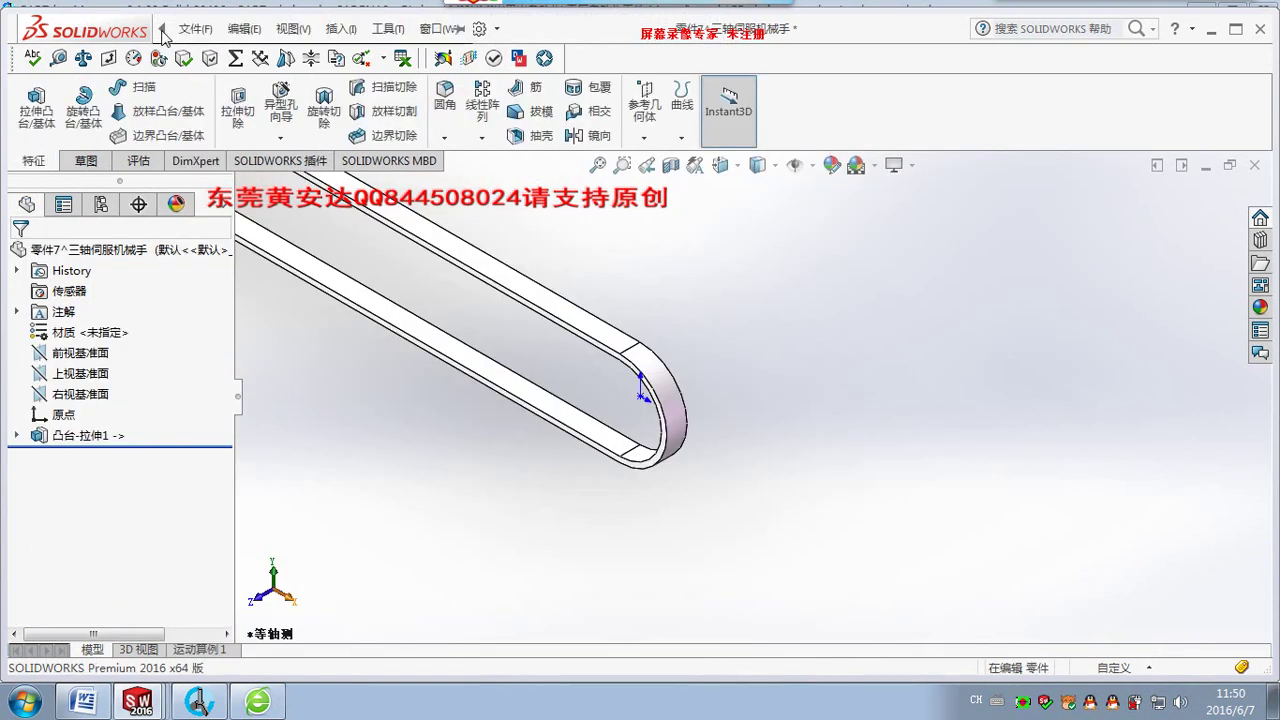
Save the virtual belt part as a separate file named 同步带^三轴伺服机械手.
left_click(195, 28)
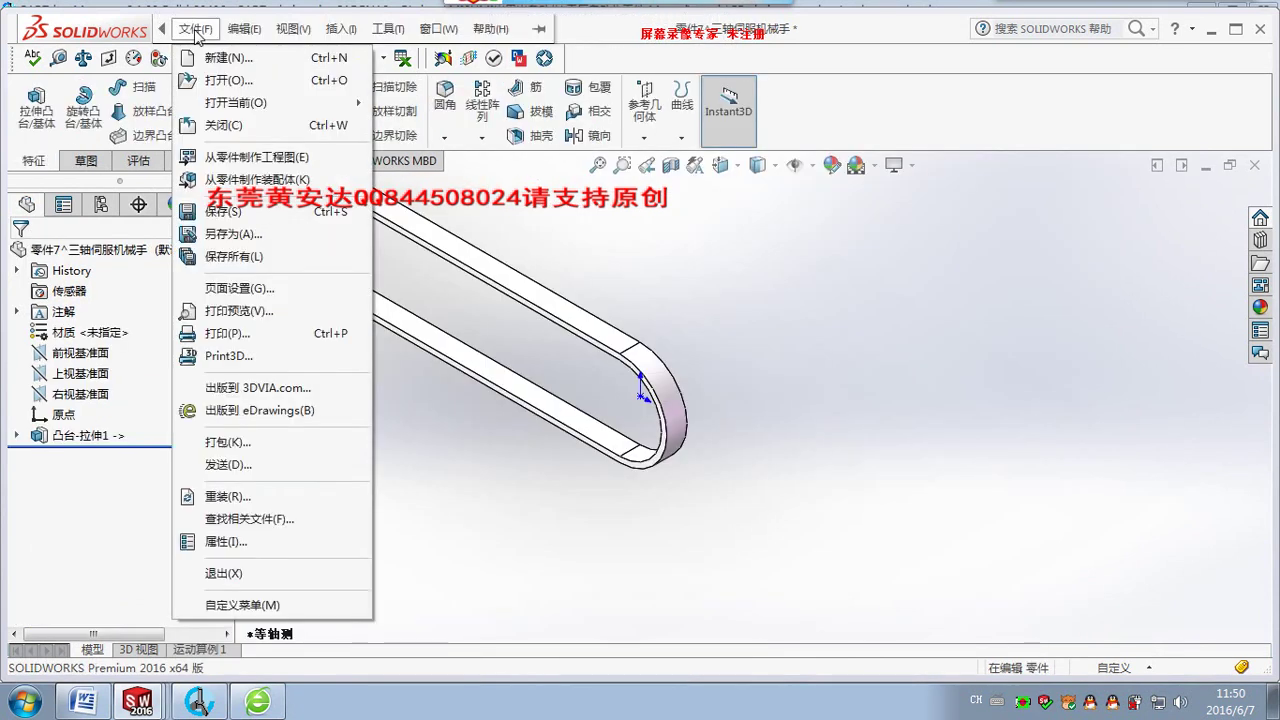
left_click(262, 234)
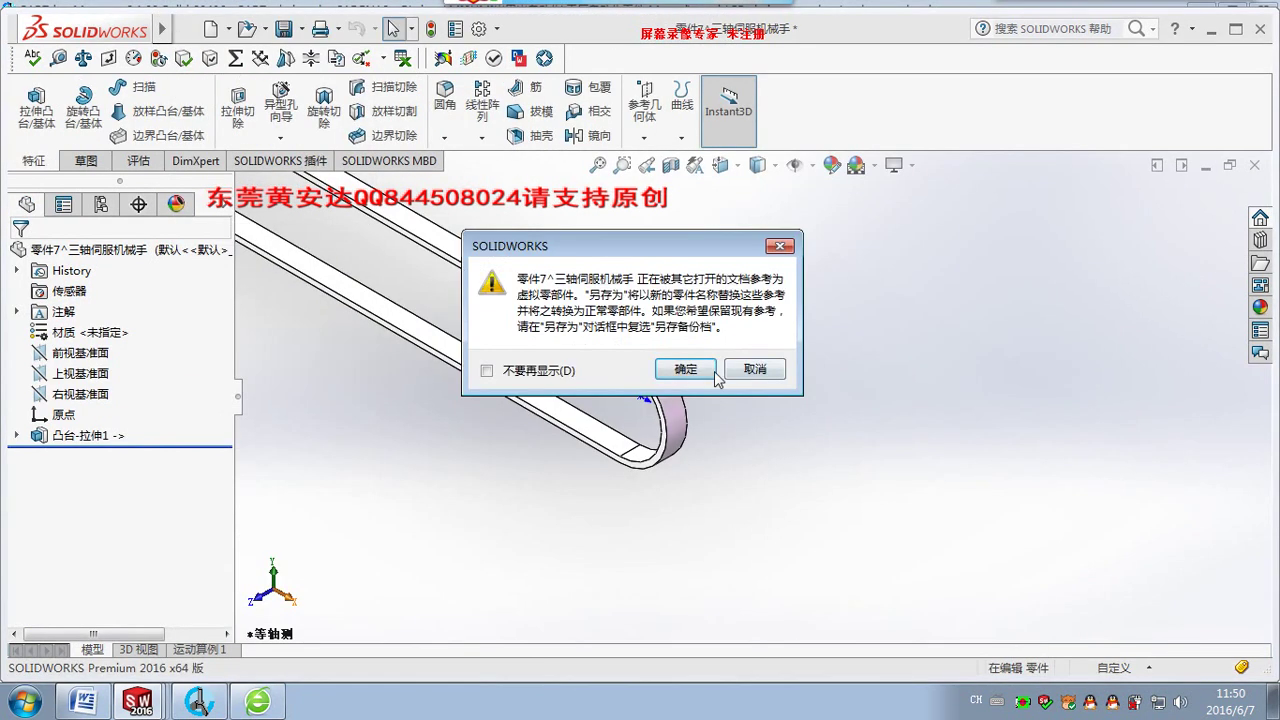
left_click(686, 369)
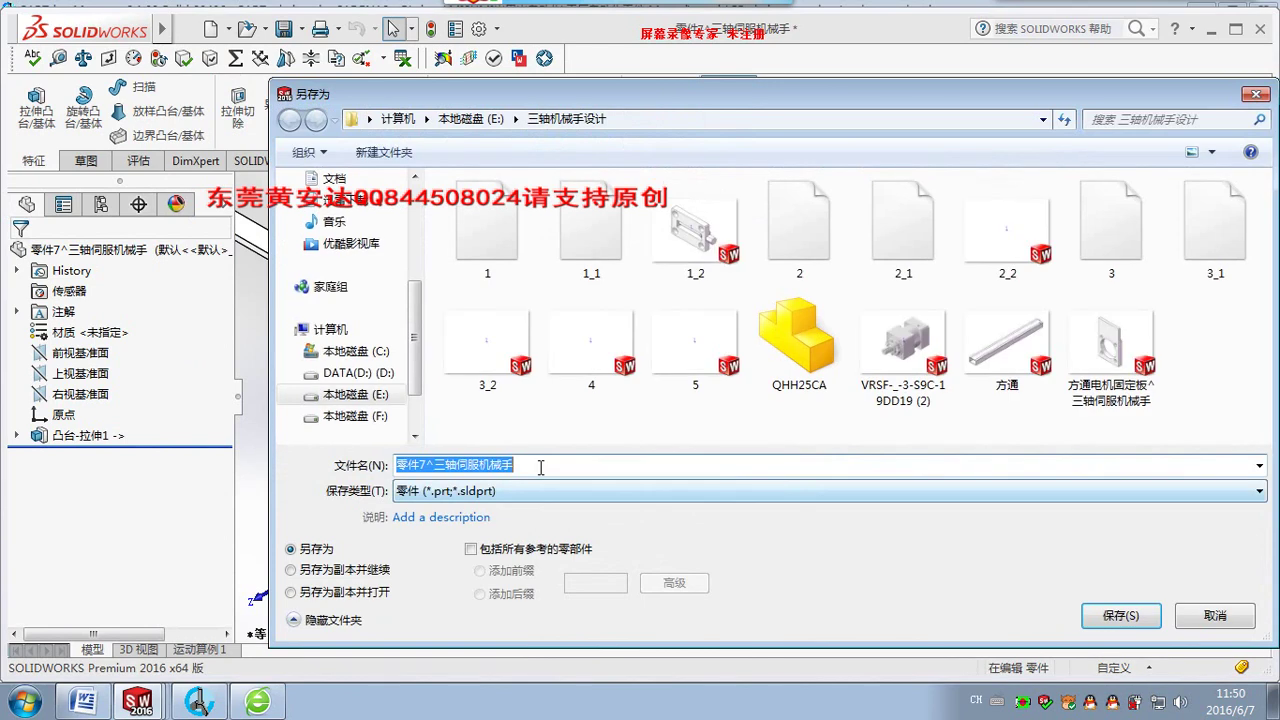
left_click_drag(429, 466, 256, 440)
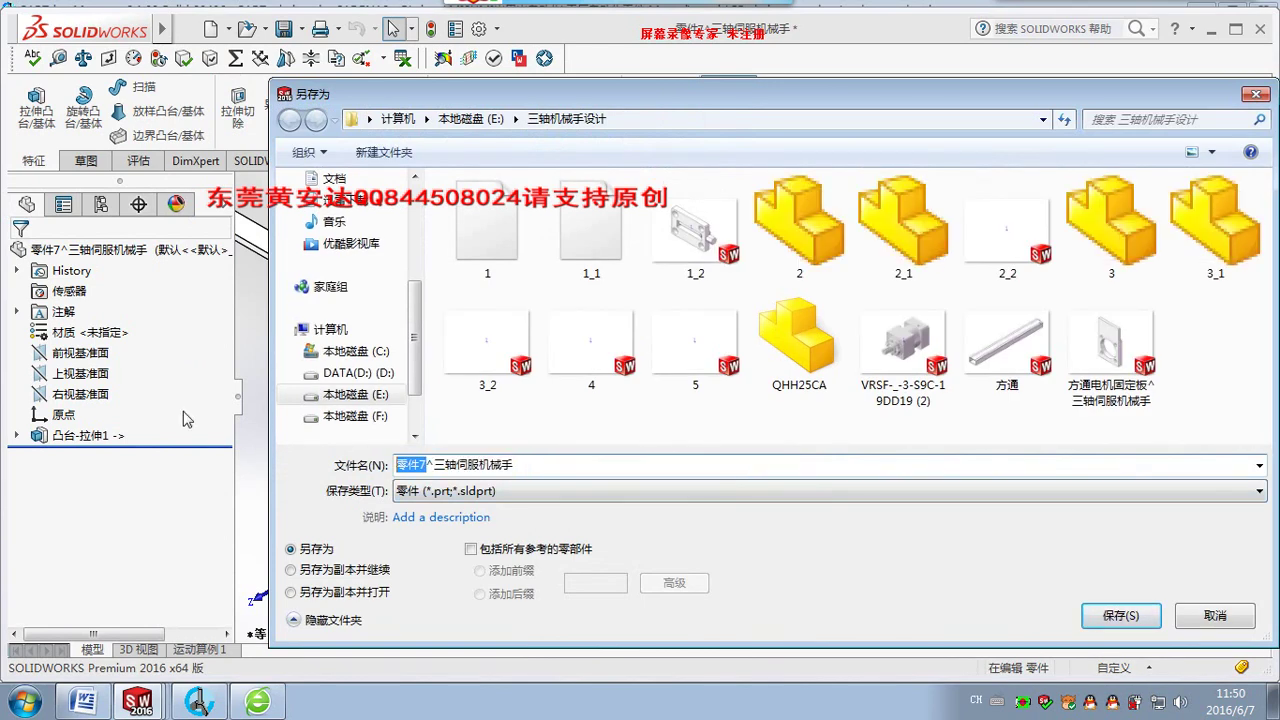
key("ctrl+shift")
type("同步")
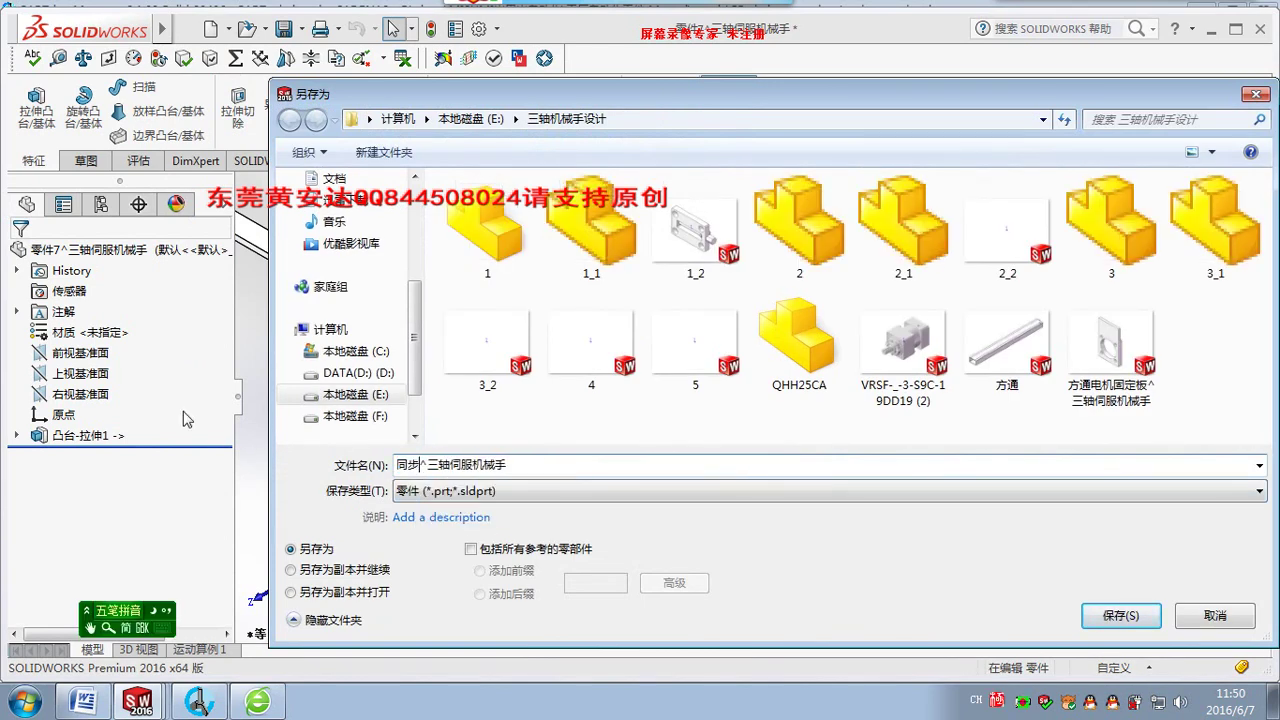
type("带")
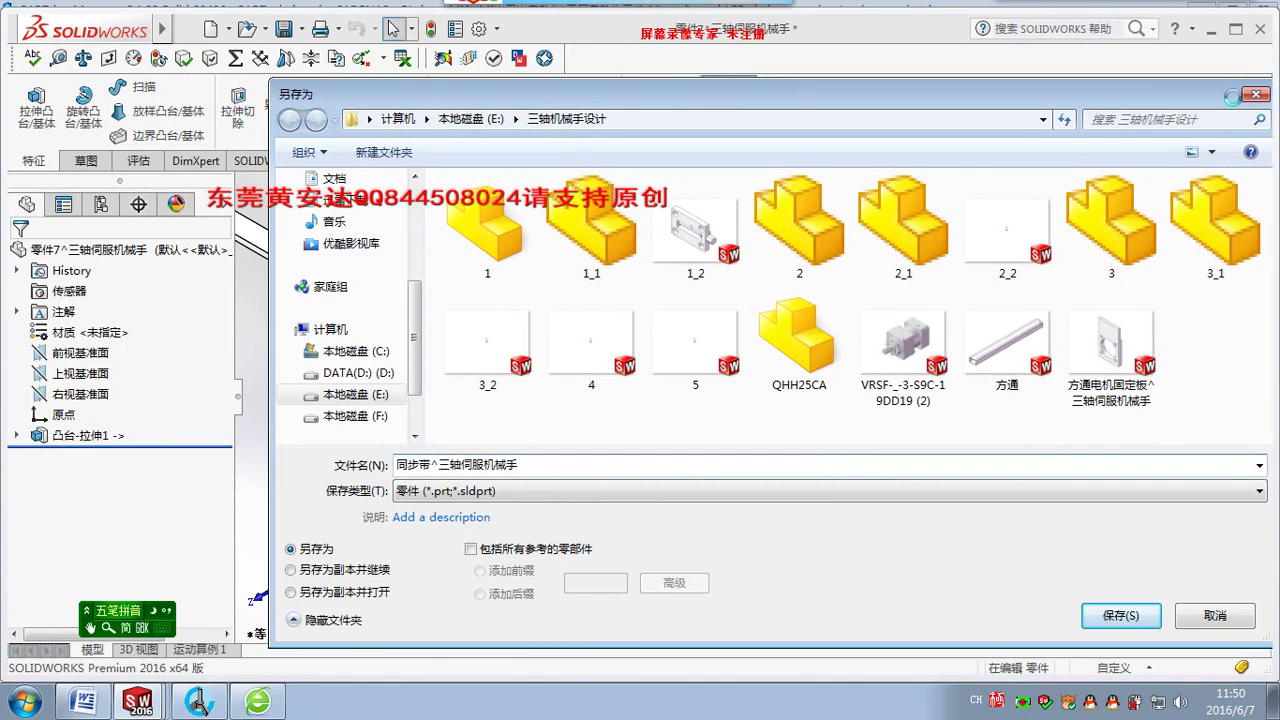
key("Return")
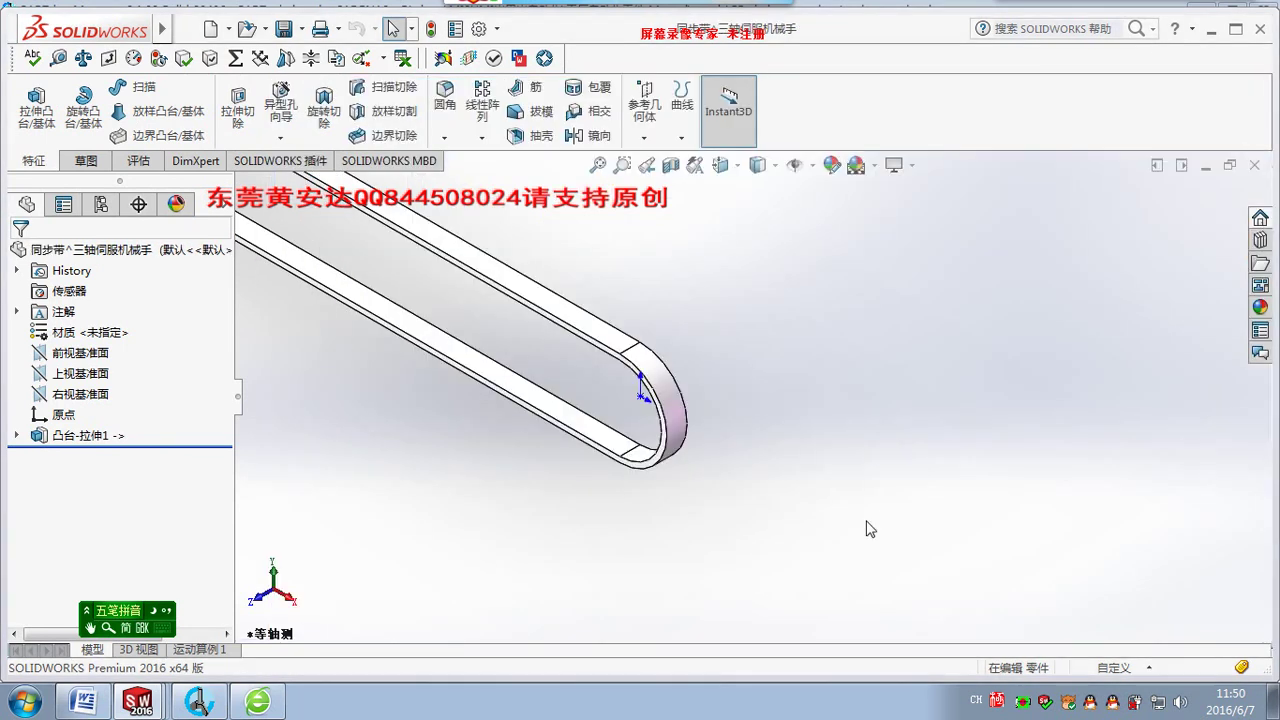
Open and cancel the part appearance editor, then review the belt's applied appearances.
right_click(133, 250)
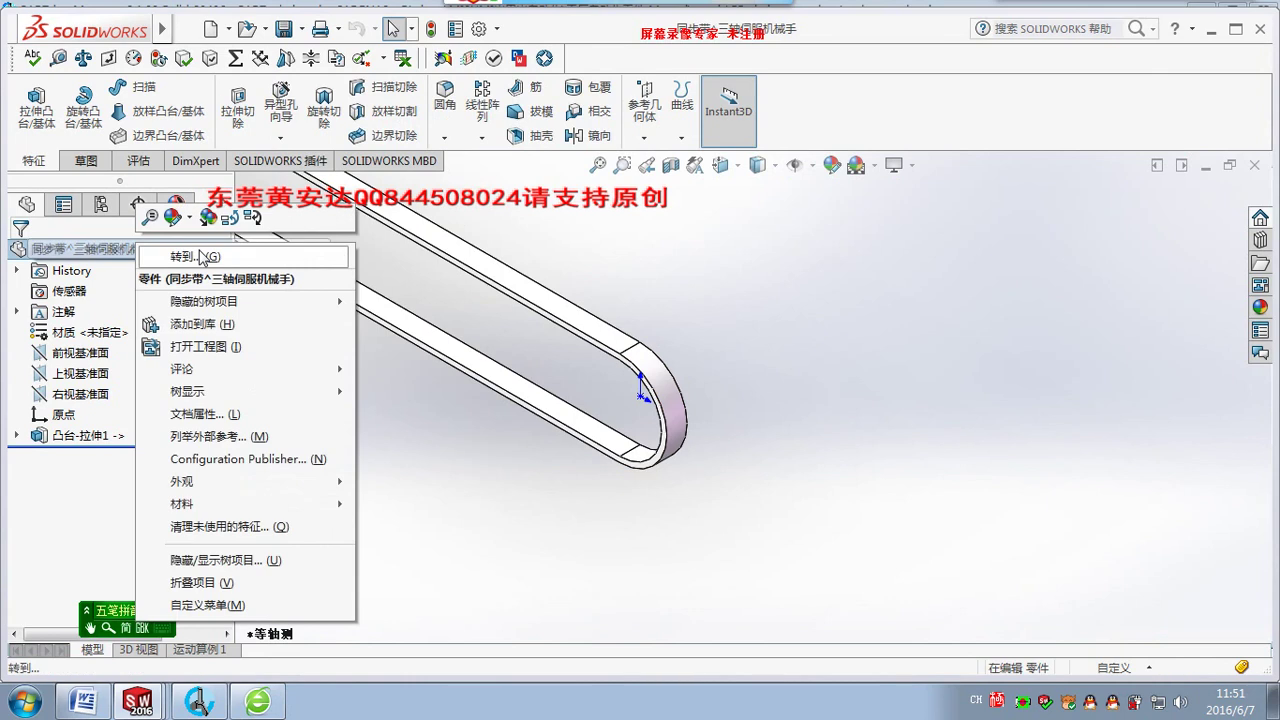
left_click(189, 218)
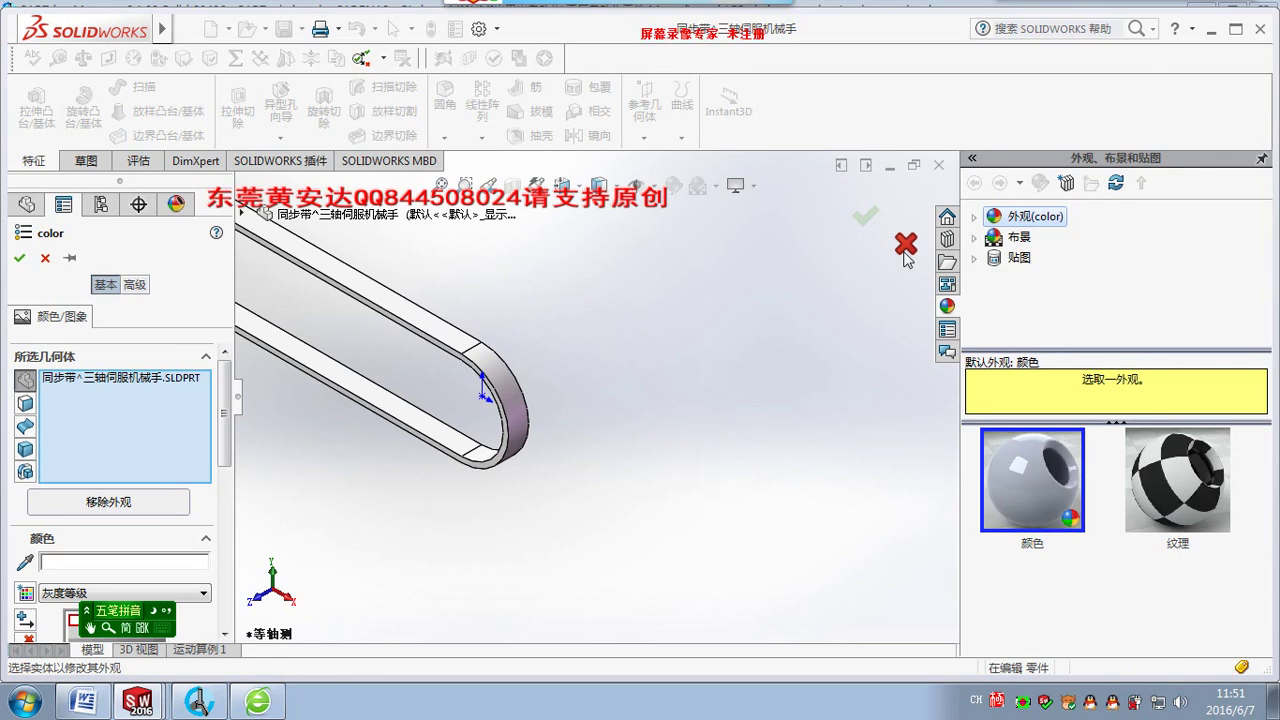
left_click(904, 250)
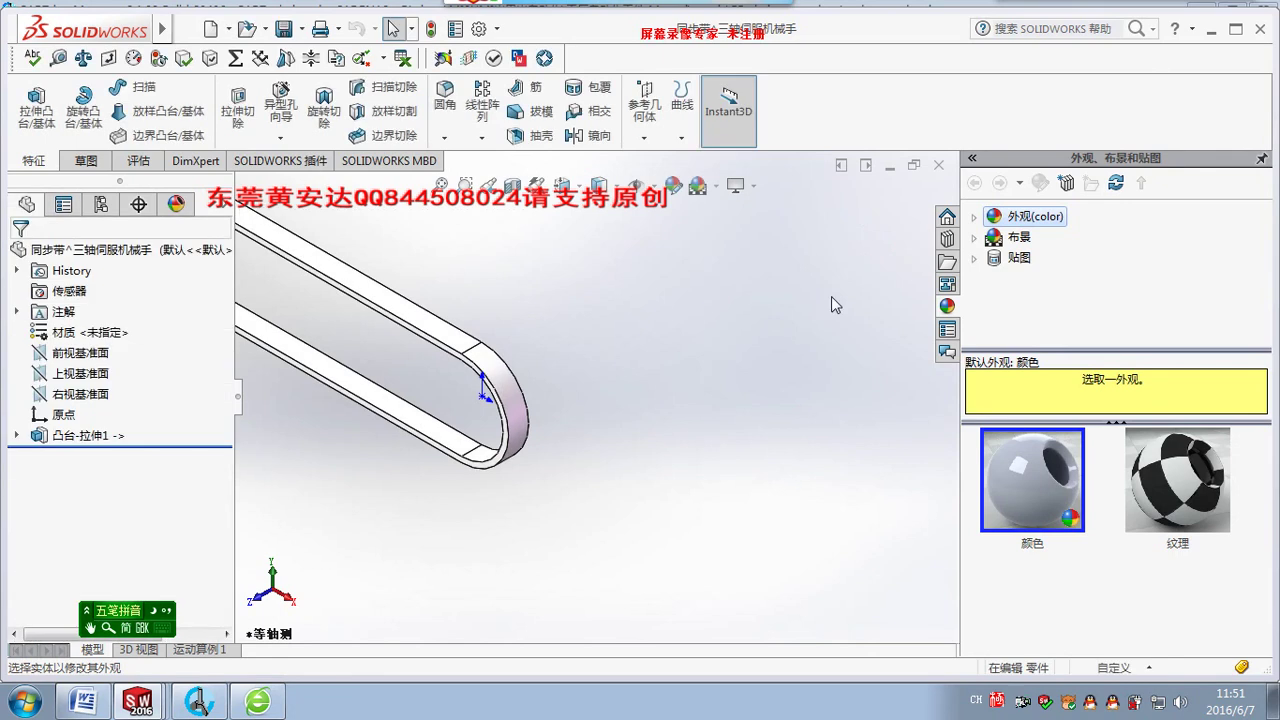
left_click(972, 159)
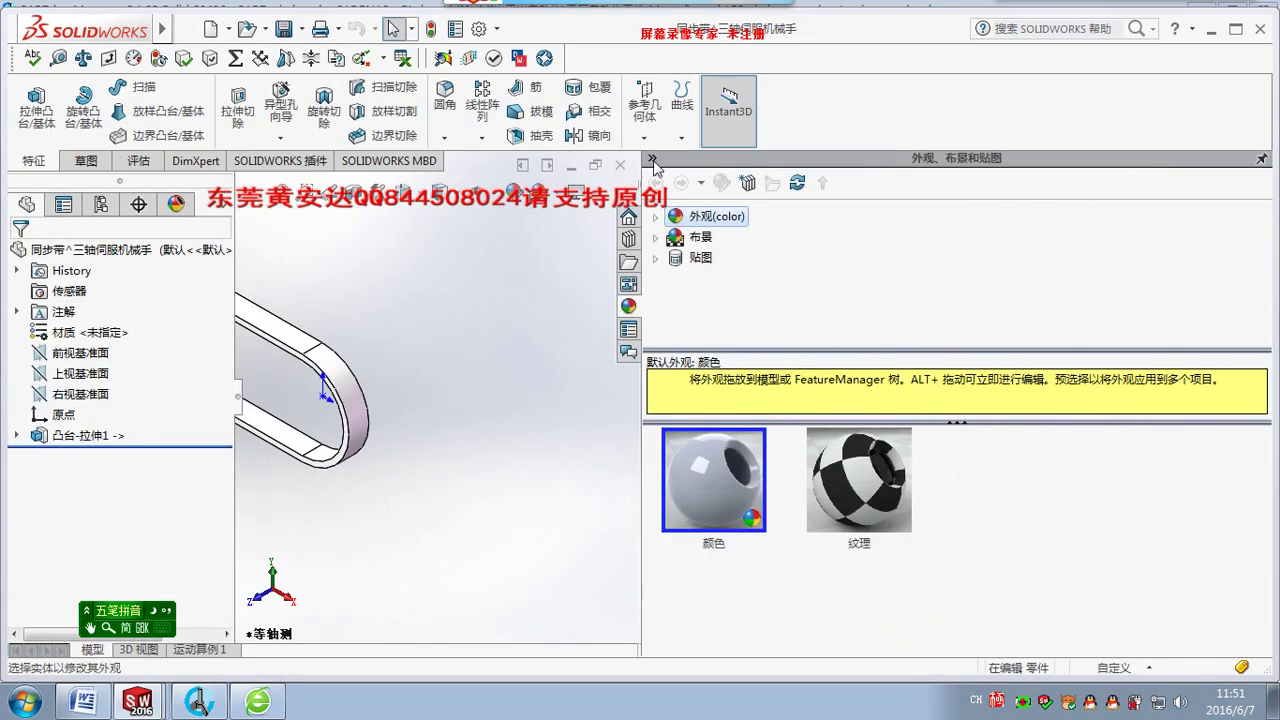
left_click(651, 159)
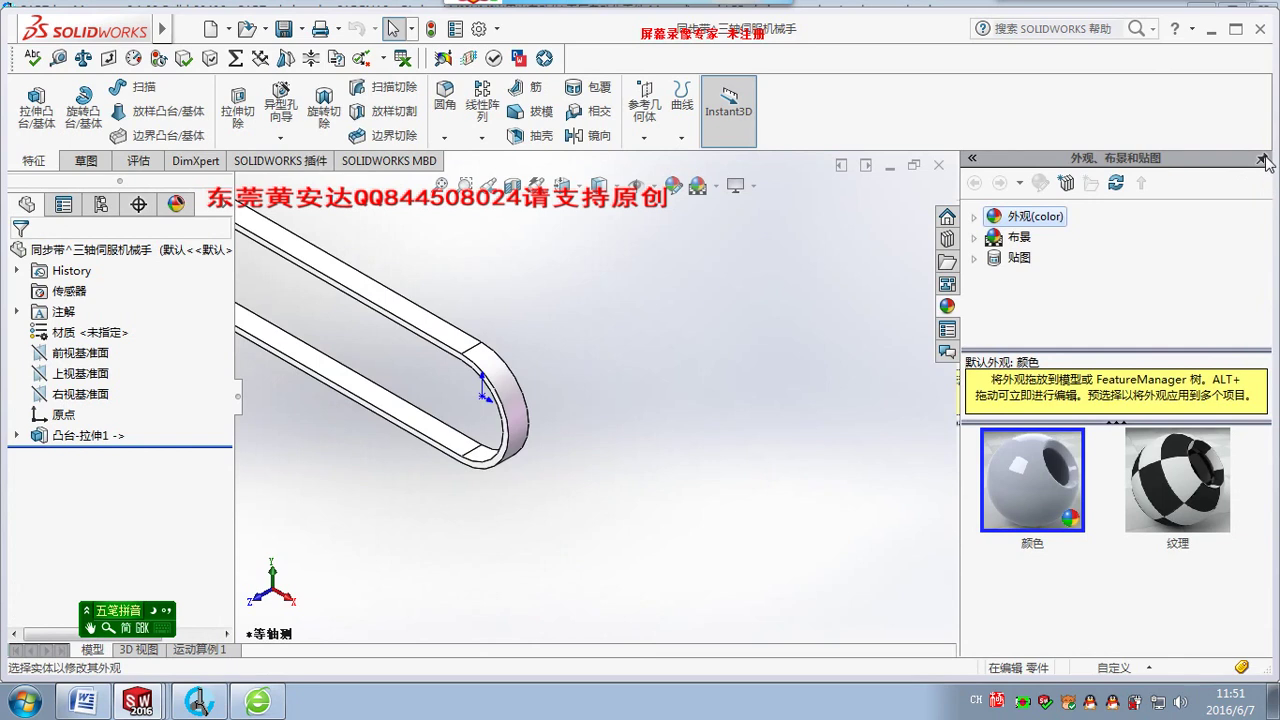
left_click(1263, 160)
left_click(1263, 160)
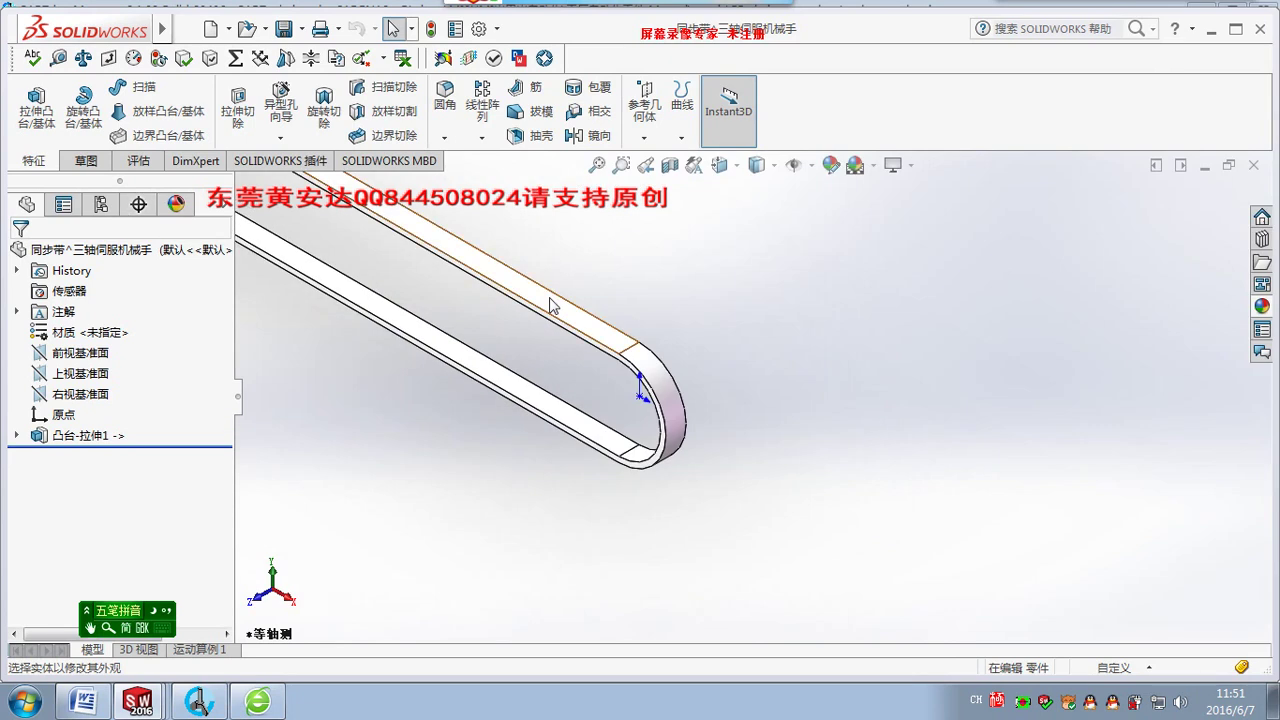
right_click(550, 316)
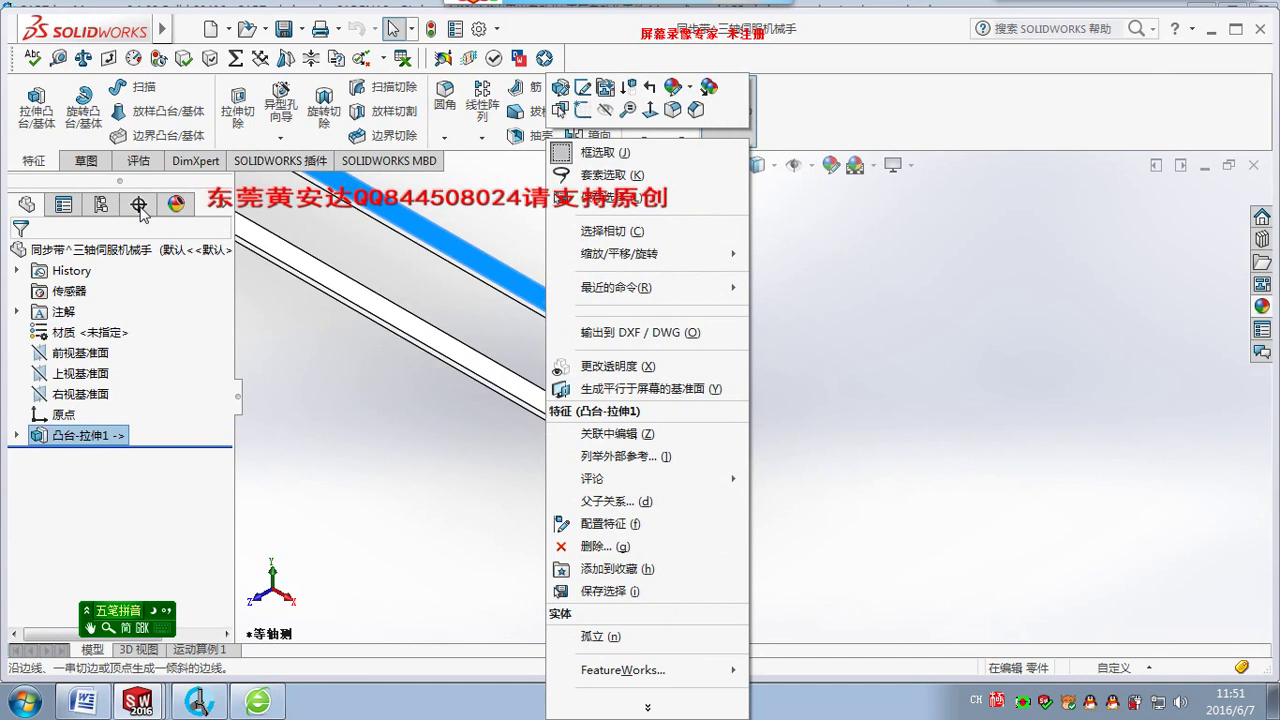
left_click(176, 204)
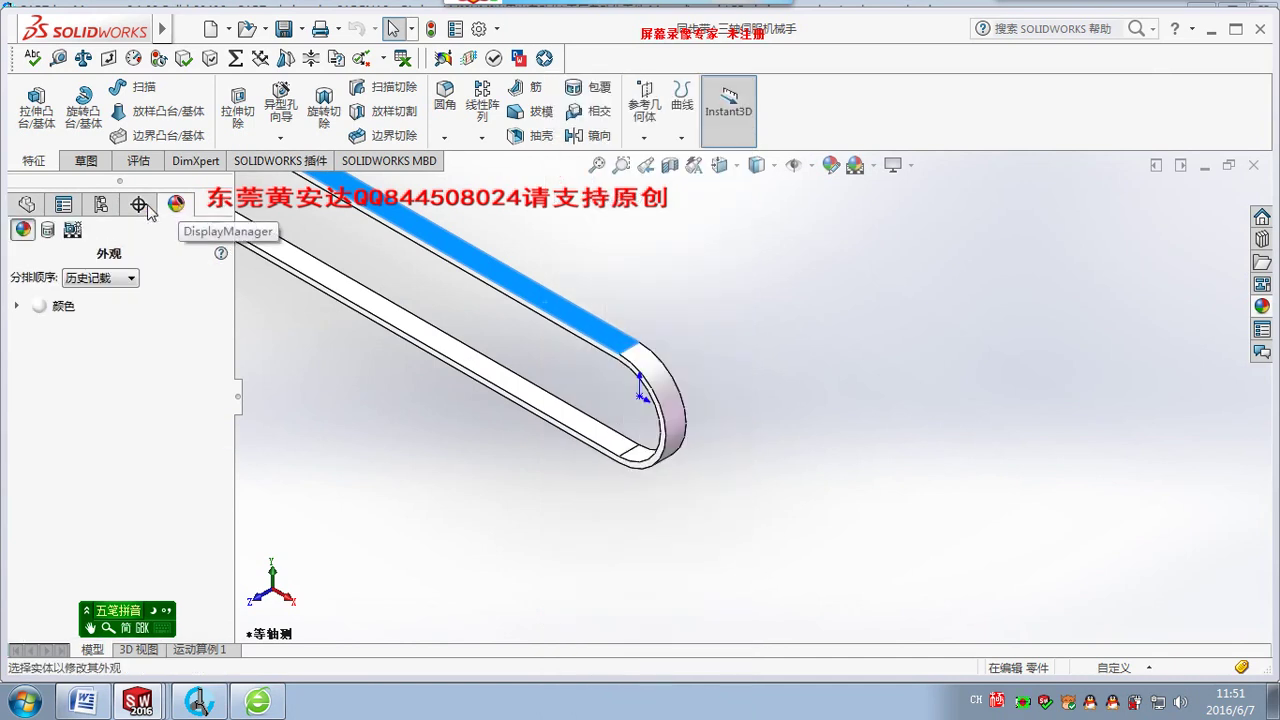
left_click(26, 204)
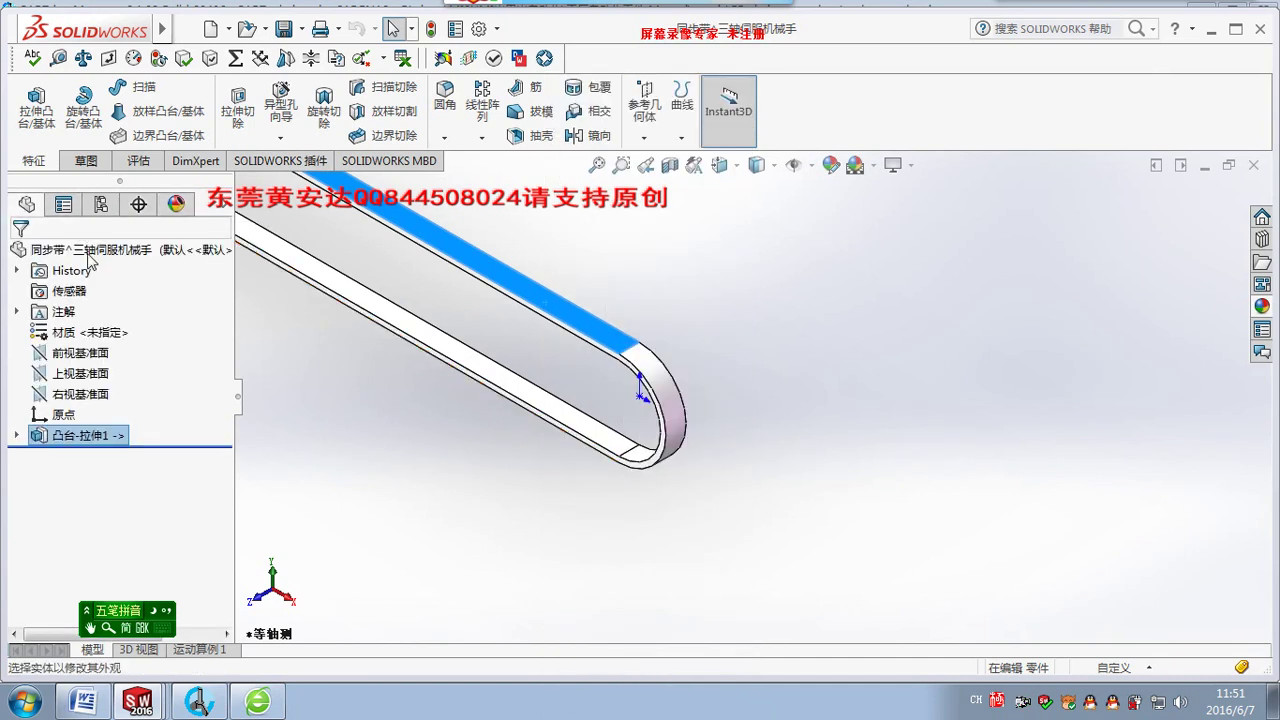
Apply a yellow appearance to the whole belt part and close its window.
right_click(90, 249)
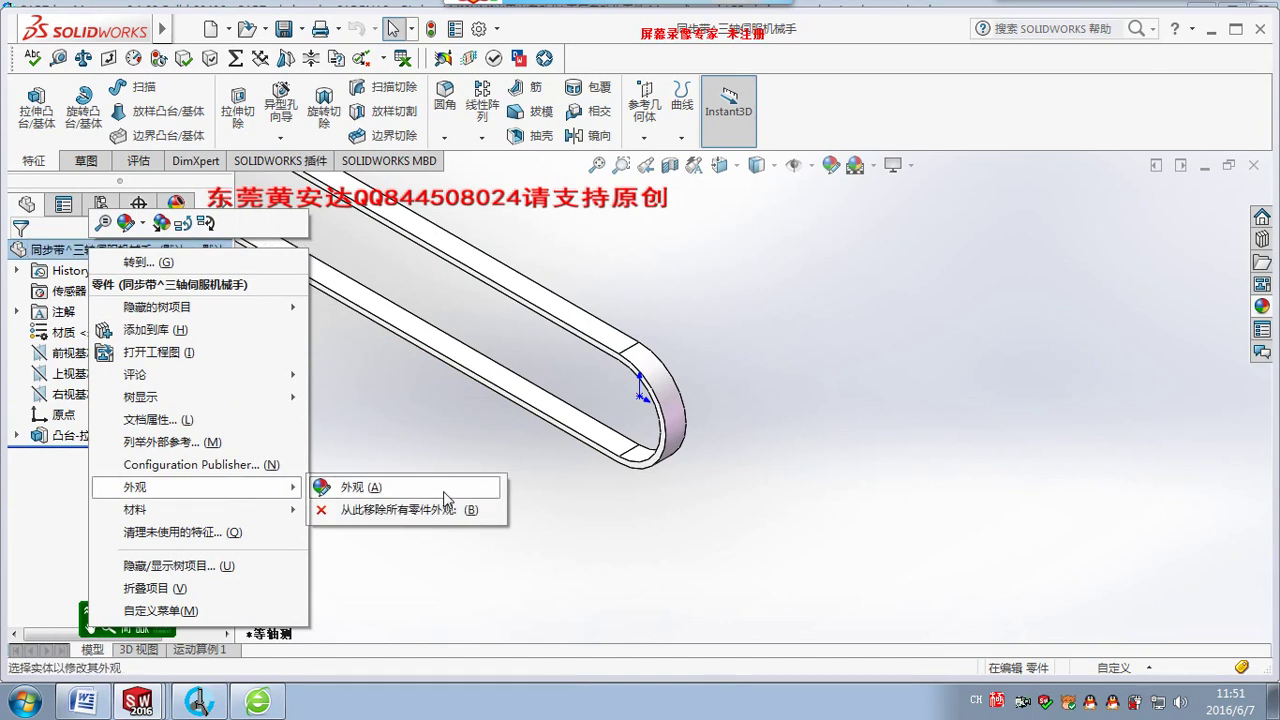
left_click(443, 491)
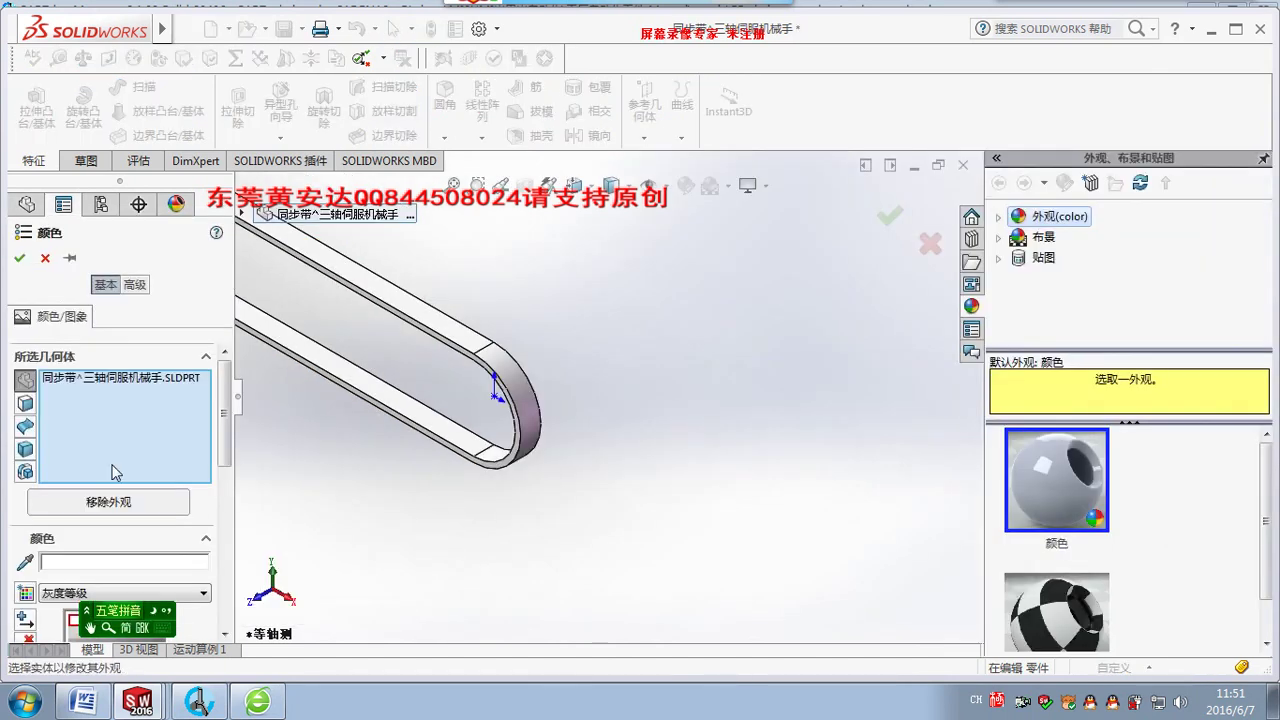
left_click_drag(222, 433, 224, 508)
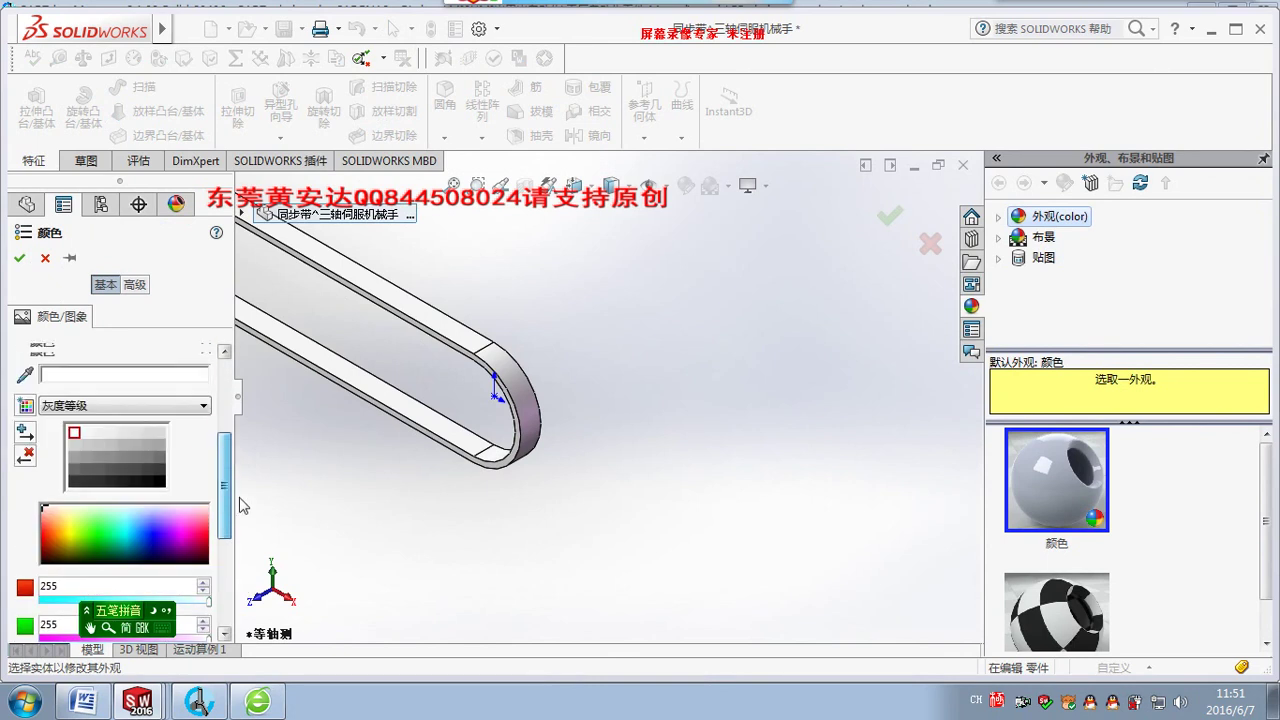
left_click(46, 520)
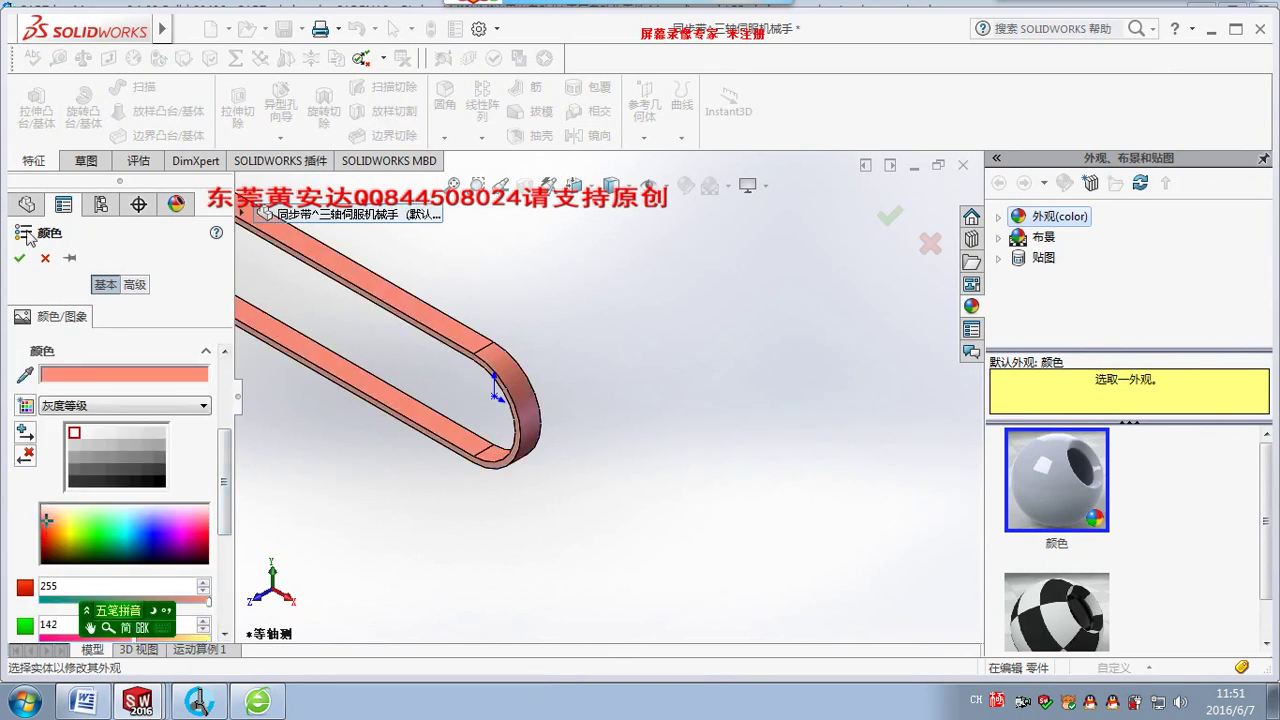
left_click(64, 527)
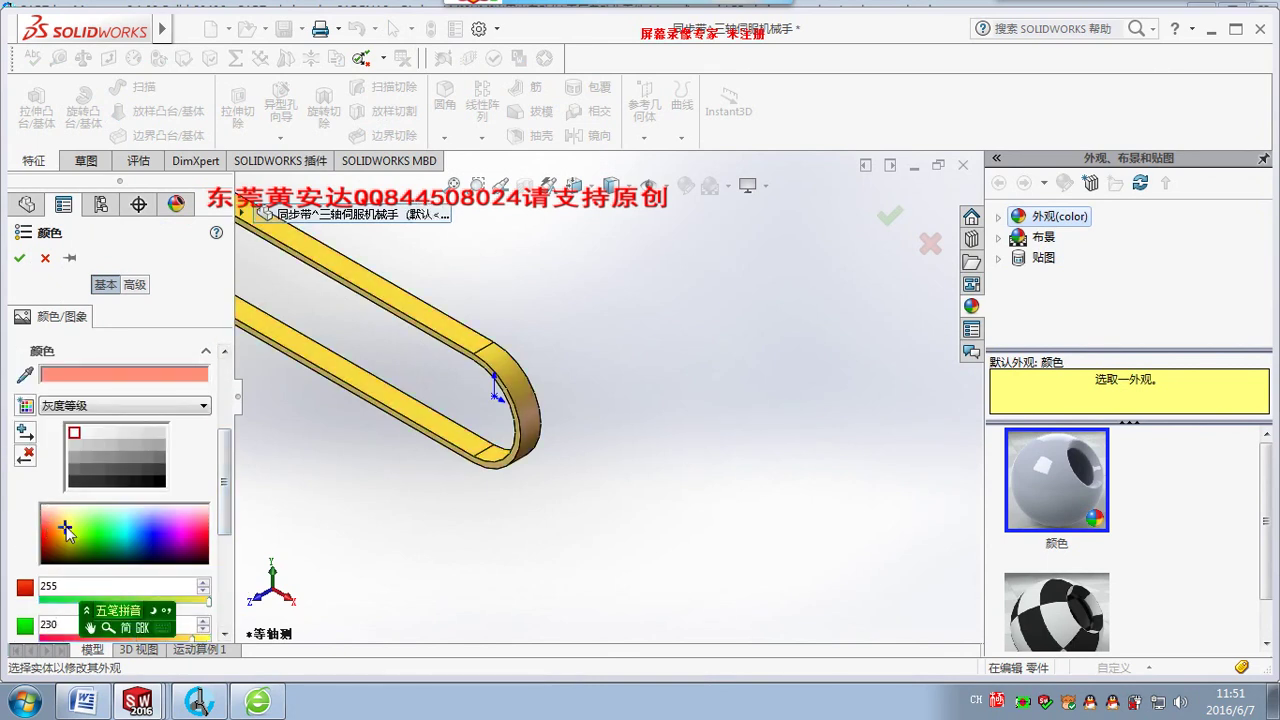
left_click(17, 259)
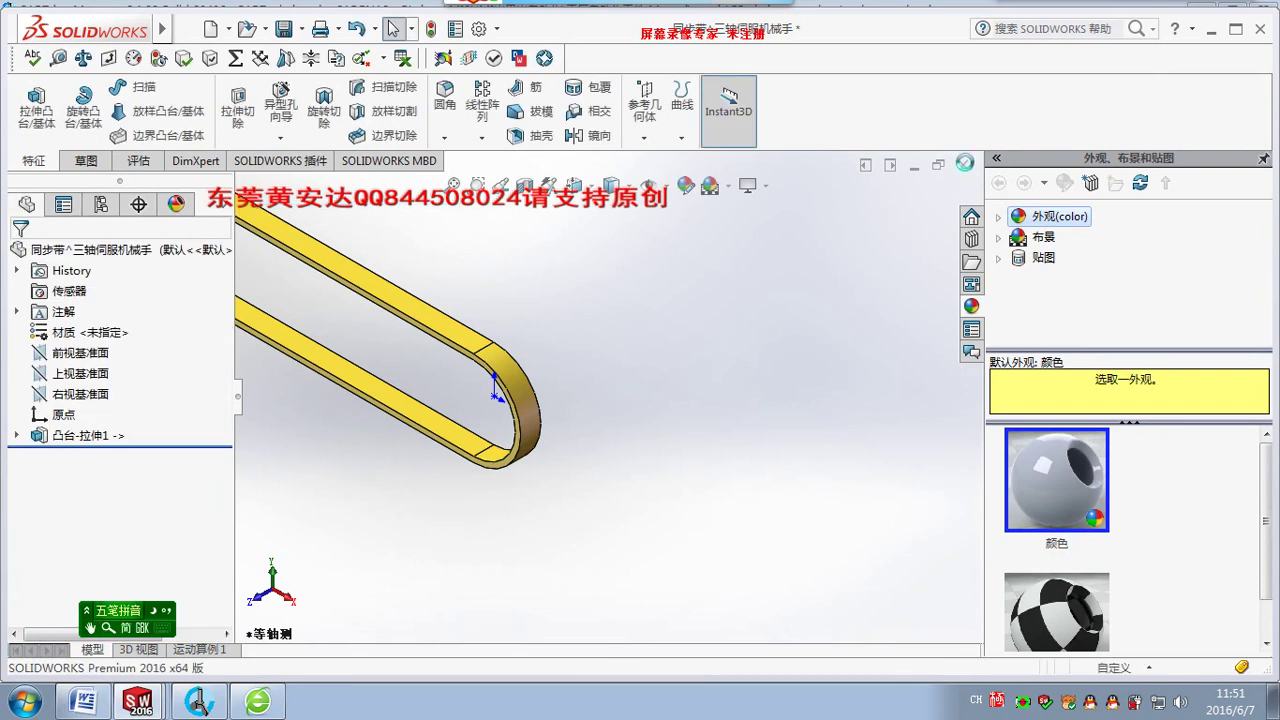
left_click(964, 163)
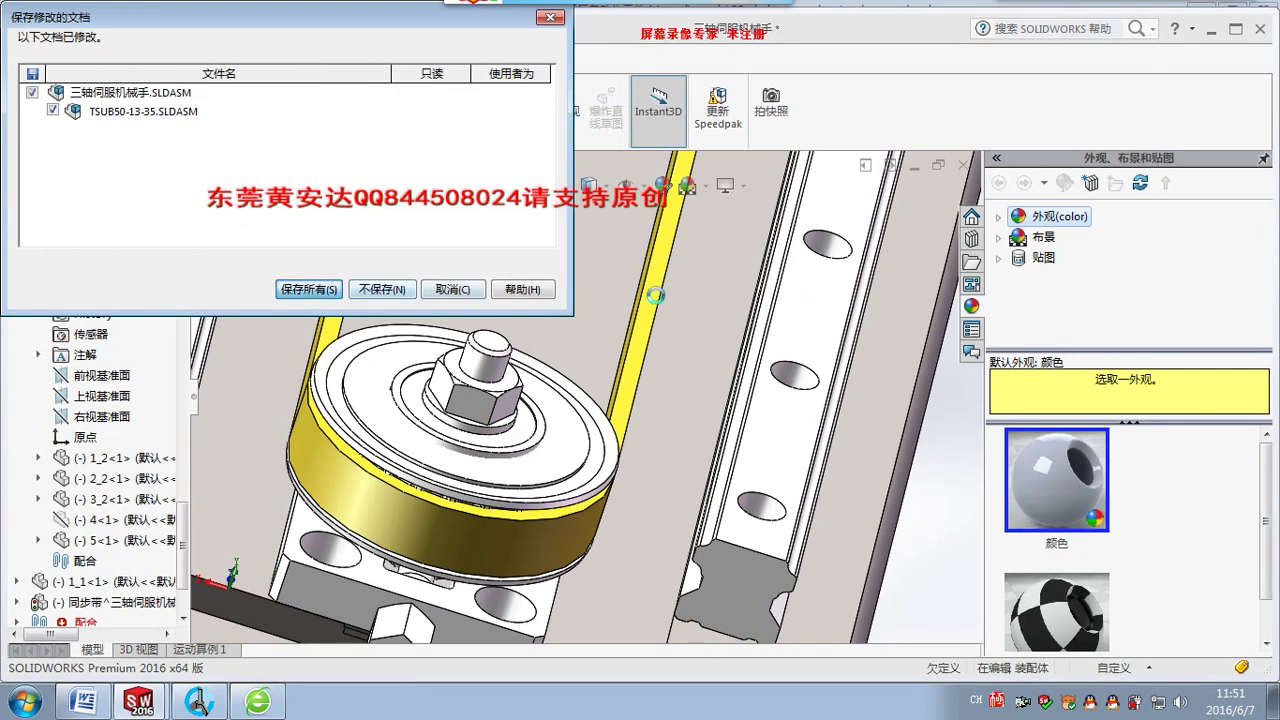
Save all with rebuild, close TSUB50-13-35, and reopen 三轴伺服机械手 from recent files.
left_click(310, 289)
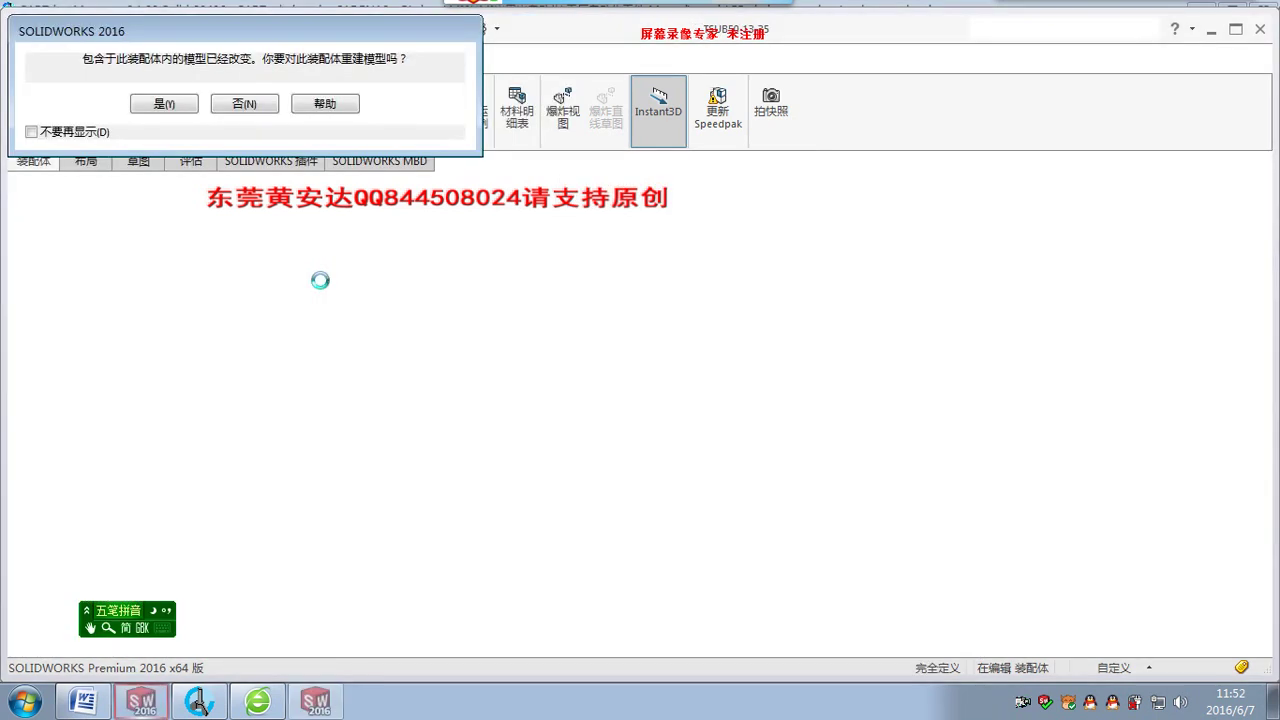
left_click(175, 110)
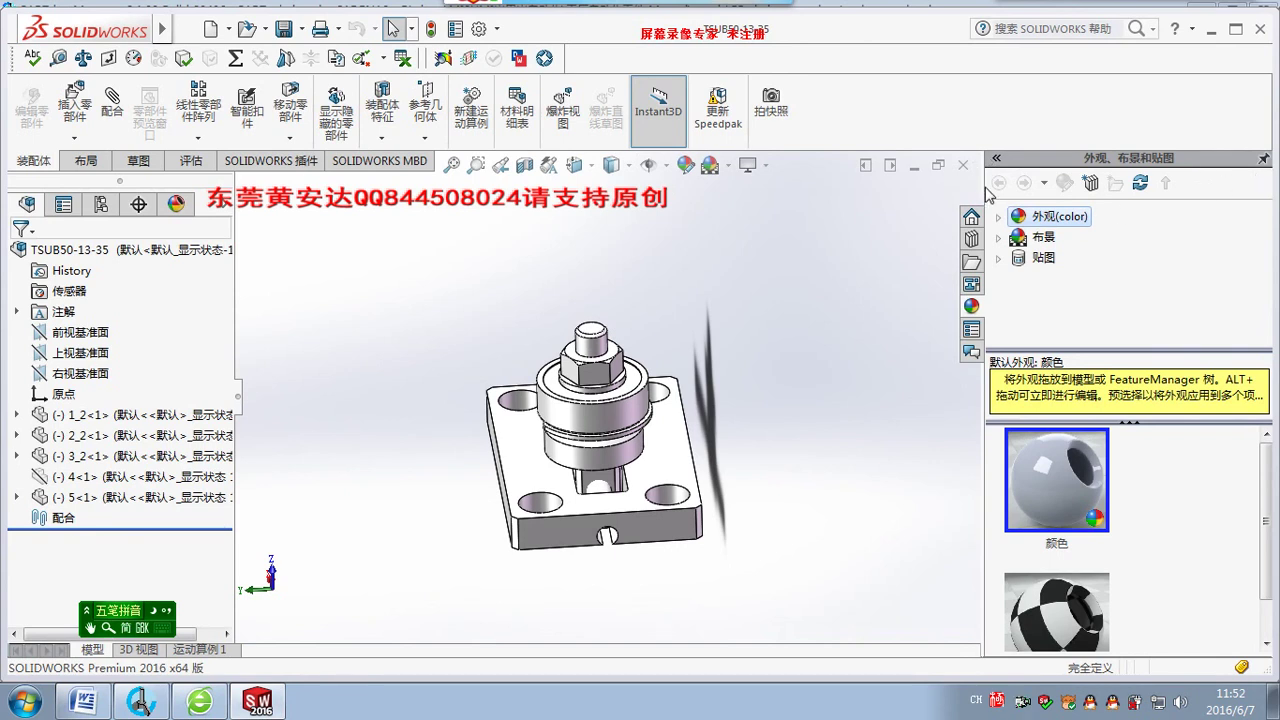
left_click(1263, 158)
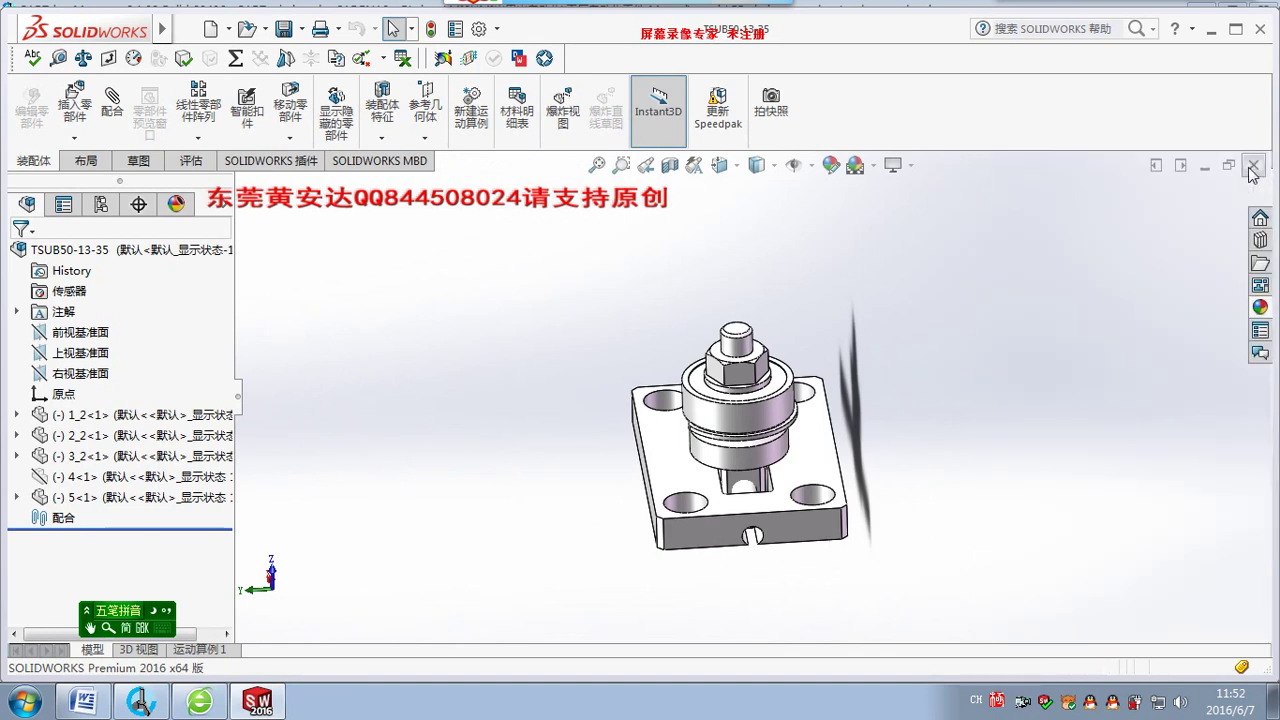
left_click(1254, 176)
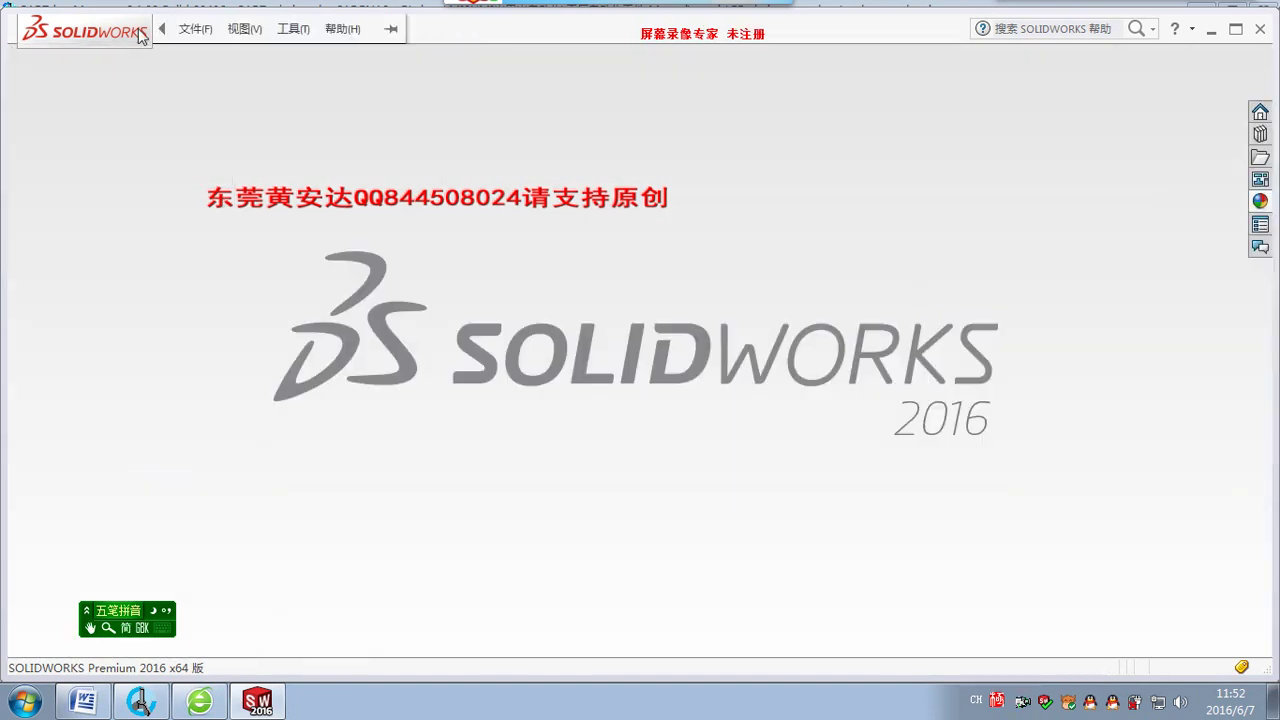
left_click(195, 28)
mouse_move(255, 112)
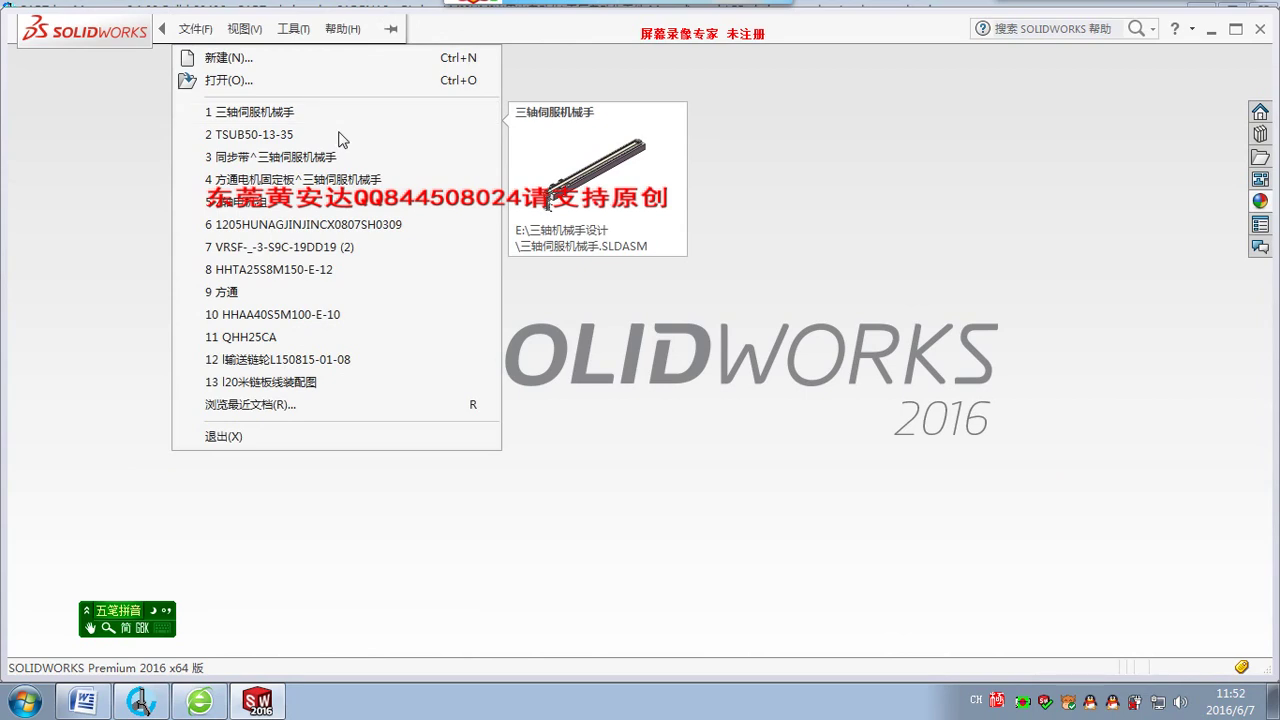
left_click(296, 119)
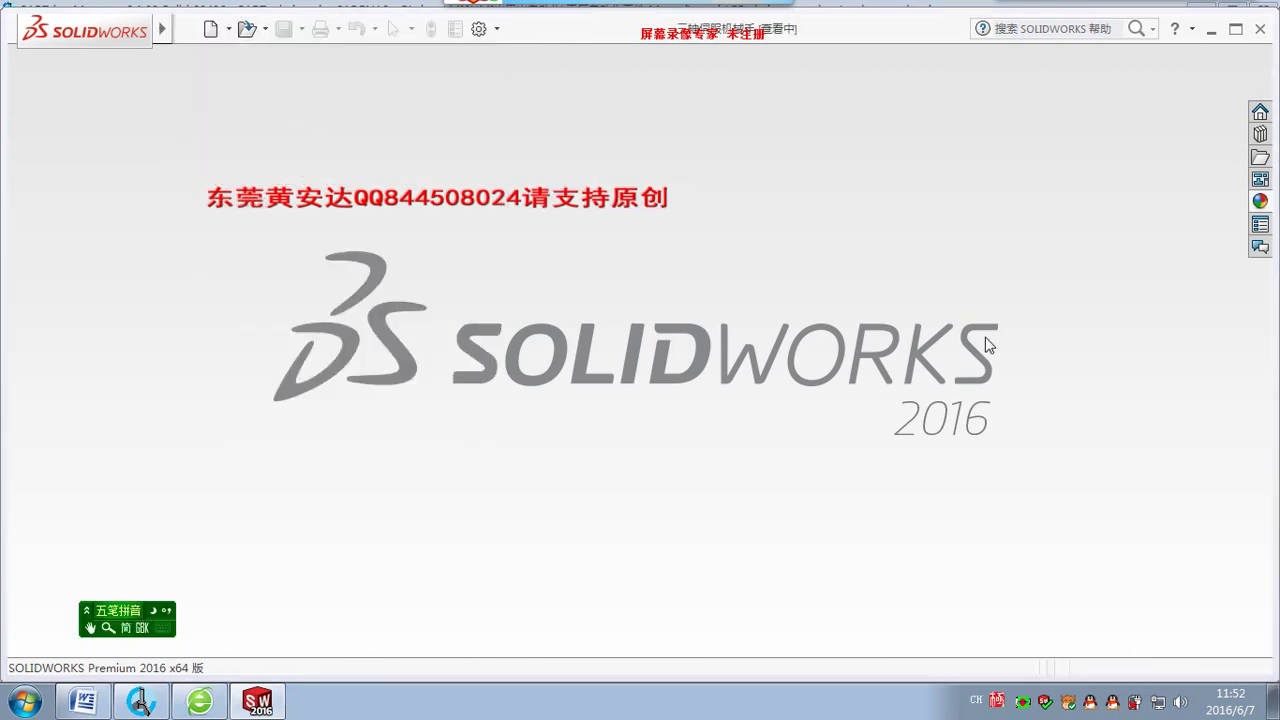
Load 三轴伺服机械手 with Don't Rebuild, viewing the beam's motor end from the side.
scroll(688, 330, "up", 3)
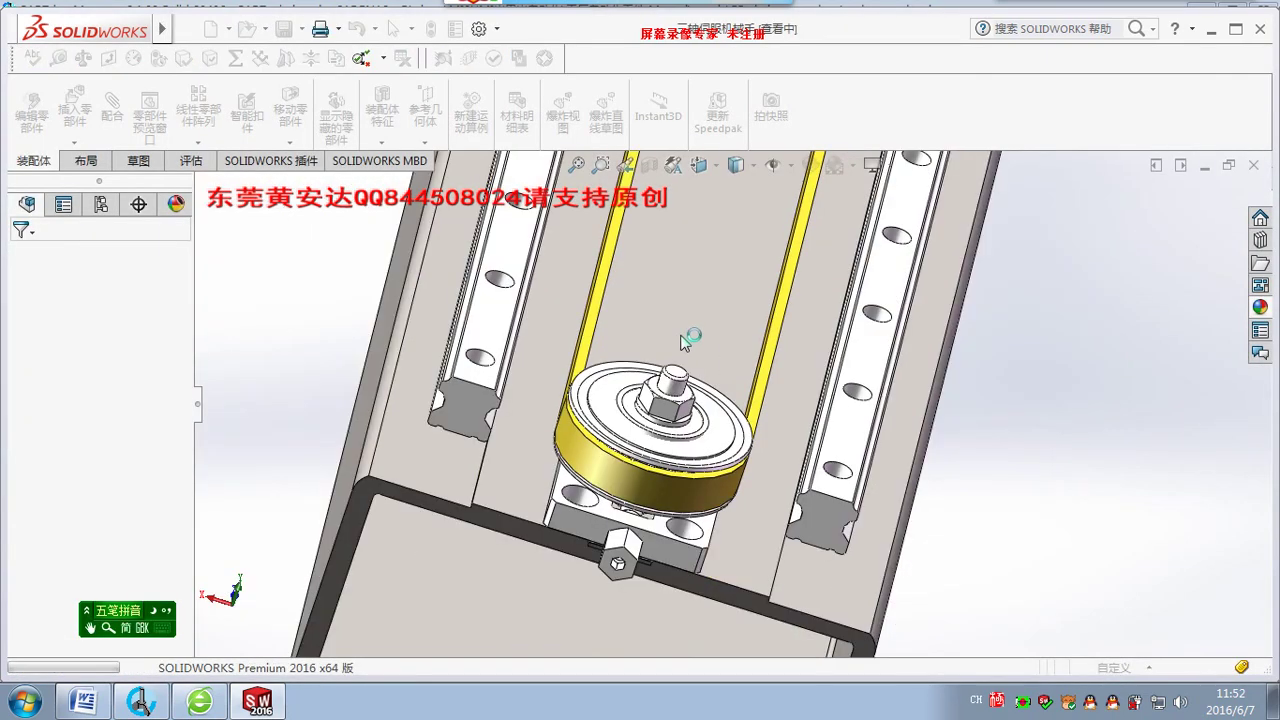
scroll(688, 330, "up", 2)
scroll(688, 330, "up", 3)
scroll(688, 330, "up", 2)
scroll(703, 378, "down", 2)
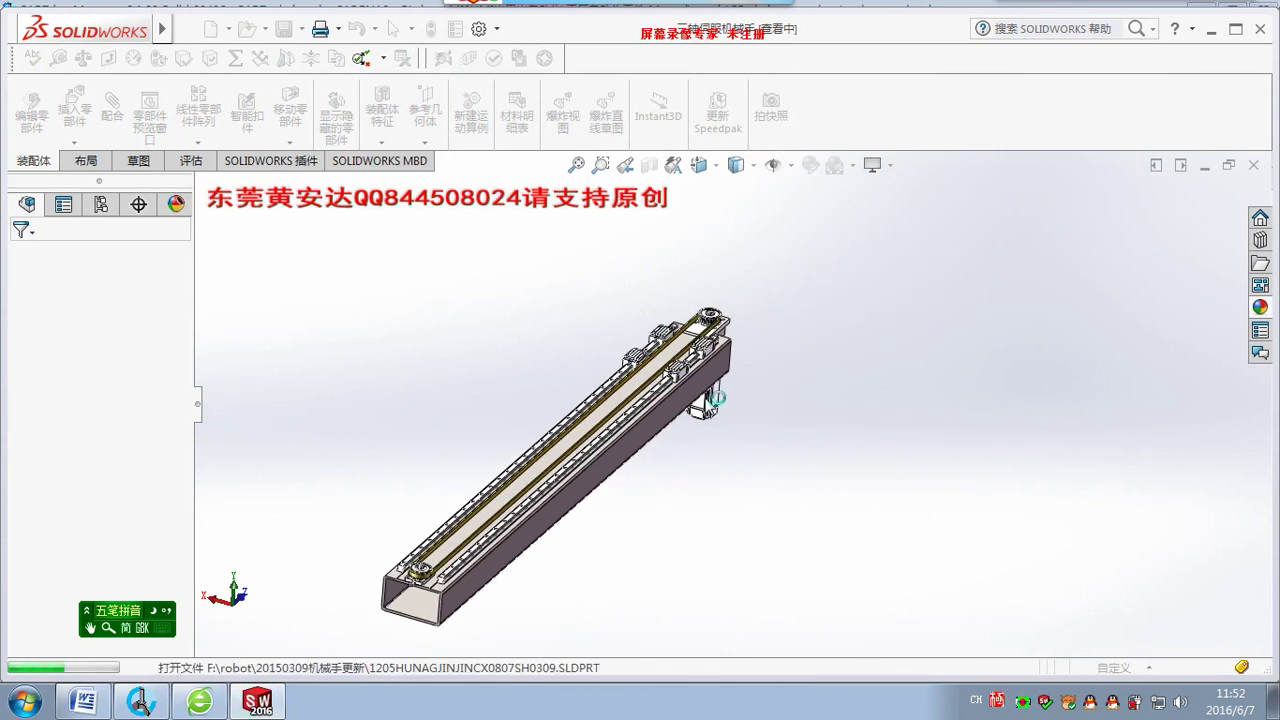
scroll(703, 378, "down", 2)
mouse_move(703, 378)
middle_mouse_down()
mouse_move(1000, 329)
mouse_move(971, 400)
middle_mouse_up()
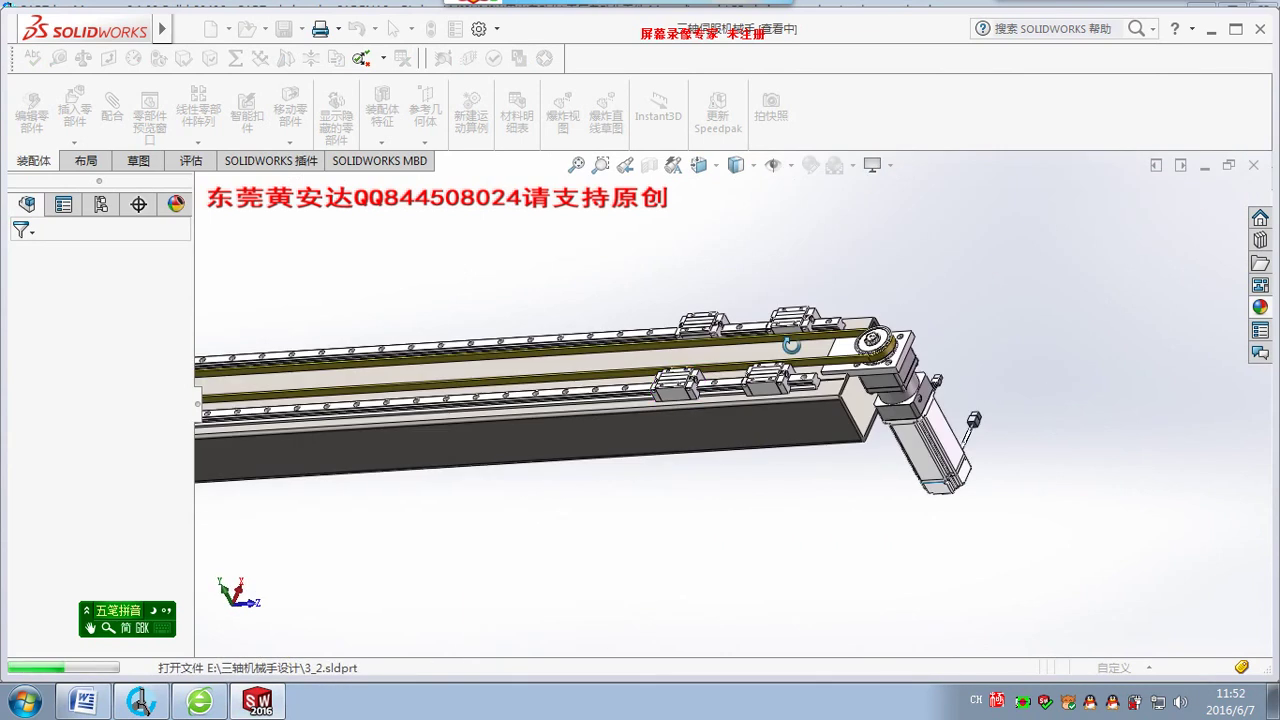
scroll(686, 348, "down", 2)
scroll(686, 348, "down", 2)
scroll(687, 330, "down", 2)
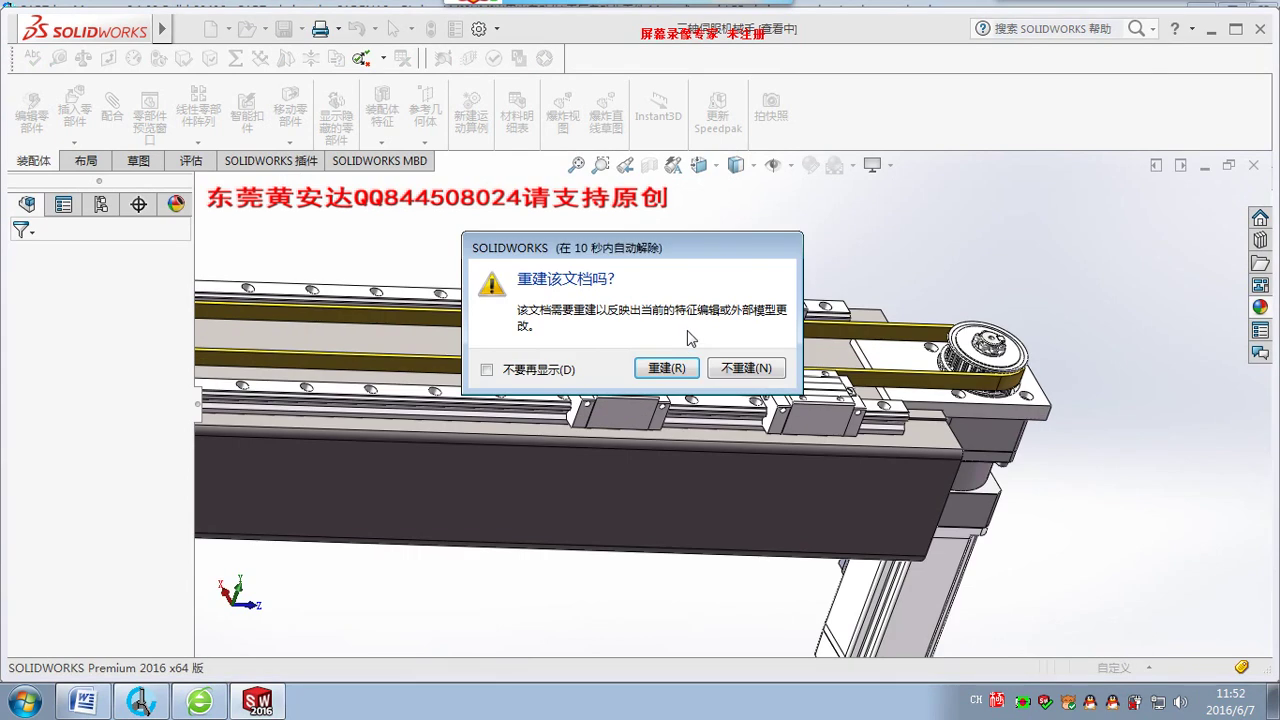
left_click(777, 372)
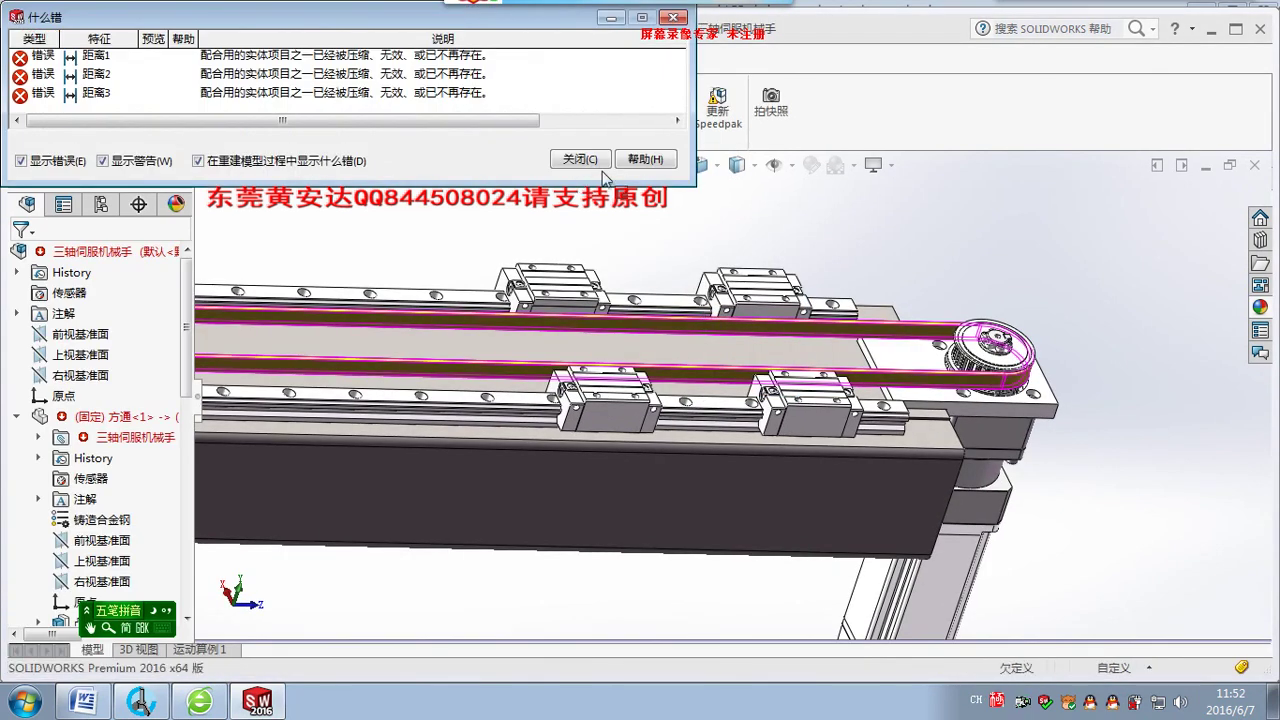
Insert a new in-context part sketched on the QHH25CA carriage's top face, viewed Normal To.
left_click(581, 160)
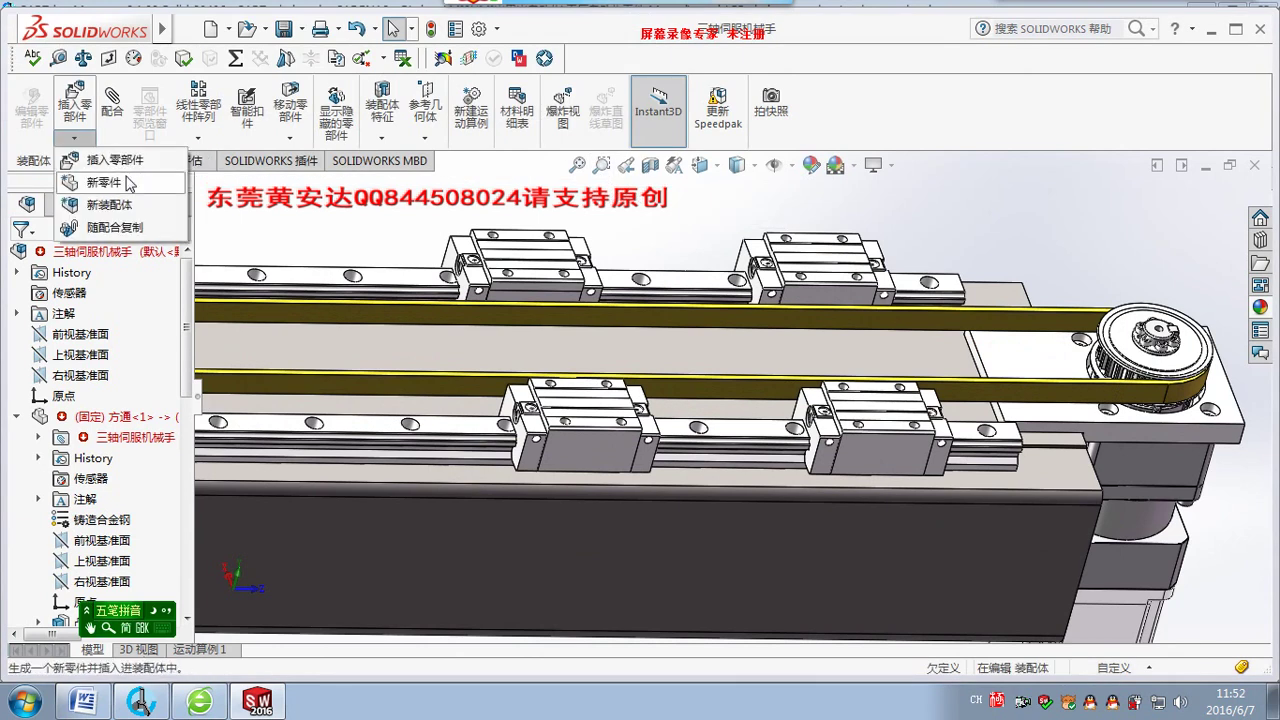
left_click(104, 182)
scroll(792, 260, "down", 2)
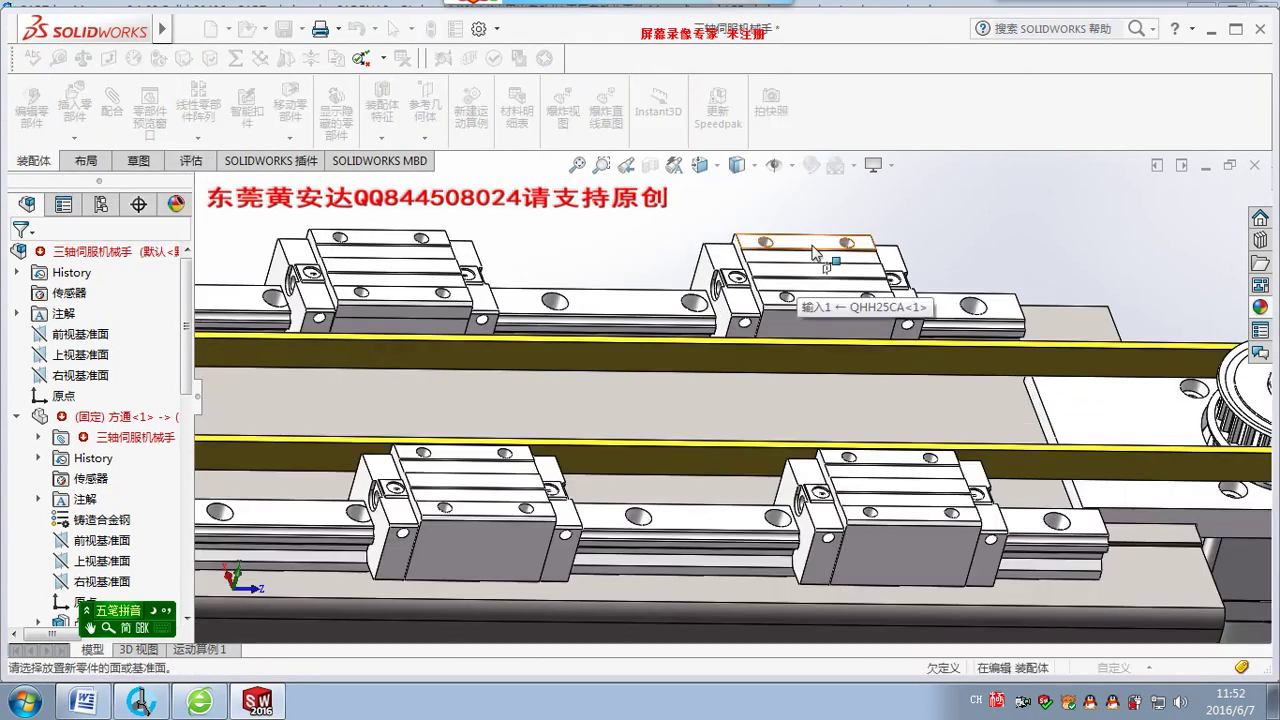
left_click(812, 248)
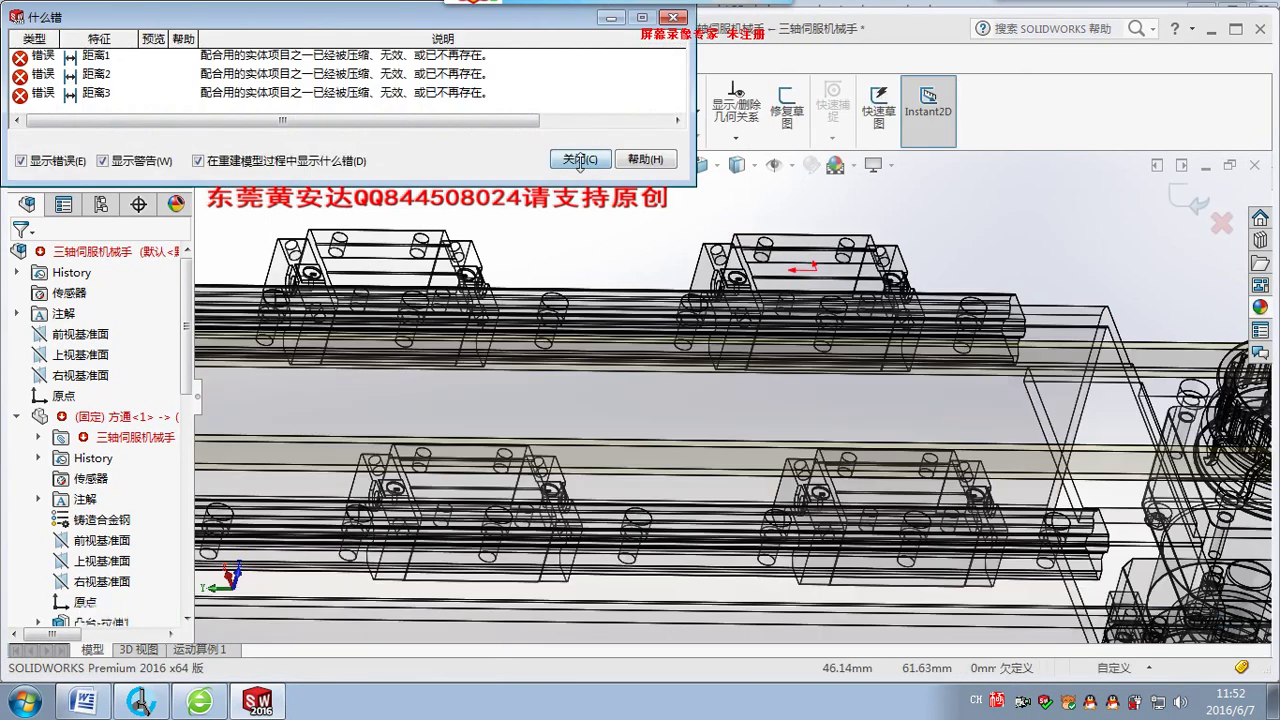
left_click(574, 157)
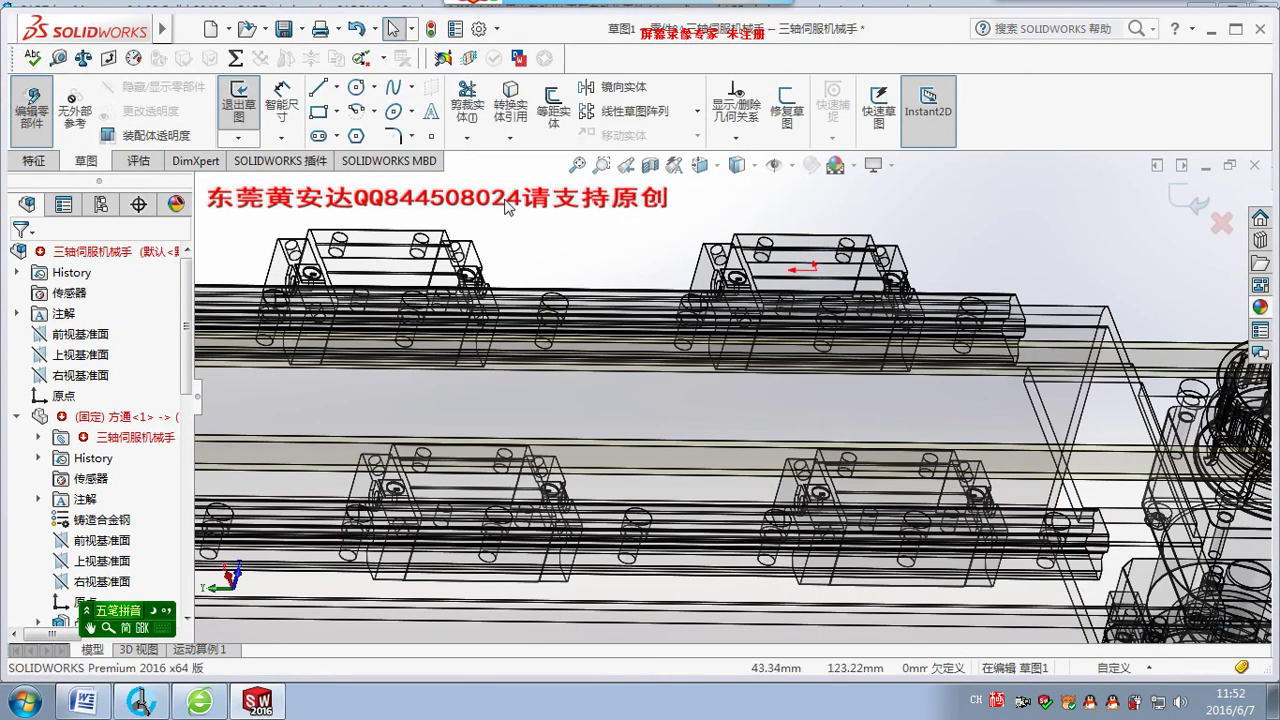
key("ctrl+8")
Draw a rectangle enclosing the four slide carriages.
scroll(738, 545, "down", 2)
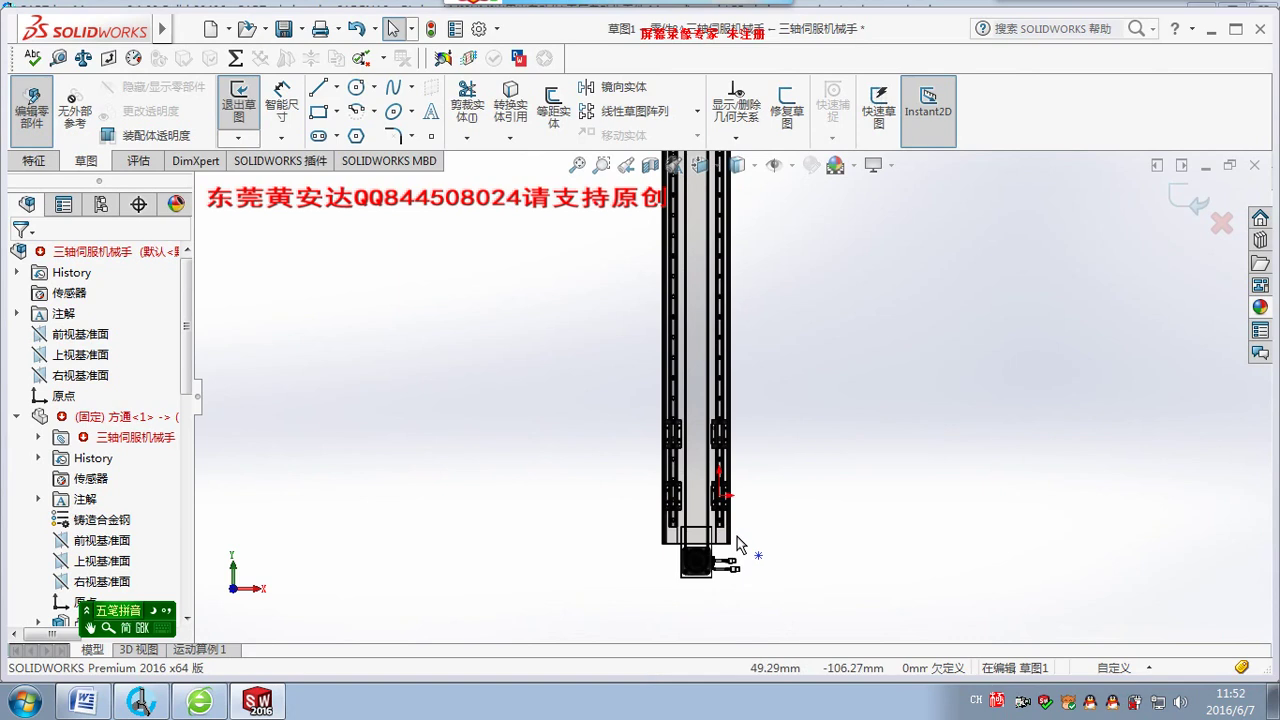
scroll(689, 396, "down", 3)
scroll(690, 396, "down", 3)
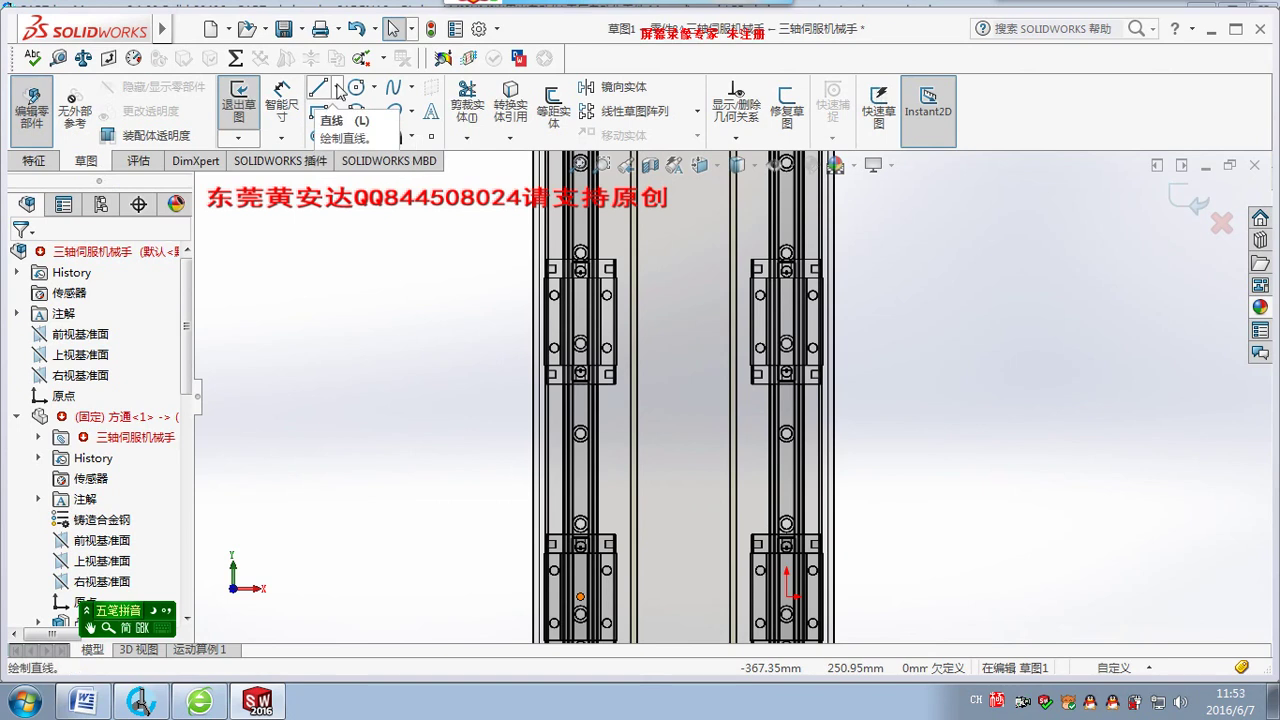
left_click(319, 111)
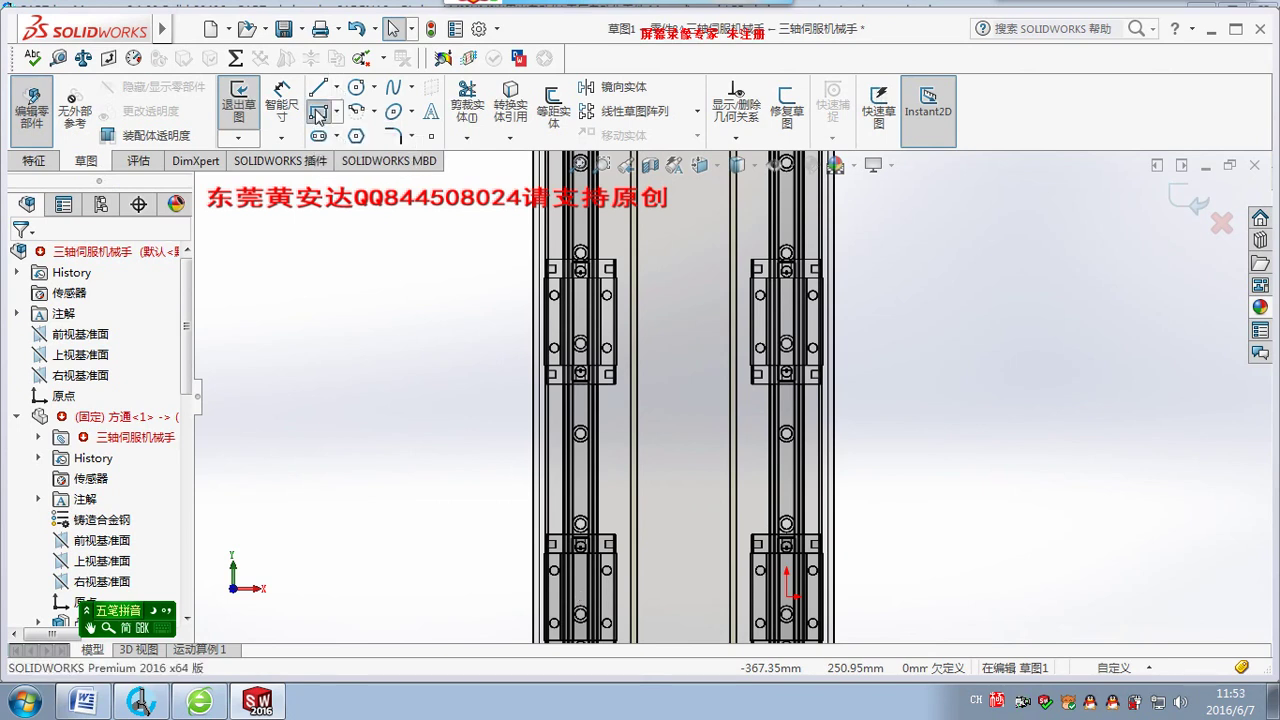
left_click(367, 243)
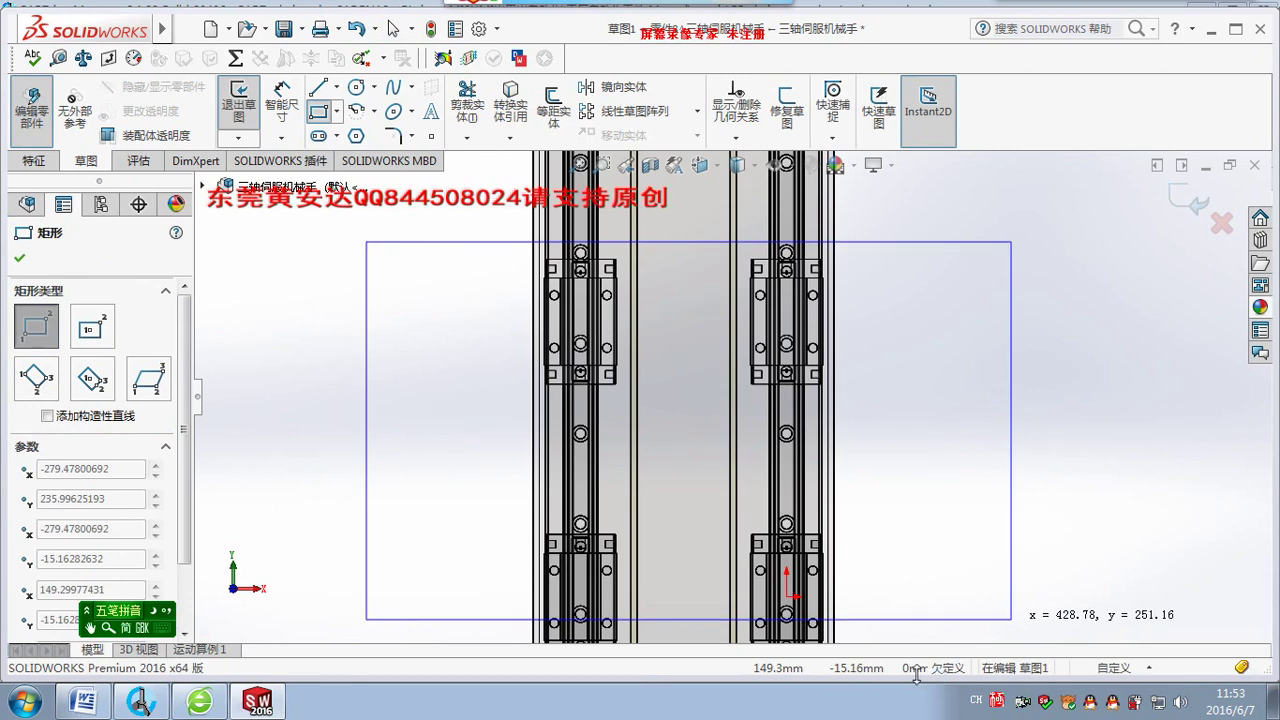
left_click(929, 622)
scroll(883, 441, "up", 2)
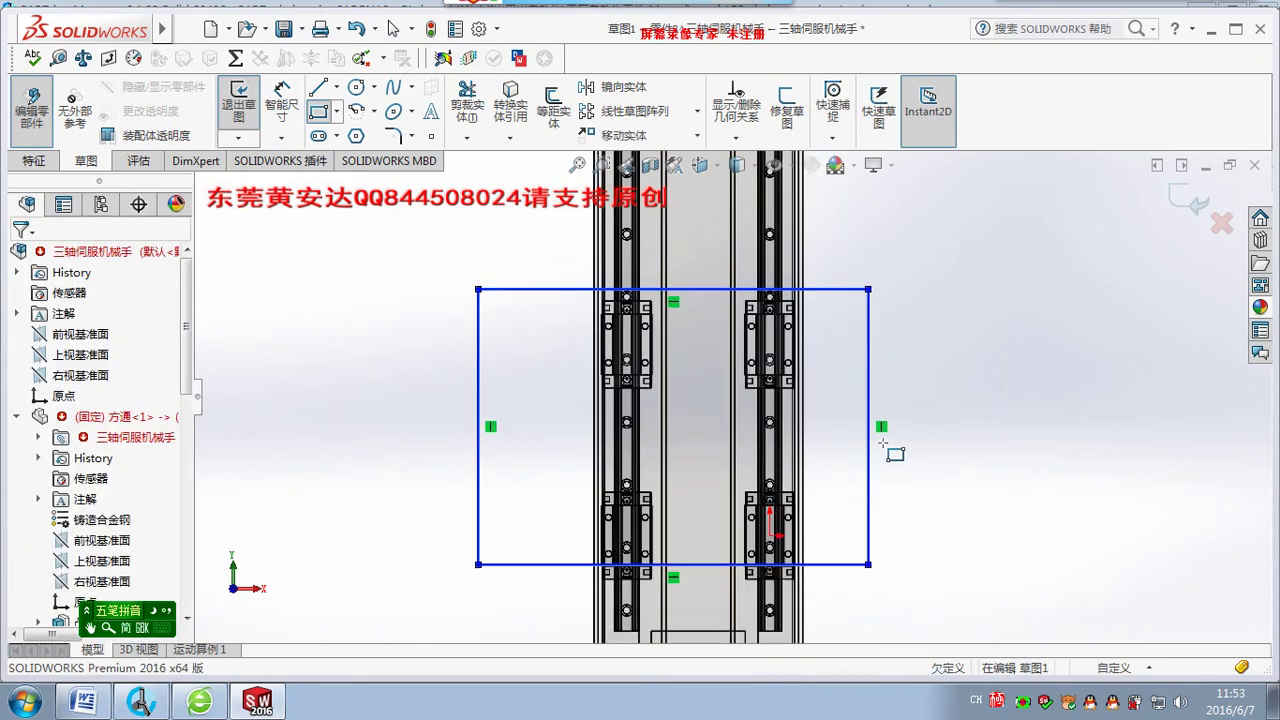
key("Escape")
Add a short vertical centerline rising from the motor's top midpoint.
left_click(337, 88)
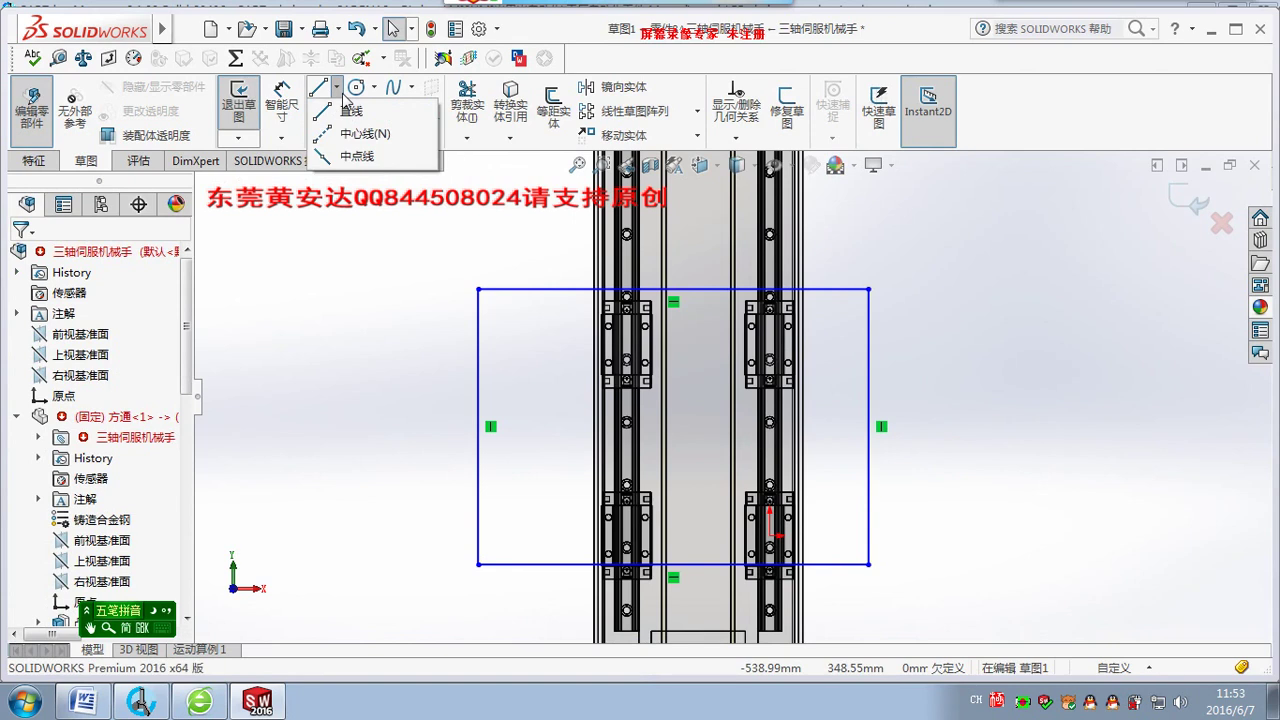
left_click(365, 133)
scroll(732, 400, "up", 2)
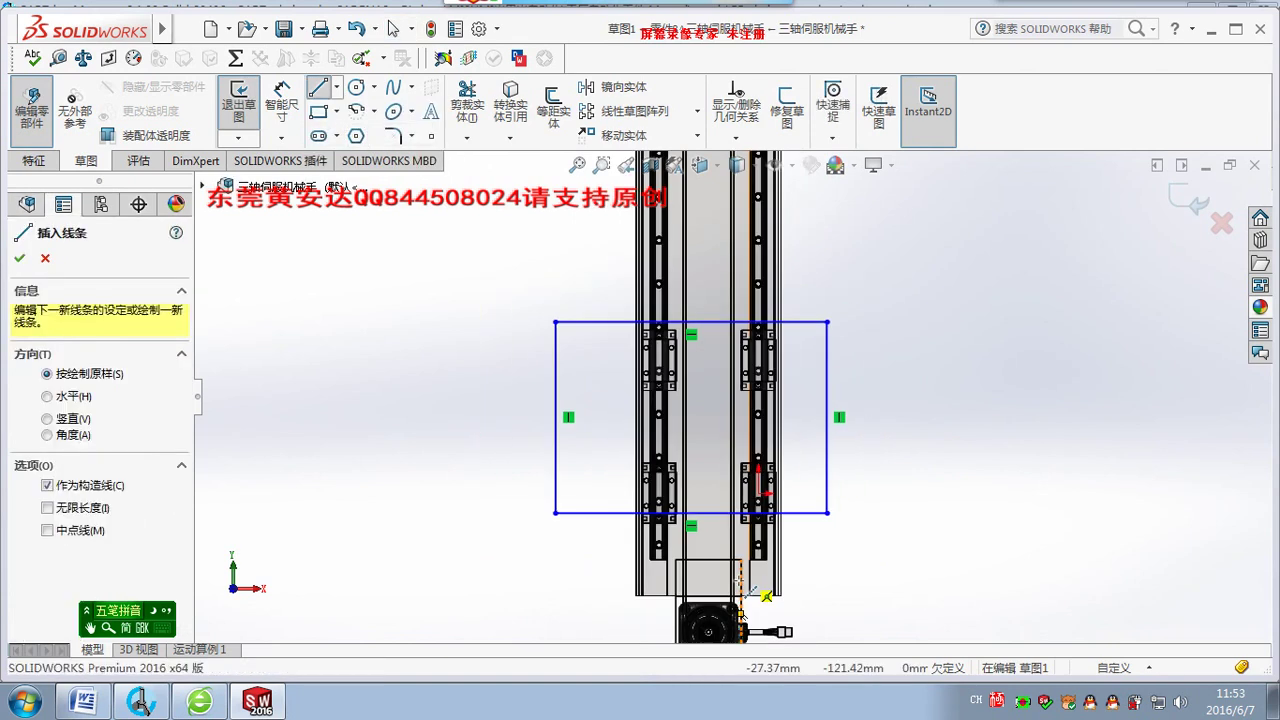
left_click(708, 596)
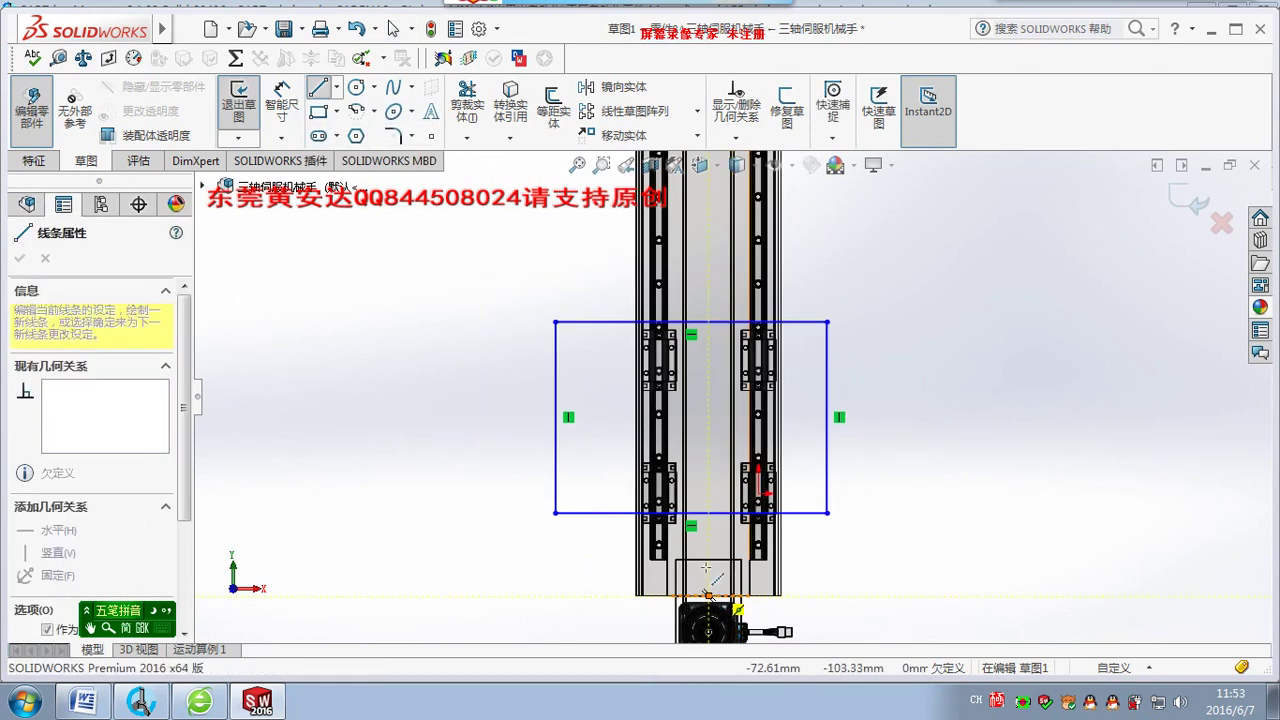
left_click(716, 528)
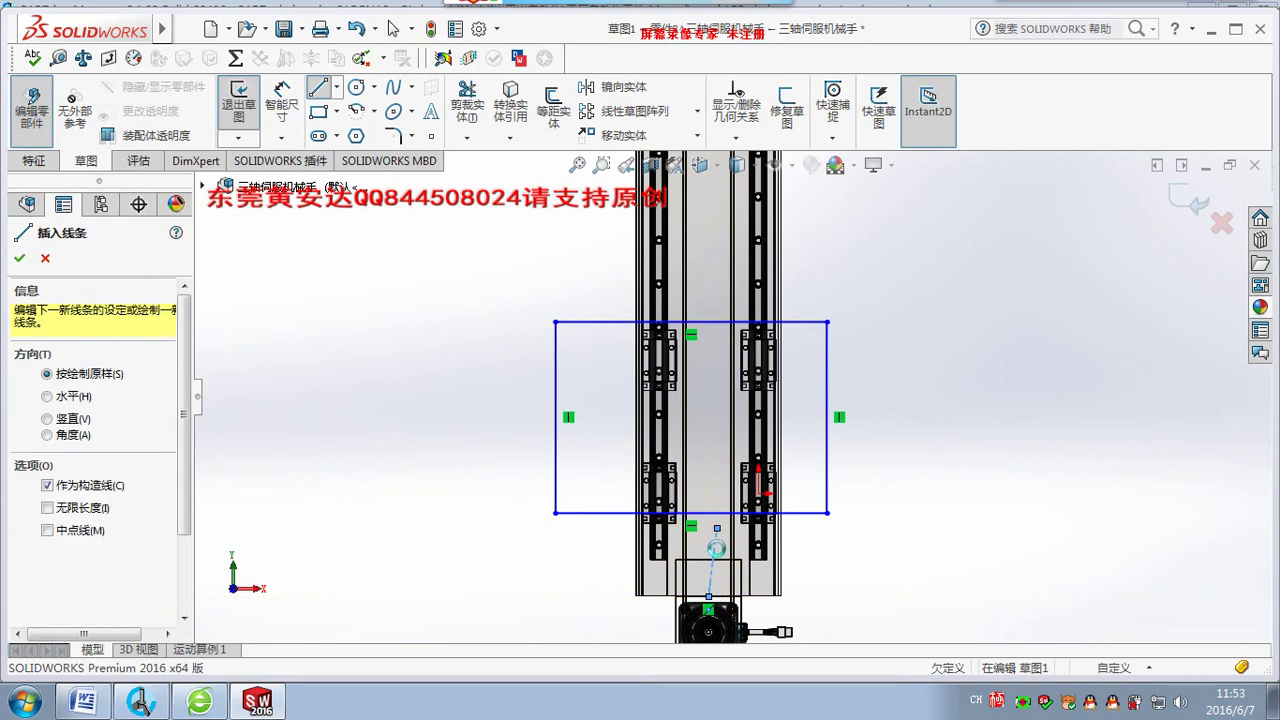
key("Escape")
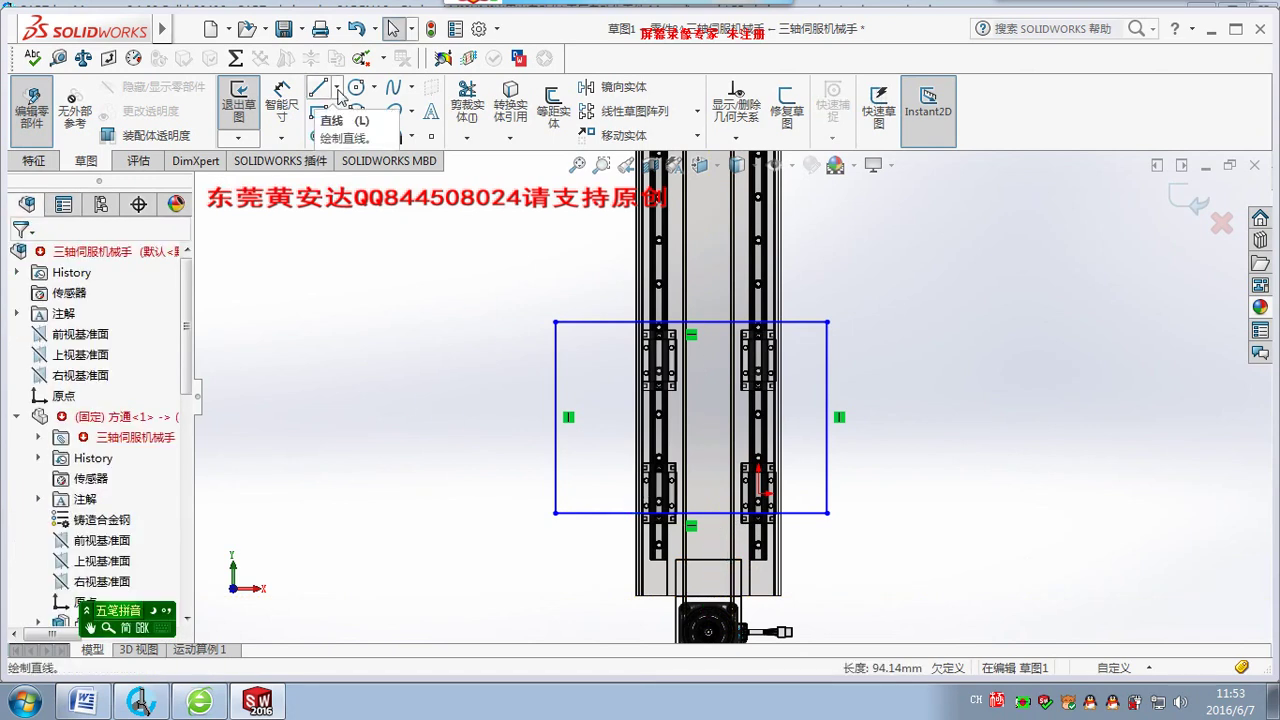
Draw a vertical centerline up from the motor's top midpoint.
left_click(339, 90)
left_click(364, 133)
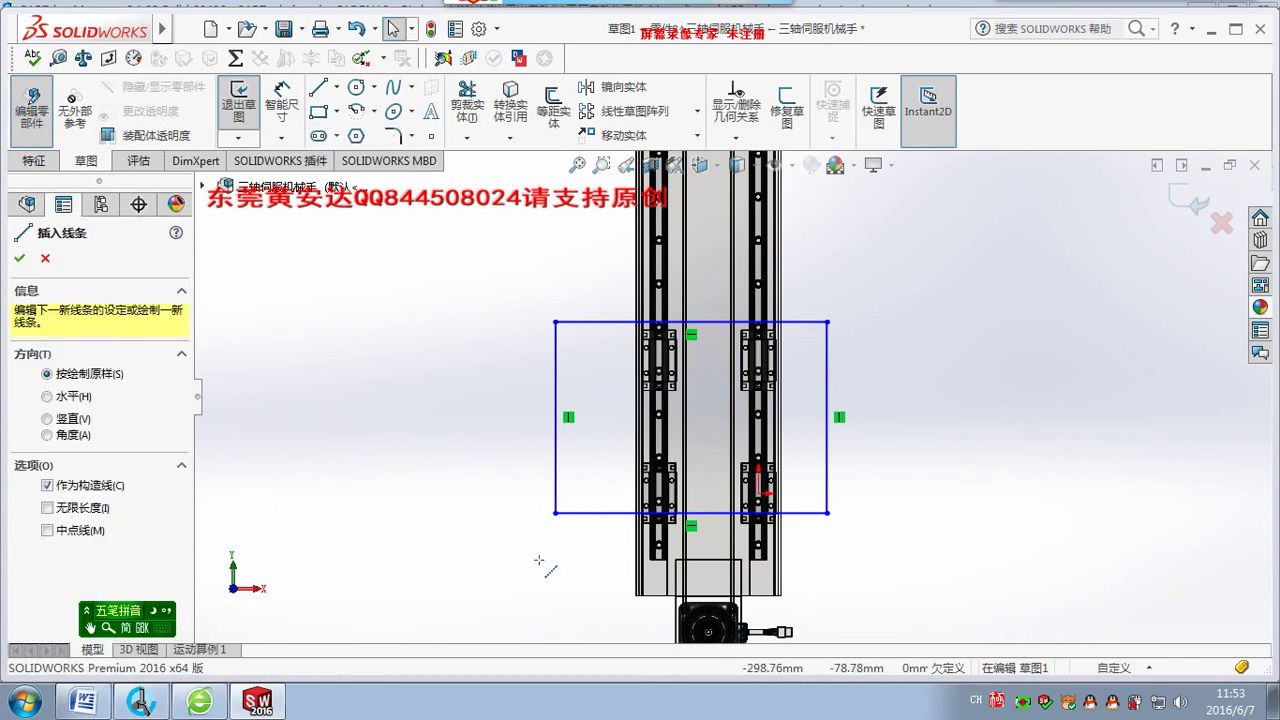
left_click_drag(708, 596, 708, 540)
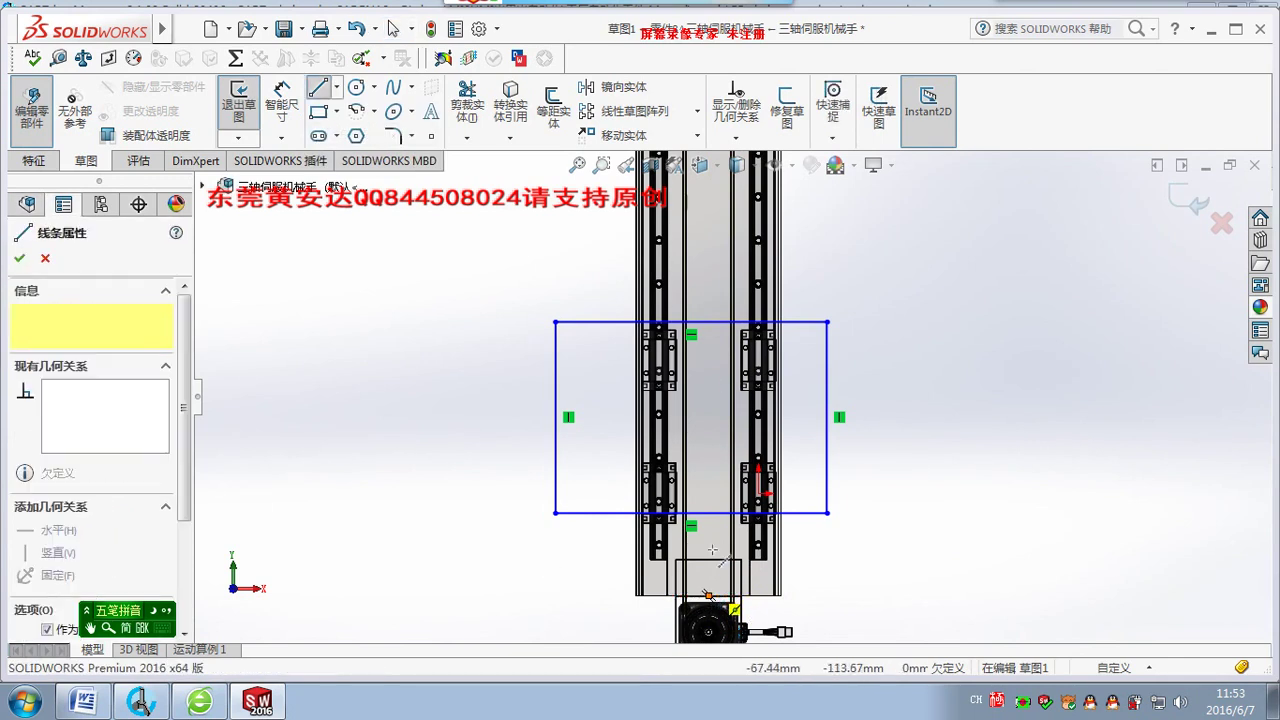
key("Escape")
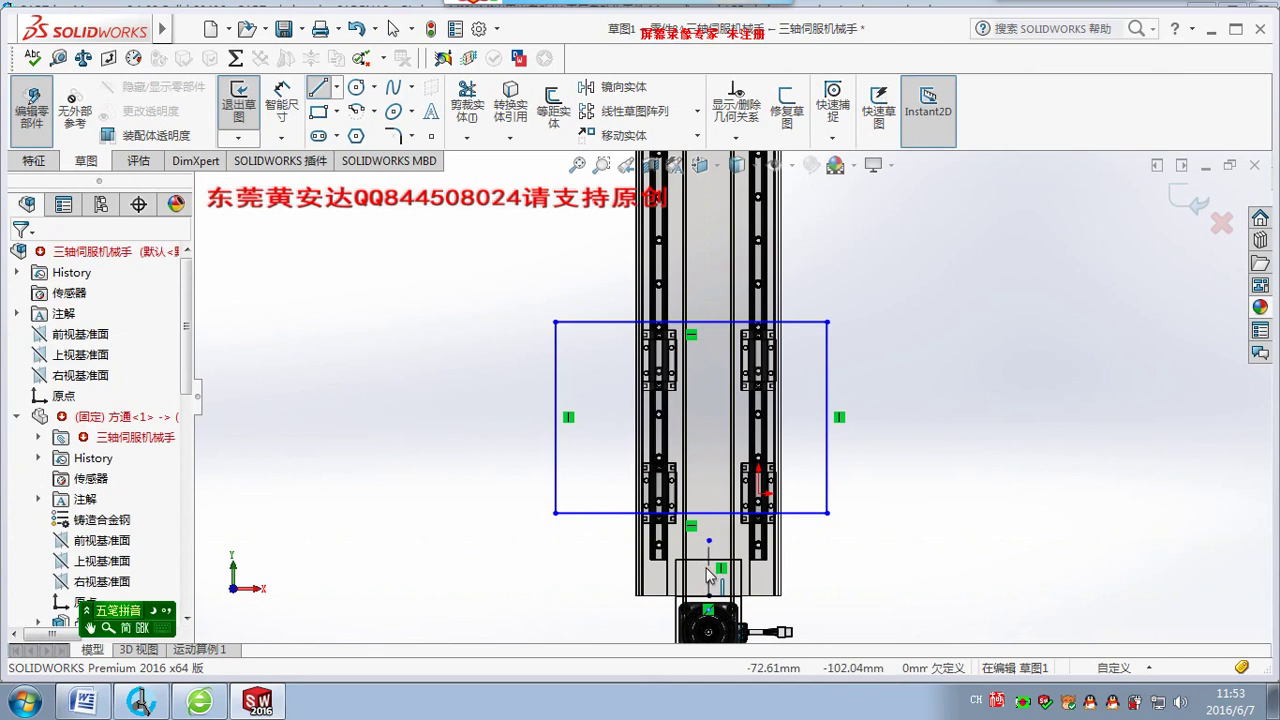
Make the rectangle's left and right edges symmetric about the centerline.
left_click(708, 568)
left_click(555, 417, "ctrl")
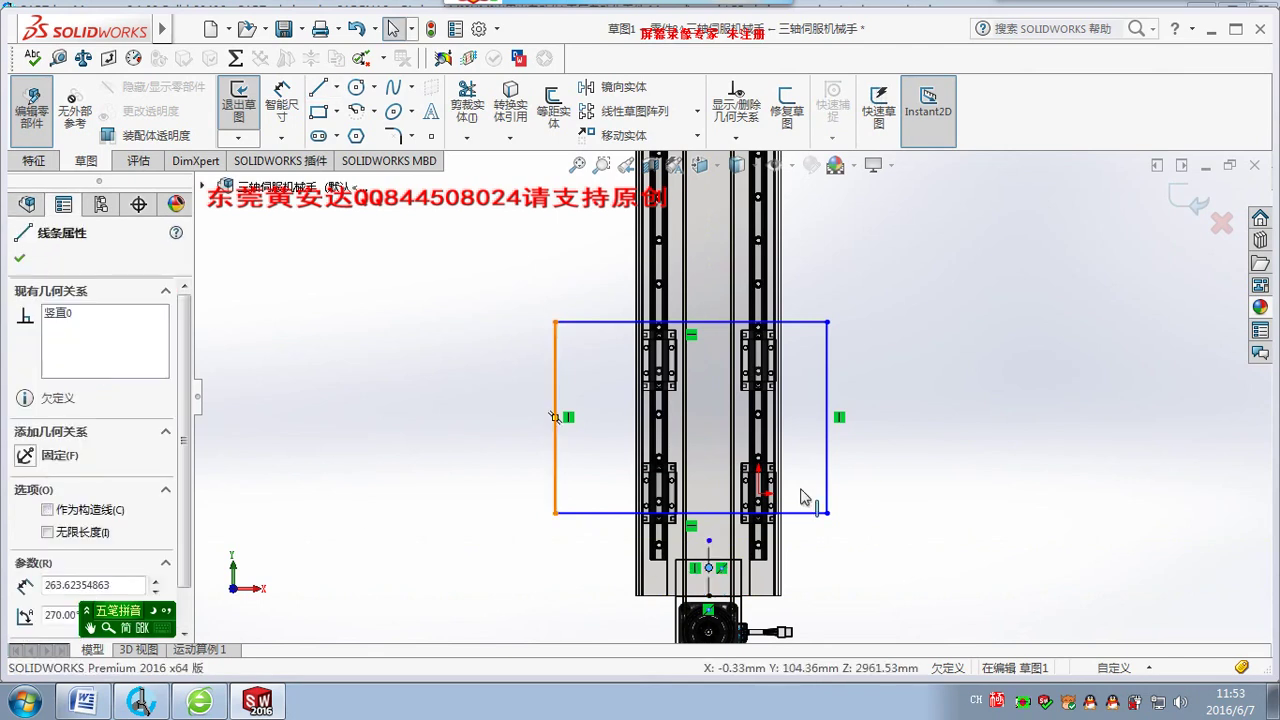
left_click(827, 470, "ctrl")
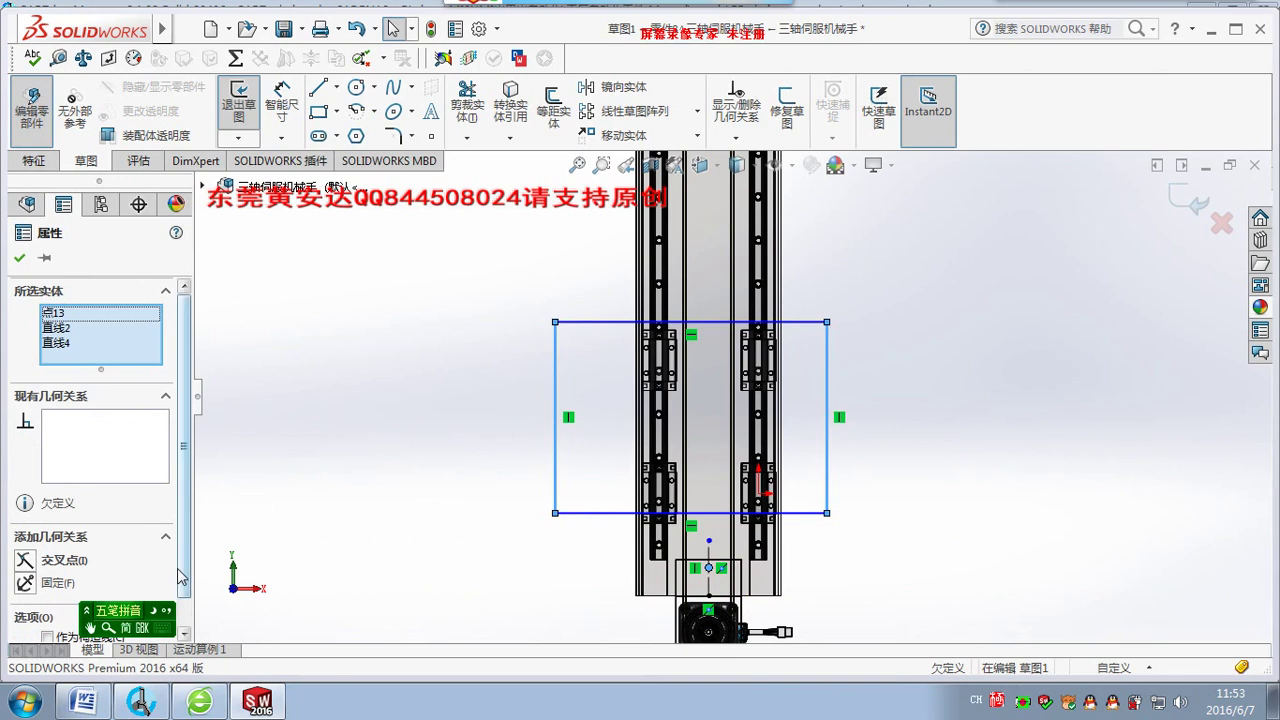
left_click_drag(179, 572, 180, 600)
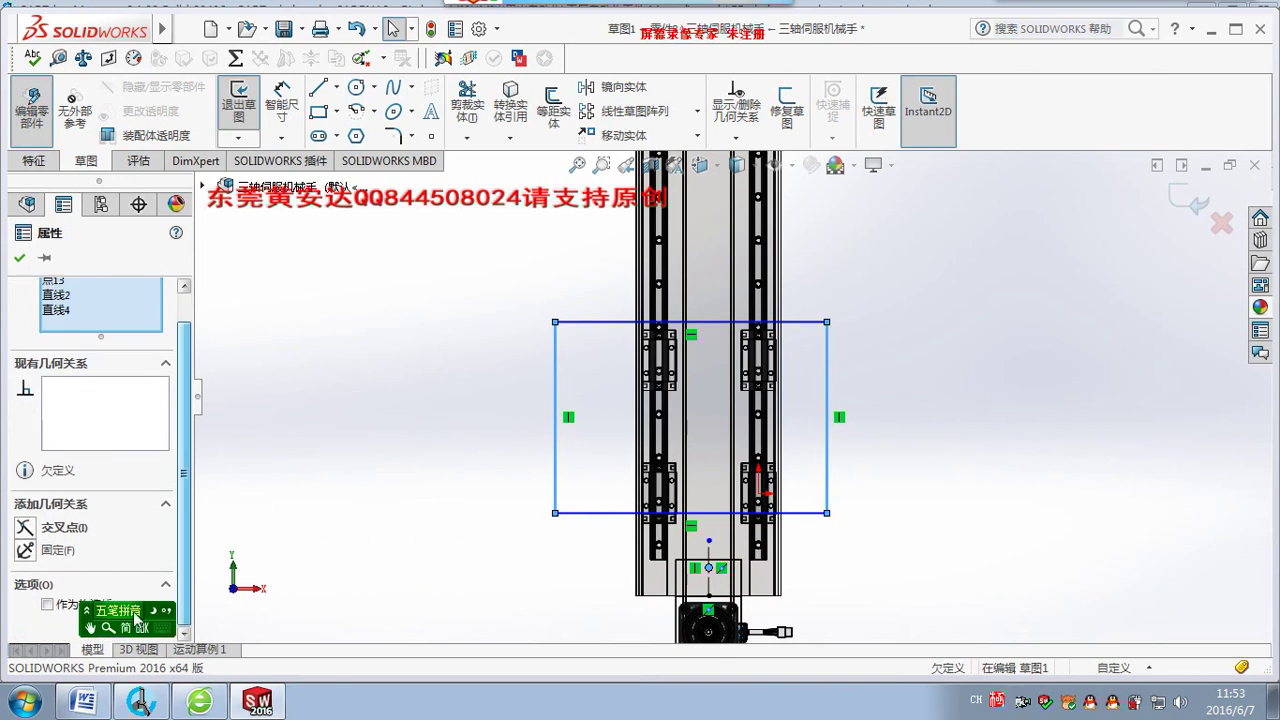
left_click(710, 552, "ctrl")
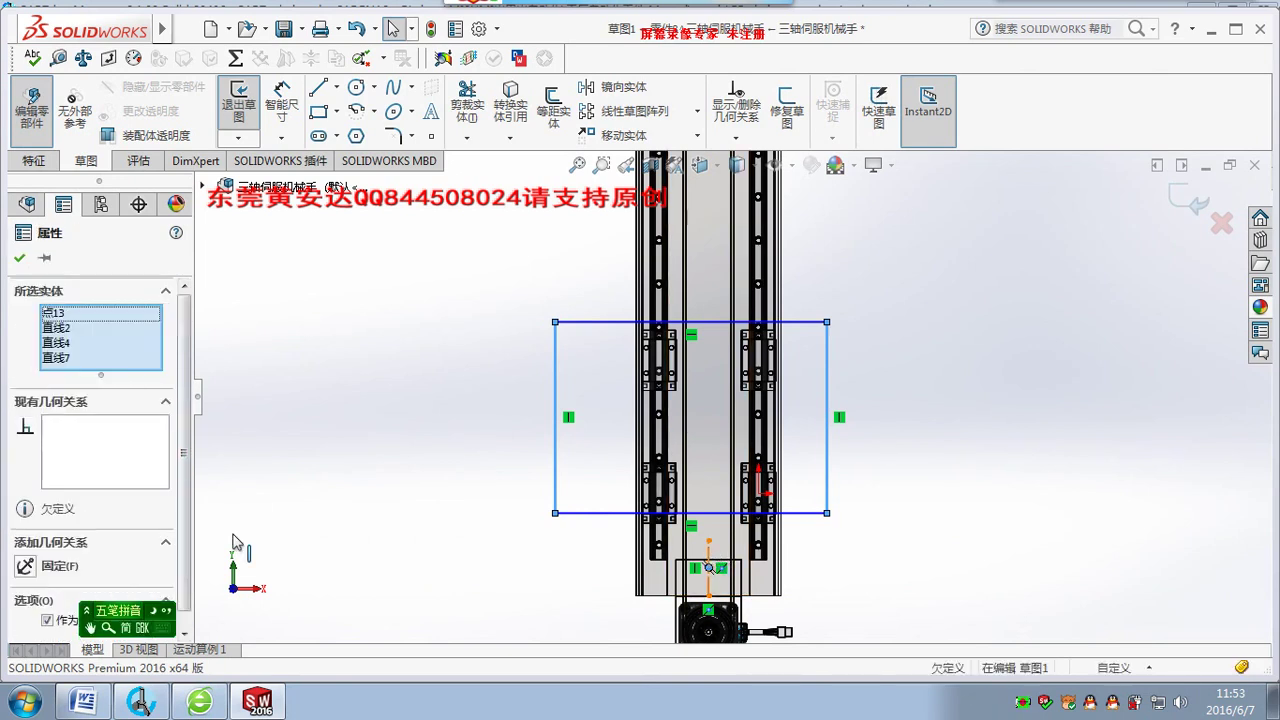
left_click(316, 454)
scroll(742, 465, "down", 1)
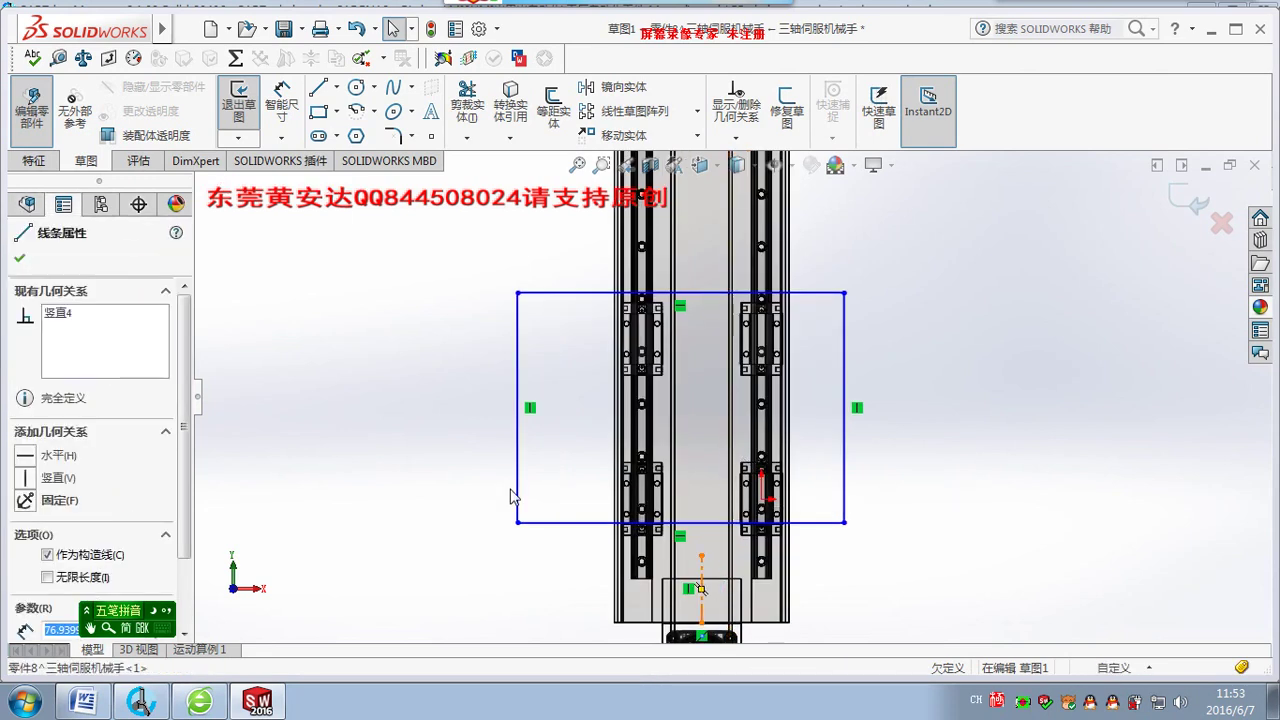
left_click(843, 476, "ctrl")
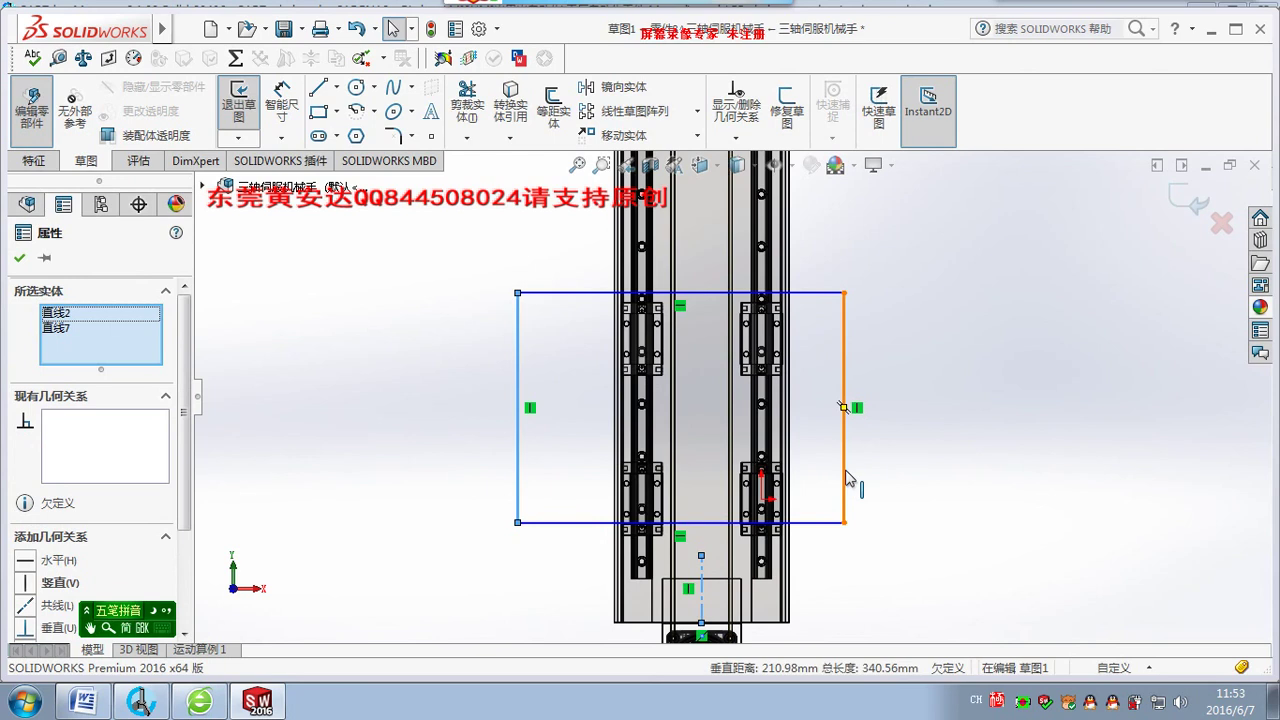
left_click(845, 478, "ctrl")
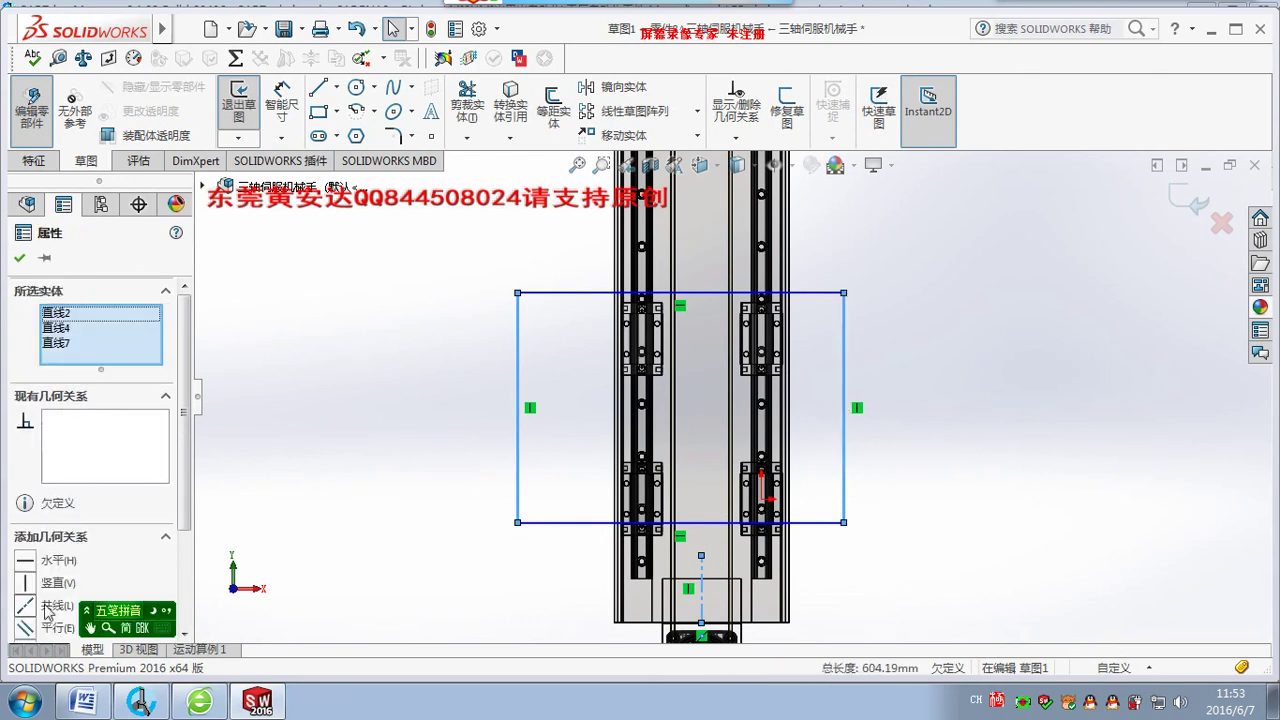
scroll(180, 505, "down", 5)
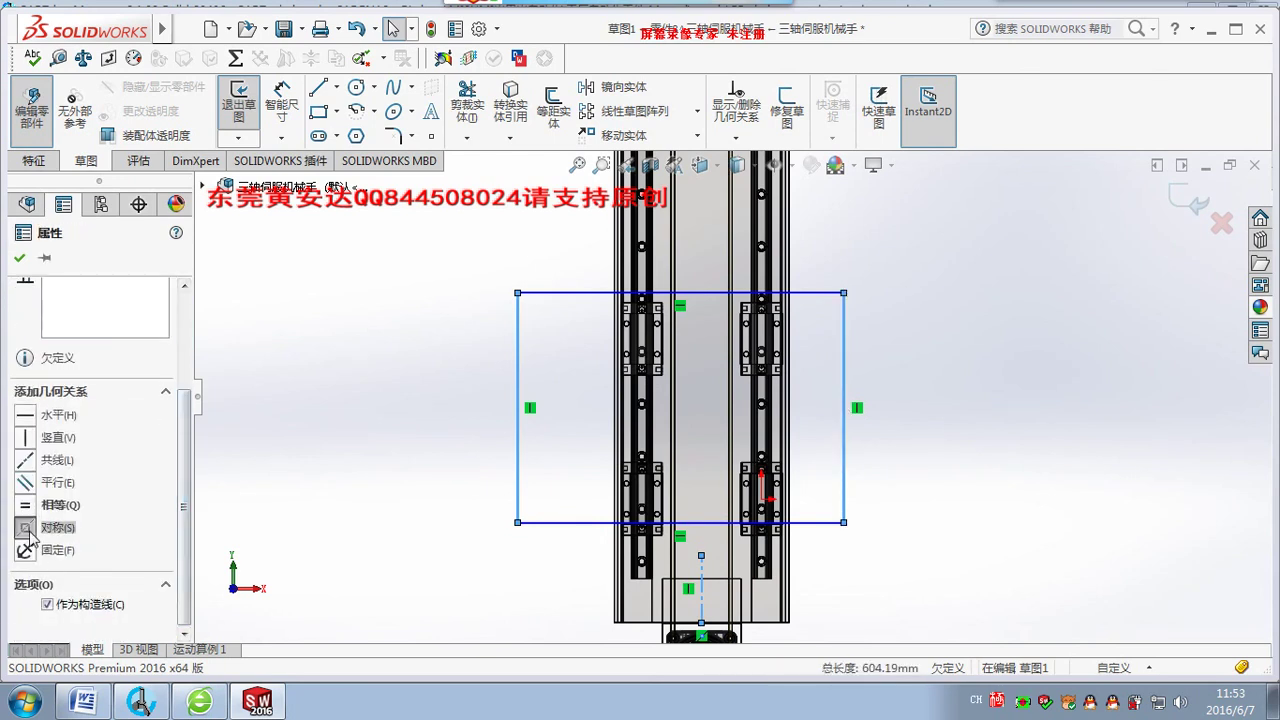
left_click(45, 527)
left_click(960, 350)
Box-select and delete the rectangle and centerline.
scroll(793, 452, "down", 2)
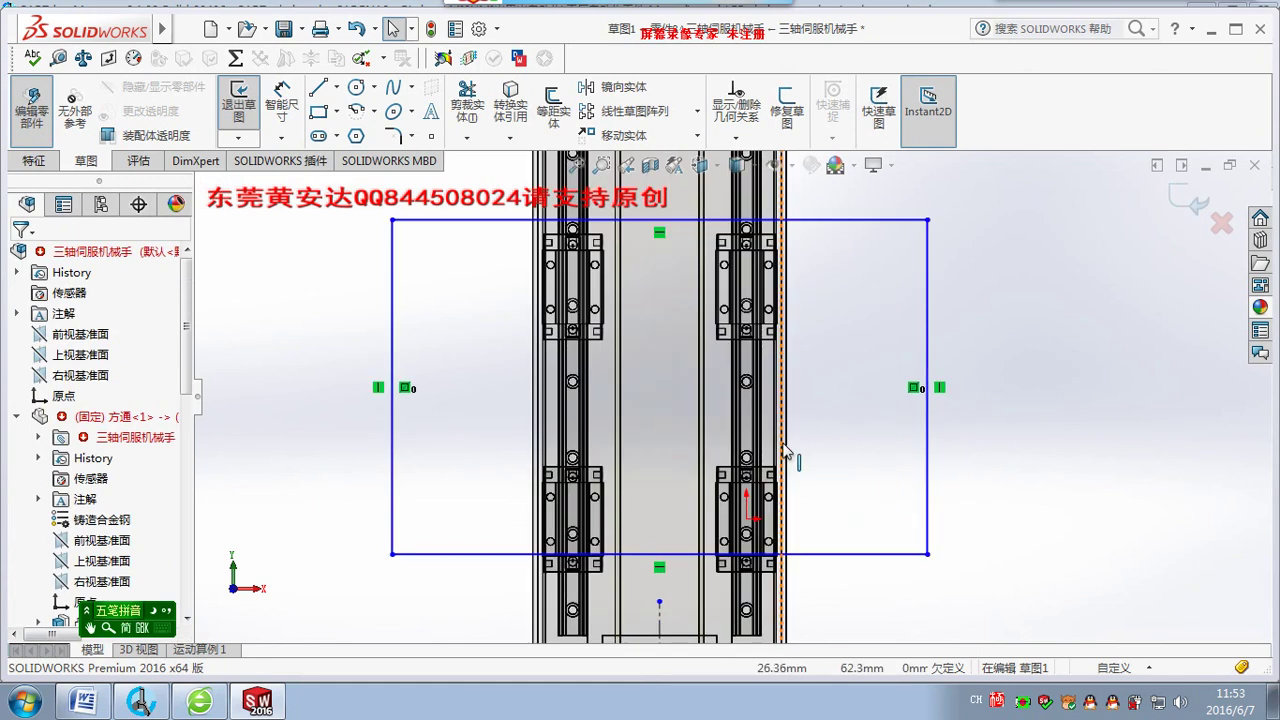
scroll(793, 452, "down", 1)
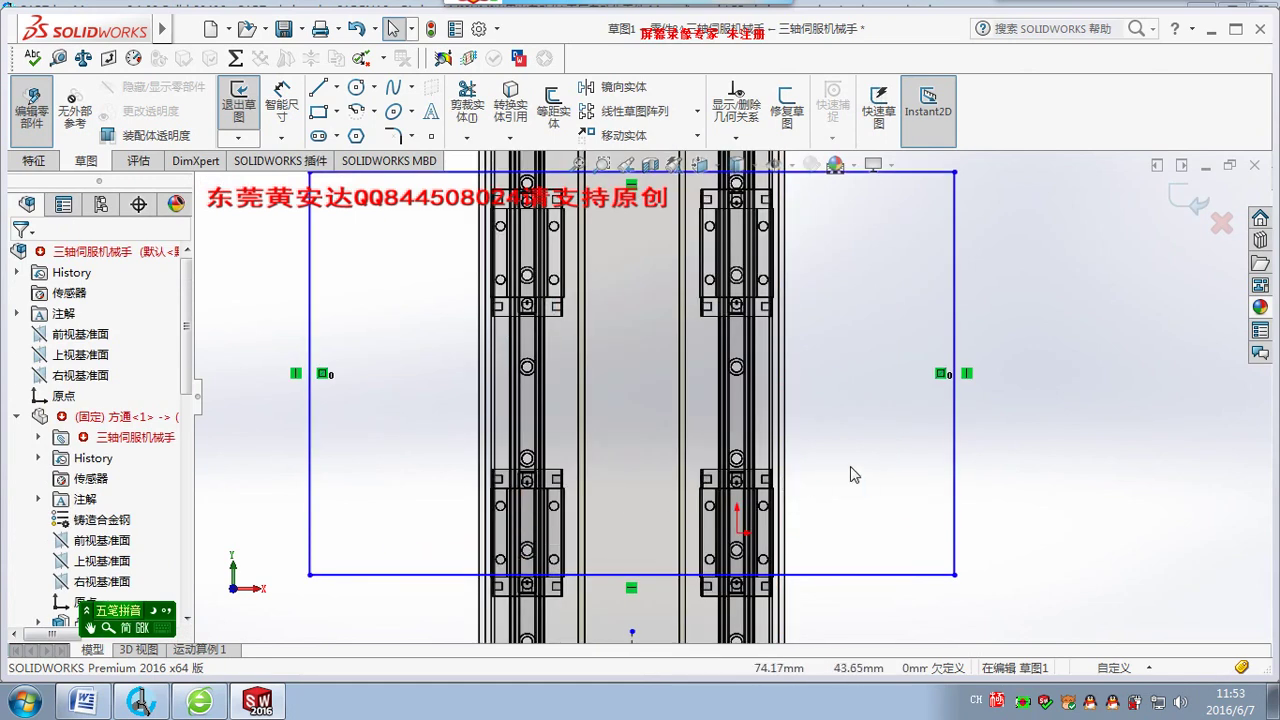
scroll(850, 466, "up", 1)
scroll(500, 371, "up", 1)
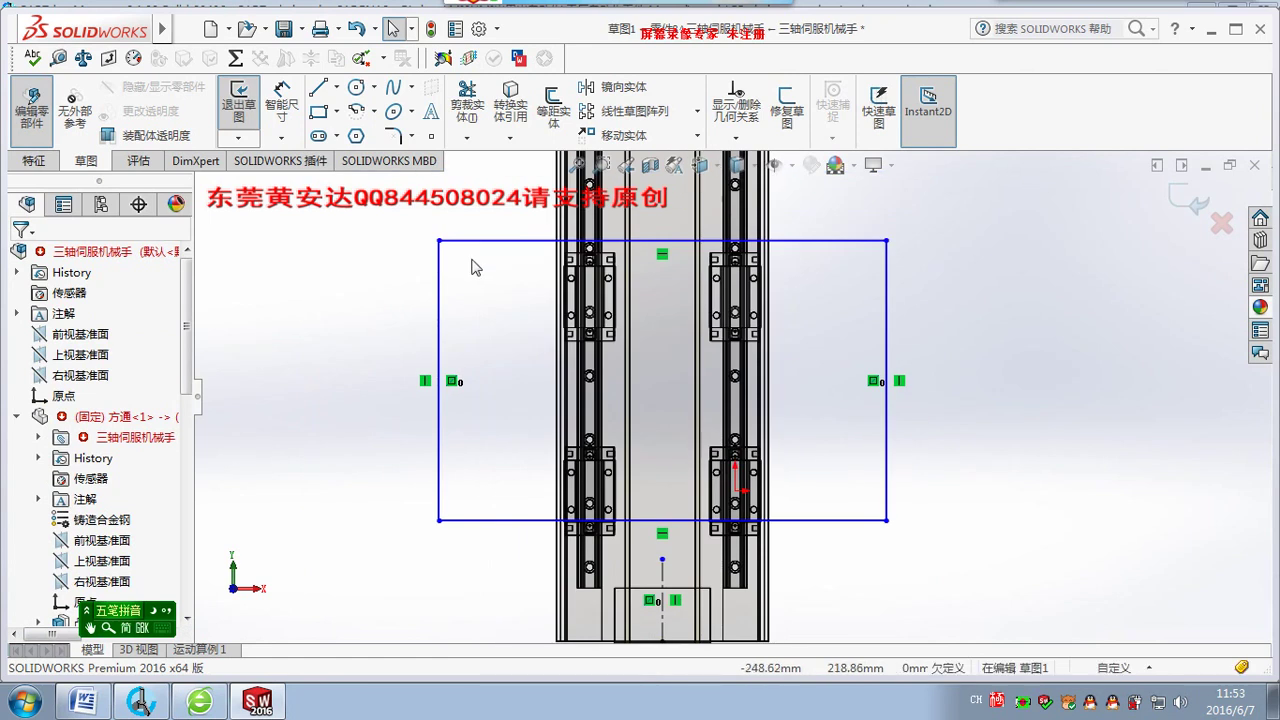
left_click_drag(398, 220, 1022, 644)
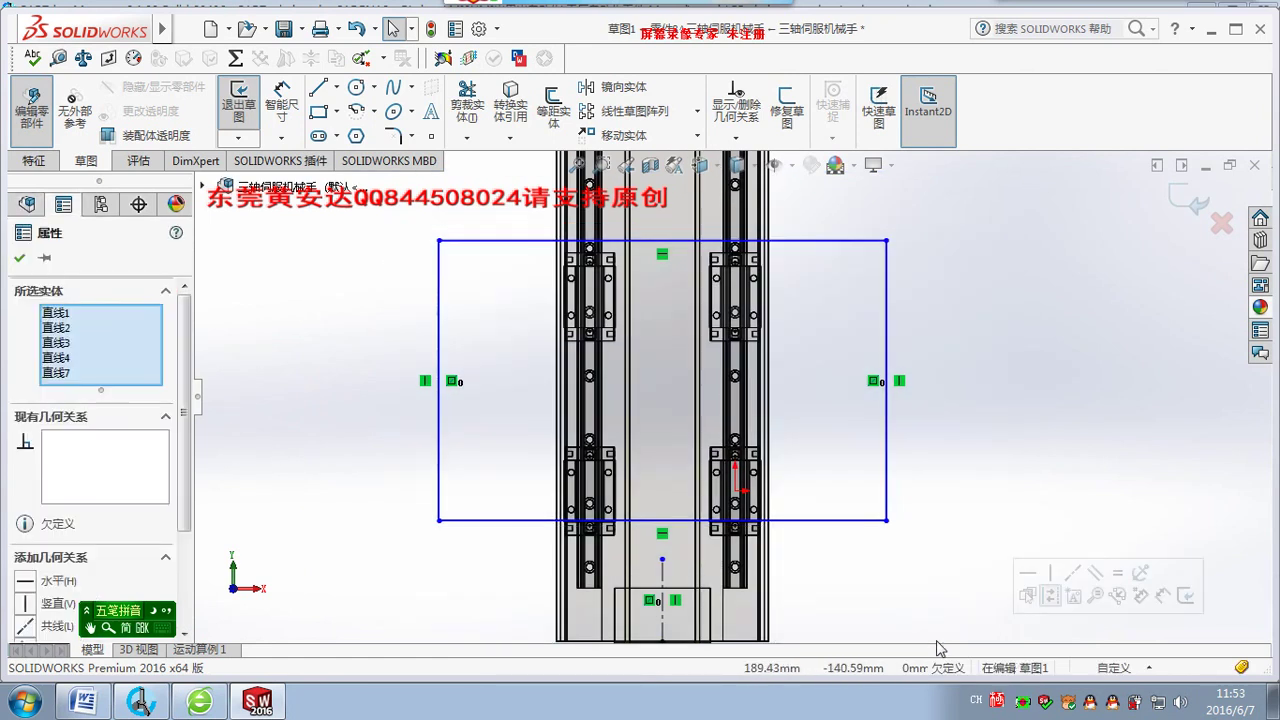
key("Delete")
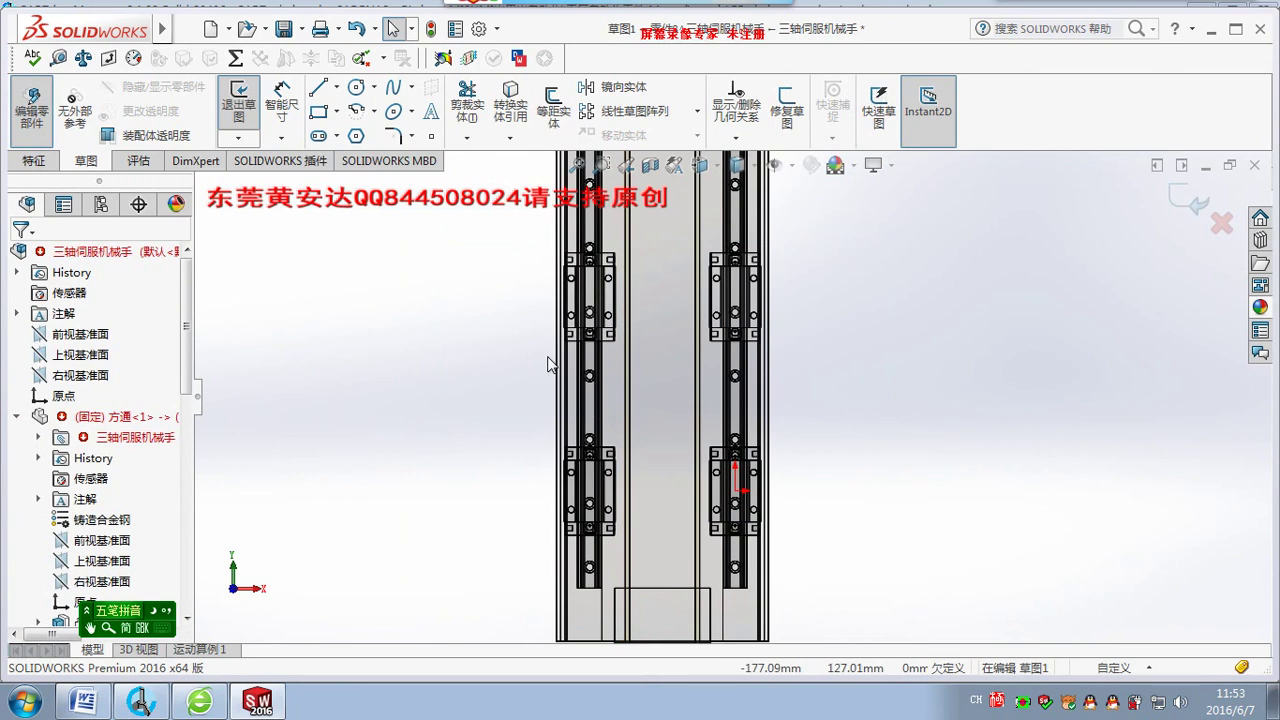
Zoom in and start a centerline at a carriage hole centre, then cancel it.
left_click(337, 88)
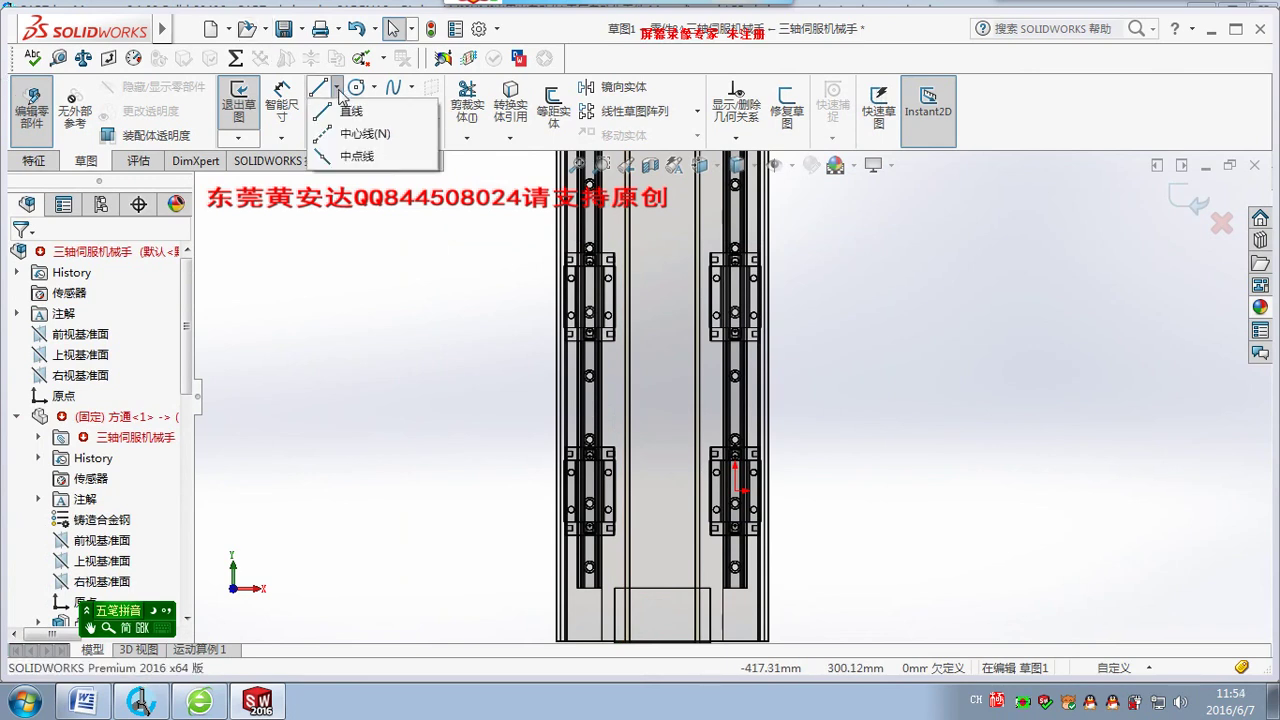
left_click(360, 129)
scroll(760, 338, "down", 2)
scroll(720, 295, "down", 3)
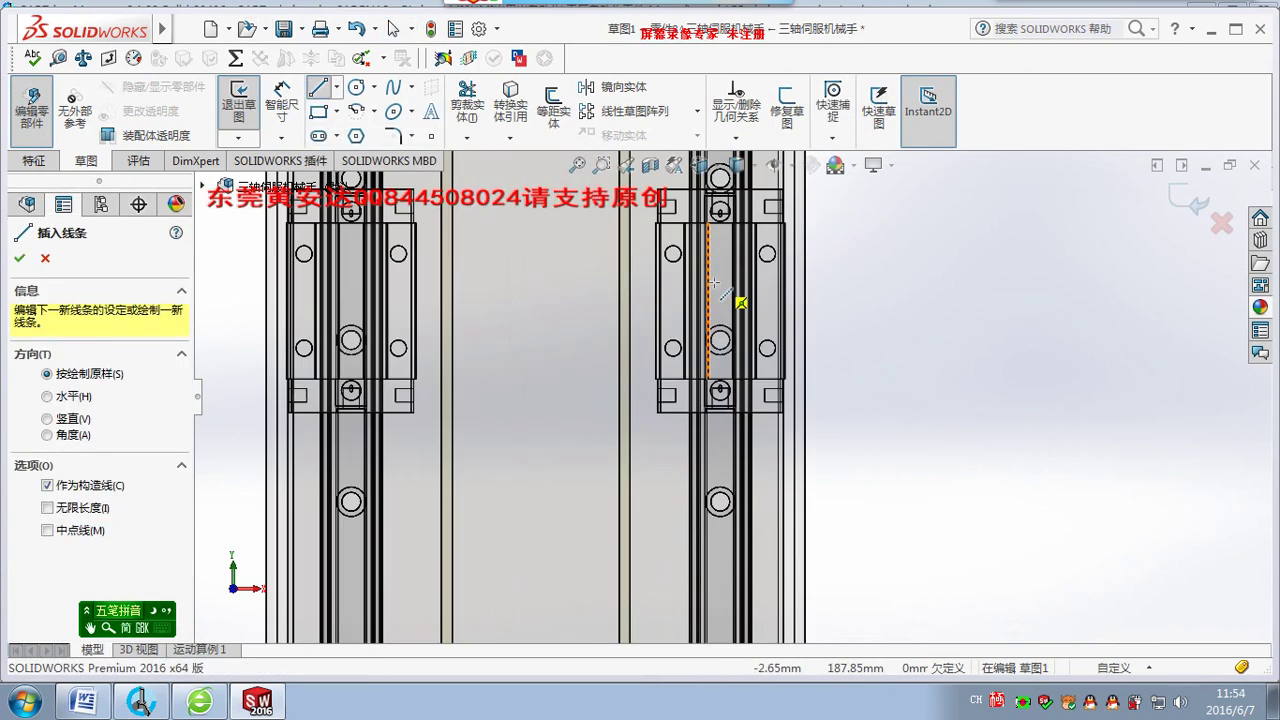
left_click(672, 348)
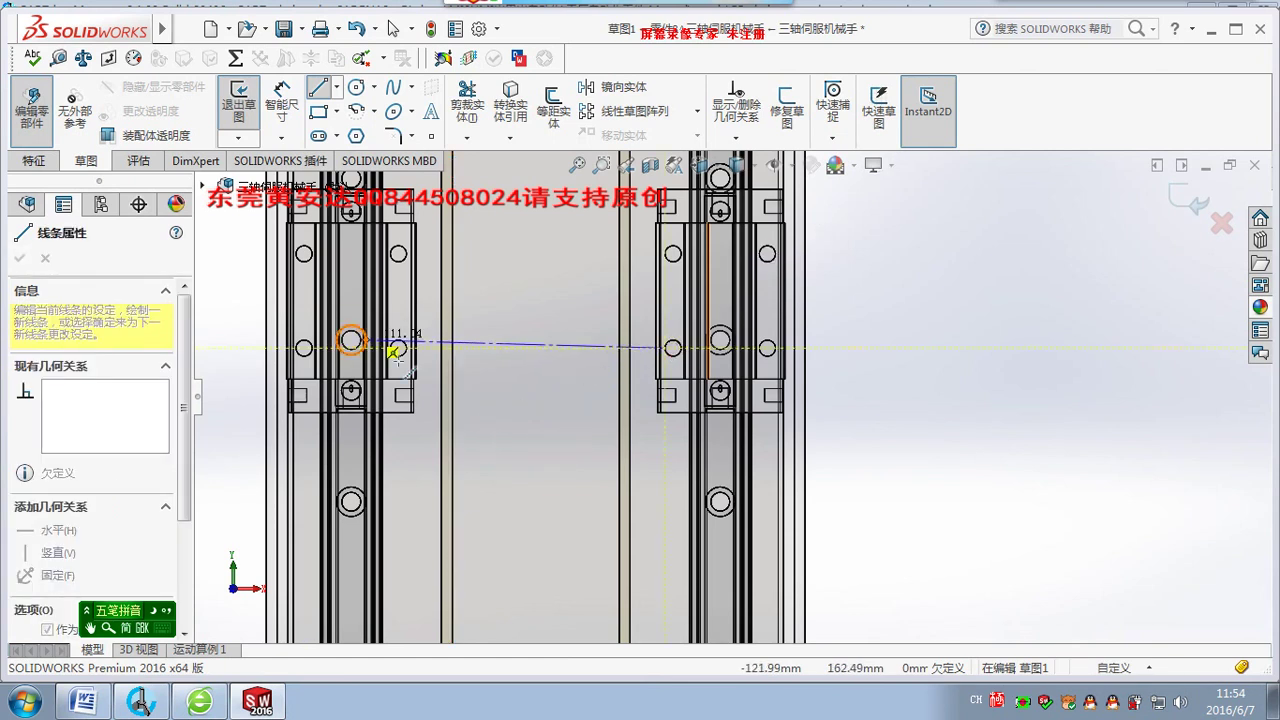
key("Escape")
key("Escape")
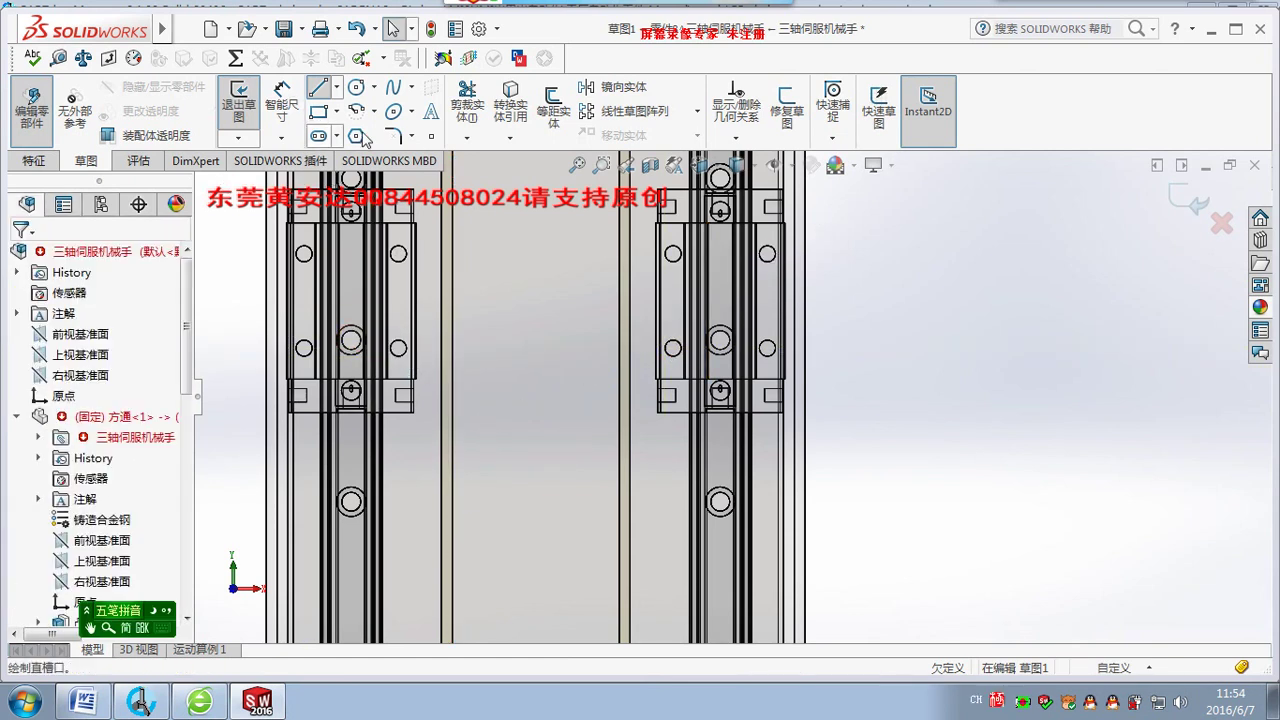
Drop the Centerline tool and bring up the list of rectangle types.
left_click(337, 87)
left_click(370, 128)
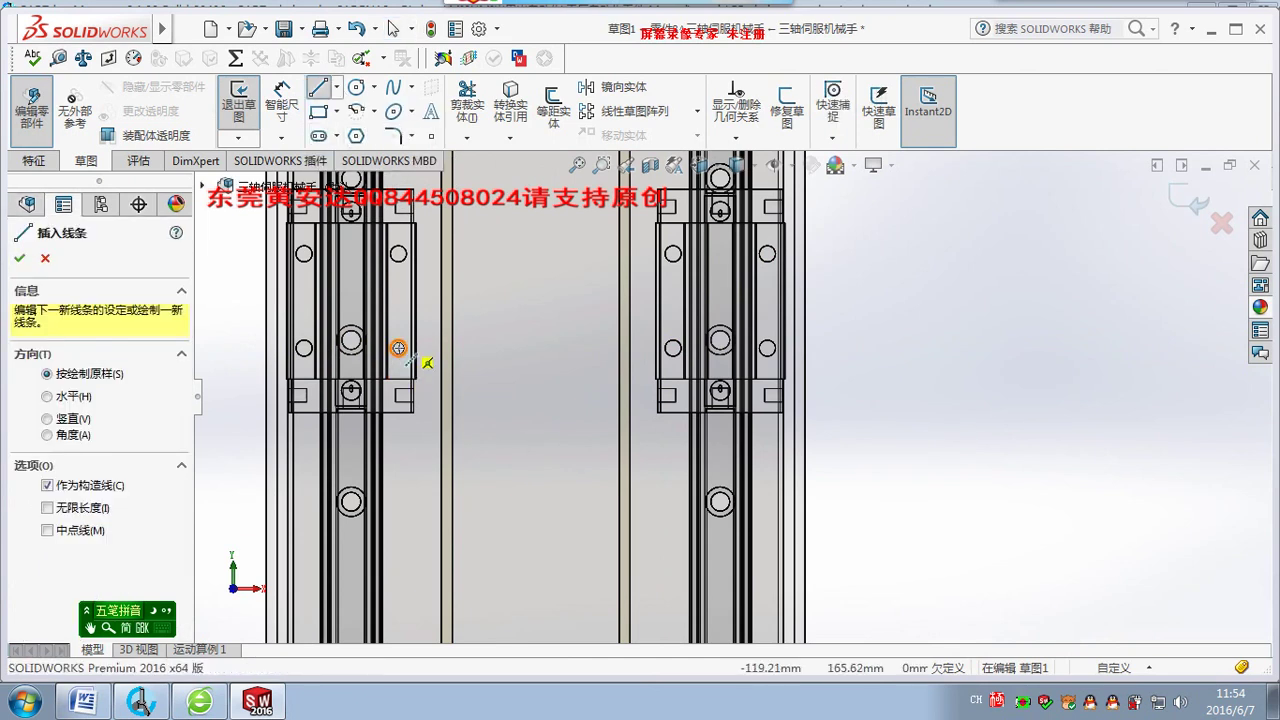
key("Escape")
left_click(337, 111)
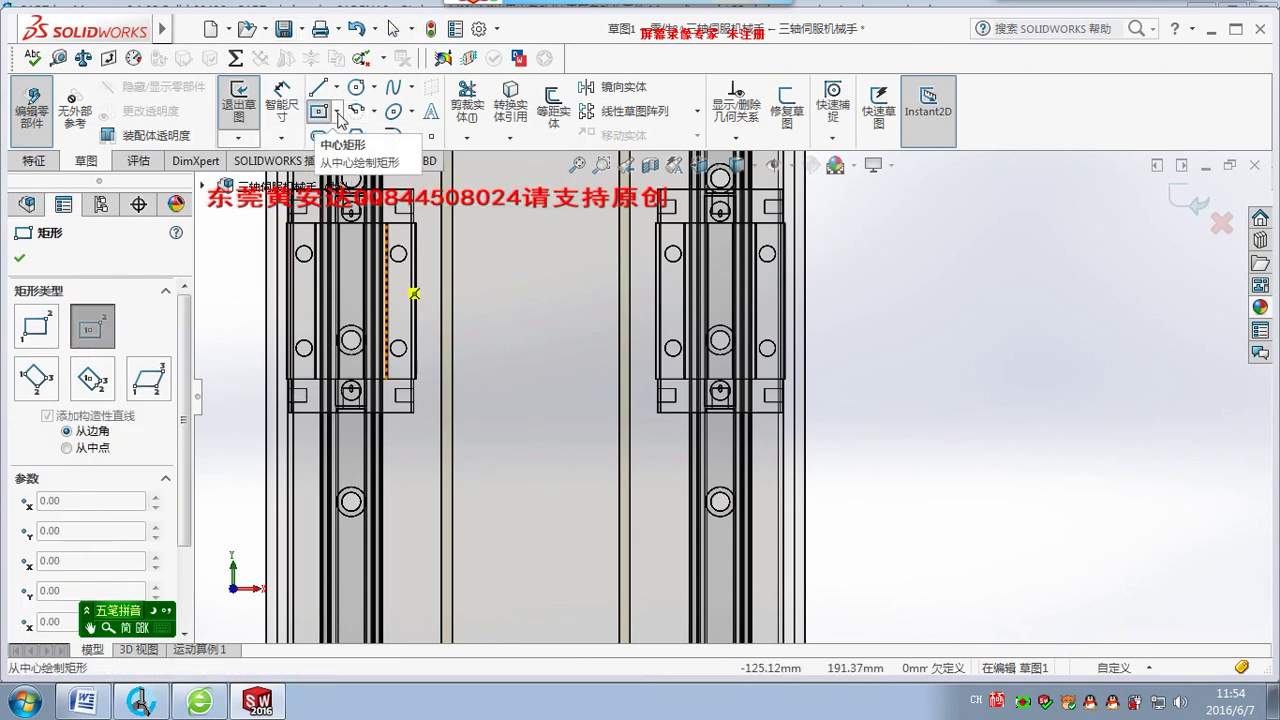
left_click(337, 113)
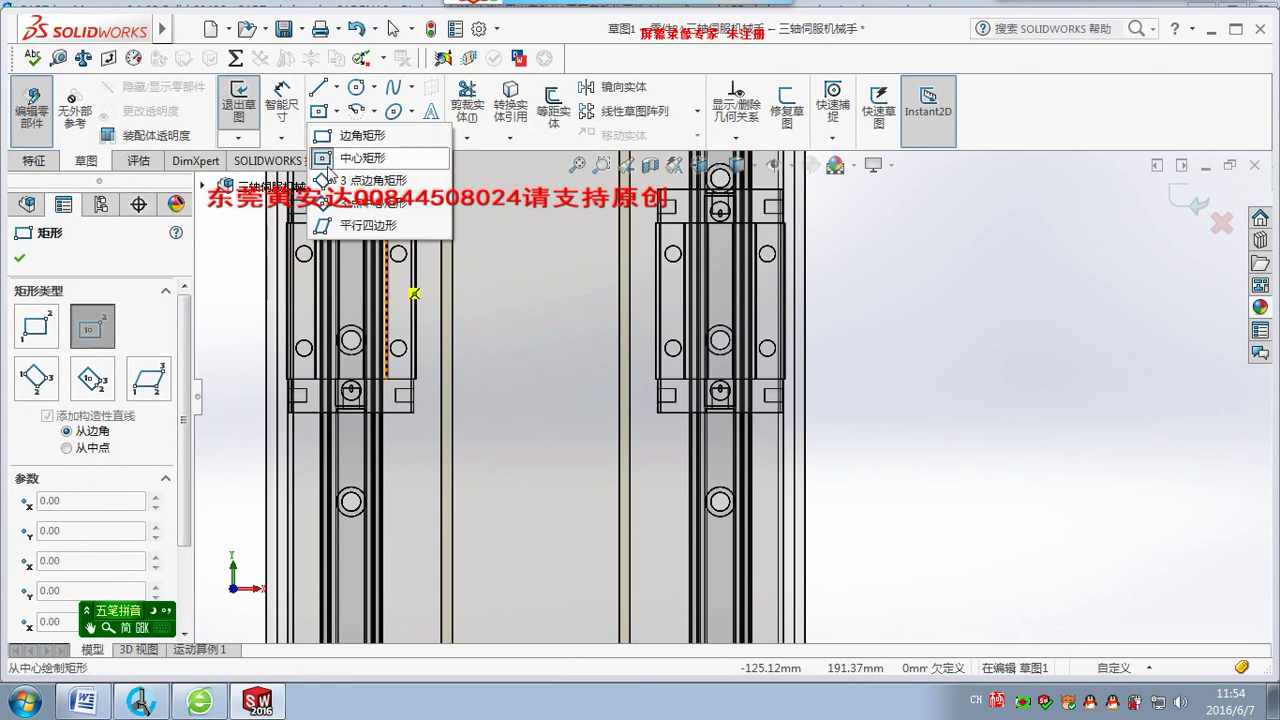
Try a three-point rectangle between the carriage hole centres, then cancel it.
left_click(370, 180)
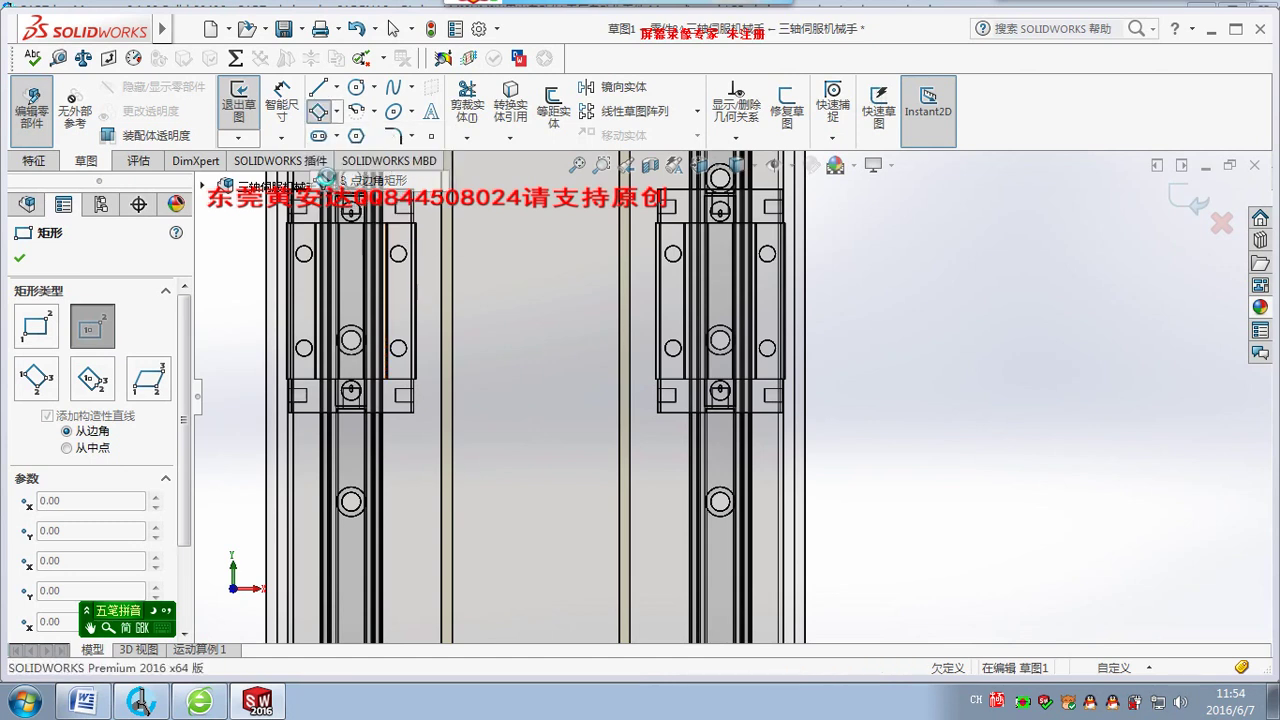
left_click(398, 348)
left_click(672, 347)
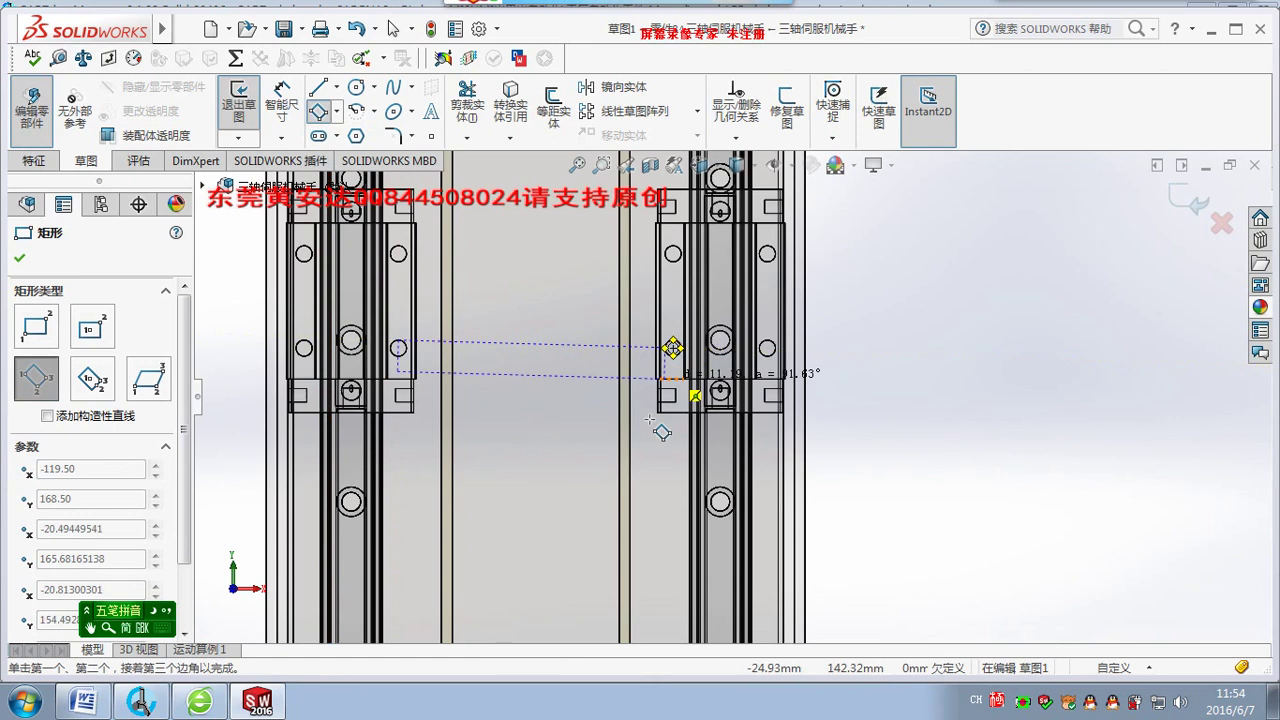
key("Escape")
scroll(570, 410, "down", 3)
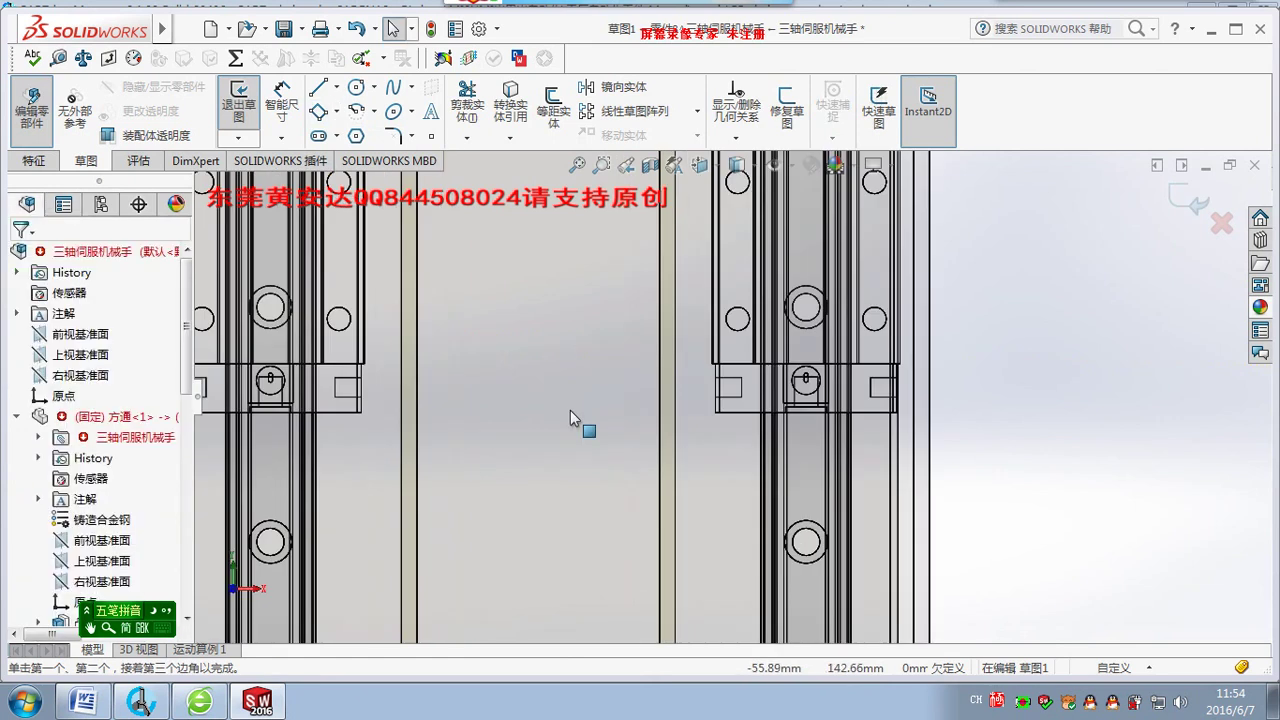
left_click(338, 120)
scroll(470, 232, "up", 3)
scroll(472, 232, "down", 2)
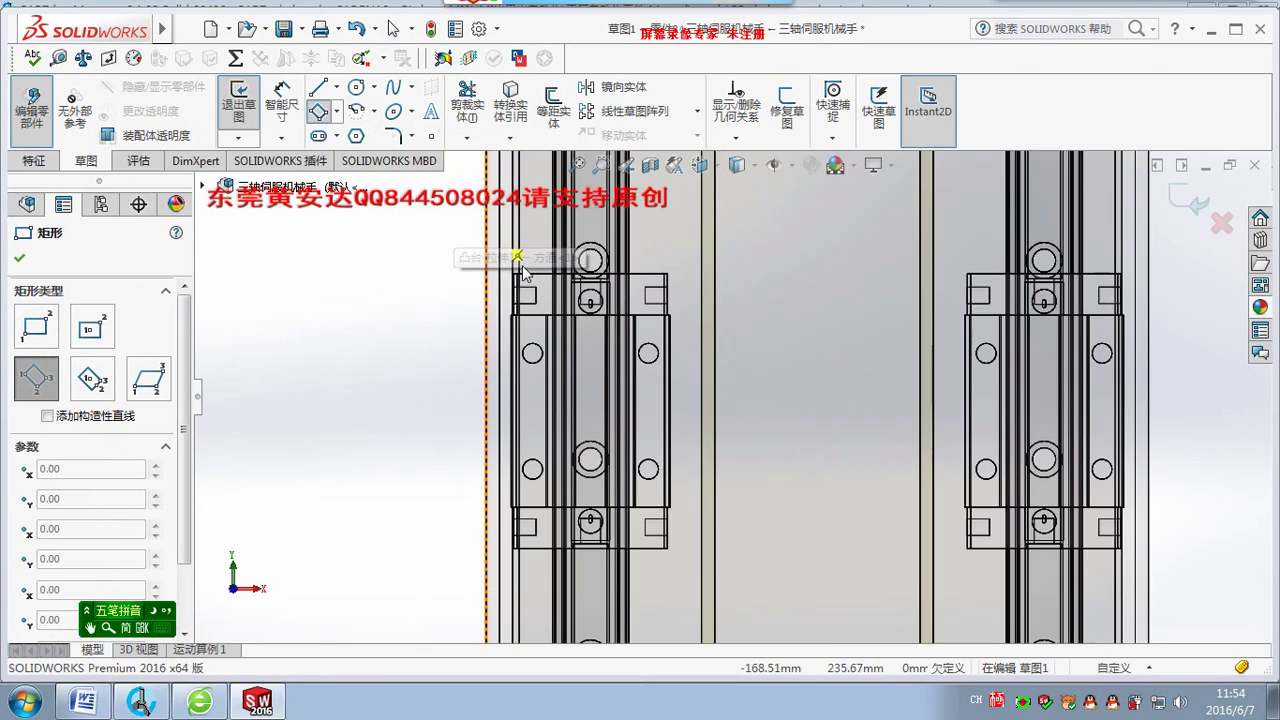
scroll(514, 251, "down", 1)
left_click(545, 379)
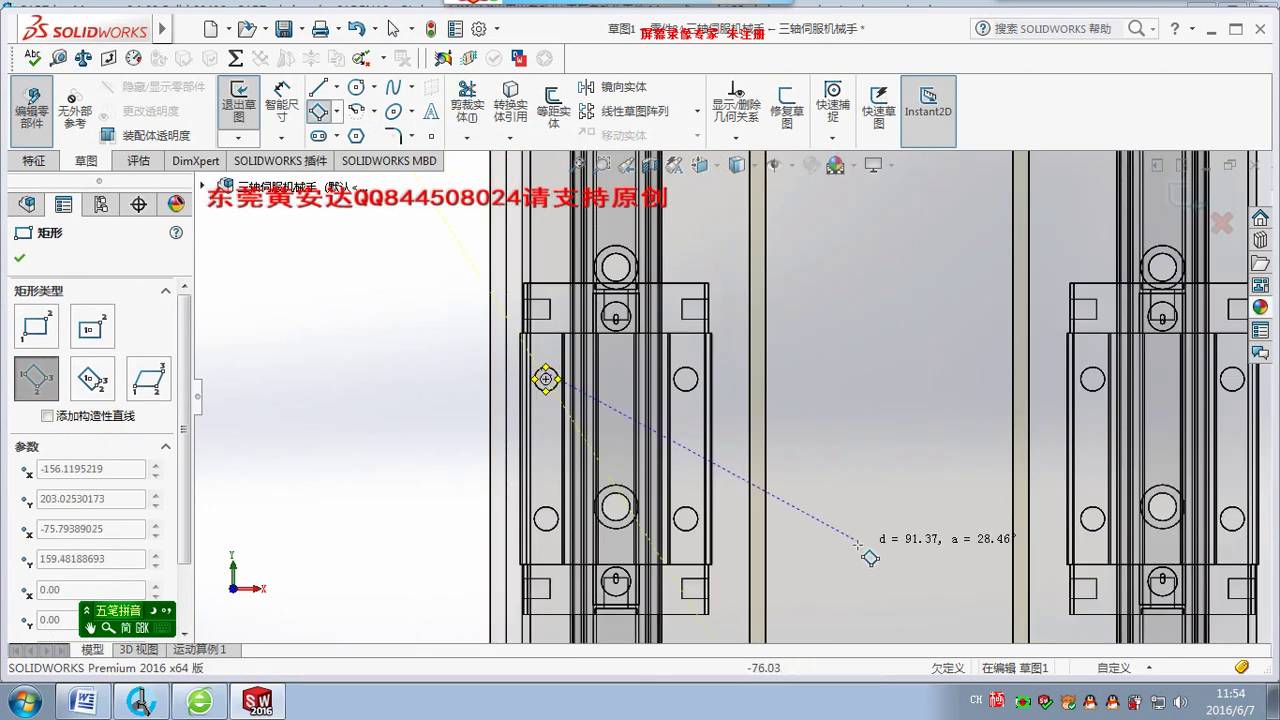
key("Escape")
Draw a corner rectangle from the left carriage hole centre to the right one.
left_click(338, 112)
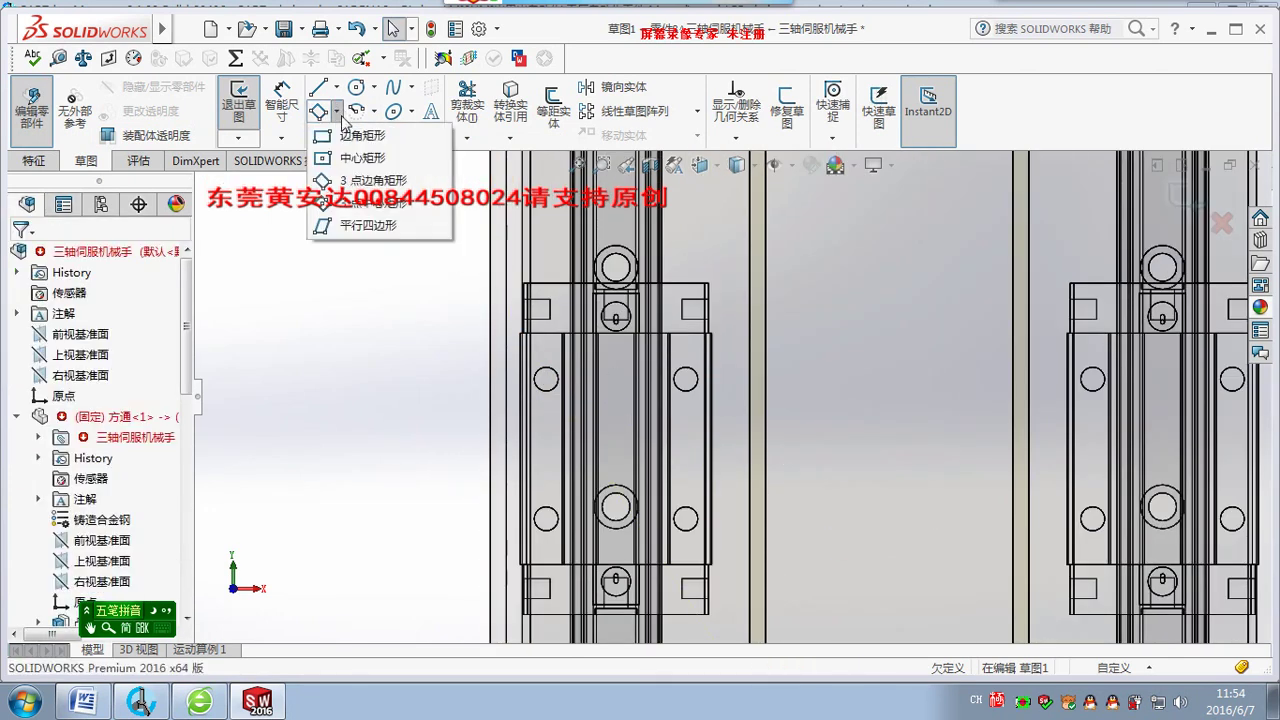
left_click(350, 140)
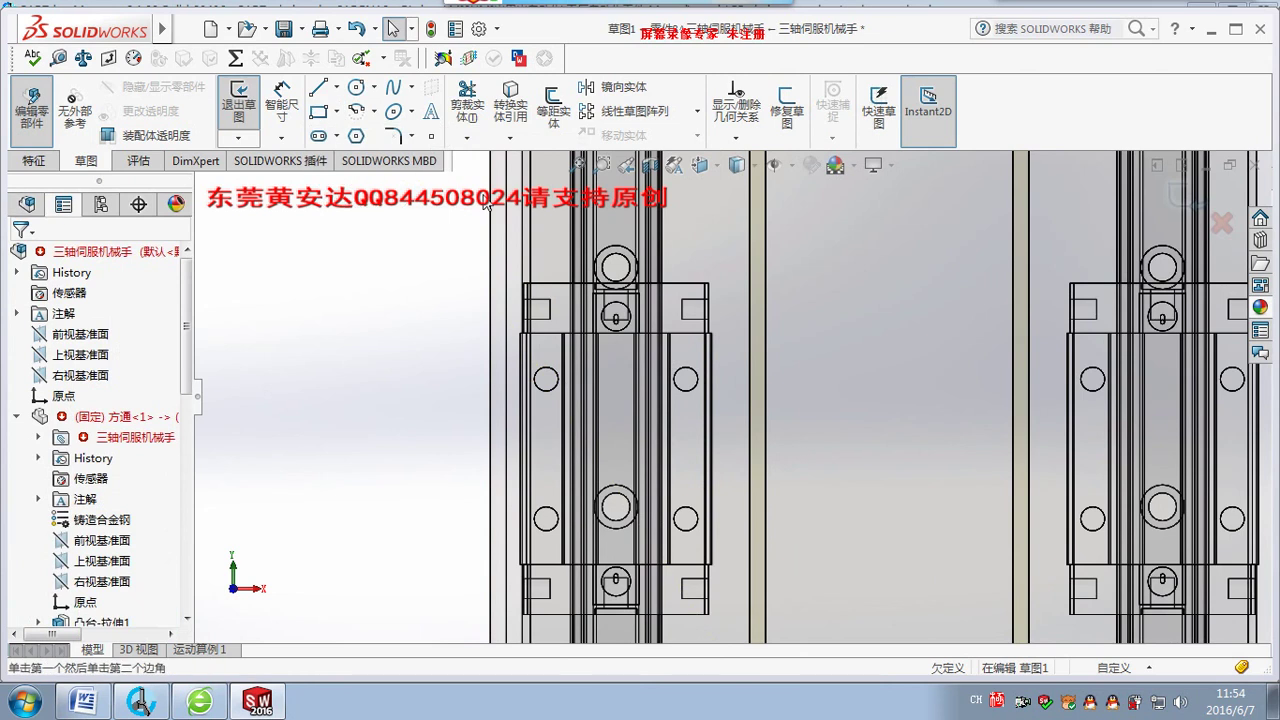
left_click(545, 379)
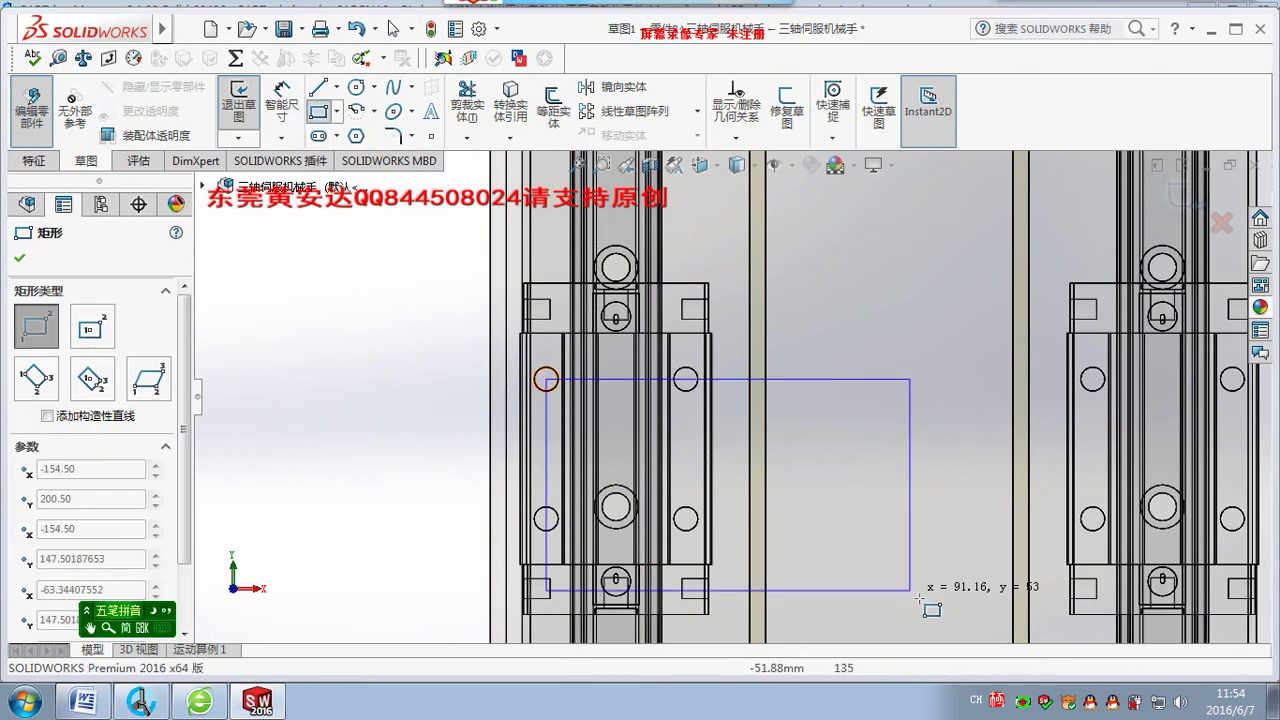
scroll(910, 505, "up", 3)
scroll(870, 530, "up", 2)
scroll(835, 560, "up", 2)
scroll(825, 540, "down", 1)
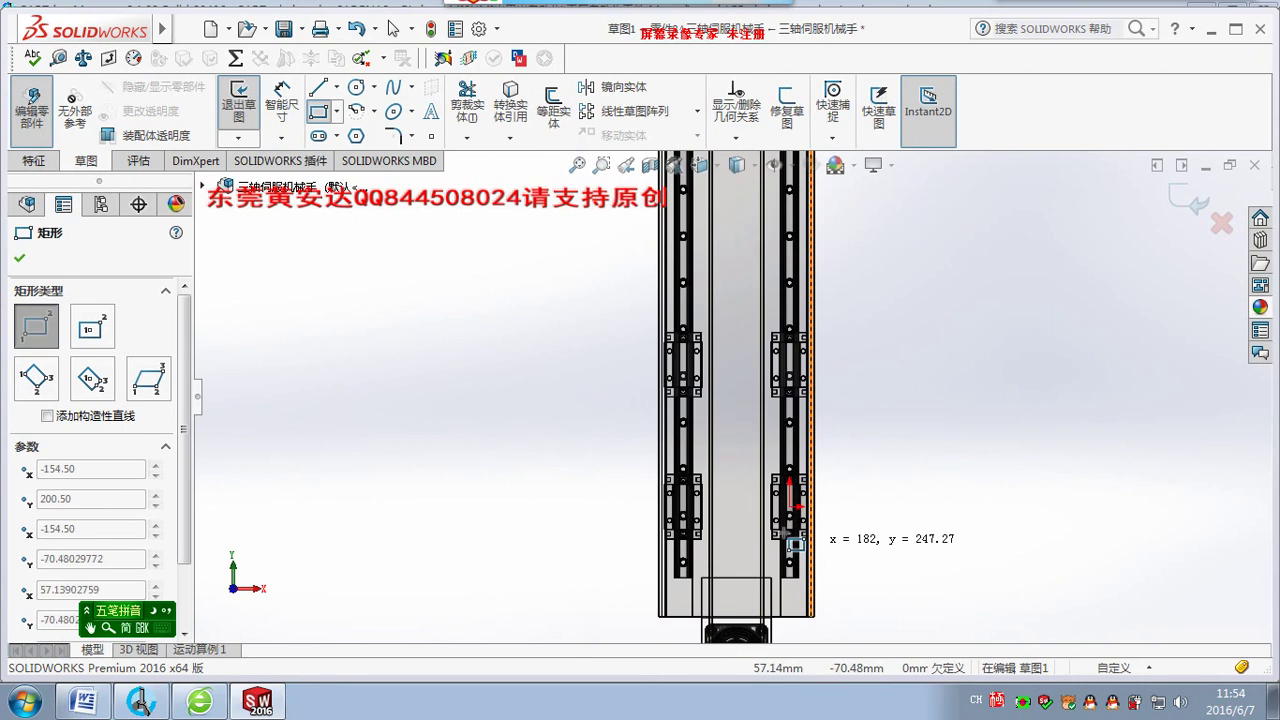
scroll(805, 520, "down", 2)
scroll(798, 508, "down", 2)
scroll(798, 508, "down", 1)
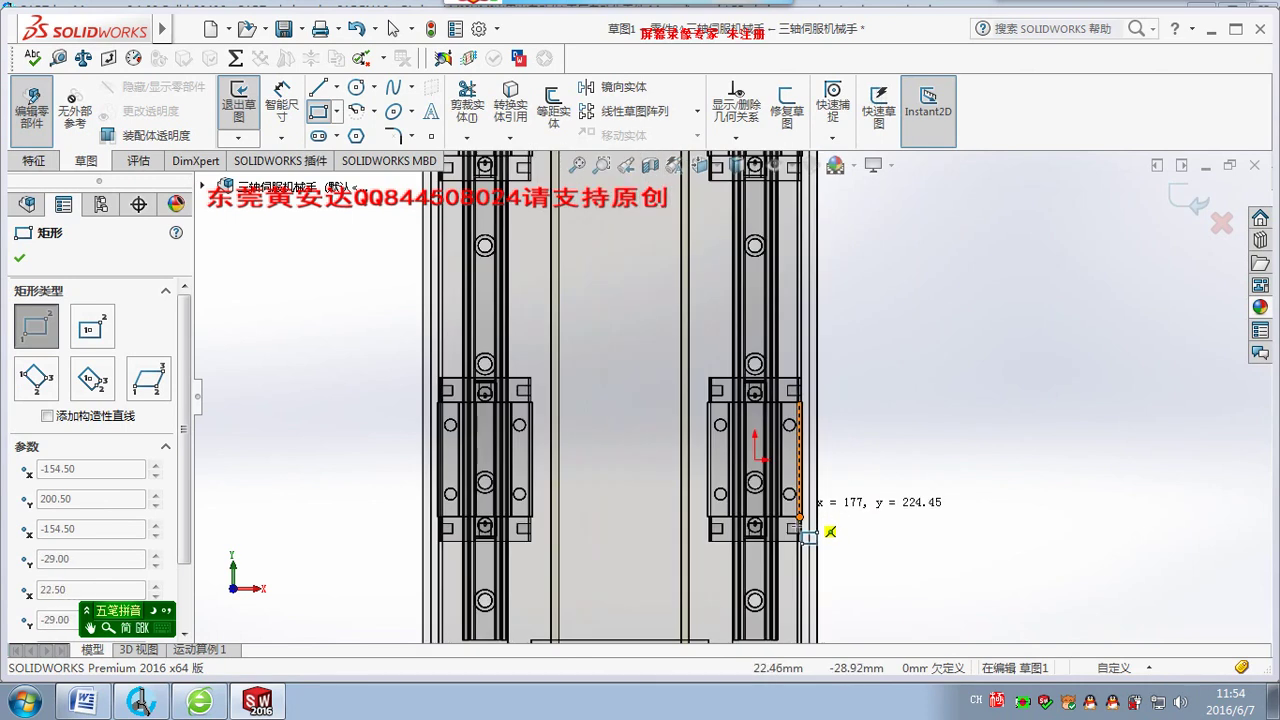
scroll(799, 503, "down", 2)
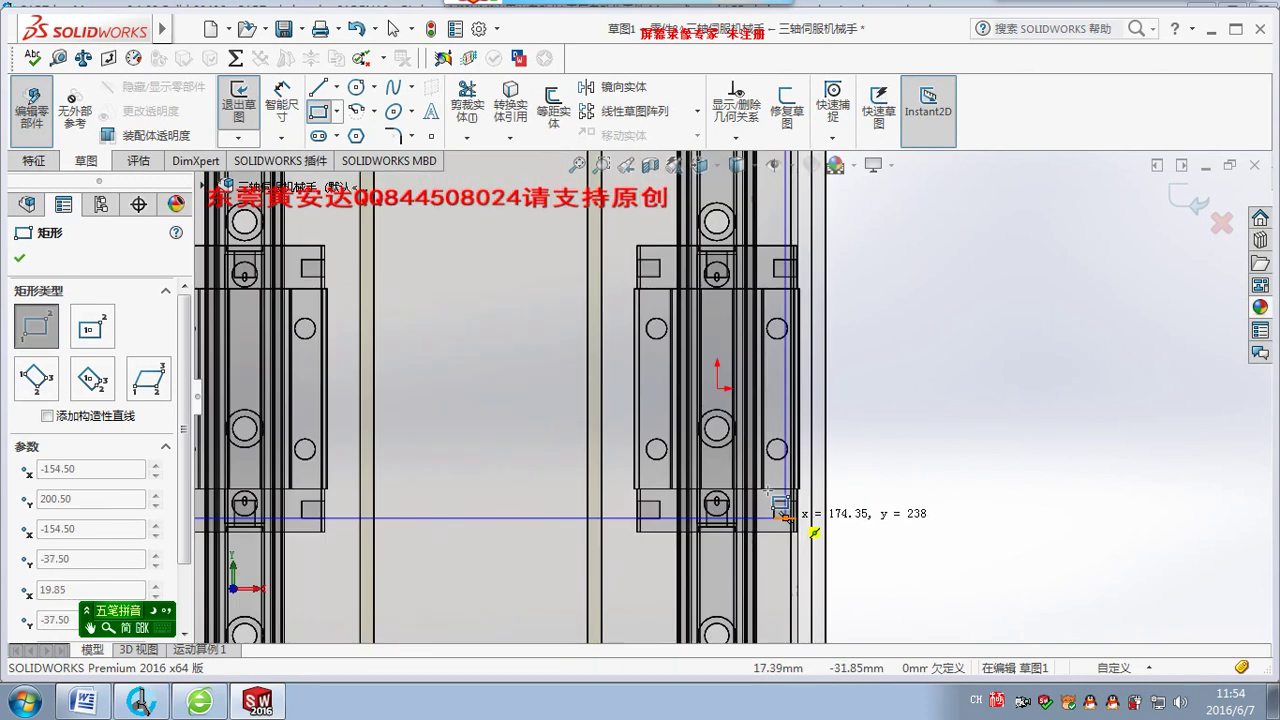
left_click(776, 449)
key("Escape")
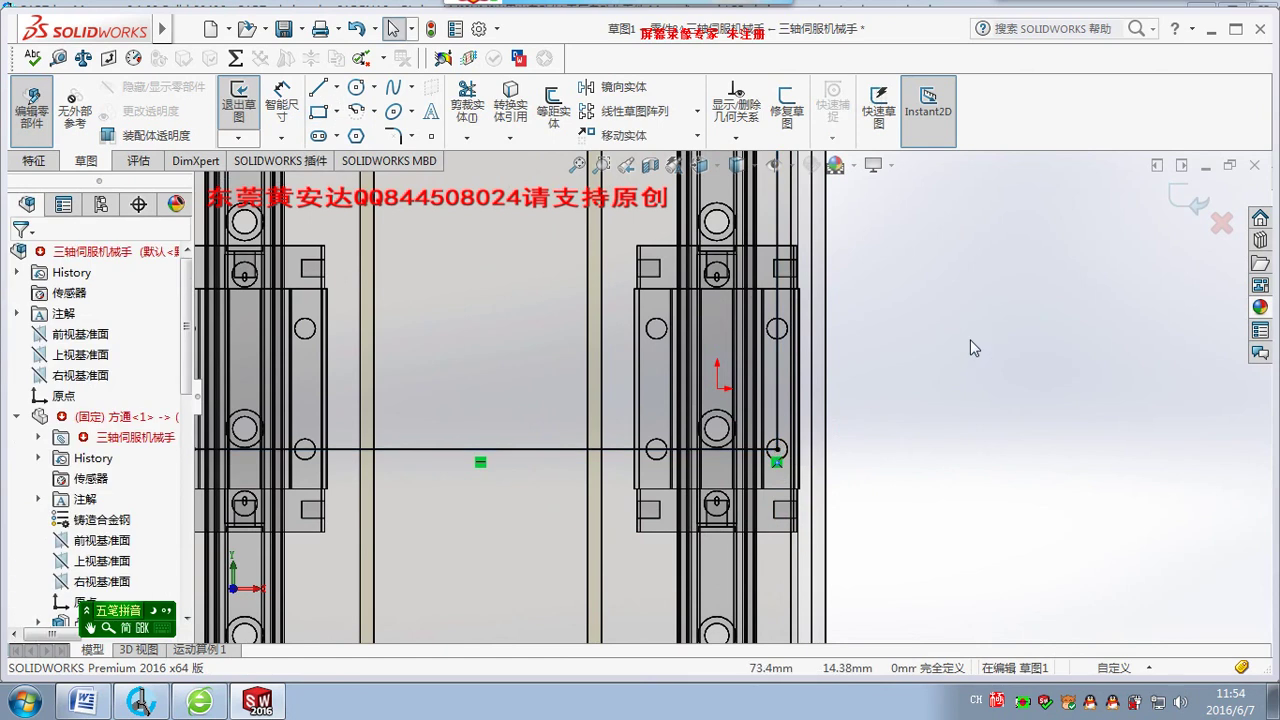
Select all four lines of the hole-centre rectangle.
scroll(834, 318, "up", 2)
scroll(800, 312, "up", 1)
scroll(760, 305, "up", 1)
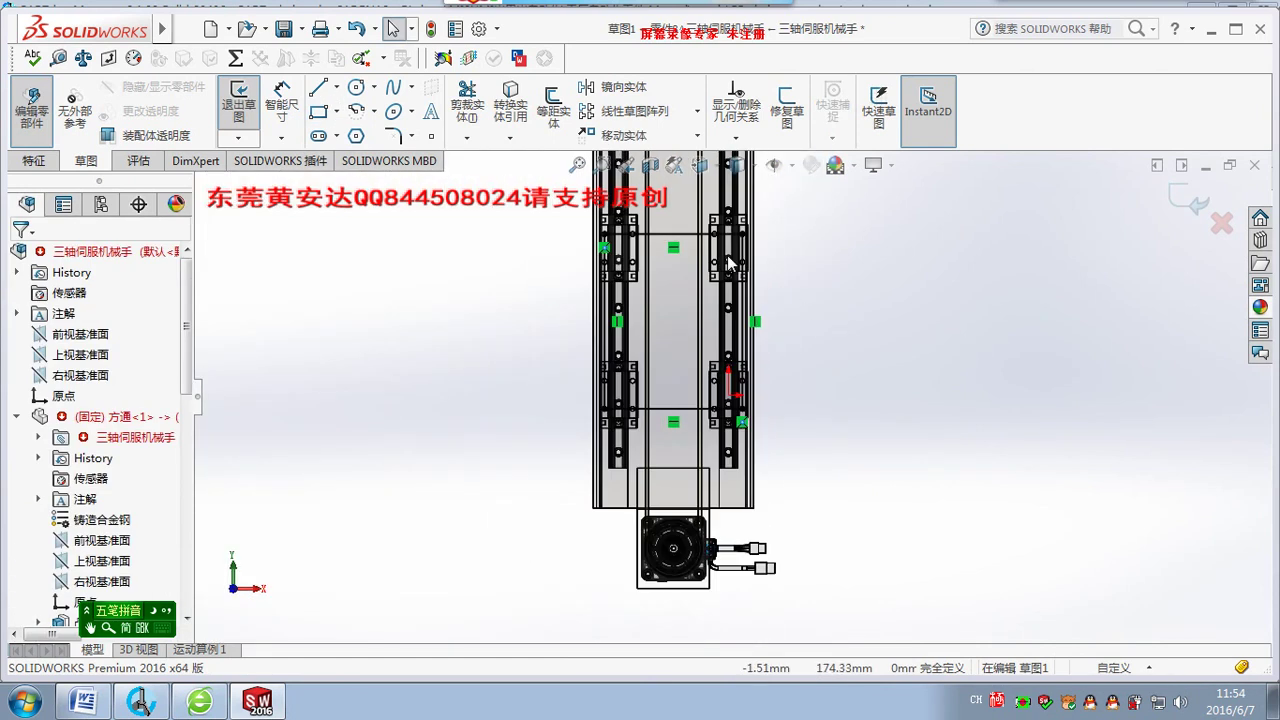
scroll(705, 298, "up", 1)
scroll(703, 298, "down", 1)
left_click_drag(868, 578, 382, 212)
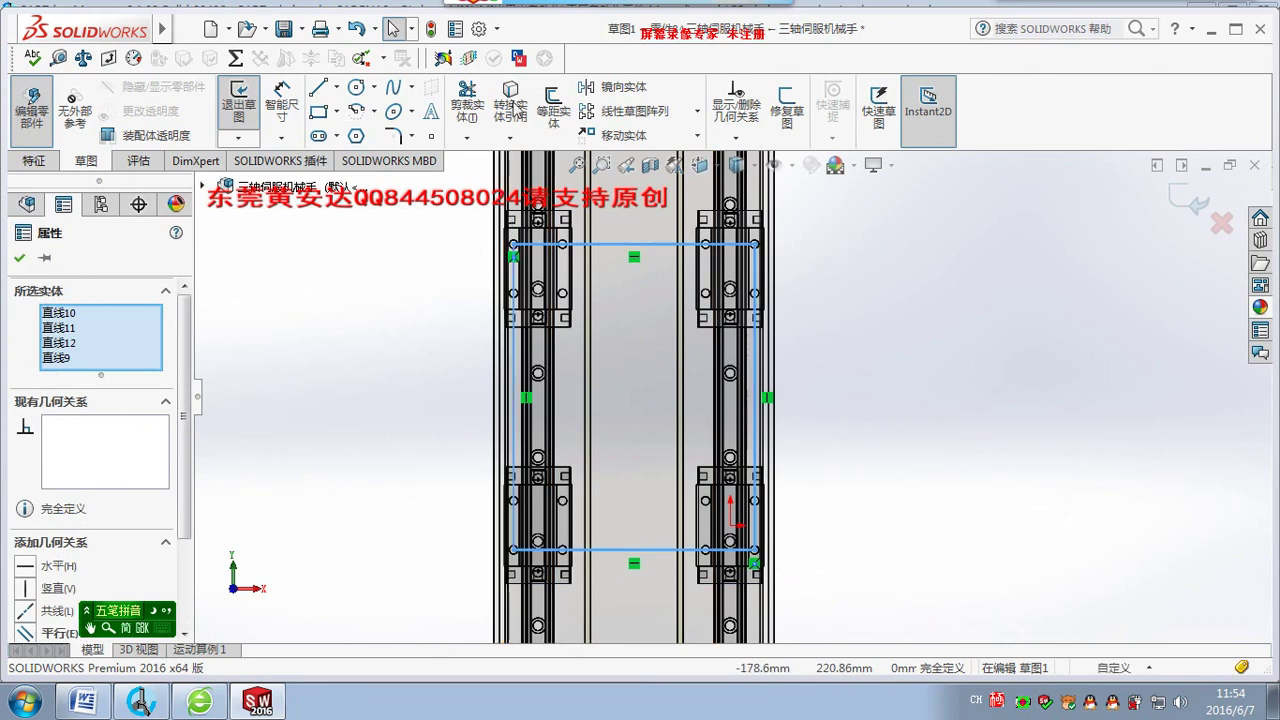
Offset the four hole-centre rectangle lines outward by 20 mm.
left_click(552, 100)
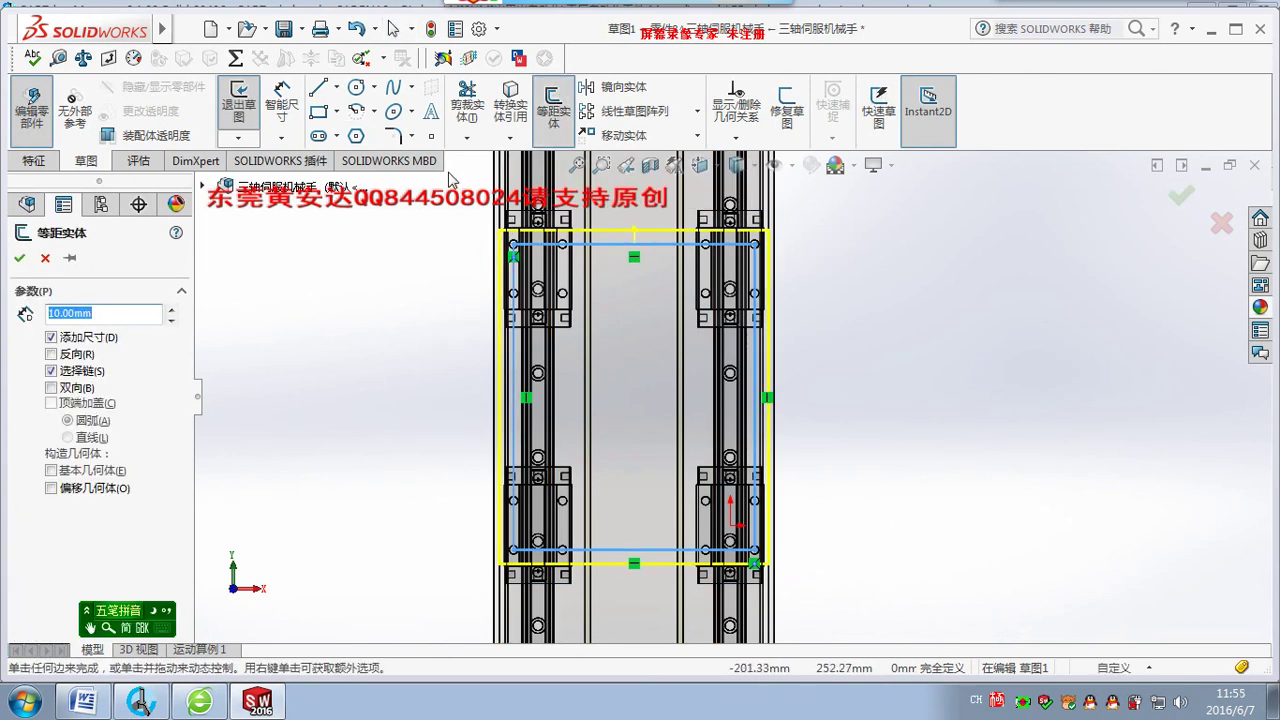
left_click(171, 310)
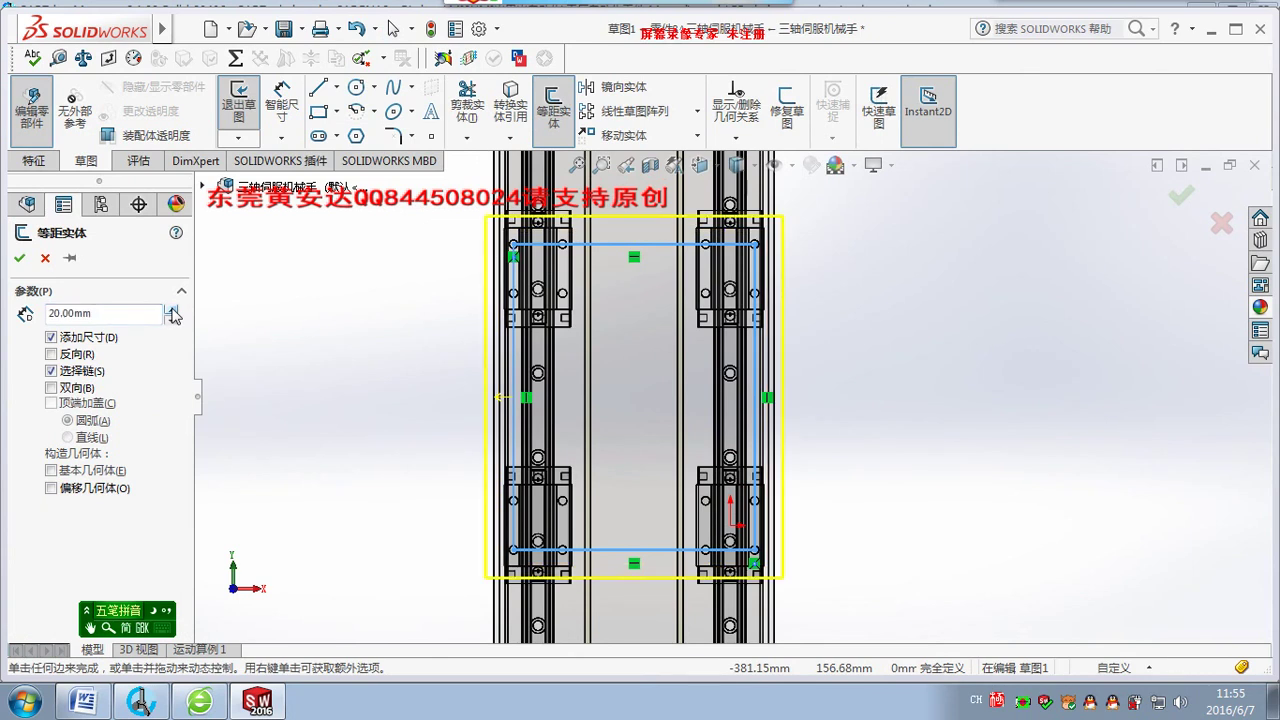
left_click(21, 257)
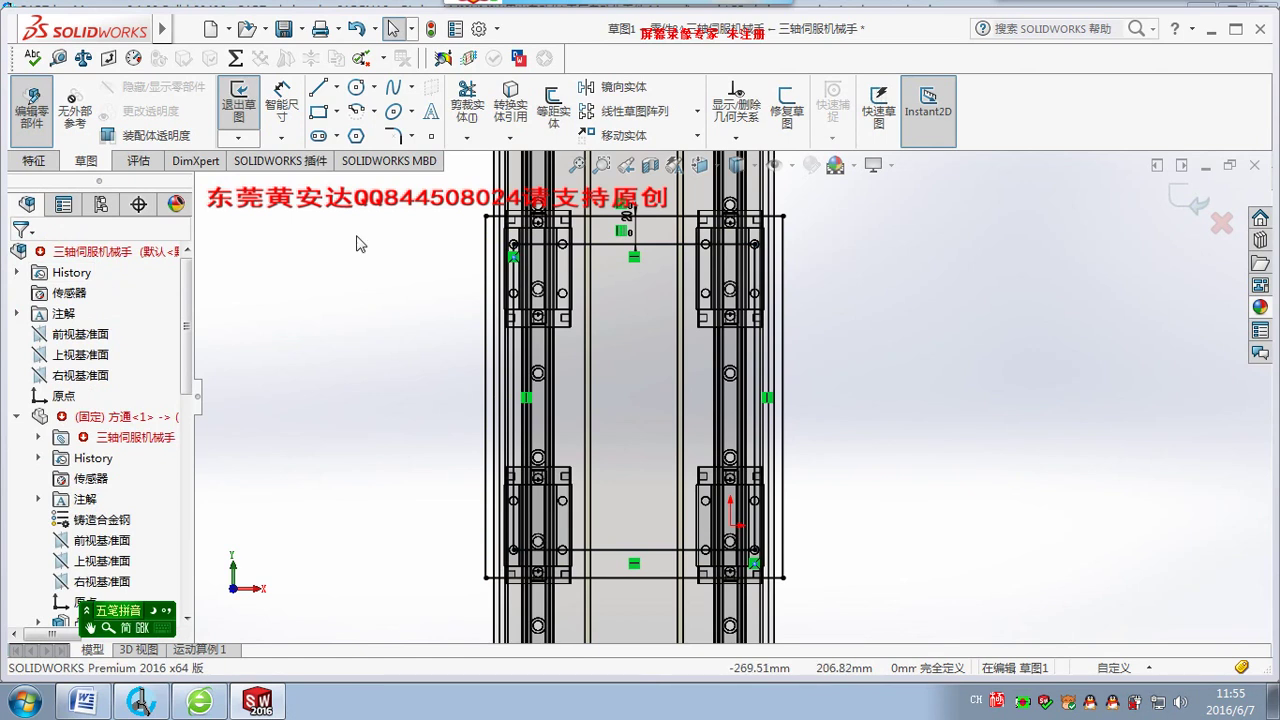
mouse_move(380, 235)
left_mouse_down()
mouse_move(838, 573)
mouse_move(819, 556)
left_mouse_up()
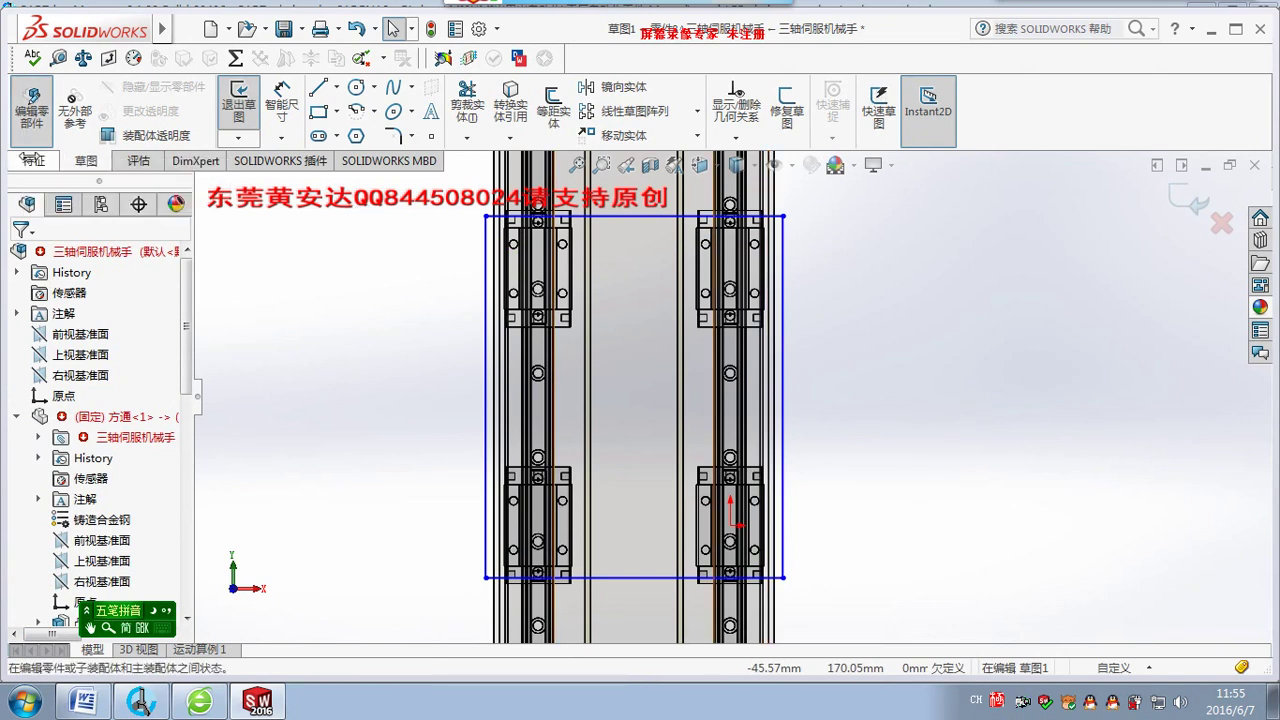
left_click(32, 158)
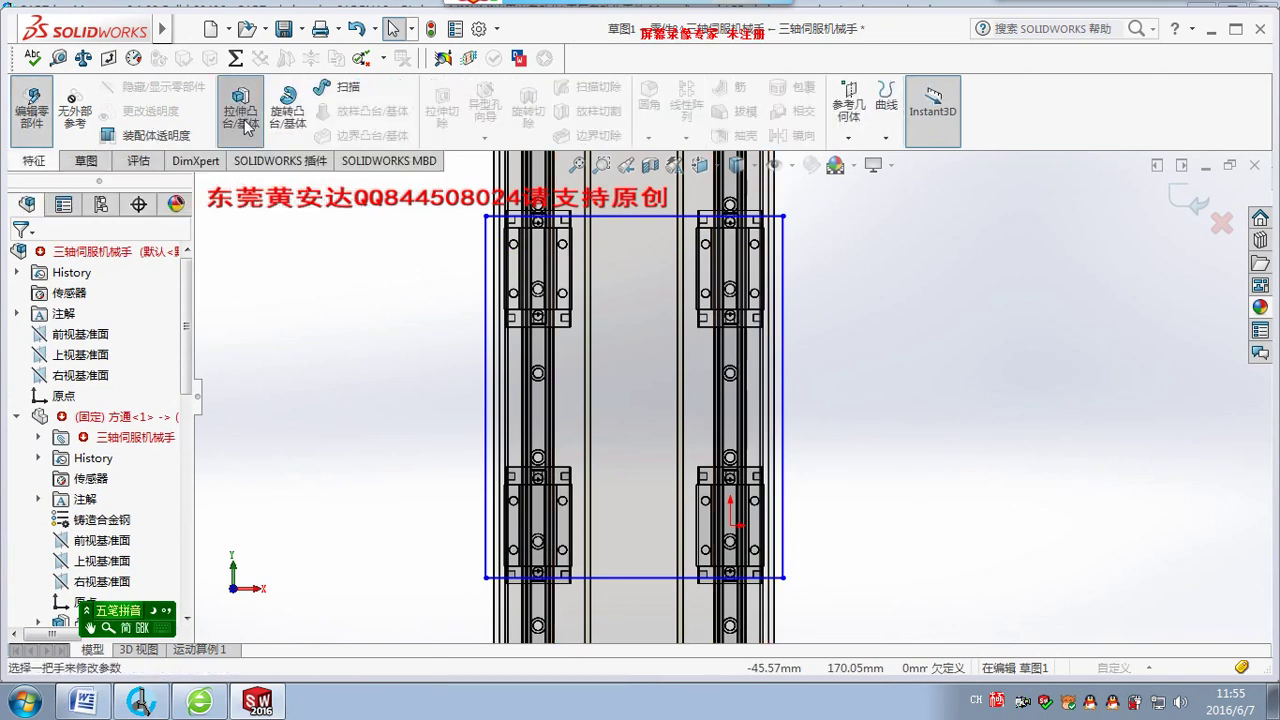
Extrude the plate outline as a boss 8 mm deep.
left_click(242, 110)
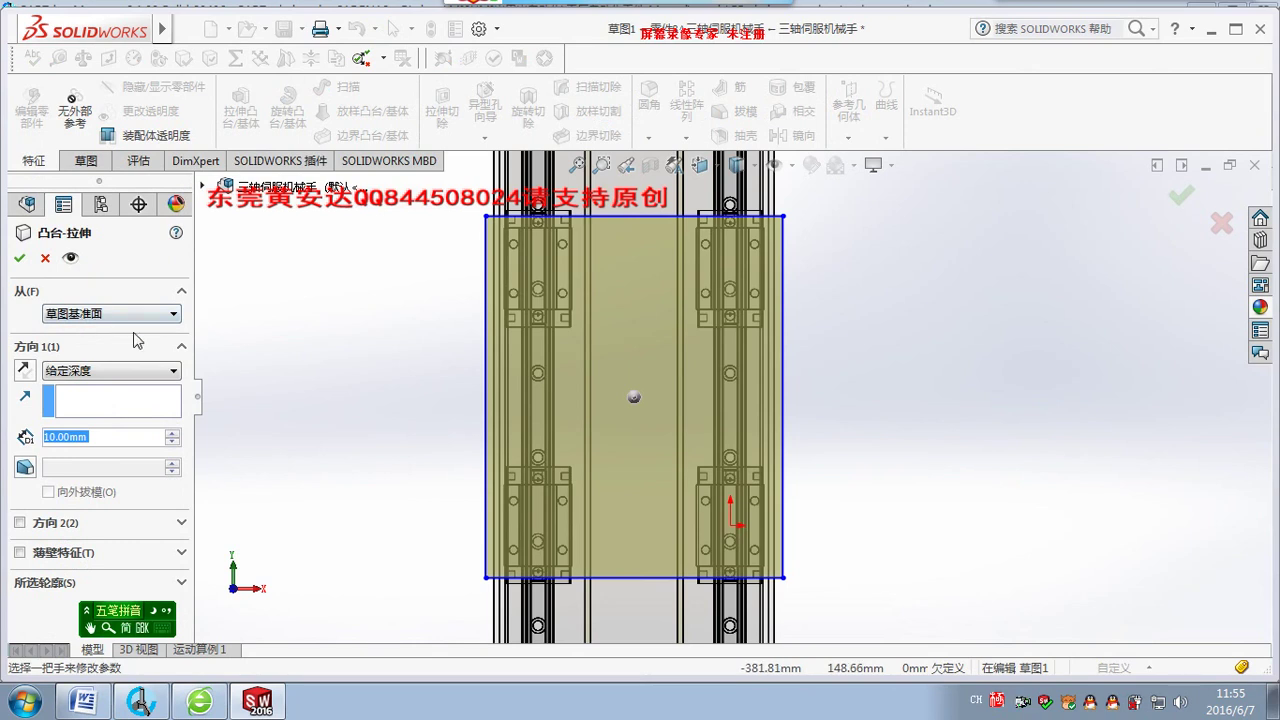
type("8")
key("Return")
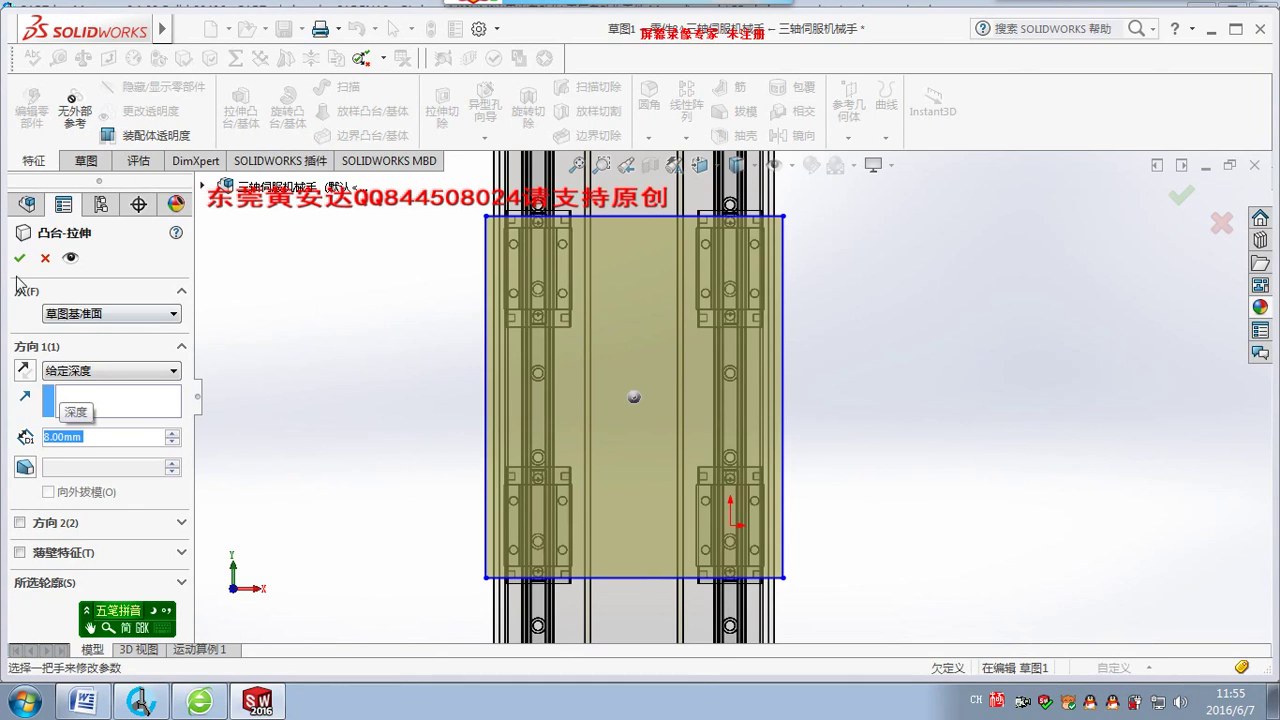
left_click(19, 257)
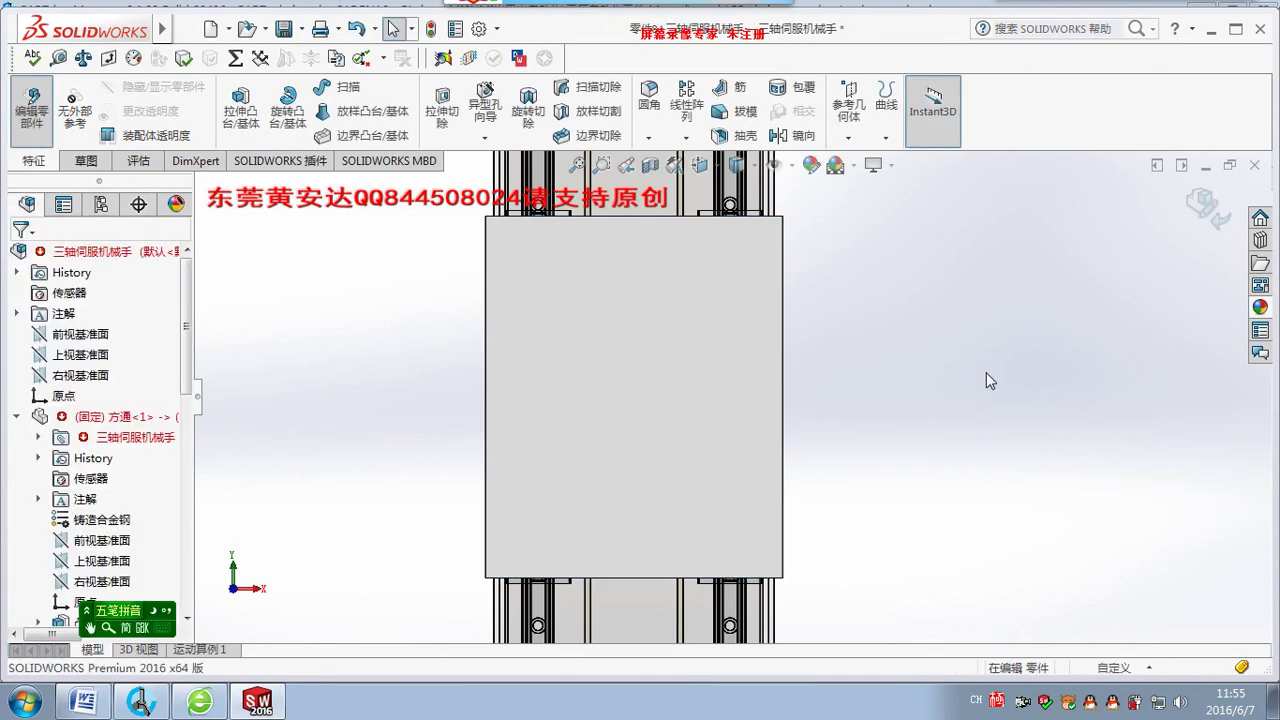
mouse_move(657, 229)
middle_mouse_down()
mouse_move(500, 266)
mouse_move(700, 362)
middle_mouse_up()
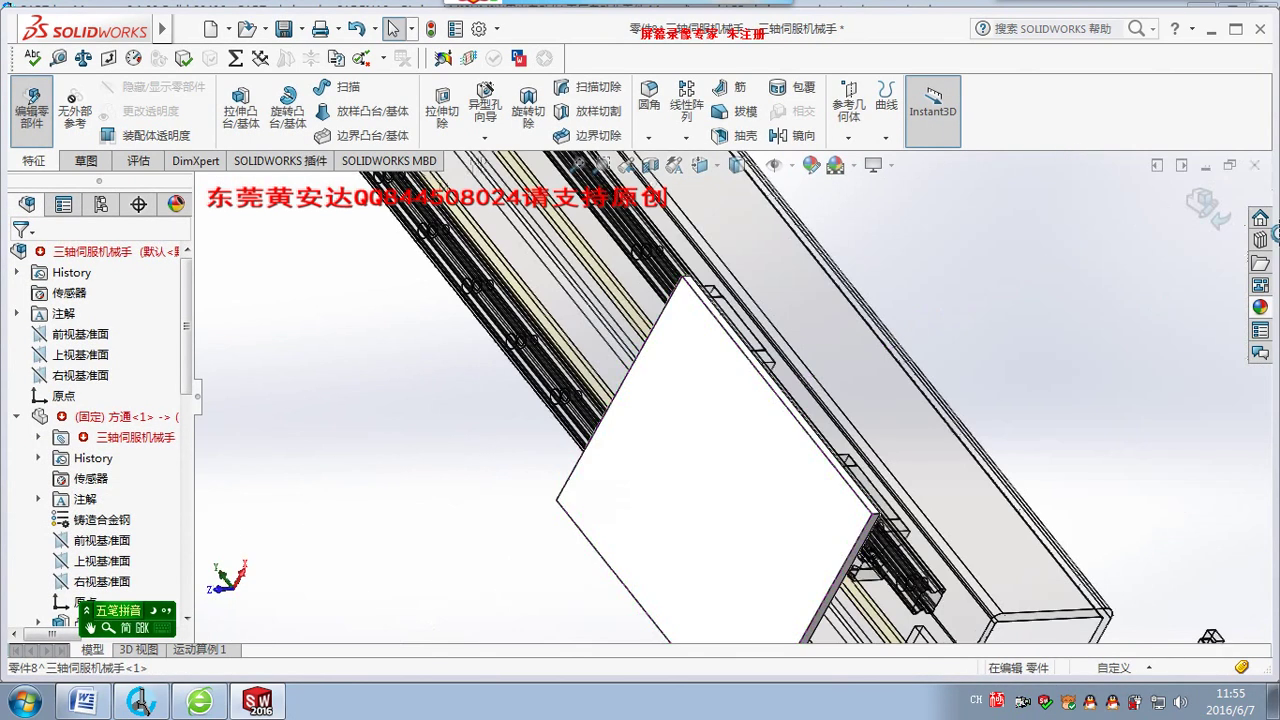
left_click(1205, 203)
mouse_move(1027, 266)
middle_mouse_down()
mouse_move(1070, 218)
mouse_move(880, 286)
mouse_move(837, 271)
mouse_move(797, 368)
mouse_move(832, 239)
middle_mouse_up()
middle_click_drag(892, 352, 858, 292)
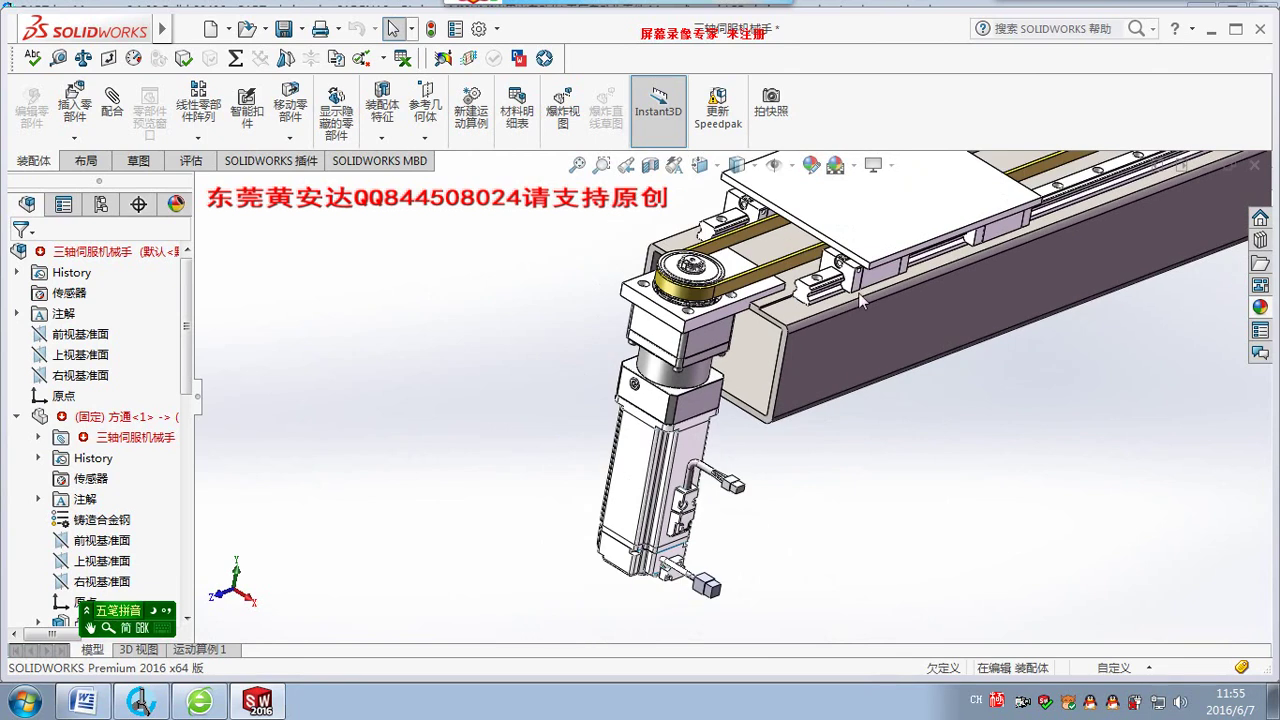
scroll(845, 290, "down", 2)
scroll(749, 351, "down", 2)
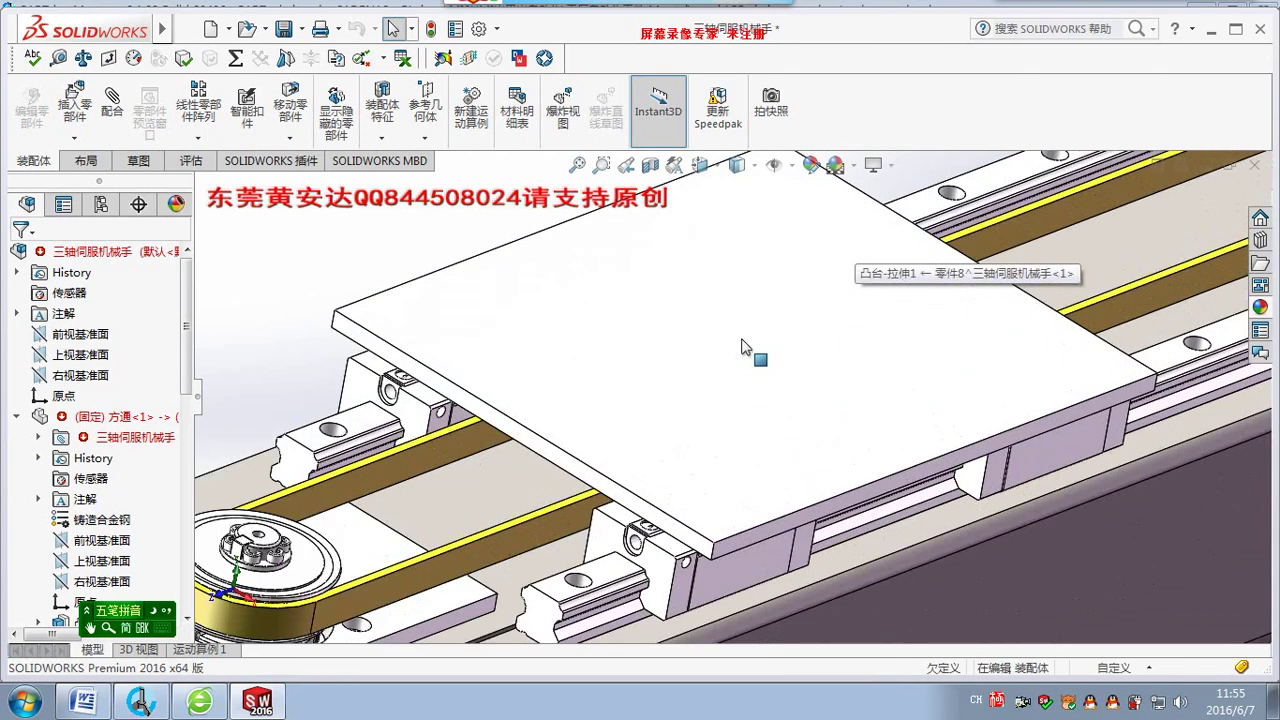
scroll(605, 377, "down", 2)
middle_click_drag(605, 377, 614, 371)
left_click(616, 371)
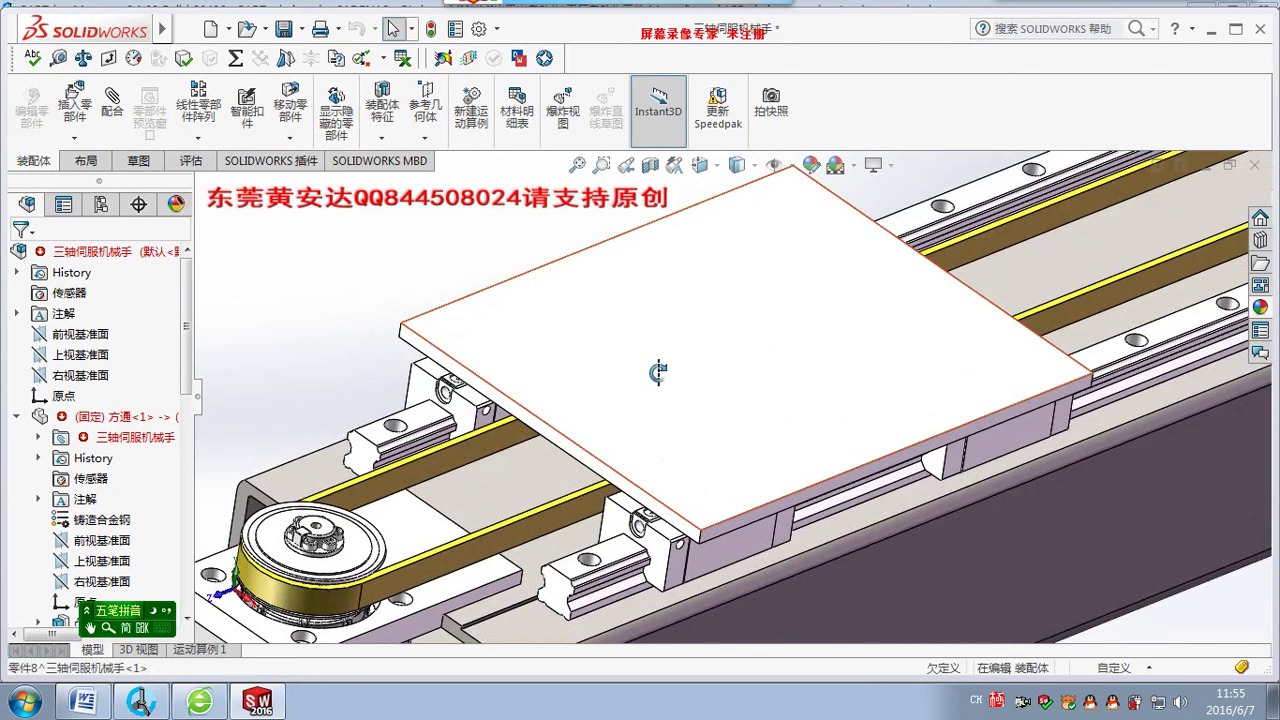
right_click(708, 353)
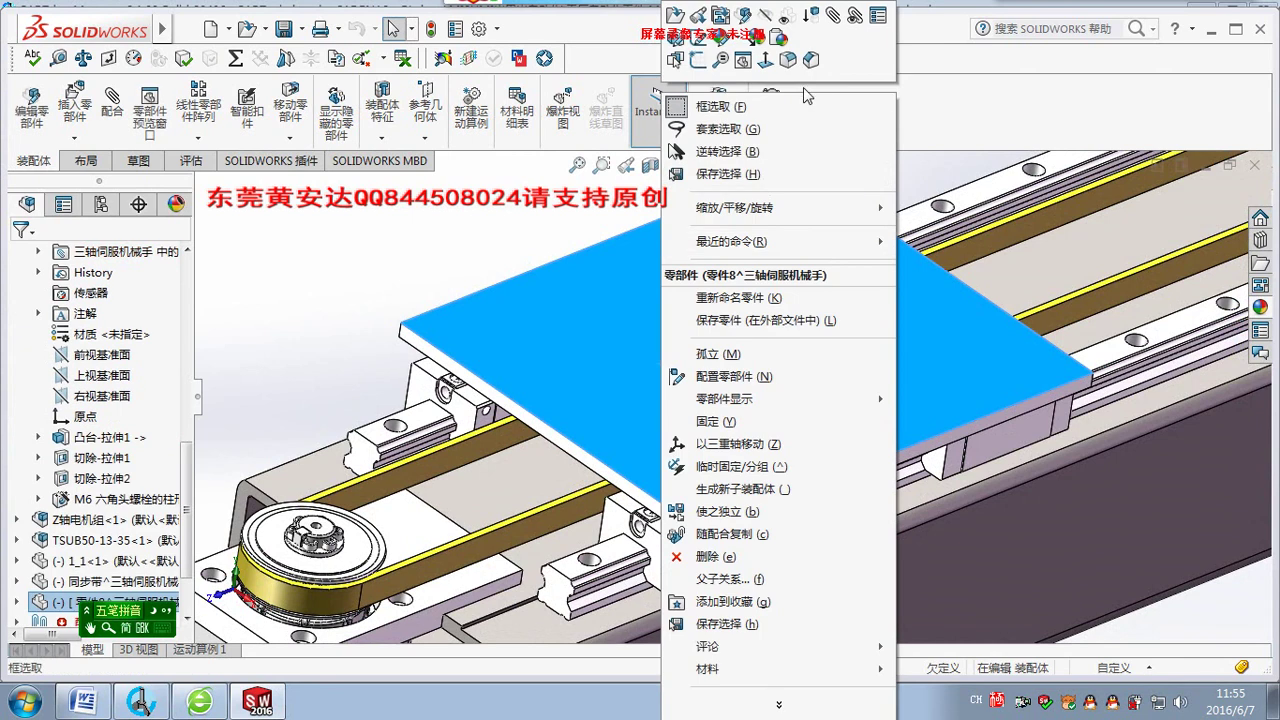
left_click(766, 16)
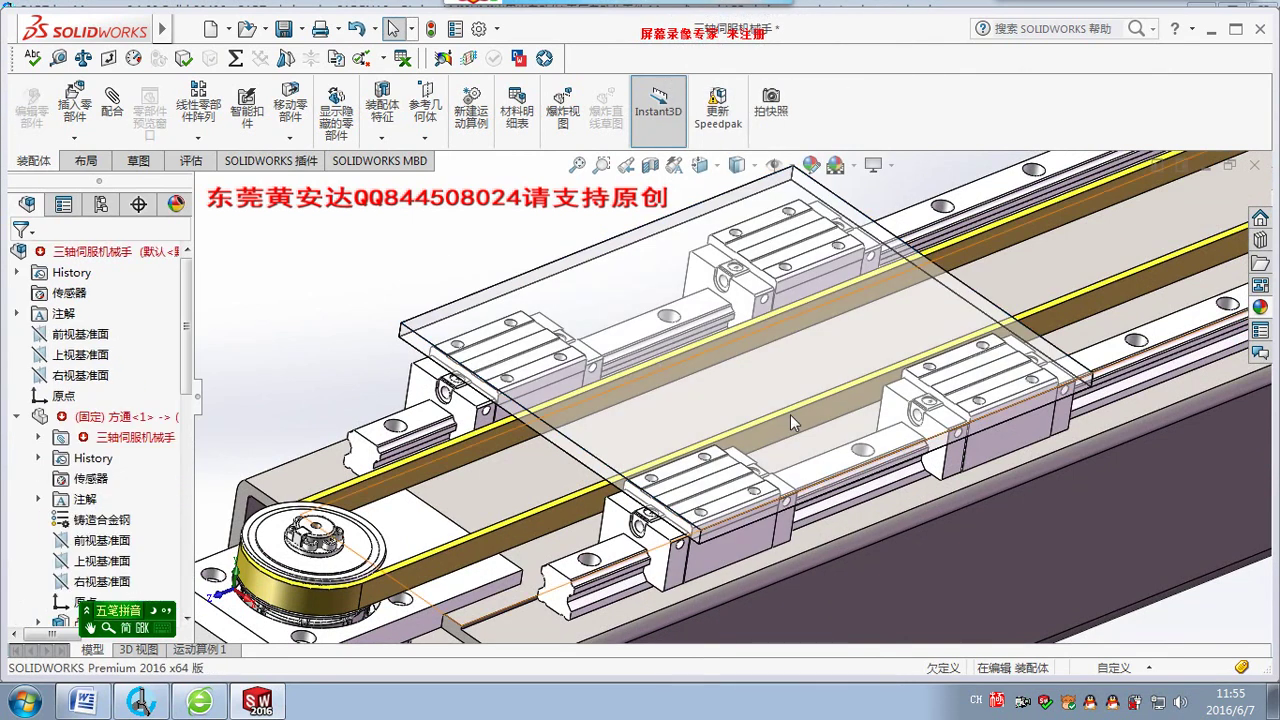
scroll(790, 414, "down", 2)
scroll(740, 375, "down", 2)
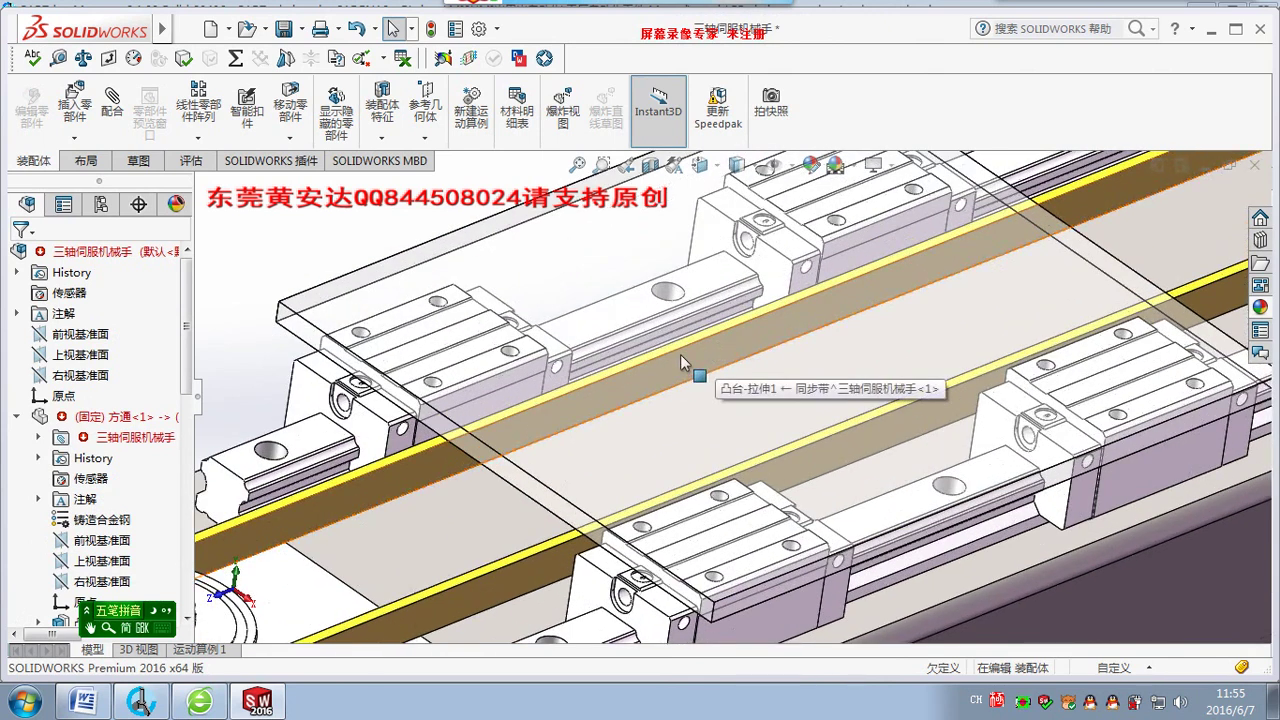
middle_click_drag(680, 354, 690, 348)
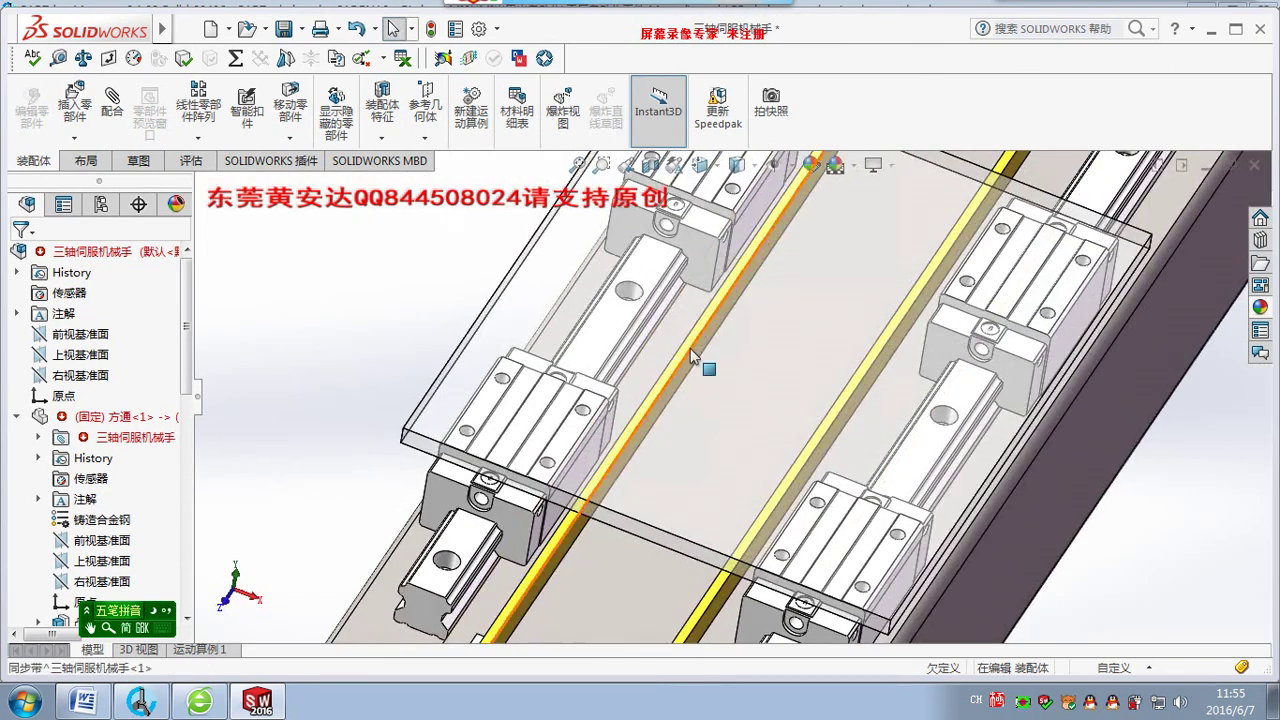
scroll(717, 346, "up", 2)
middle_click_drag(717, 360, 759, 446)
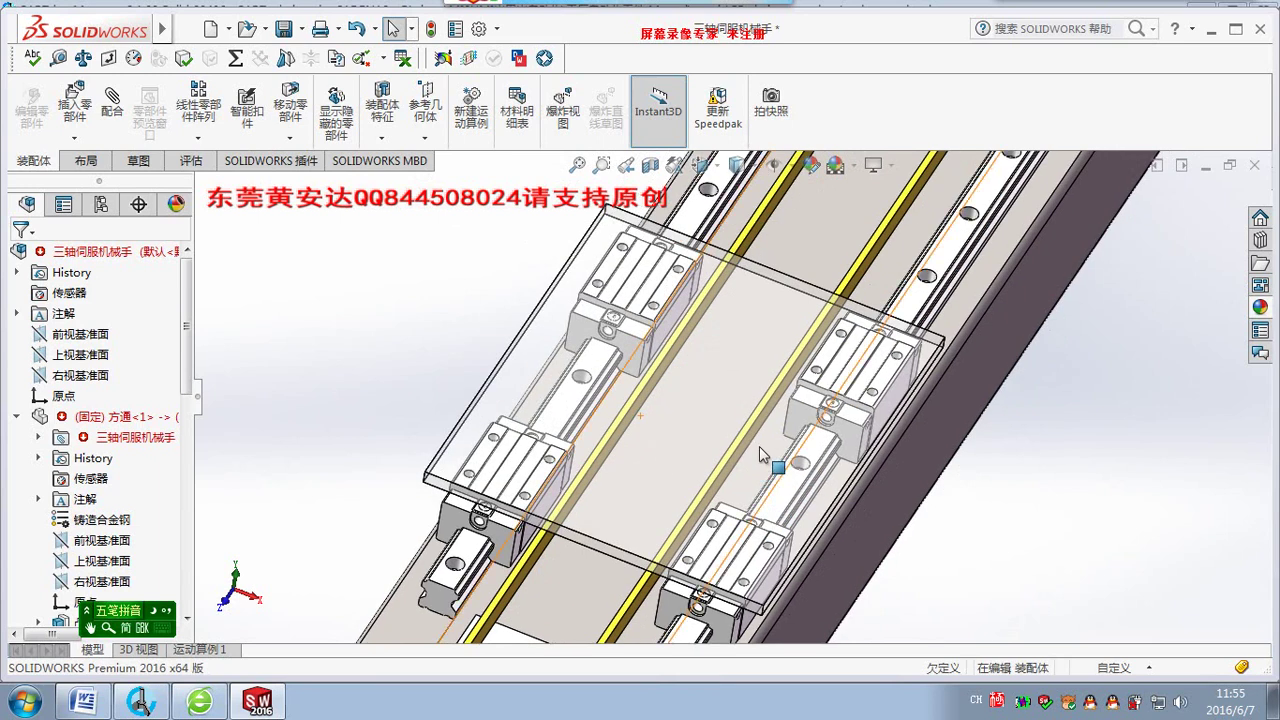
mouse_move(986, 451)
middle_mouse_down()
mouse_move(966, 335)
mouse_move(1051, 443)
mouse_move(1057, 543)
mouse_move(1075, 535)
middle_mouse_up()
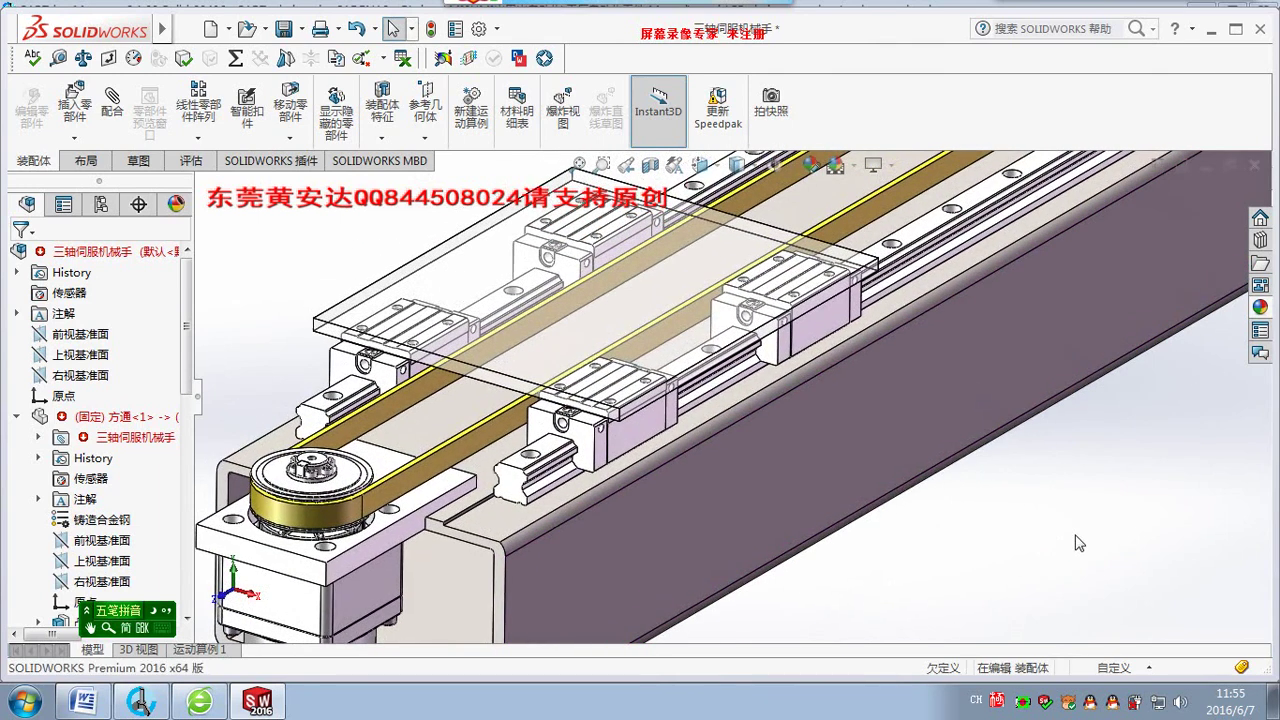
middle_click_drag(968, 489, 1028, 512, "ctrl")
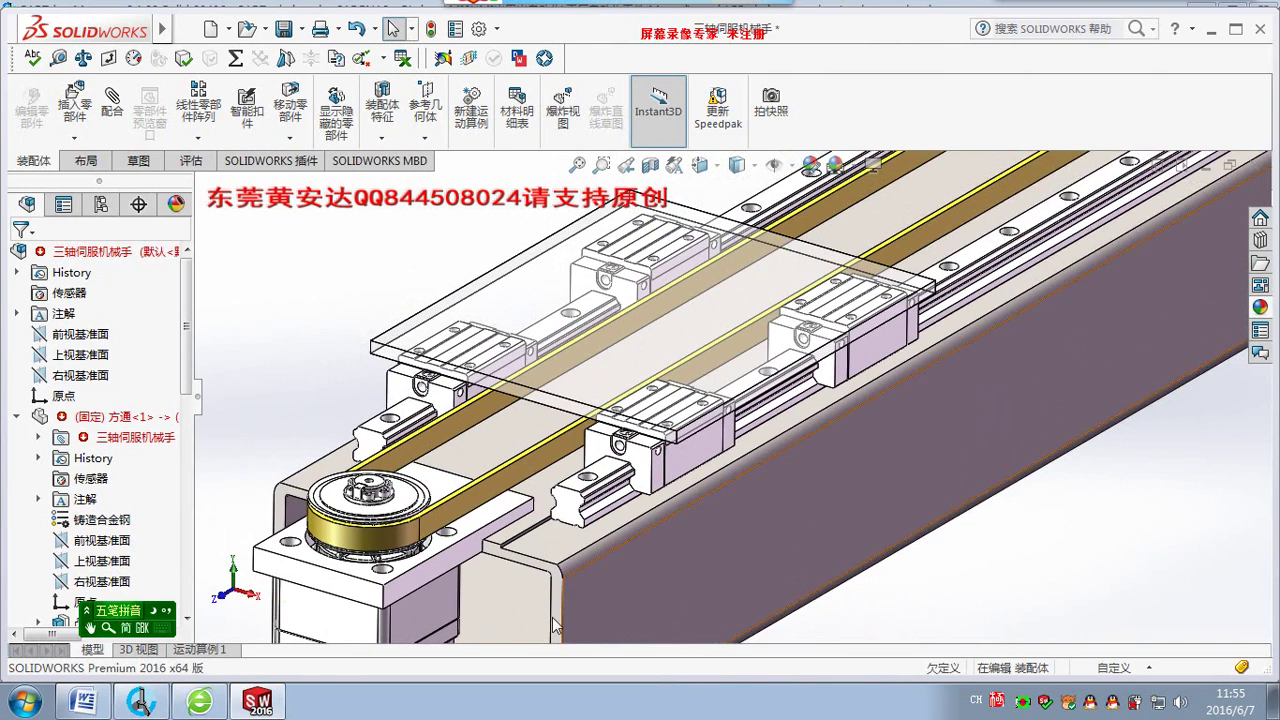
In PARTdataManager, expand the MISUMI 同步齿形带 timing-belt category.
left_click(186, 703)
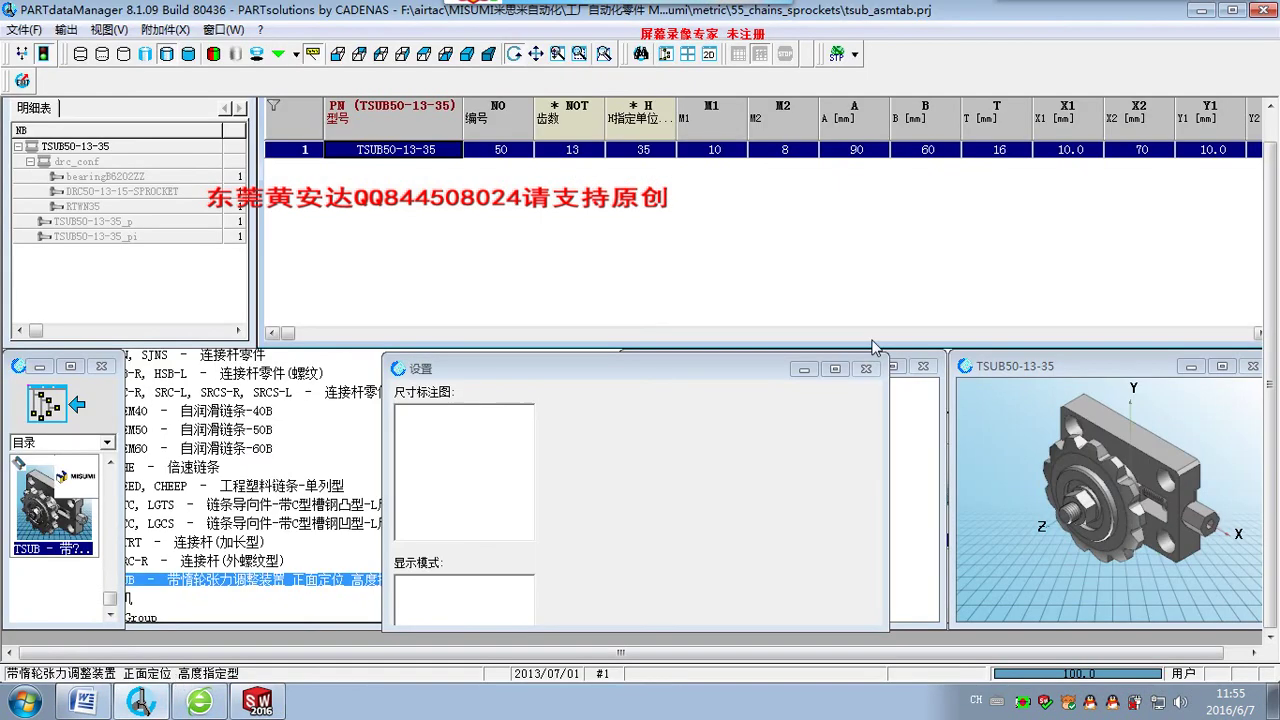
left_click(70, 410)
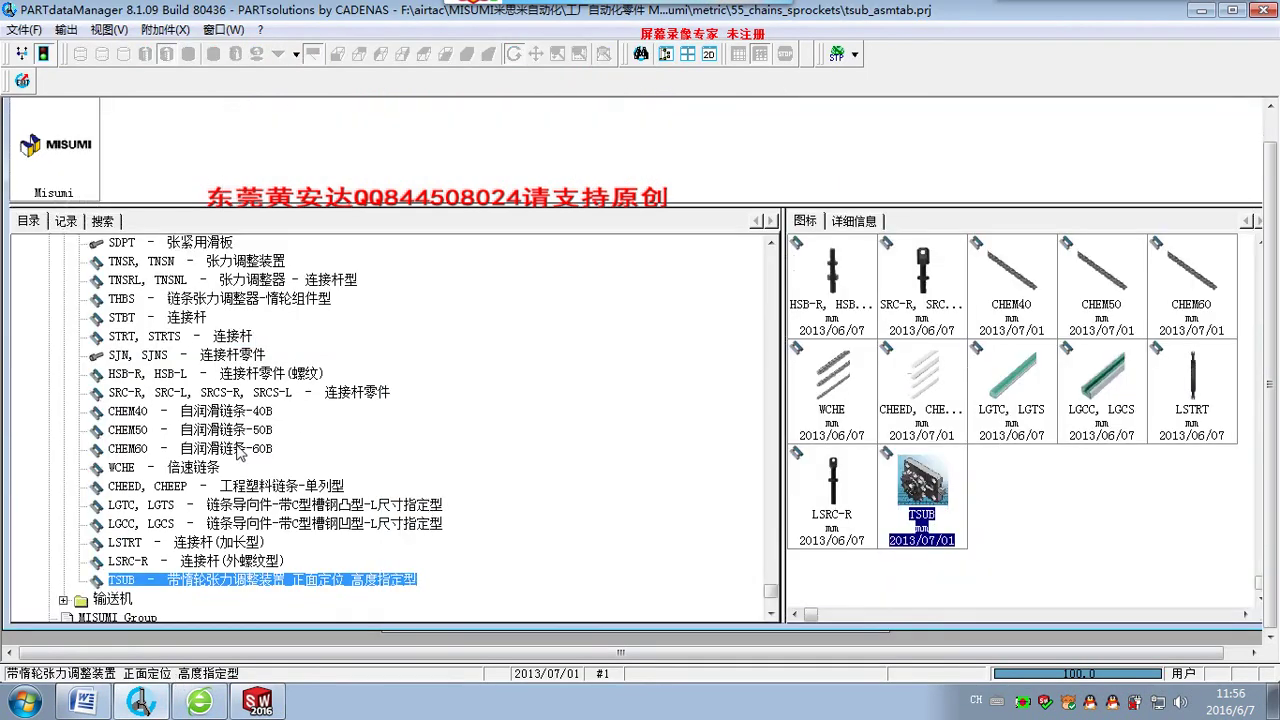
left_click(233, 393)
scroll(225, 400, "up", 2)
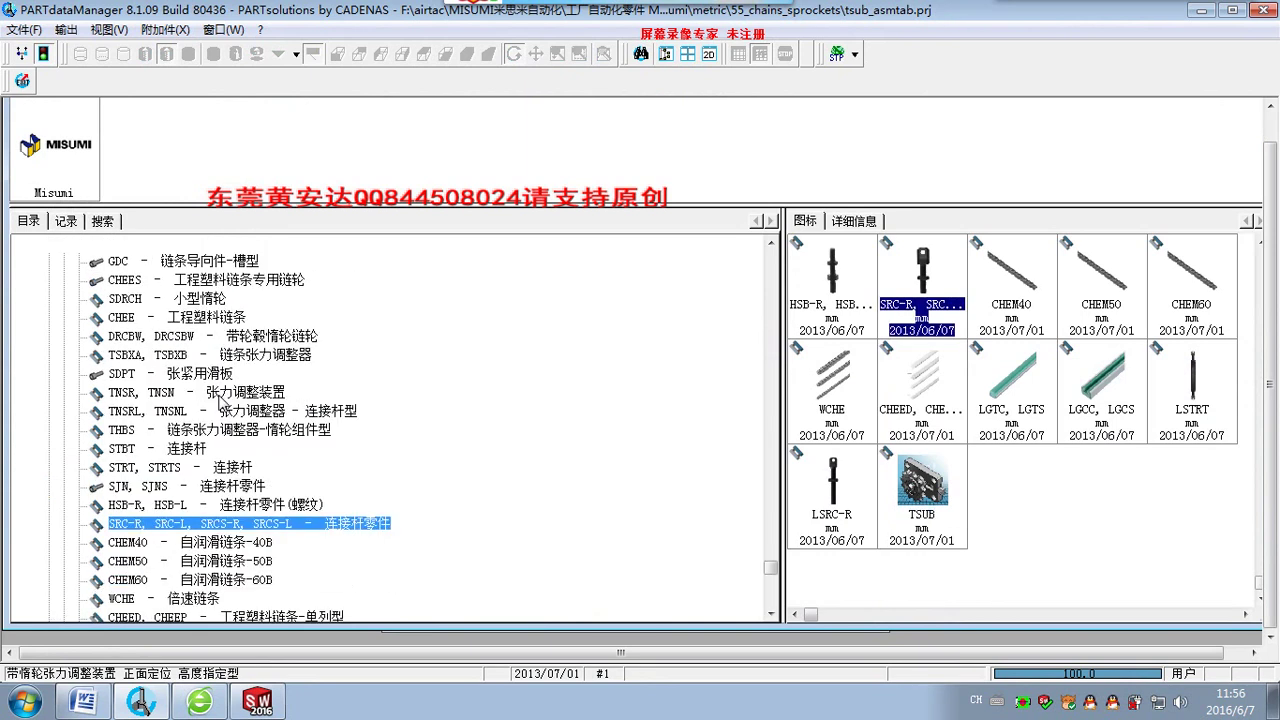
scroll(225, 400, "up", 3)
scroll(220, 400, "up", 3)
scroll(218, 400, "up", 6)
scroll(218, 400, "up", 2)
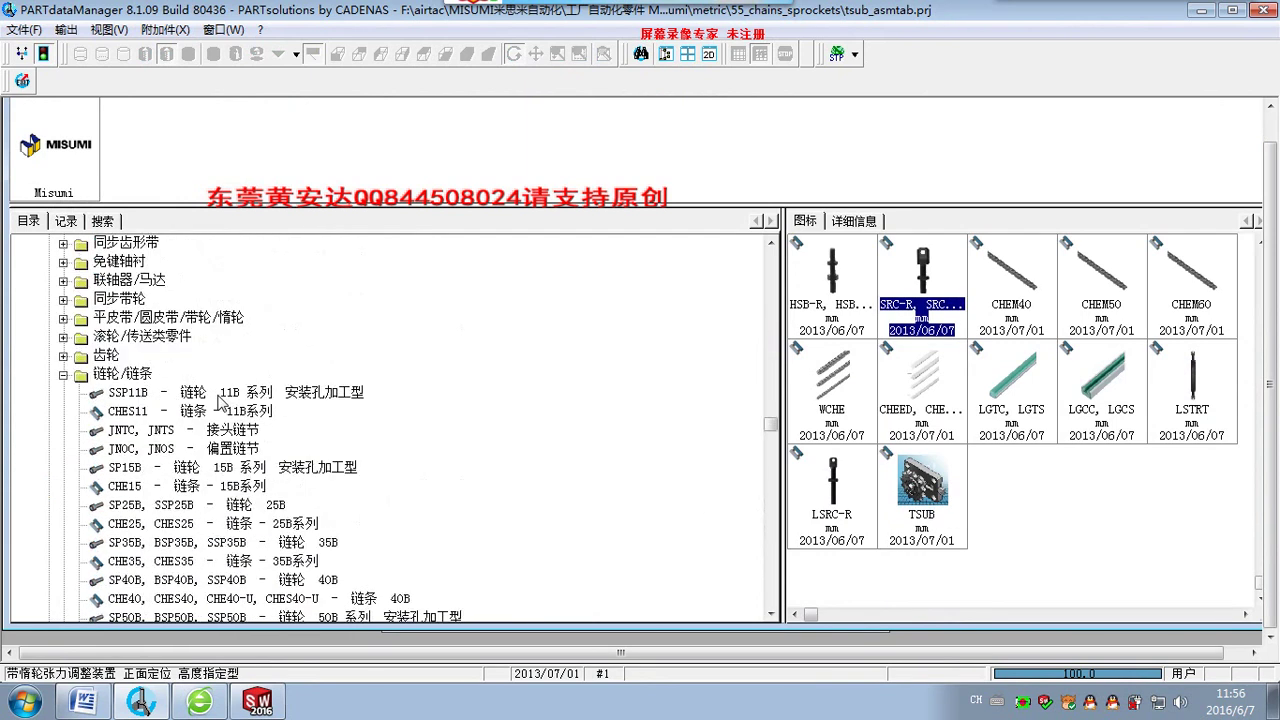
scroll(203, 495, "down", 3)
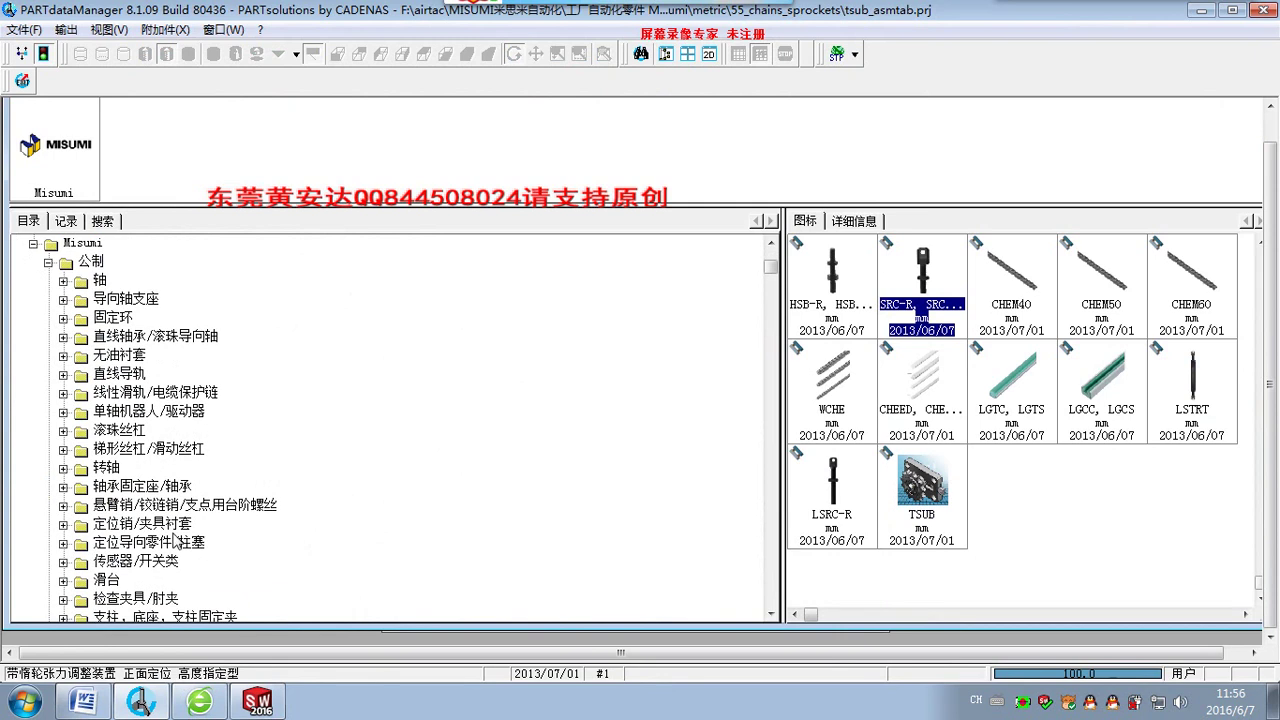
scroll(150, 555, "down", 3)
scroll(150, 555, "down", 3)
scroll(150, 555, "down", 3)
scroll(150, 555, "down", 3)
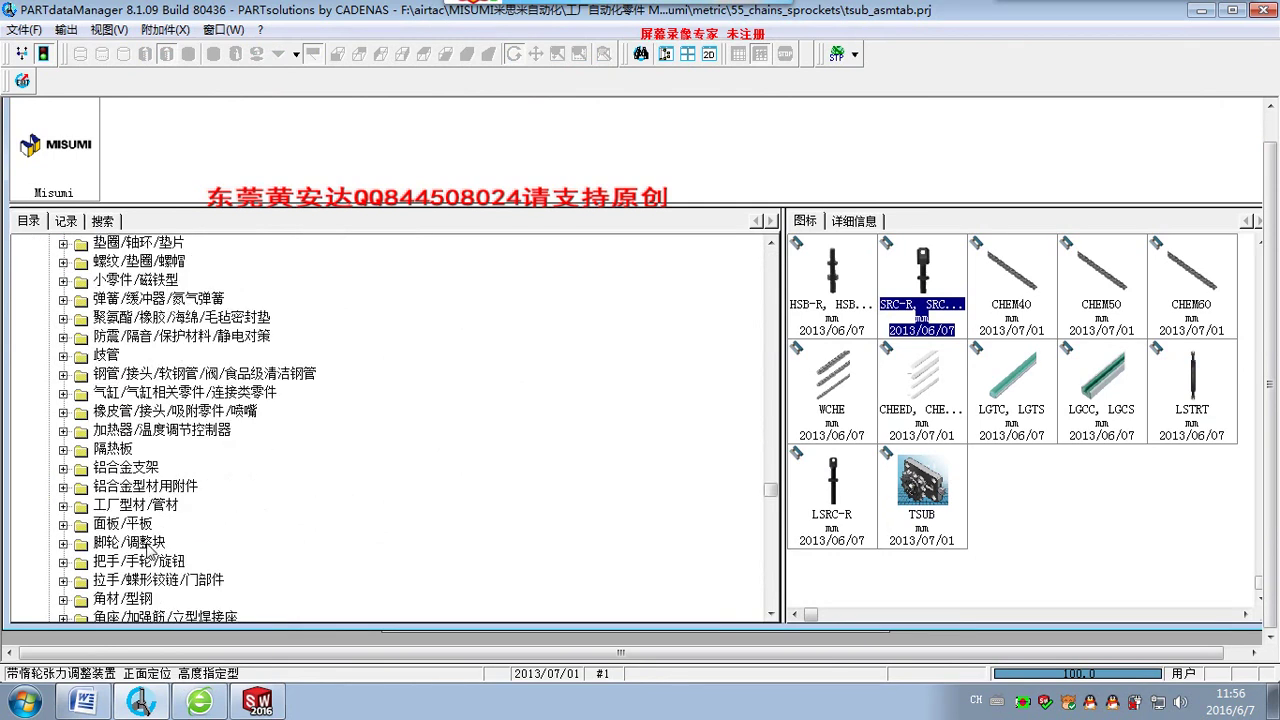
scroll(148, 548, "down", 3)
left_click(140, 431)
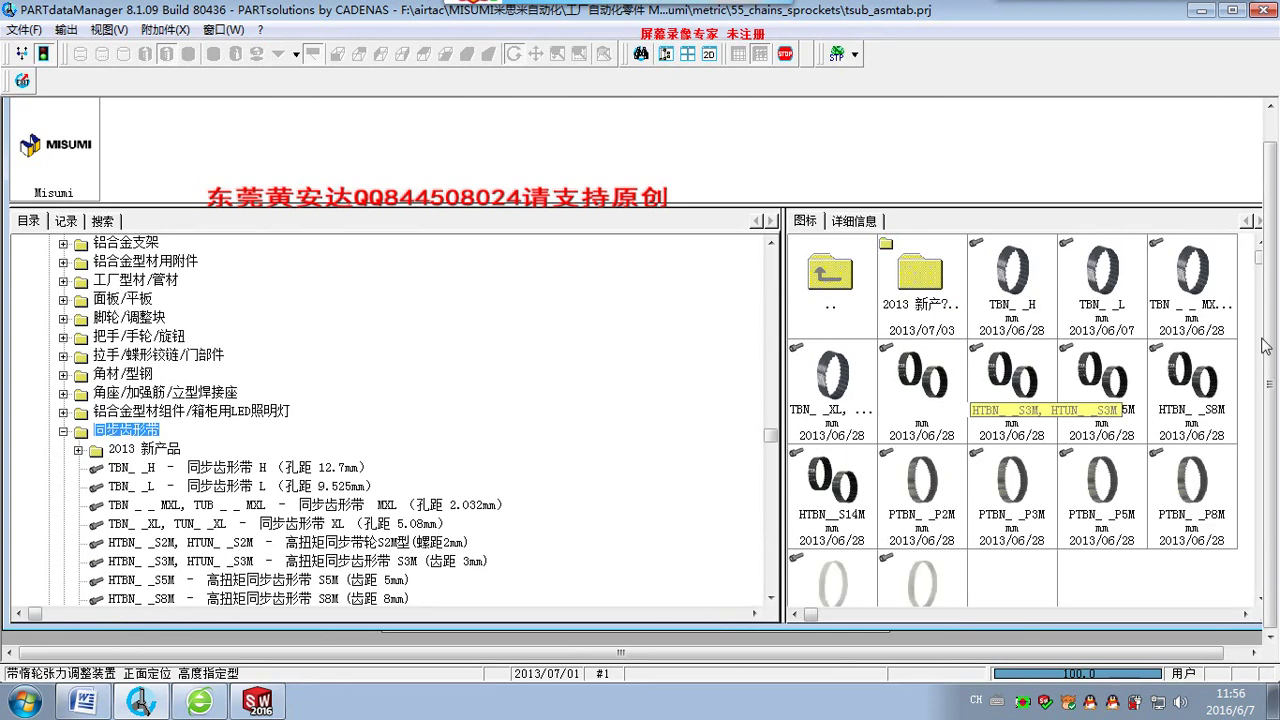
Browse the timing-belt accessories and preview the TBCS-S2M040 fitting.
double_click(1143, 530)
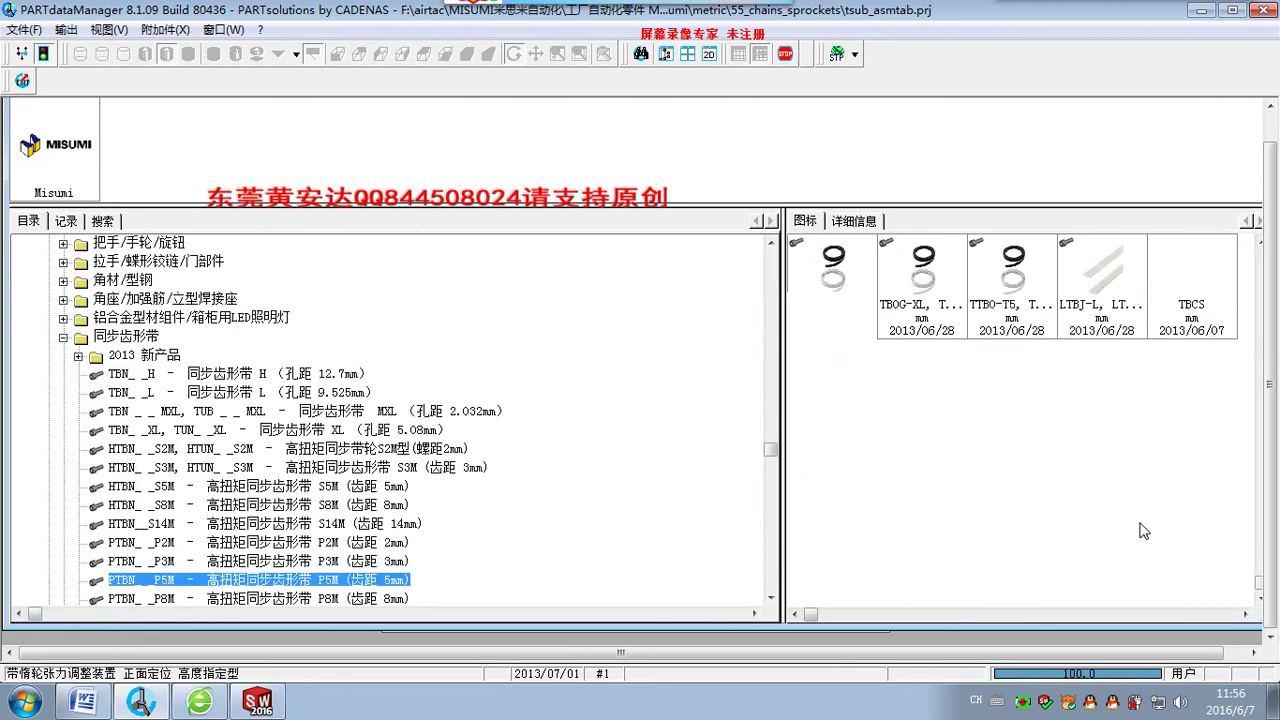
left_click(1200, 295)
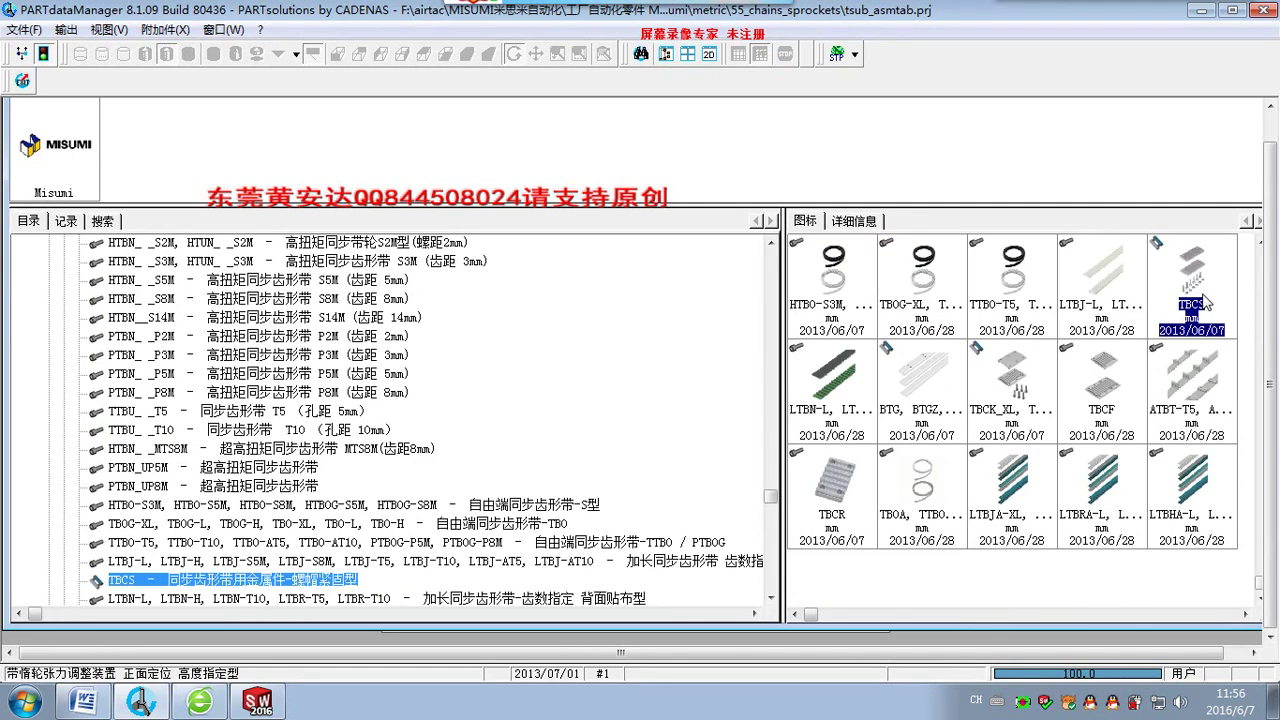
left_click(1115, 397)
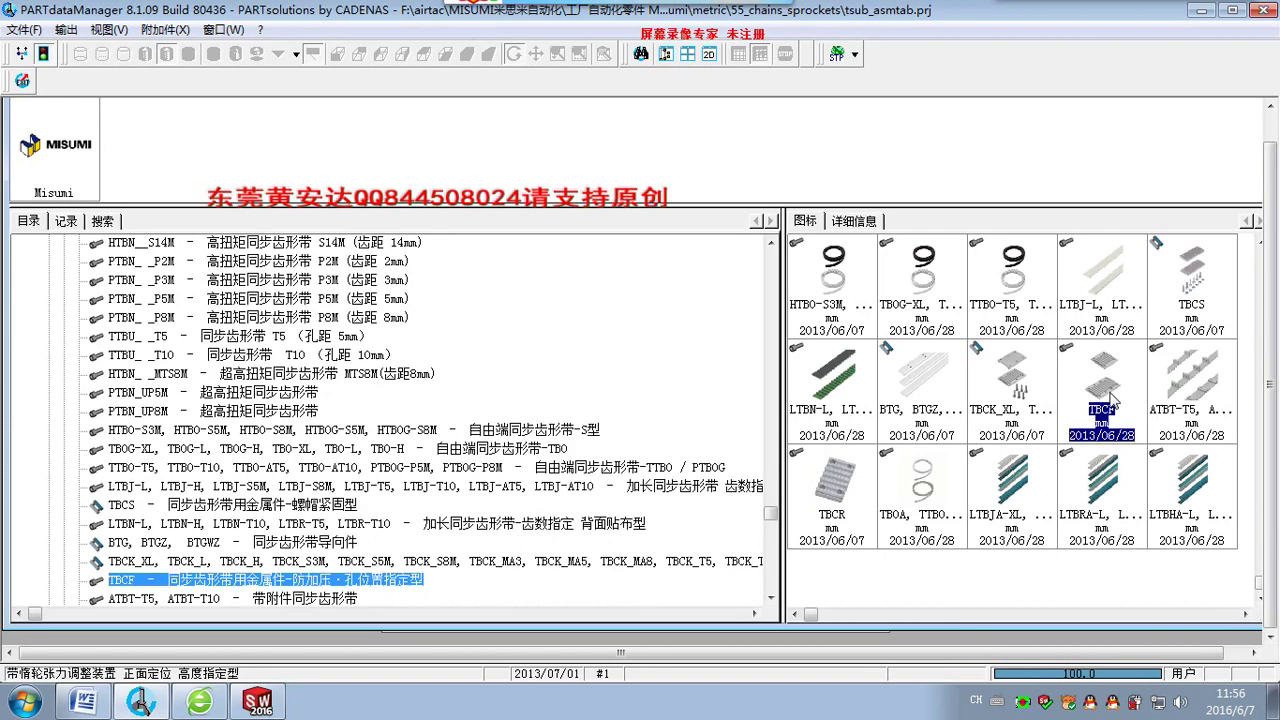
double_click(1193, 288)
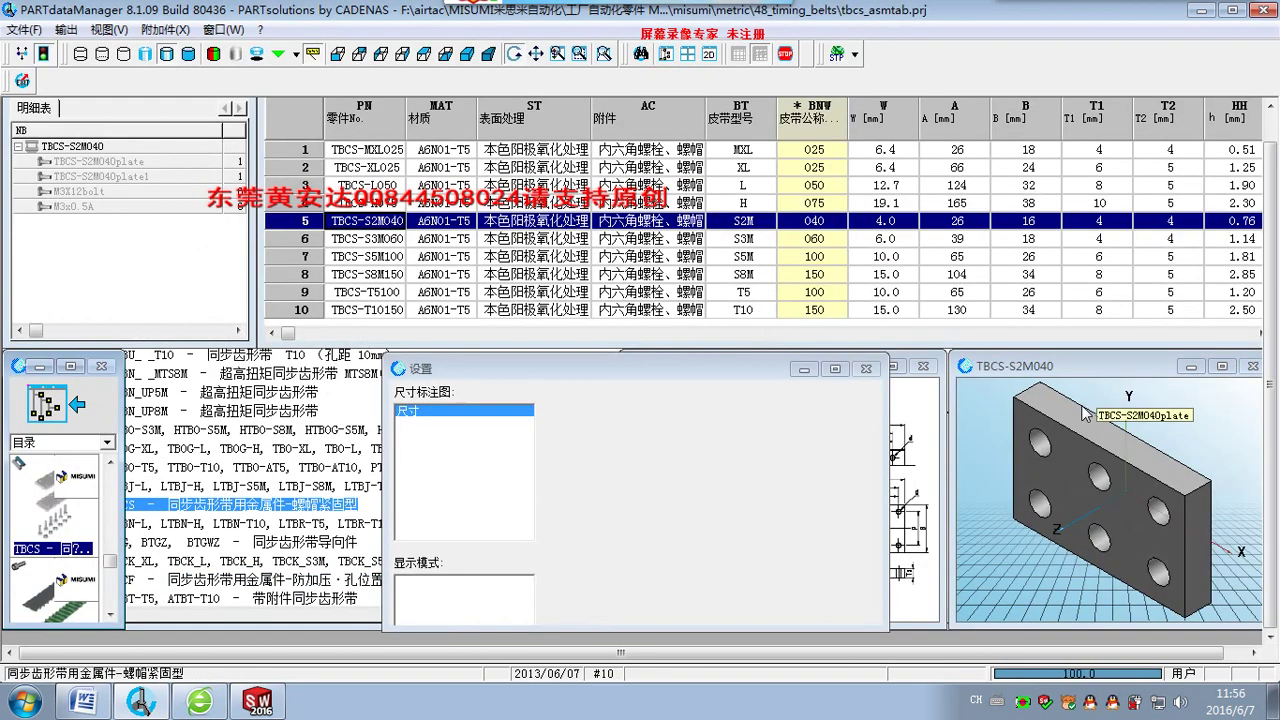
left_click_drag(1163, 487, 1160, 545)
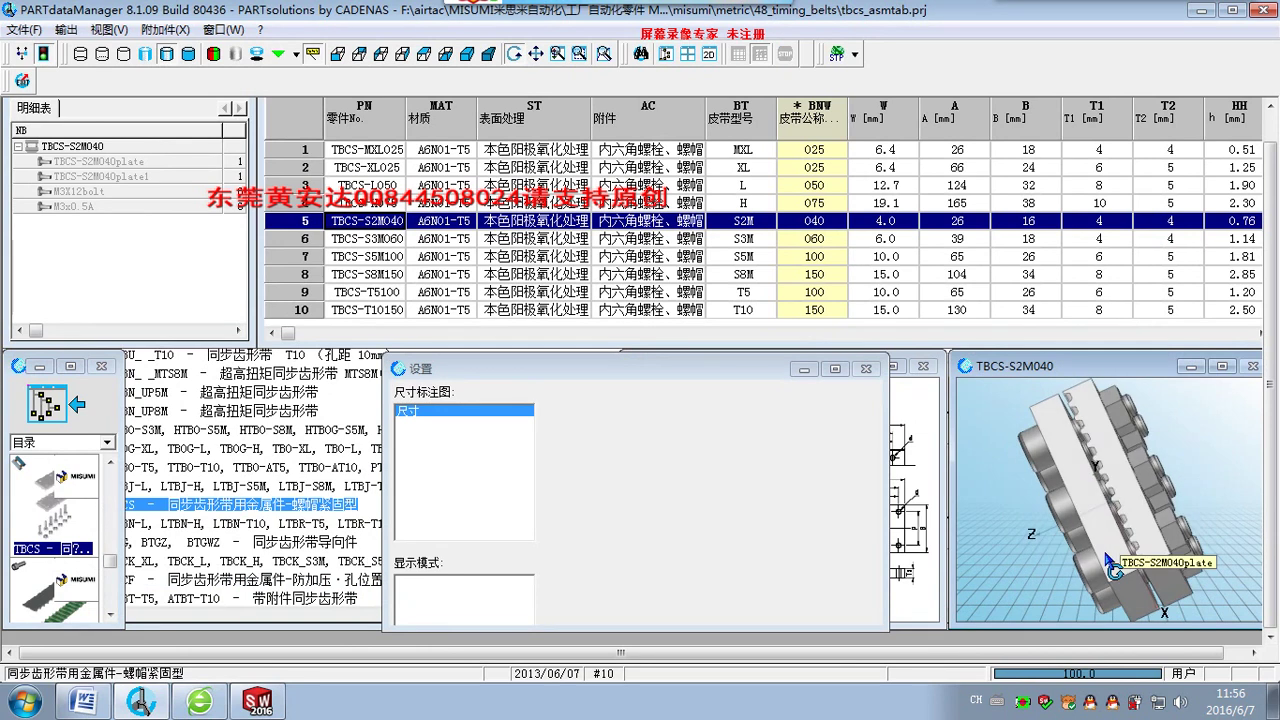
left_click(55, 403)
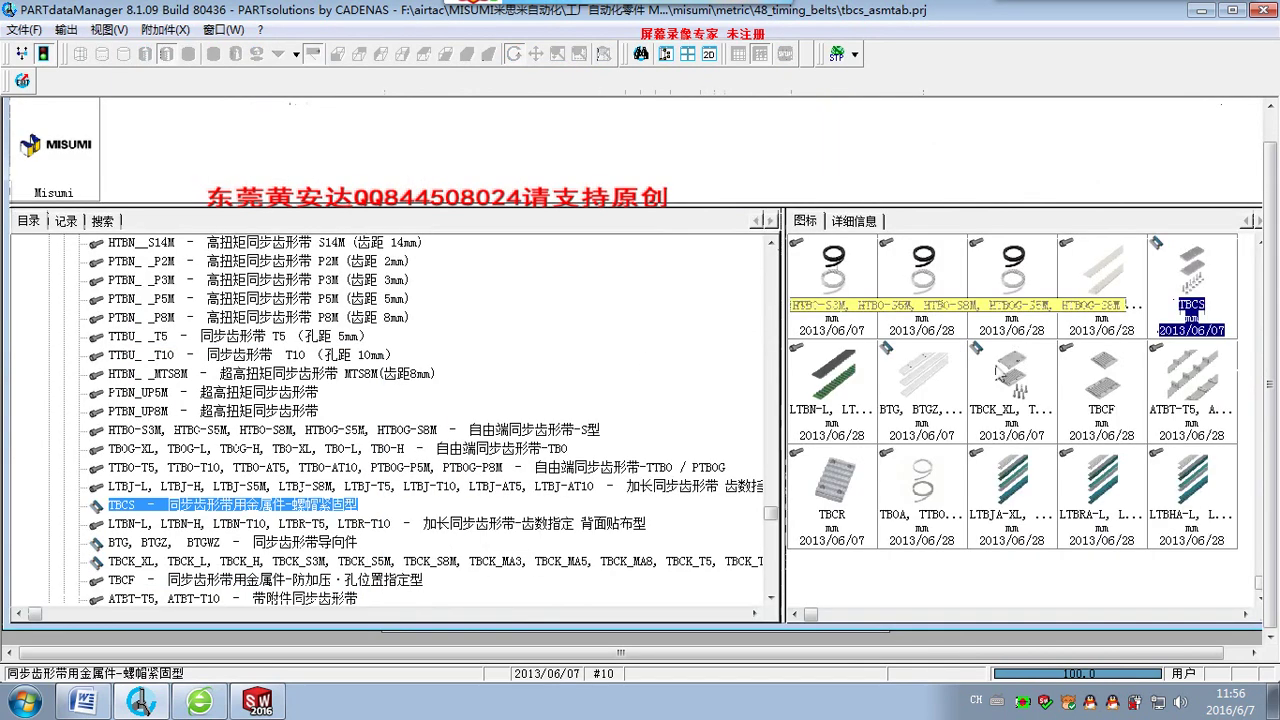
Preview the TBCK-S8M150, TBCF and TBCR-S3M060 parts, then reopen the TBCK plate.
double_click(1016, 390)
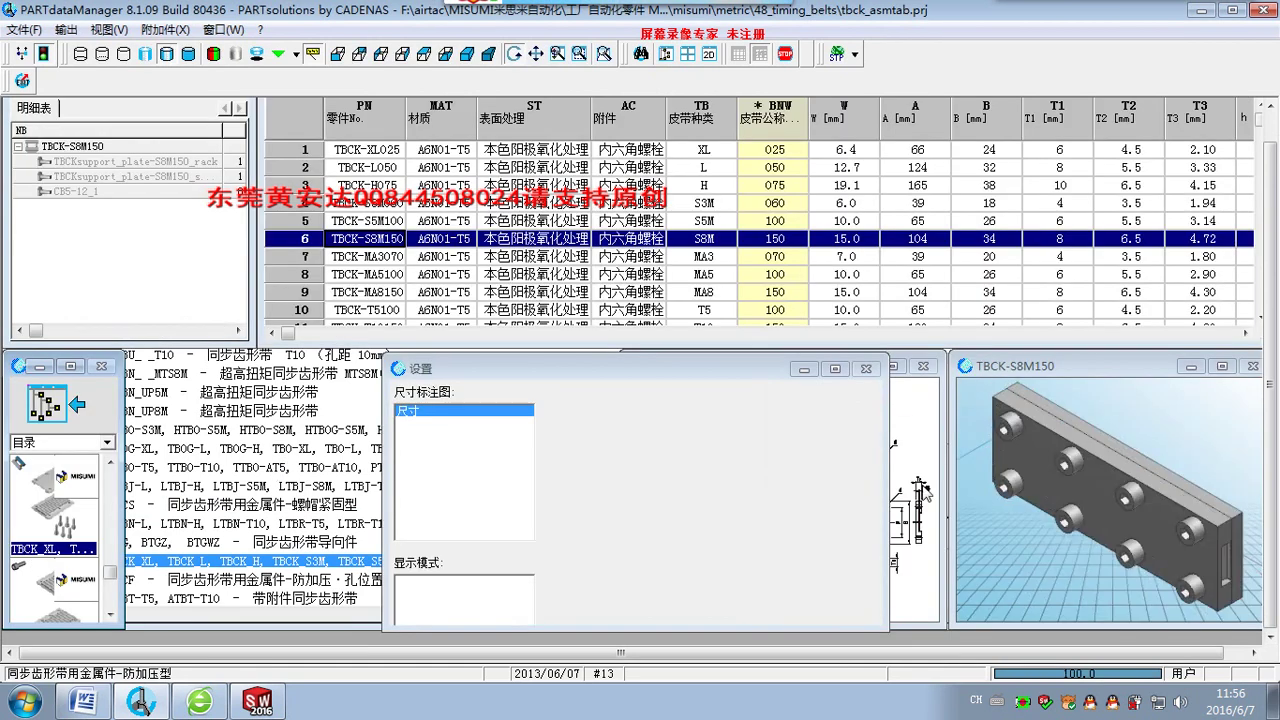
left_click_drag(1122, 495, 1066, 522)
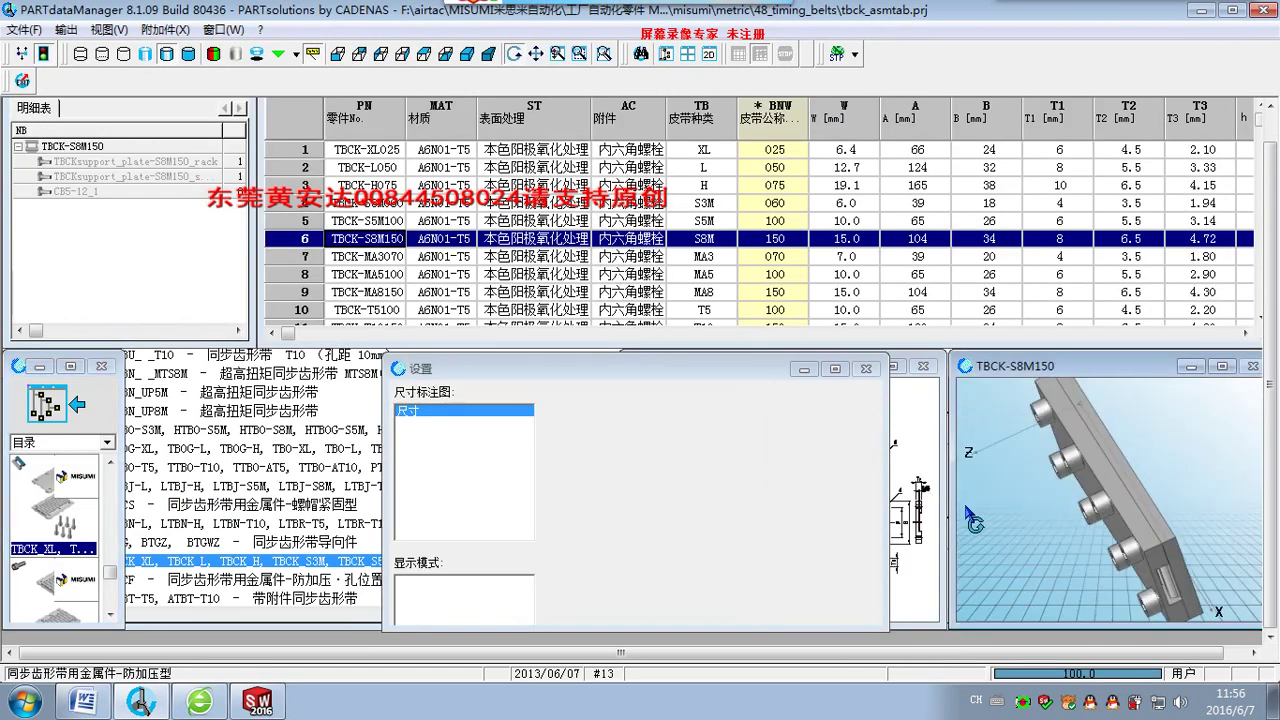
left_click(48, 404)
double_click(1108, 394)
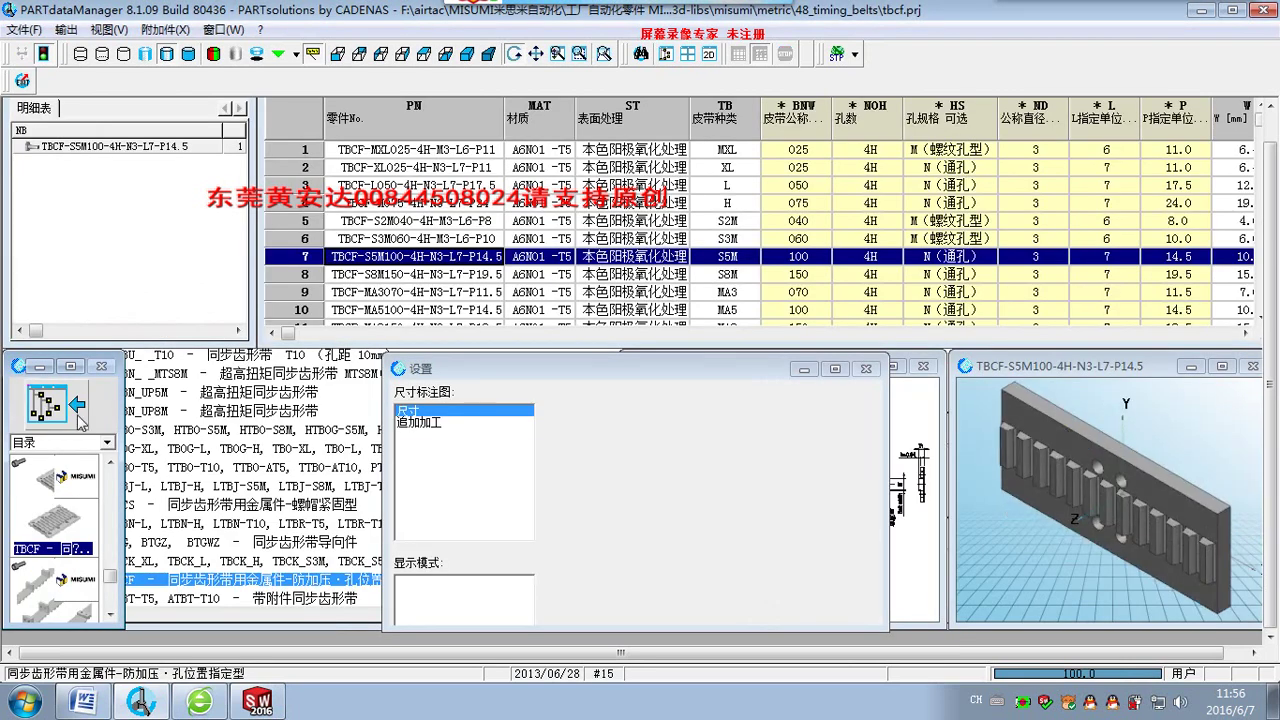
left_click(48, 404)
double_click(852, 495)
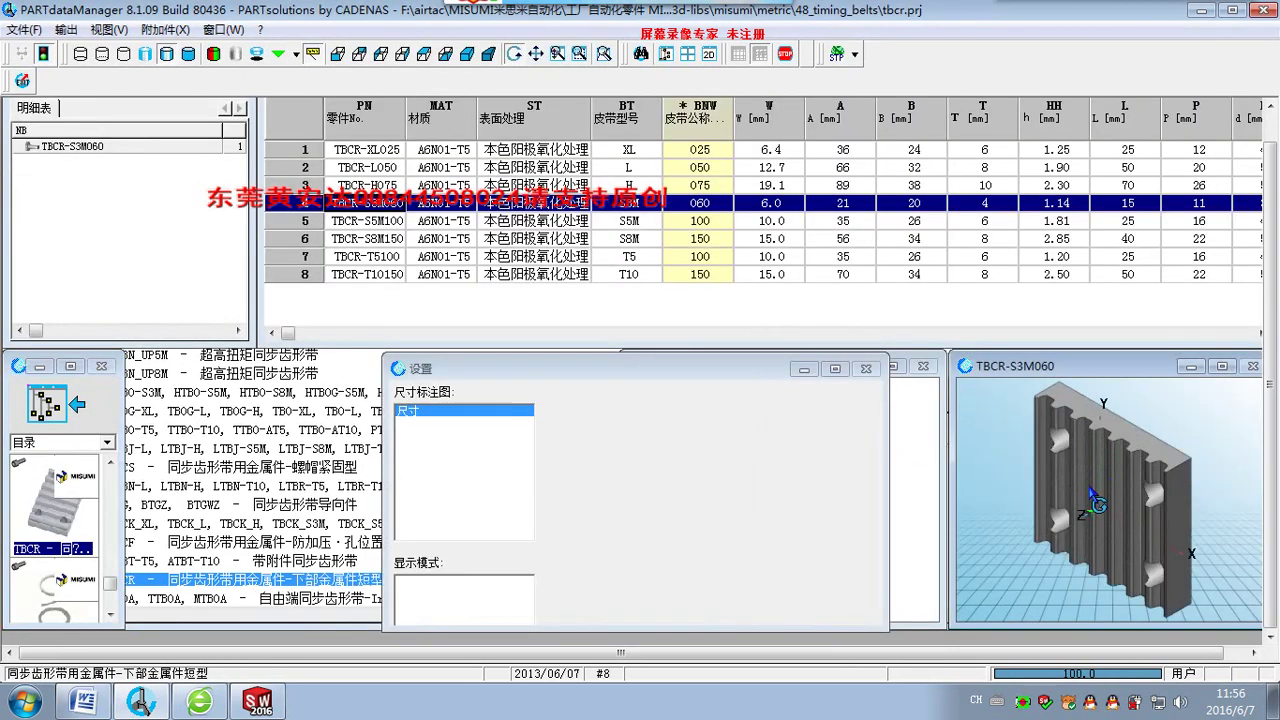
left_click_drag(1134, 508, 1153, 508)
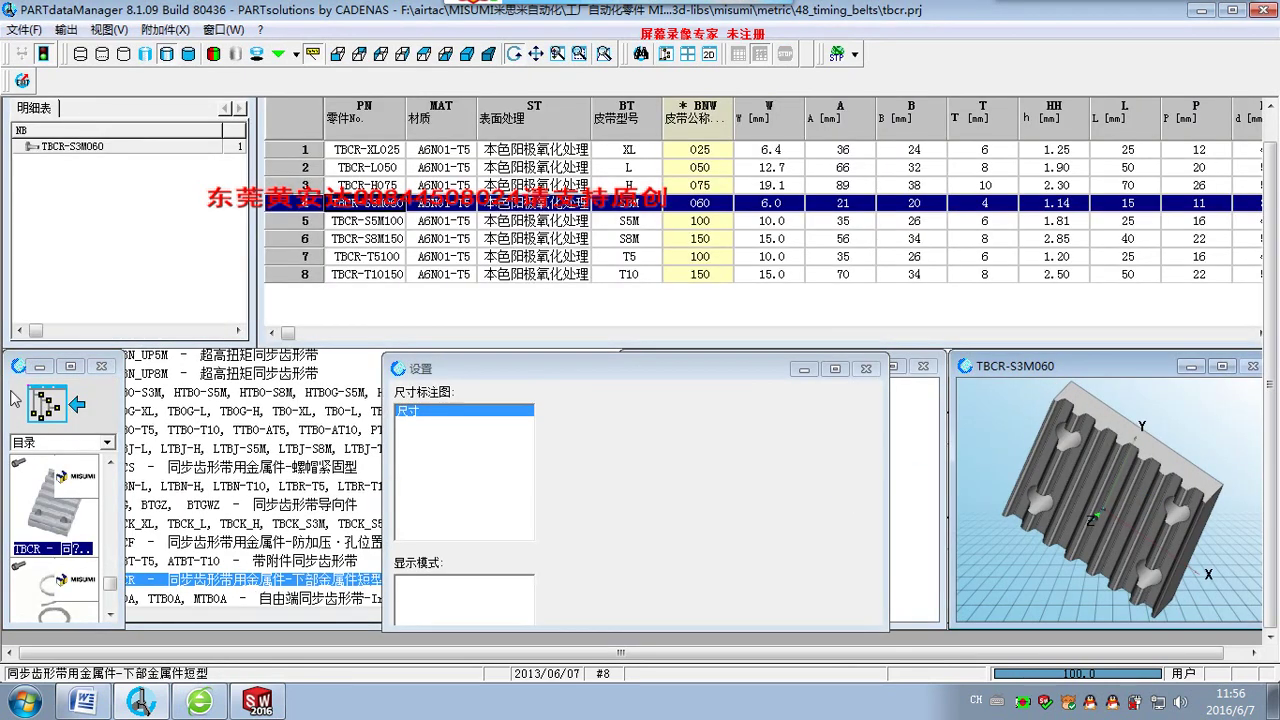
left_click(45, 404)
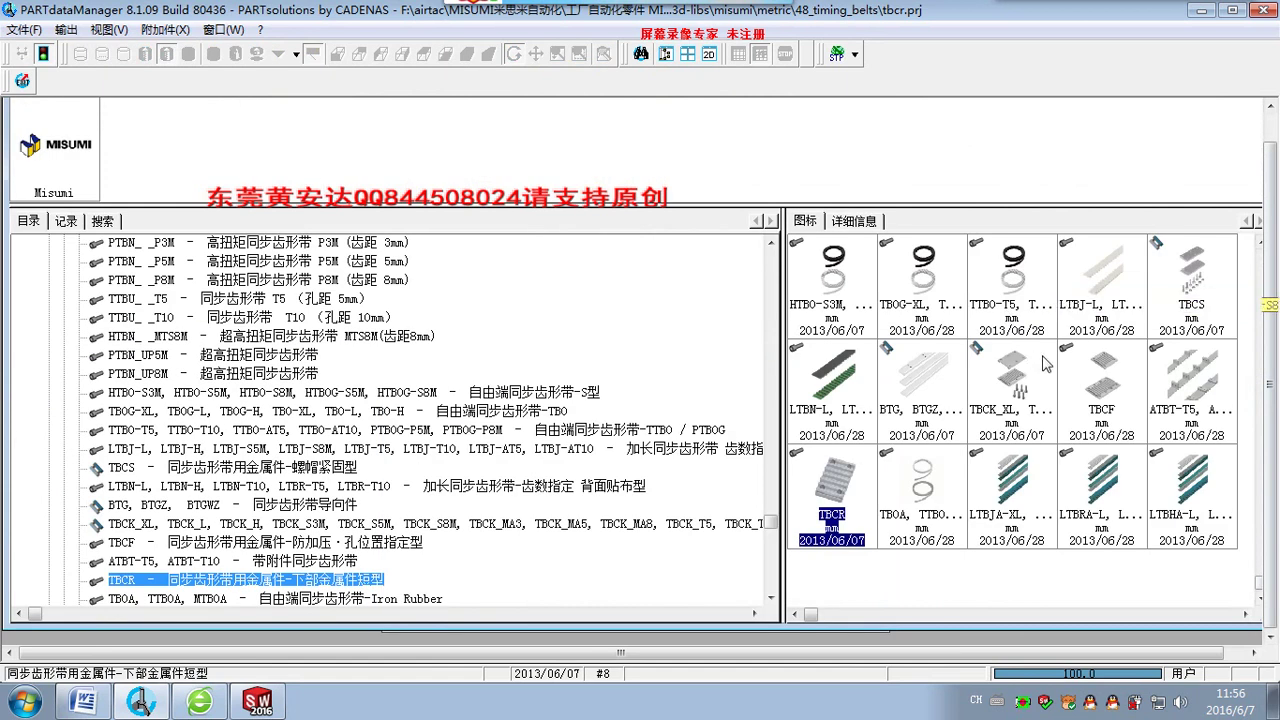
left_click(1012, 378)
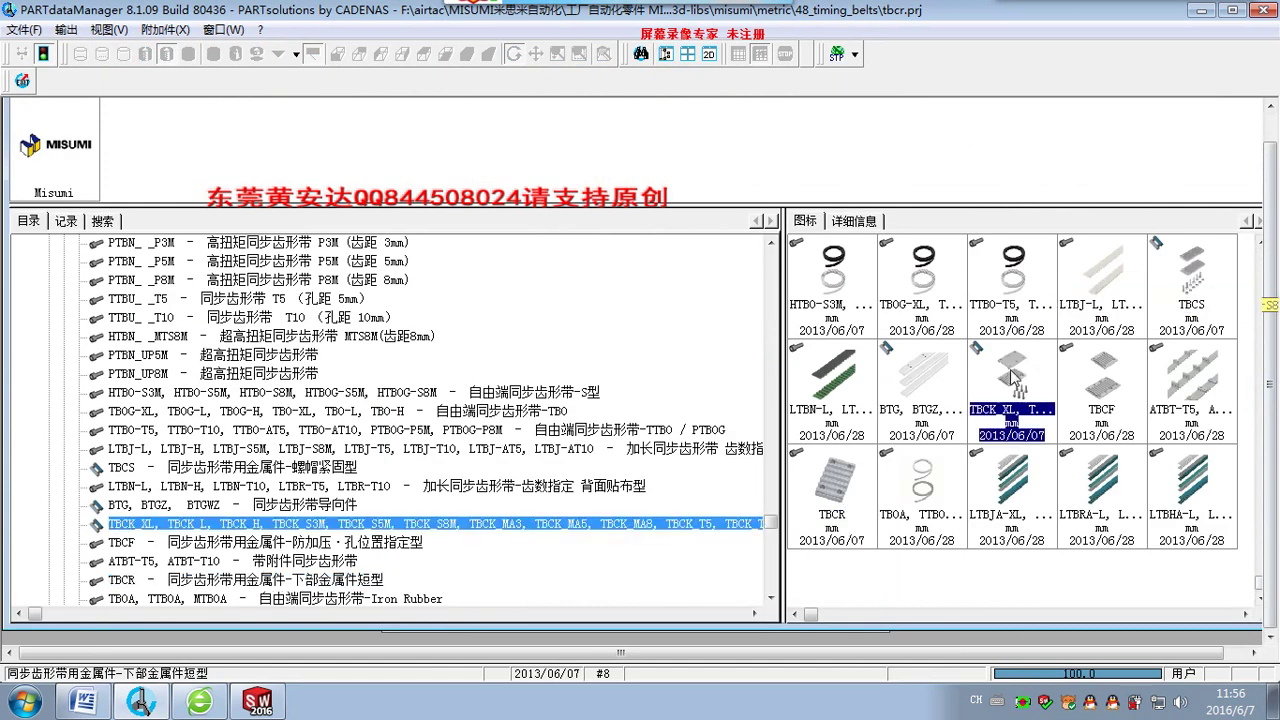
double_click(1012, 378)
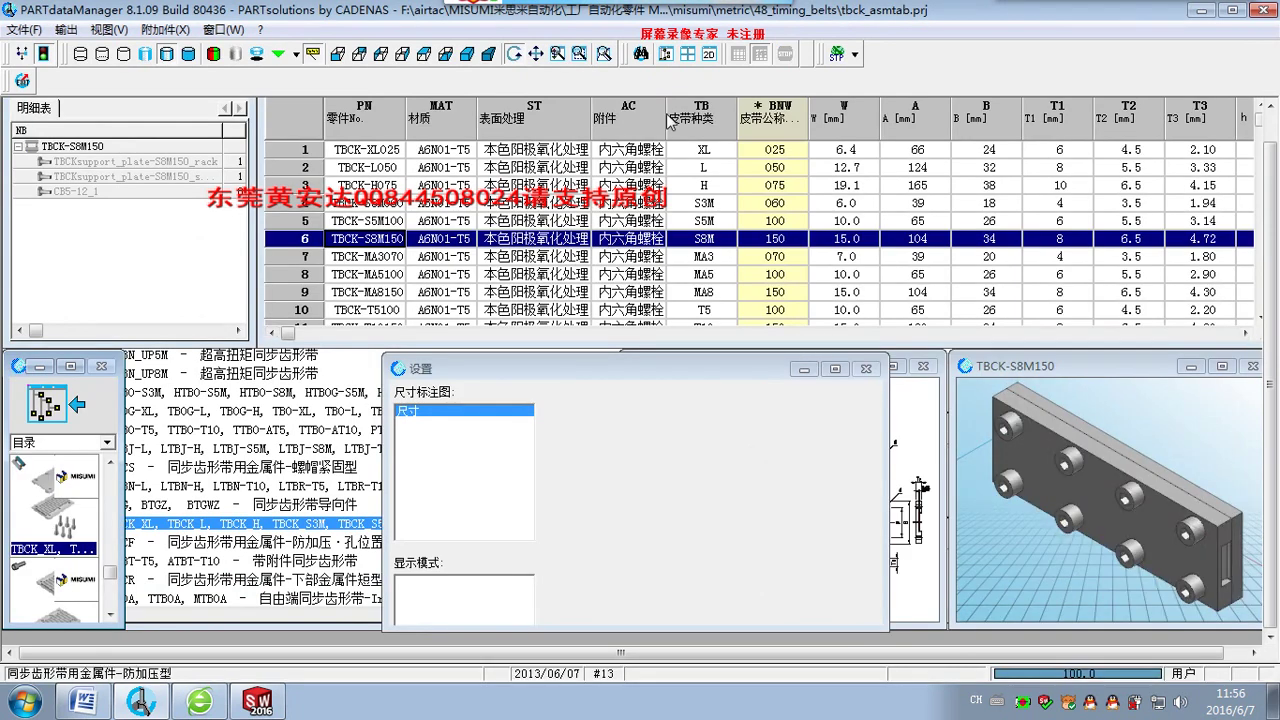
Export TBCK-S5M100 as STEP AP 203 to E:\三轴机械手设计\TBCK-S5M100.stp, then return to SOLIDWORKS.
double_click(695, 222)
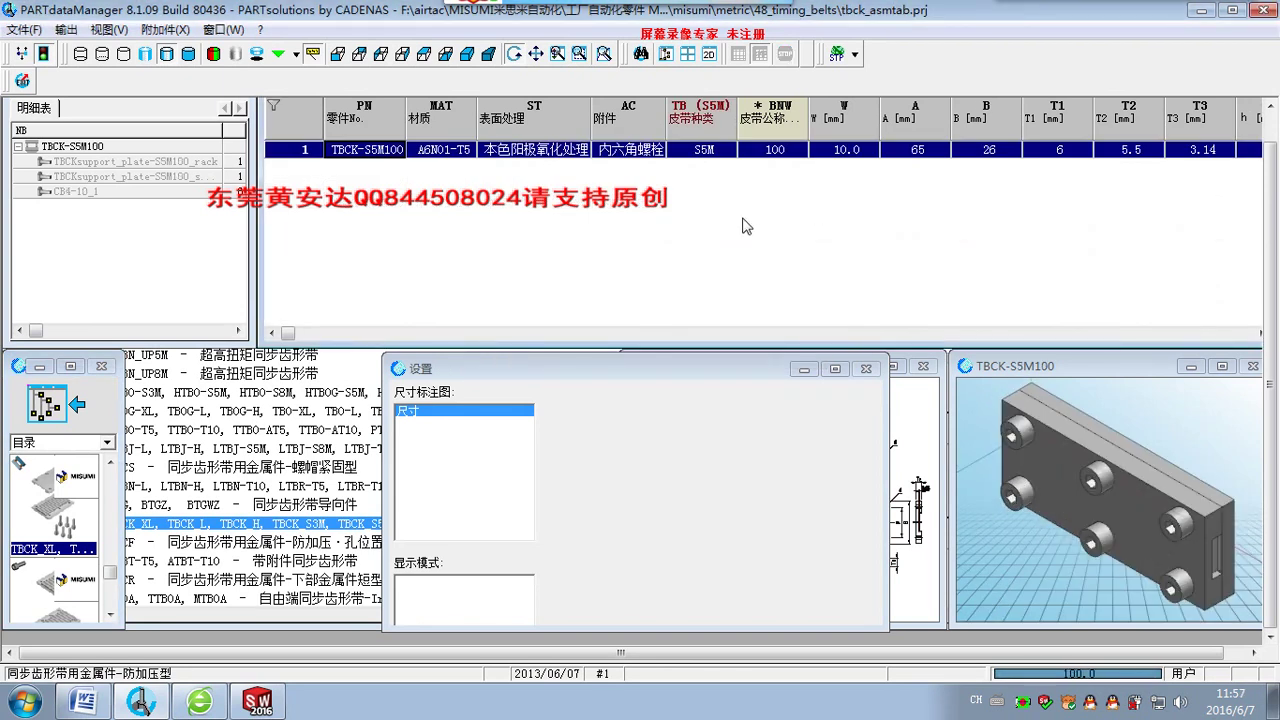
left_click(66, 29)
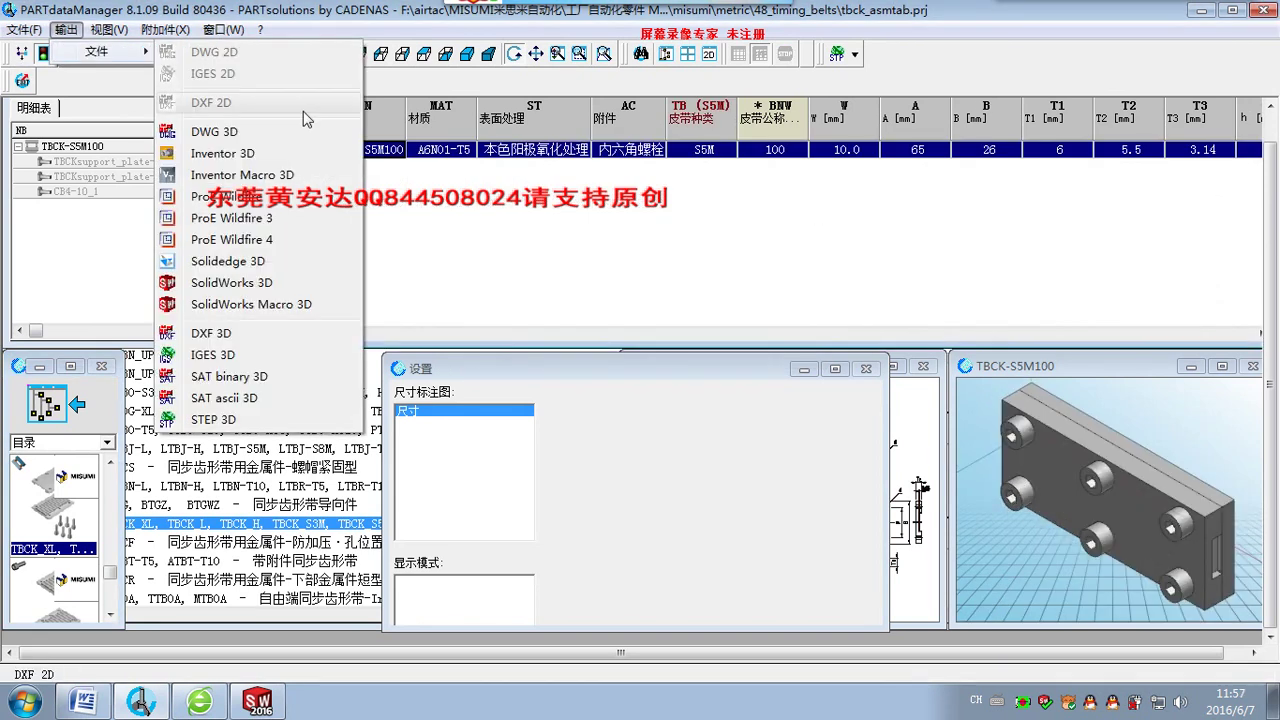
mouse_move(97, 51)
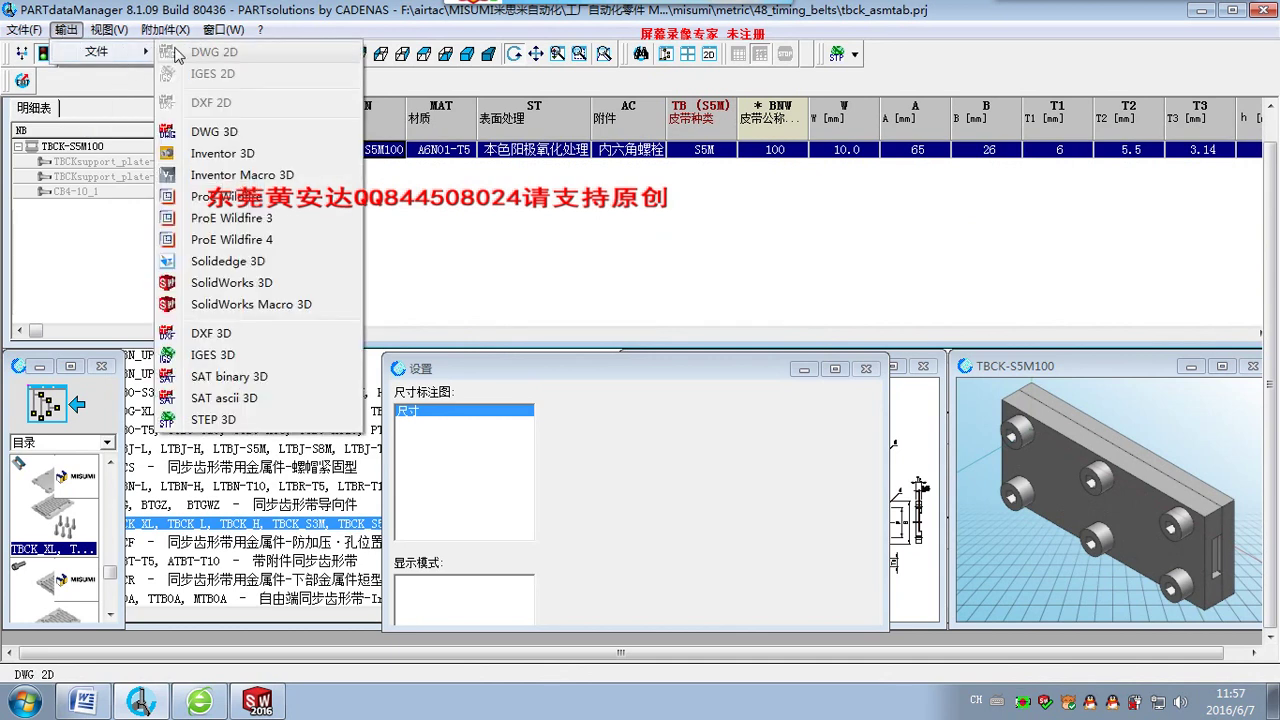
left_click(272, 284)
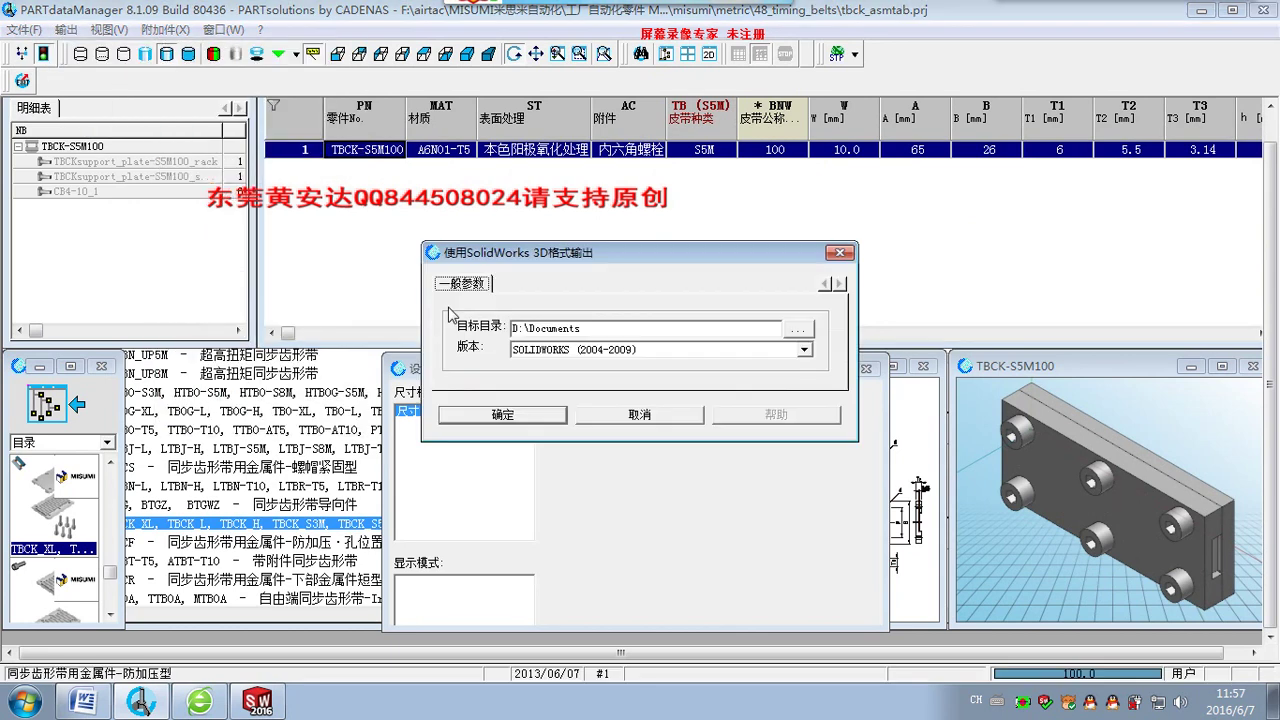
left_click(643, 418)
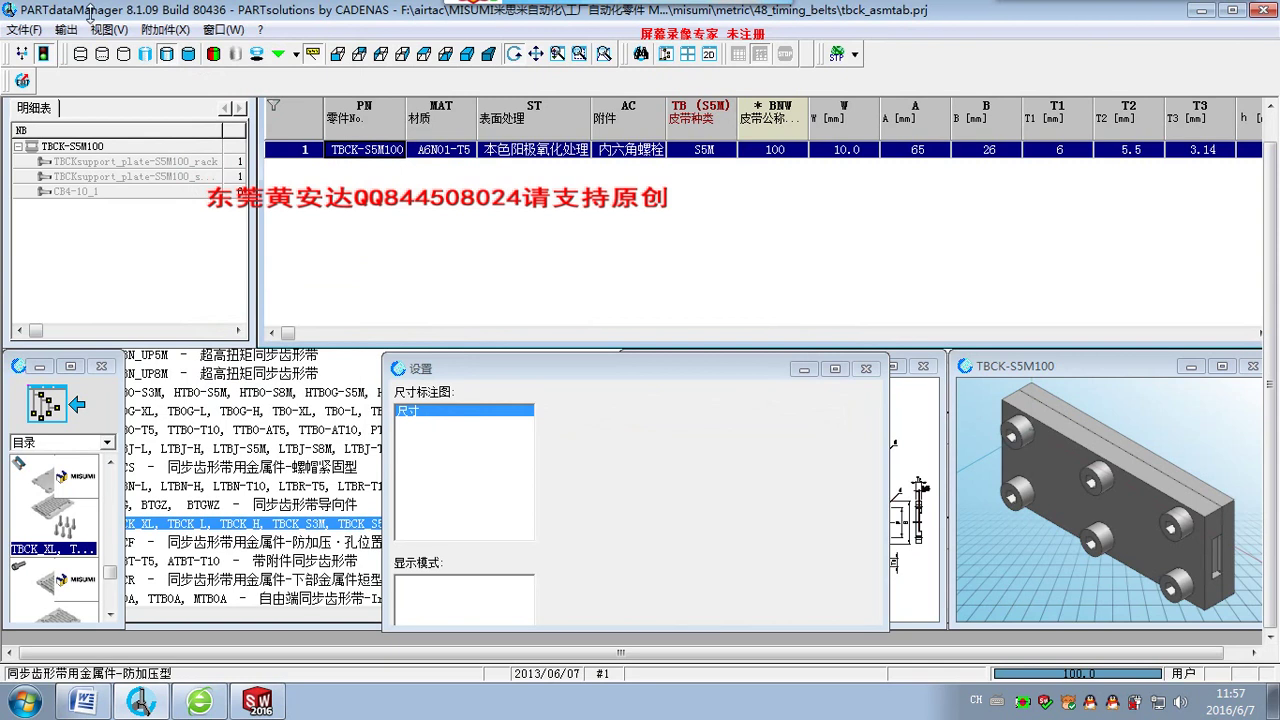
left_click(105, 29)
mouse_move(97, 51)
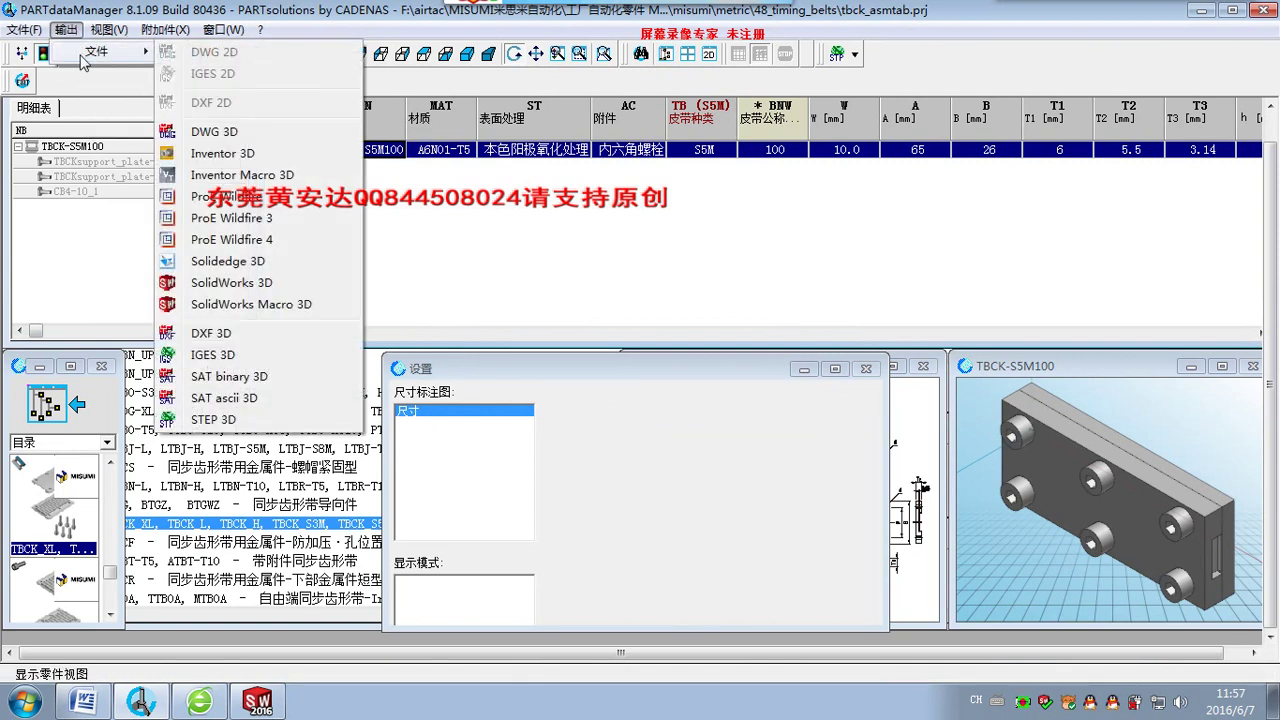
left_click(213, 419)
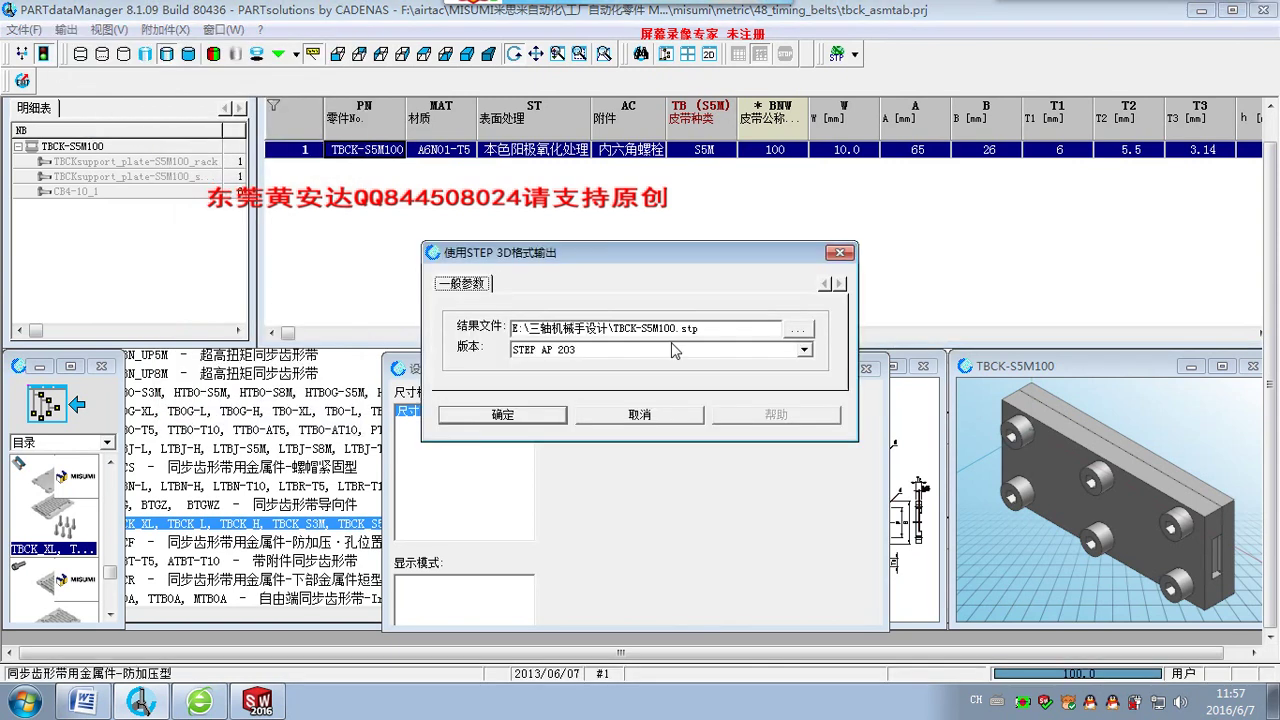
left_click(557, 414)
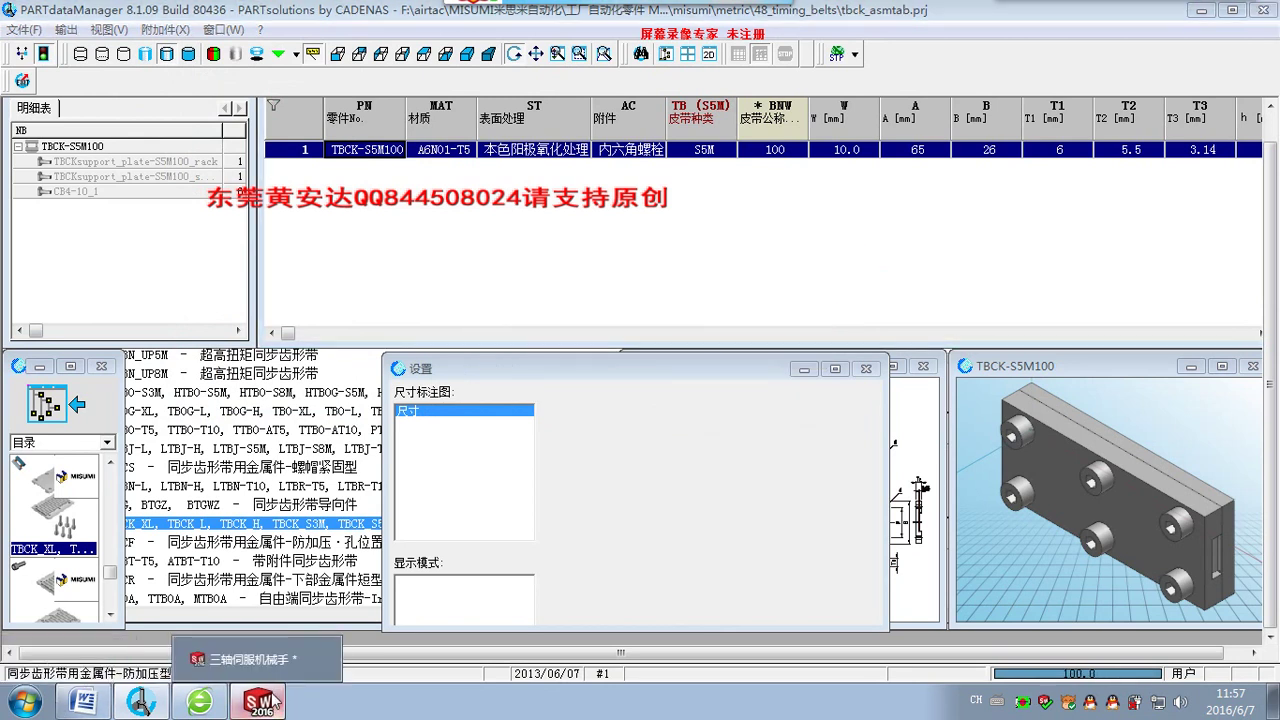
left_click(257, 700)
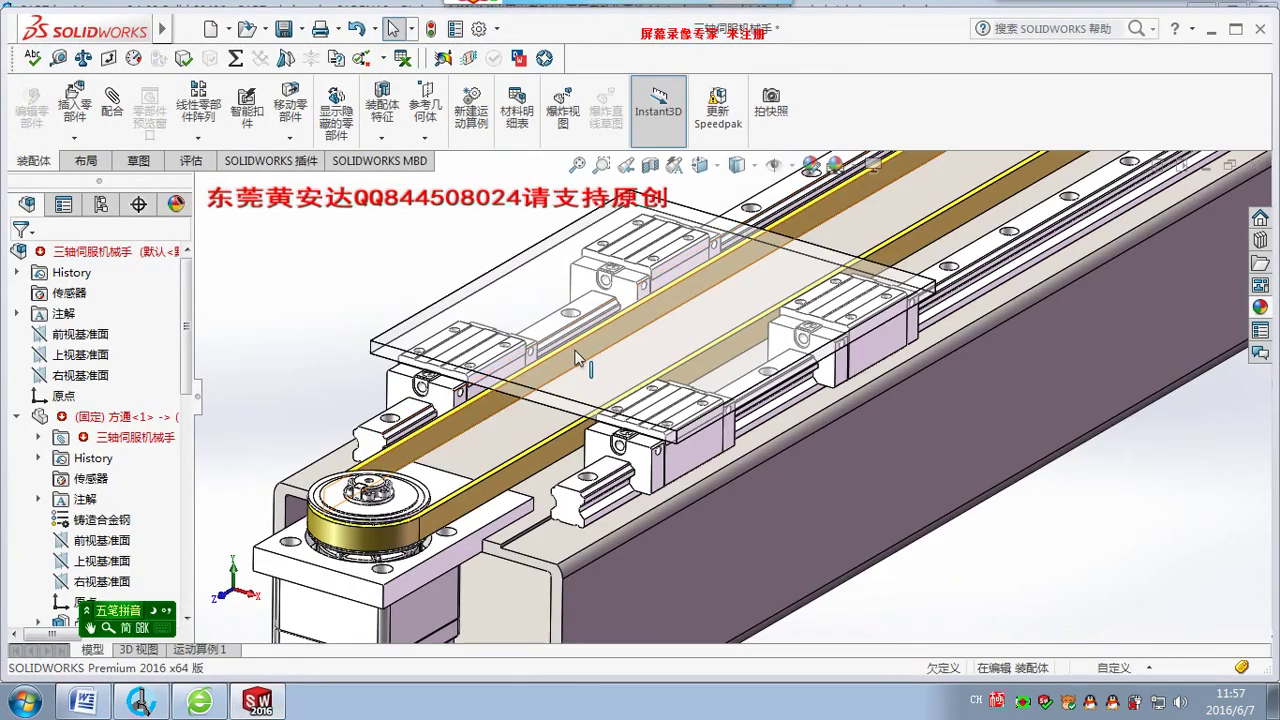
Open TBCK-S5M100.stp as its own assembly after Insert Component rejects the file.
middle_click_drag(590, 365, 443, 368)
left_click(75, 103)
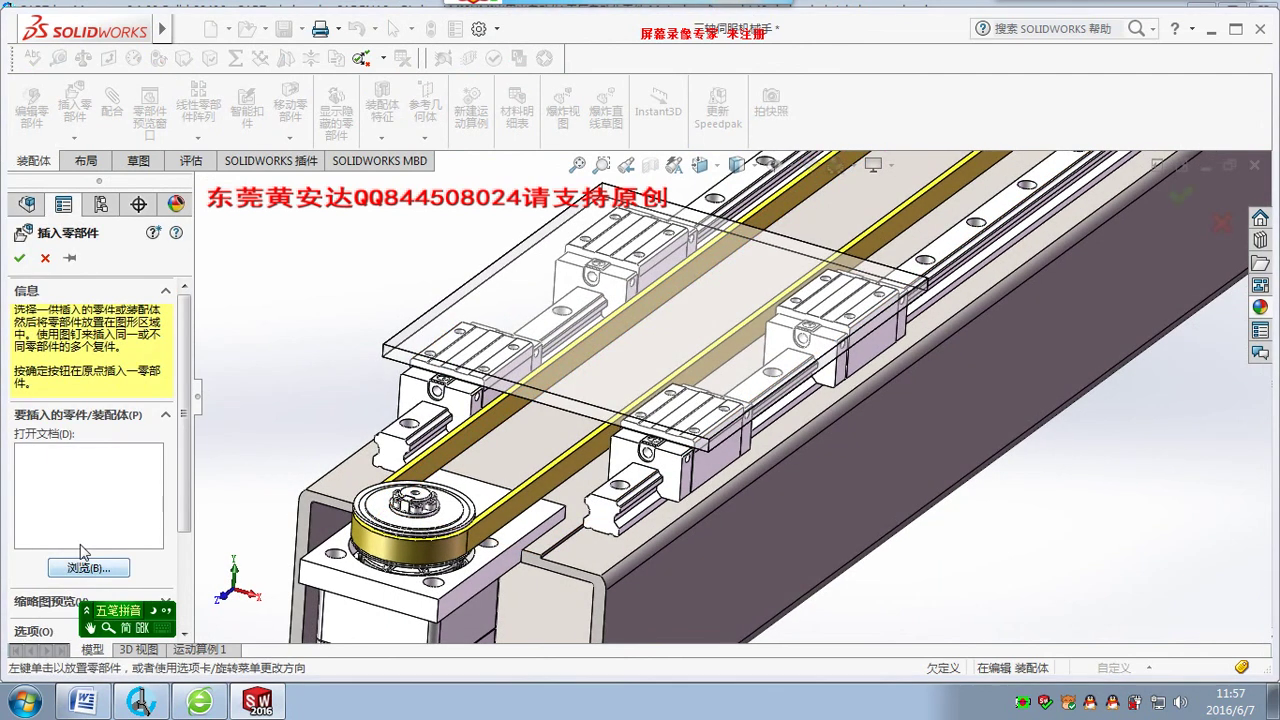
left_click(95, 567)
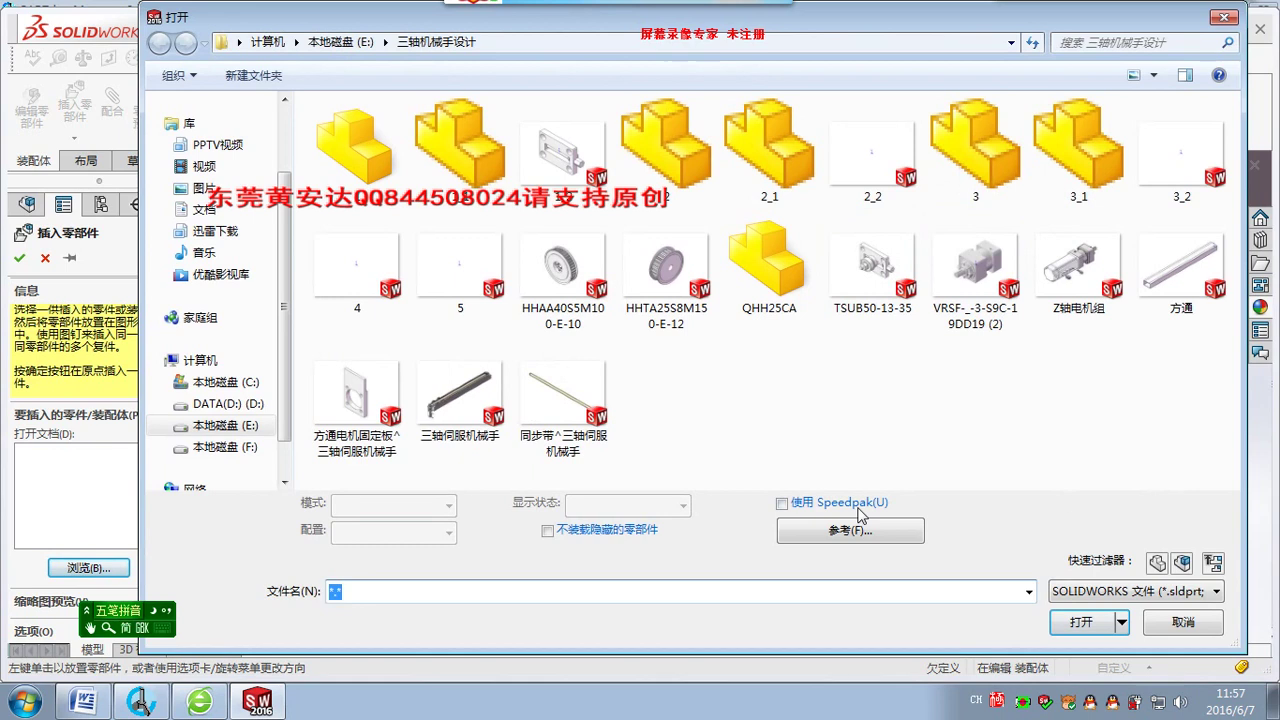
left_click(1145, 591)
left_click(1130, 665)
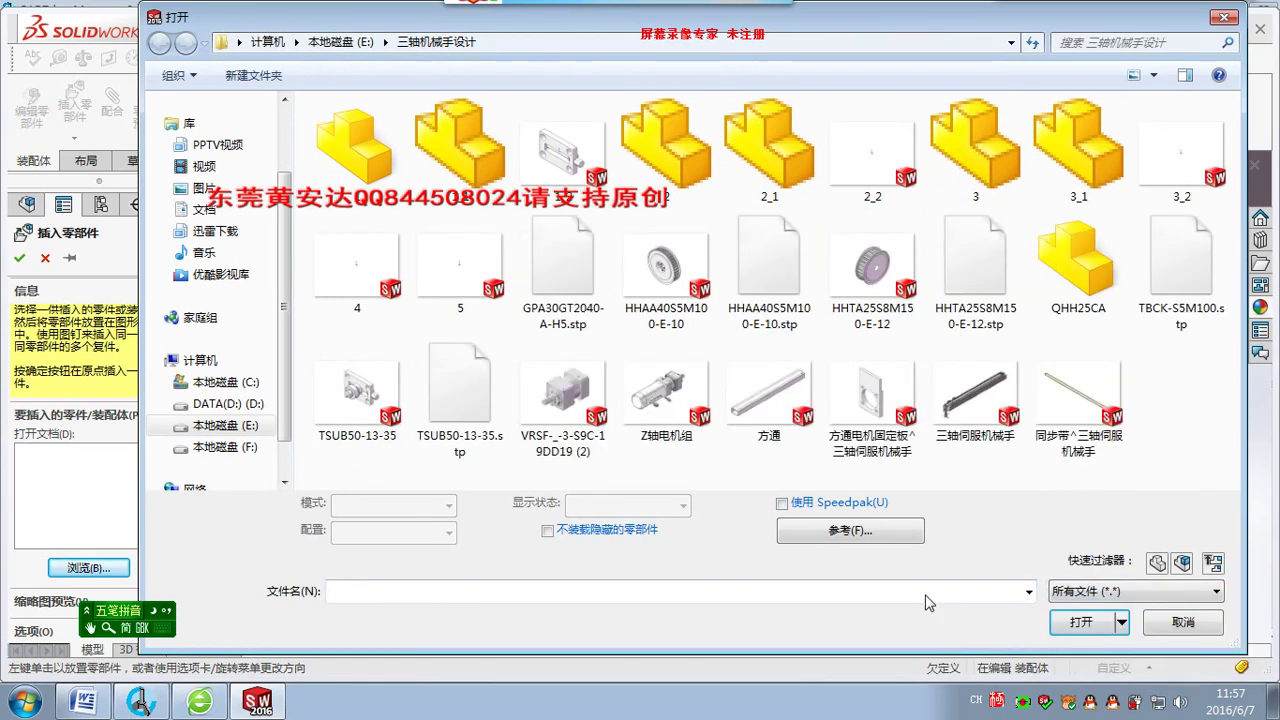
double_click(1183, 284)
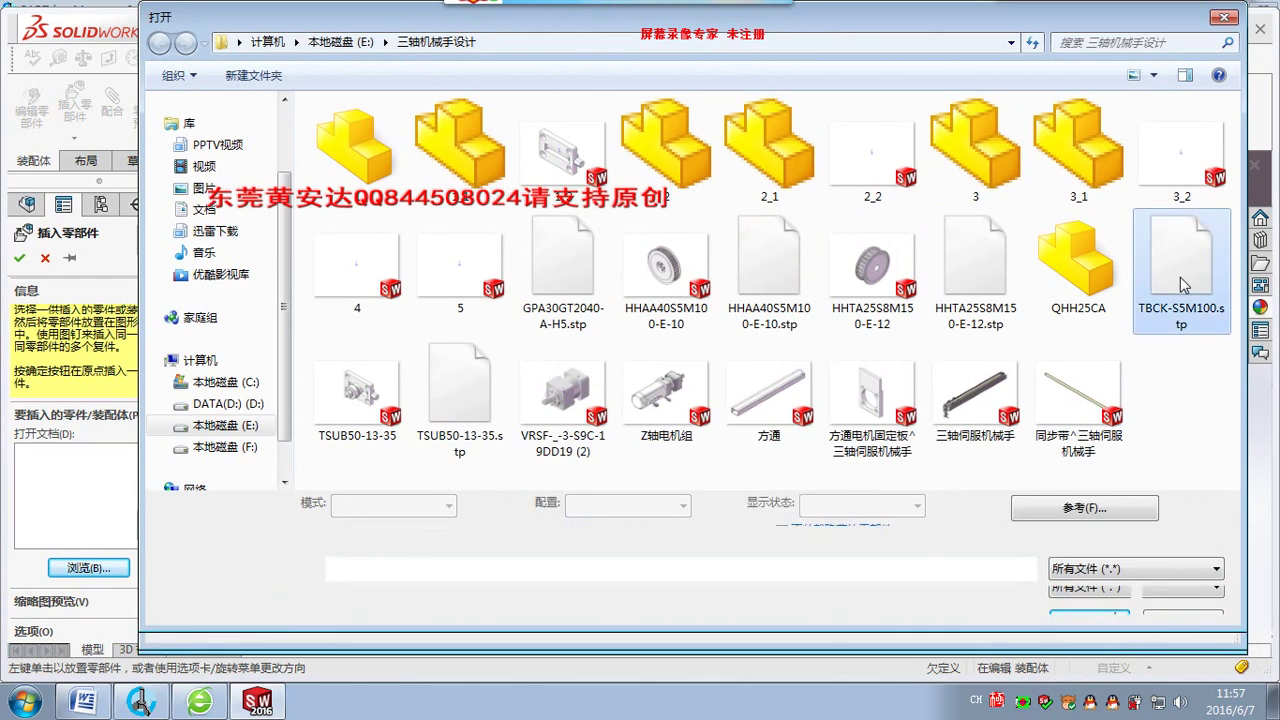
left_click(754, 353)
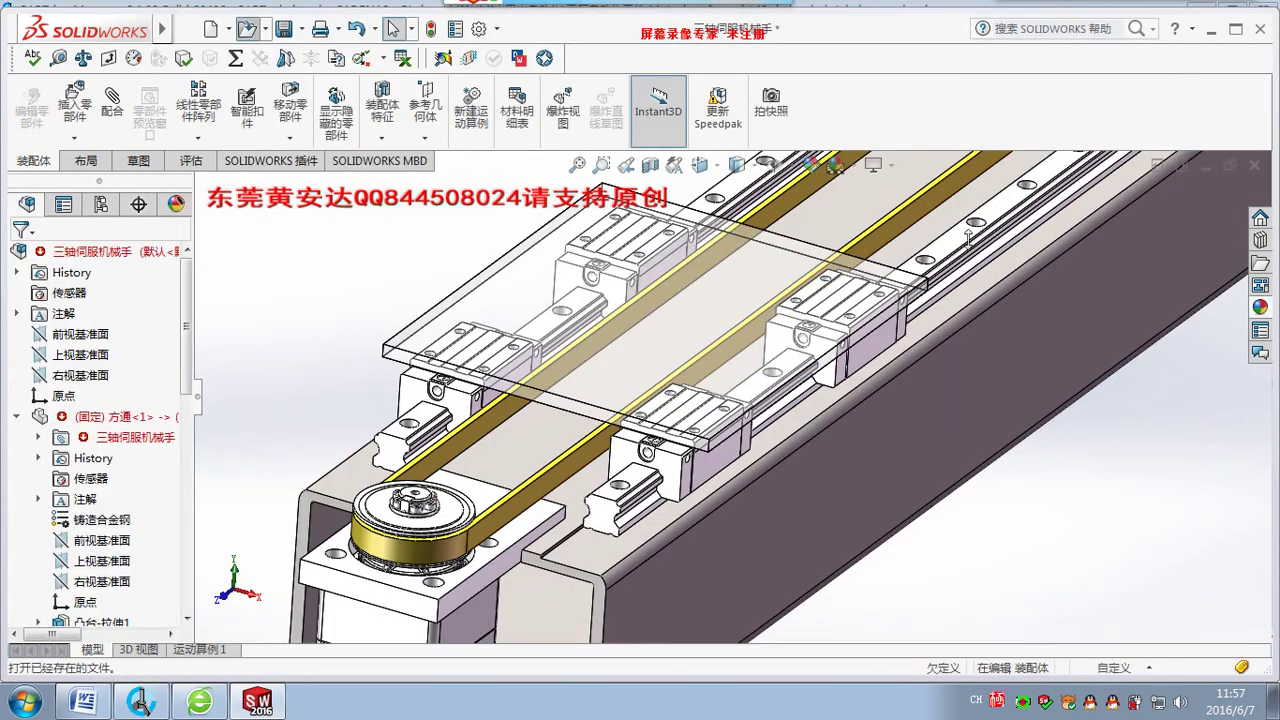
left_click(246, 28)
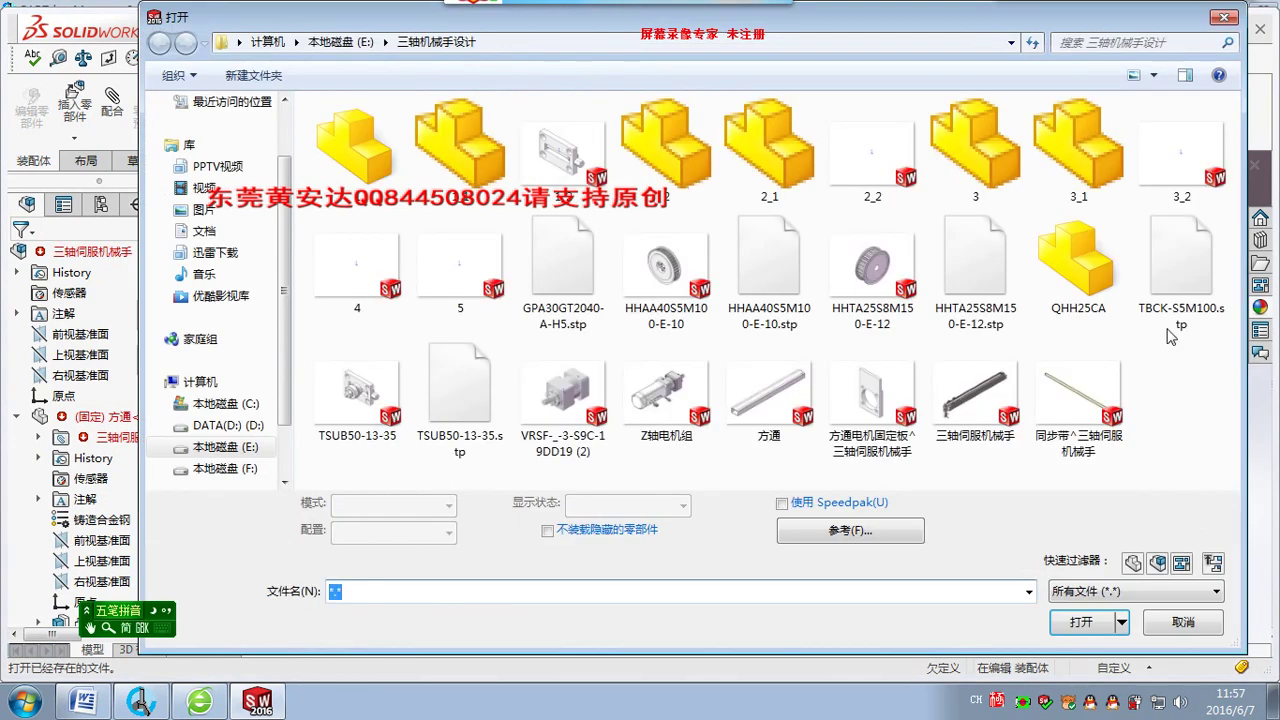
double_click(1188, 282)
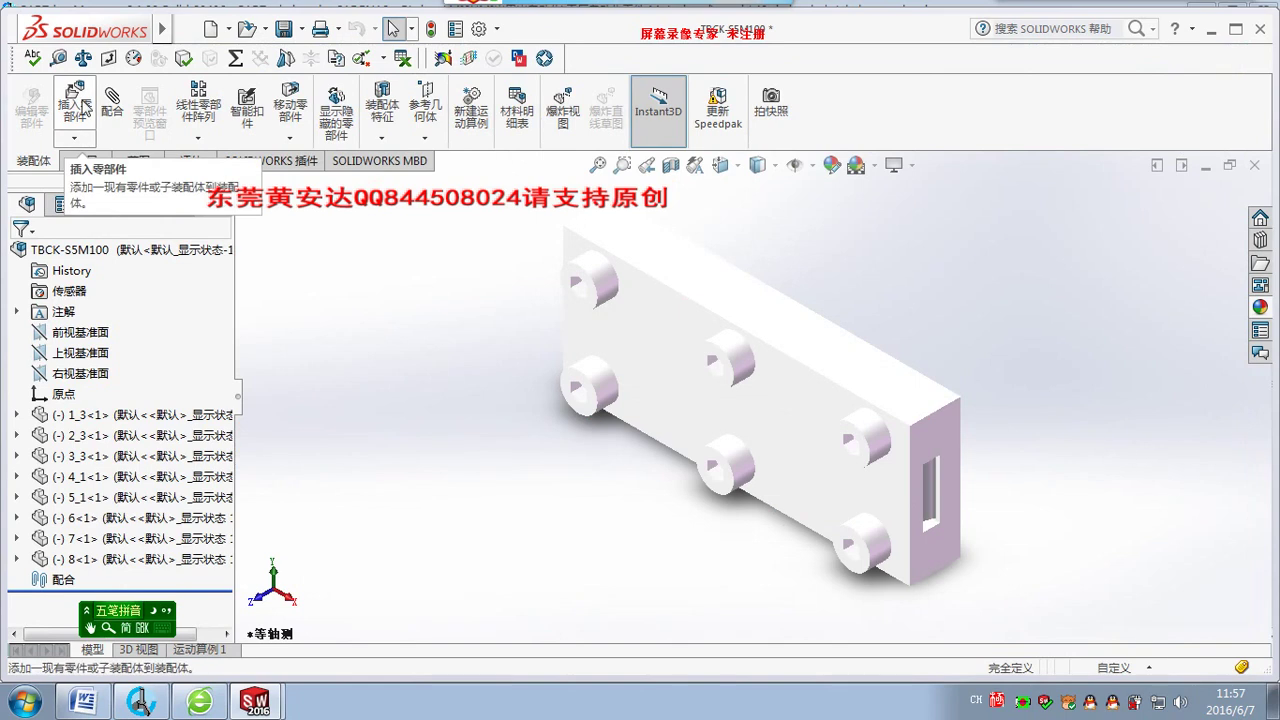
Measure the plate's thin end face and its 26 mm end edge.
left_click(58, 58)
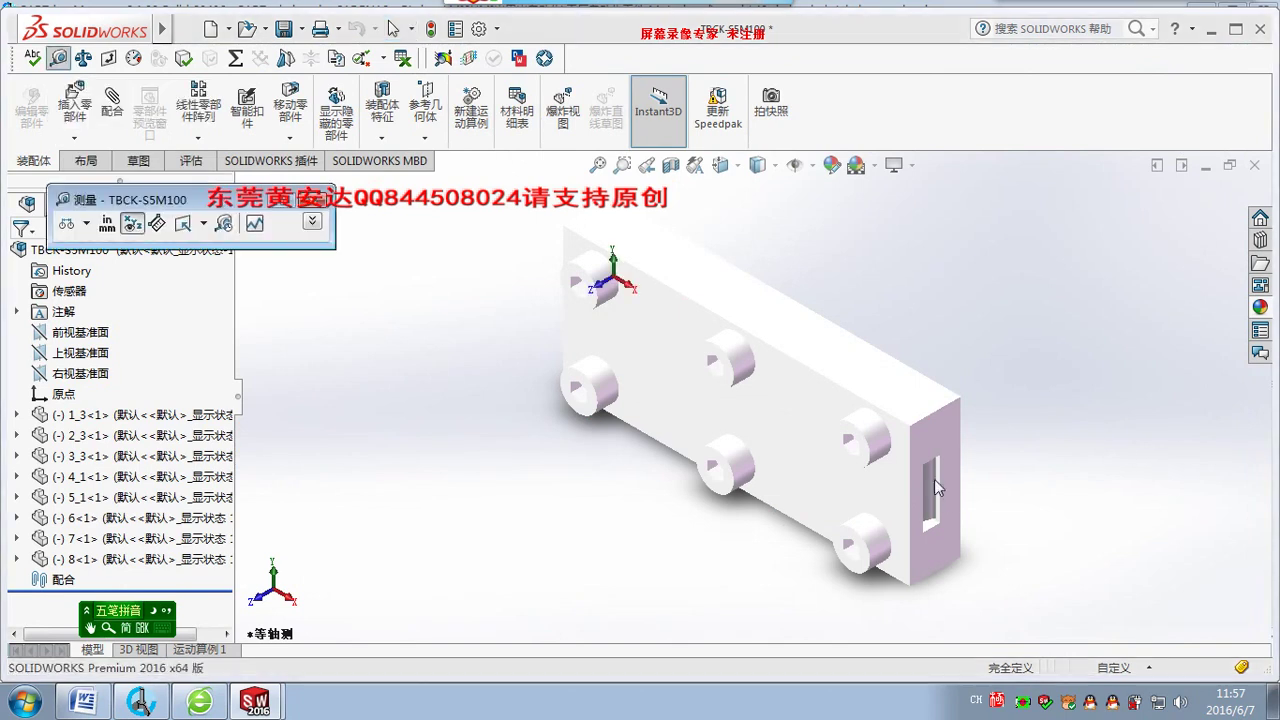
left_click(950, 505)
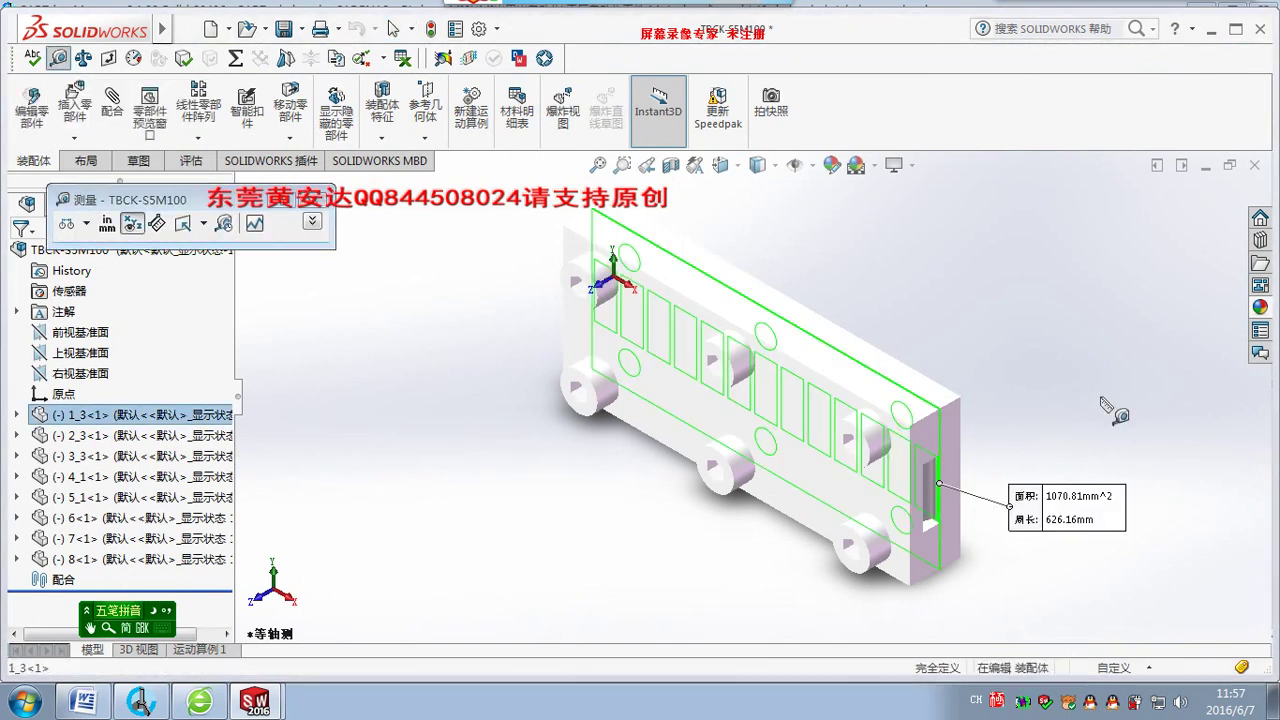
key("Escape")
left_click(962, 460)
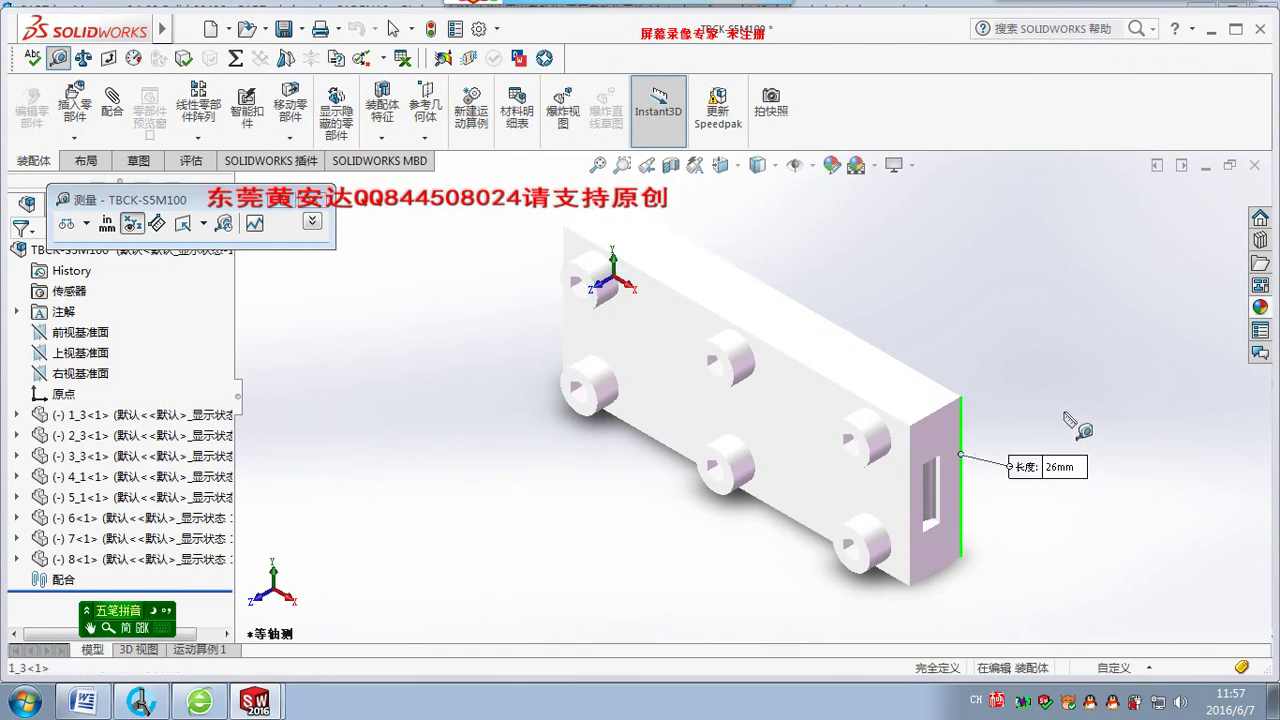
key("Escape")
key("Escape")
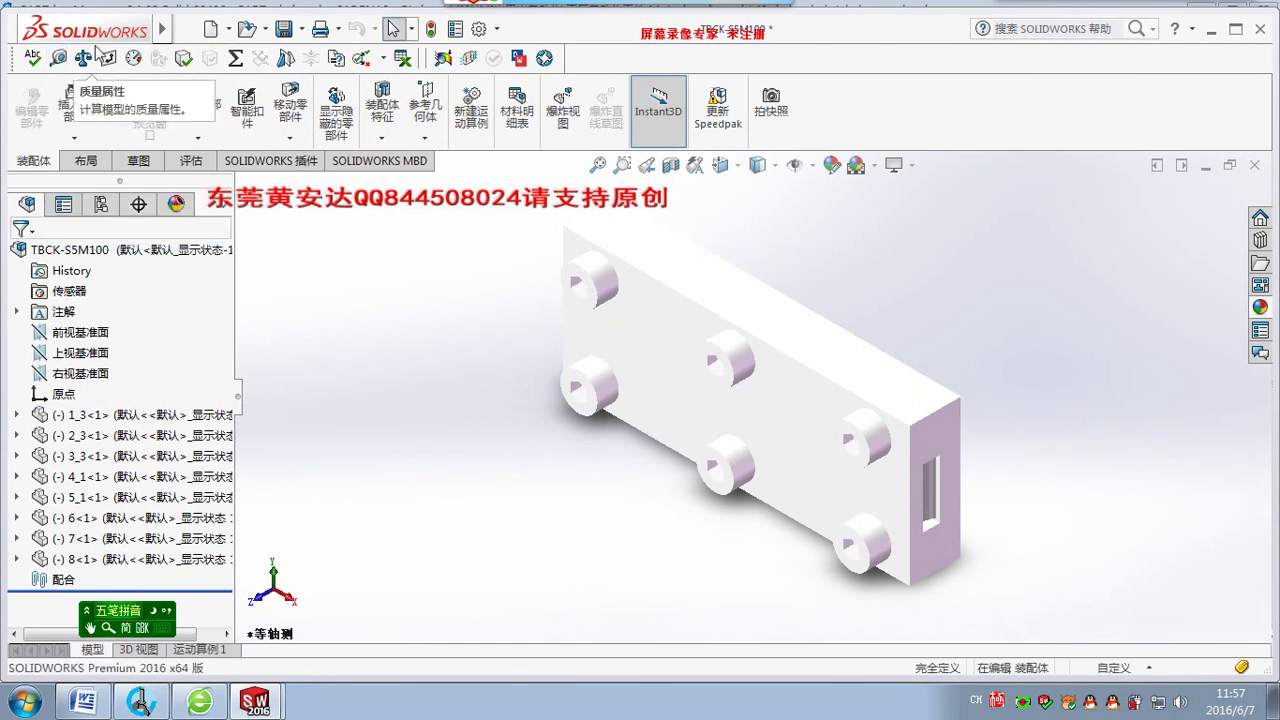
Show the model Shaded With Edges and save TBCK-S5M100 as .sldasm with all parts.
left_click(760, 165)
left_click(760, 190)
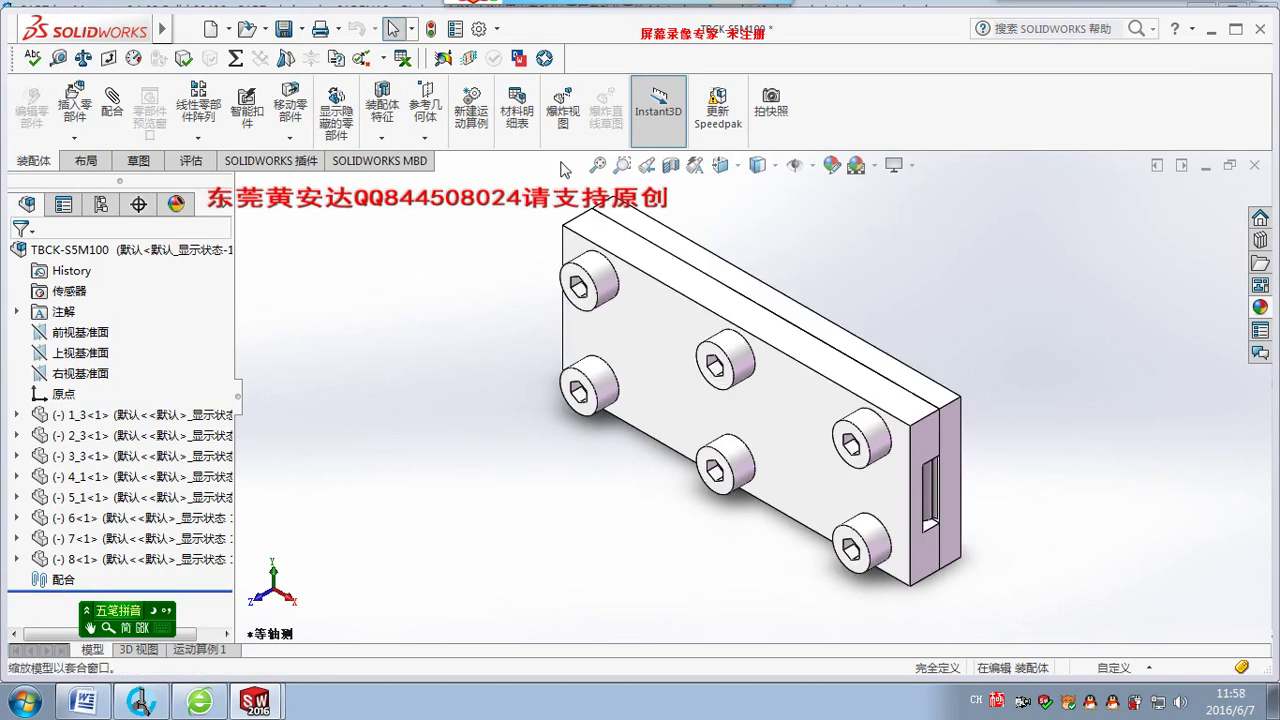
left_click(278, 31)
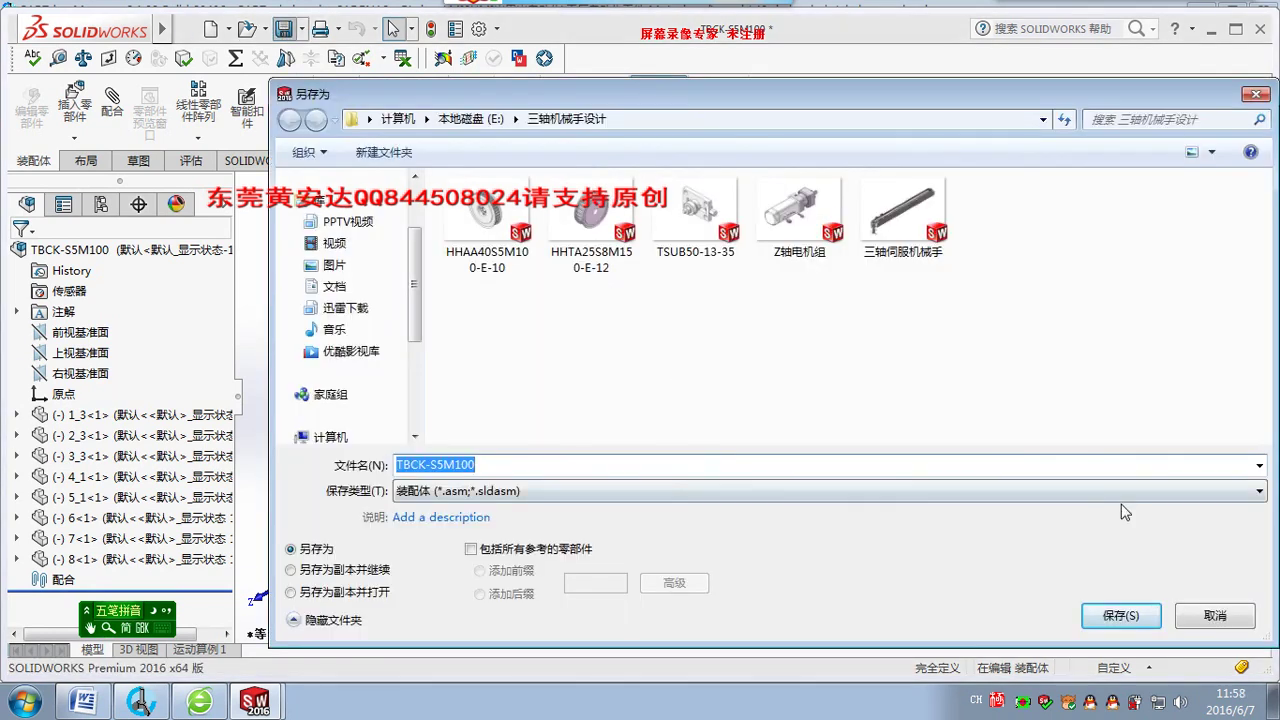
left_click(1088, 626)
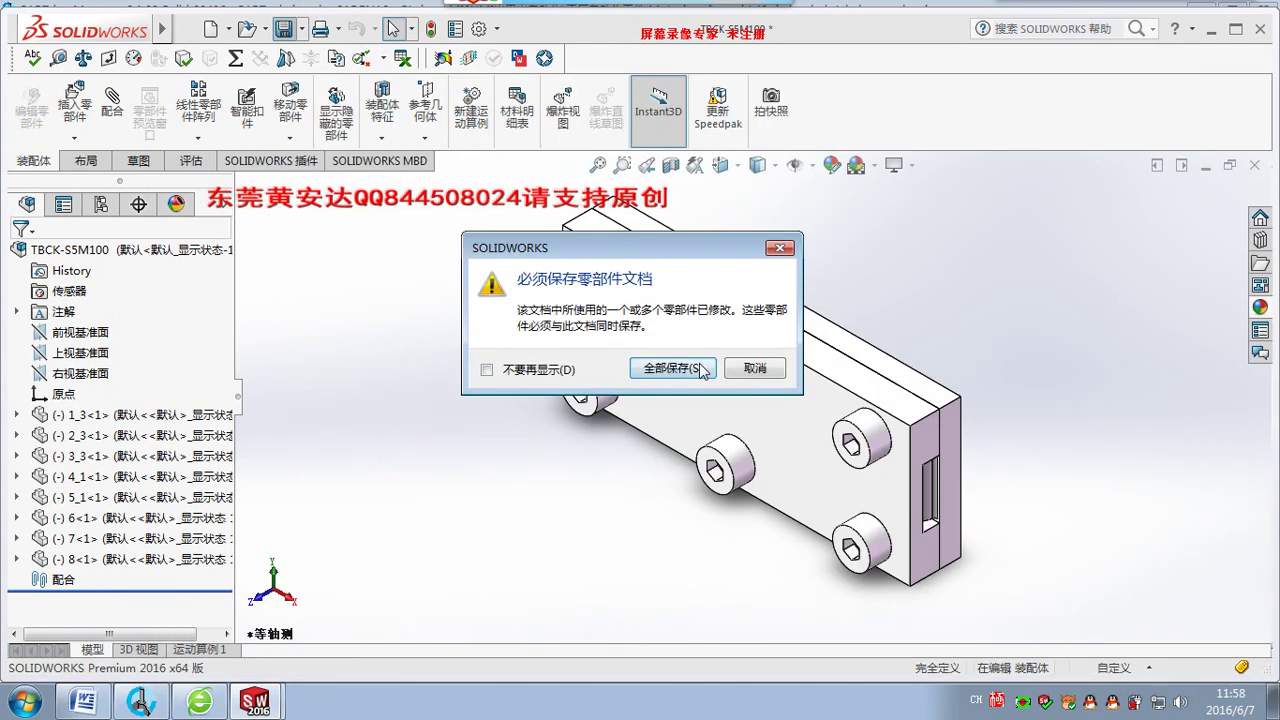
left_click(700, 369)
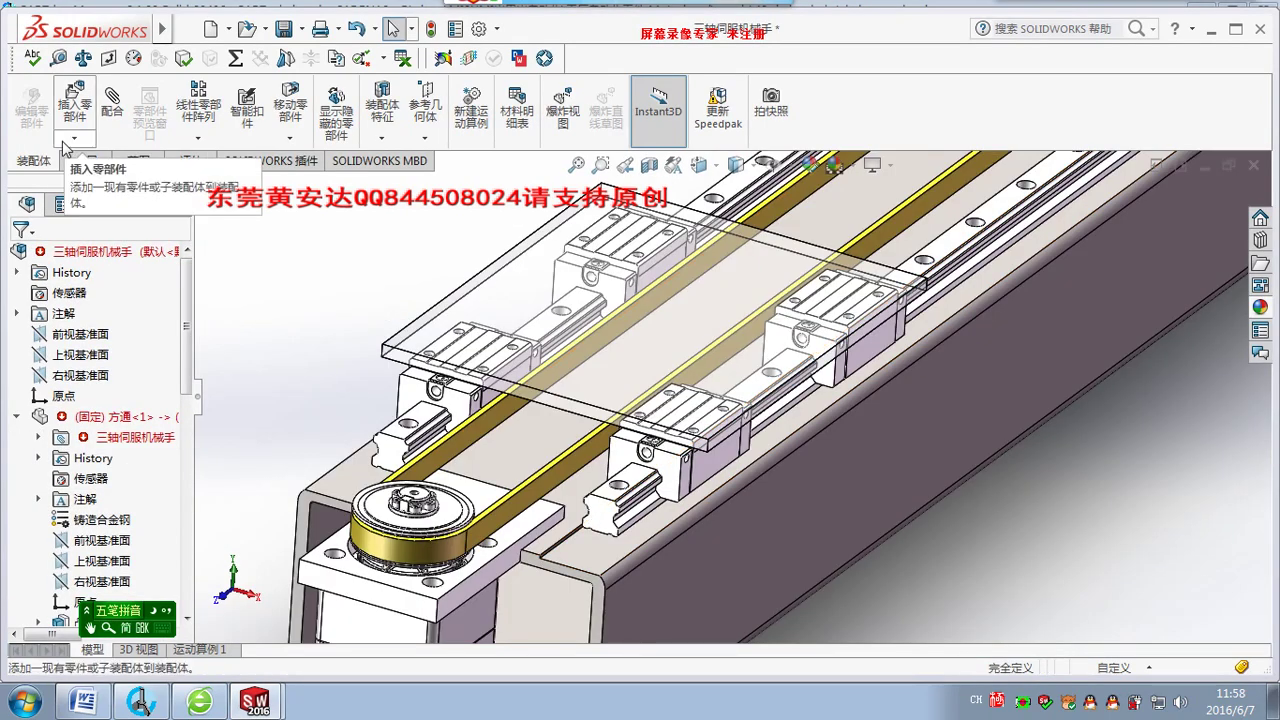
Place the TBCK-S5M100 plate beside the carriage, briefly starting and exiting a mate.
left_click(68, 128)
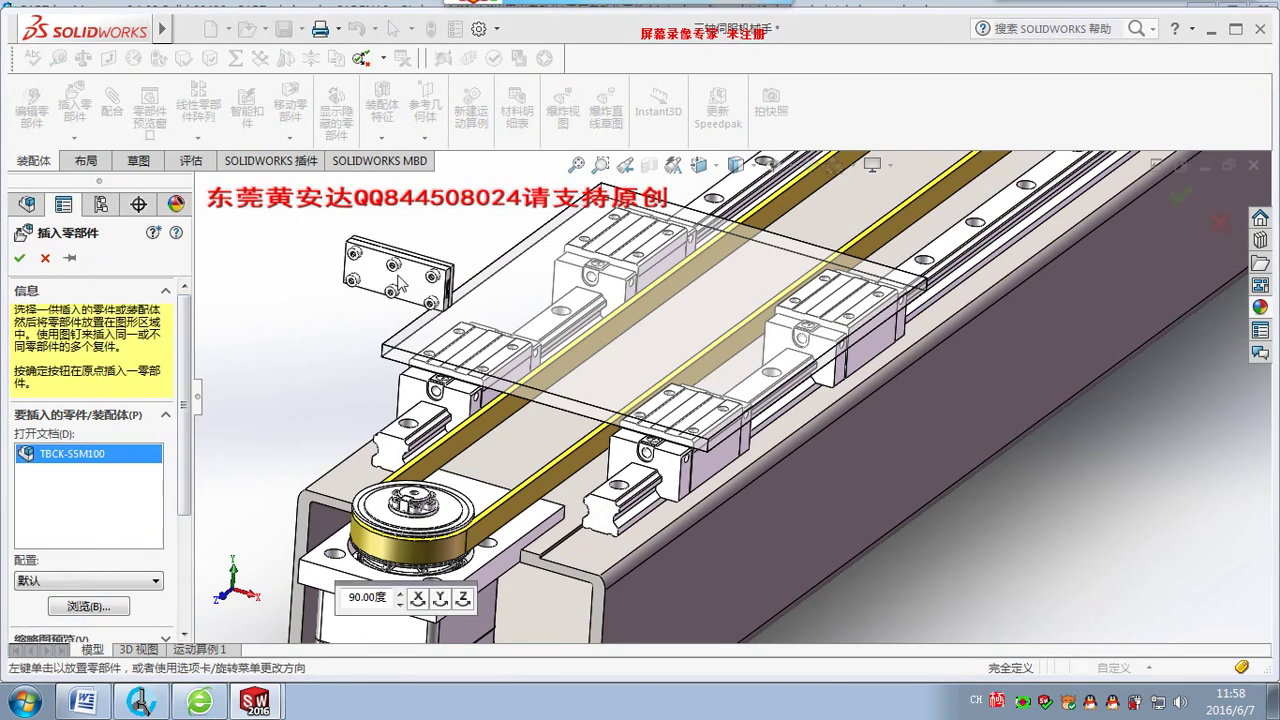
left_click(403, 258)
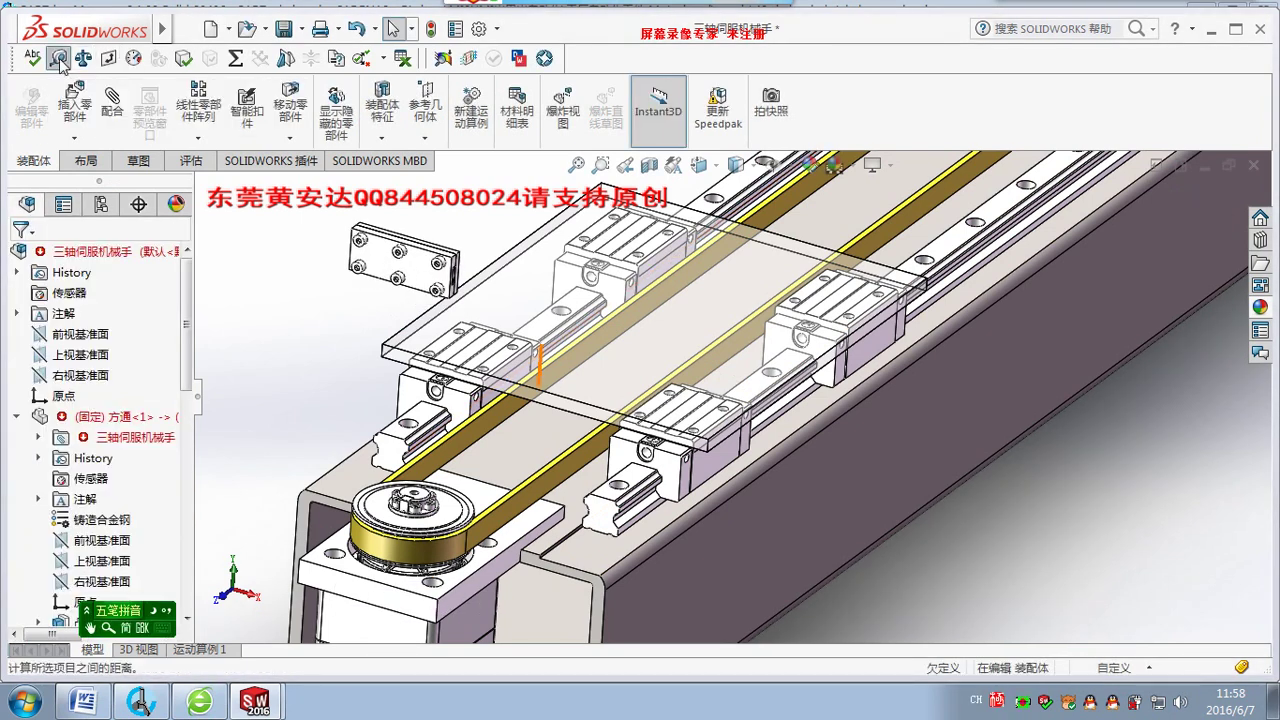
left_click(113, 100)
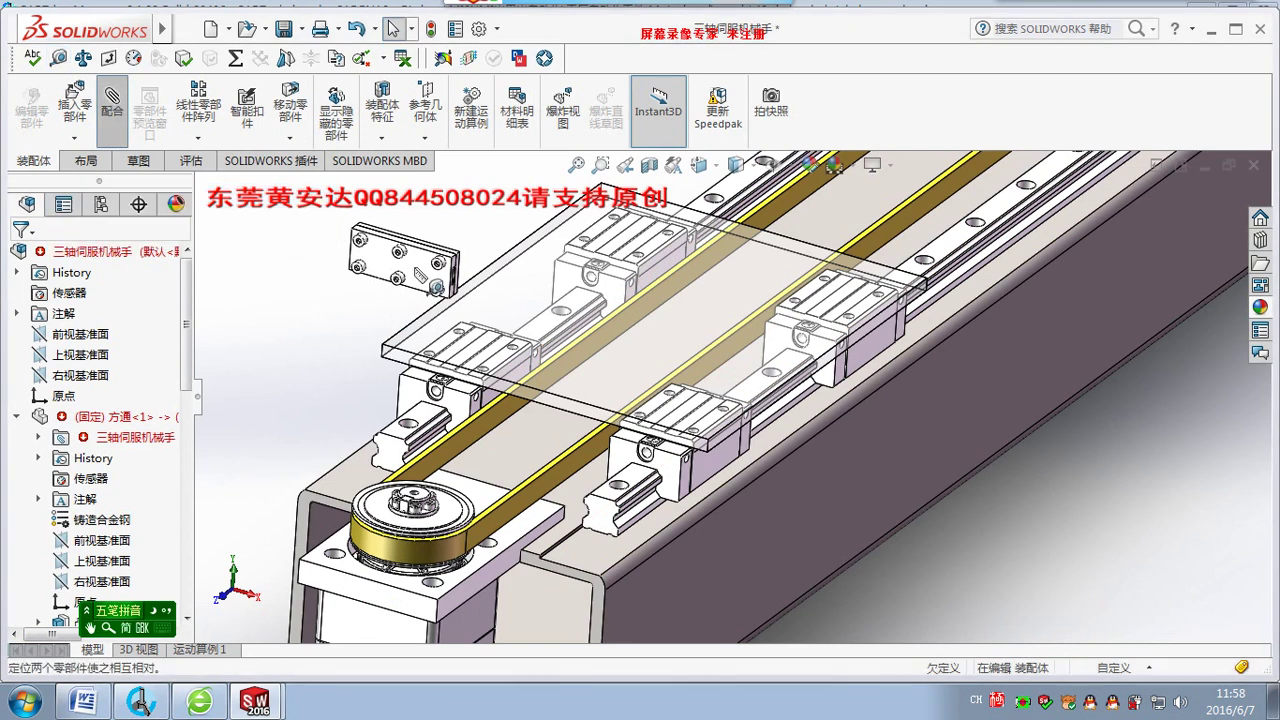
scroll(430, 282, "down", 3)
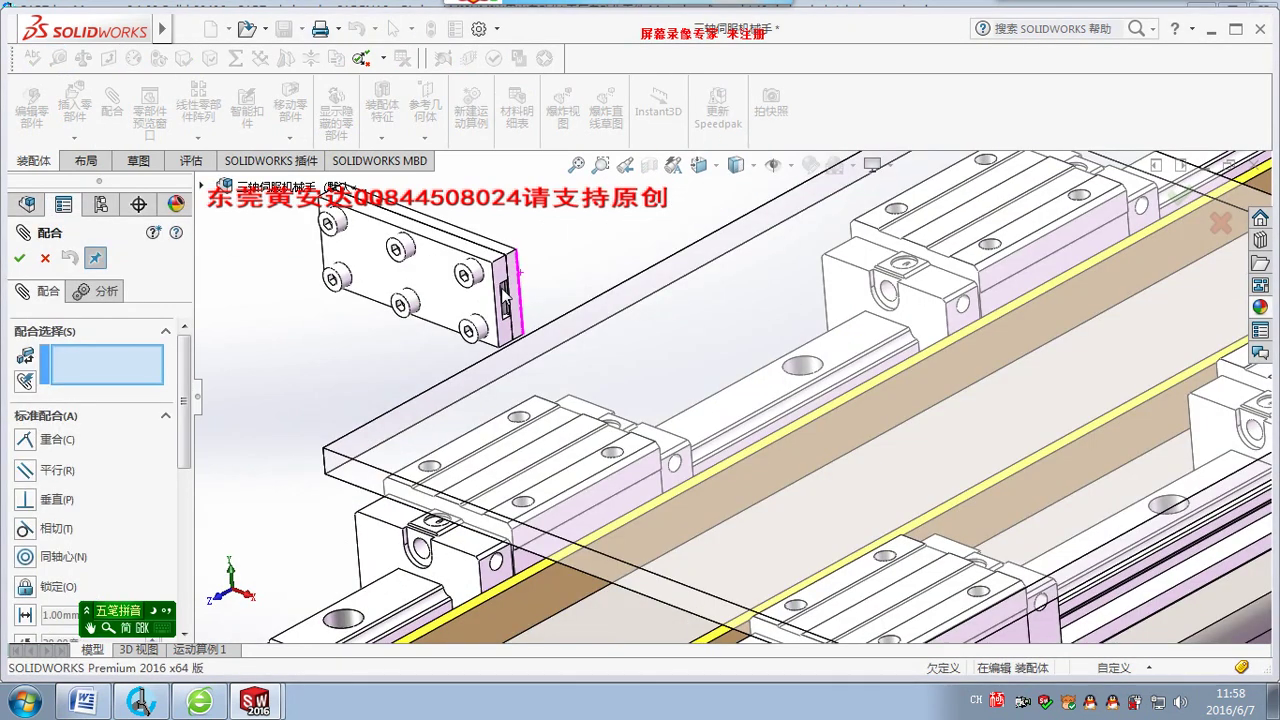
middle_click_drag(505, 295, 522, 258)
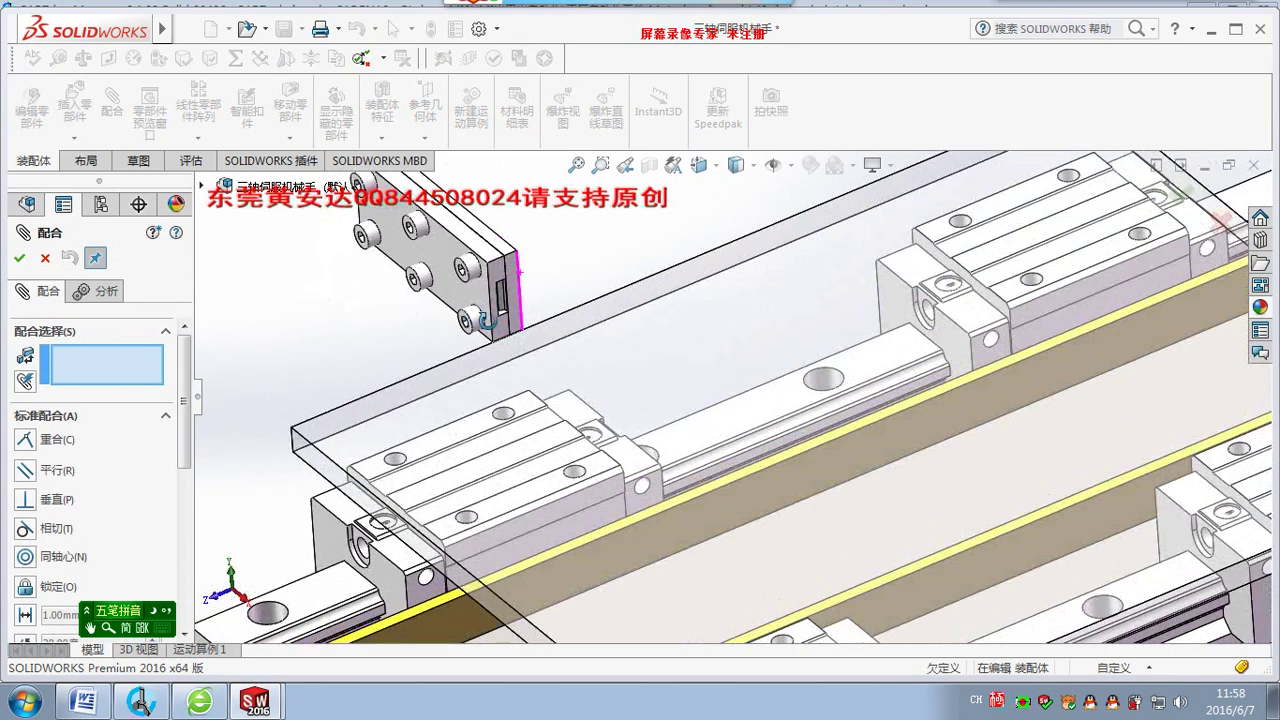
left_click(520, 290)
Rotate the view to inspect the plate's side, then return to PARTdataManager.
mouse_move(522, 258)
middle_mouse_down()
mouse_move(522, 290)
mouse_move(482, 268)
middle_mouse_up()
left_click(490, 280)
key("Escape")
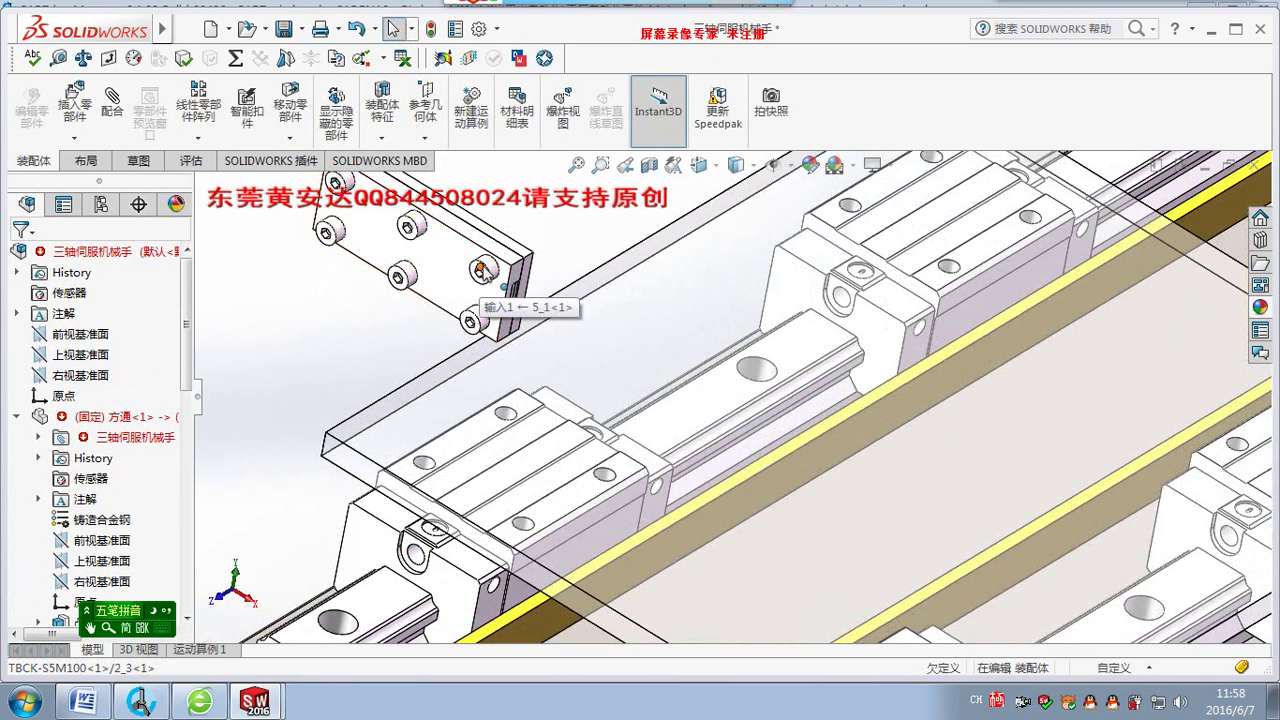
middle_click_drag(482, 268, 320, 347)
left_click(483, 270)
key("Escape")
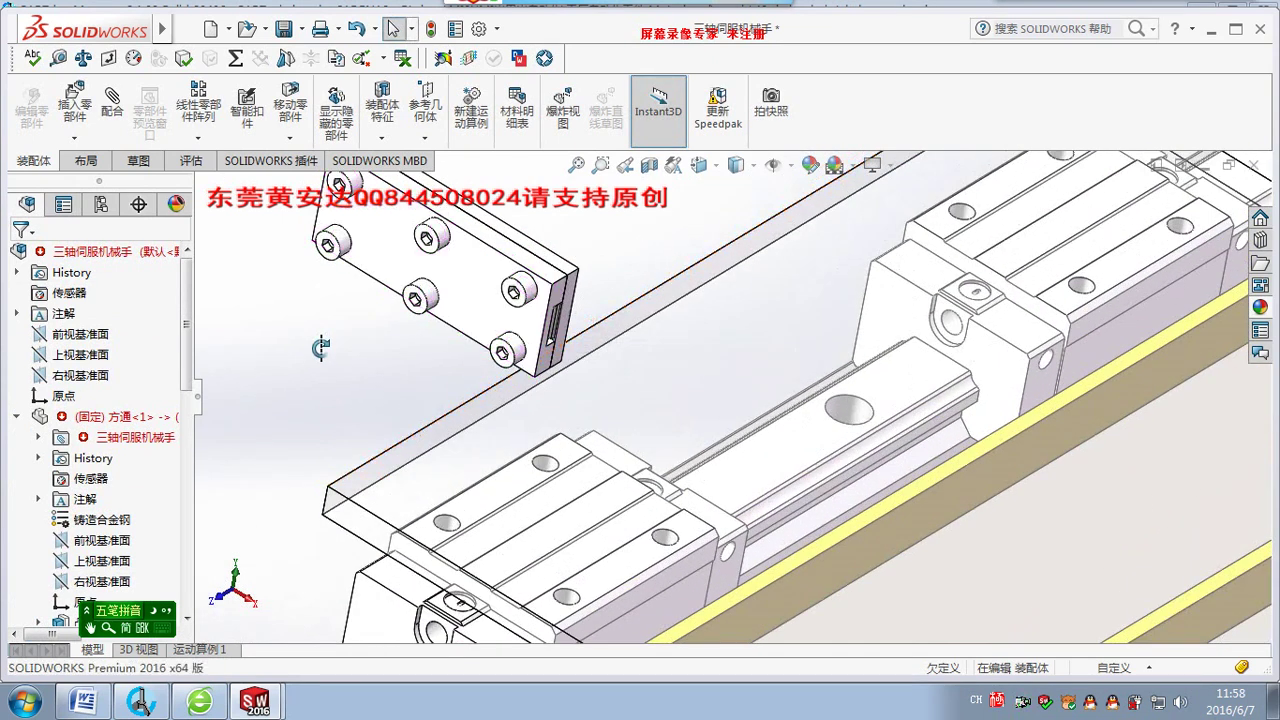
scroll(578, 320, "down", 3)
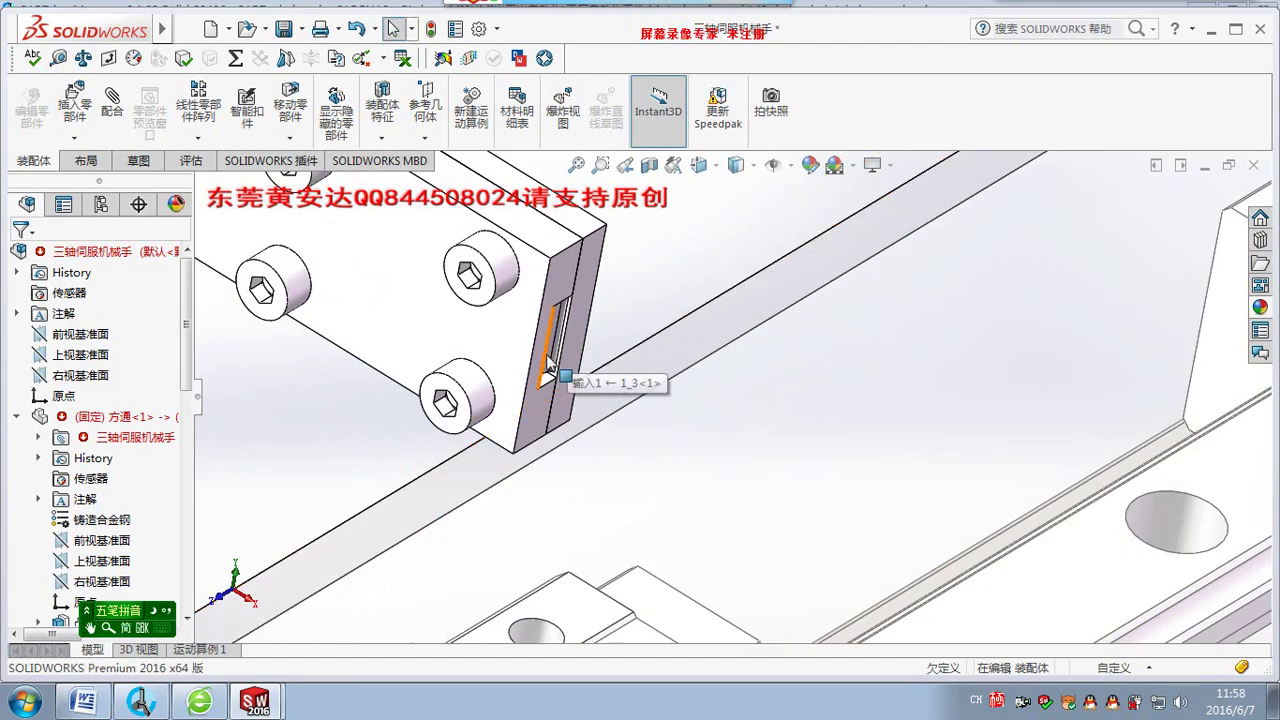
left_click(148, 705)
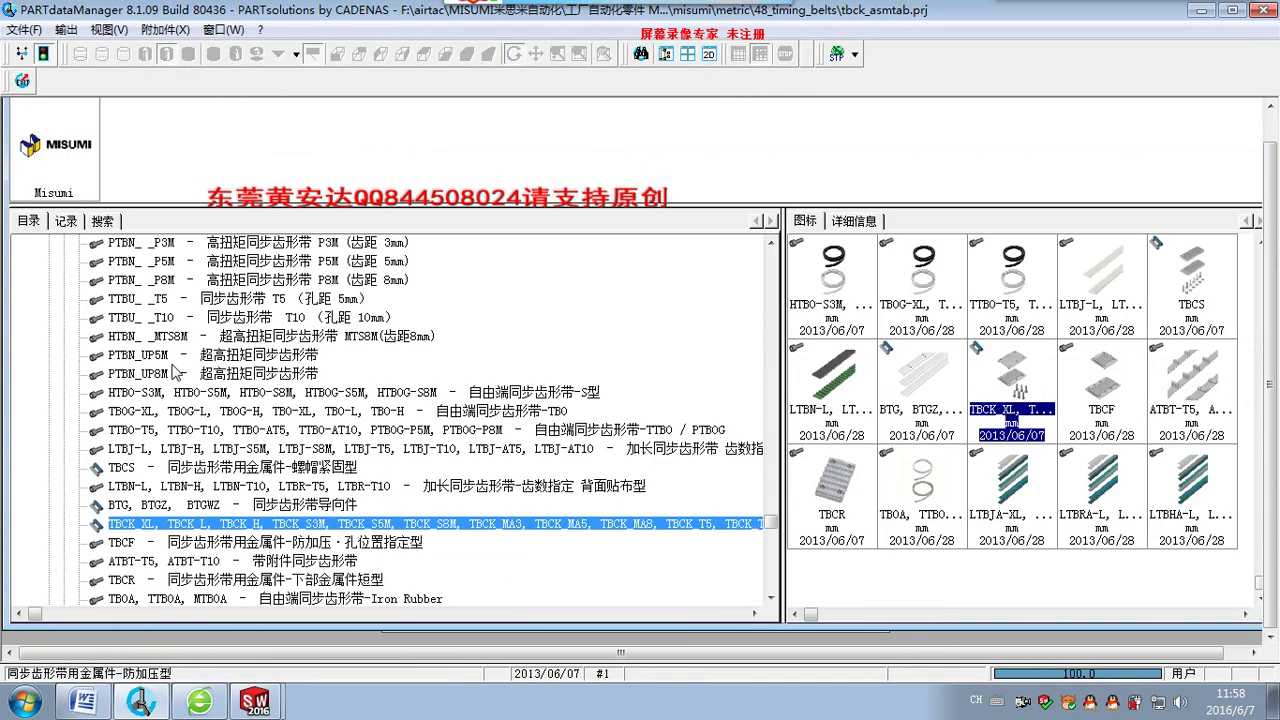
Open the TBCK support plate entry and view its technical drawing enlarged.
double_click(1022, 395)
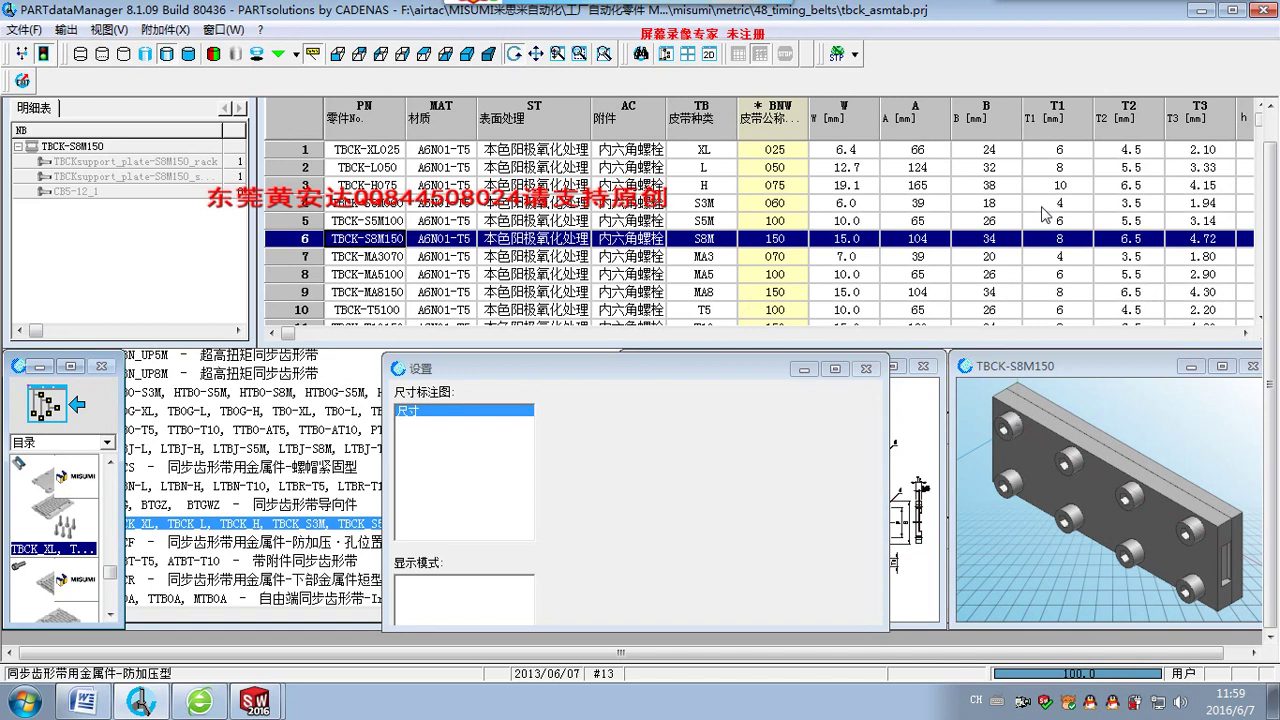
mouse_move(806, 365)
left_mouse_down()
mouse_move(430, 357)
mouse_move(526, 361)
left_mouse_up()
left_click(771, 557)
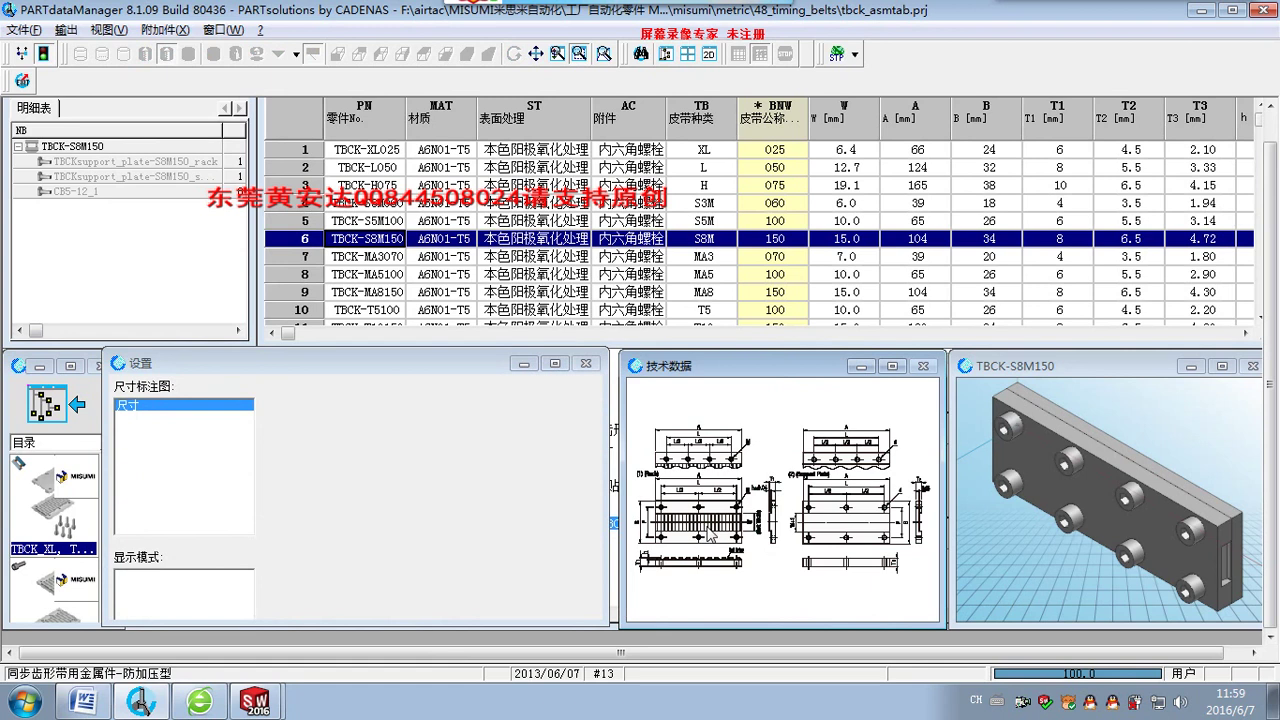
left_click(898, 366)
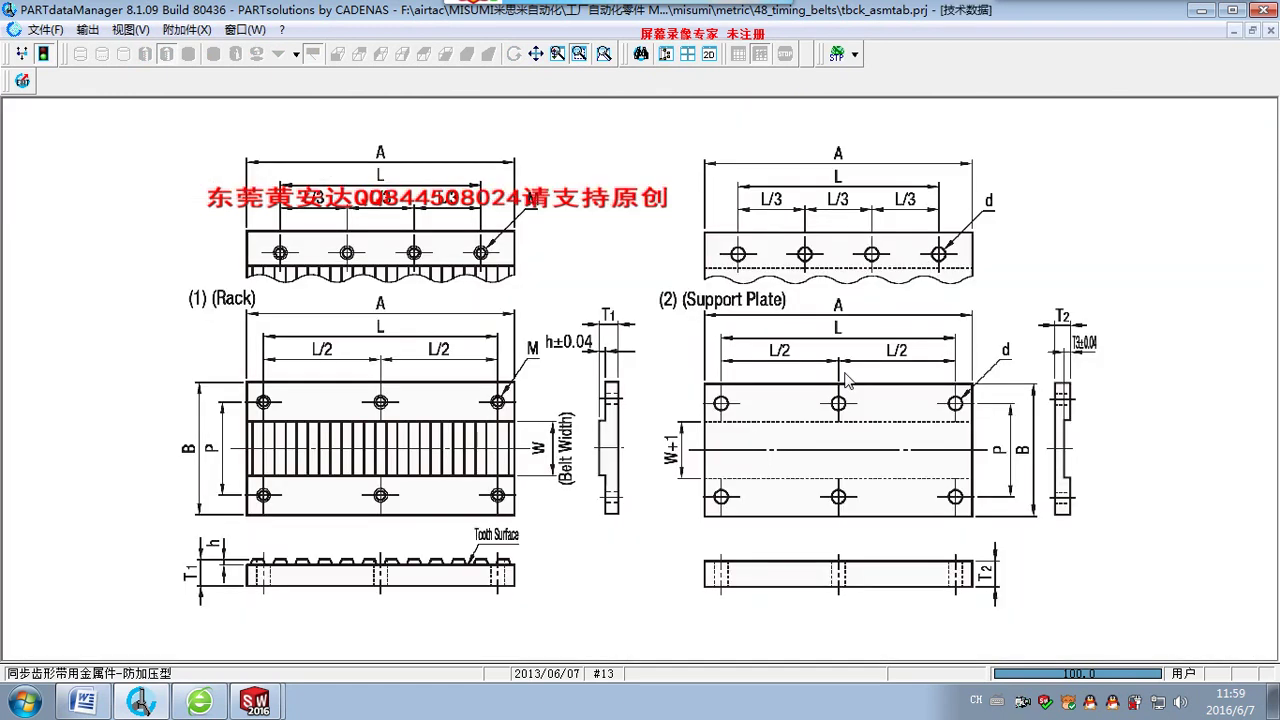
left_click(1252, 30)
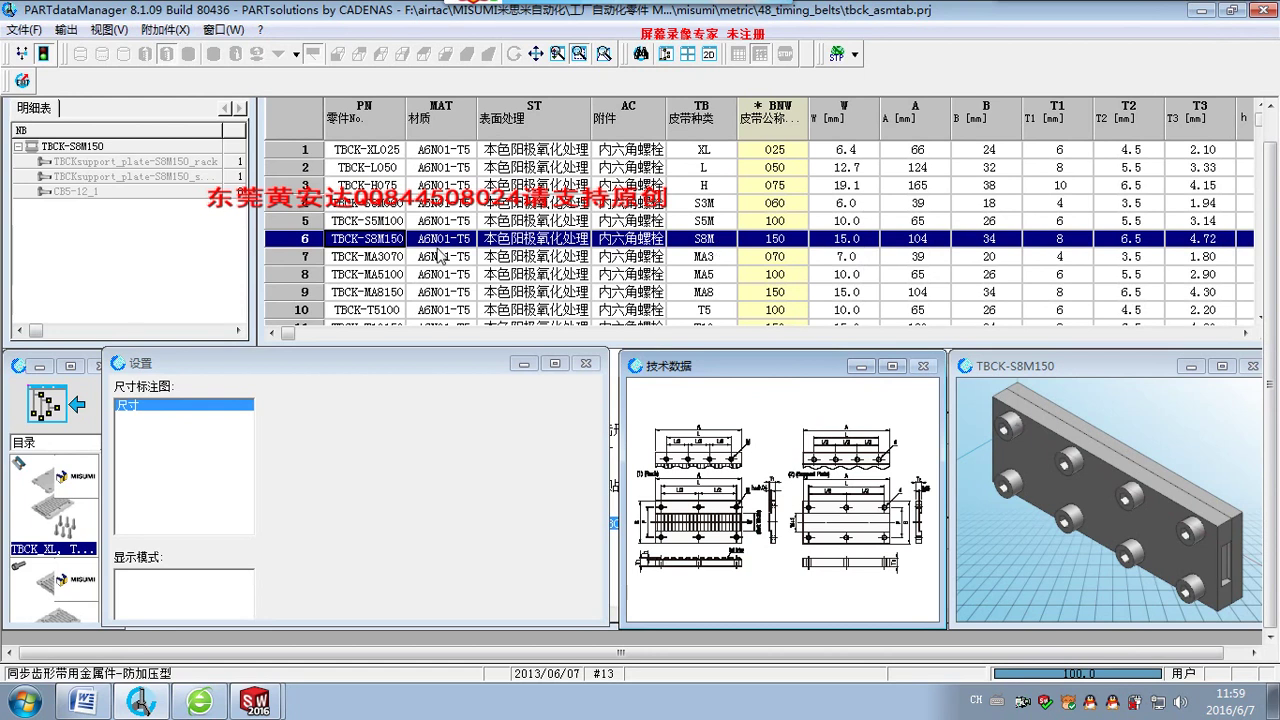
Filter to the TBCK-S8M150 row and export it as STEP 3D to TBCK-S8M150.stp.
double_click(385, 245)
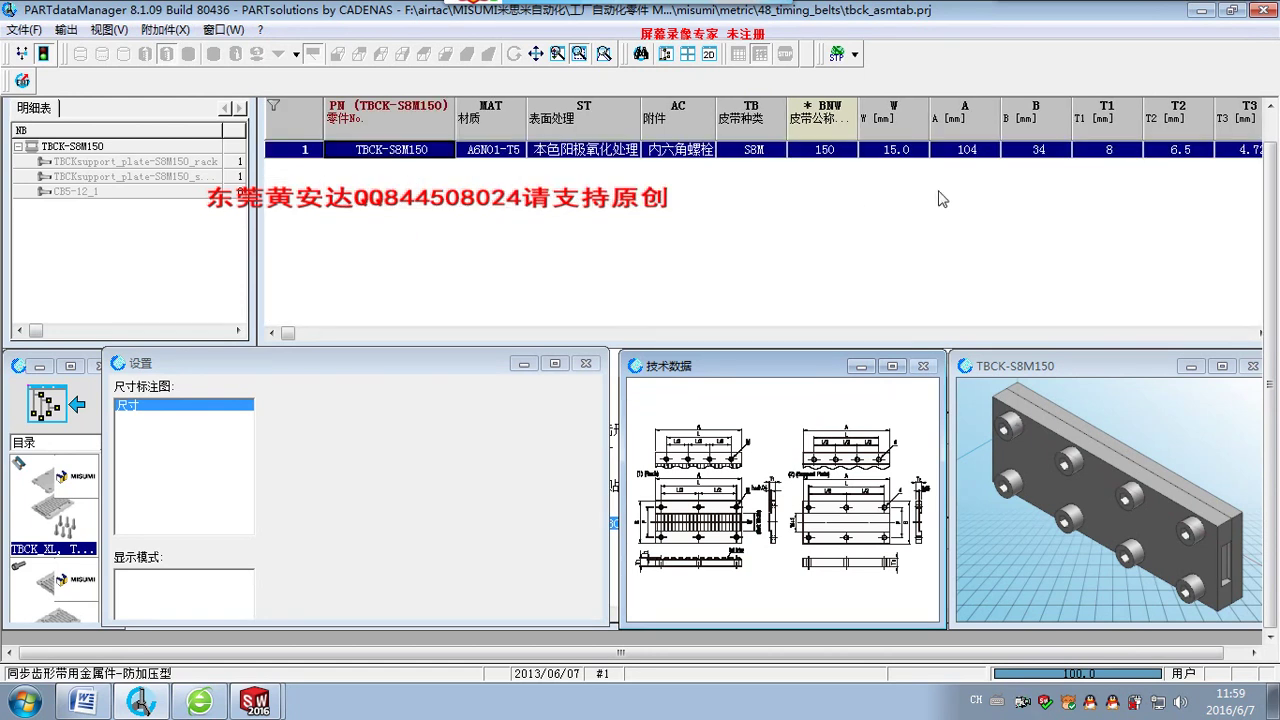
left_click(67, 33)
mouse_move(97, 51)
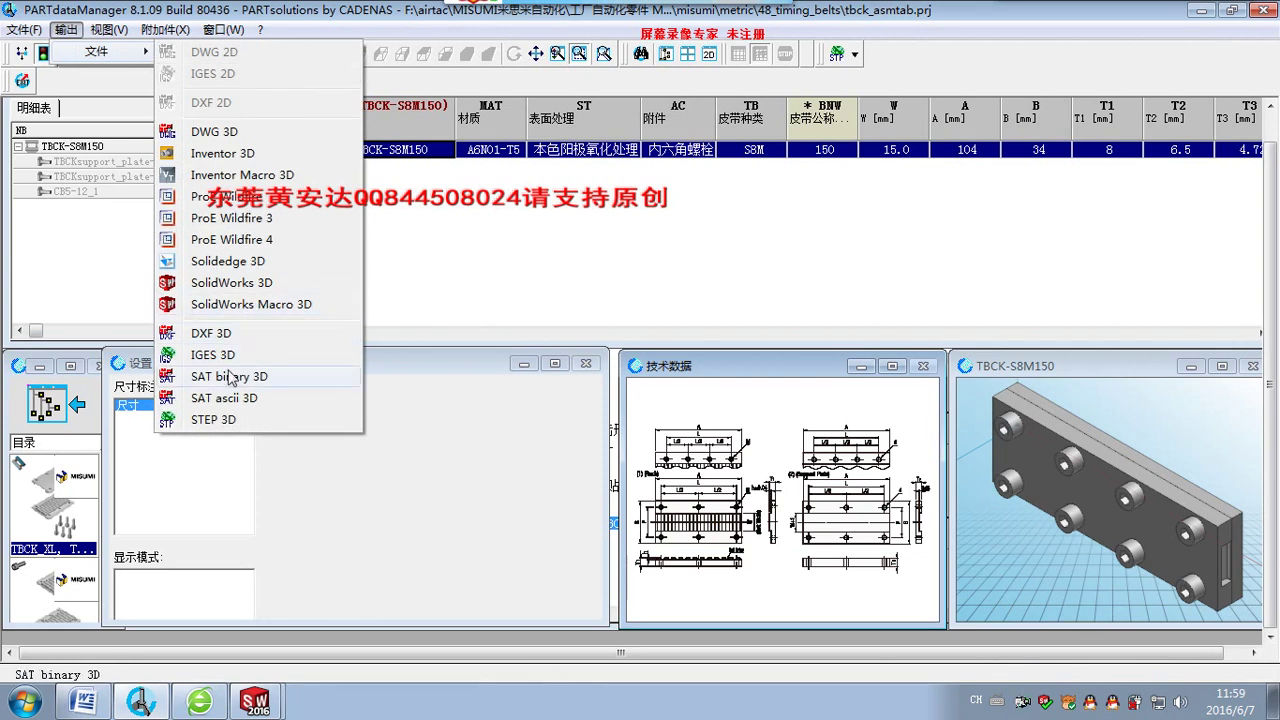
left_click(224, 422)
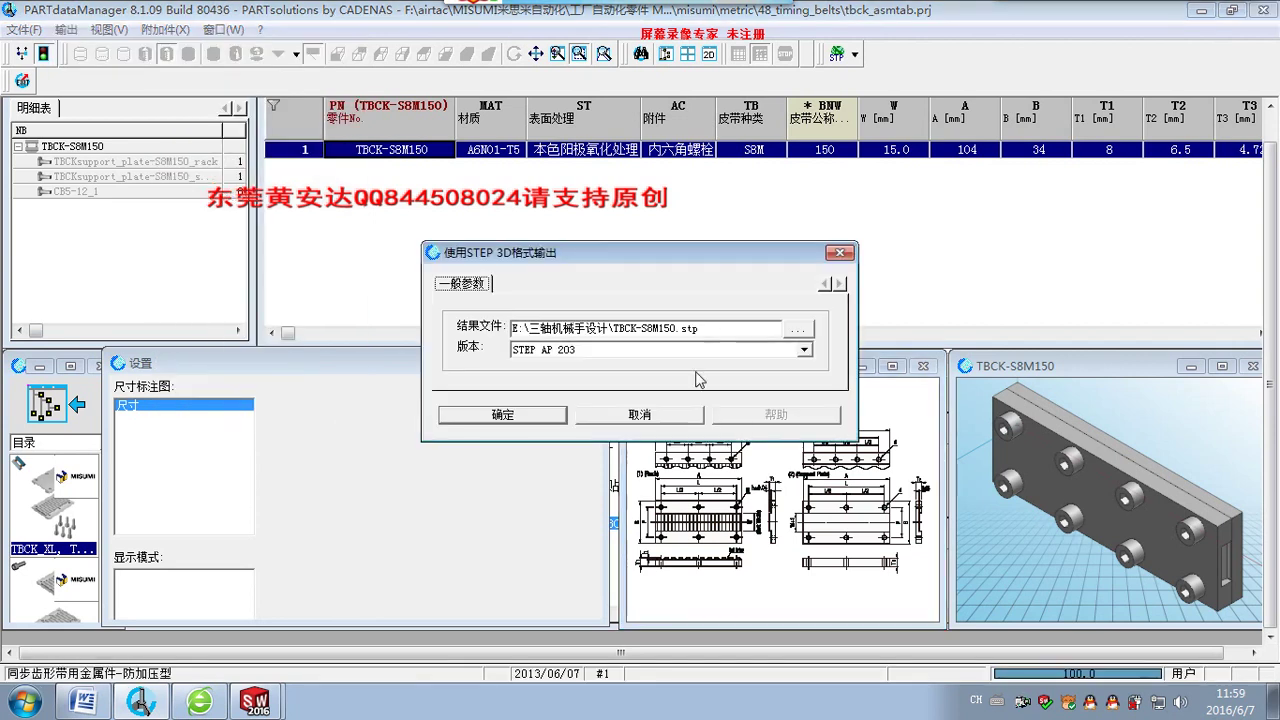
left_click(538, 415)
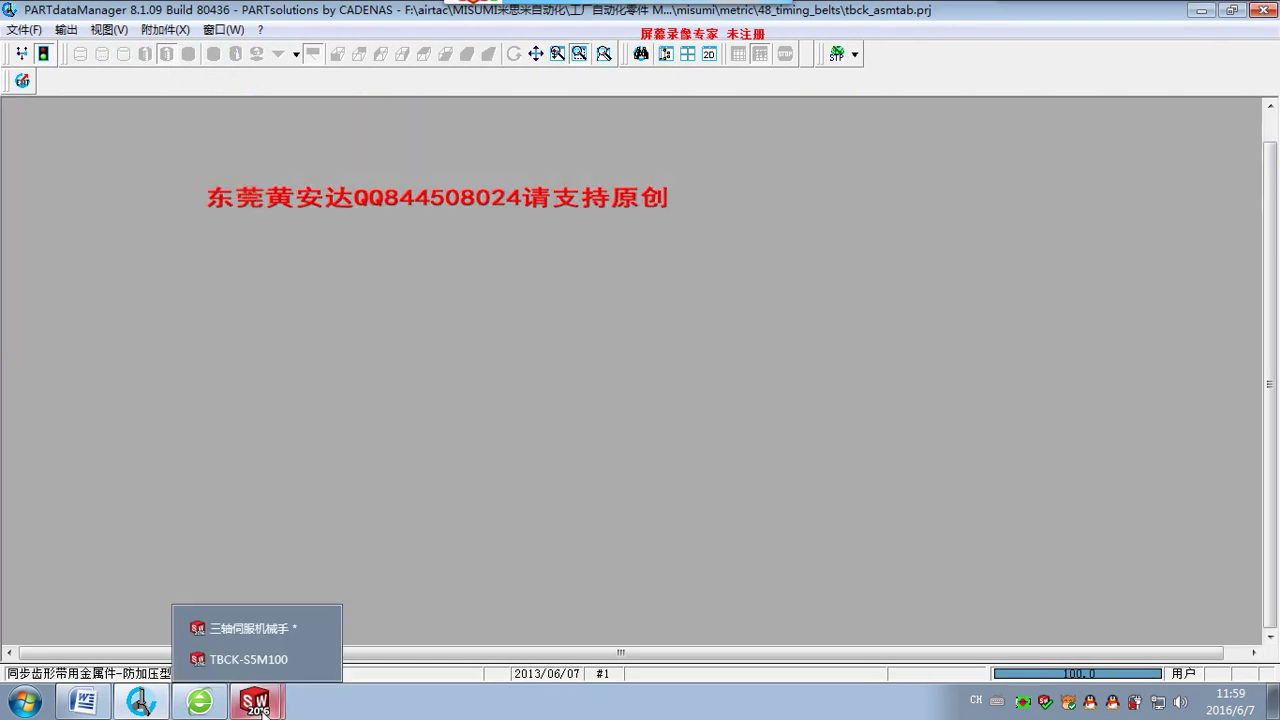
Close TBCK-S5M100 and delete its component from the 三轴伺服机械手 assembly.
left_click(262, 697)
left_click(249, 659)
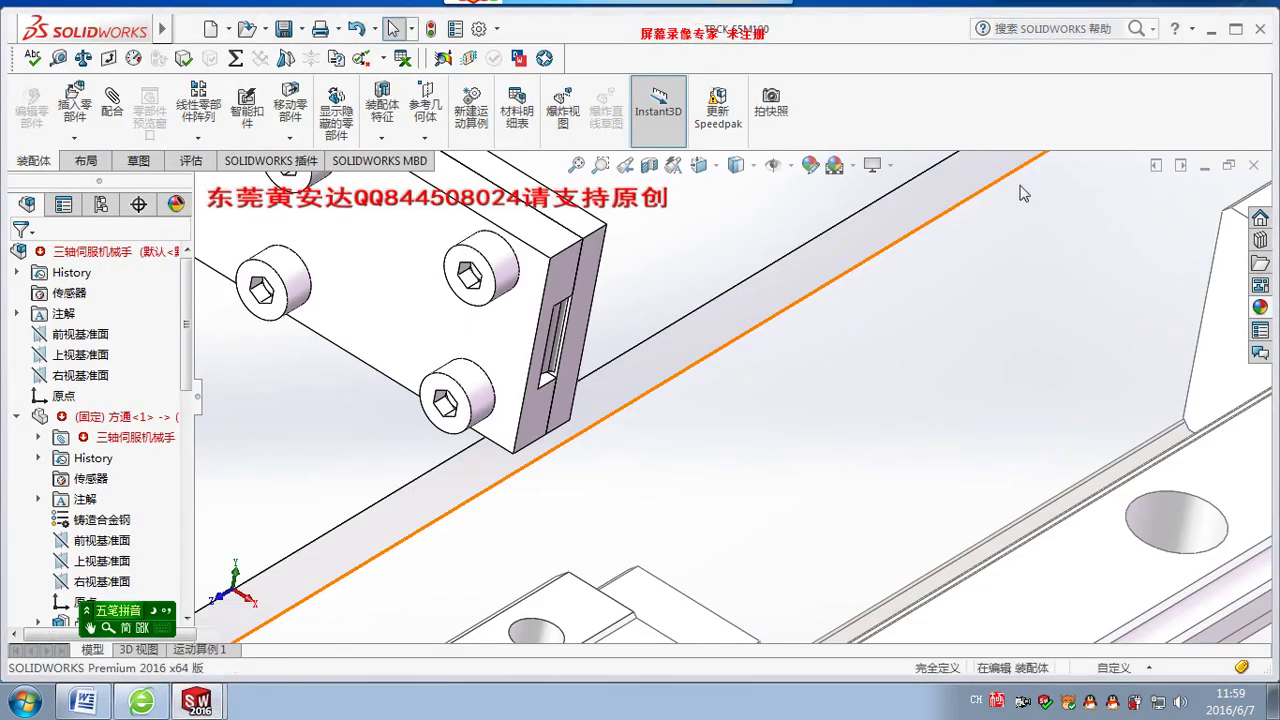
left_click(1253, 166)
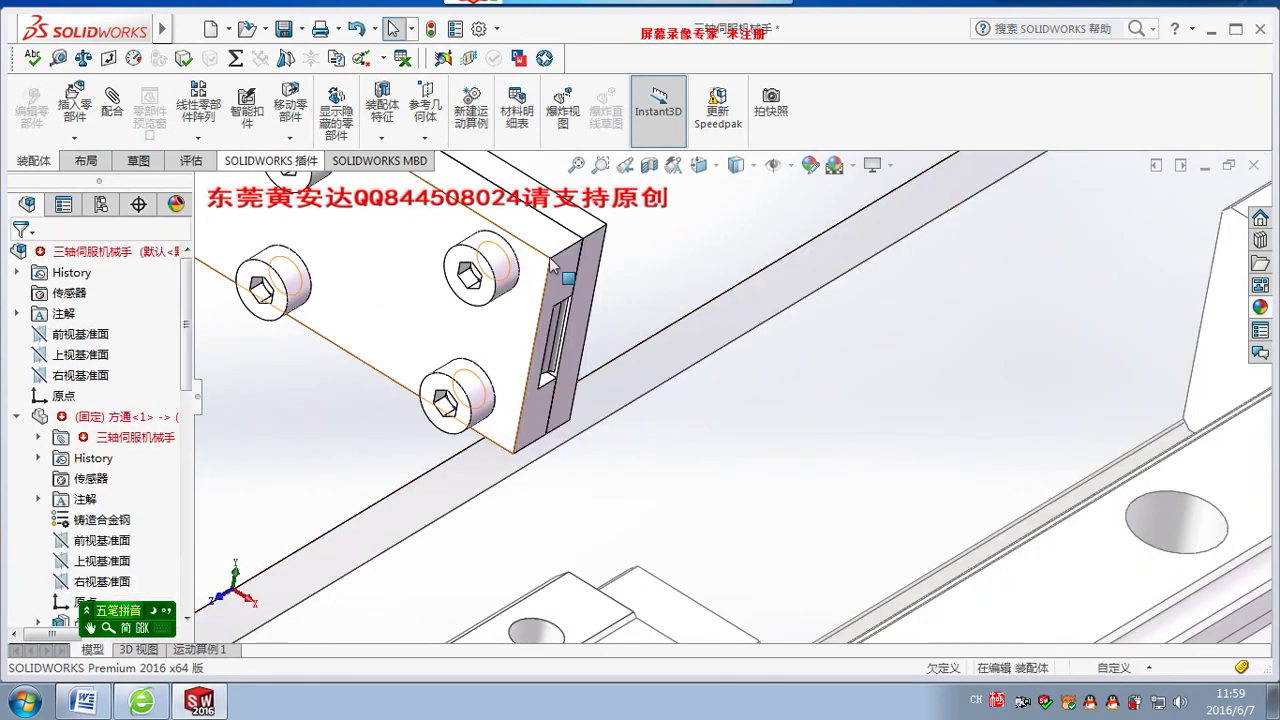
left_click(405, 265)
right_click(402, 262)
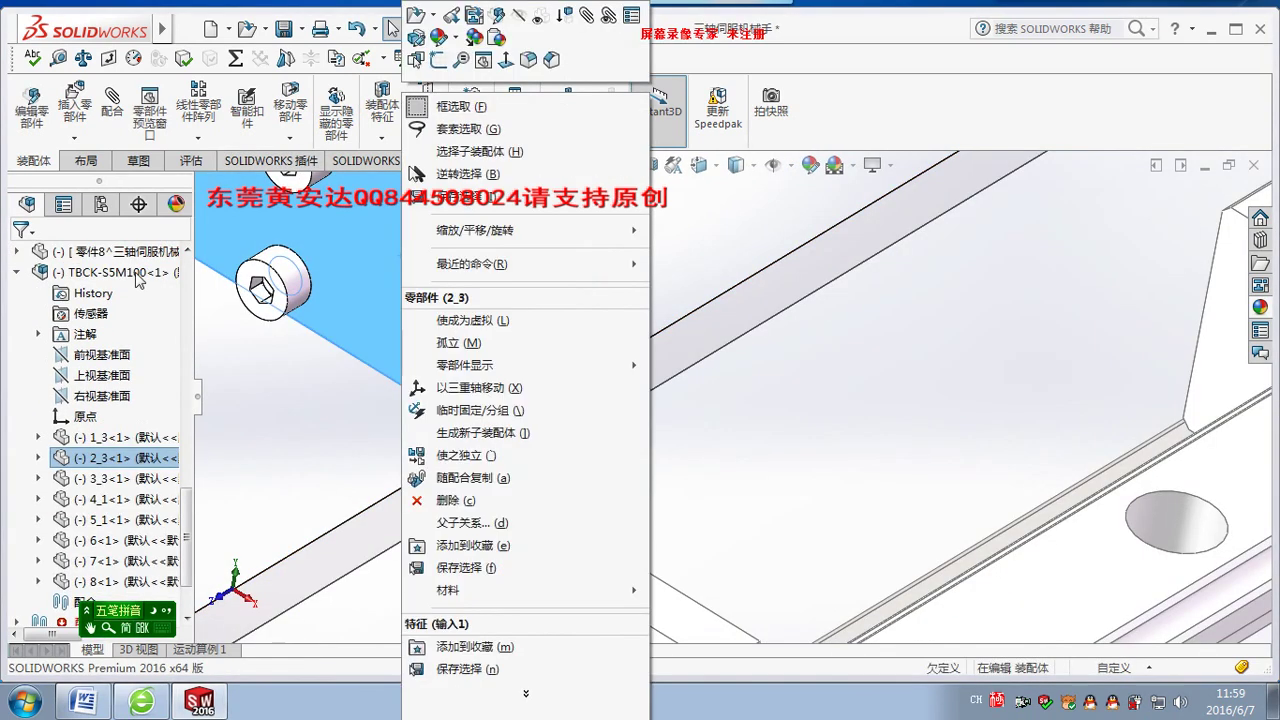
right_click(139, 276)
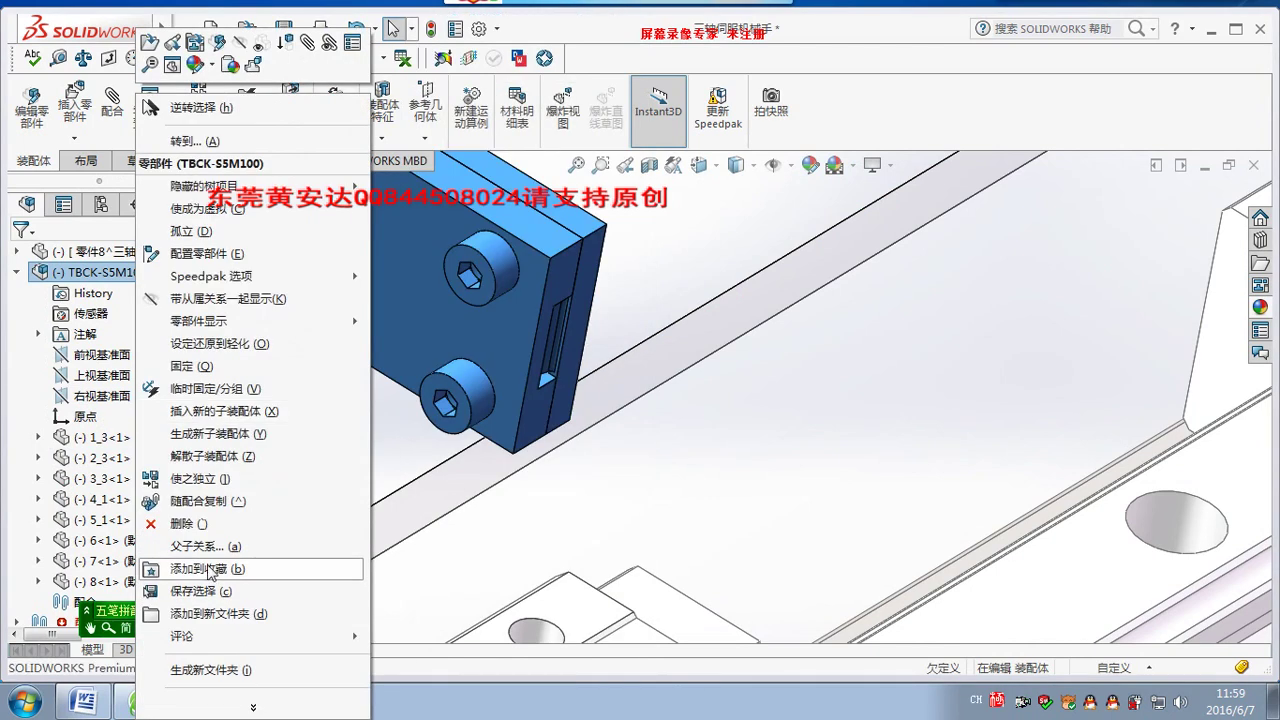
left_click(226, 523)
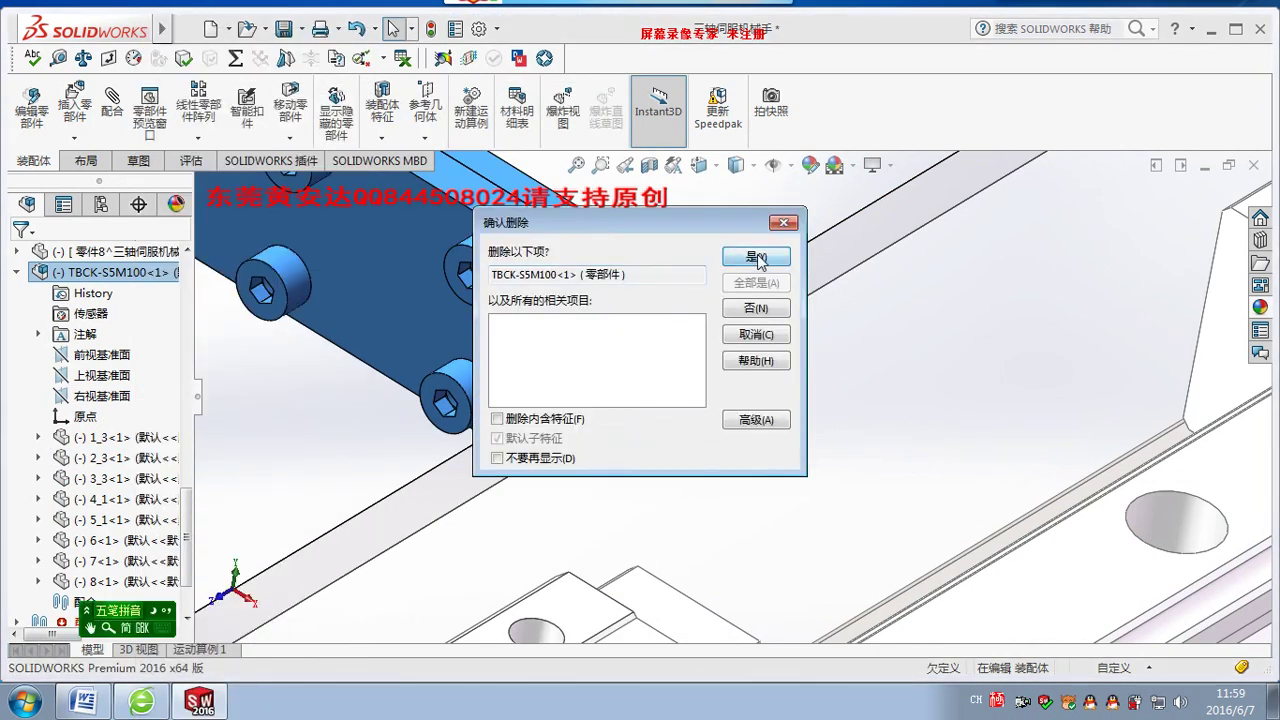
left_click(757, 258)
left_click(576, 161)
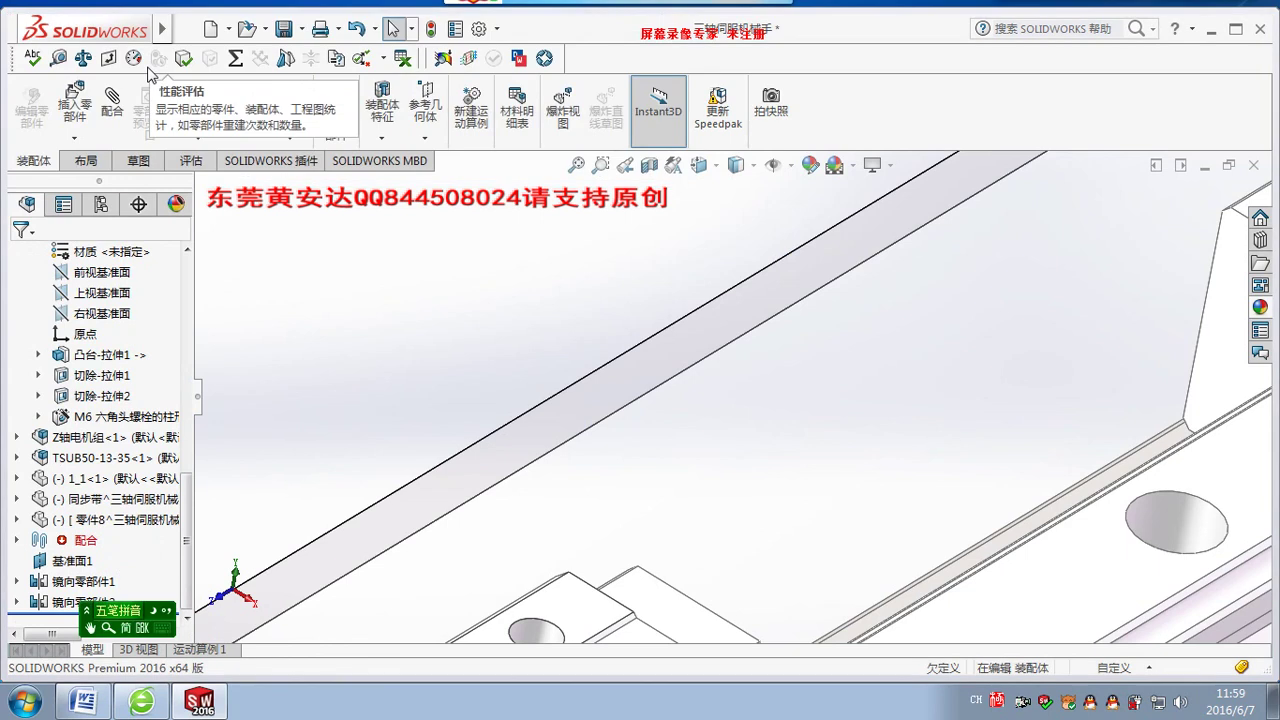
Cancel File Open, close the Taobao page, and launch the MISUMI parts catalog.
left_click(185, 28)
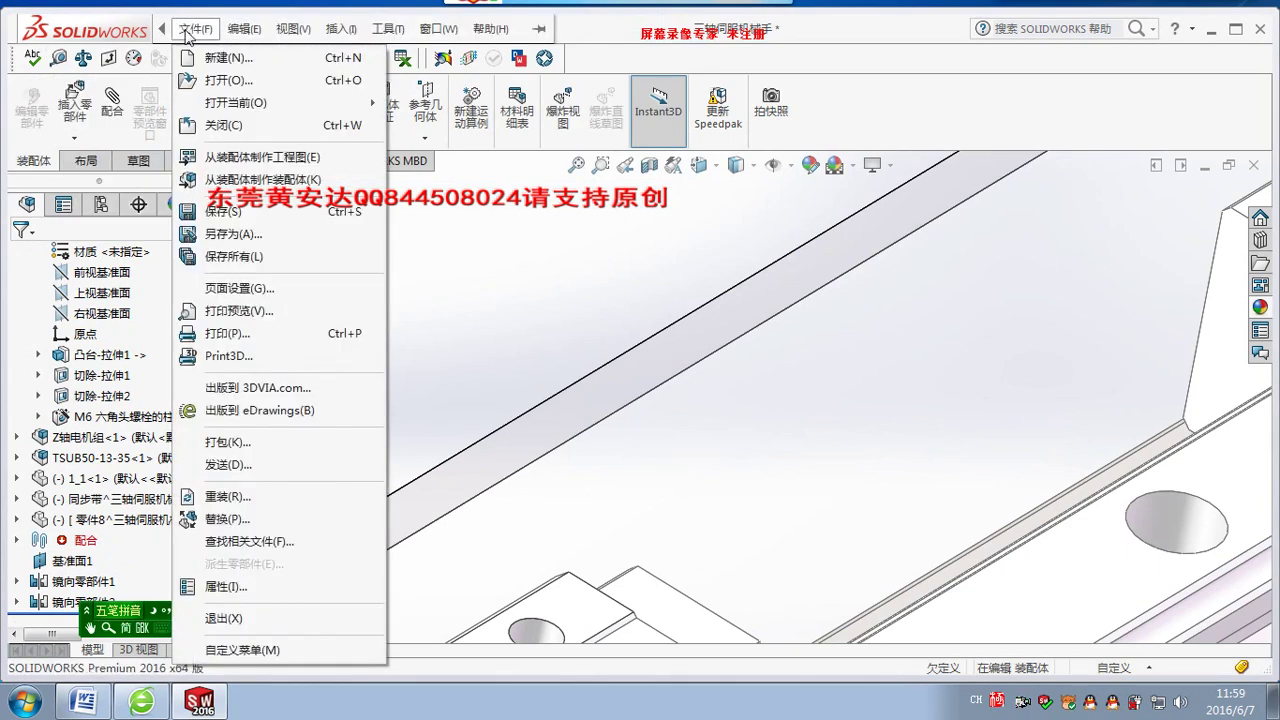
left_click(225, 80)
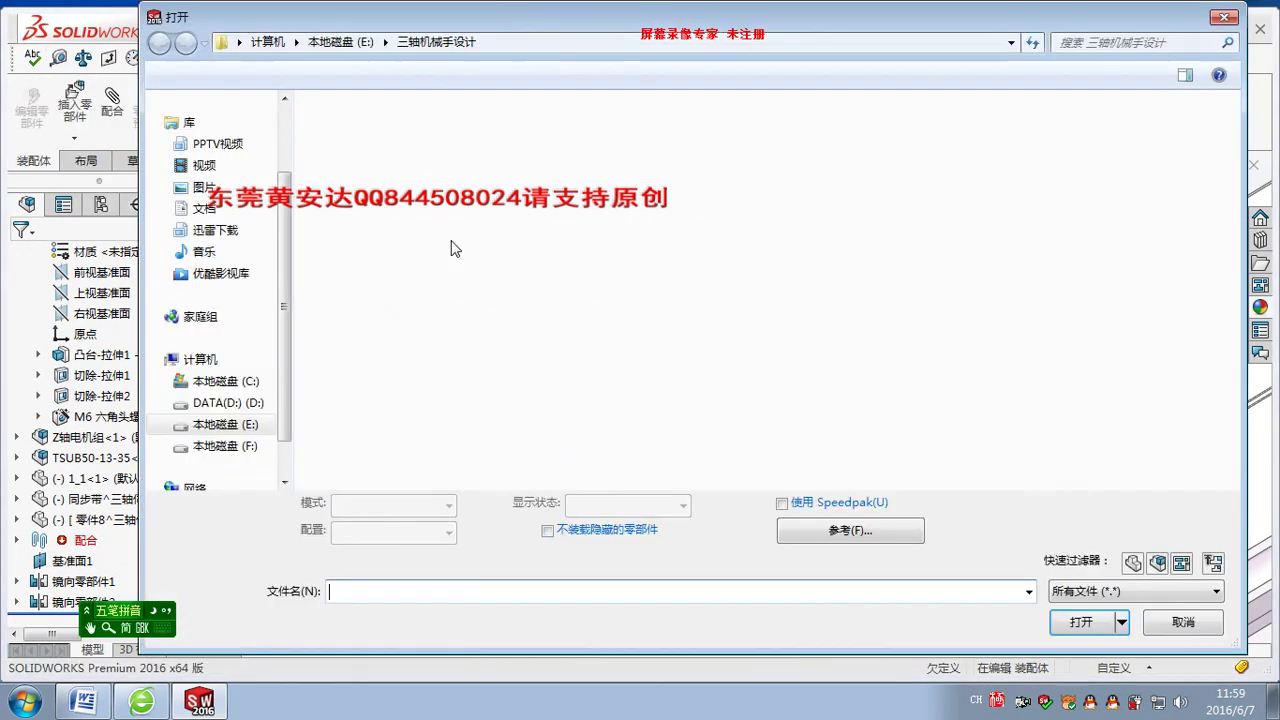
left_click(1183, 621)
left_click(1200, 20)
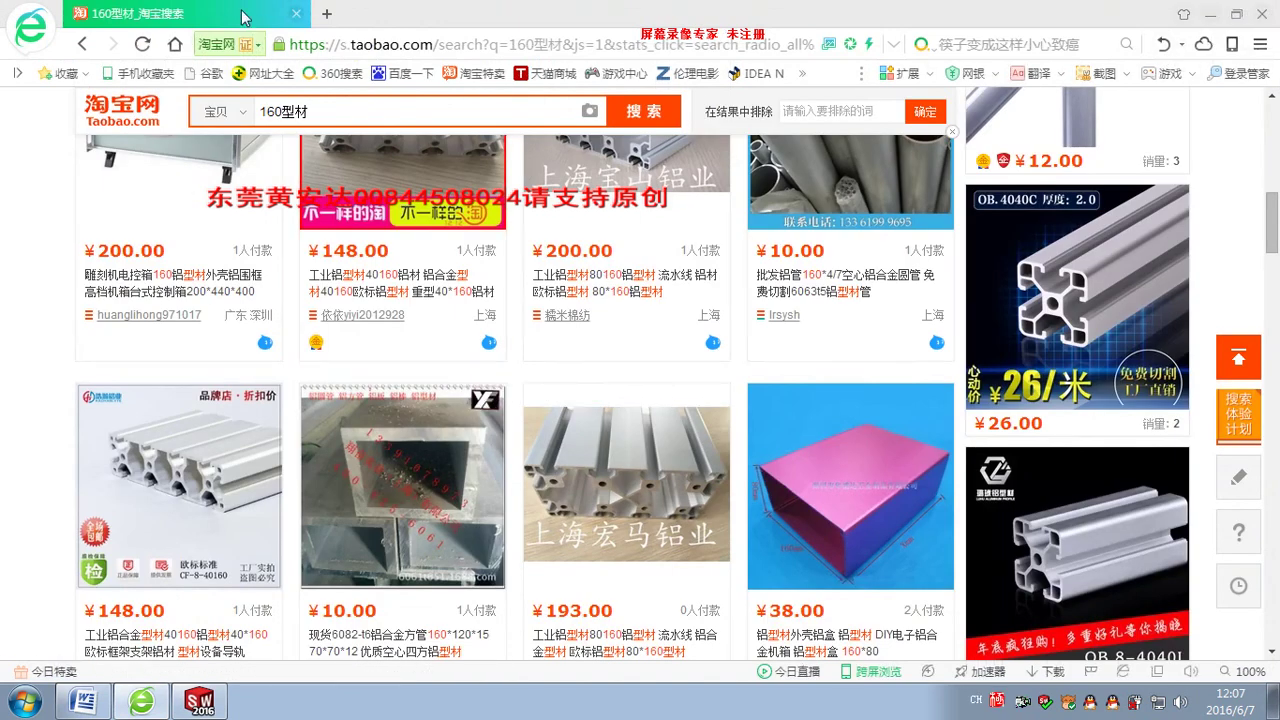
left_click(1265, 16)
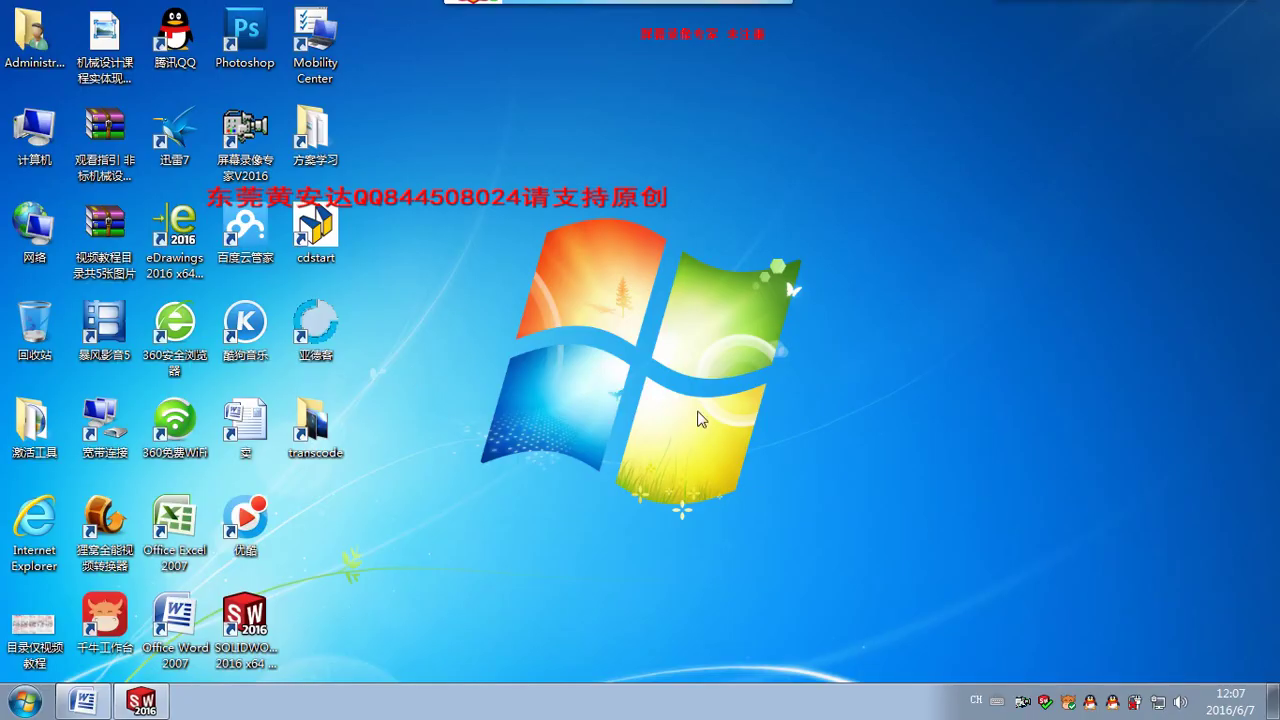
double_click(315, 222)
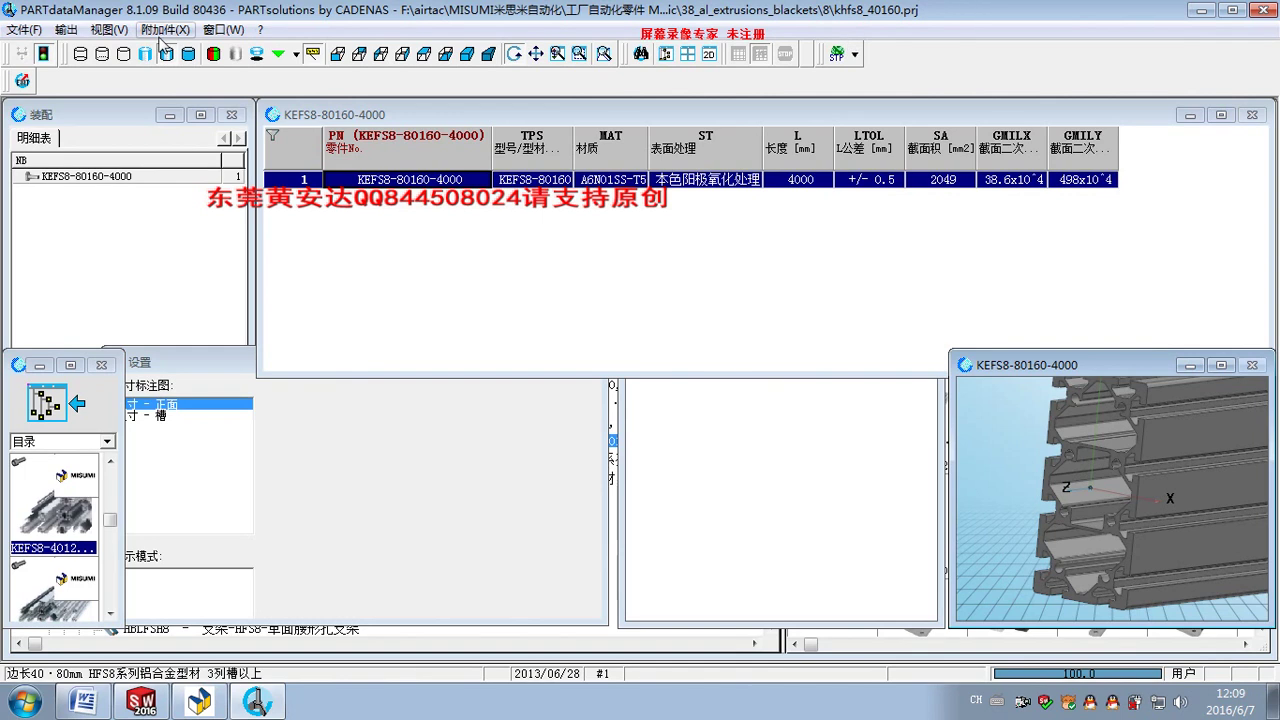
Browse the export formats, then apply a length filter on the profile's L column.
left_click(66, 29)
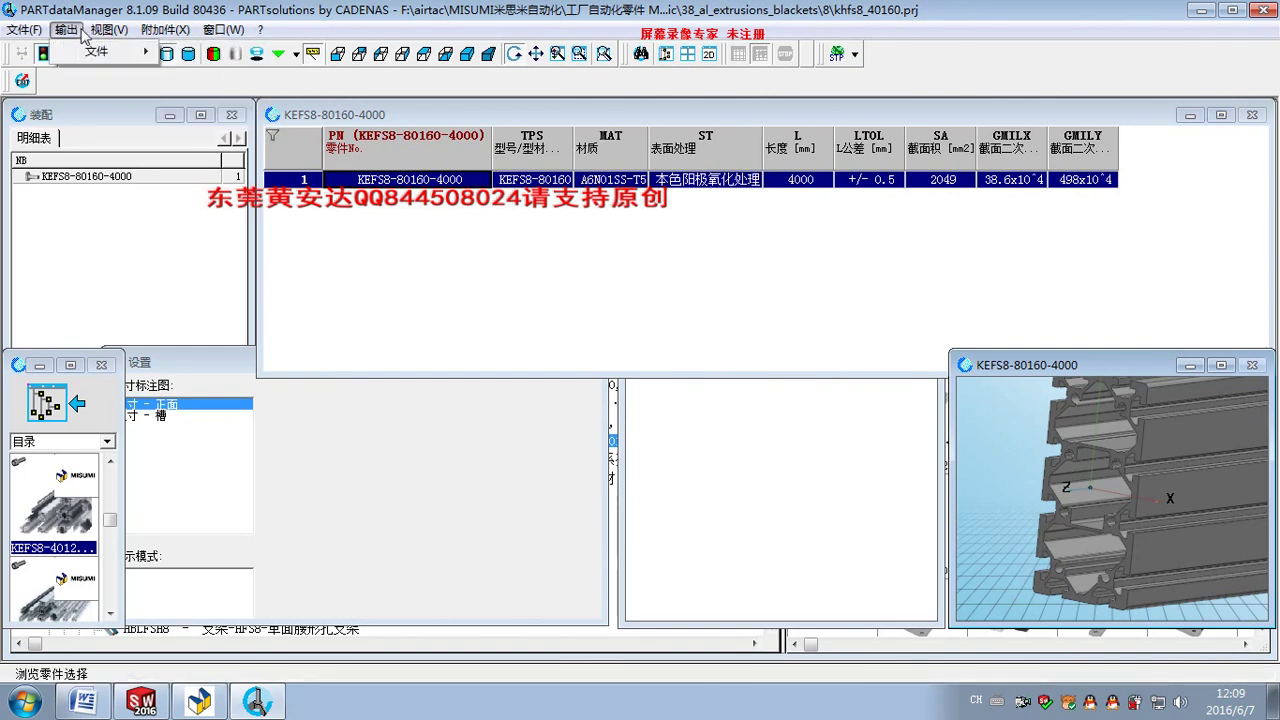
left_click(96, 51)
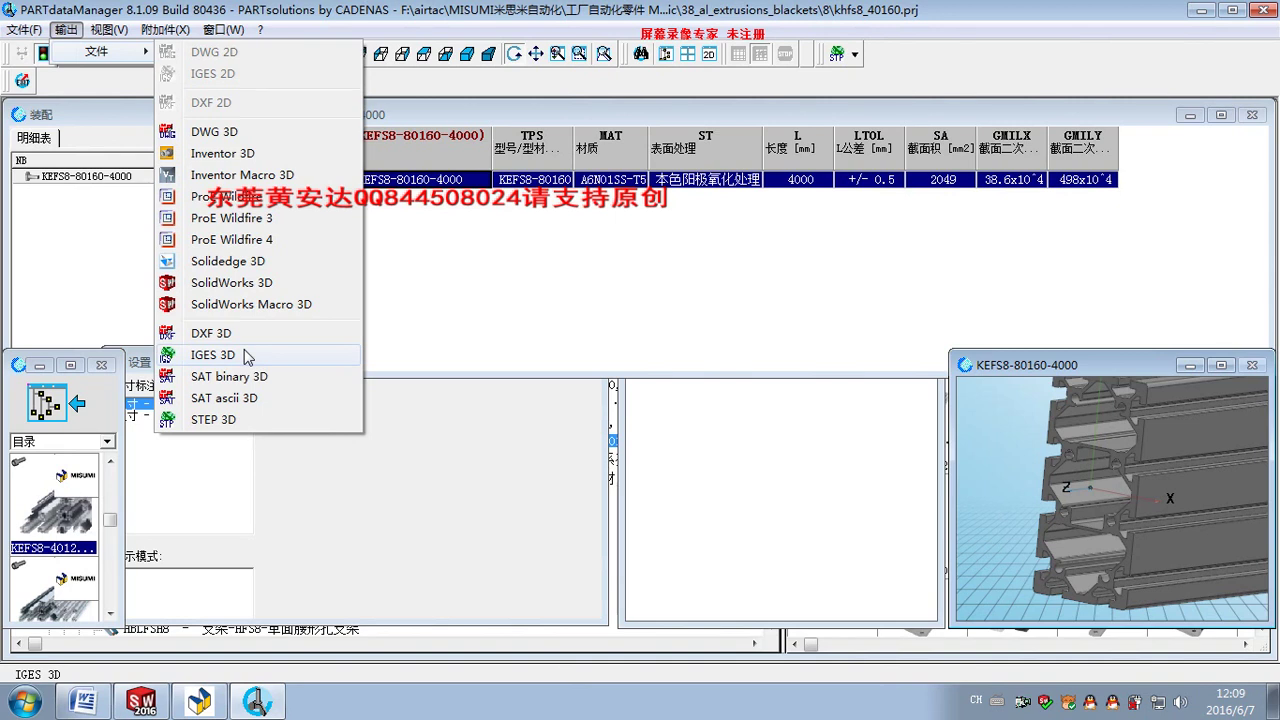
left_click(222, 420)
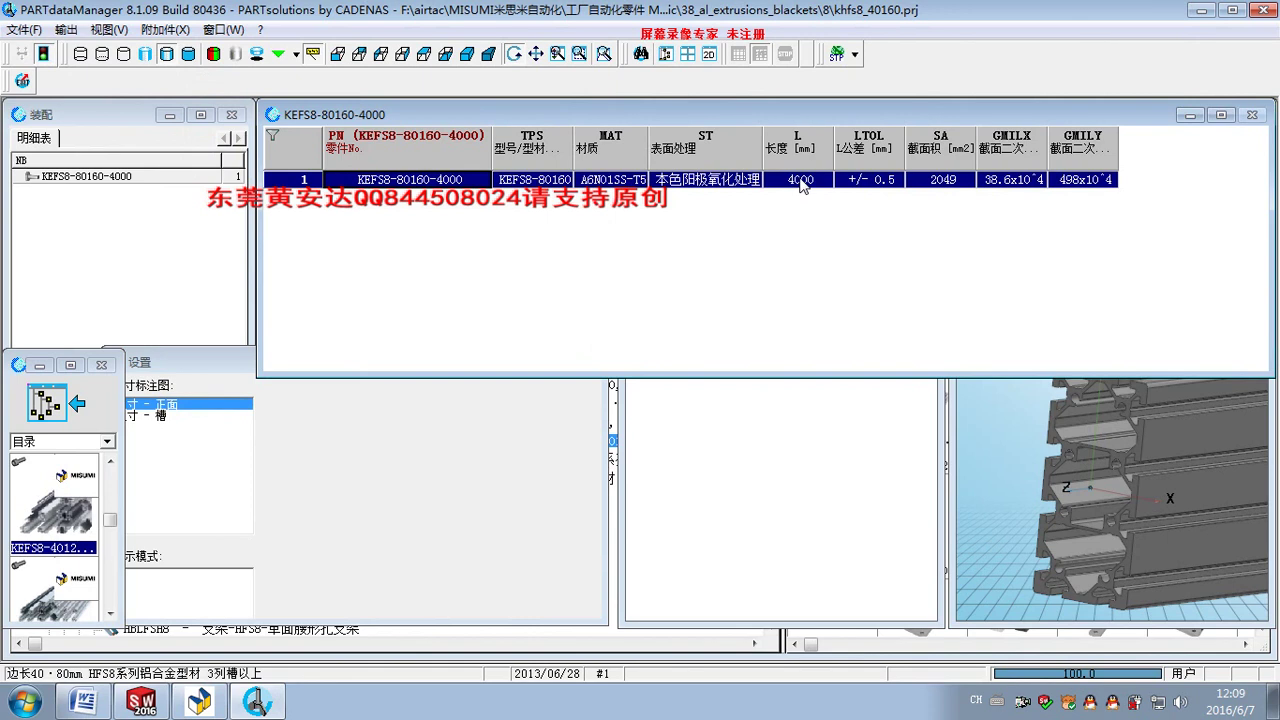
left_click(800, 140)
type("12")
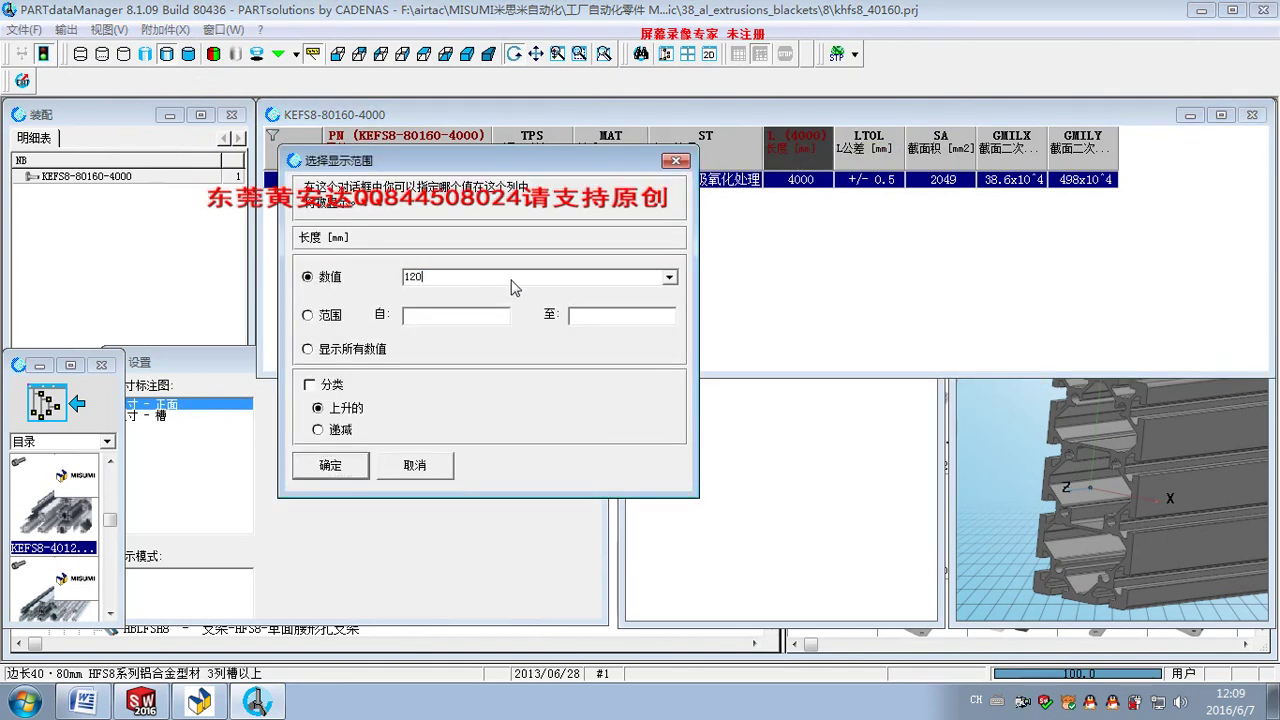
type("0")
key("Return")
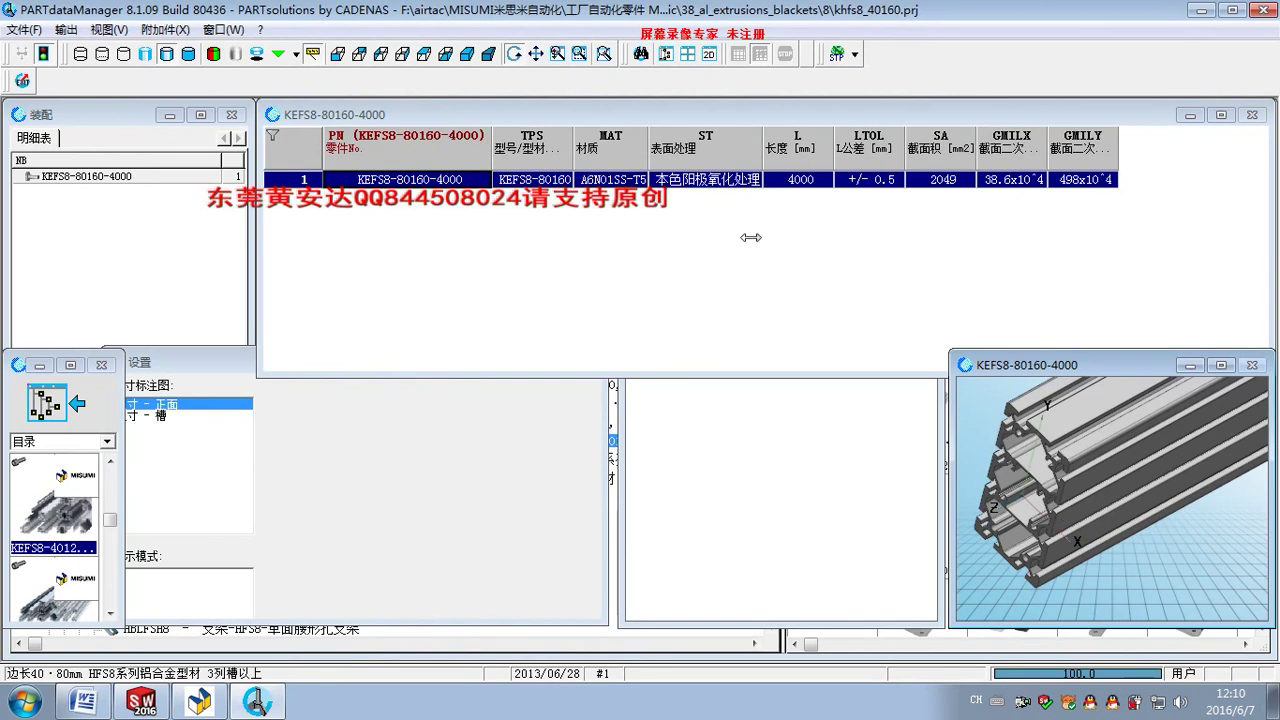
left_click(65, 29)
mouse_move(97, 51)
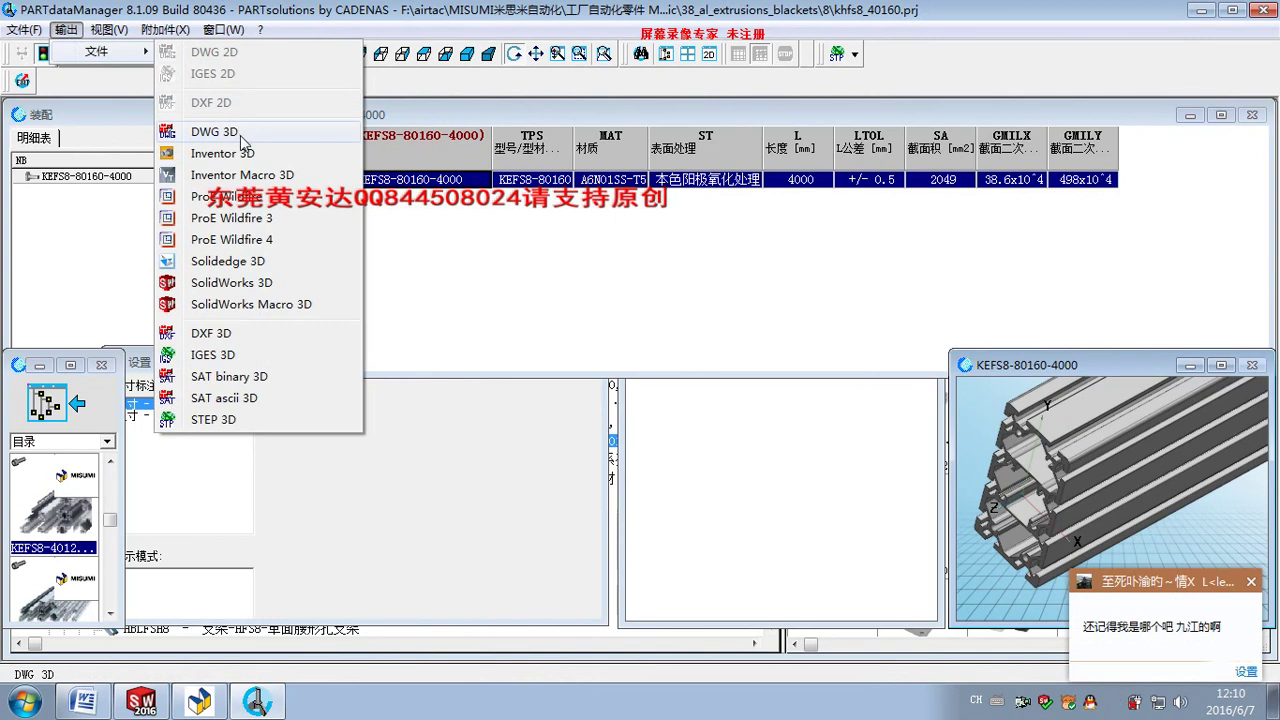
left_click(210, 421)
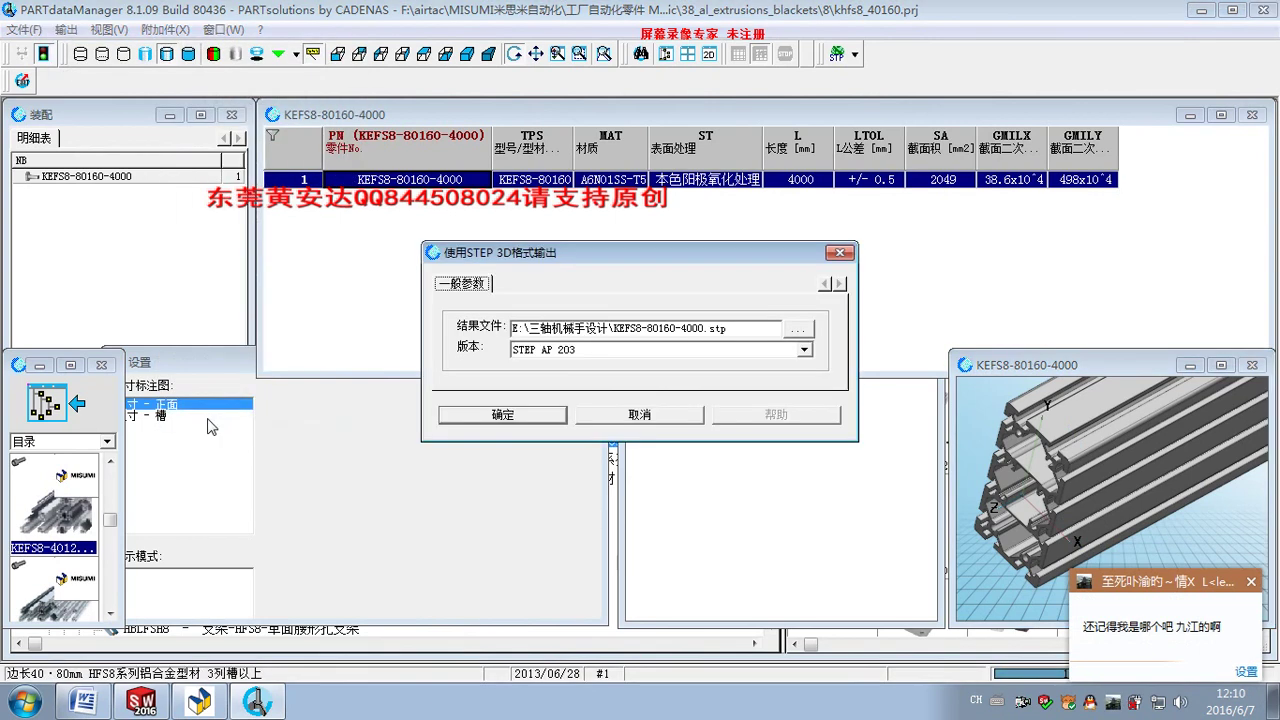
left_click(560, 418)
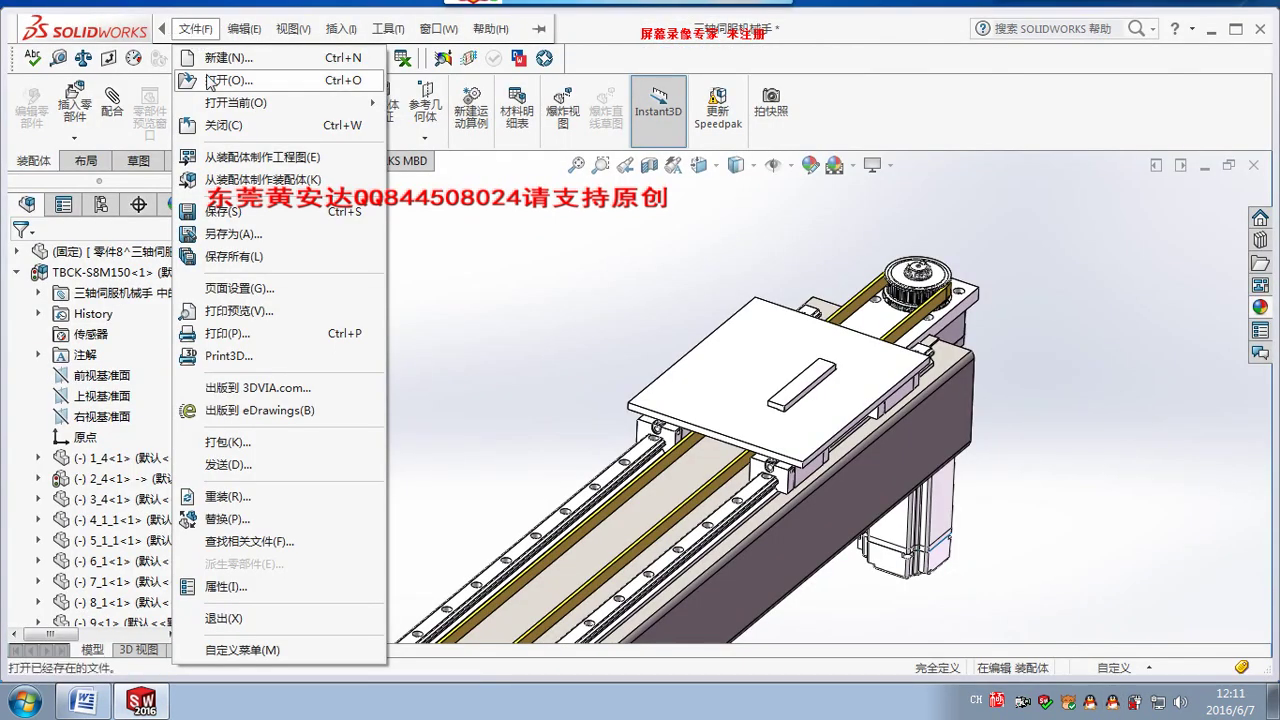
Open KEFS8-80160-4000.stp in SOLIDWORKS, showing only STEP files in the folder.
left_click(215, 80)
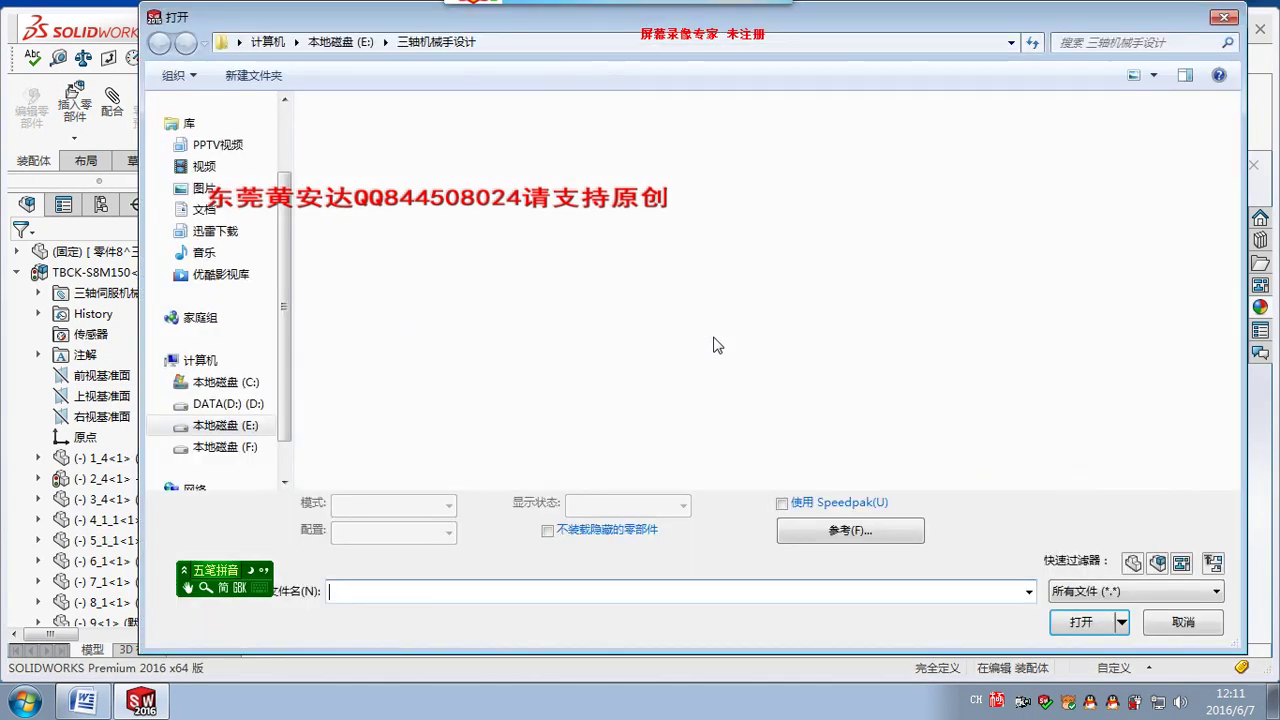
left_click(1174, 586)
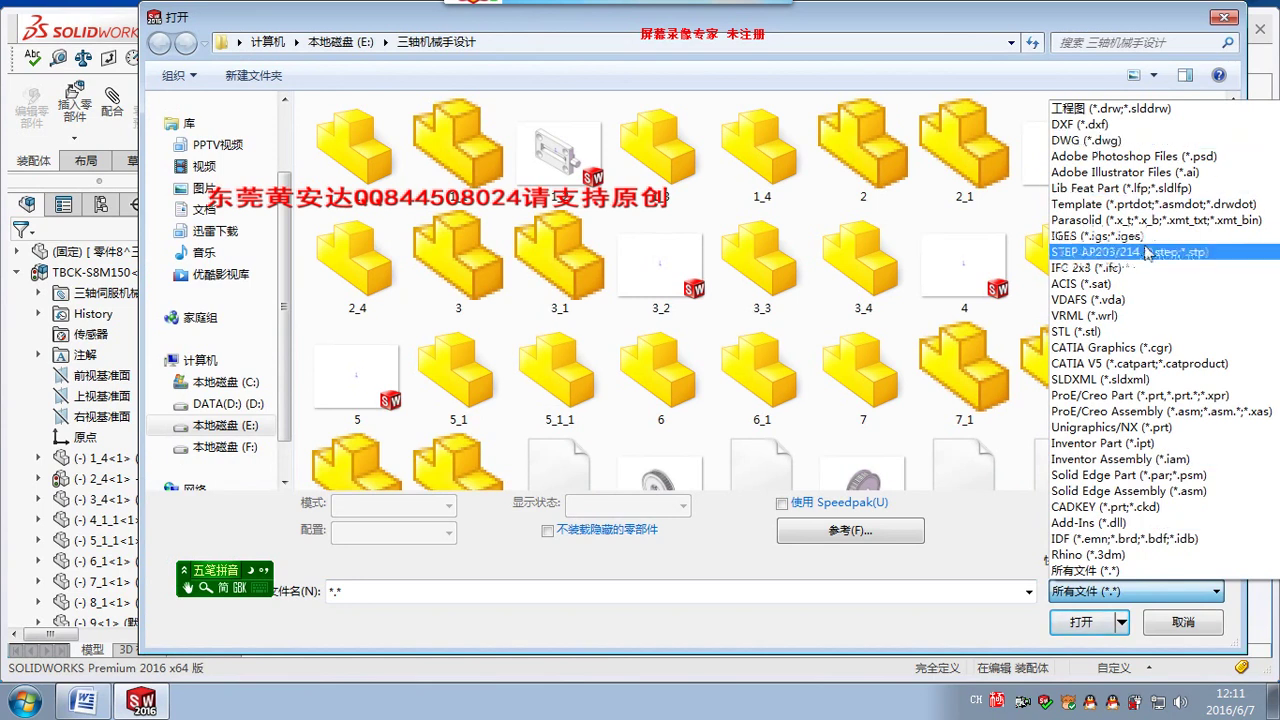
left_click(1145, 252)
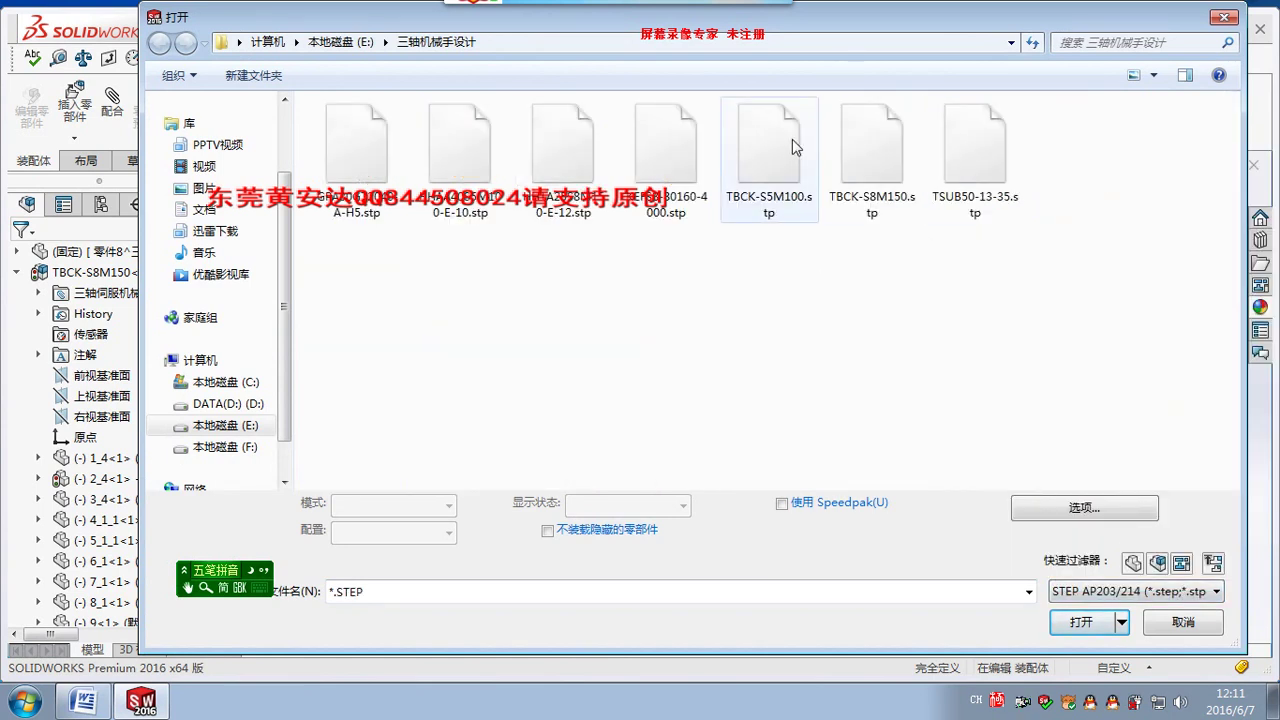
left_click(664, 150)
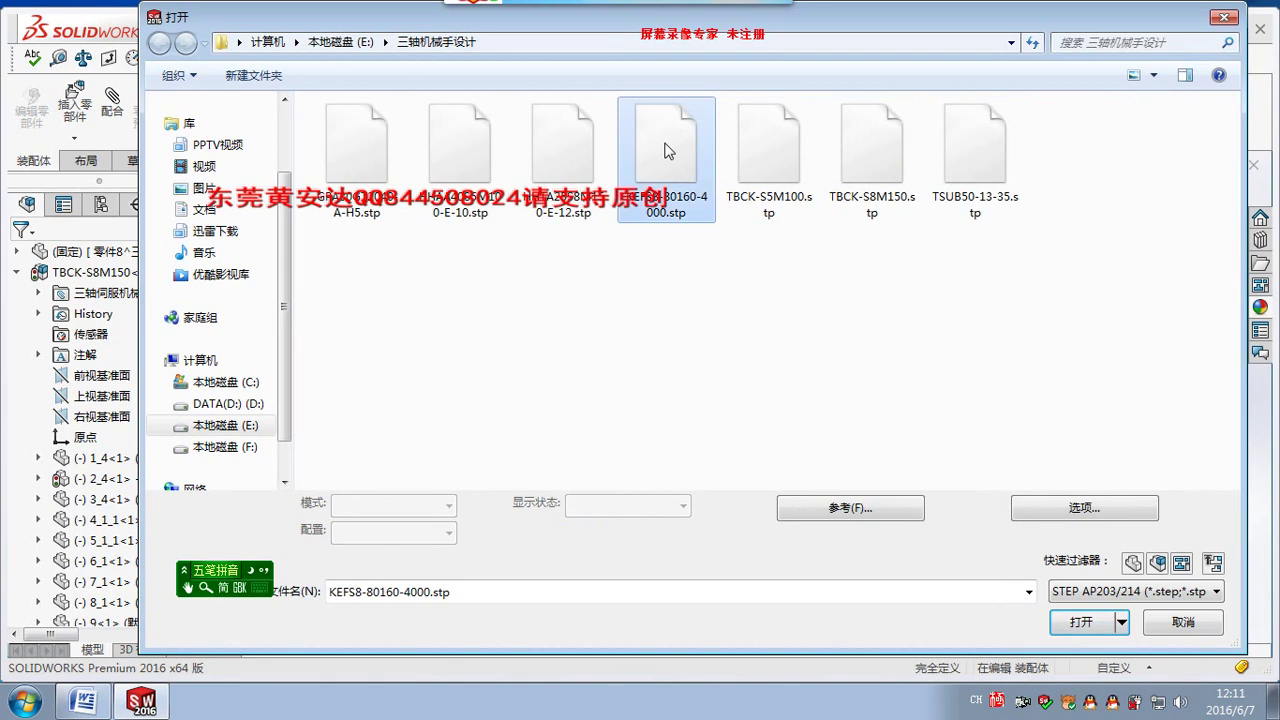
double_click(664, 150)
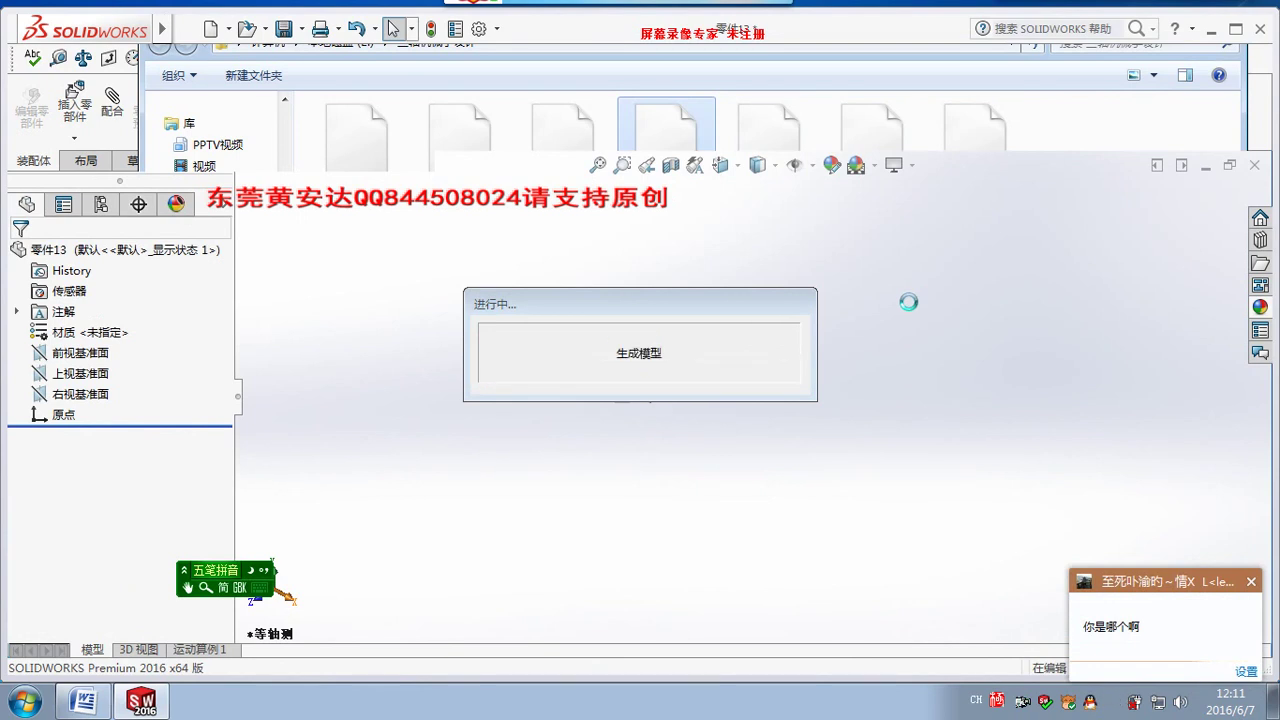
Zoom and orbit until the 4000 mm profile's end face fills the view.
scroll(686, 389, "up", 3)
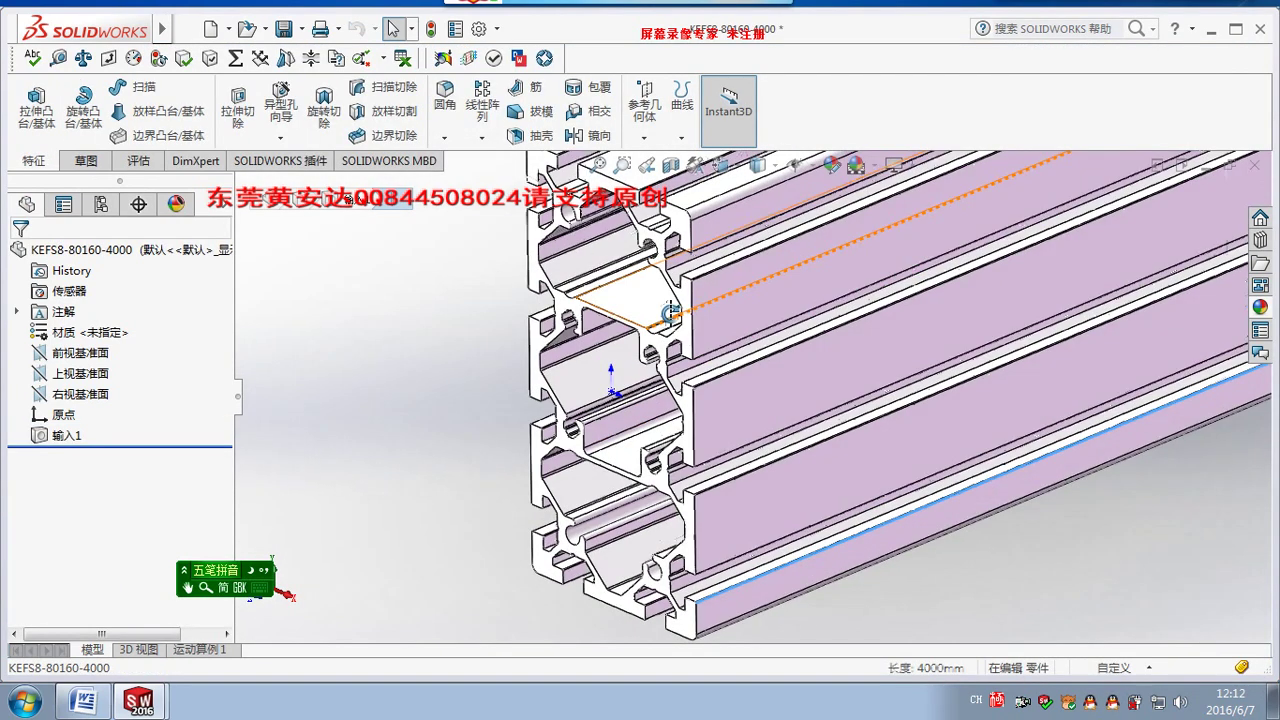
scroll(770, 370, "up", 3)
scroll(850, 350, "up", 3)
scroll(930, 330, "up", 2)
scroll(1014, 315, "down", 3)
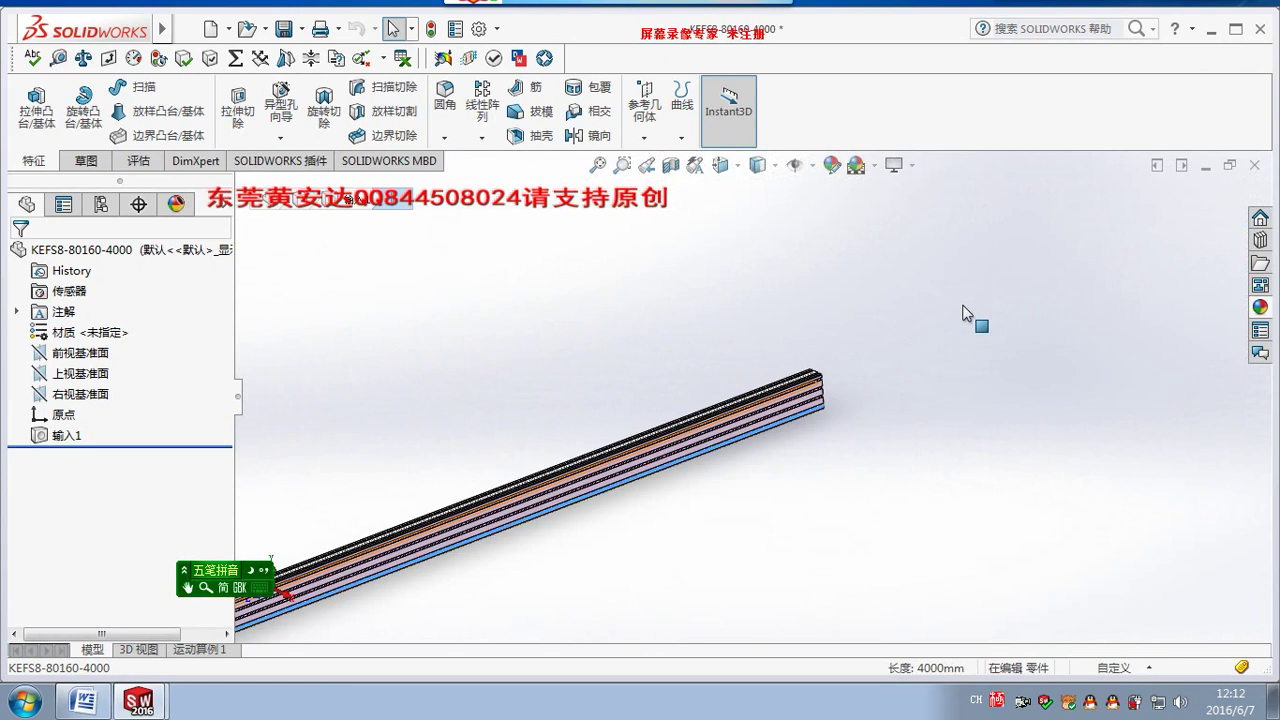
scroll(975, 318, "down", 3)
middle_click_drag(912, 291, 923, 289)
scroll(866, 290, "up", 5)
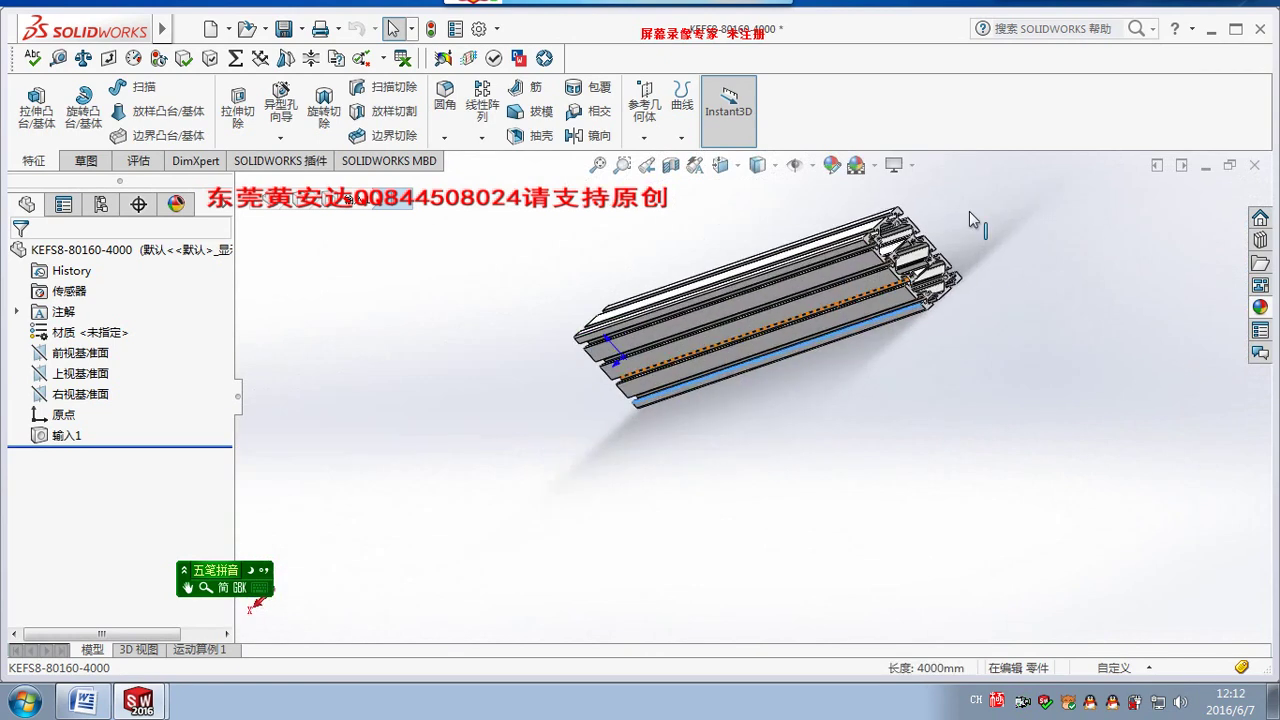
scroll(969, 211, "down", 2)
scroll(911, 249, "down", 3)
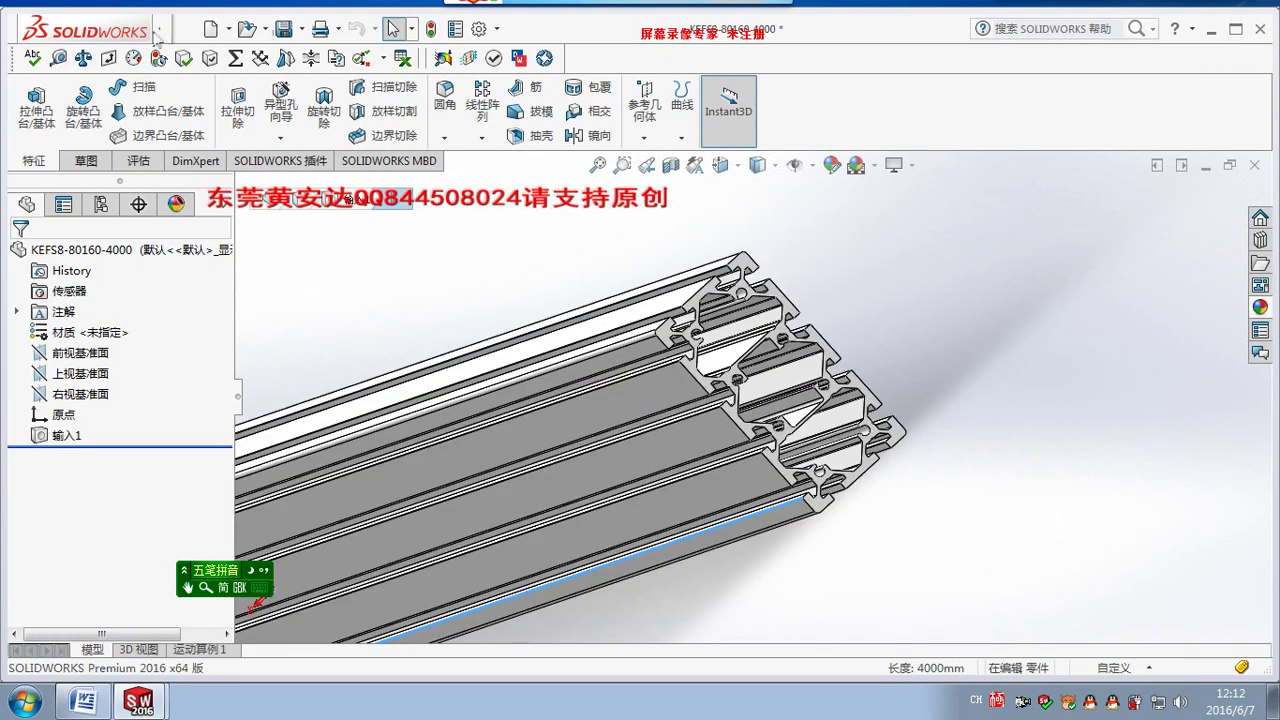
Move the profile's end face 3000 mm along its length to shorten it.
left_click(341, 28)
mouse_move(412, 242)
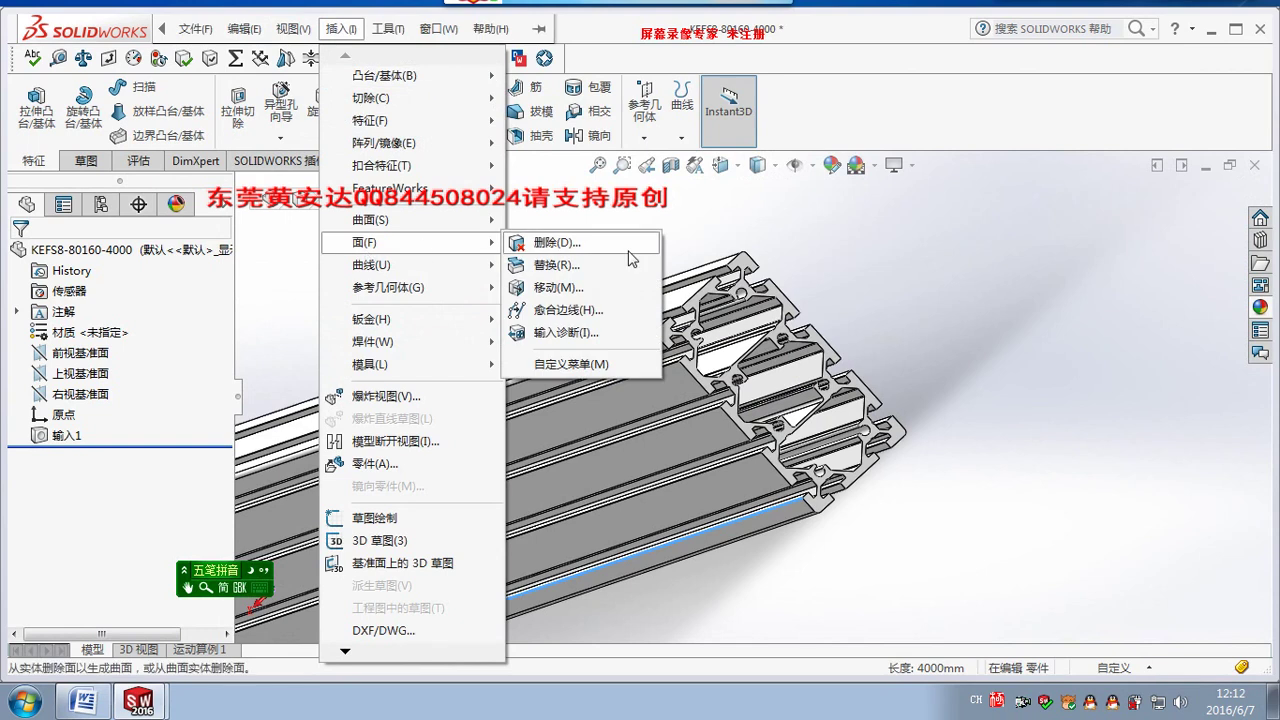
left_click(570, 287)
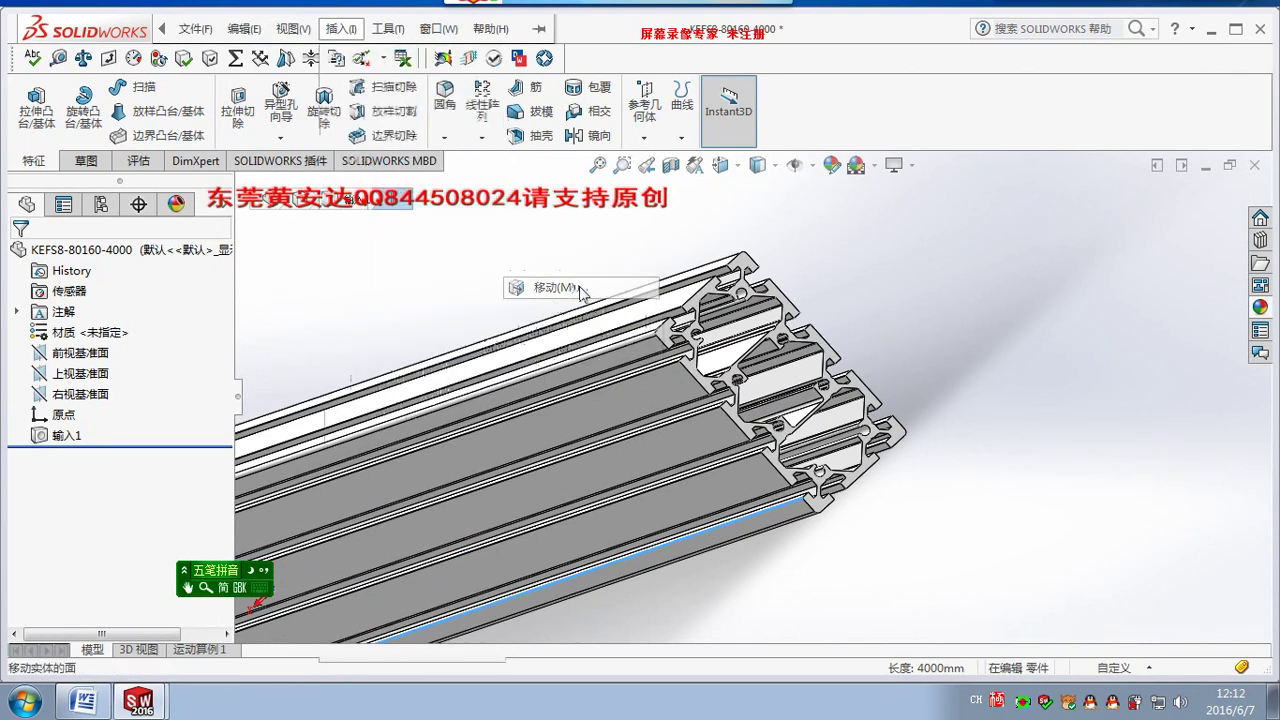
left_click(772, 286)
middle_click_drag(772, 286, 921, 347)
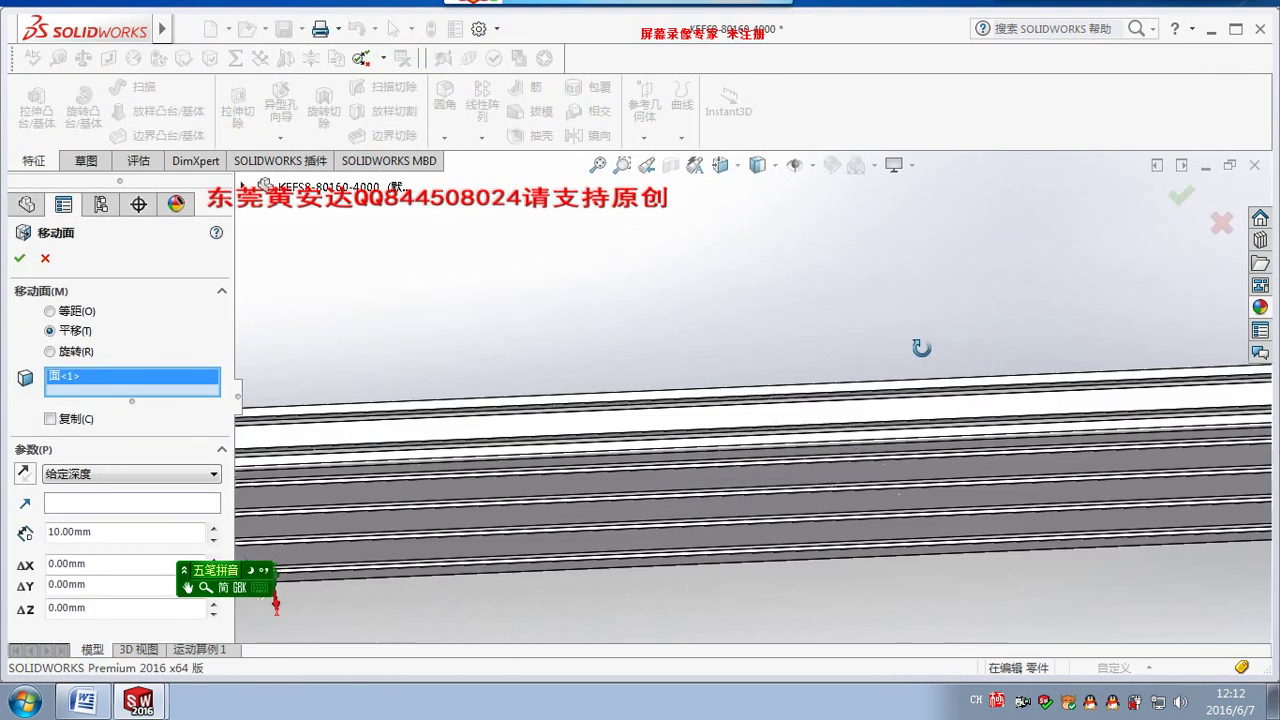
scroll(898, 357, "up", 5)
scroll(975, 410, "down", 2)
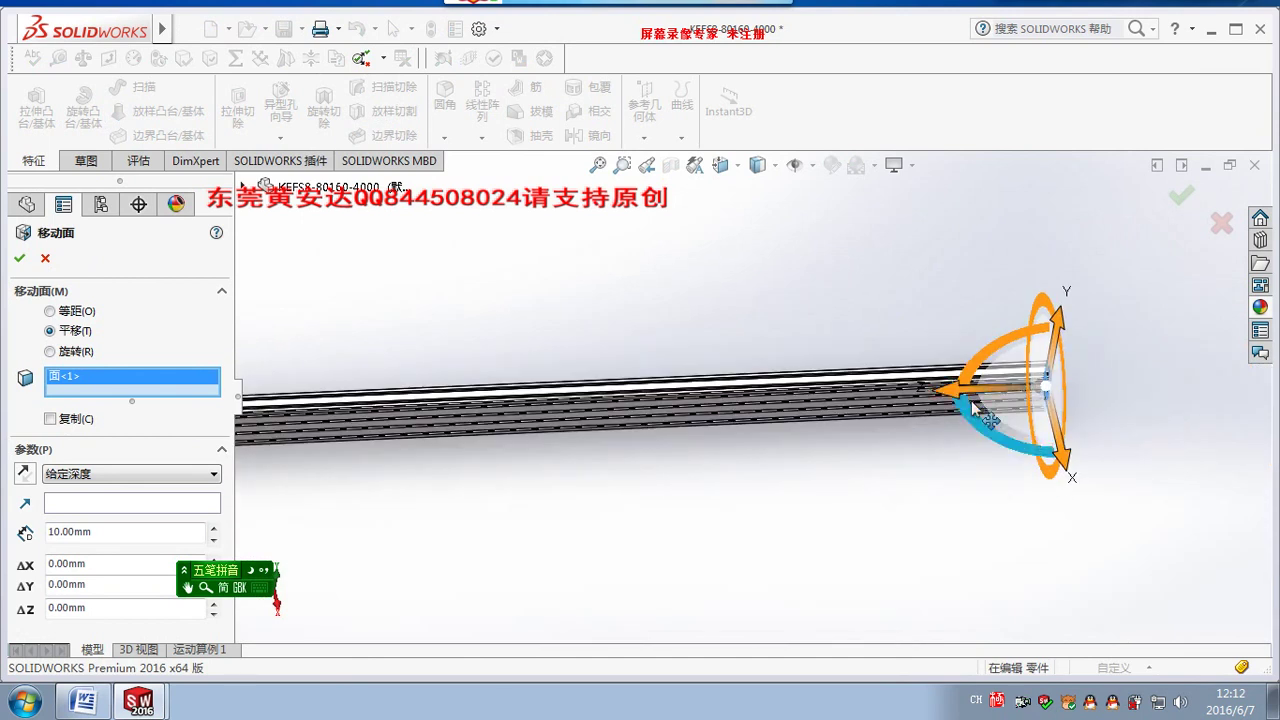
left_click_drag(956, 400, 702, 419)
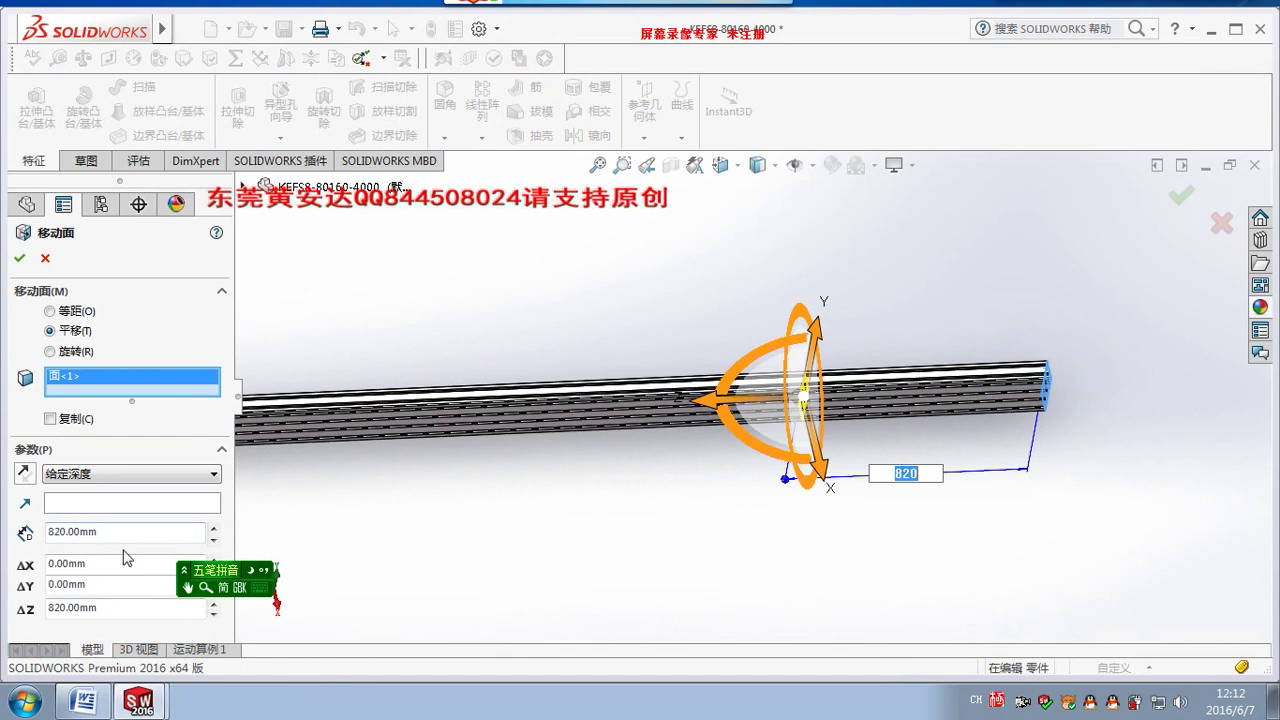
key("Tab")
type("30")
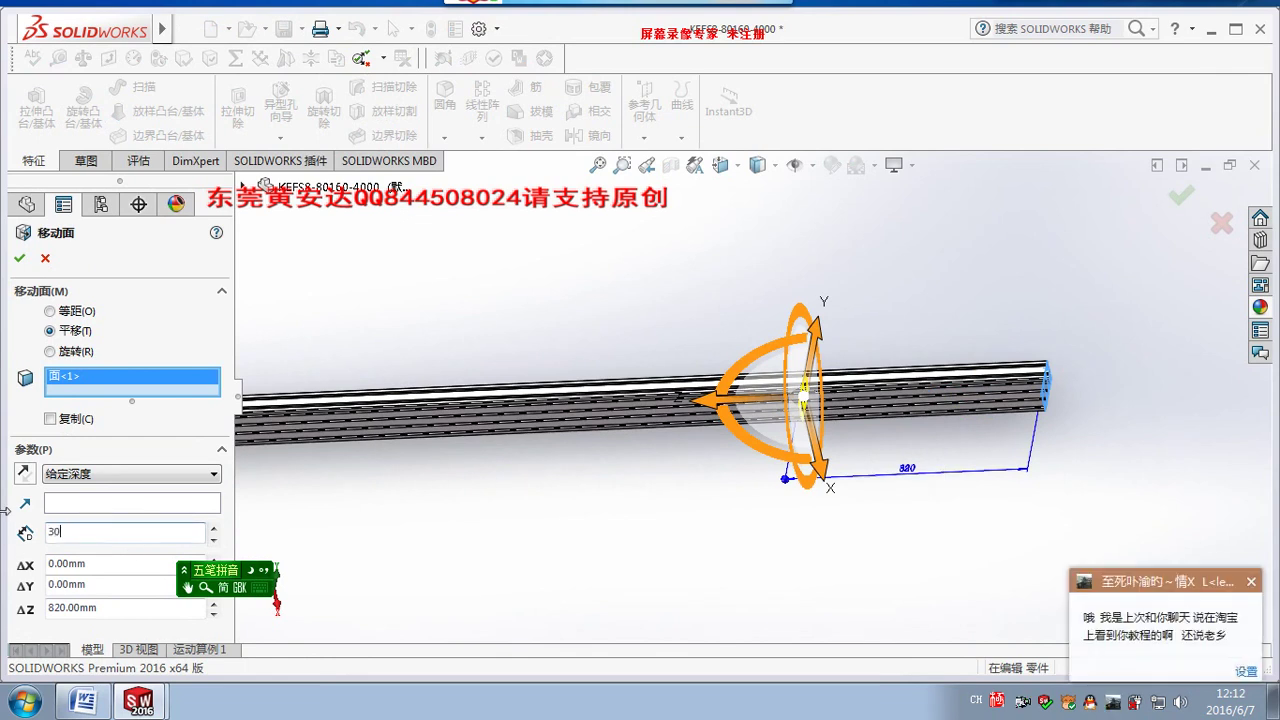
type("00")
key("Return")
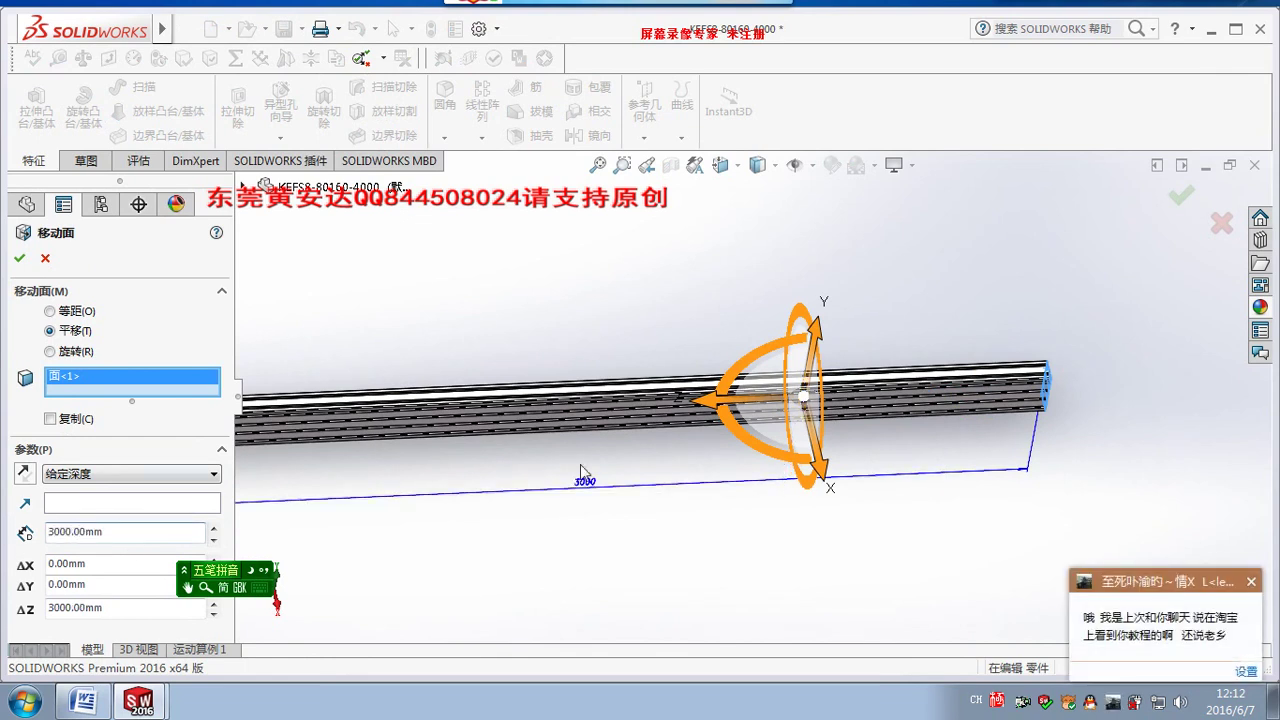
Save the shortened profile part and return to the 三轴伺服机械手 assembly.
scroll(581, 471, "up", 2)
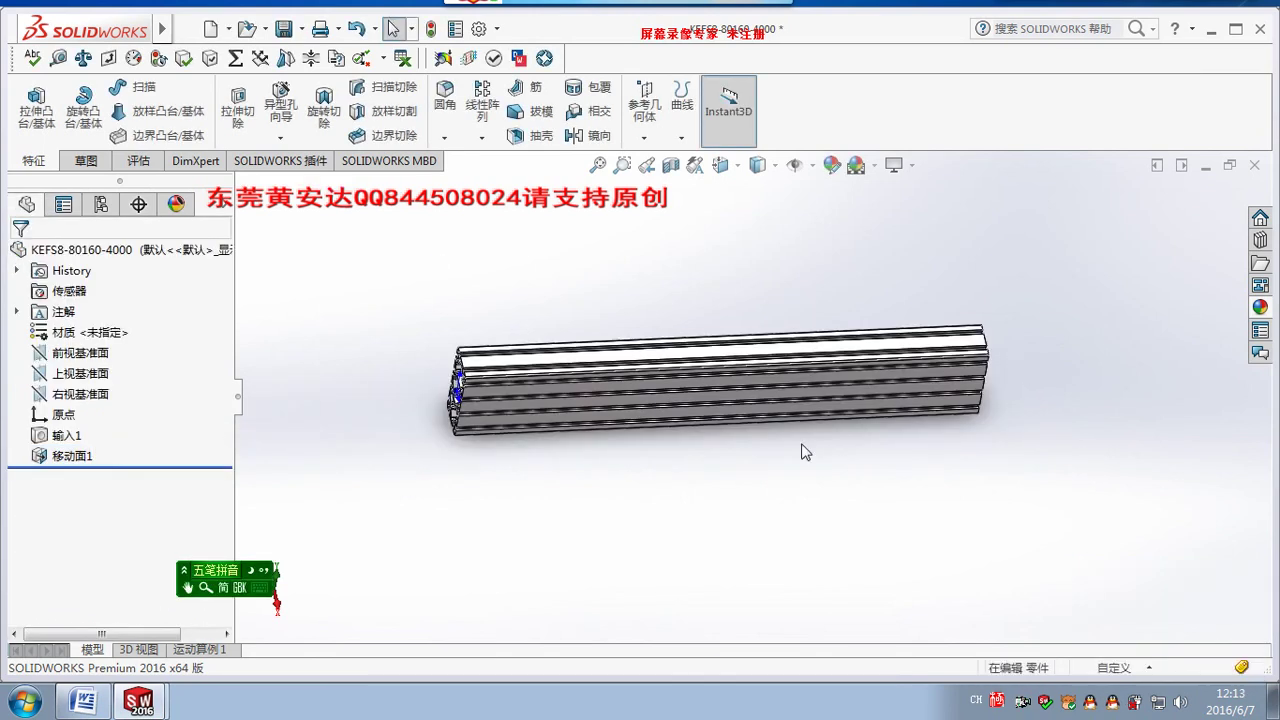
key("ctrl+s")
key("ctrl+Tab")
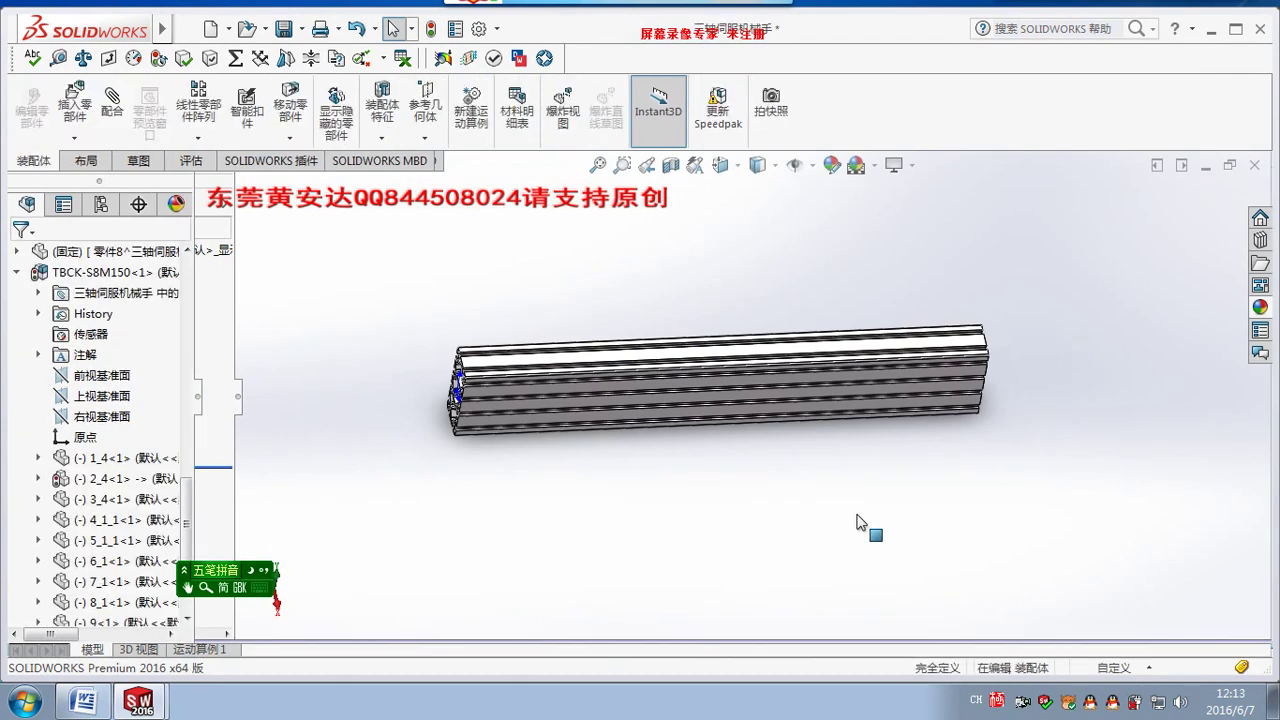
left_click(75, 103)
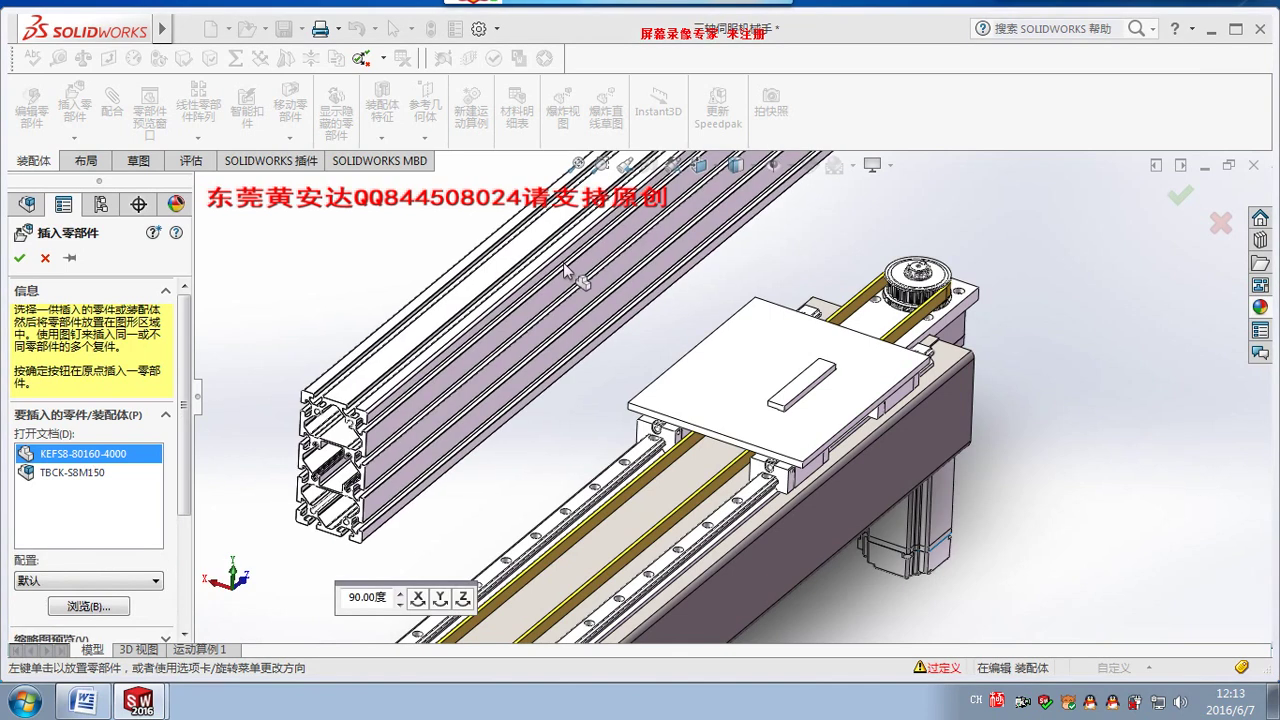
left_click(303, 324)
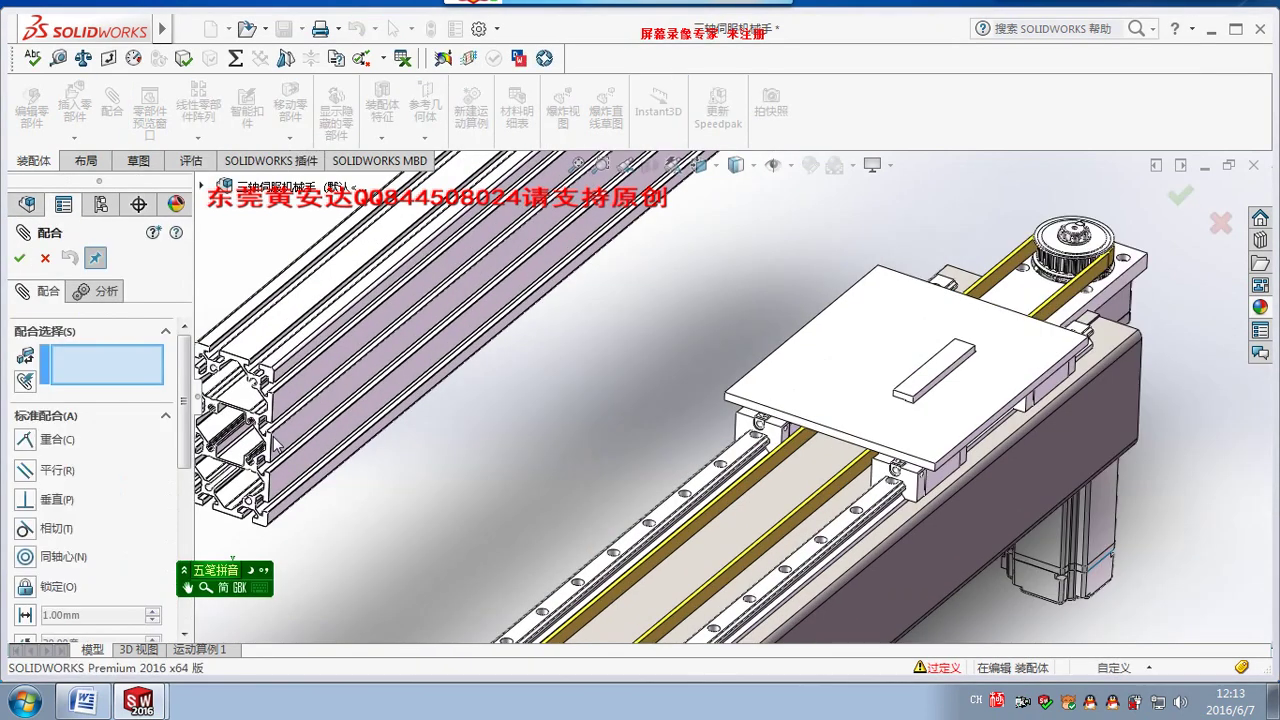
scroll(262, 452, "down", 3)
scroll(262, 452, "down", 2)
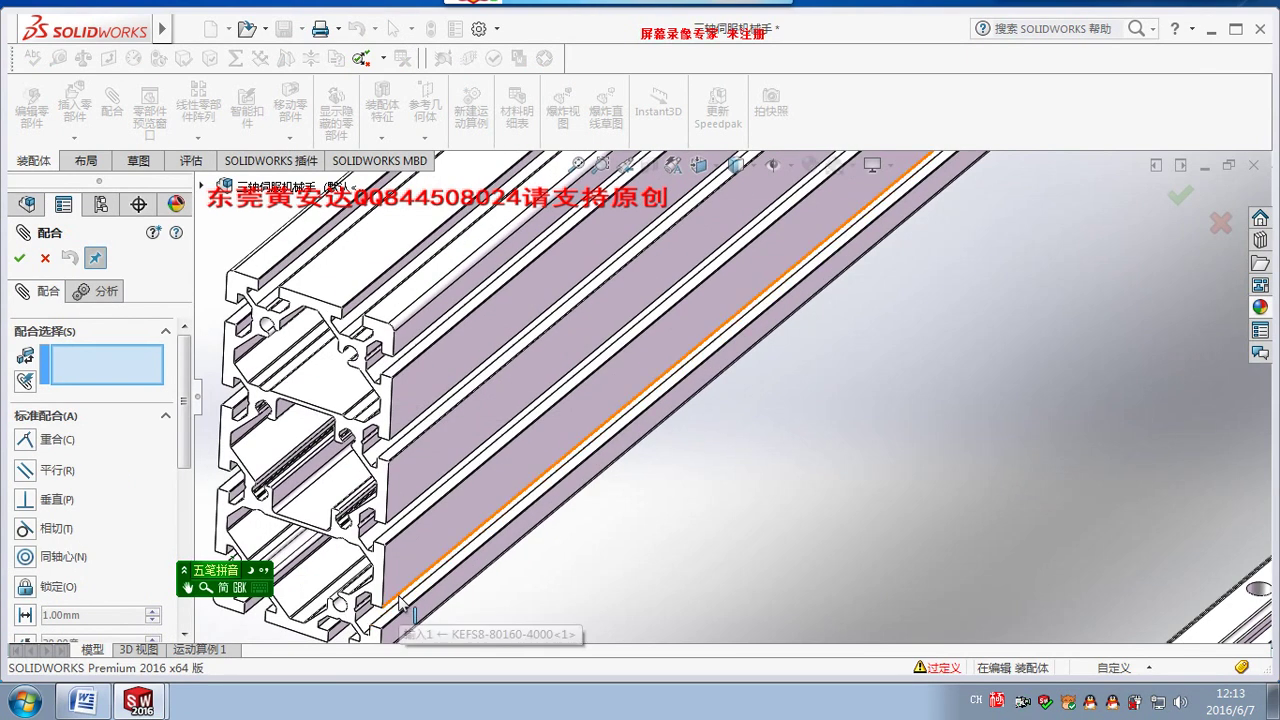
scroll(400, 605, "up", 2)
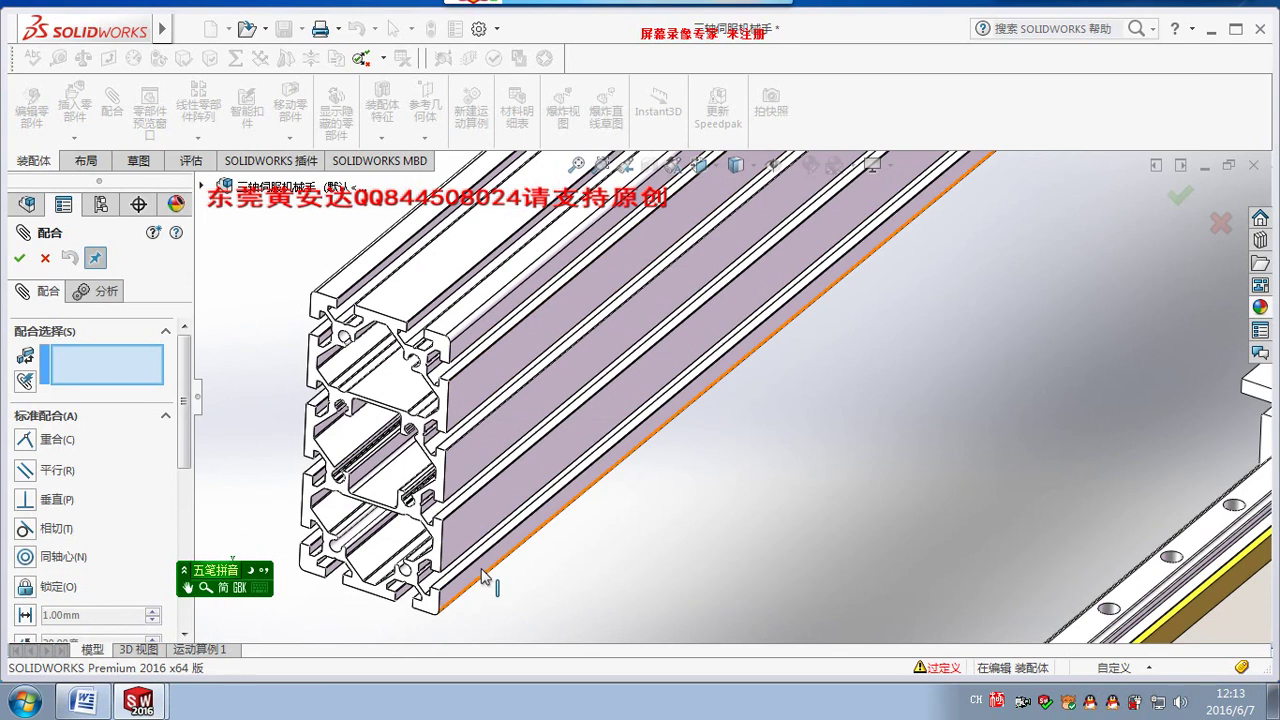
scroll(483, 576, "down", 1)
scroll(547, 366, "down", 2)
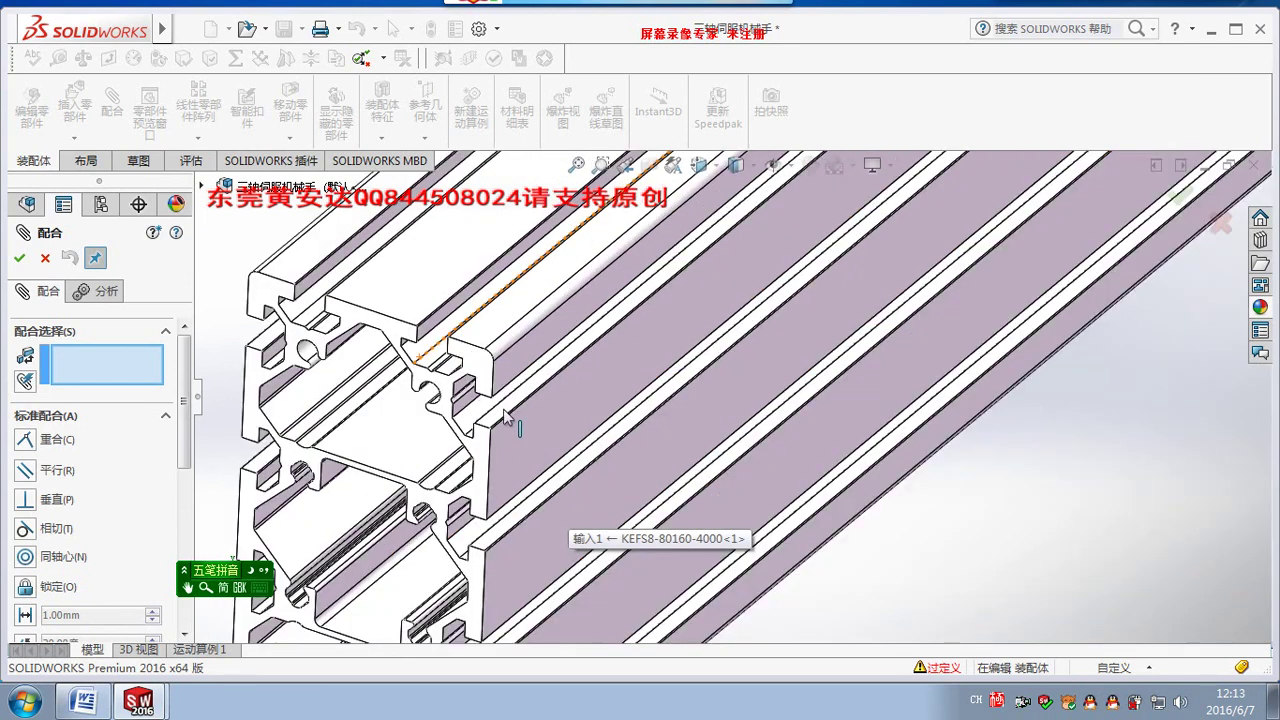
scroll(508, 412, "down", 1)
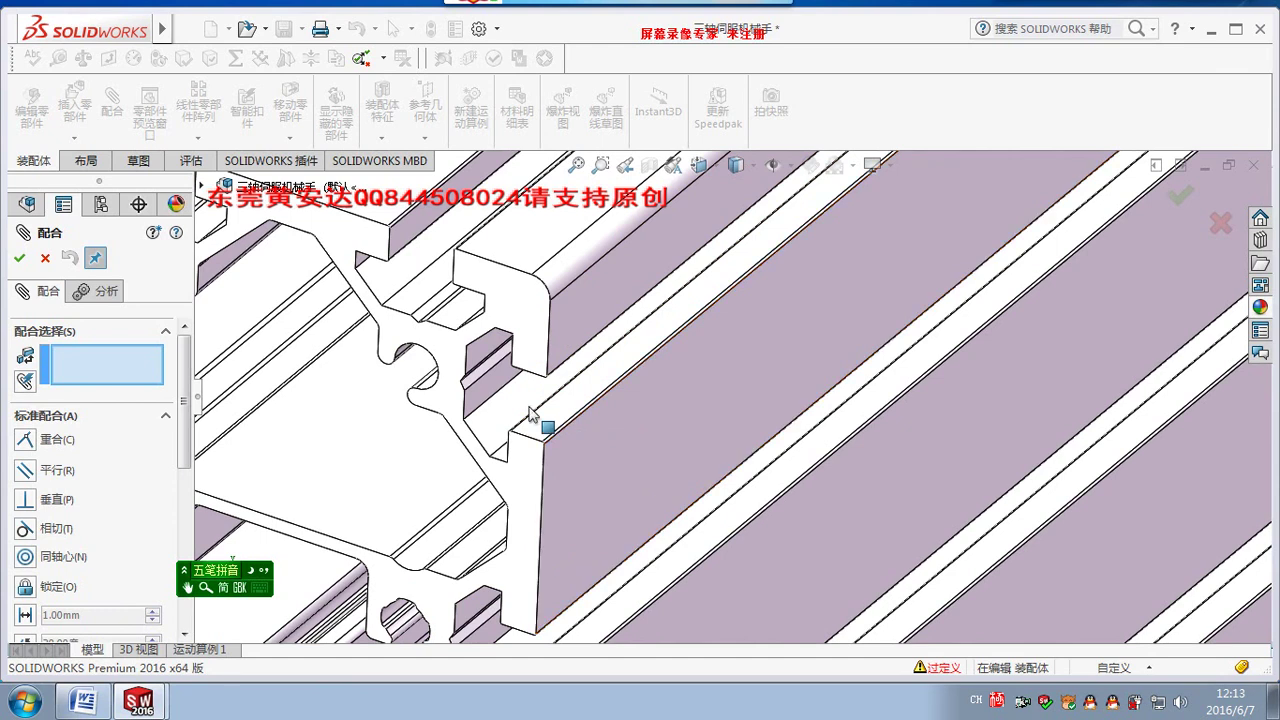
Zoom and orbit the view toward the profile's end face.
scroll(724, 398, "up", 2)
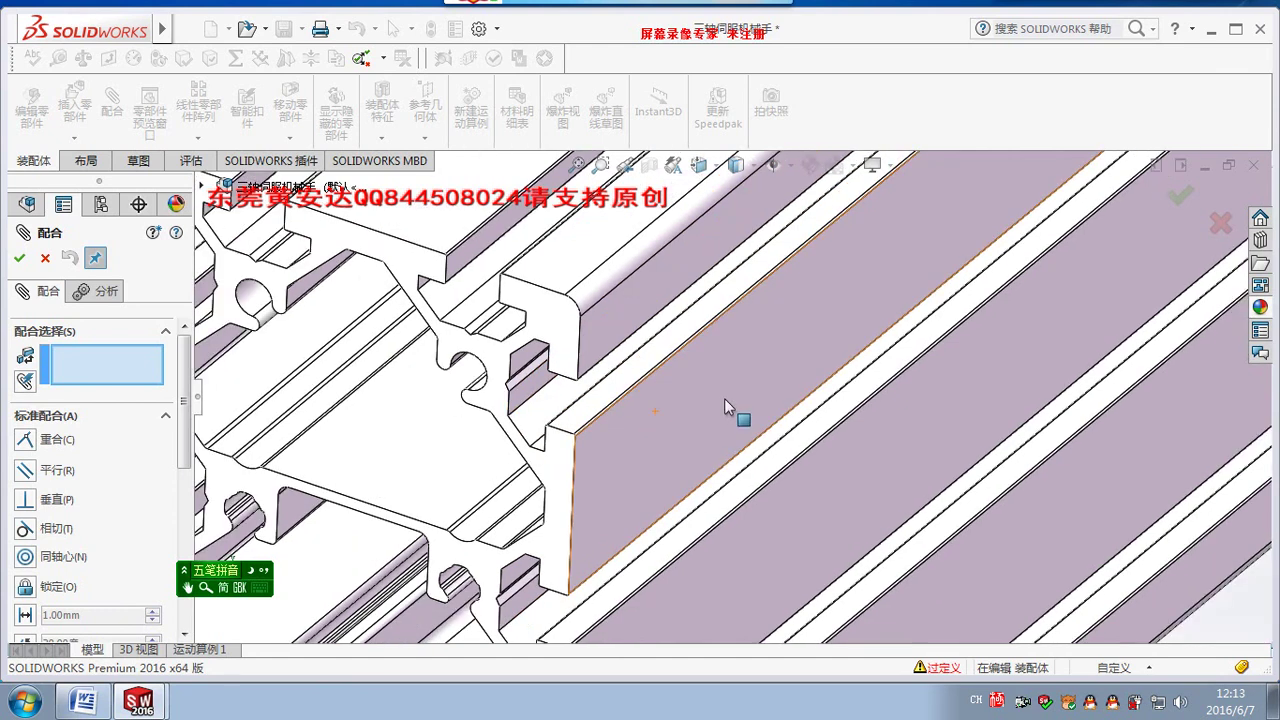
scroll(729, 390, "up", 3)
scroll(733, 390, "up", 2)
scroll(733, 390, "up", 2)
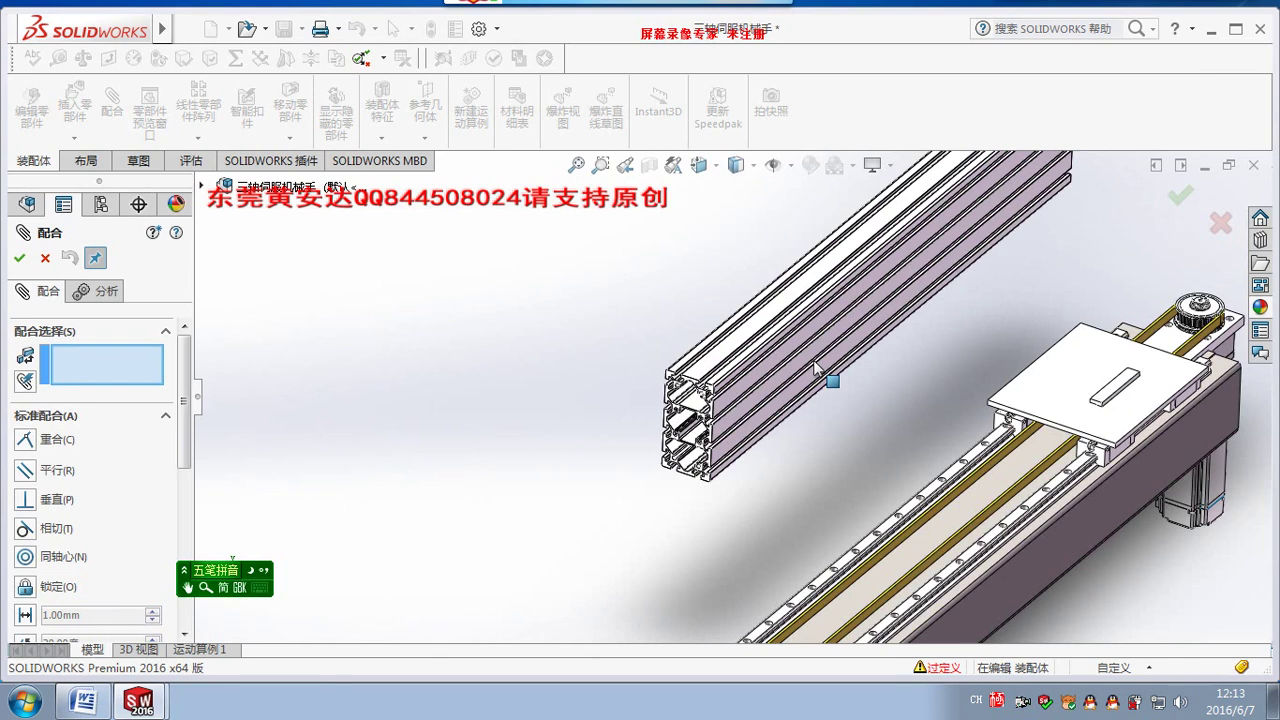
scroll(804, 338, "down", 2)
scroll(1059, 287, "up", 3)
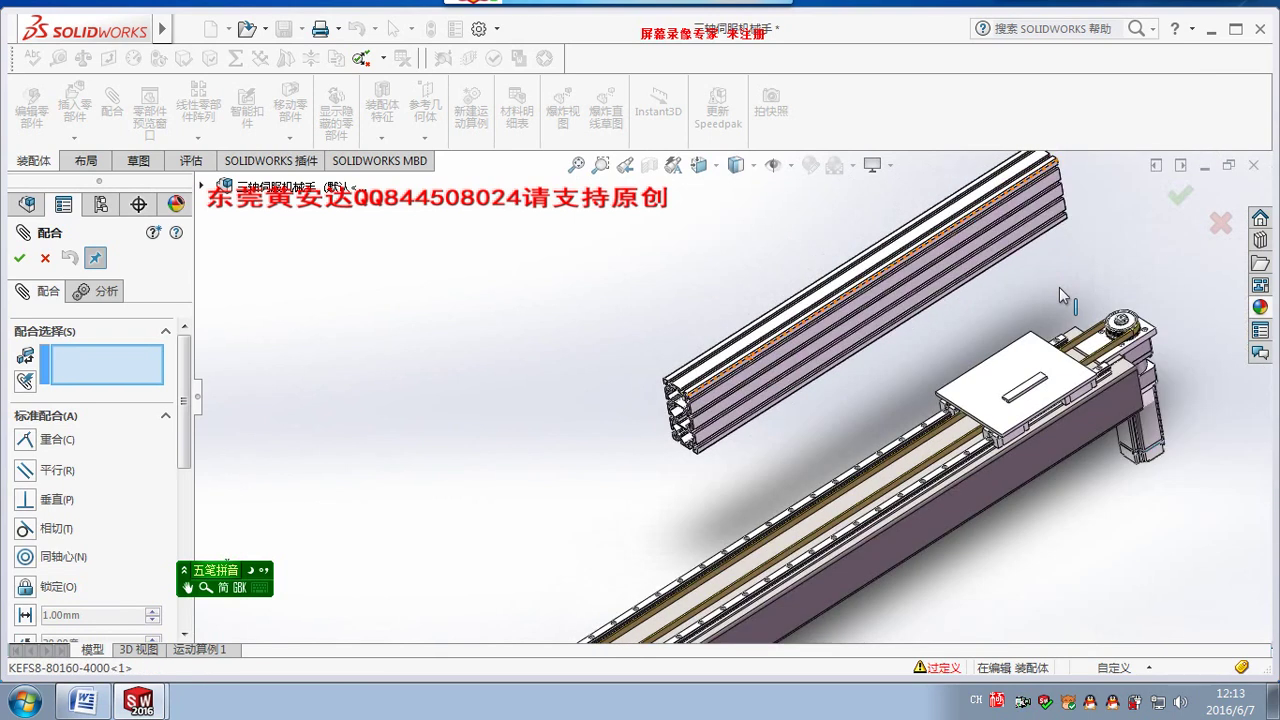
scroll(1072, 226, "down", 2)
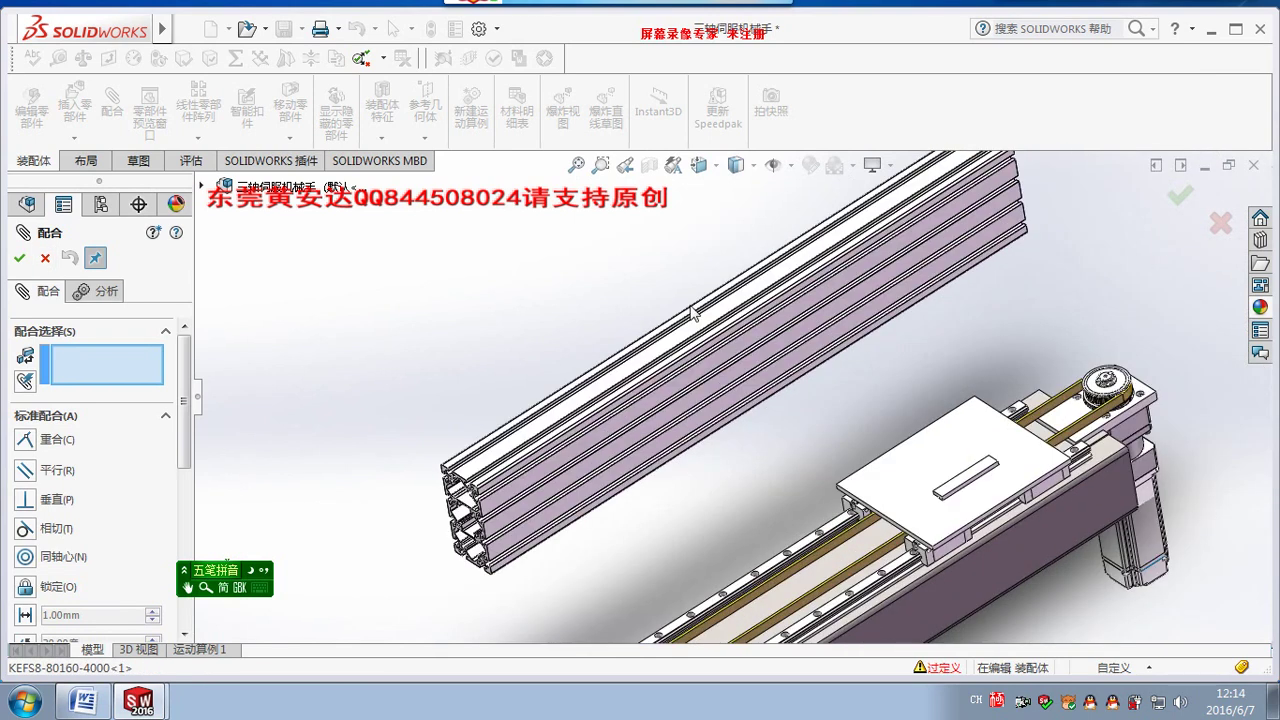
mouse_move(695, 314)
middle_mouse_down()
mouse_move(886, 371)
mouse_move(942, 247)
middle_mouse_up()
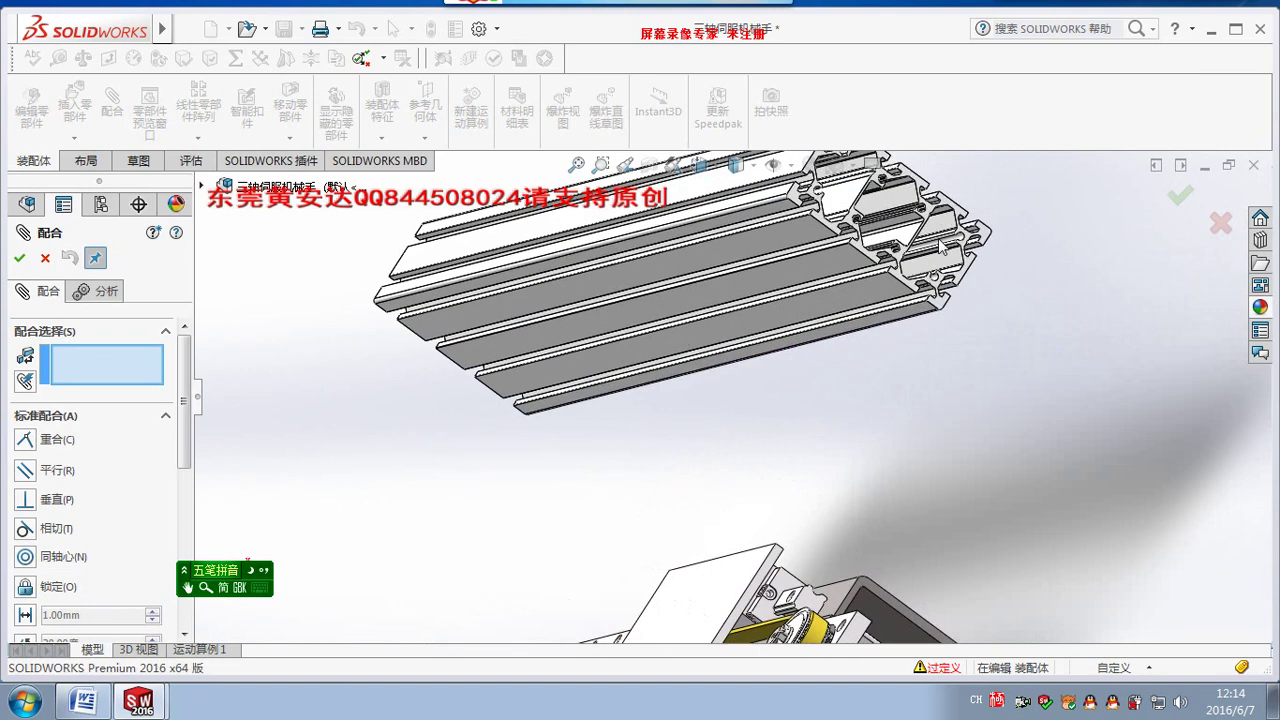
scroll(942, 247, "down", 2)
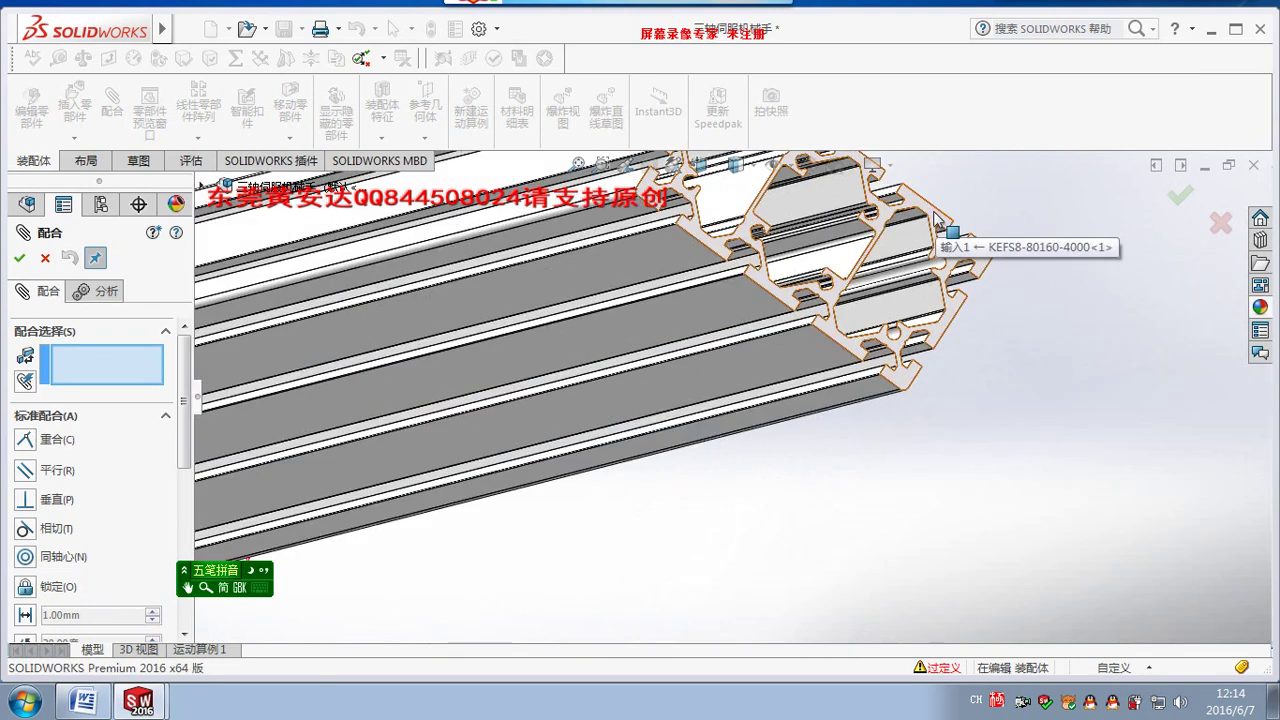
Select the profile's end face as the first mate entity, viewed side-on with the rail.
left_click(937, 218)
scroll(700, 449, "up", 3)
scroll(840, 343, "up", 1)
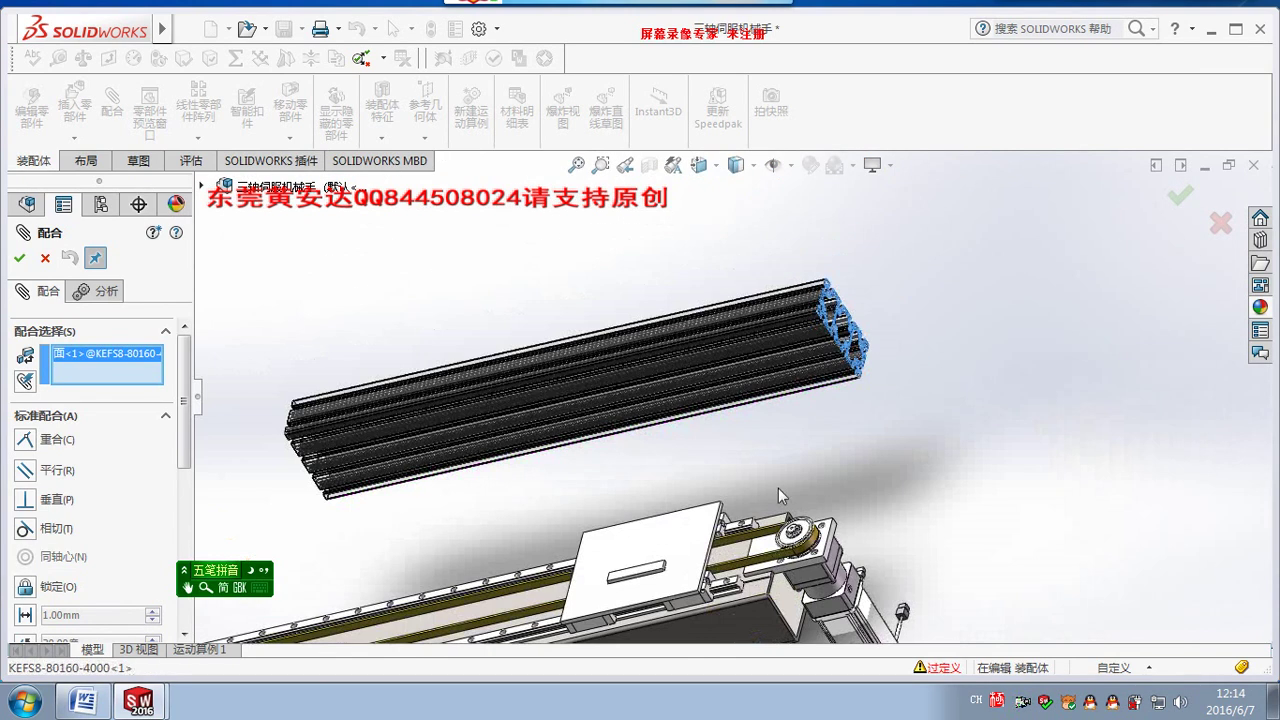
middle_click_drag(778, 488, 720, 554)
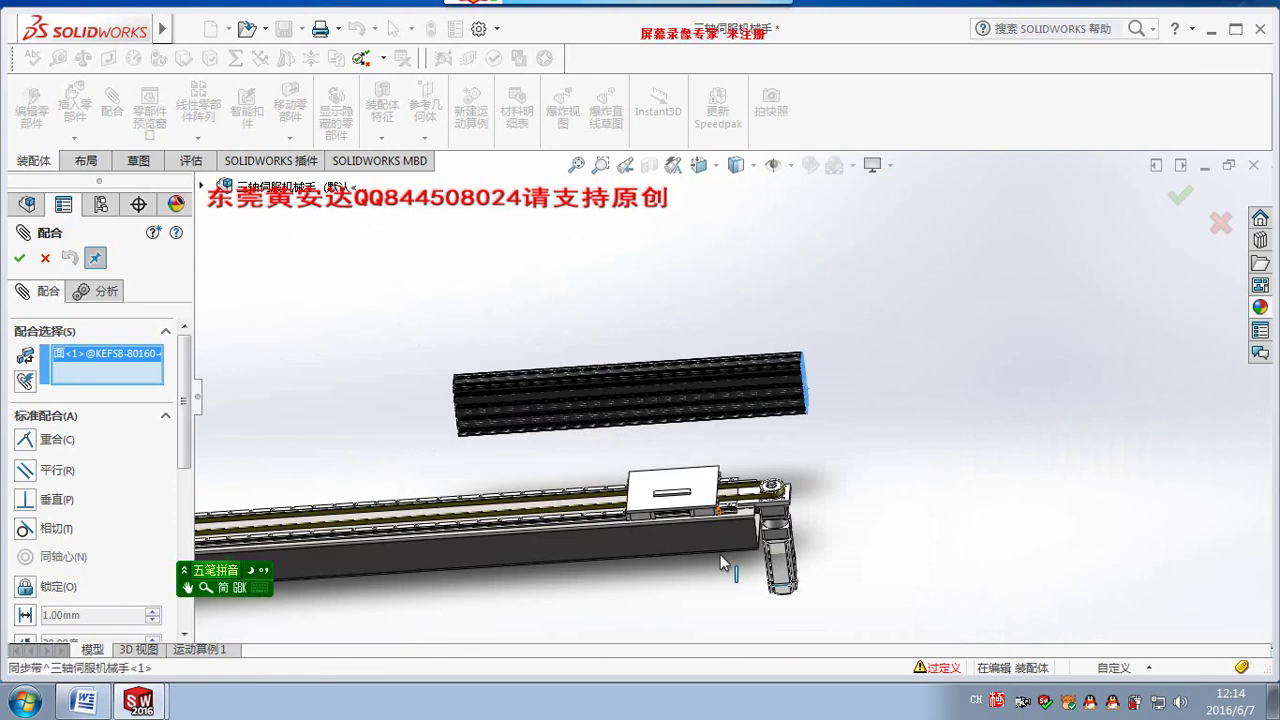
scroll(718, 516, "down", 2)
scroll(713, 500, "down", 1)
scroll(713, 470, "down", 1)
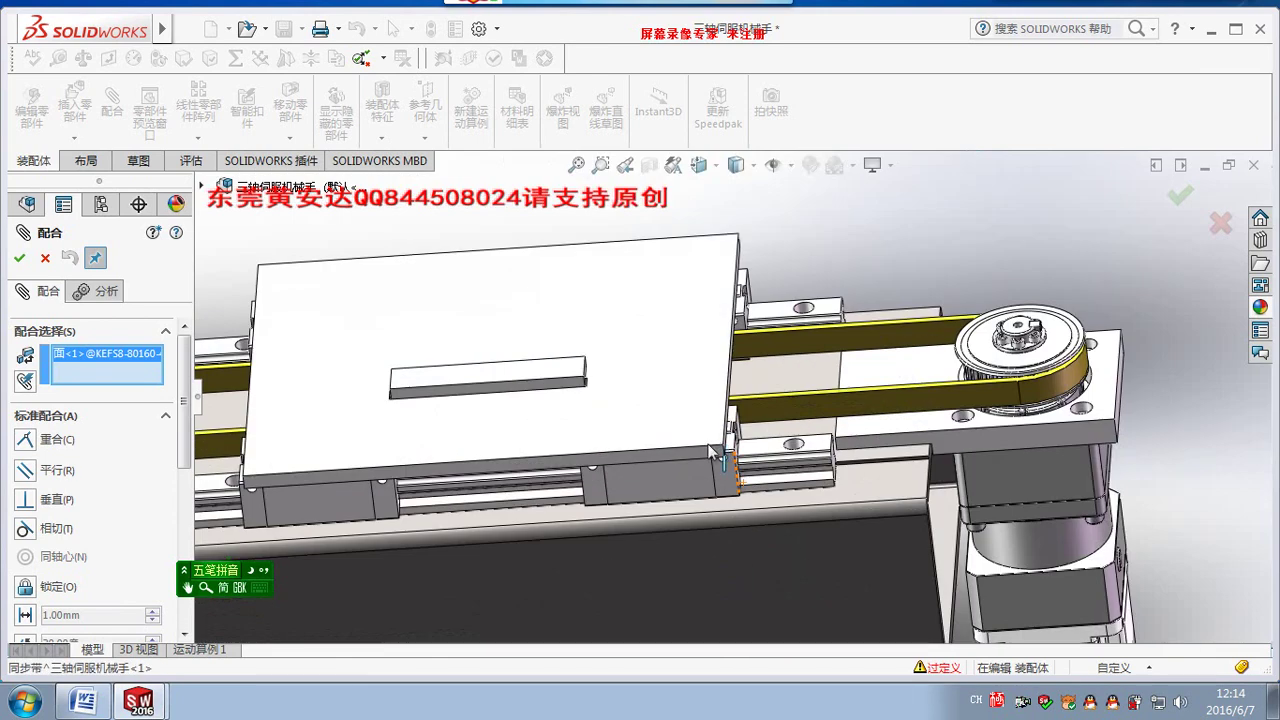
scroll(714, 450, "down", 1)
Mate it coincident to the carriage plate face, creating 重合27.
left_click(706, 447)
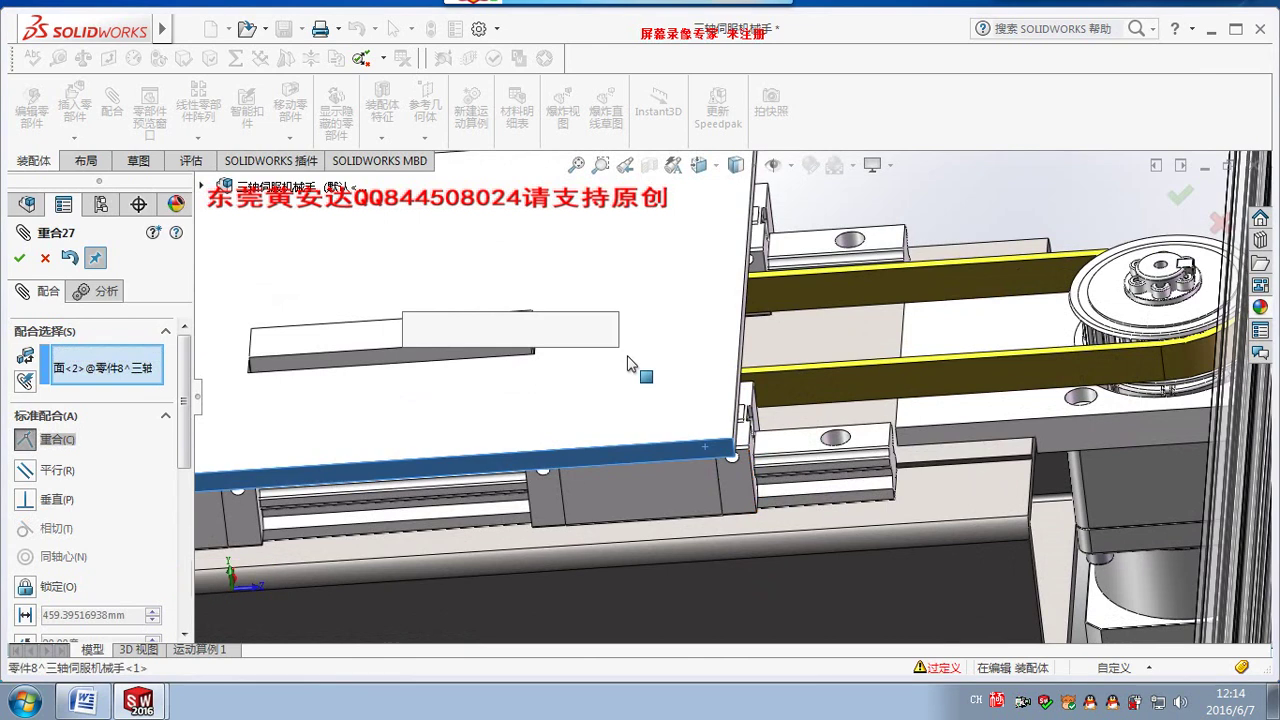
left_click(628, 365)
scroll(614, 362, "up", 1)
scroll(614, 362, "up", 2)
scroll(700, 345, "up", 1)
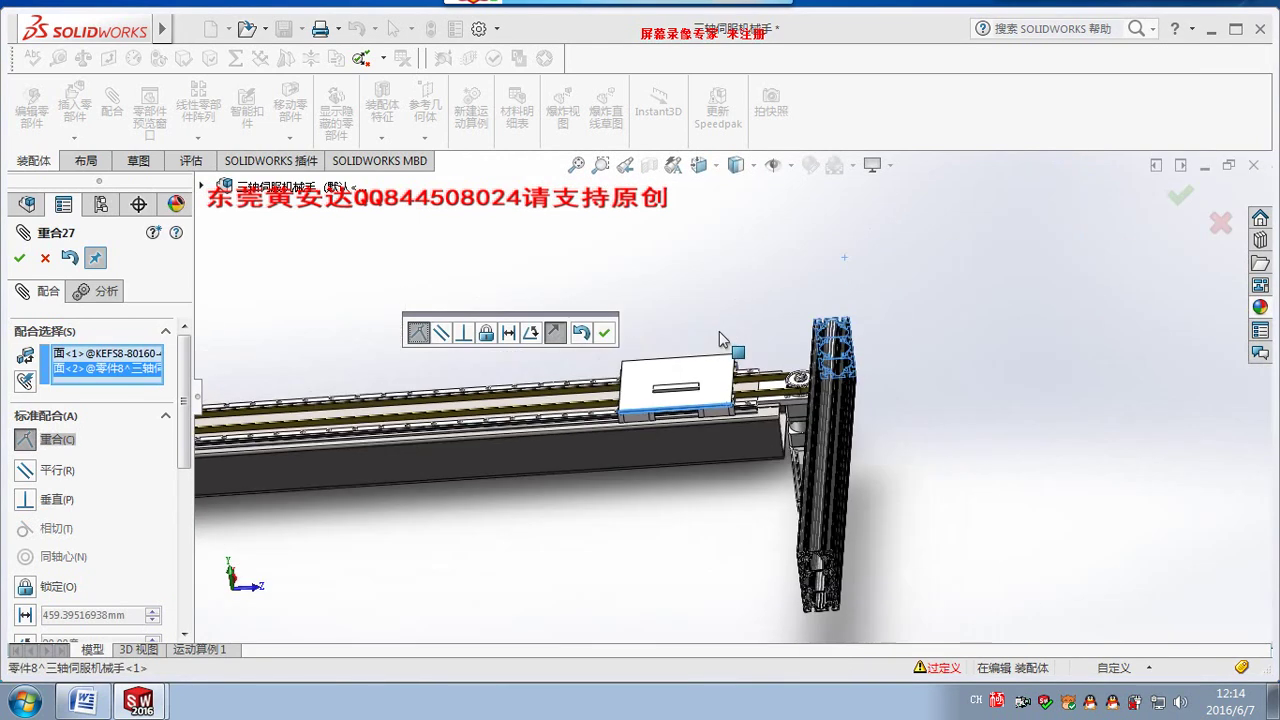
scroll(720, 340, "up", 2)
scroll(615, 360, "up", 1)
left_click(604, 333)
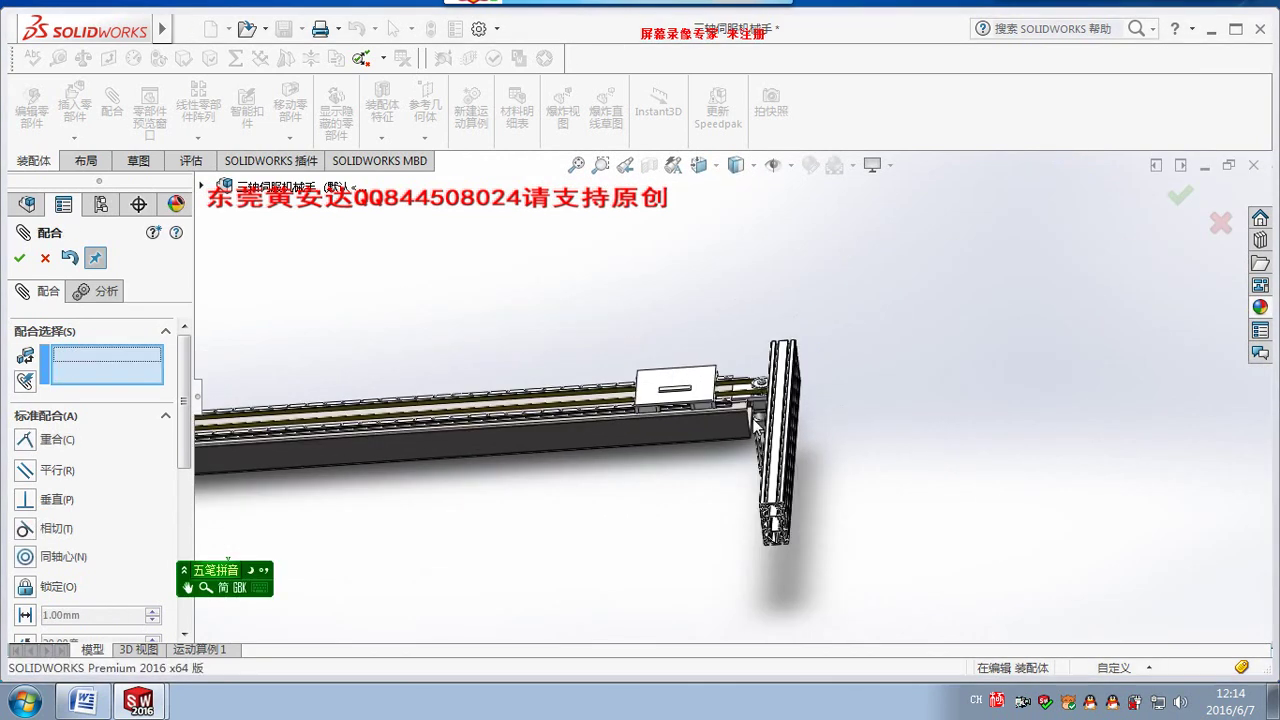
Edit 重合27 and flip its alignment so the profile extends the opposite way.
scroll(900, 370, "down", 1)
scroll(900, 370, "down", 1)
scroll(904, 371, "down", 2)
mouse_move(904, 371)
middle_mouse_down()
mouse_move(923, 426)
mouse_move(473, 546)
middle_mouse_up()
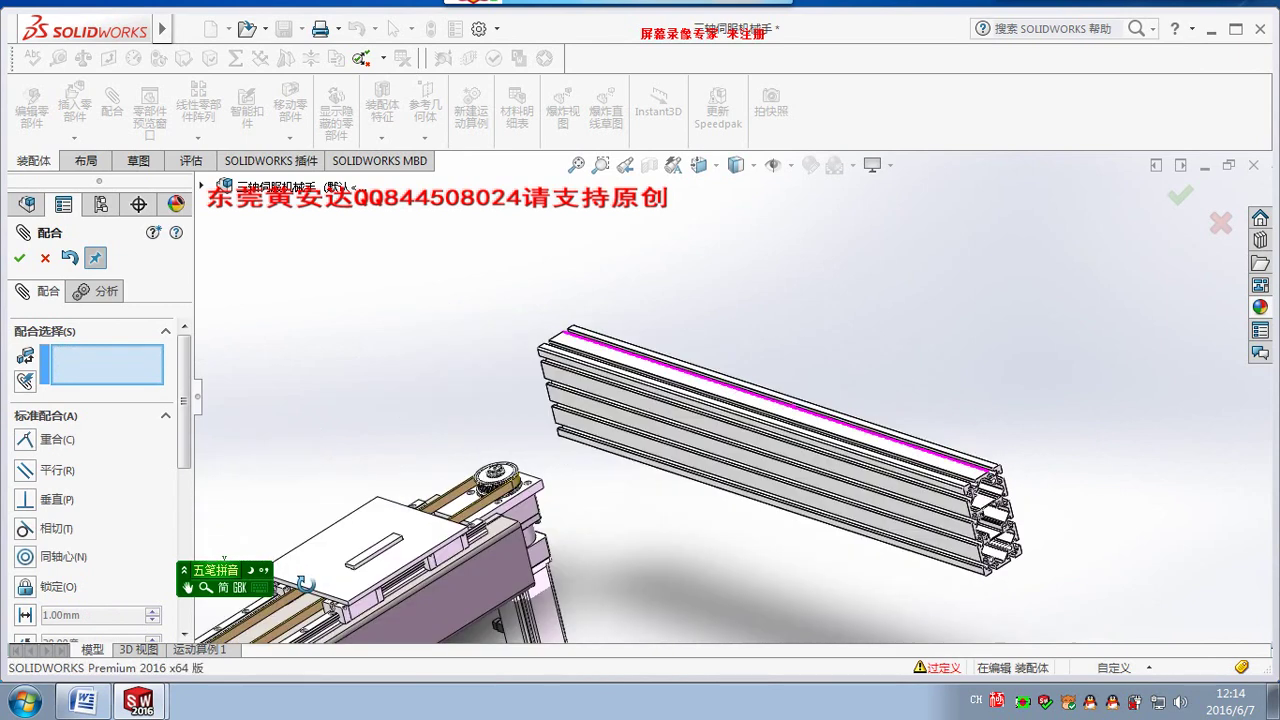
left_click_drag(185, 455, 185, 545)
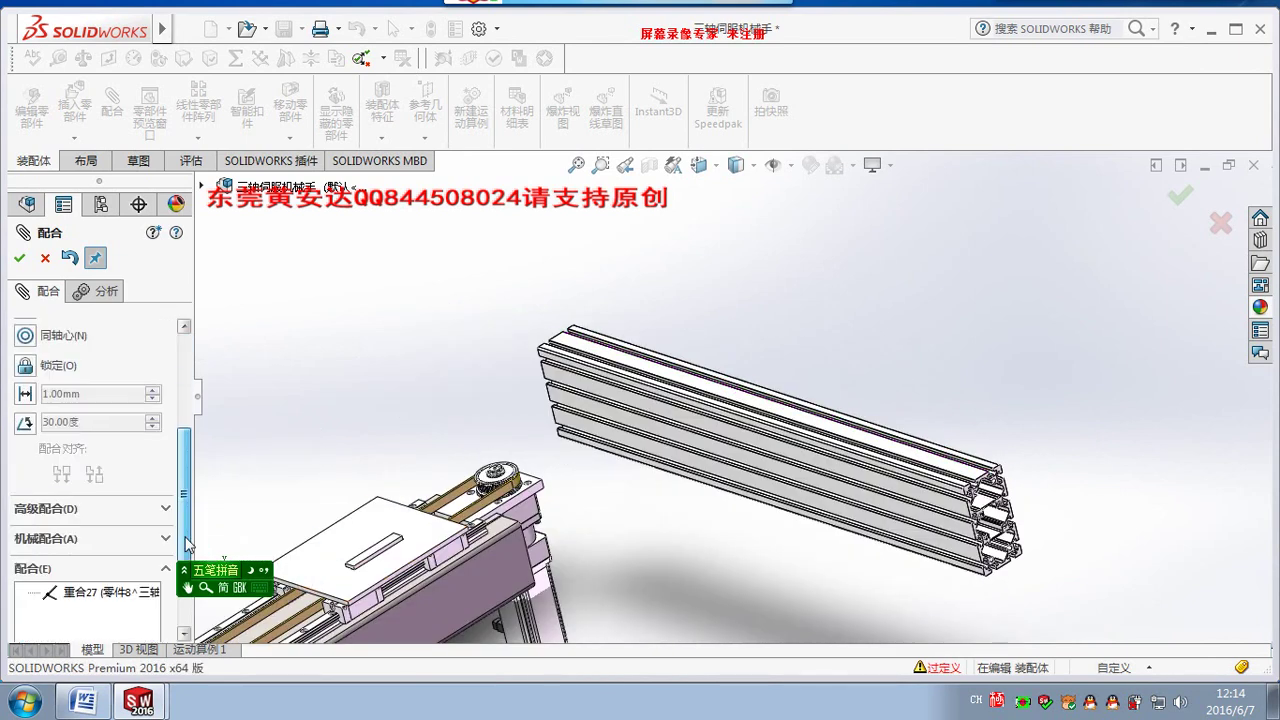
left_click(101, 594)
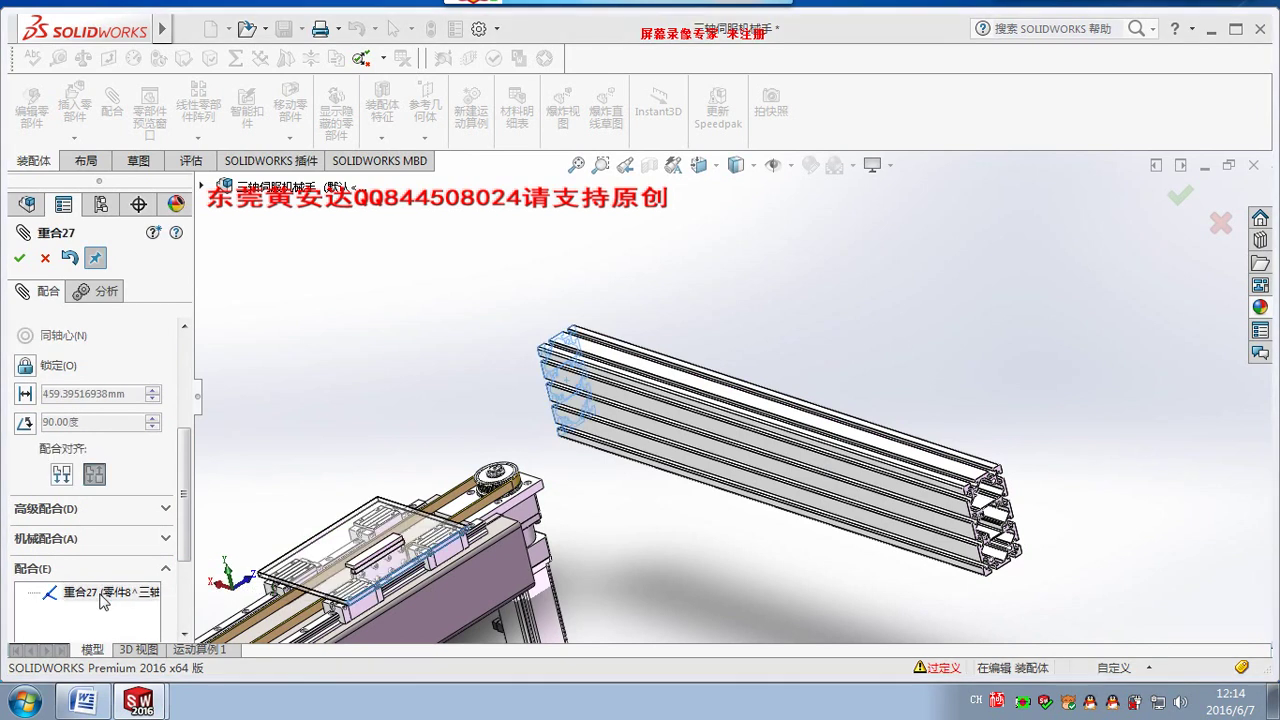
left_click(62, 476)
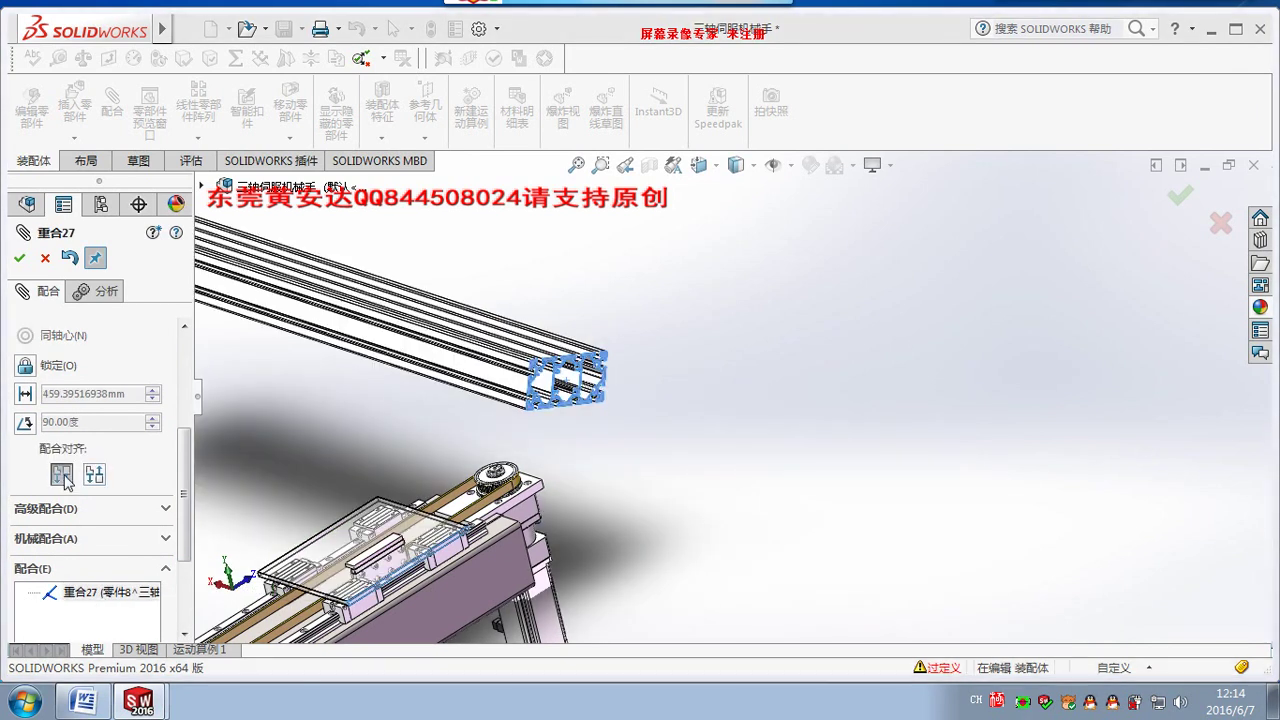
left_click(19, 258)
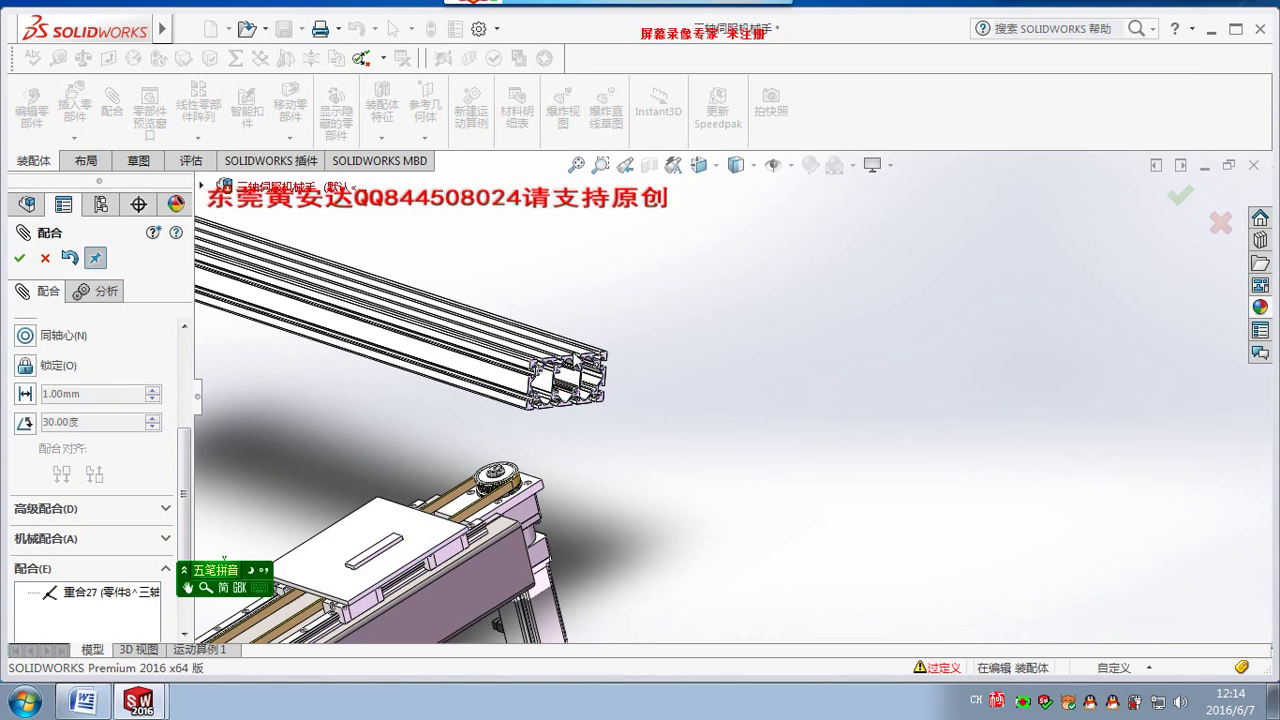
Orbit and zoom until the beam and carriage are visible with the beam near vertical.
mouse_move(455, 414)
middle_mouse_down()
mouse_move(686, 497)
mouse_move(684, 512)
middle_mouse_up()
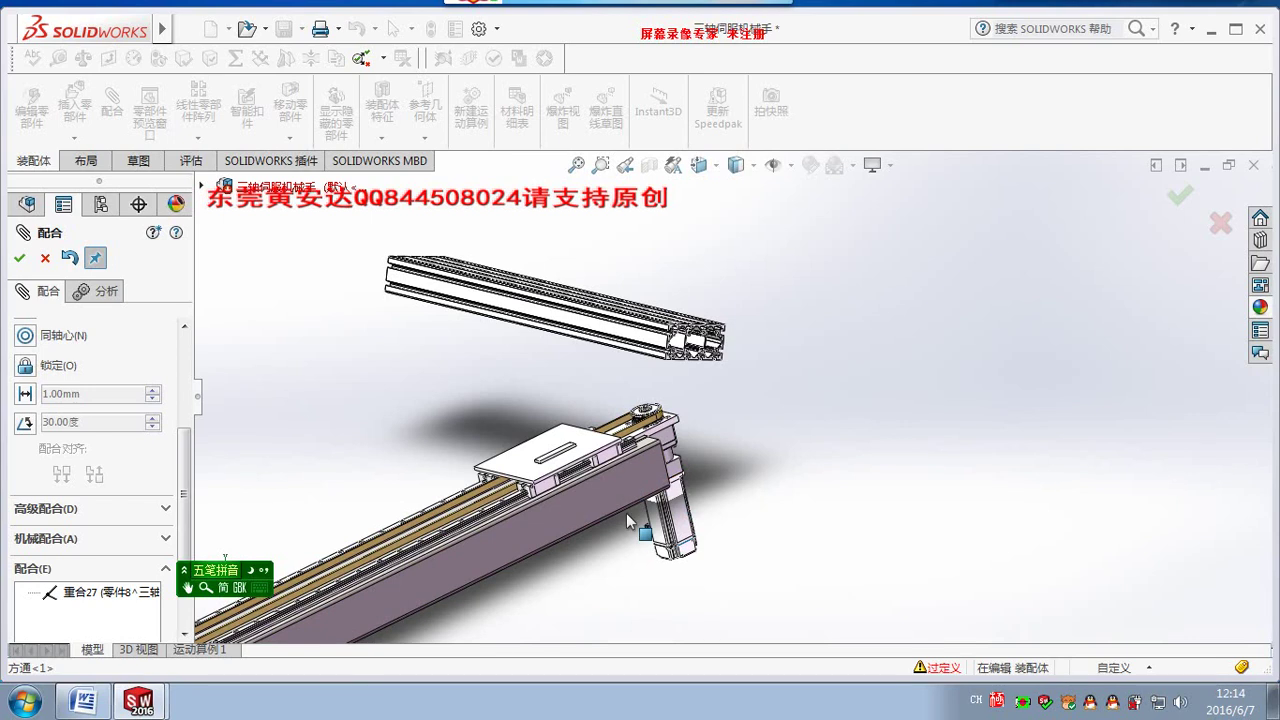
scroll(611, 531, "up", 3)
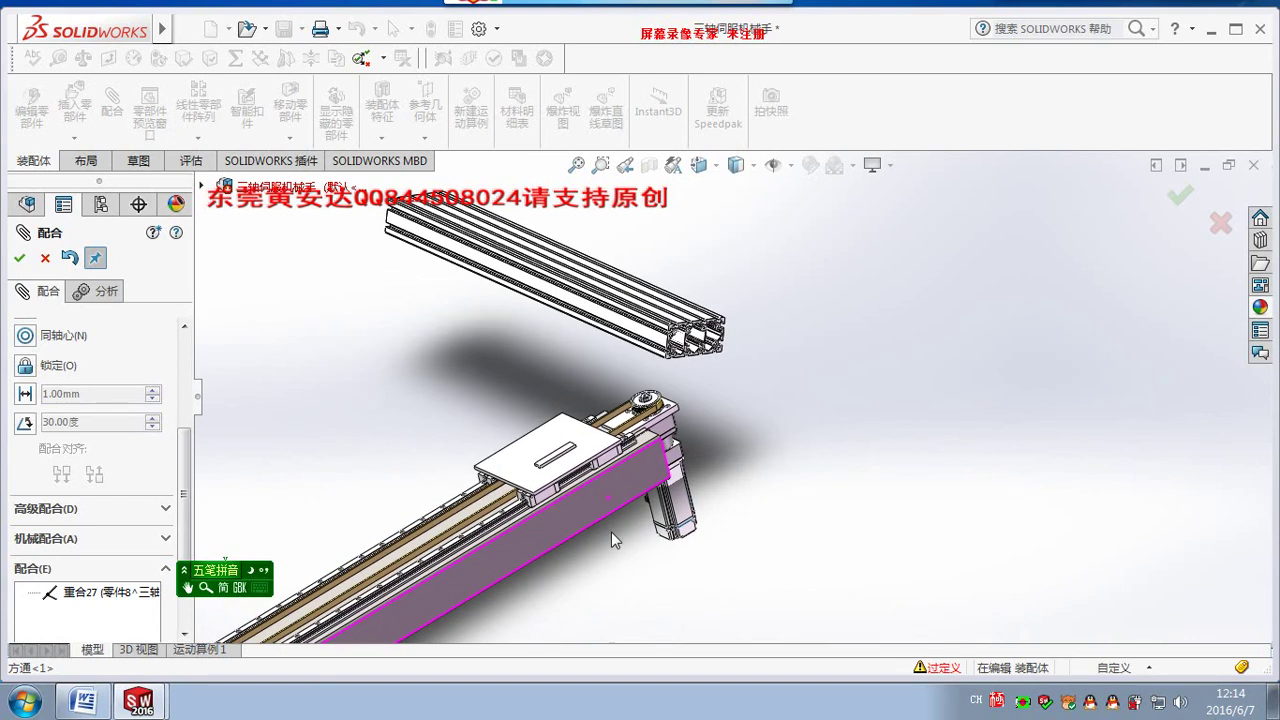
middle_click_drag(611, 531, 649, 338)
scroll(649, 338, "down", 4)
middle_click_drag(778, 383, 746, 361)
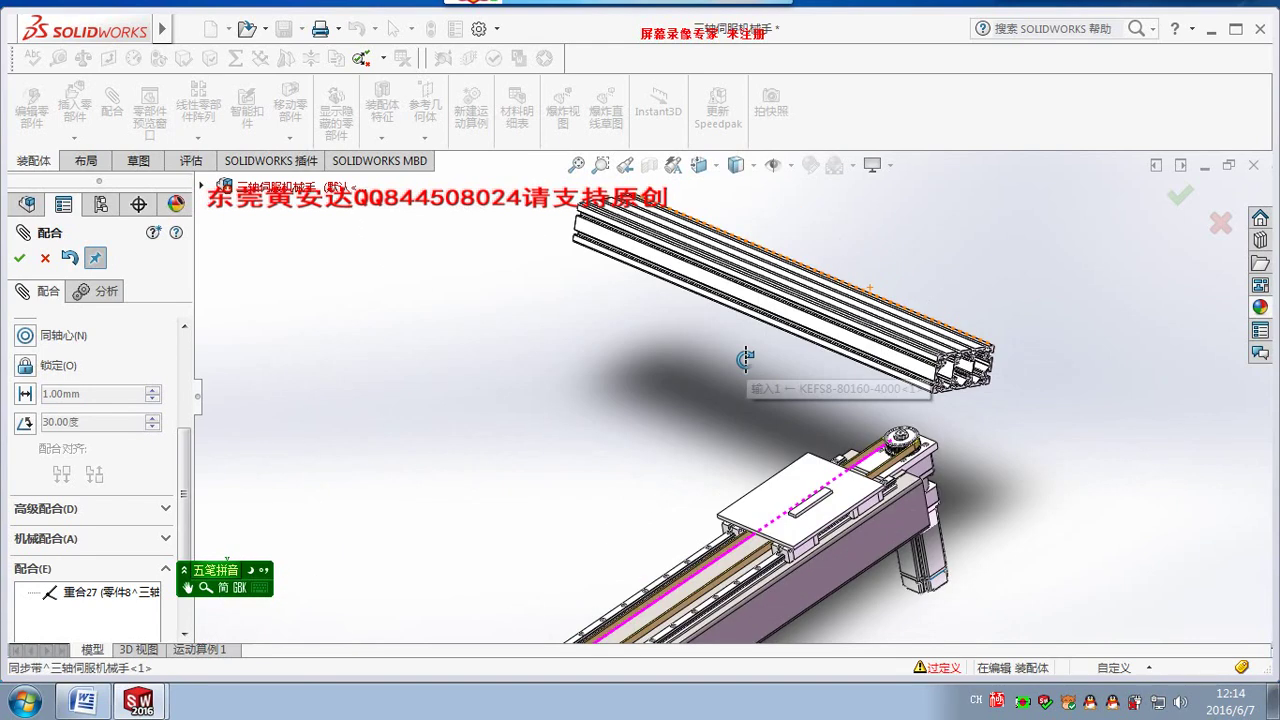
scroll(946, 413, "down", 3)
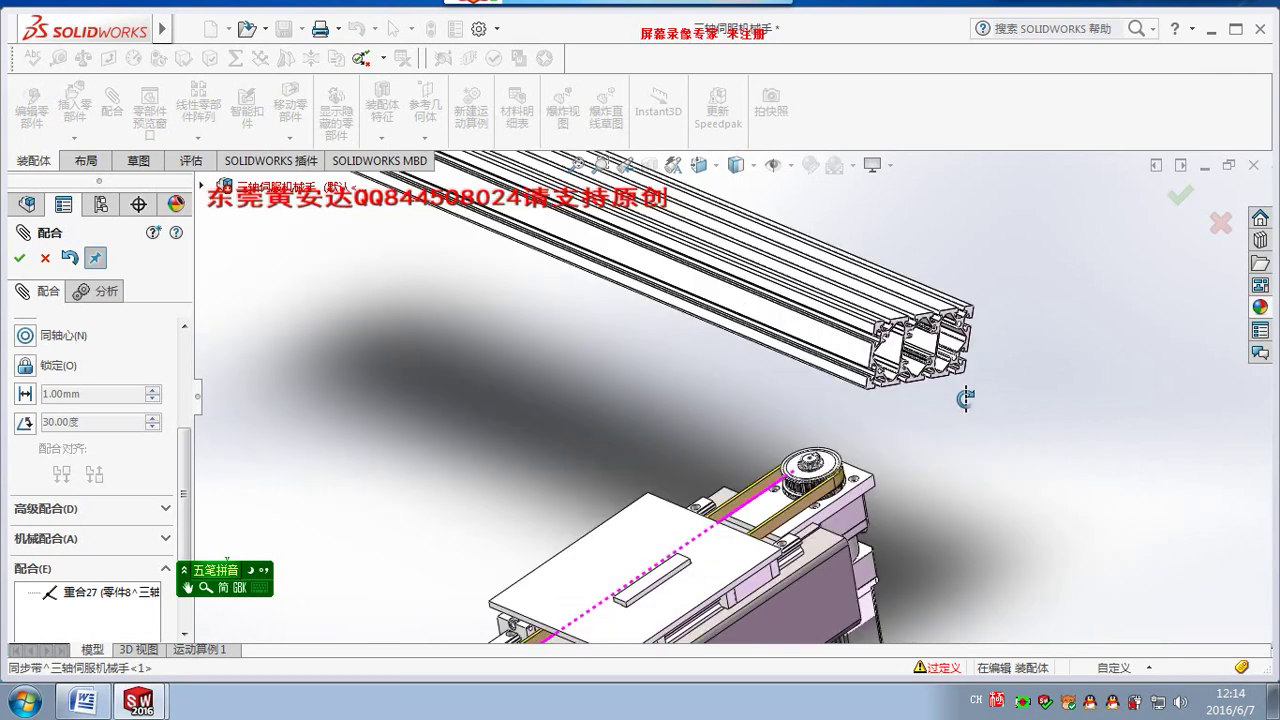
scroll(946, 413, "down", 1)
scroll(946, 413, "down", 1)
scroll(868, 335, "down", 1)
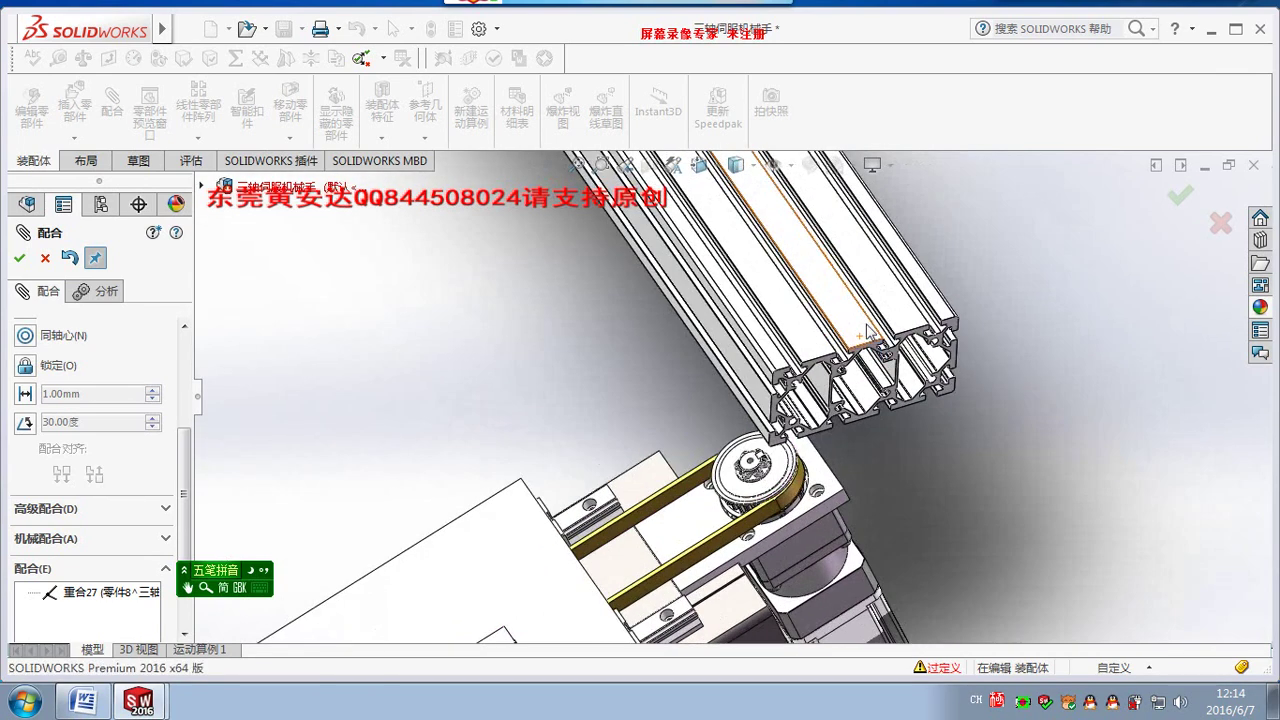
middle_click_drag(686, 480, 585, 495)
scroll(588, 490, "down", 2)
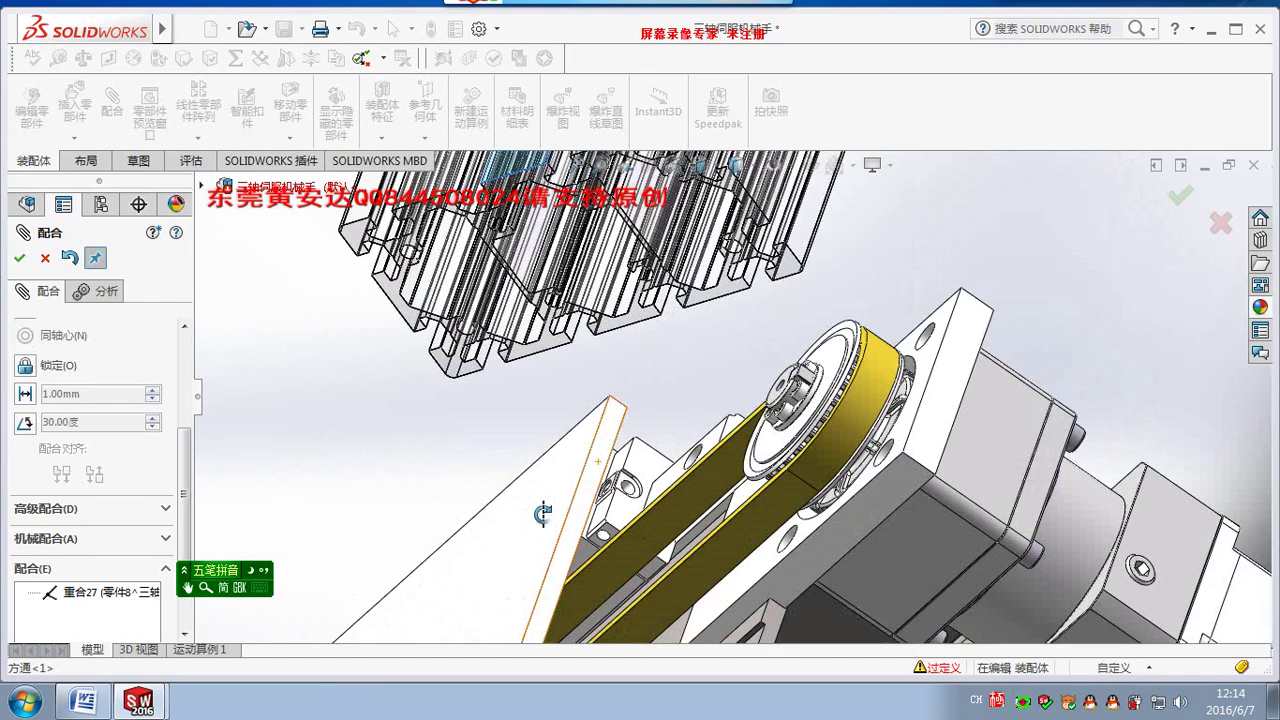
Pick the carriage face and commit coincident mate 重合28 with the profile.
left_click(592, 490)
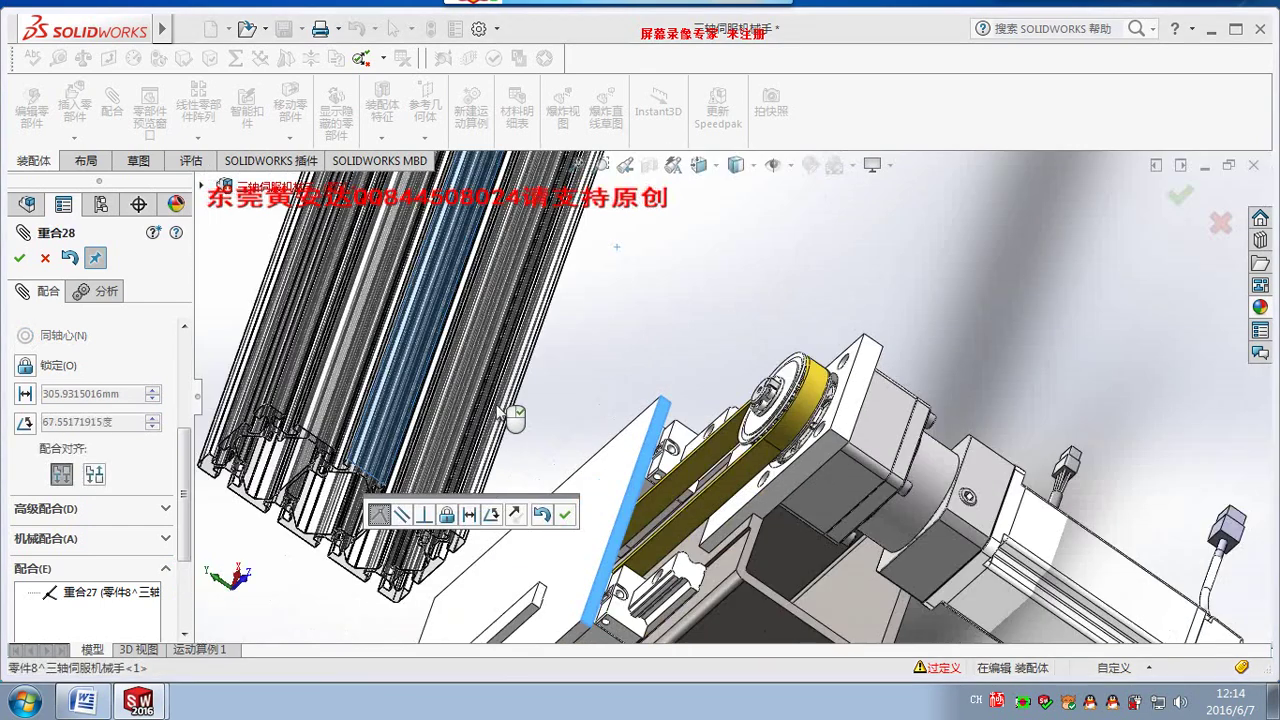
scroll(651, 292, "up", 3)
mouse_move(651, 292)
middle_mouse_down()
mouse_move(700, 305)
mouse_move(727, 366)
mouse_move(762, 259)
mouse_move(715, 322)
middle_mouse_up()
key("Return")
Fit the assembly and pick a profile face to start coincident mate 重合29.
scroll(727, 366, "down", 4)
key("f")
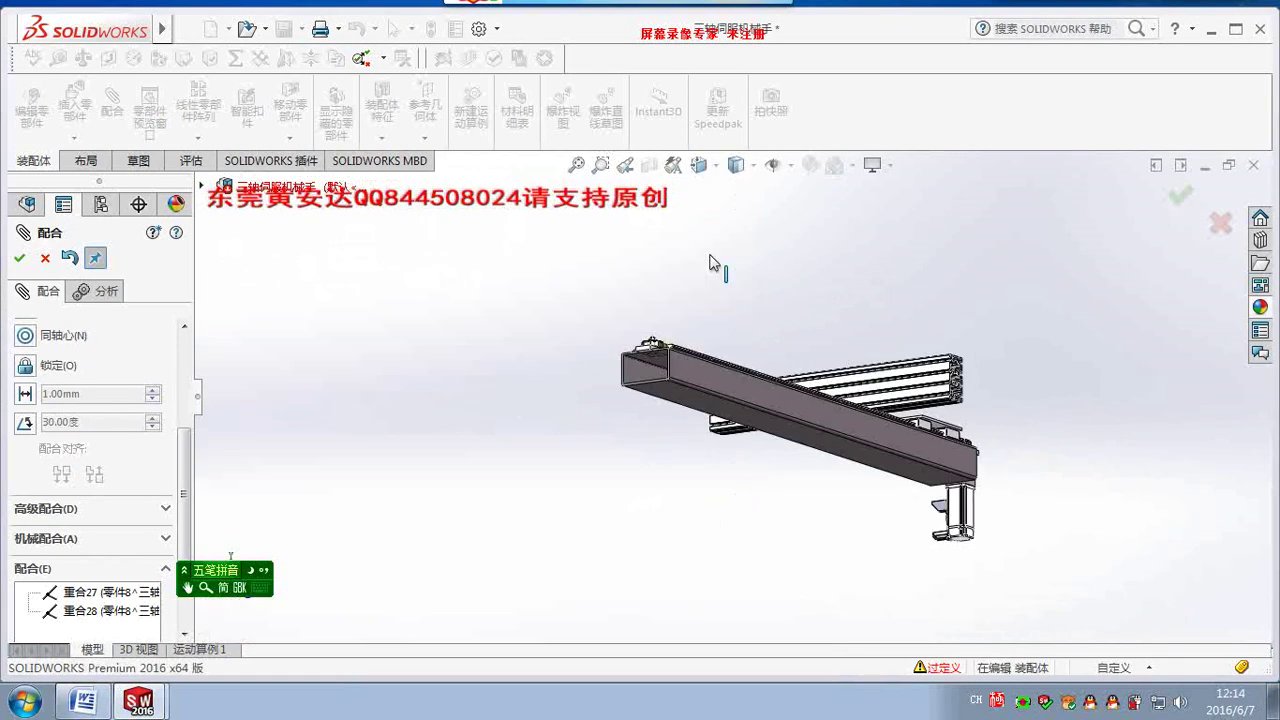
scroll(974, 420, "down", 2)
scroll(907, 400, "down", 3)
scroll(907, 400, "down", 3)
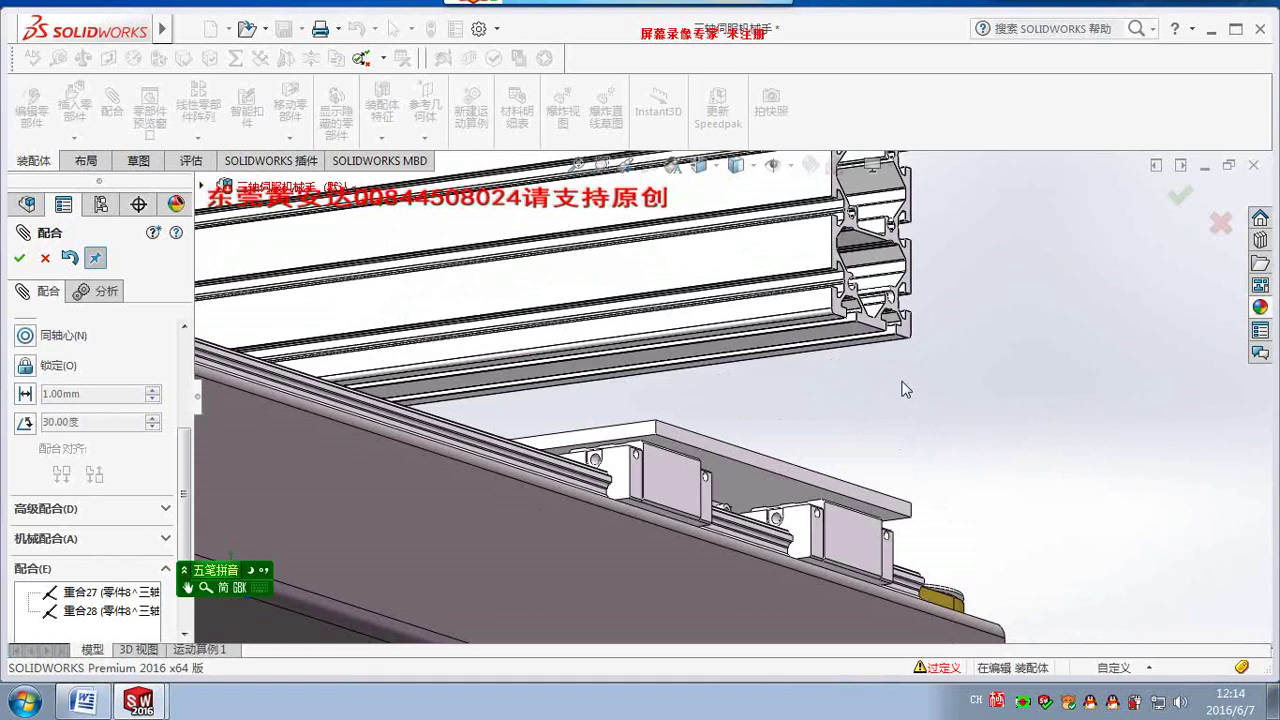
scroll(903, 390, "down", 1)
scroll(860, 360, "down", 1)
left_click(803, 355)
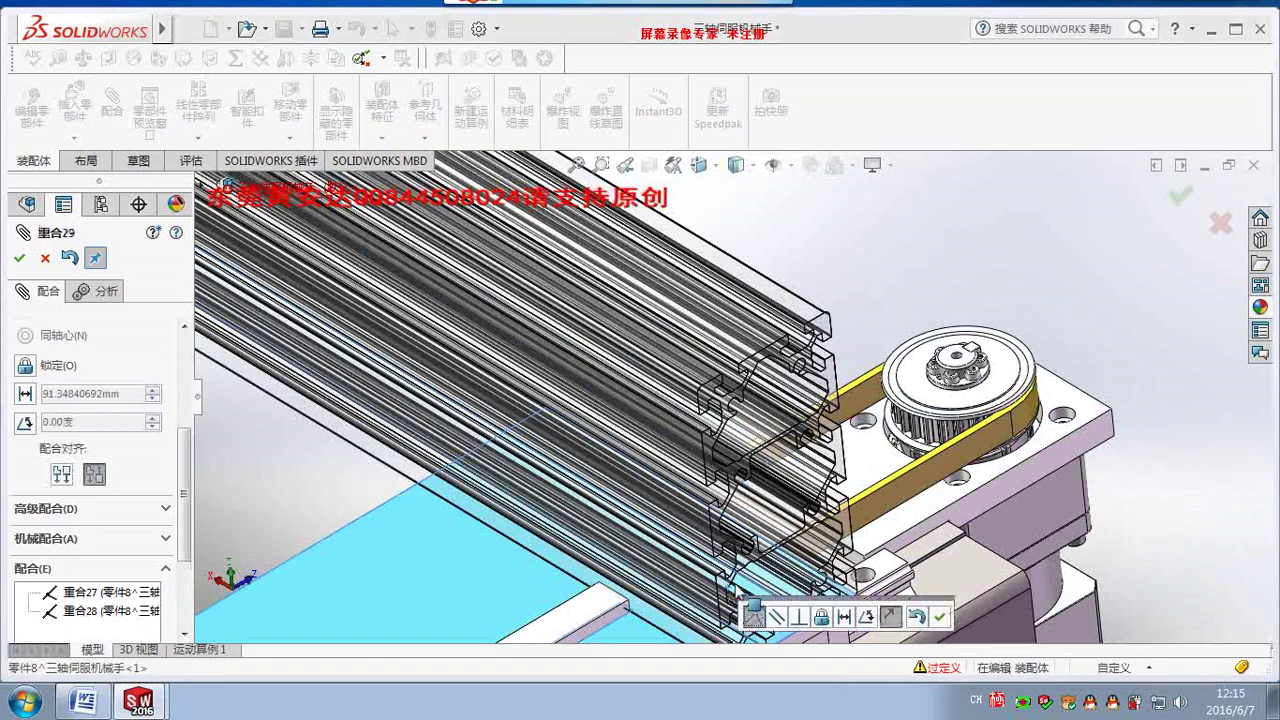
key("Return")
scroll(663, 519, "up", 2)
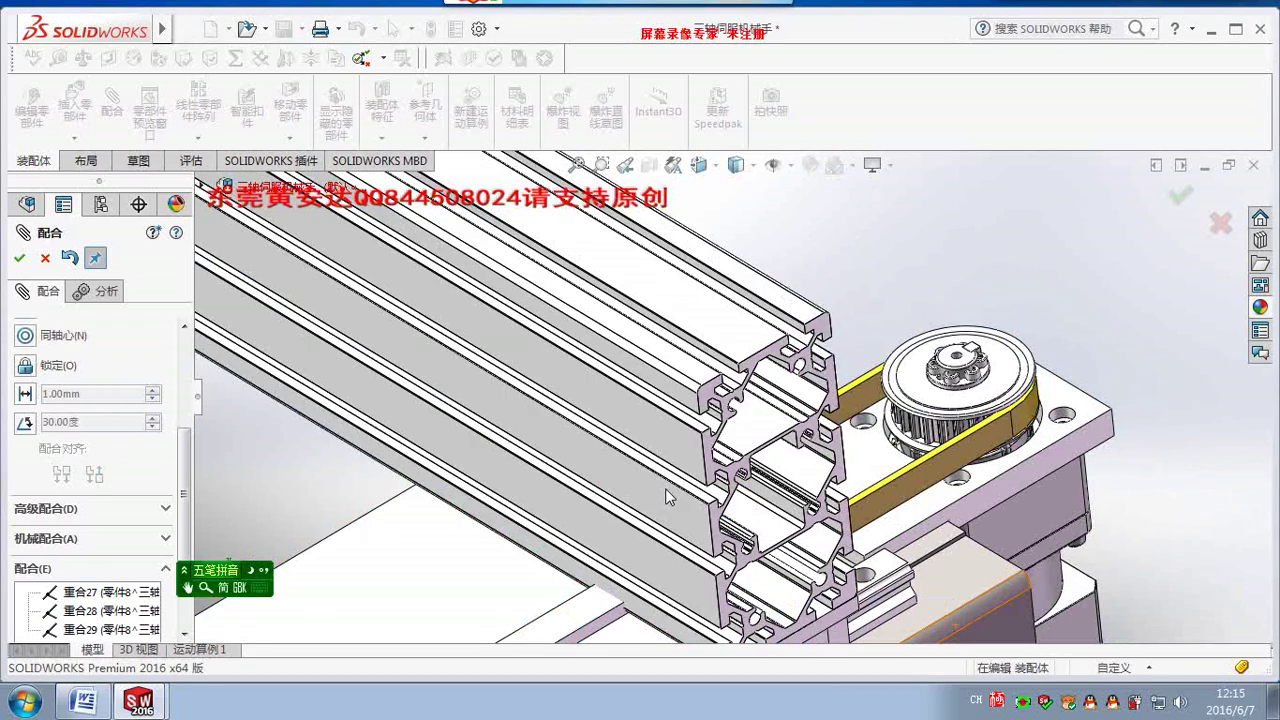
scroll(663, 510, "up", 2)
scroll(690, 480, "up", 3)
scroll(756, 443, "up", 2)
mouse_move(757, 443)
middle_mouse_down()
mouse_move(794, 486)
mouse_move(812, 409)
mouse_move(869, 393)
mouse_move(718, 420)
middle_mouse_up()
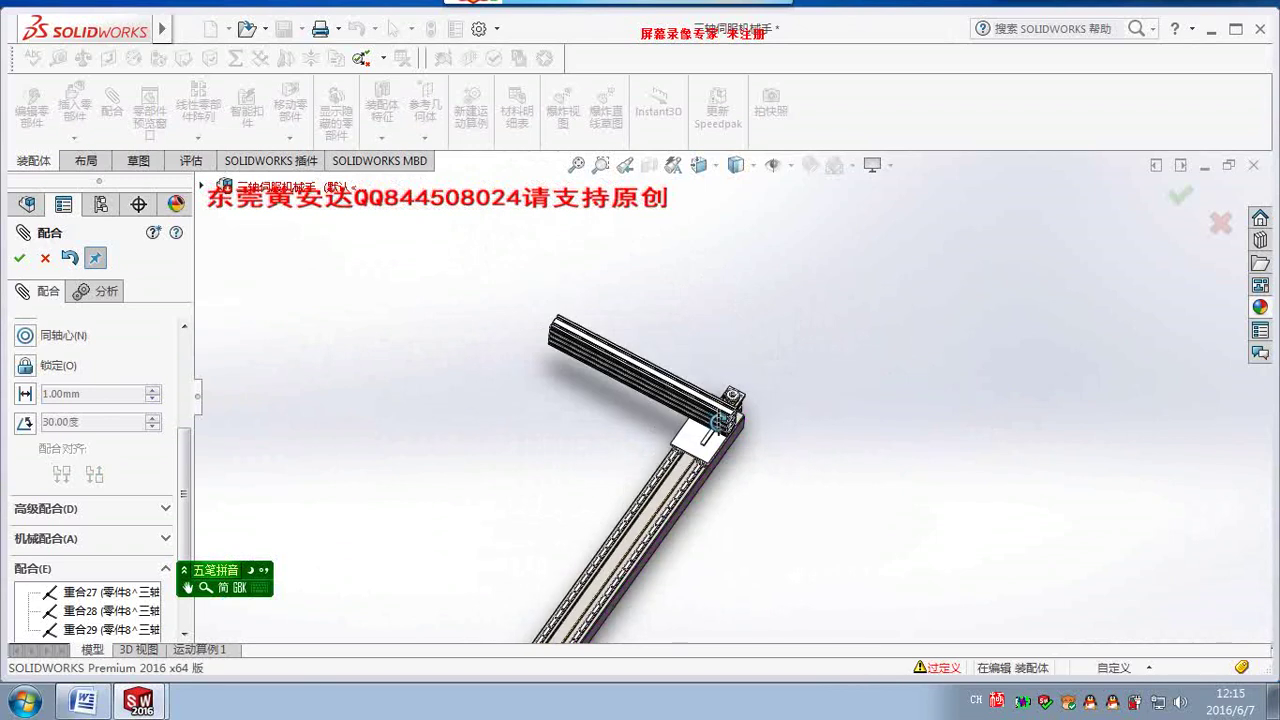
scroll(712, 372, "up", 2)
scroll(657, 491, "down", 1)
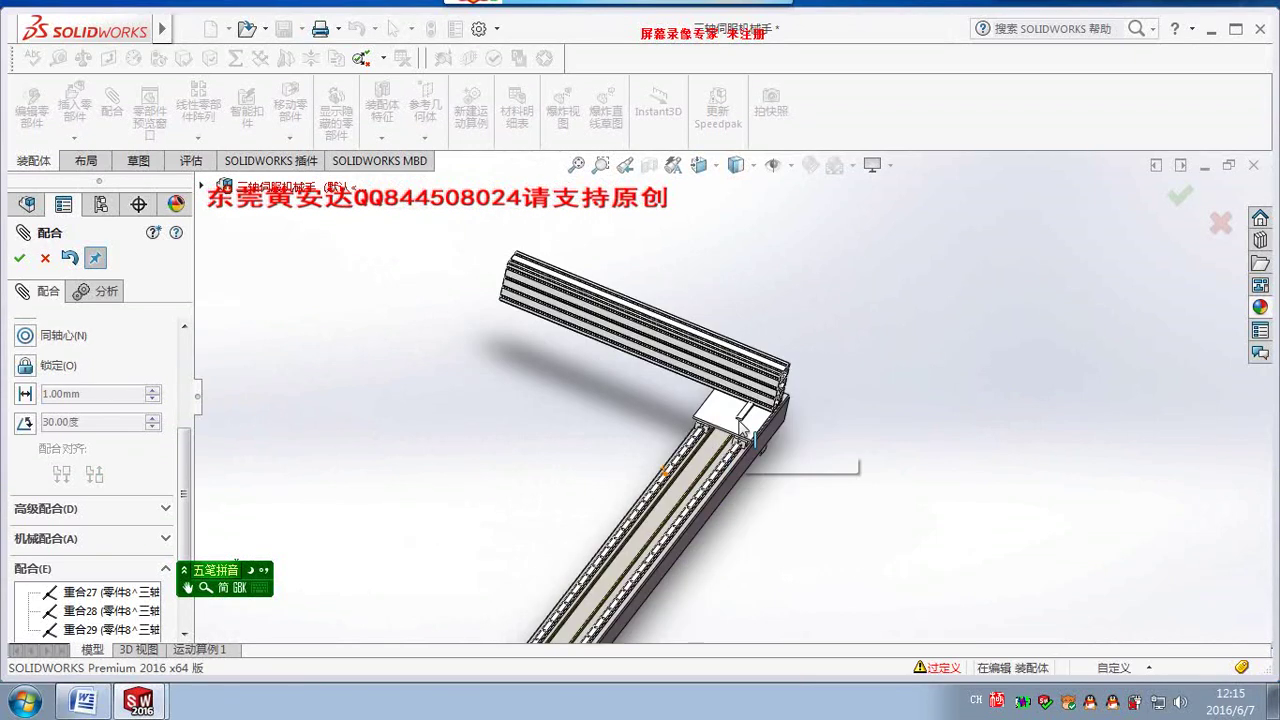
scroll(660, 485, "down", 2)
scroll(665, 480, "down", 2)
scroll(640, 400, "down", 1)
mouse_move(603, 305)
middle_mouse_down()
mouse_move(770, 320)
mouse_move(793, 340)
mouse_move(710, 345)
mouse_move(771, 290)
mouse_move(794, 295)
mouse_move(680, 322)
middle_mouse_up()
scroll(678, 360, "down", 2)
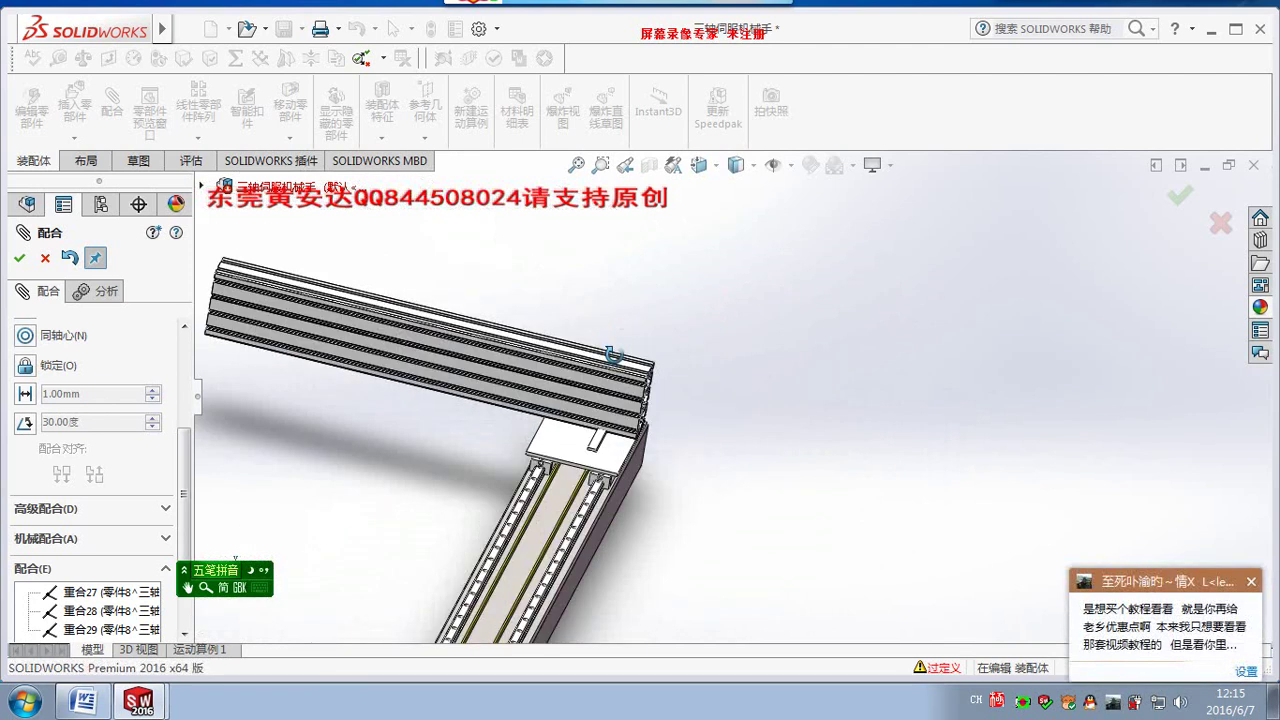
scroll(675, 400, "down", 2)
scroll(670, 440, "down", 3)
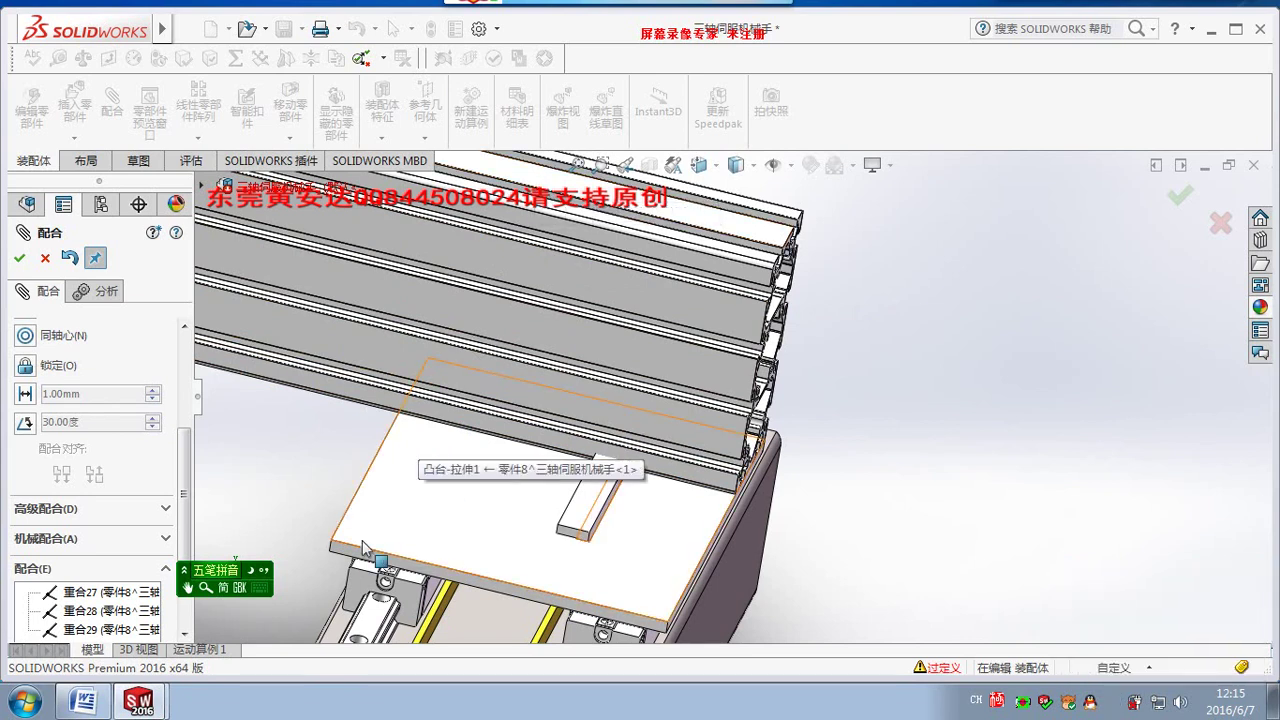
middle_click_drag(679, 358, 1042, 352)
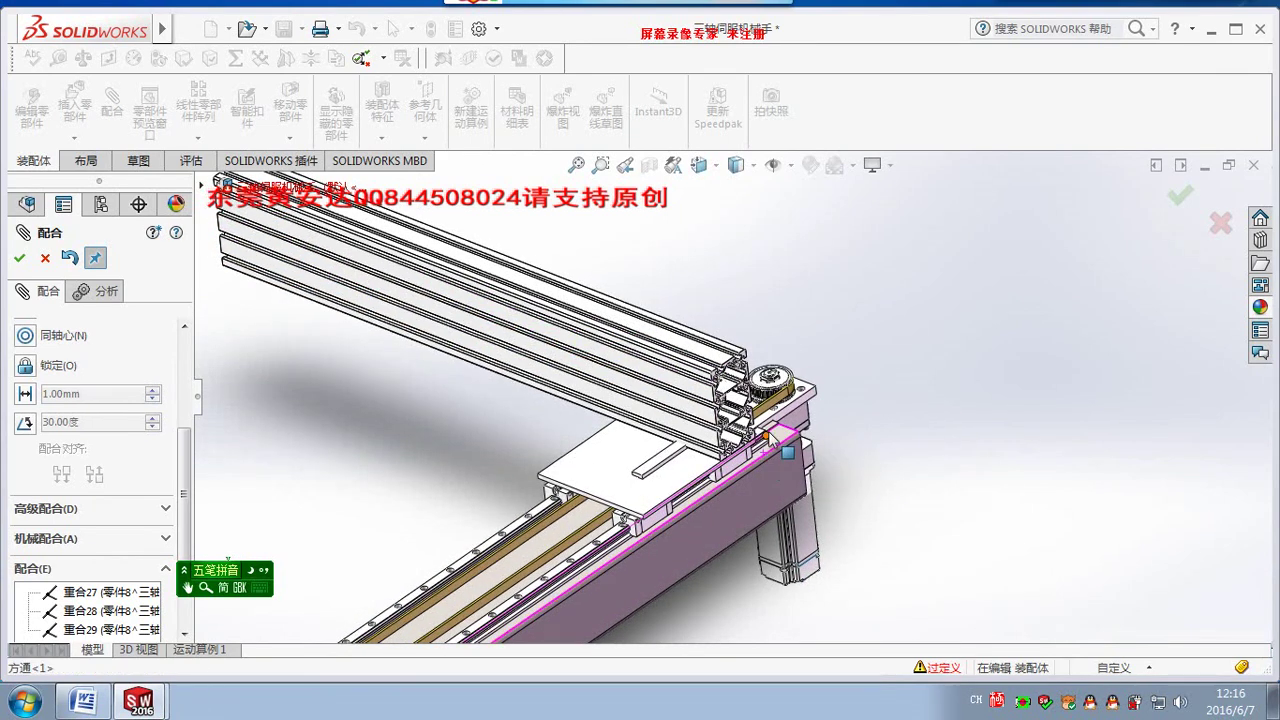
scroll(697, 440, "down", 1)
scroll(697, 440, "down", 2)
scroll(697, 440, "down", 2)
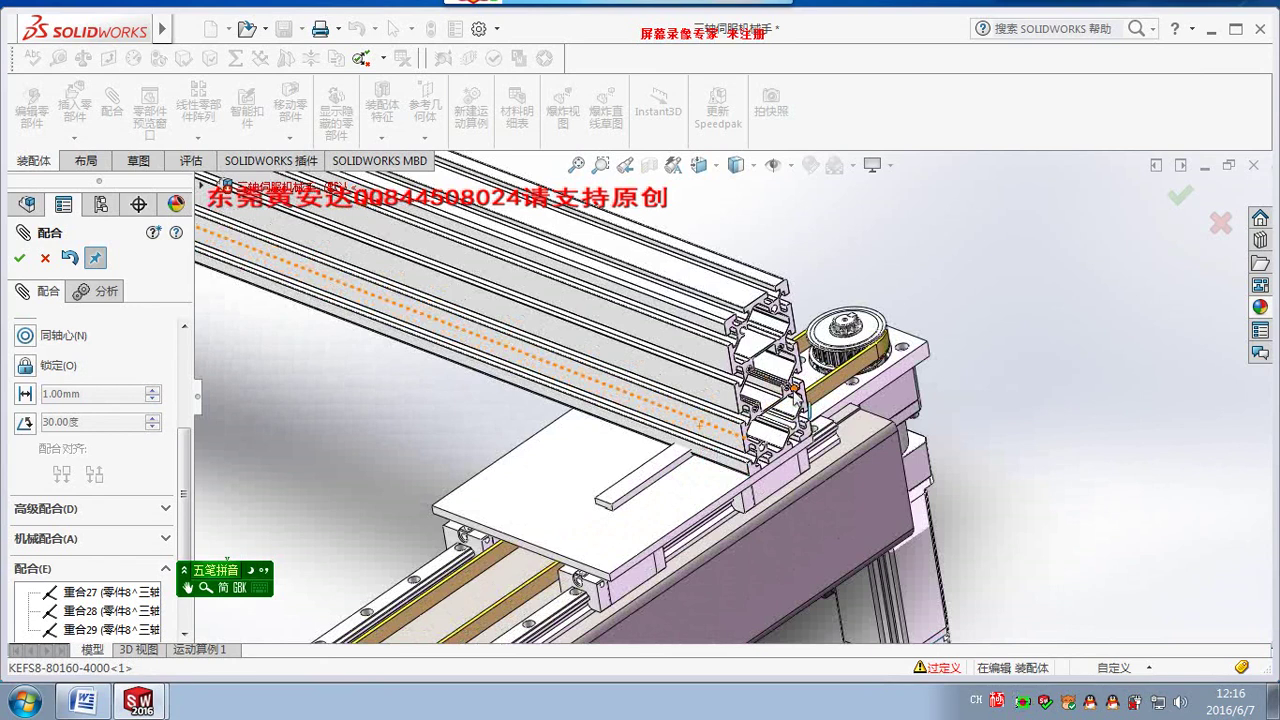
scroll(795, 388, "down", 2)
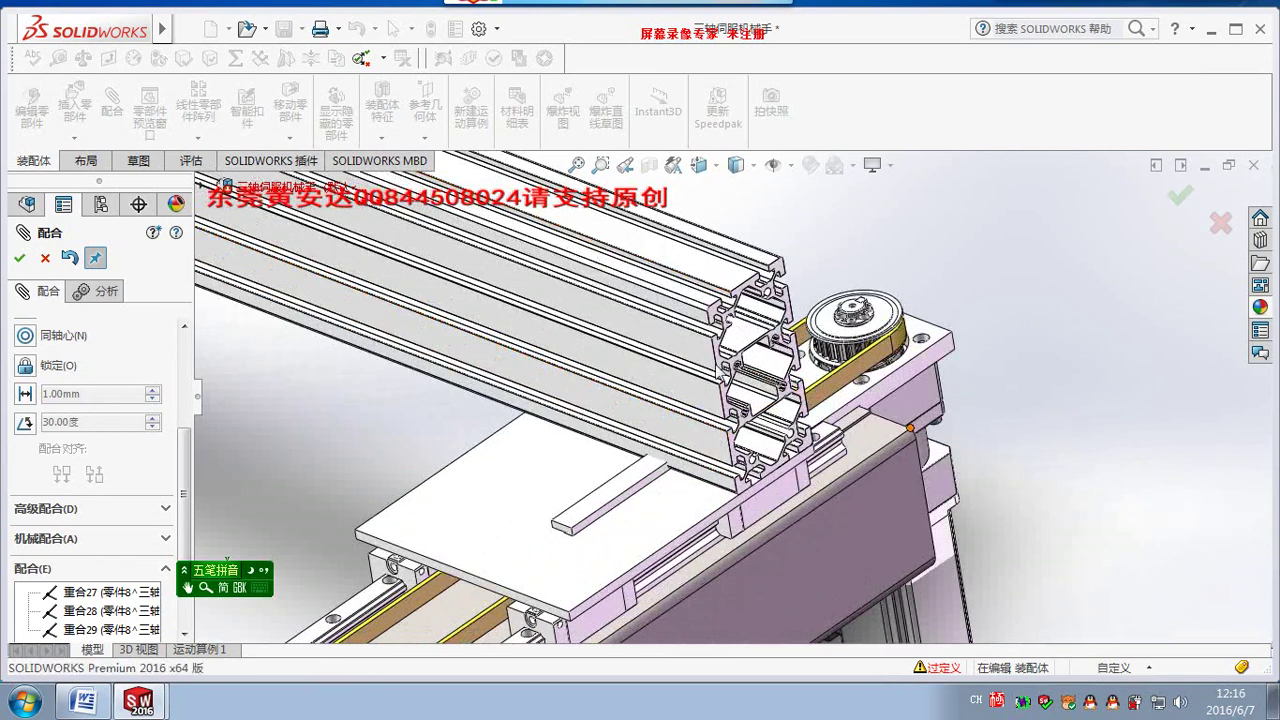
scroll(720, 373, "down", 2)
middle_click_drag(720, 373, 915, 255)
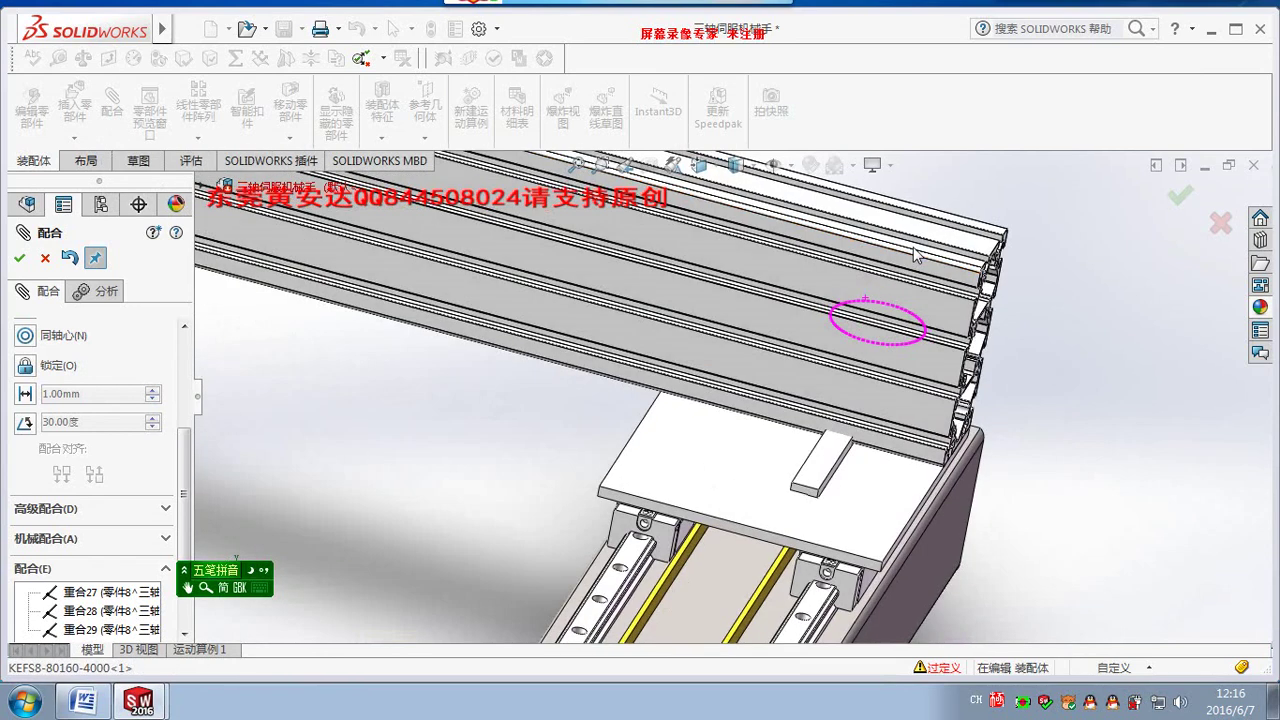
scroll(915, 255, "up", 2)
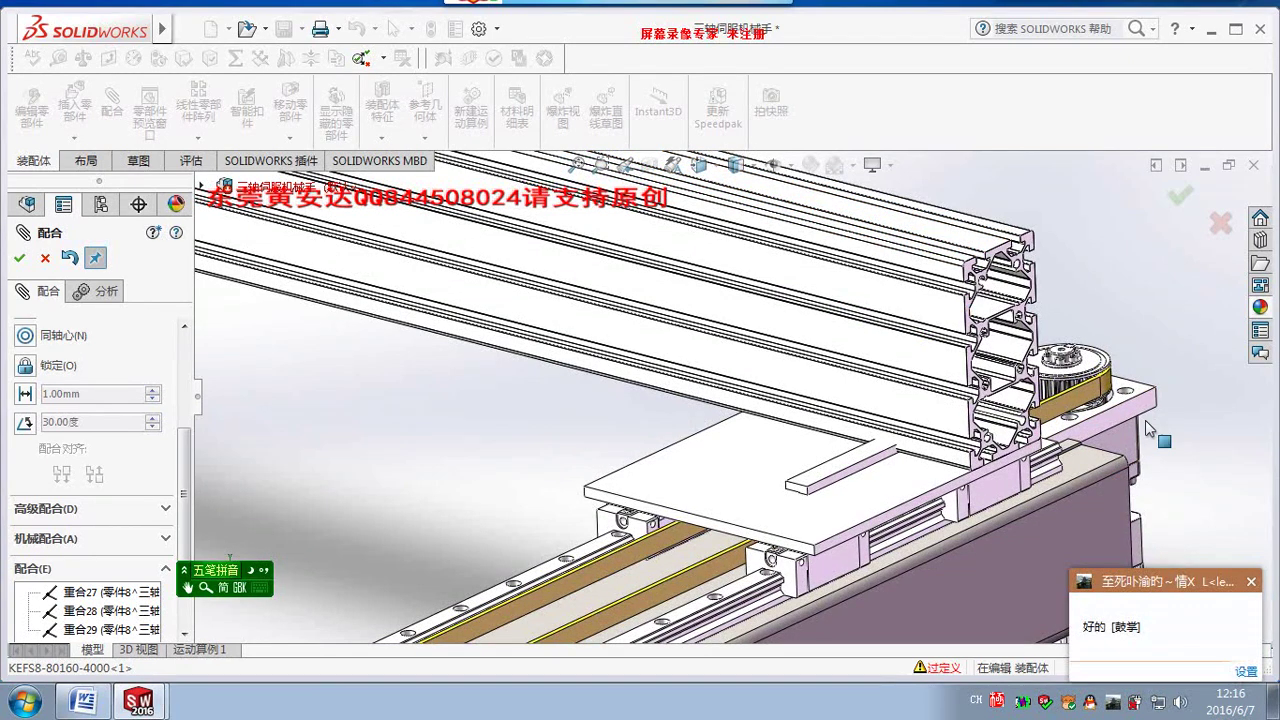
scroll(975, 432, "down", 3)
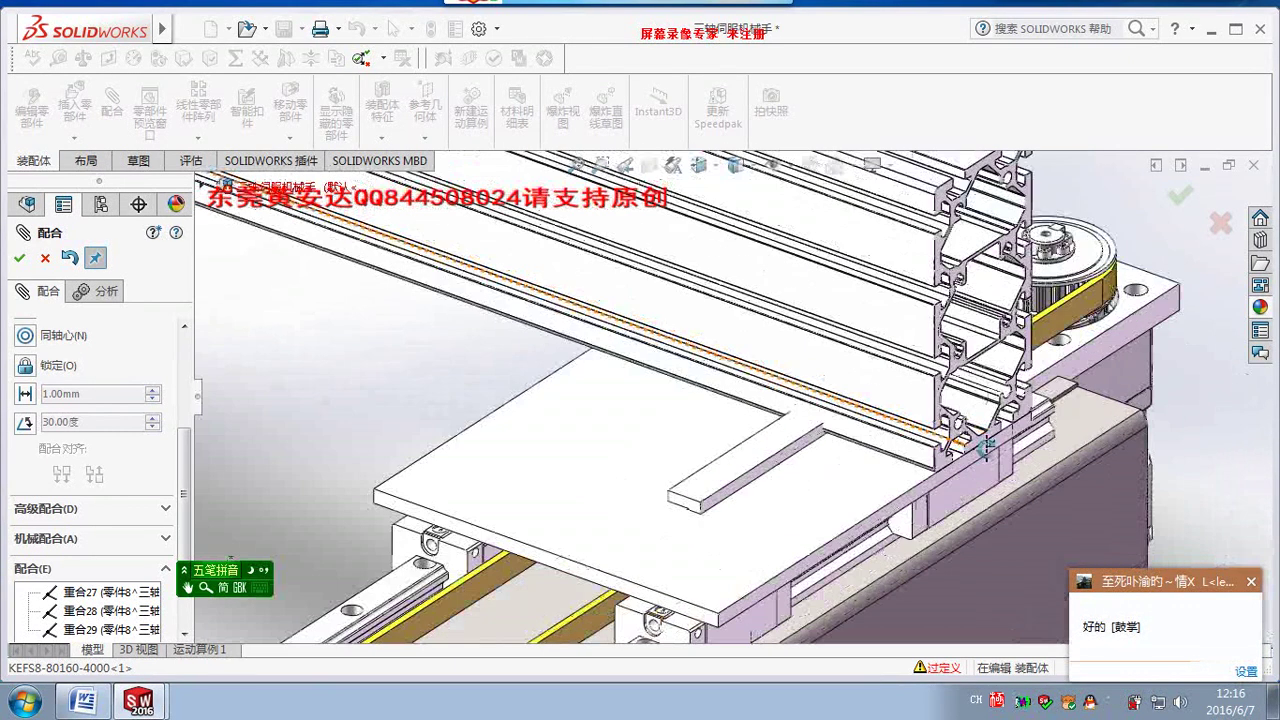
middle_click_drag(975, 432, 1122, 473)
key("f")
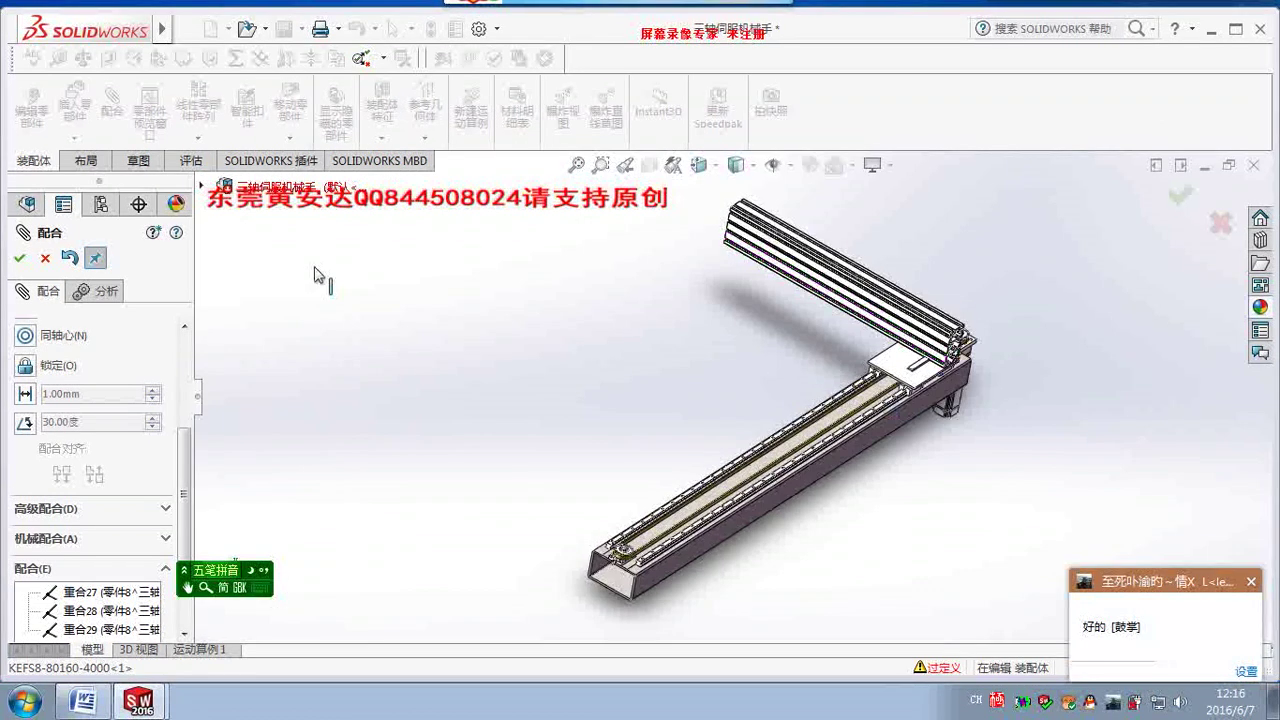
left_click(20, 258)
left_click(75, 139)
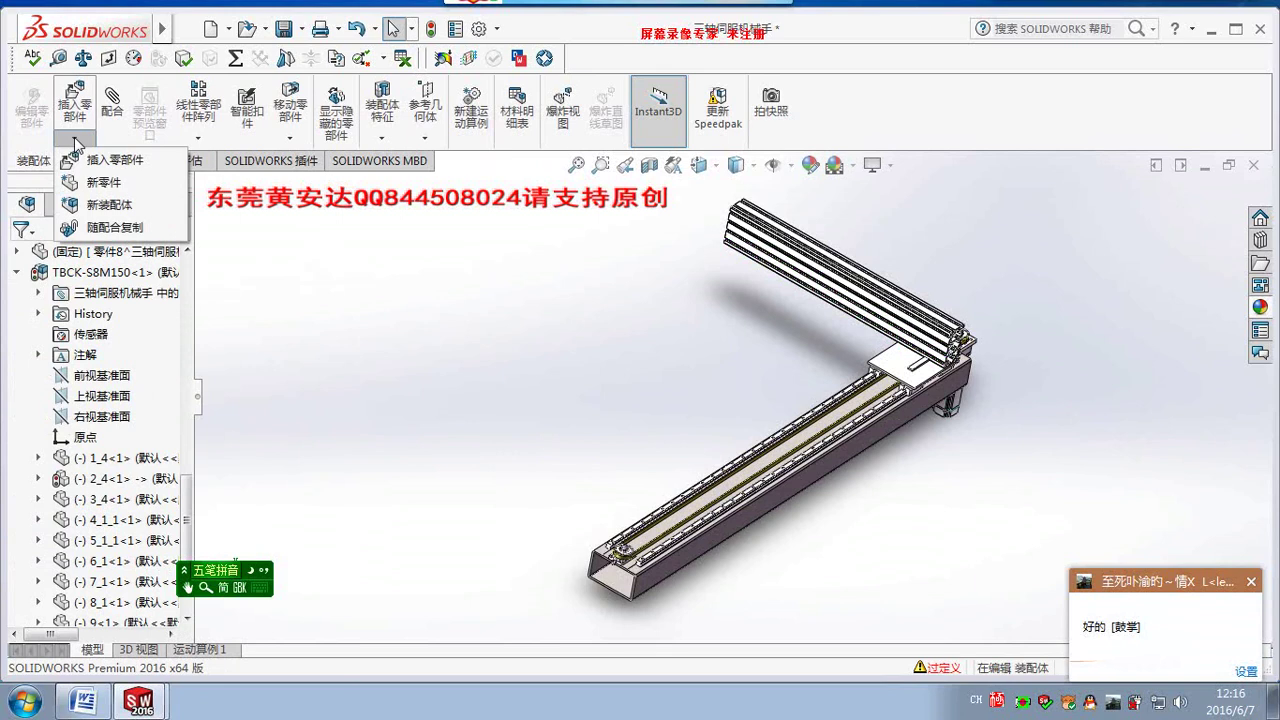
left_click(103, 182)
scroll(908, 371, "down", 3)
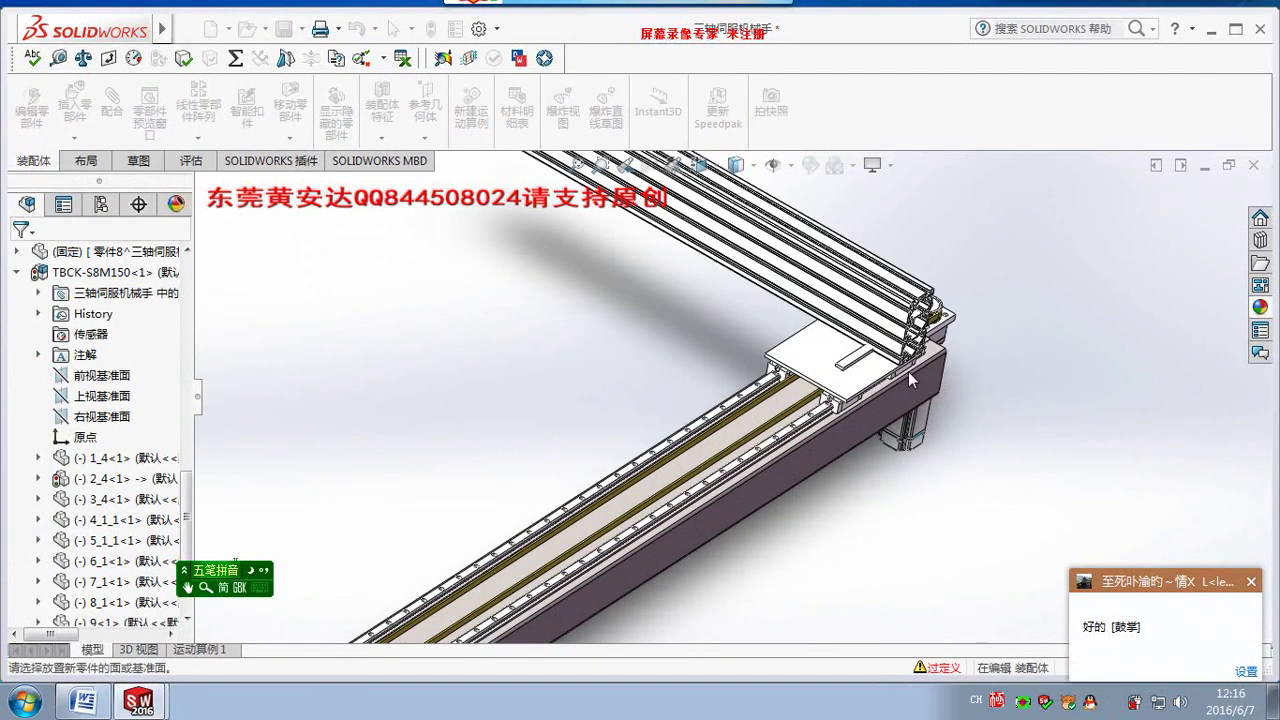
scroll(908, 371, "down", 3)
scroll(793, 271, "down", 2)
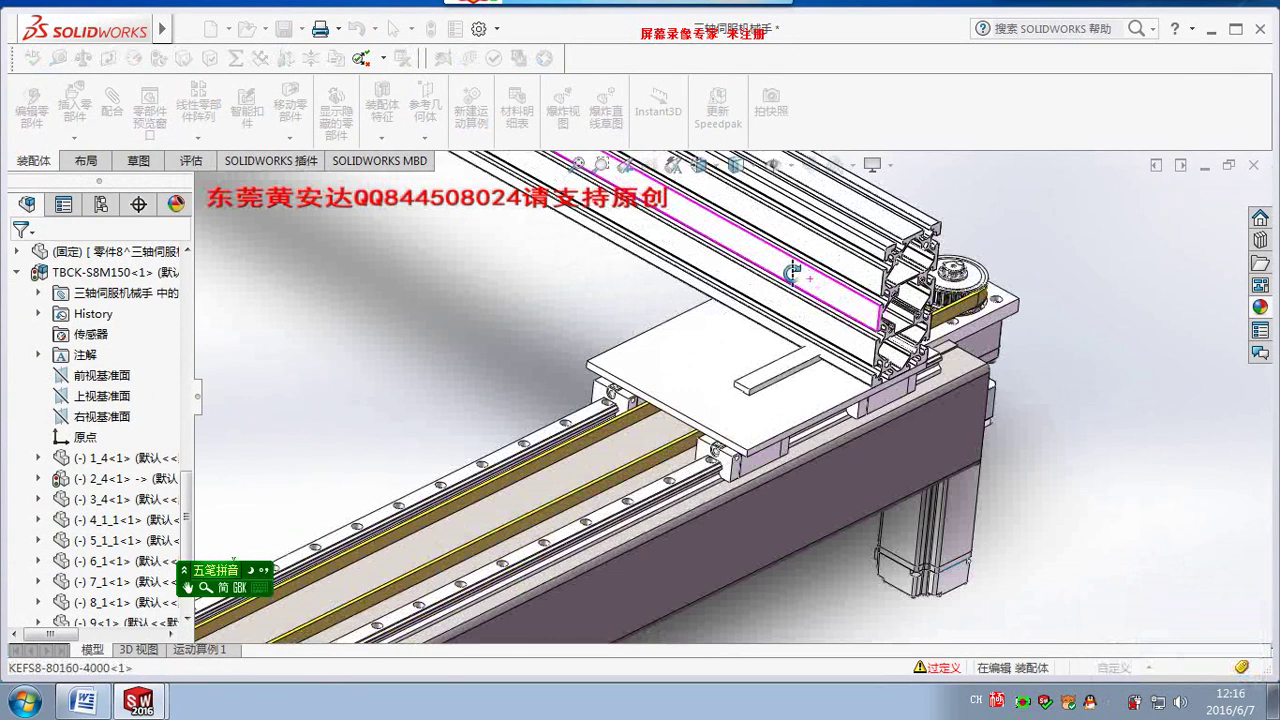
scroll(757, 243, "down", 2)
scroll(860, 305, "down", 2)
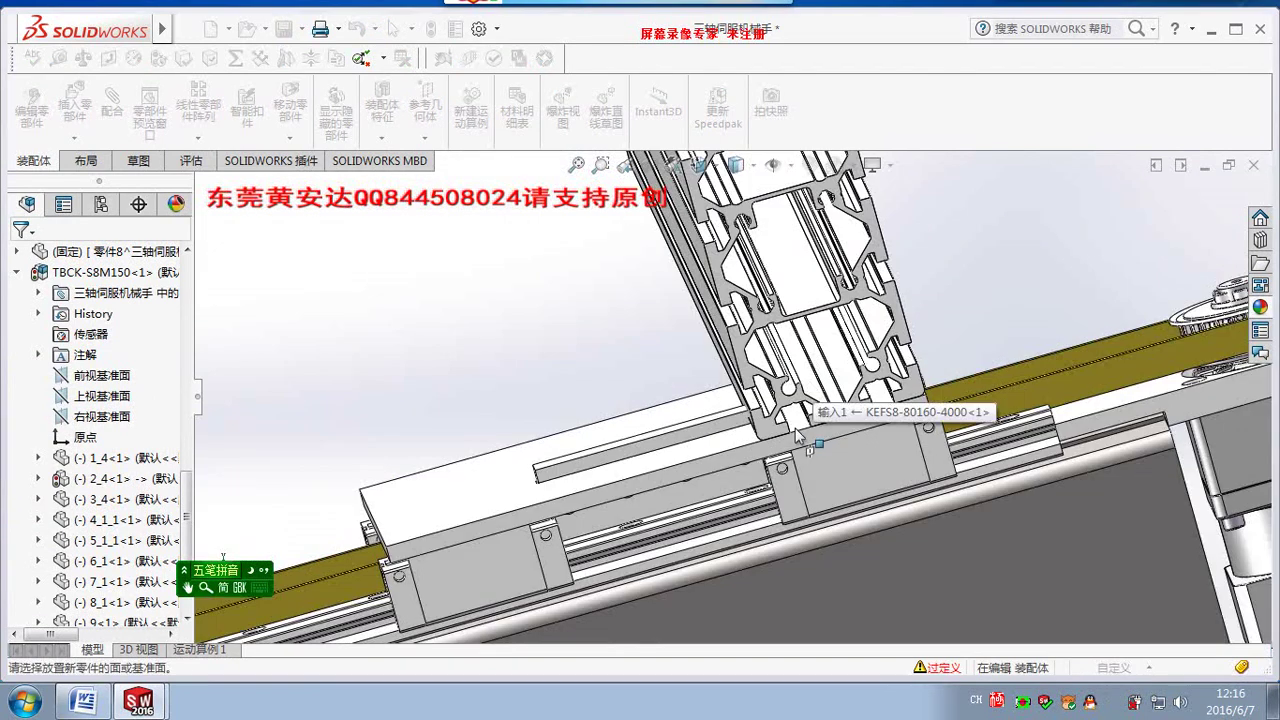
scroll(843, 425, "down", 2)
scroll(778, 430, "down", 1)
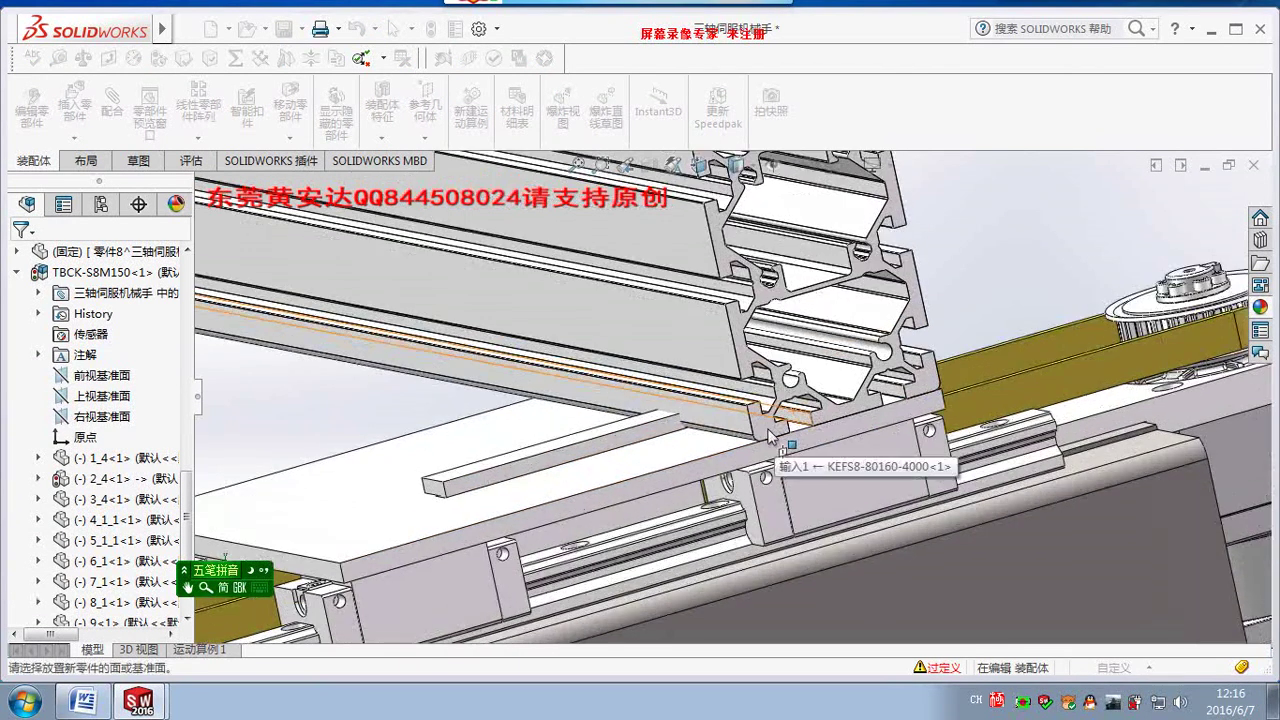
left_click(769, 435)
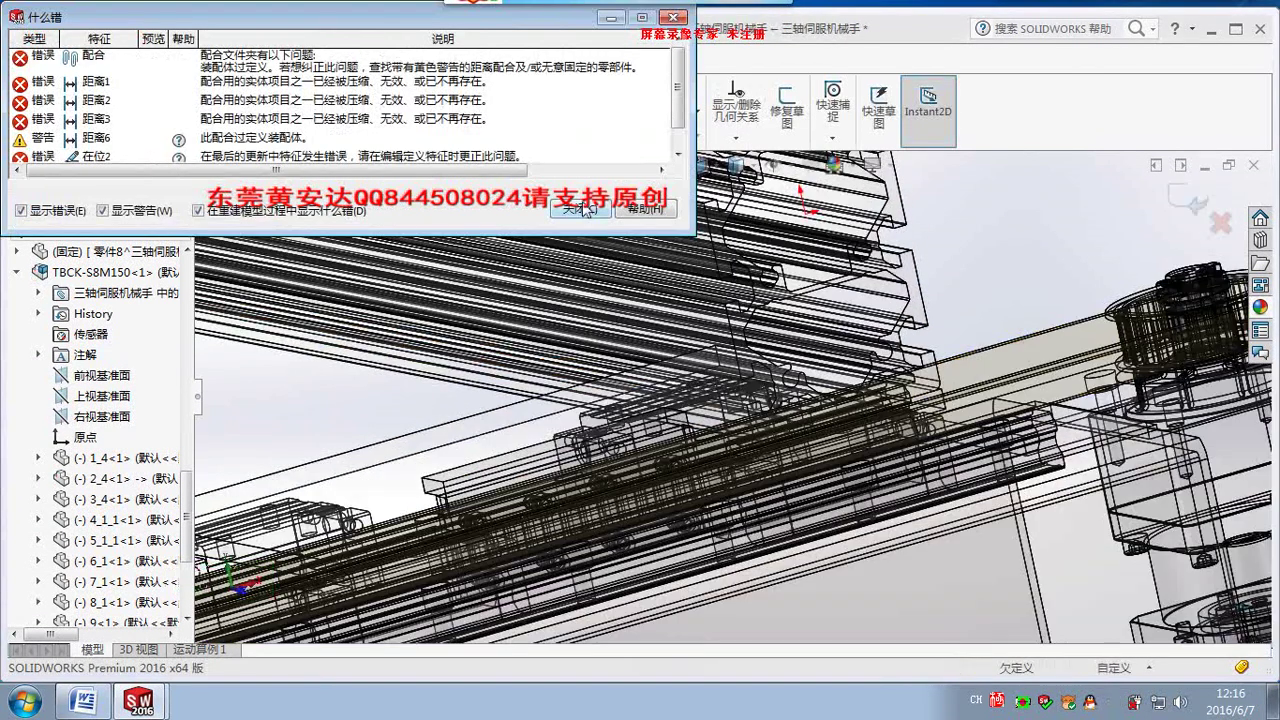
Close the What's Wrong list, view 草图1 Normal To, and zoom to the profile end outline.
left_click(585, 209)
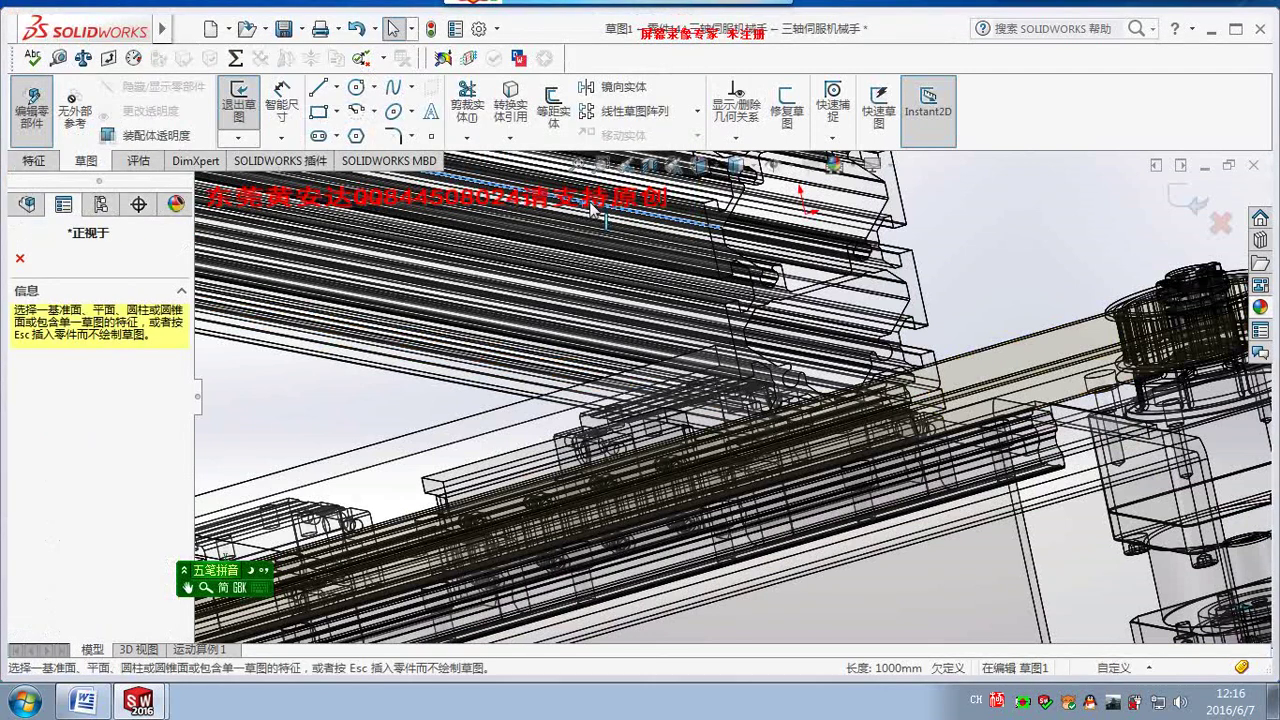
left_click(908, 281)
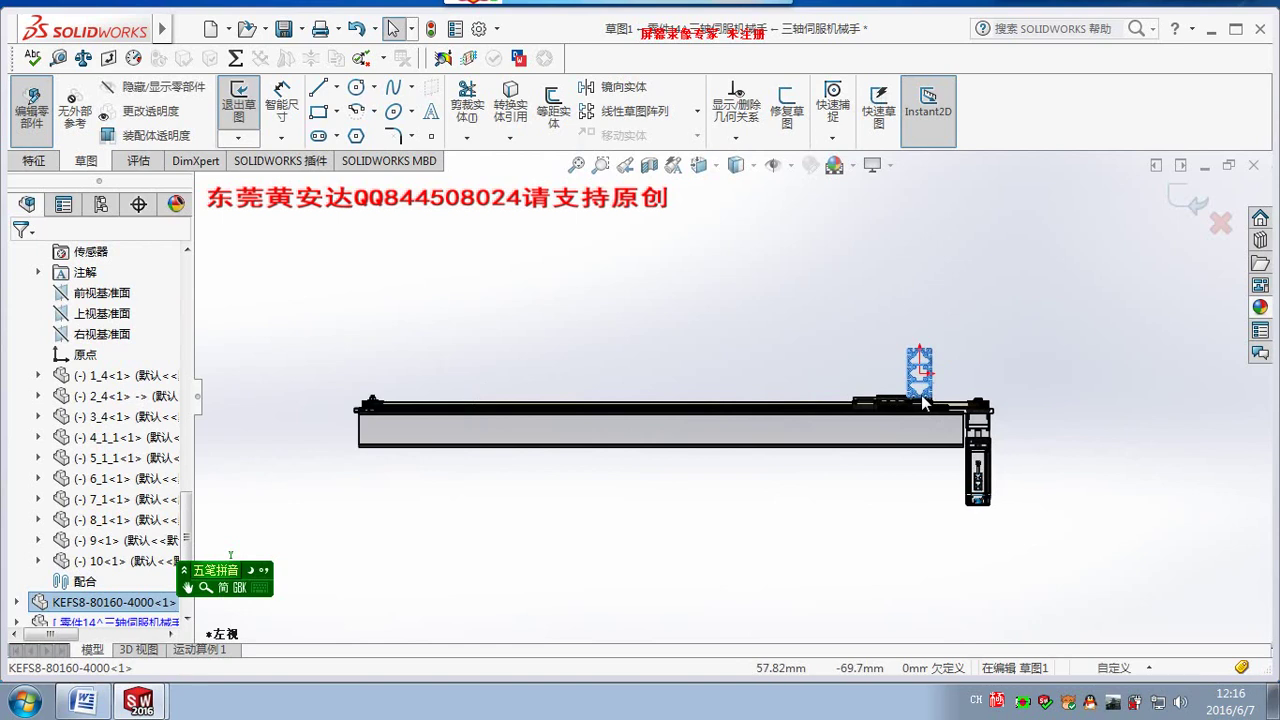
scroll(915, 400, "down", 3)
scroll(845, 386, "down", 3)
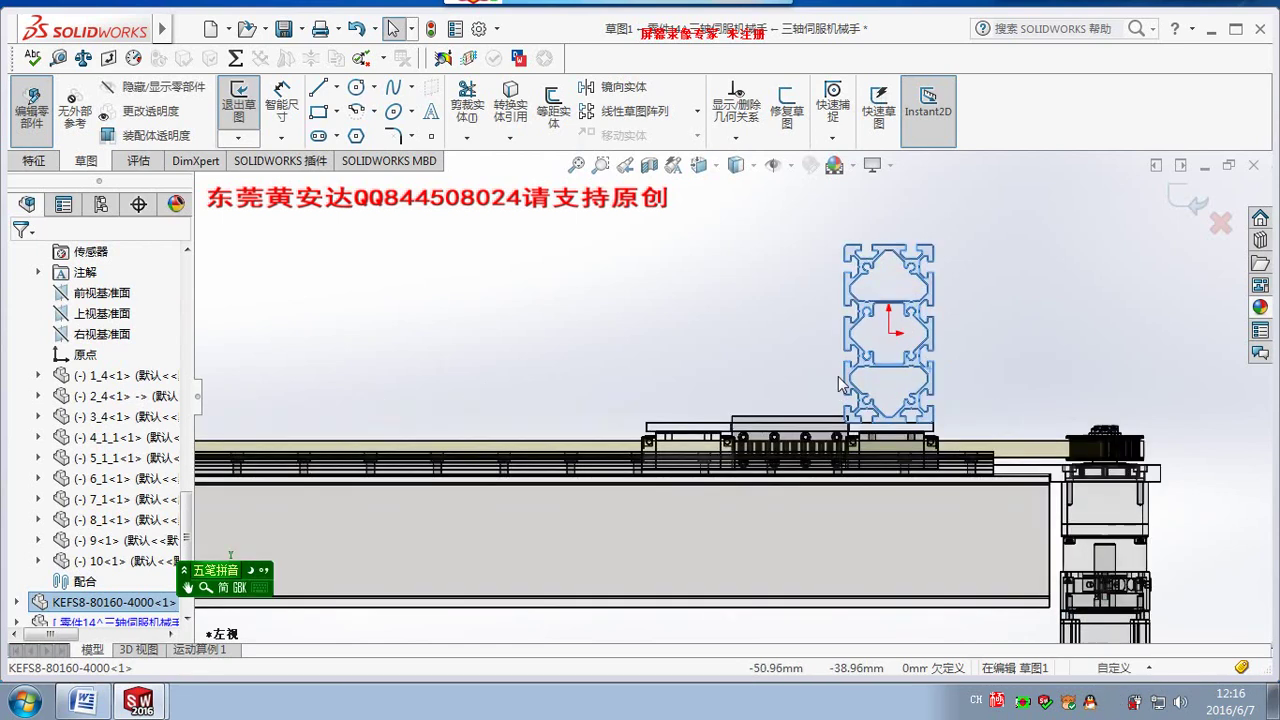
scroll(820, 370, "down", 1)
scroll(792, 349, "down", 1)
scroll(798, 351, "down", 1)
scroll(803, 370, "down", 1)
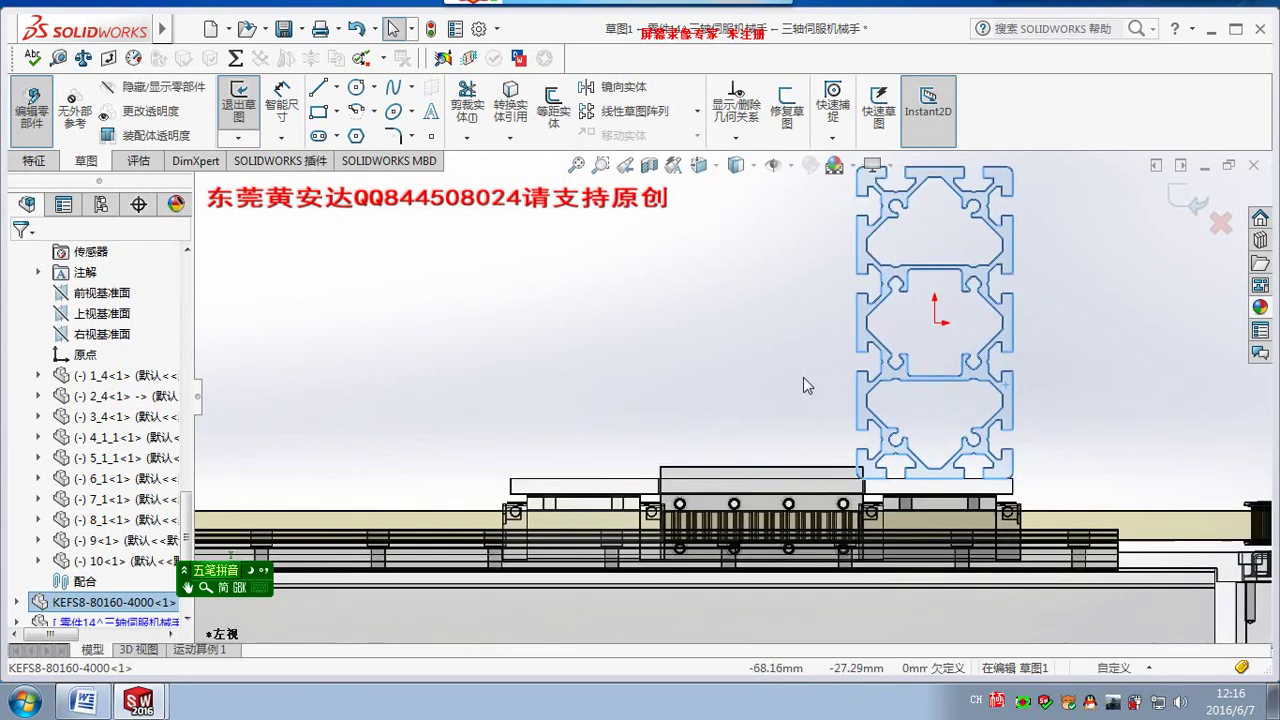
middle_click_drag(803, 377, 799, 414, "ctrl")
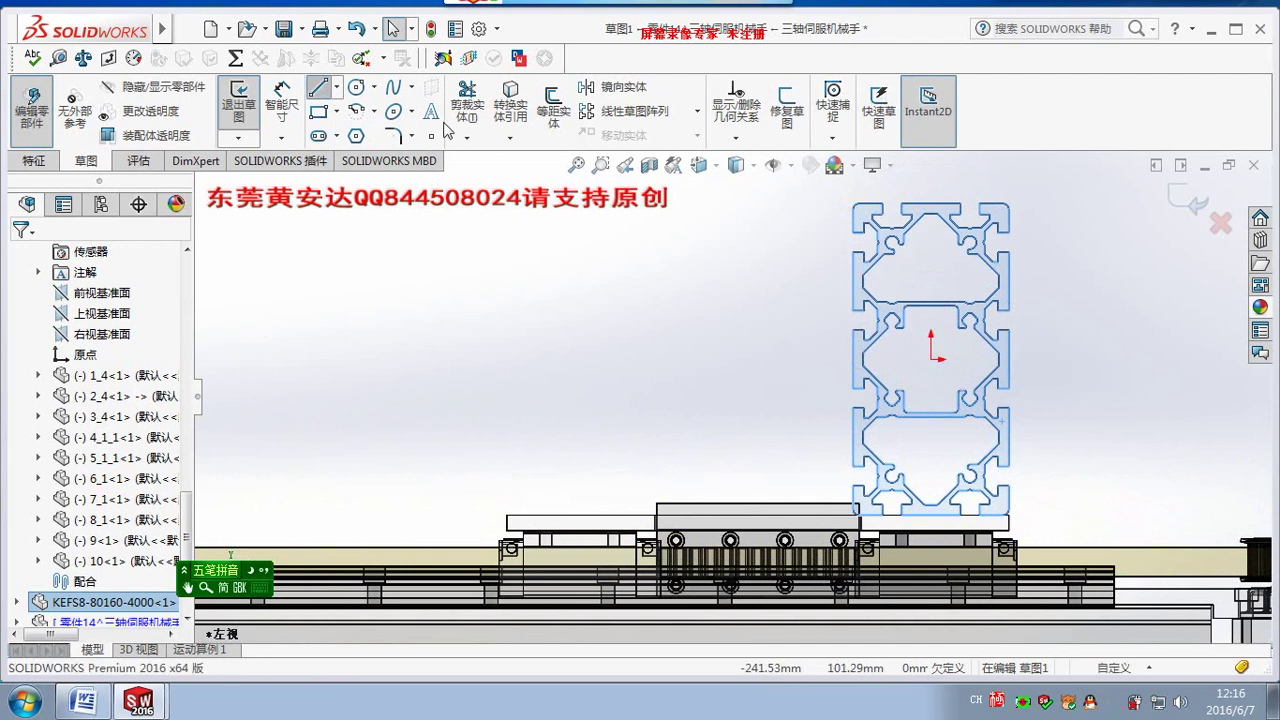
Draw the bracket's bottom edge, short vertical end and top edge along the carriage plate.
left_click(852, 209)
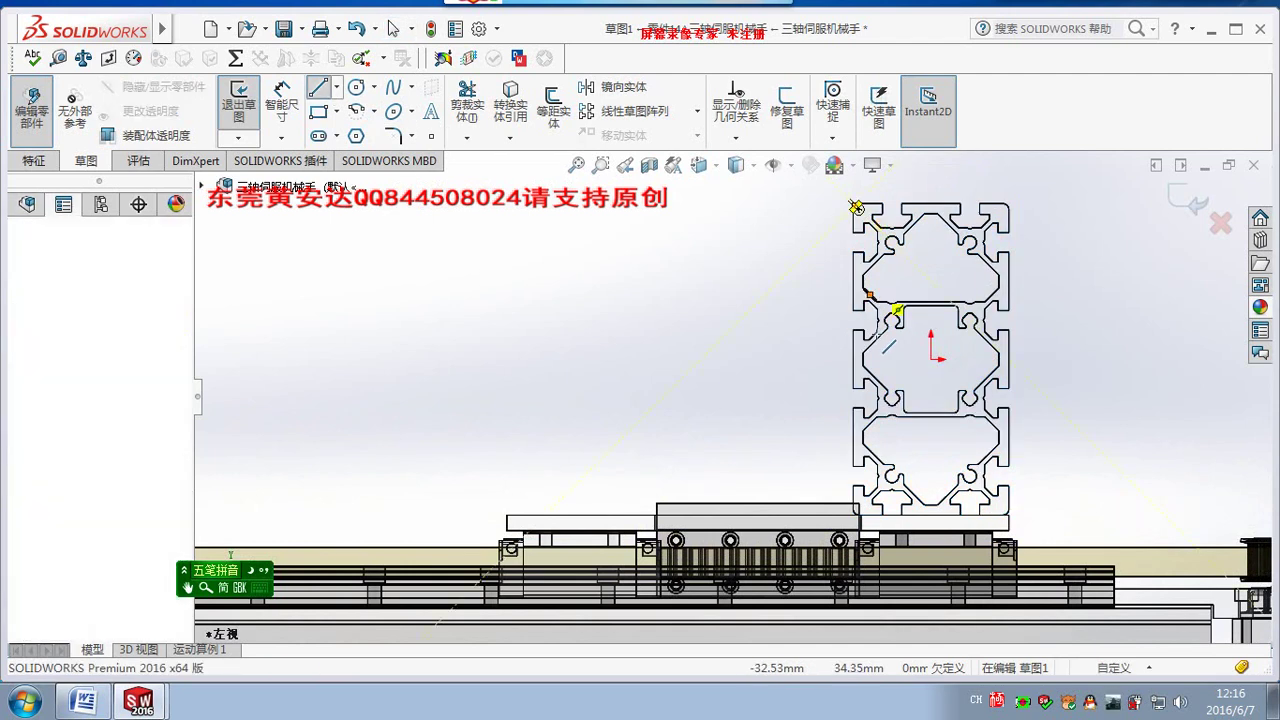
scroll(858, 507, "down", 1)
scroll(858, 507, "down", 1)
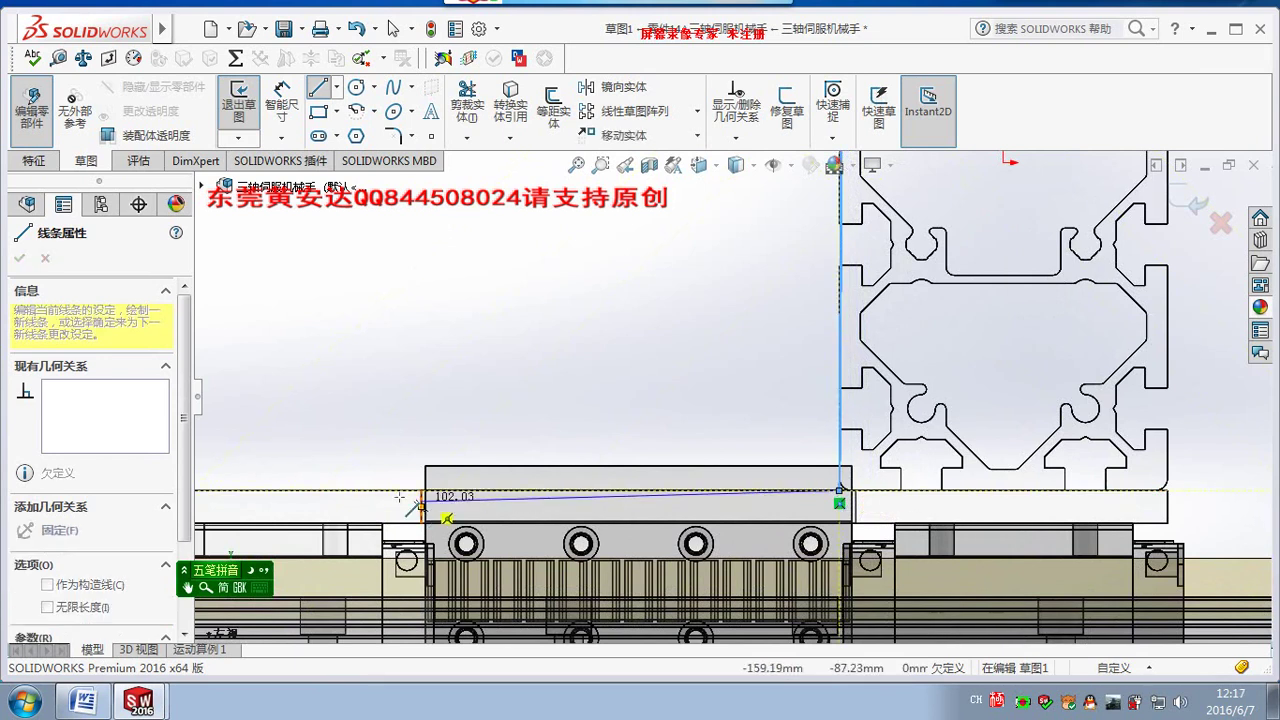
scroll(420, 492, "up", 1)
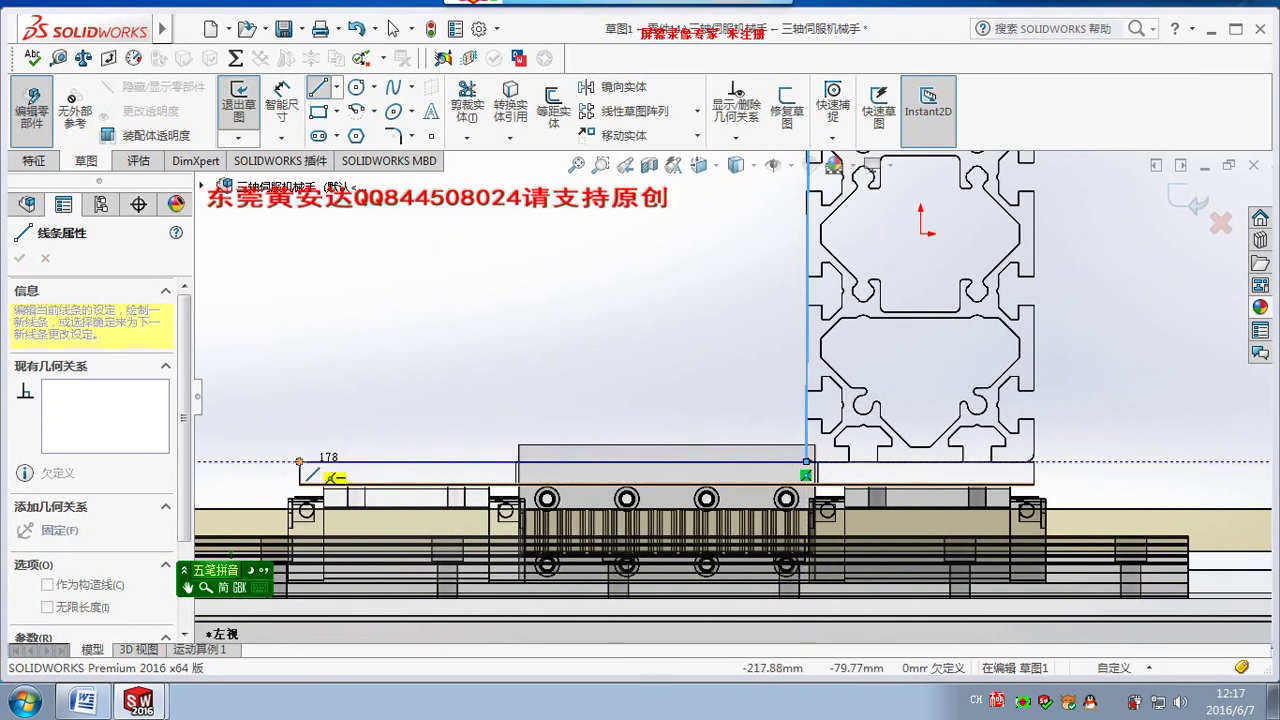
left_click(300, 462)
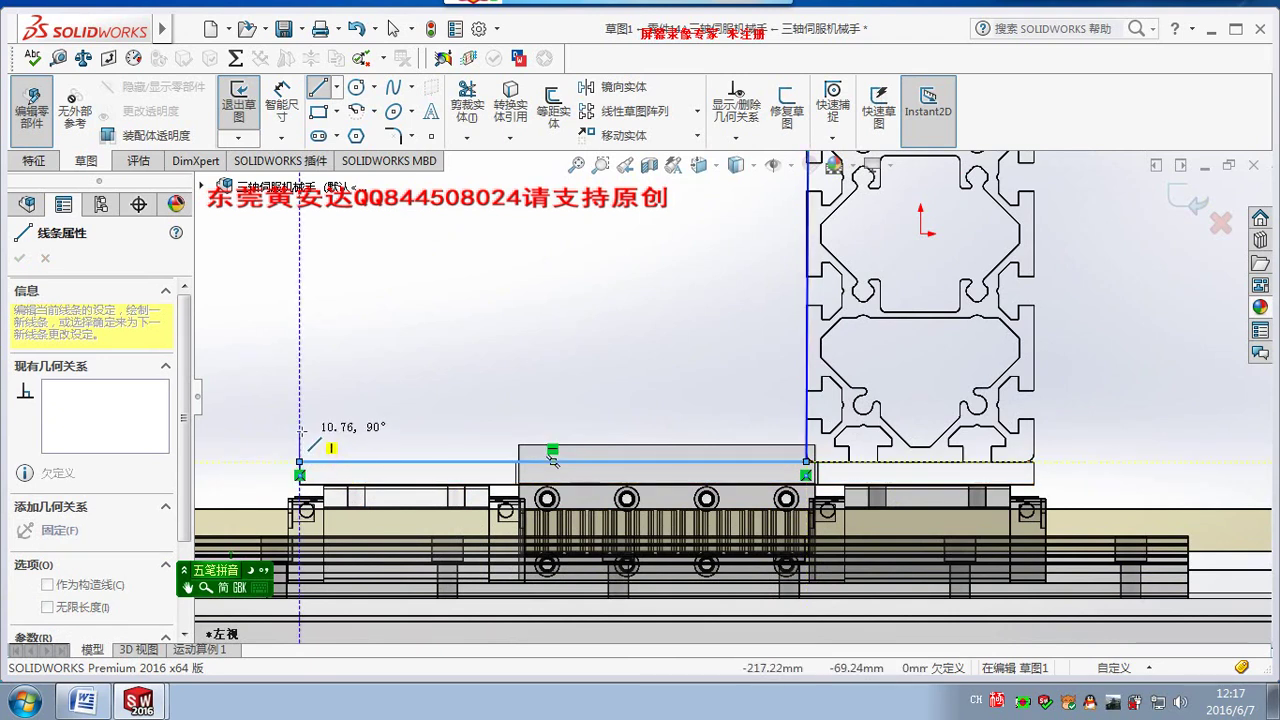
left_click(300, 430)
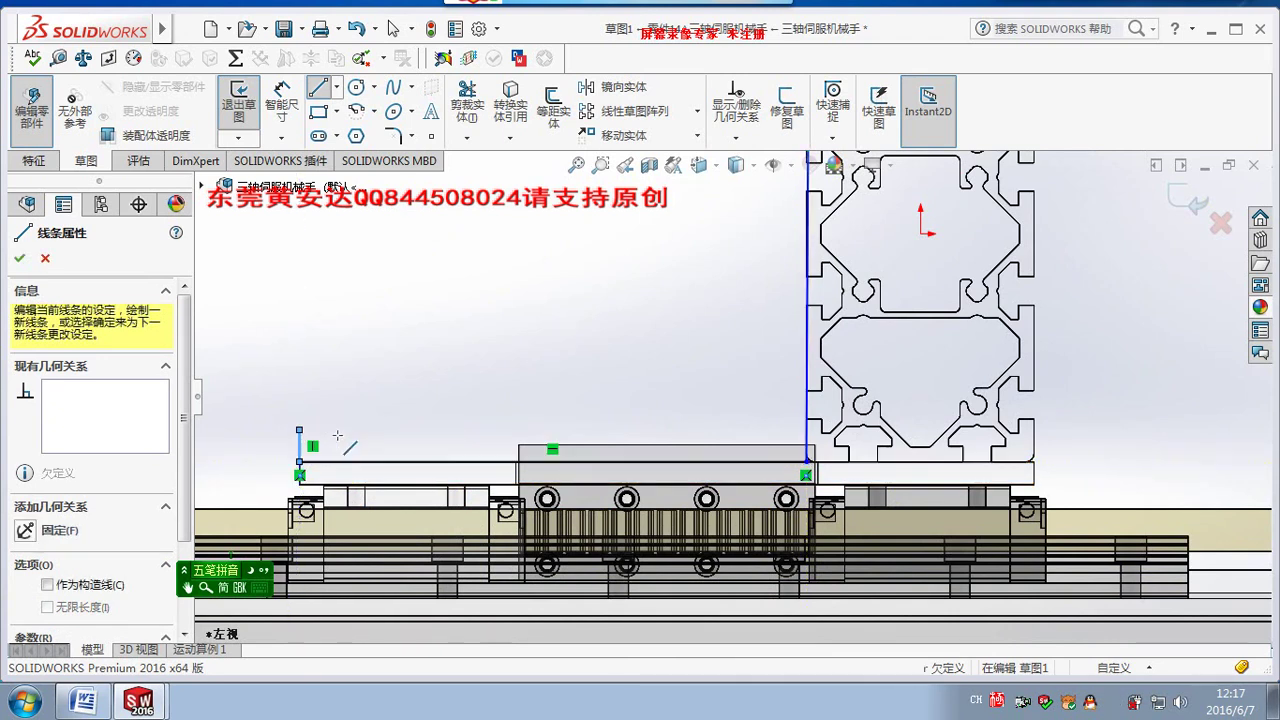
left_click(617, 430)
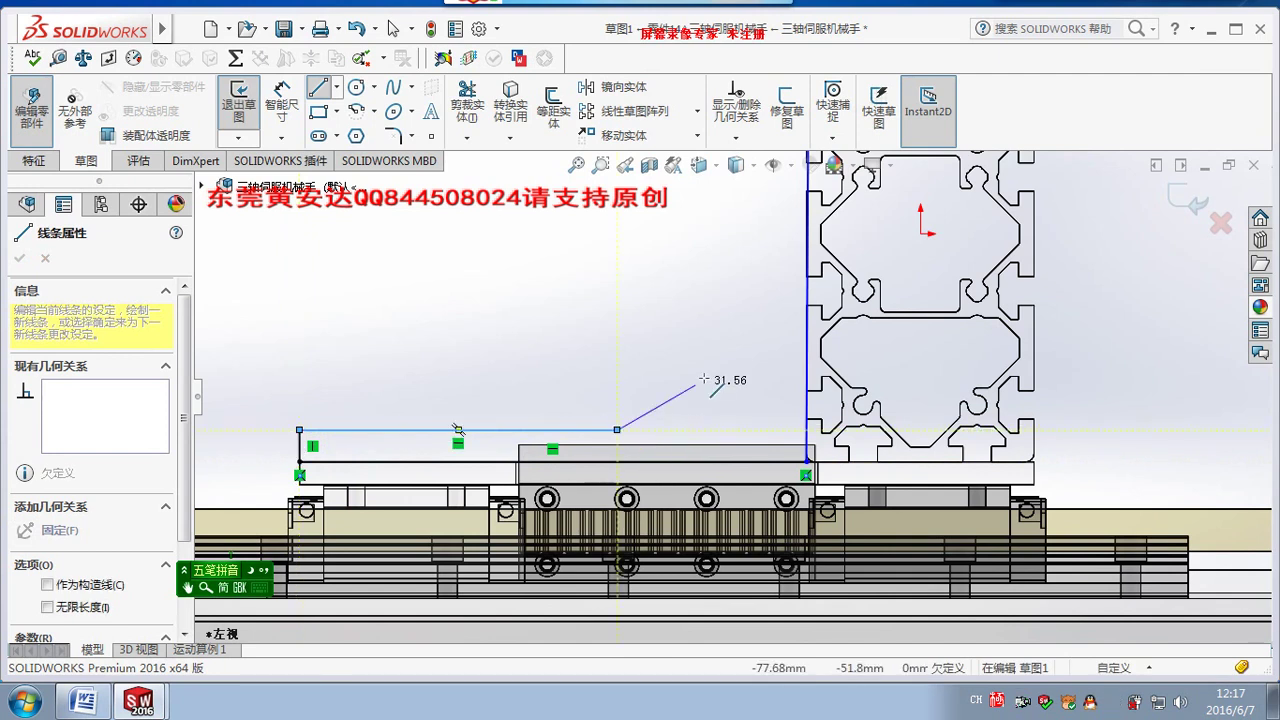
Continue the line chain slanted up, then vertically beside the profile to its top corner.
left_click(778, 357)
scroll(770, 340, "up", 2)
scroll(762, 300, "up", 2)
scroll(755, 260, "up", 1)
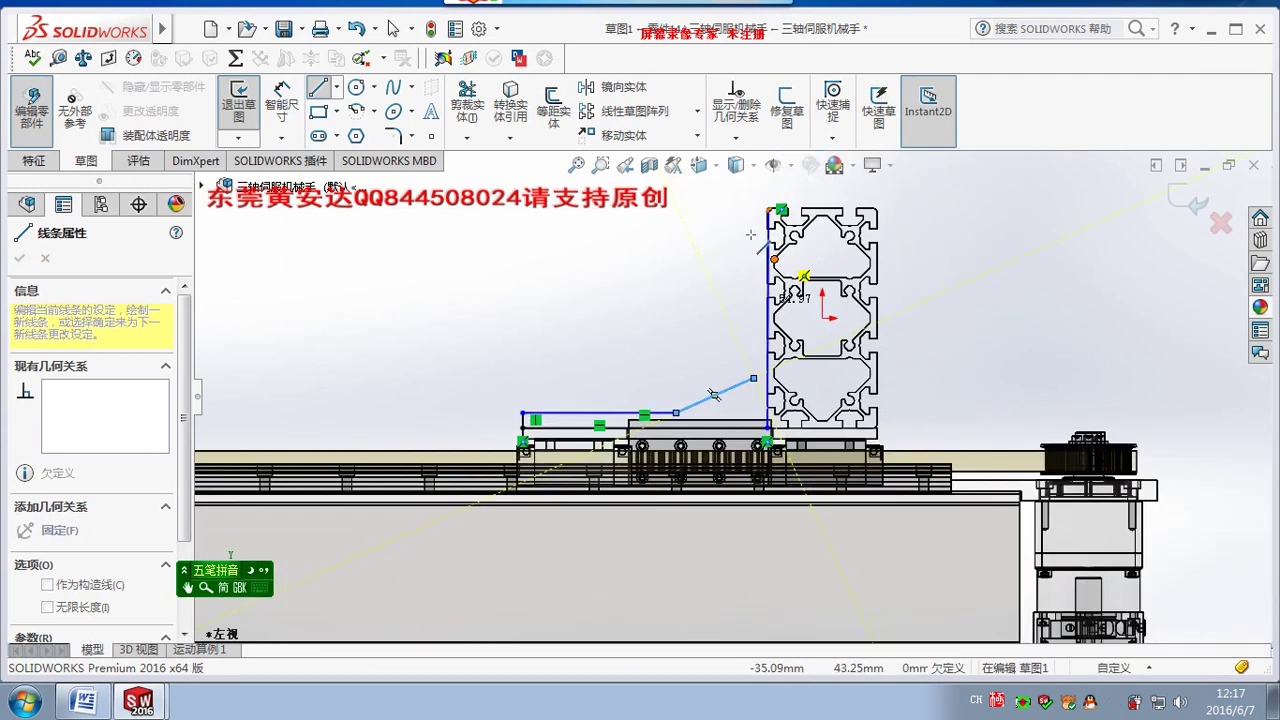
scroll(752, 234, "down", 1)
scroll(752, 234, "down", 1)
scroll(753, 234, "down", 1)
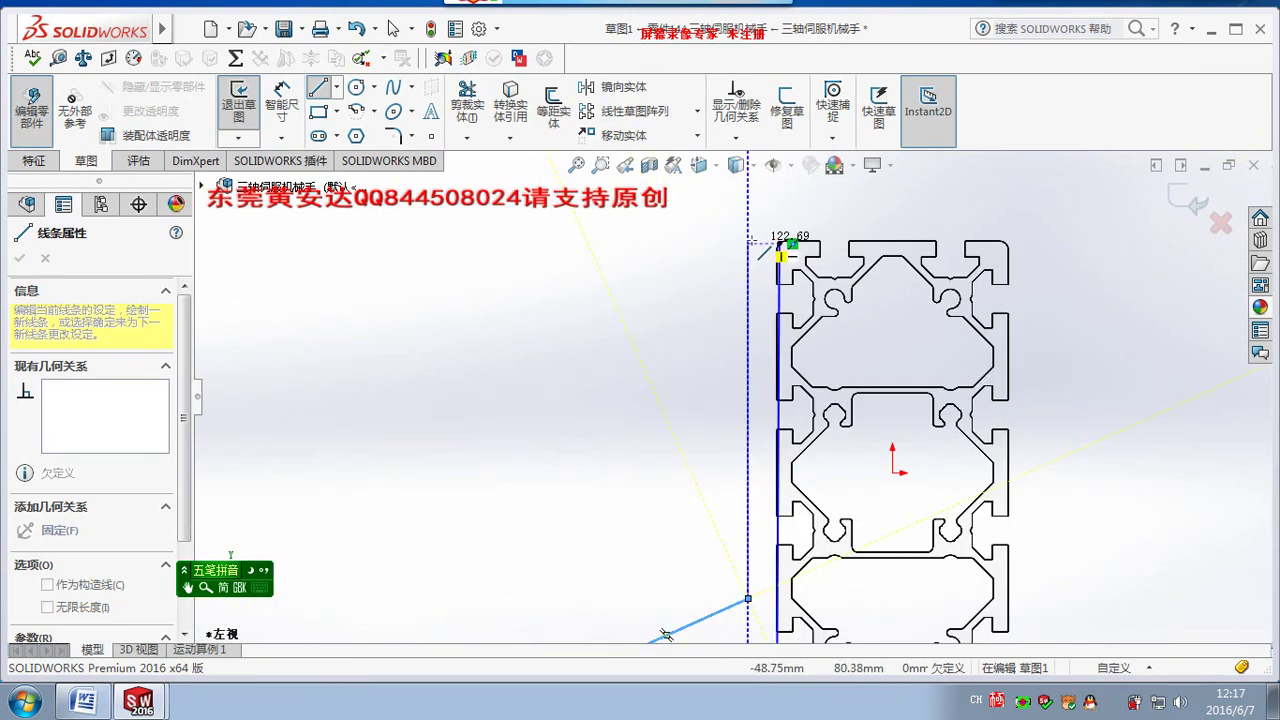
left_click(748, 243)
left_click(778, 243)
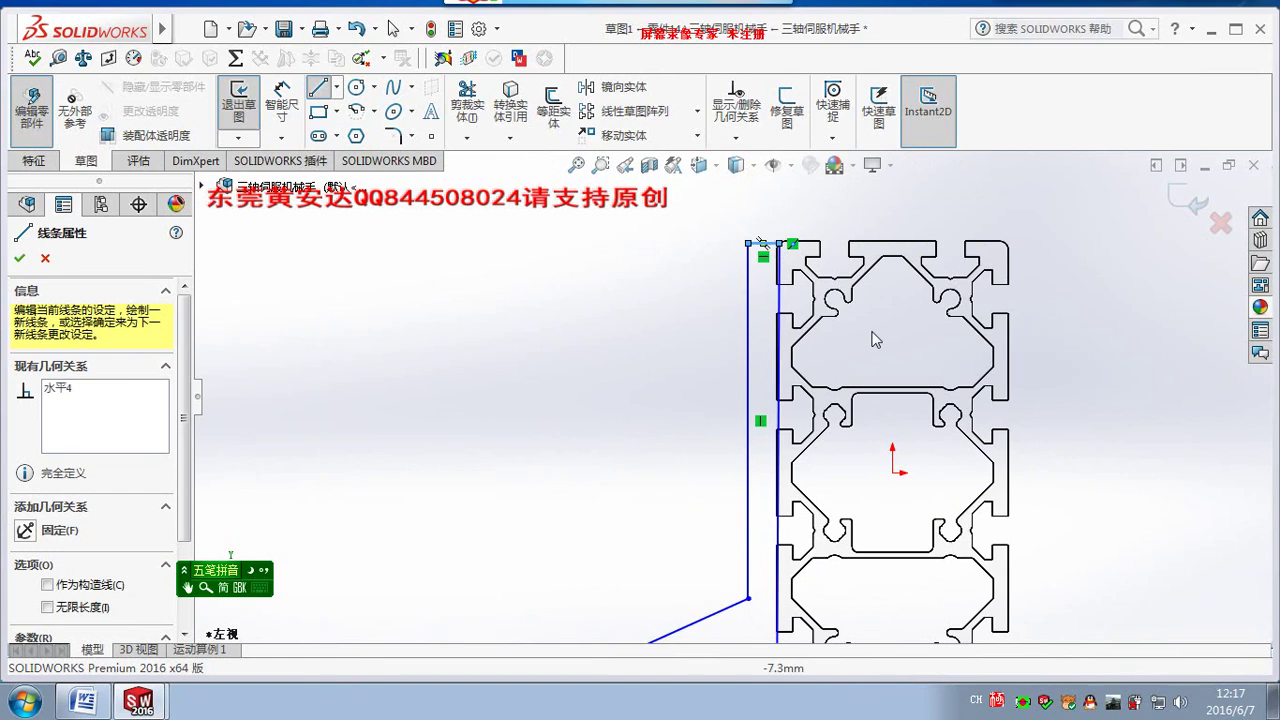
key("Escape")
key("Escape")
scroll(771, 447, "up", 2)
scroll(771, 447, "up", 2)
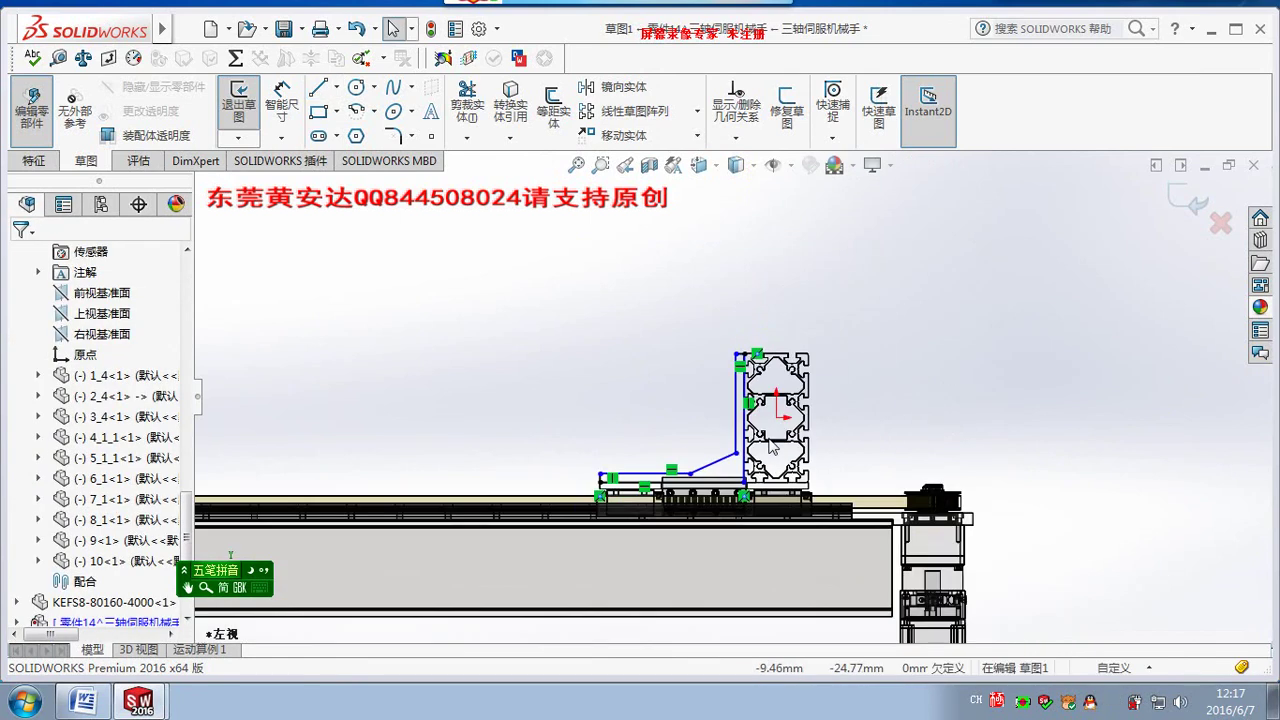
scroll(771, 447, "down", 3)
scroll(771, 447, "down", 2)
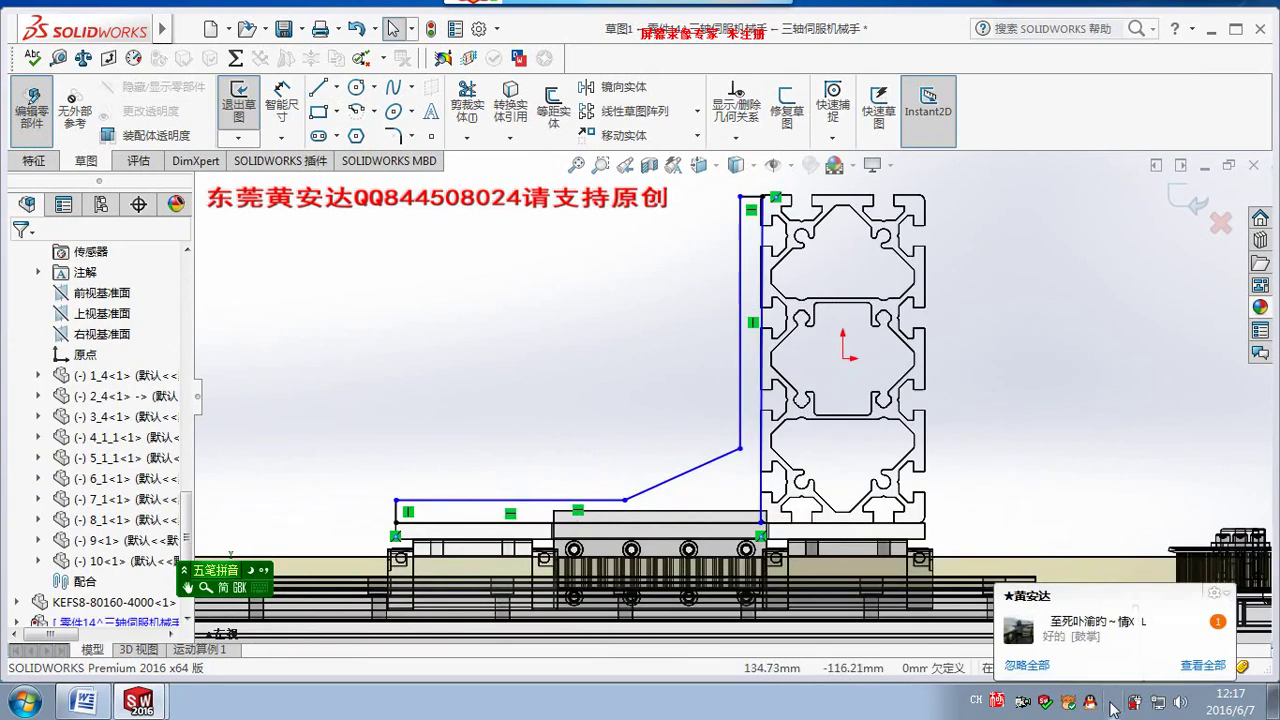
Dimension the bracket's short vertical edge to 10 mm.
left_click(282, 100)
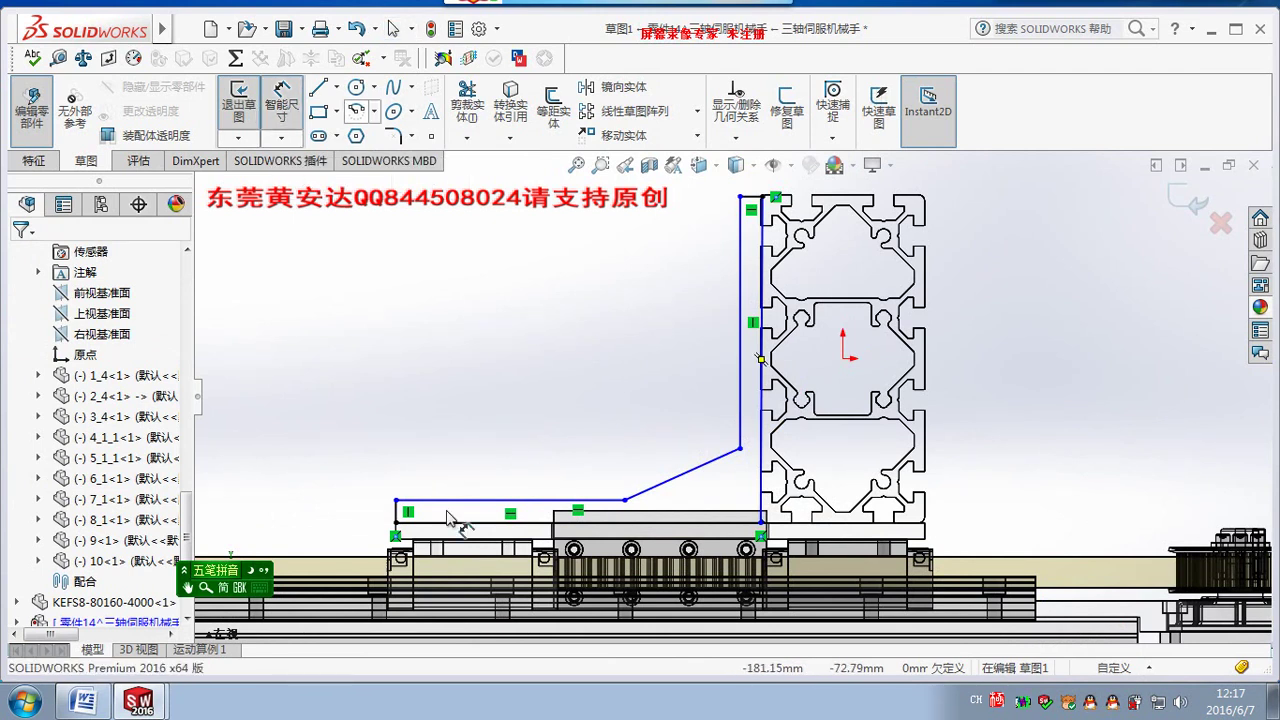
left_click(390, 519)
left_click(360, 521)
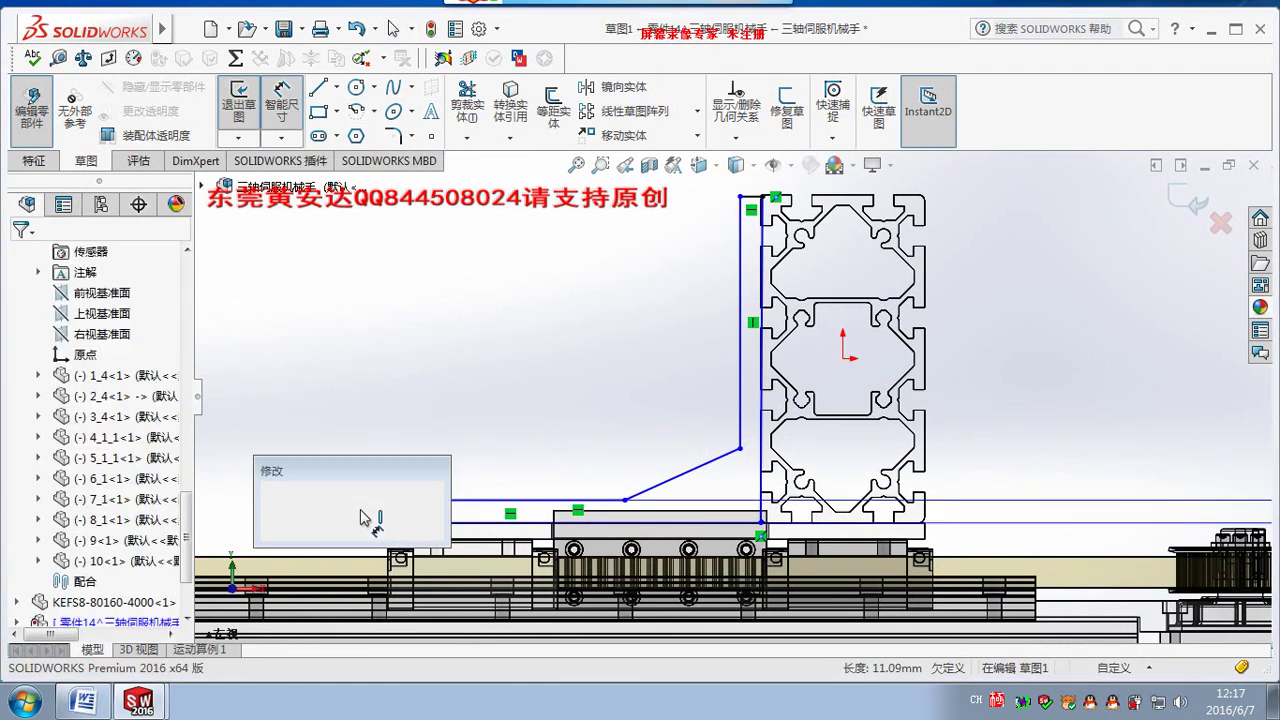
type("10")
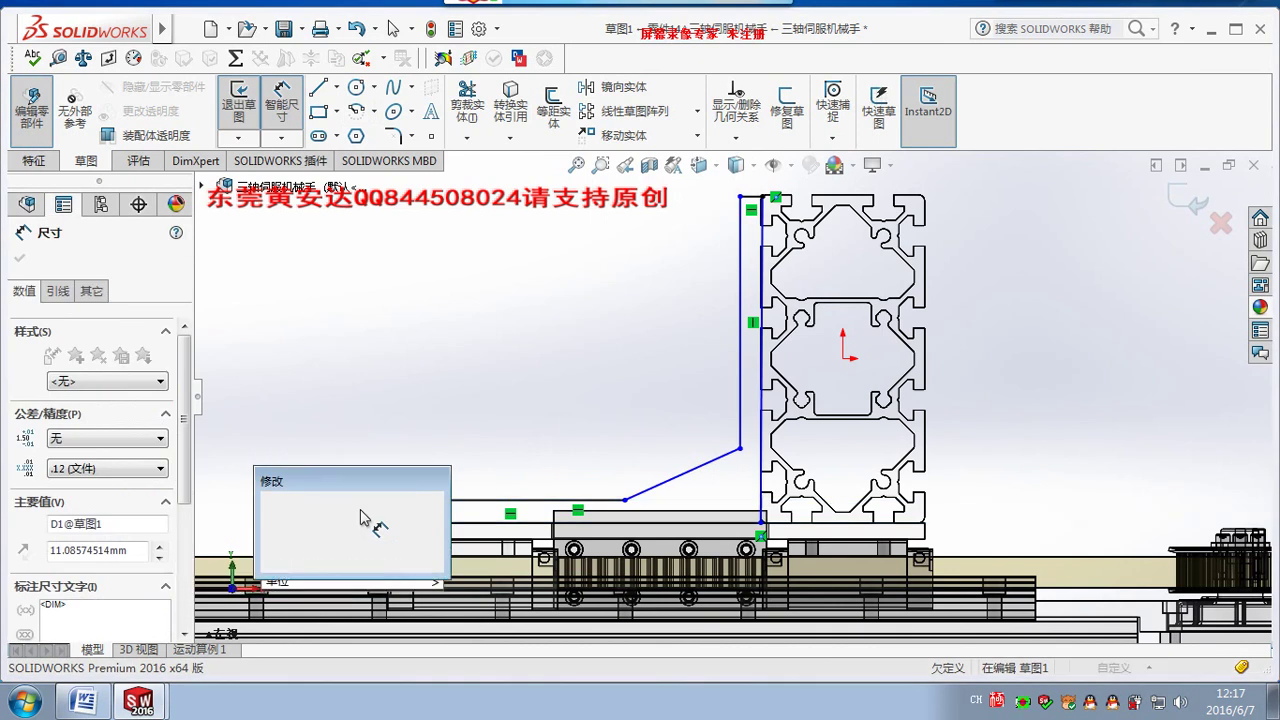
key("Return")
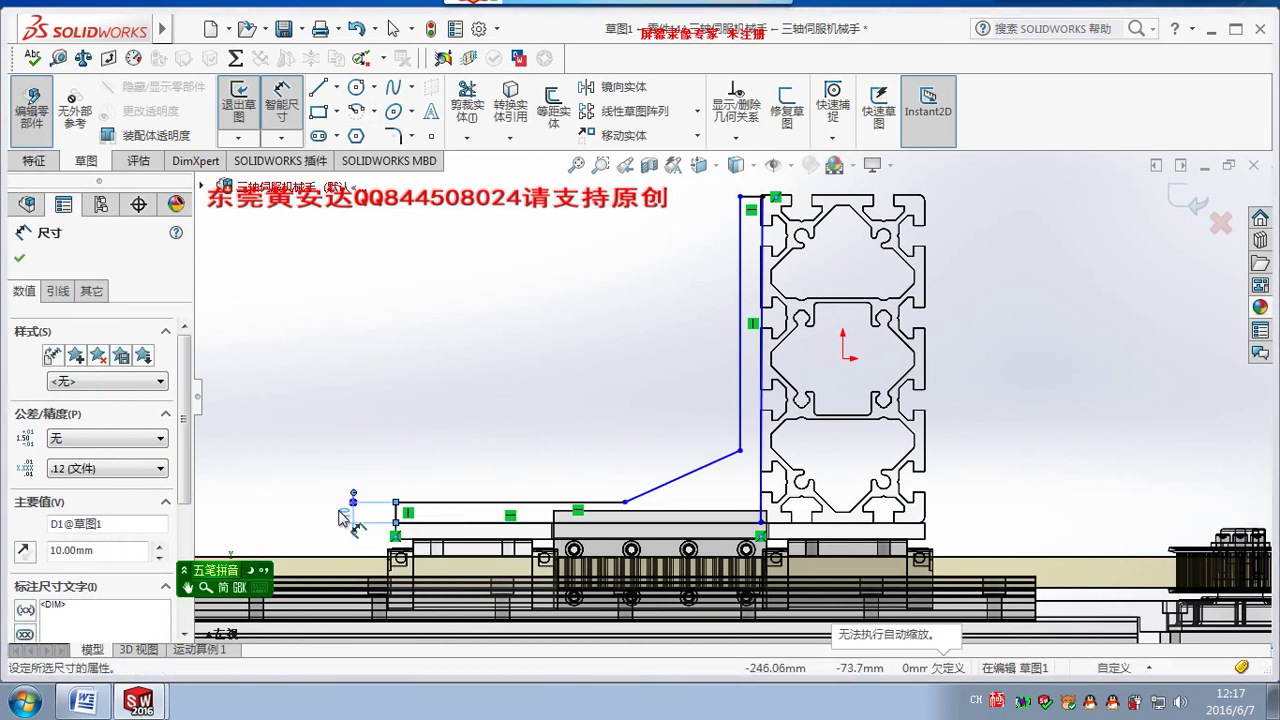
key("Escape")
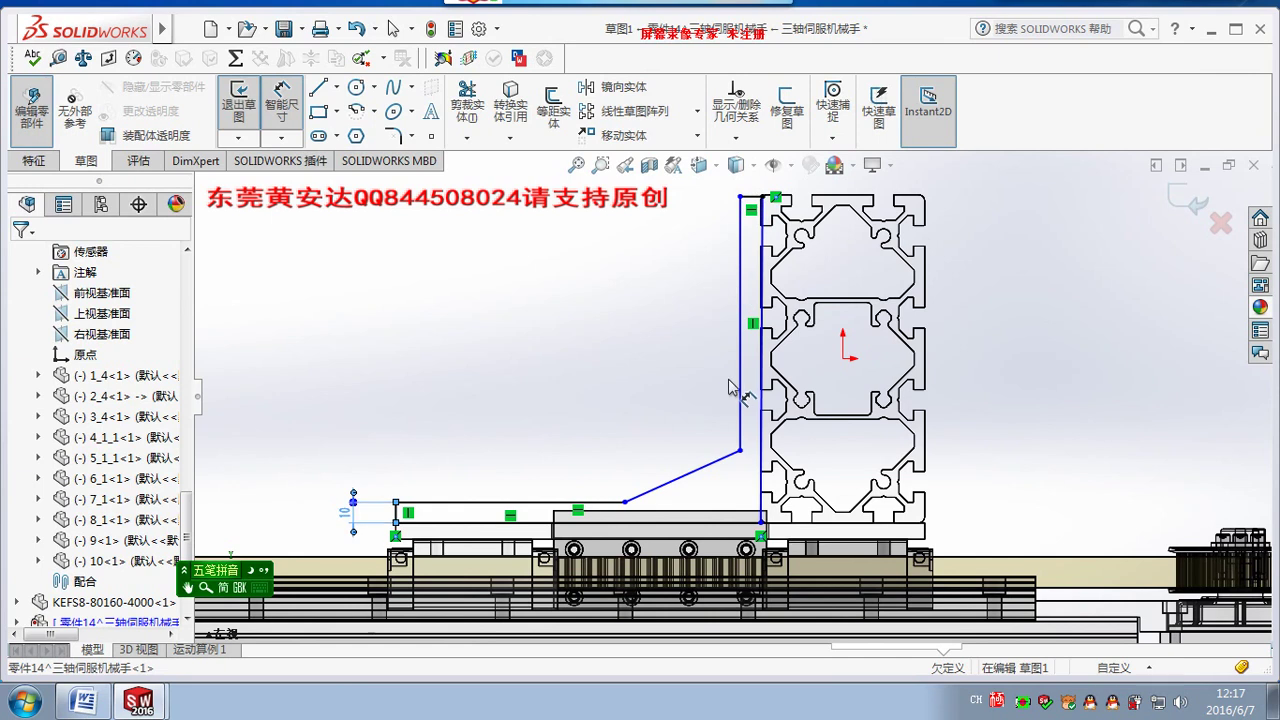
Dimension the bracket's short top edge to 15 mm.
scroll(760, 230, "down", 3)
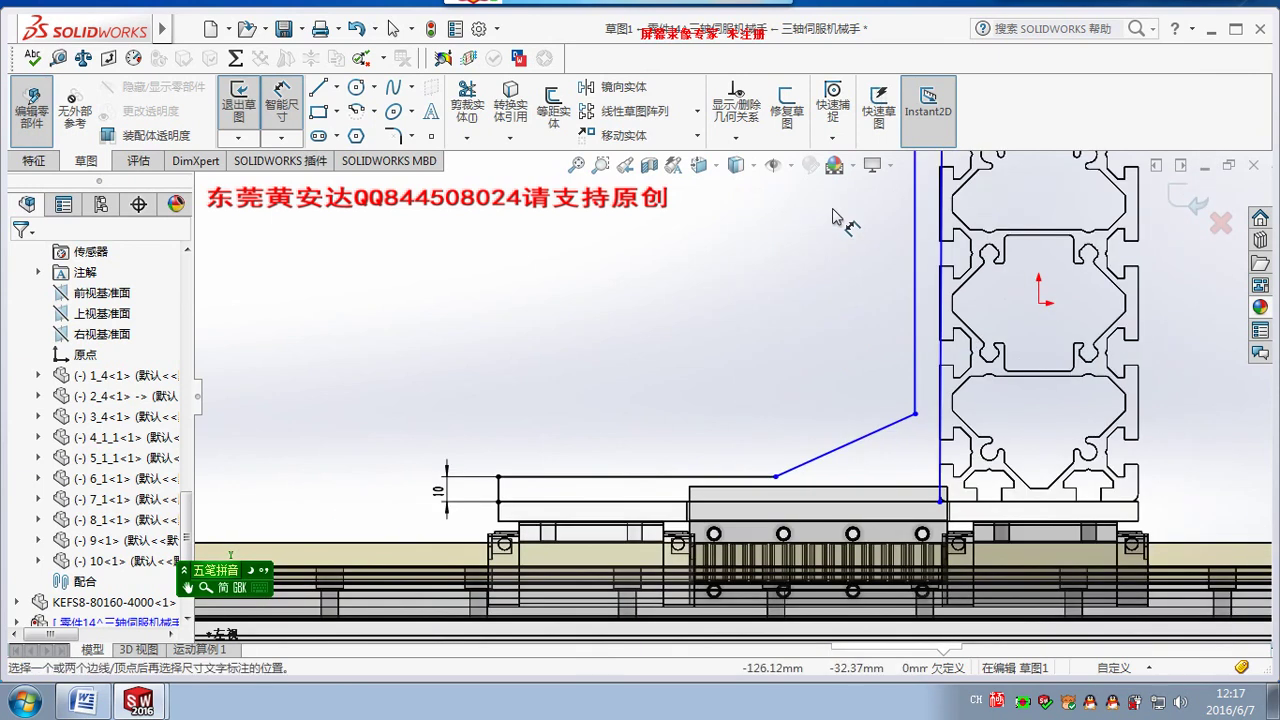
scroll(857, 294, "up", 1)
scroll(766, 424, "up", 1)
scroll(700, 475, "up", 2)
scroll(856, 270, "down", 2)
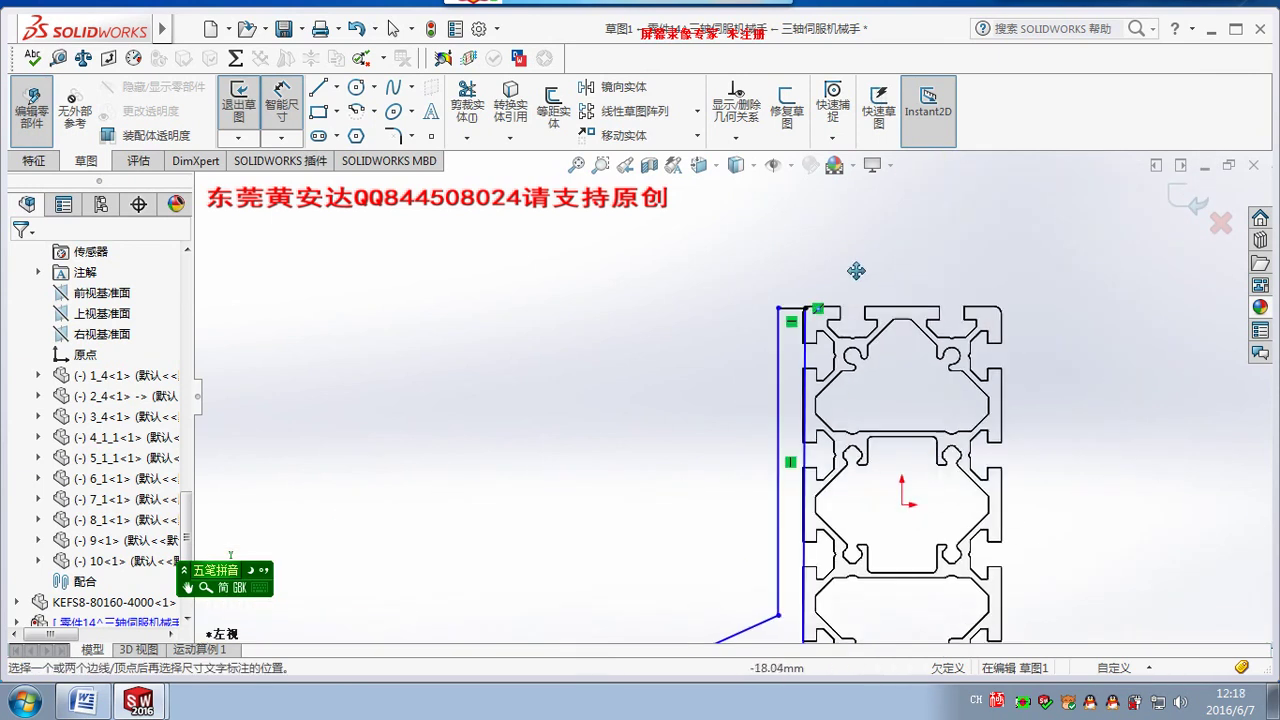
left_click(790, 310)
left_click(800, 275)
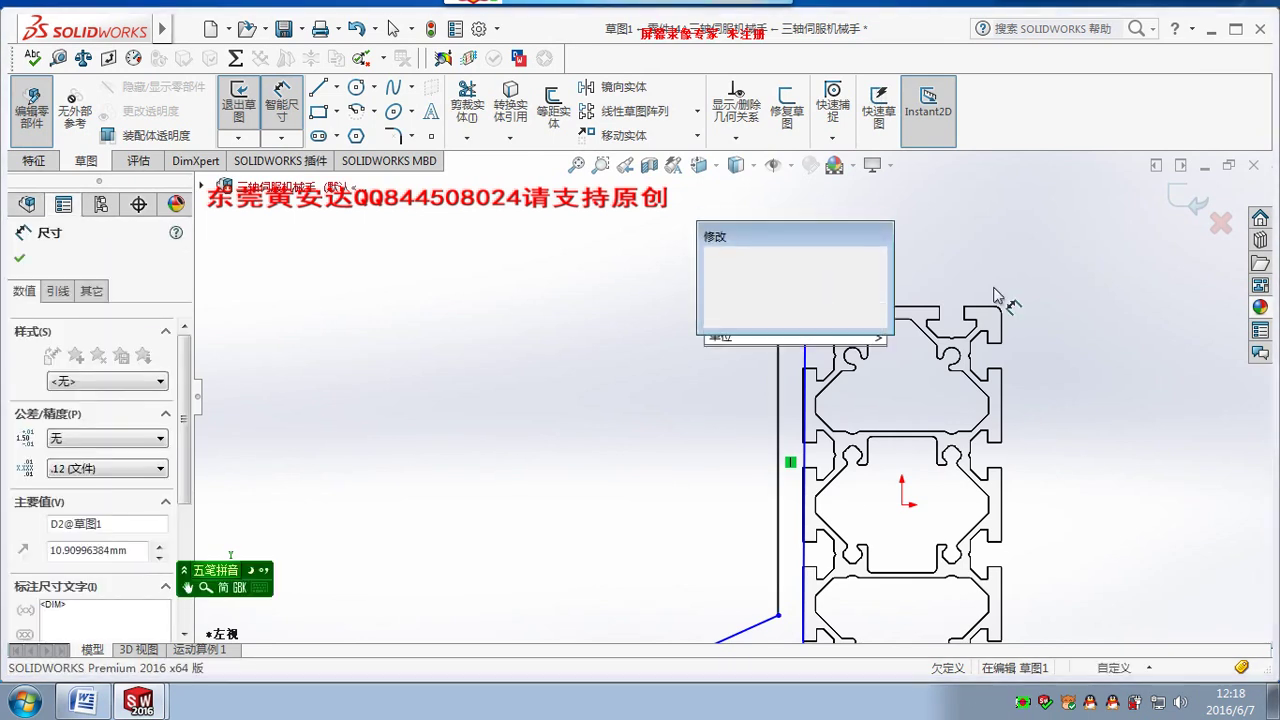
key("Return")
key("Escape")
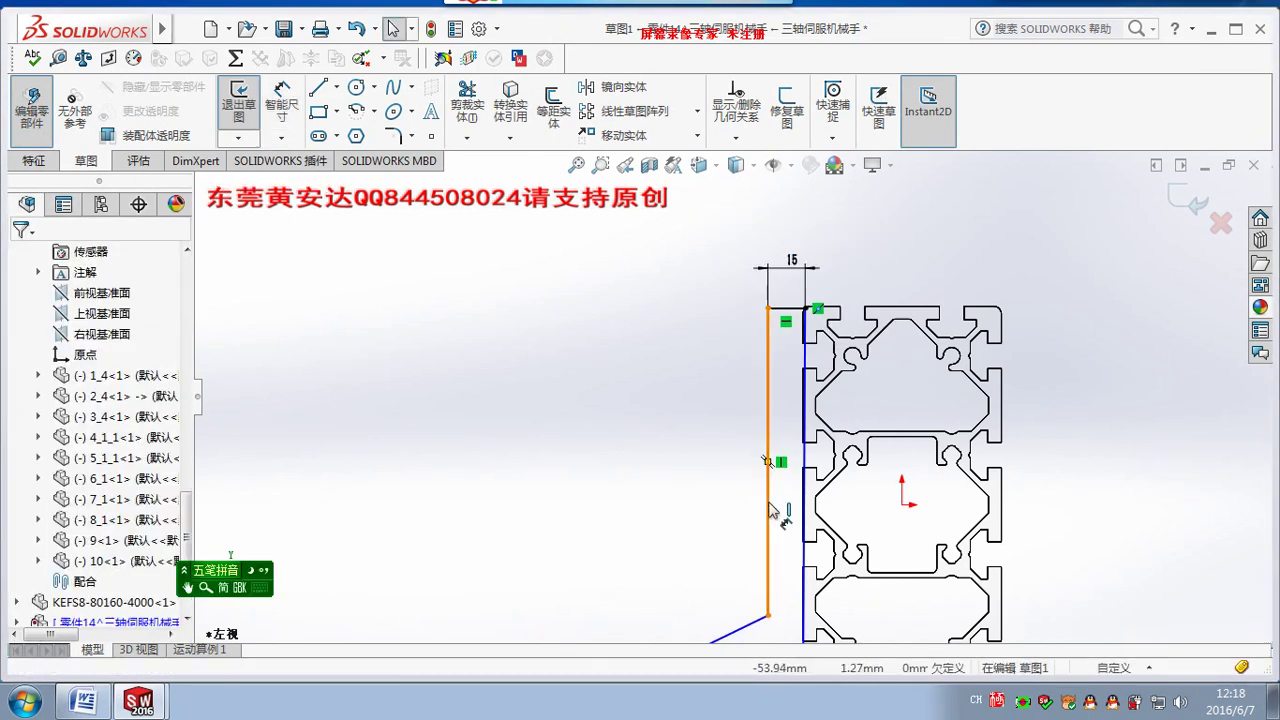
left_click(767, 461)
Make the bracket's two upright edges parallel.
left_click(806, 548, "ctrl")
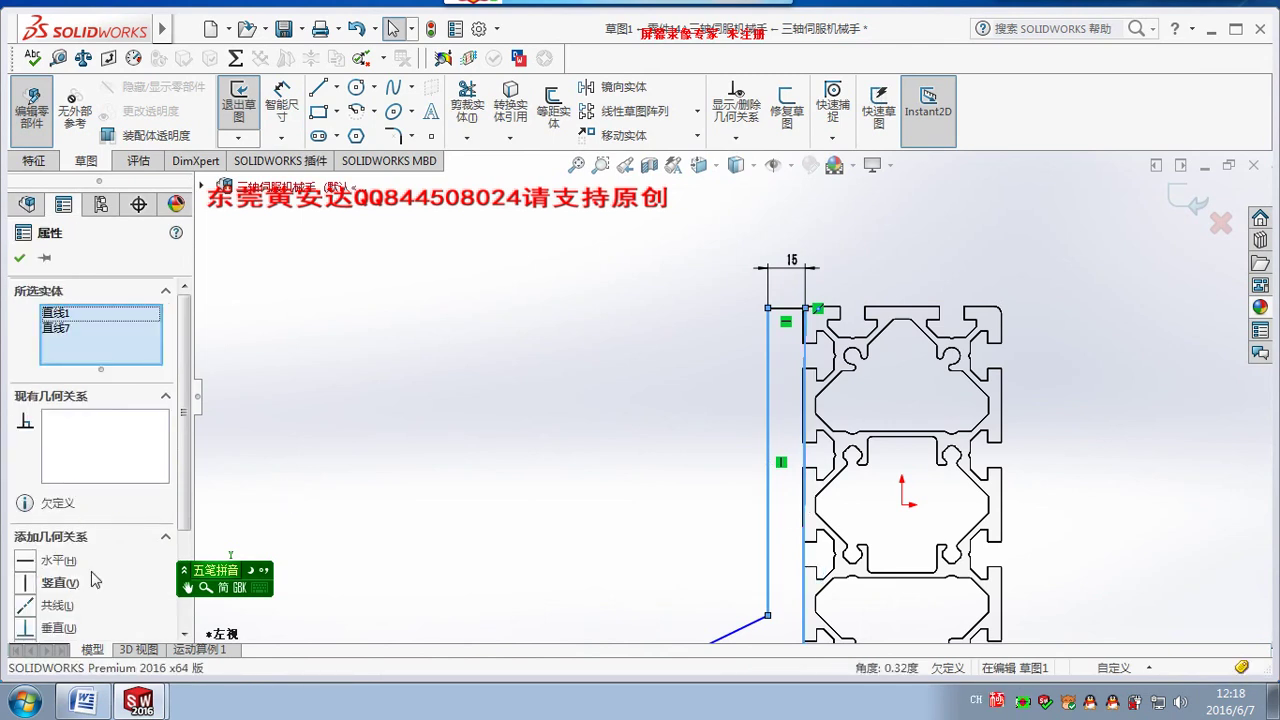
scroll(177, 518, "down", 3)
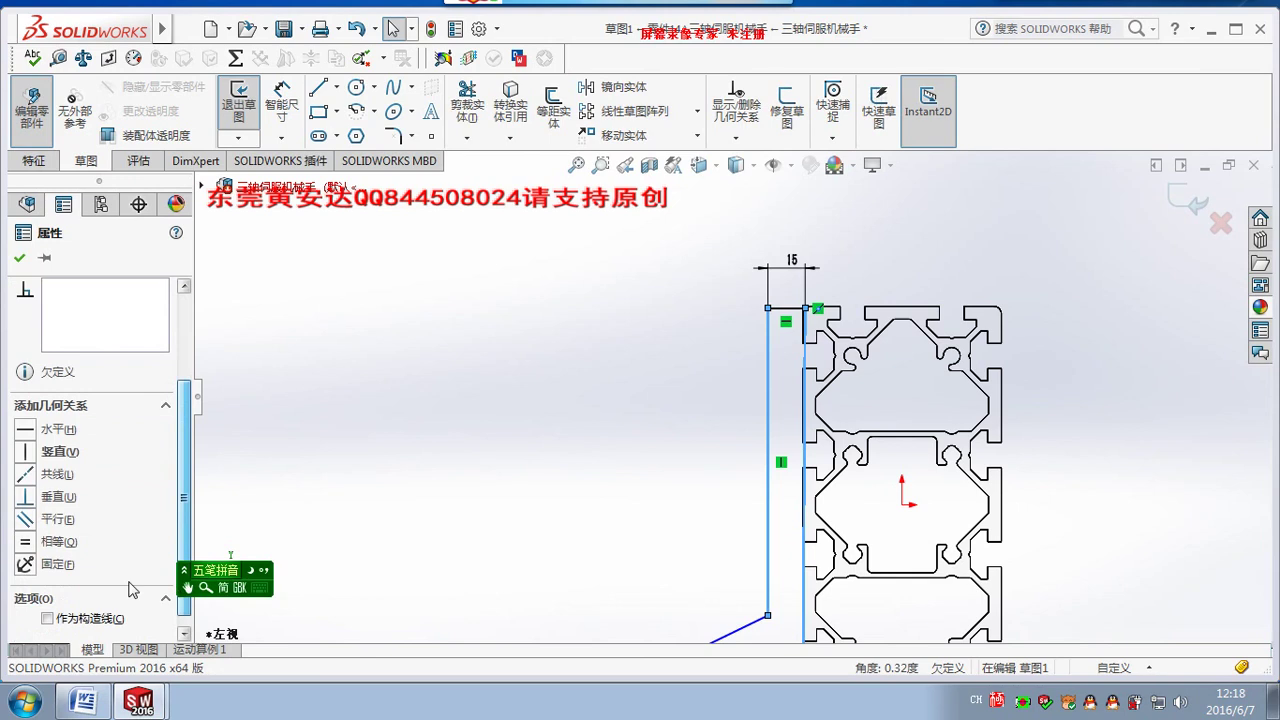
left_click(30, 519)
left_click(447, 415)
Make the long upright line collinear with the profile's left edge, then remove the conflict and undo.
scroll(752, 437, "down", 2)
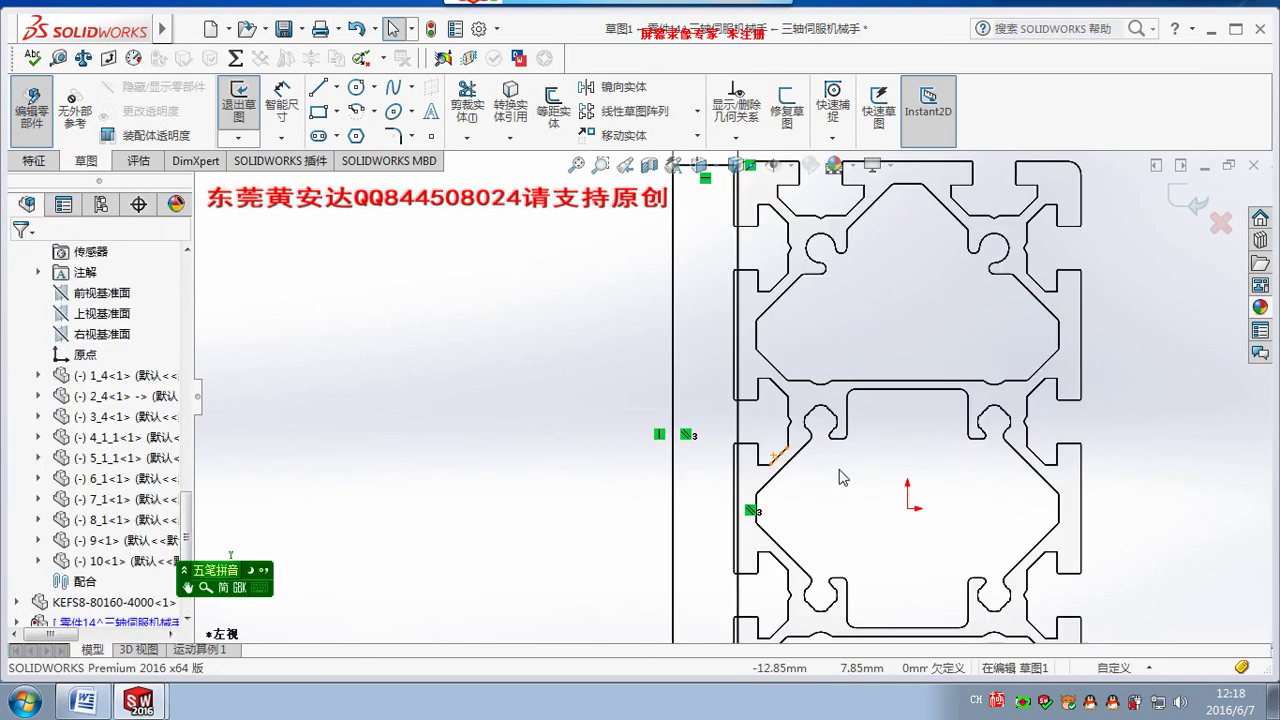
scroll(752, 437, "down", 2)
left_click(723, 430)
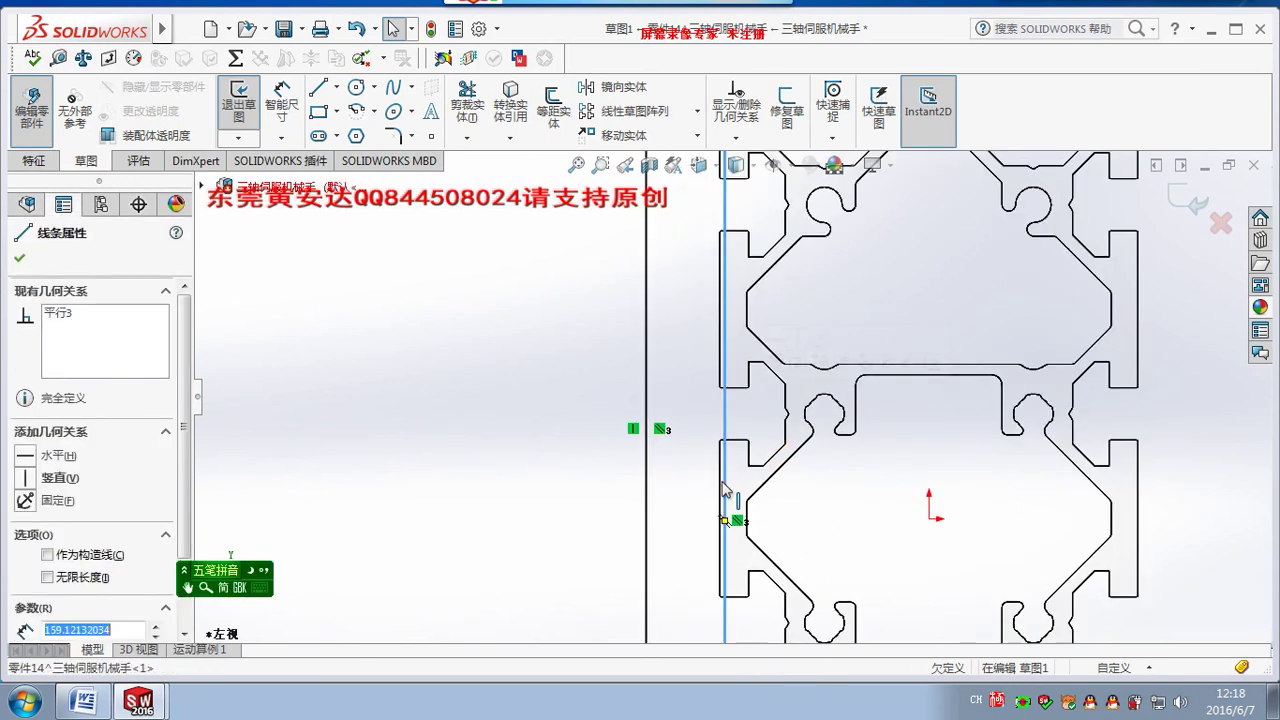
left_click(719, 492, "ctrl")
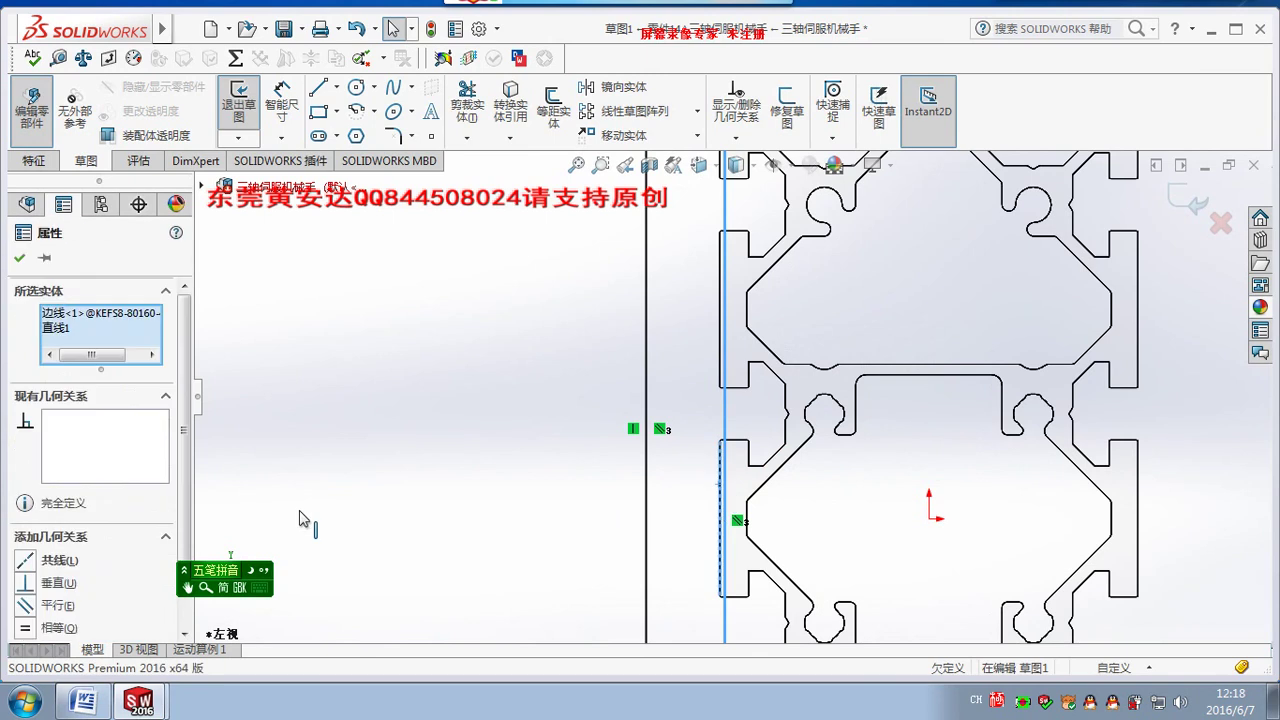
left_click(30, 560)
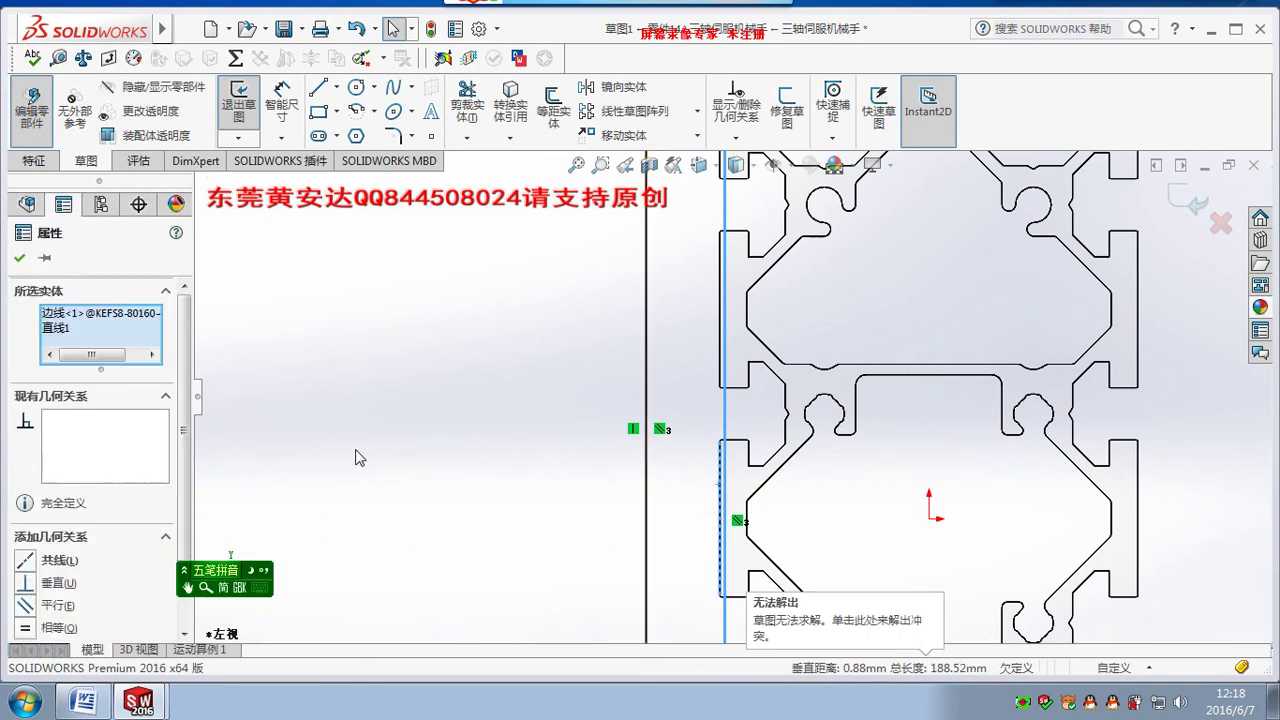
key("Delete")
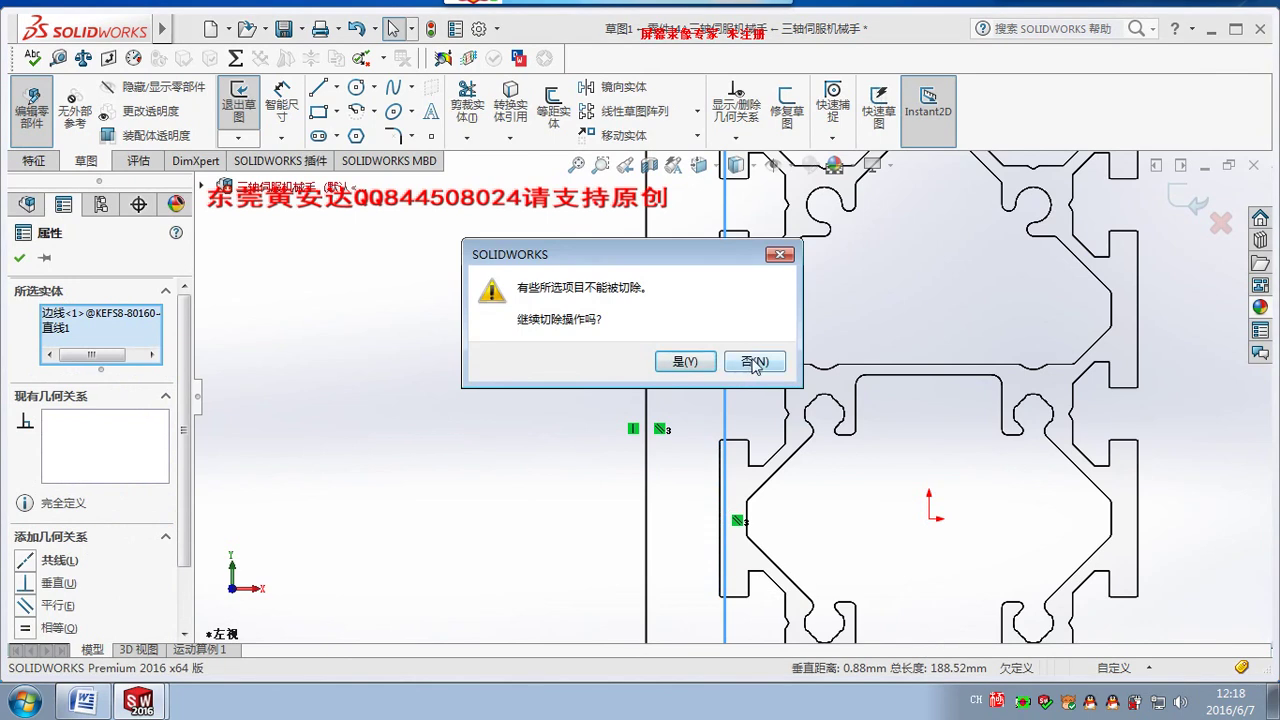
left_click(754, 362)
left_click(519, 424)
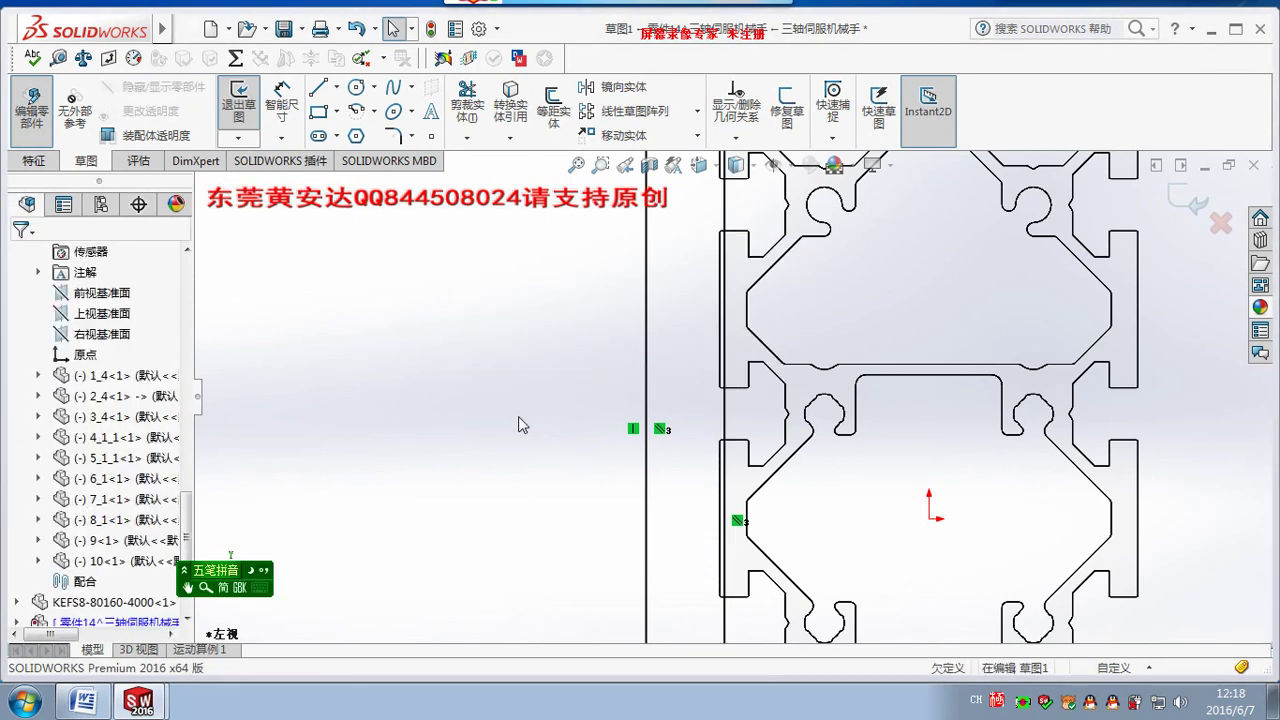
key("ctrl+a")
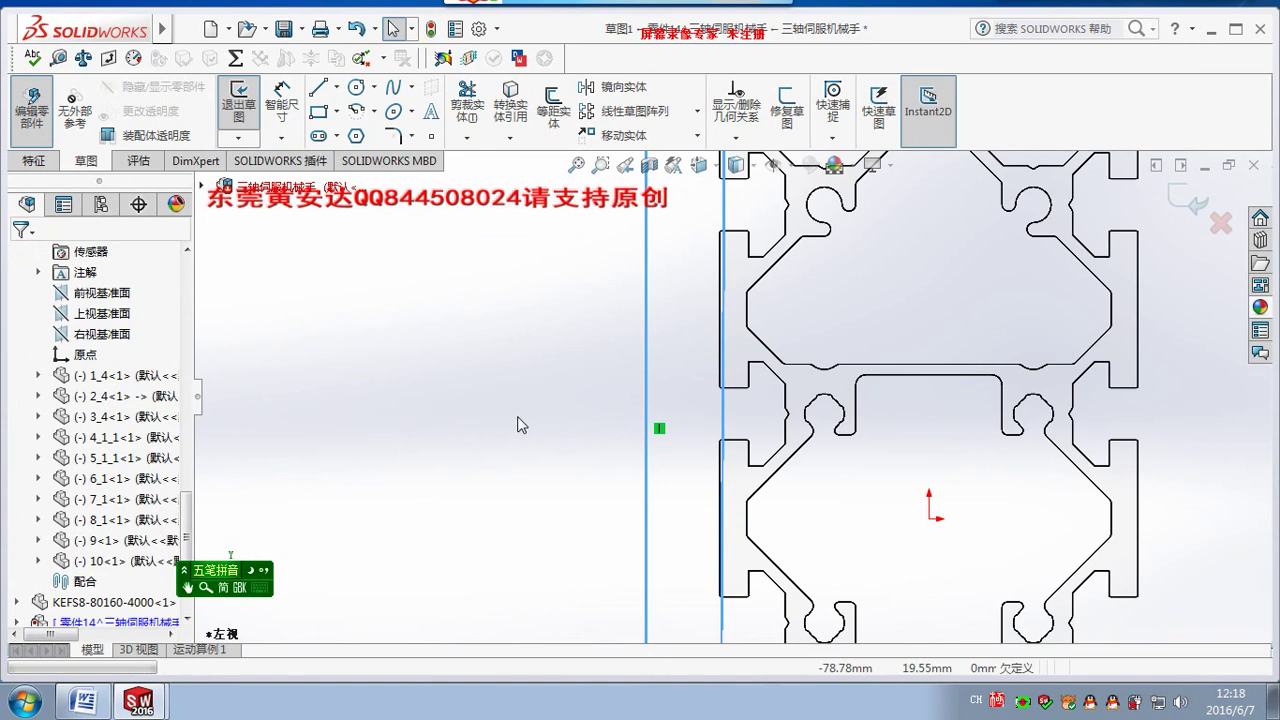
key("ctrl+z")
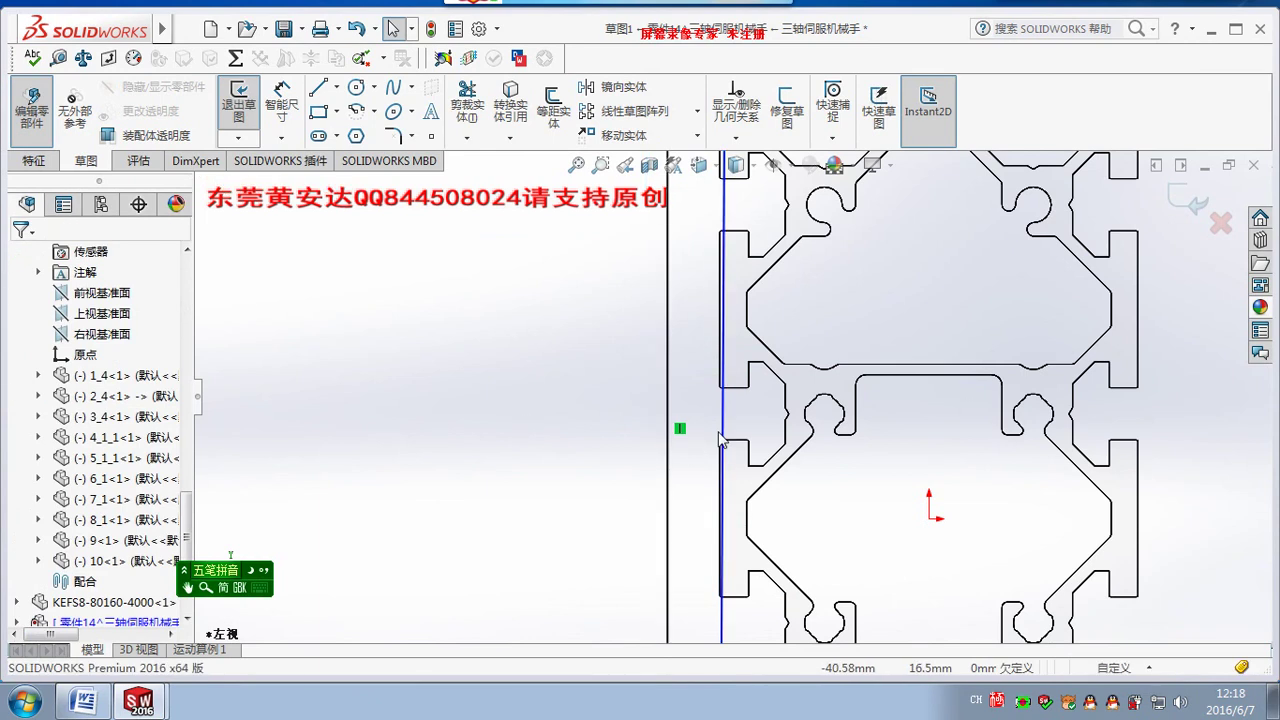
Tilt the upright line off the profile and try Collinear and Perpendicular relations with its edge.
left_click(724, 437)
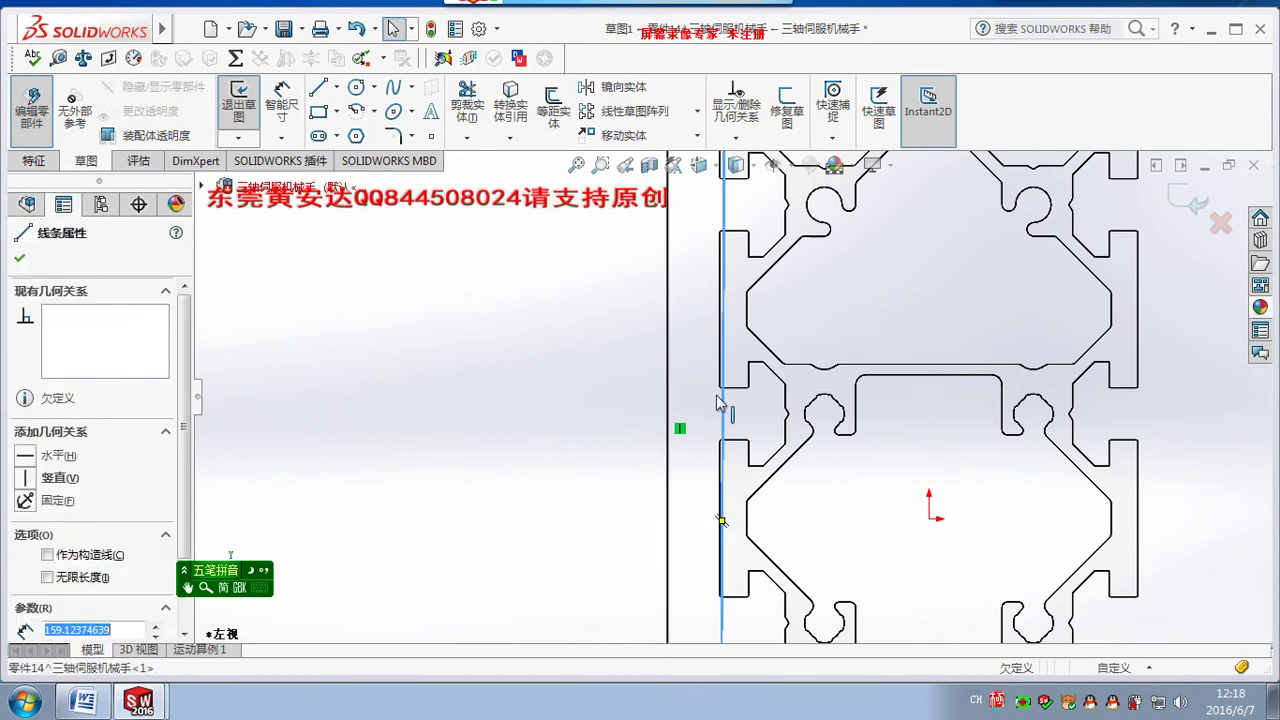
scroll(720, 385, "up", 2)
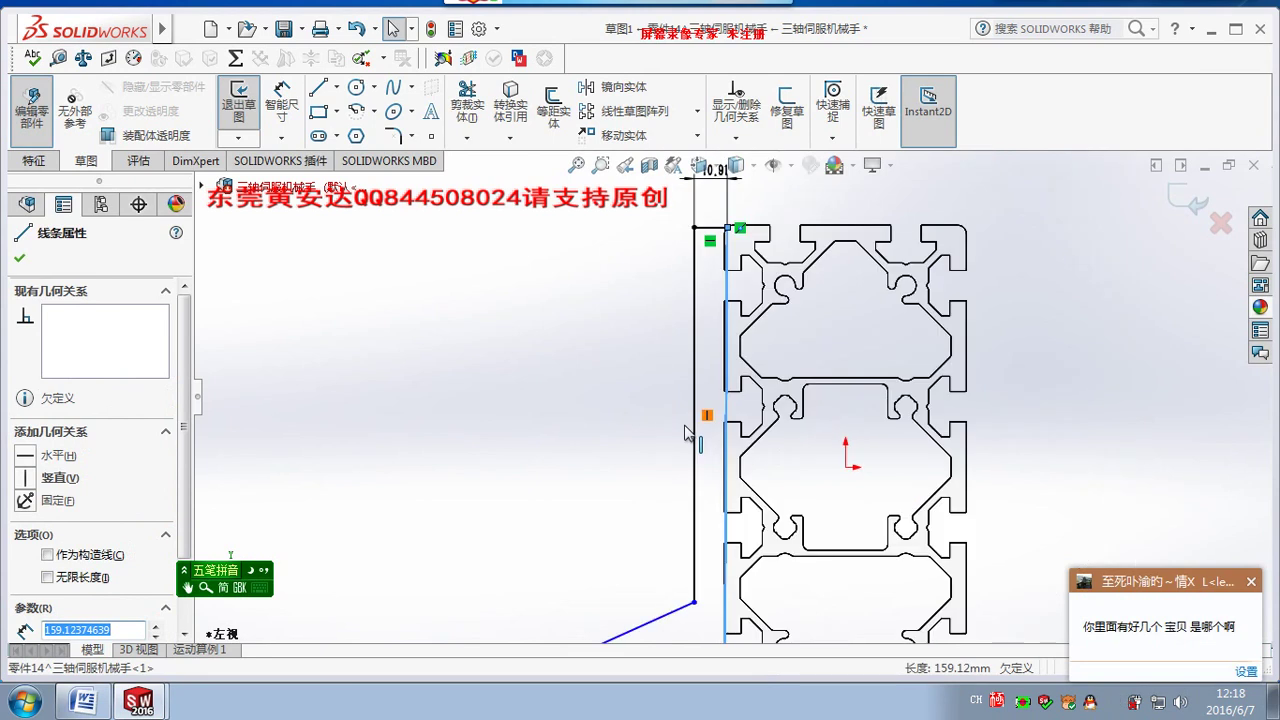
scroll(725, 370, "up", 2)
scroll(742, 331, "up", 1)
key("Escape")
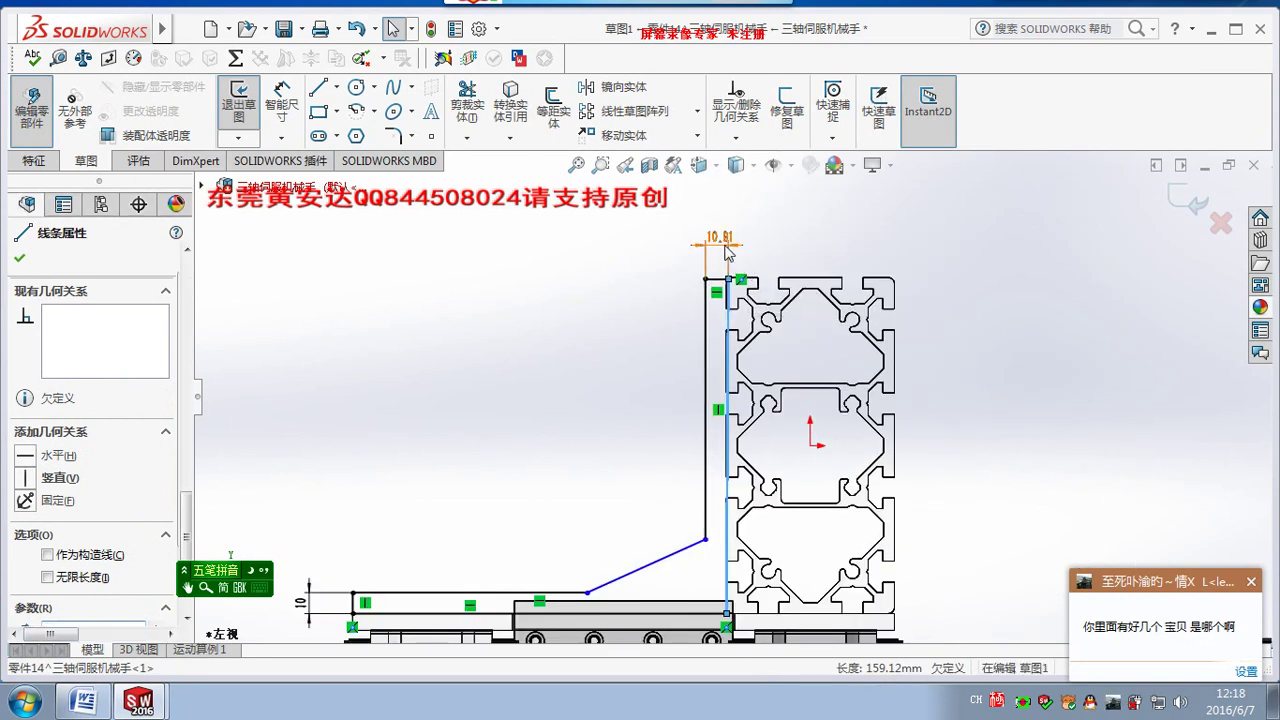
scroll(740, 290, "down", 2)
scroll(720, 340, "down", 2)
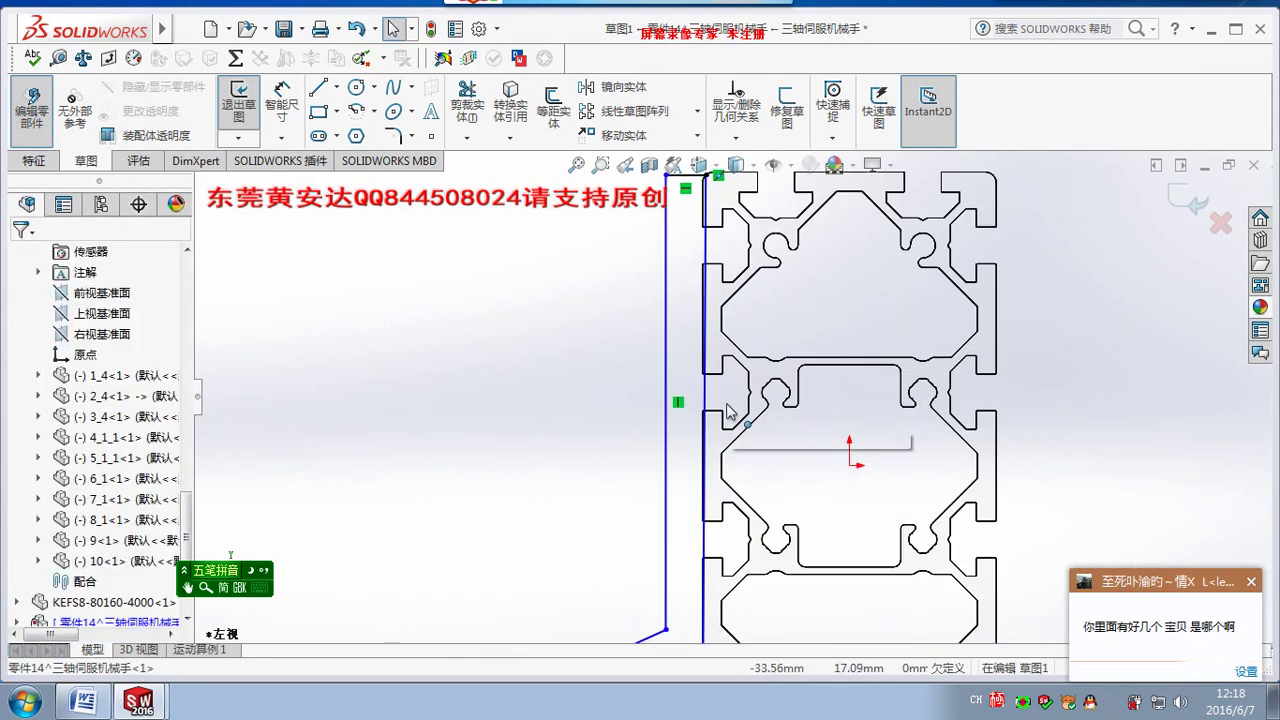
scroll(700, 400, "down", 2)
left_click_drag(700, 400, 680, 393)
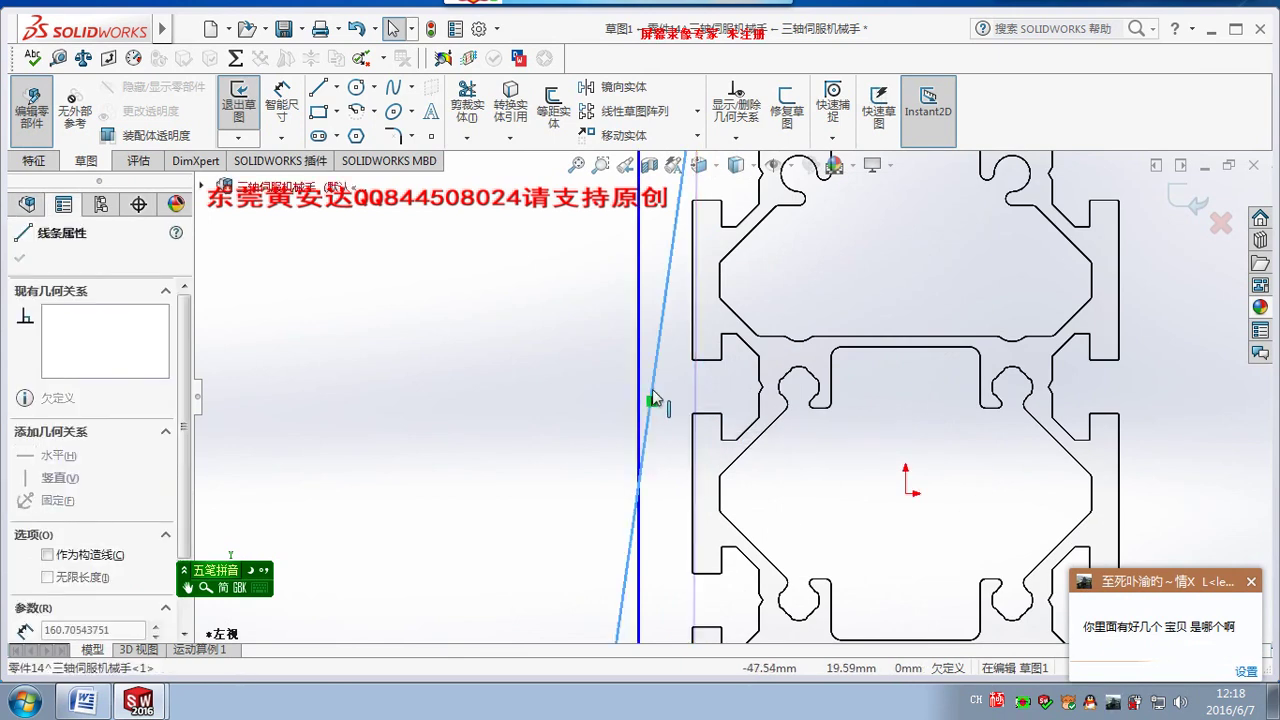
left_click(692, 345, "ctrl")
left_click(118, 558)
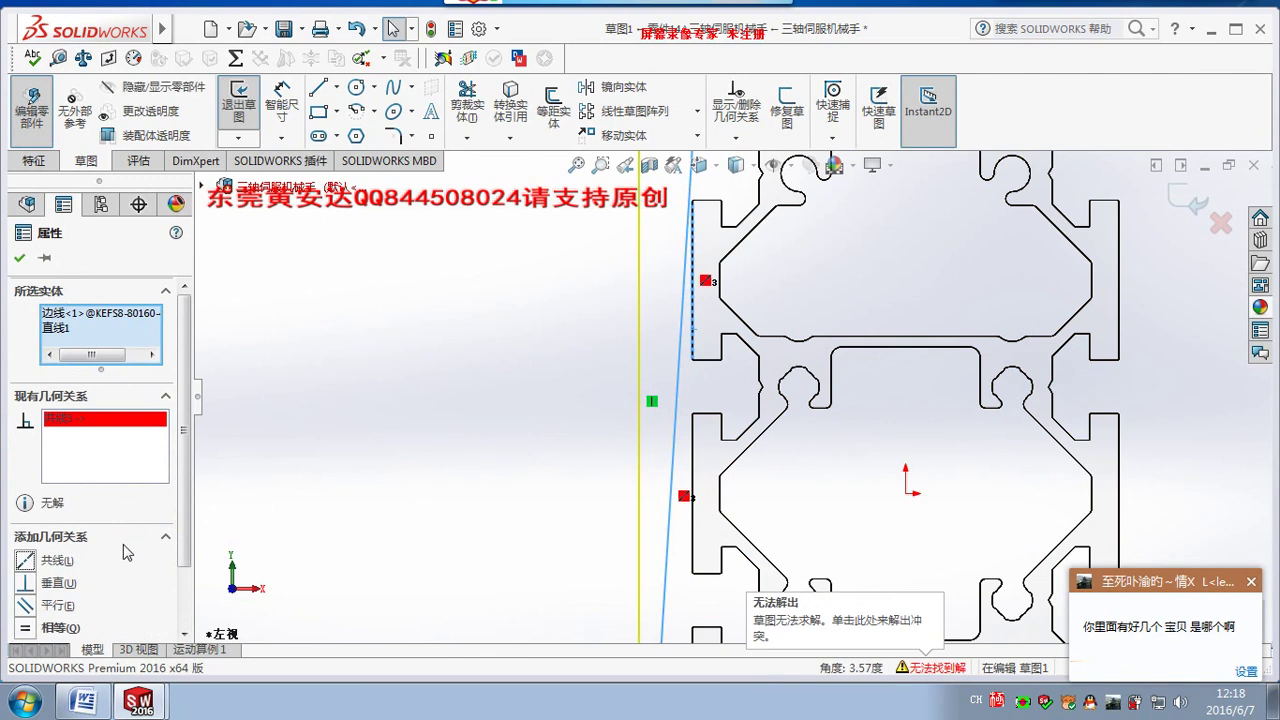
left_click(32, 582)
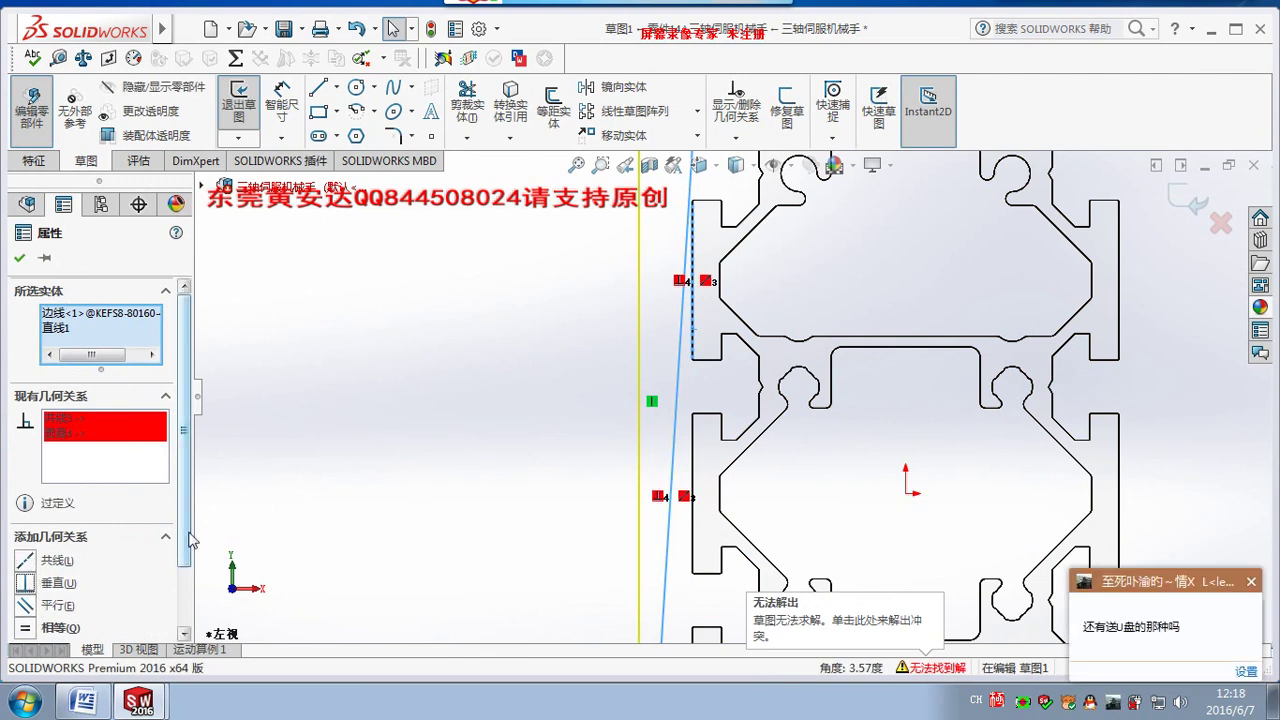
left_click(286, 536)
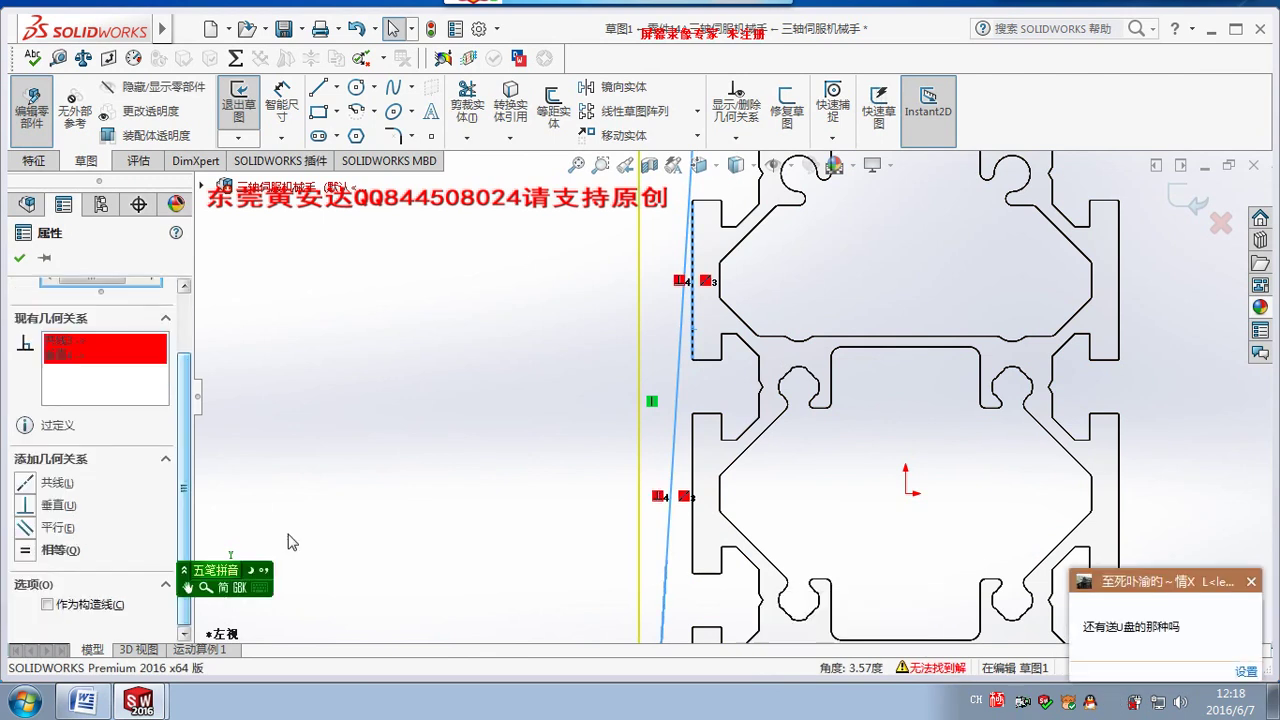
Apply a Vertical relation to the bracket's long upright line beside the profile.
left_click(680, 397)
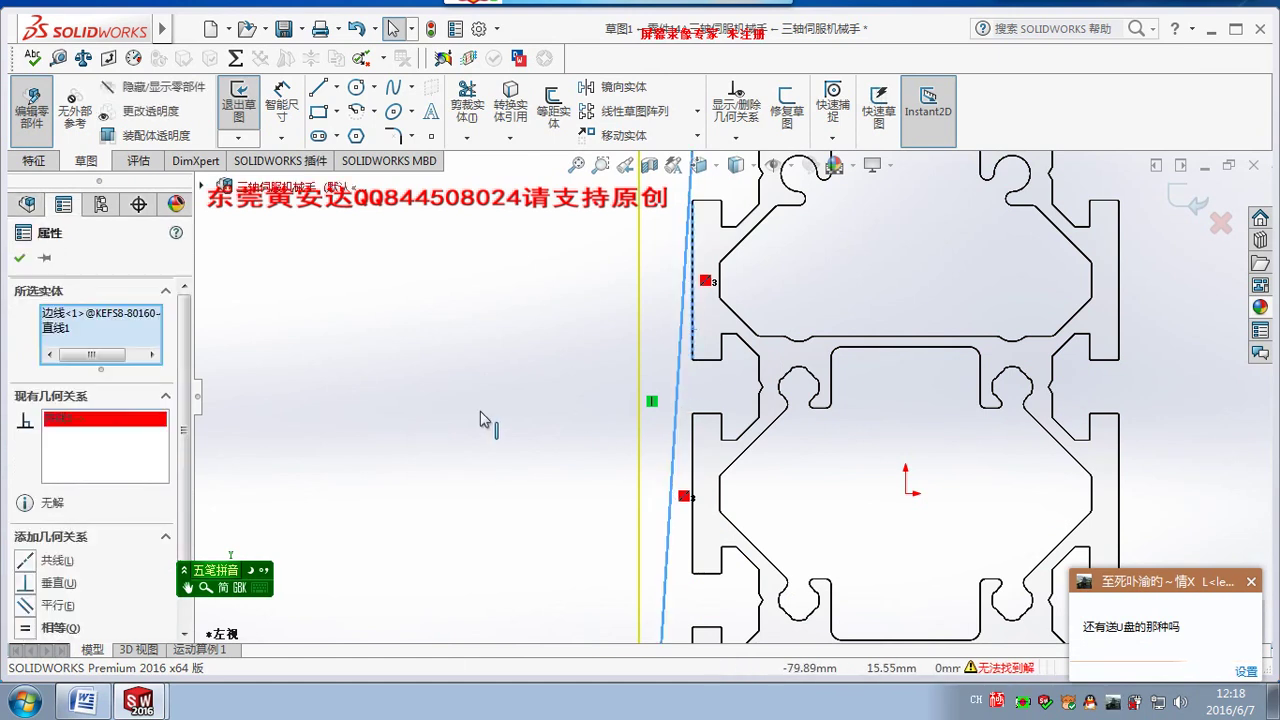
left_click(603, 446)
left_click(667, 470)
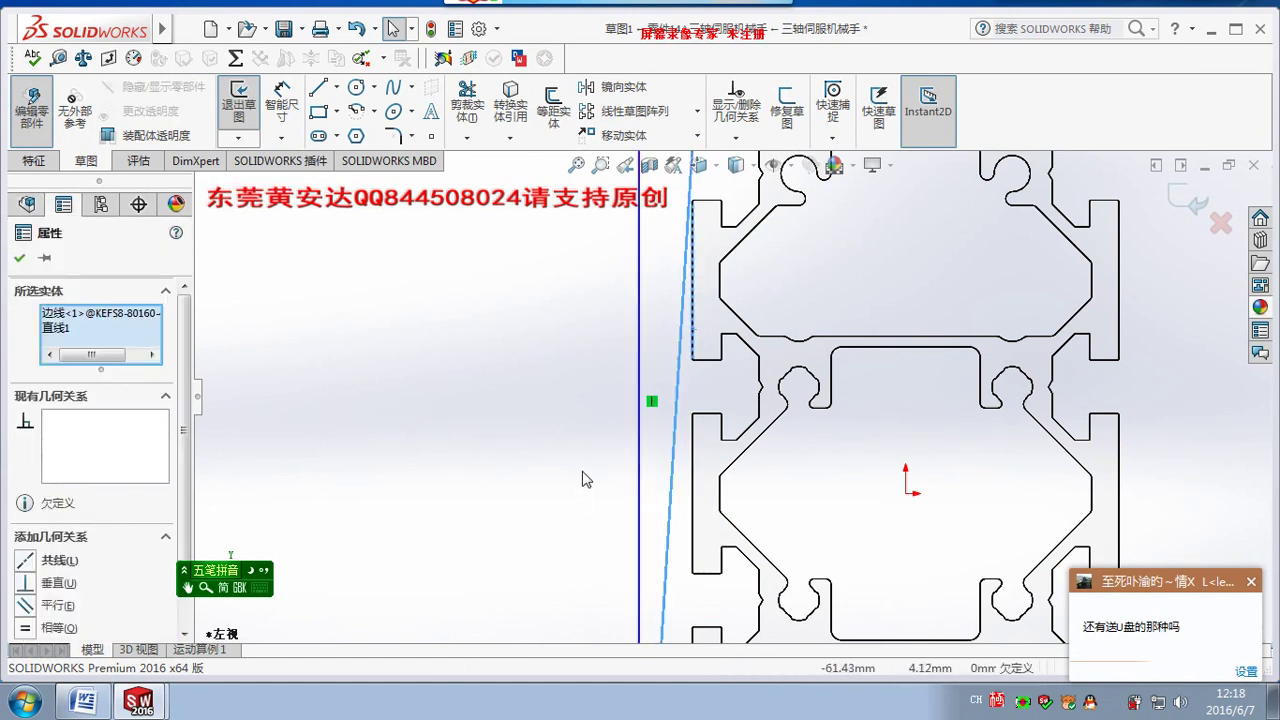
left_click(476, 430)
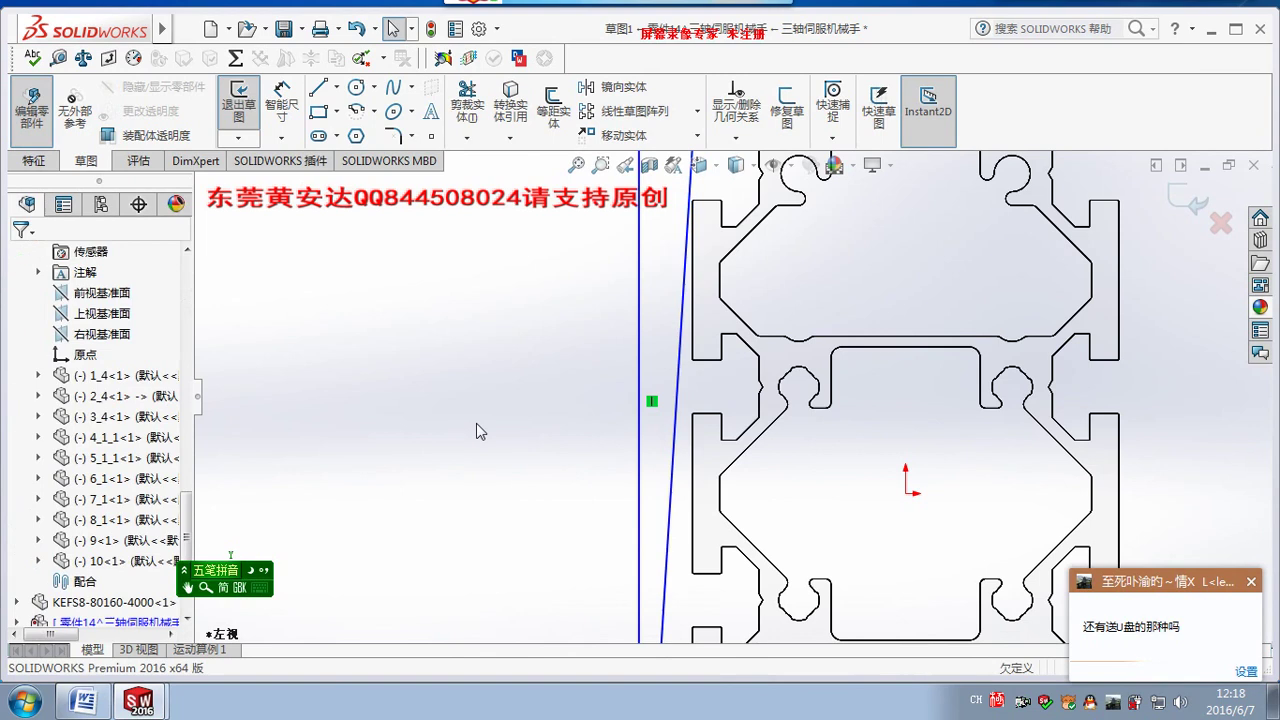
left_click(674, 444)
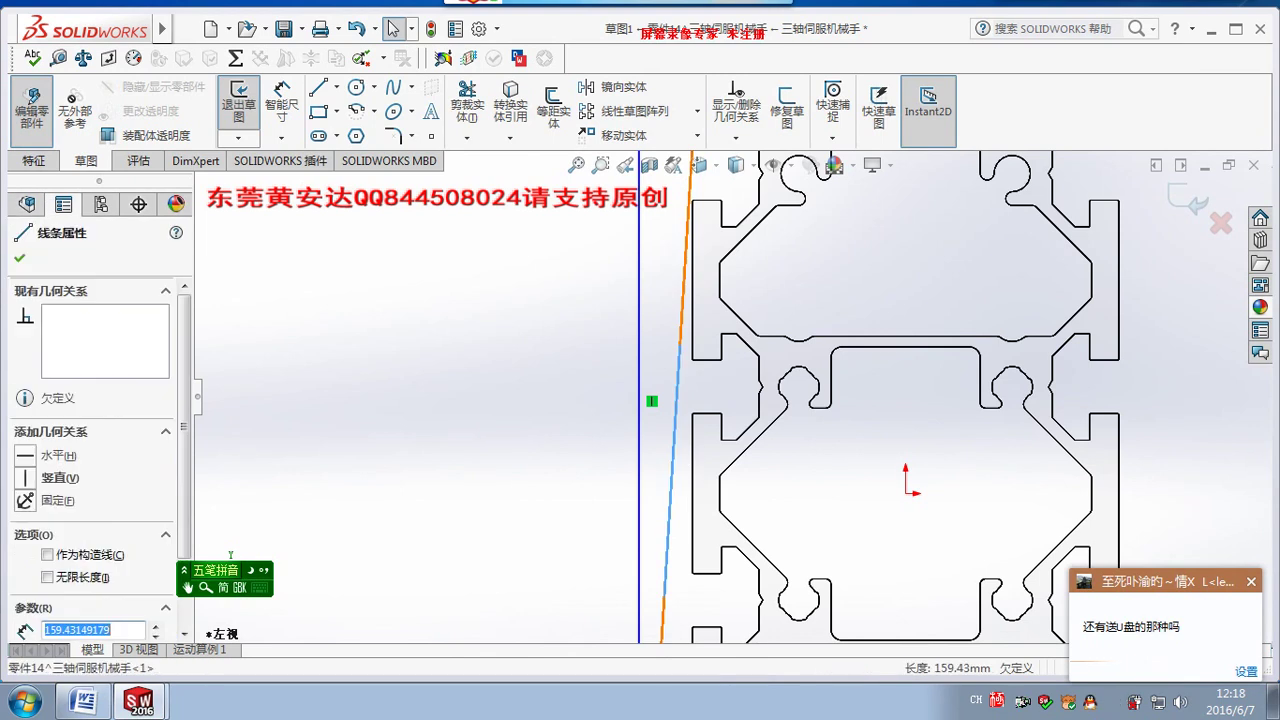
left_click(26, 478)
left_click(443, 468)
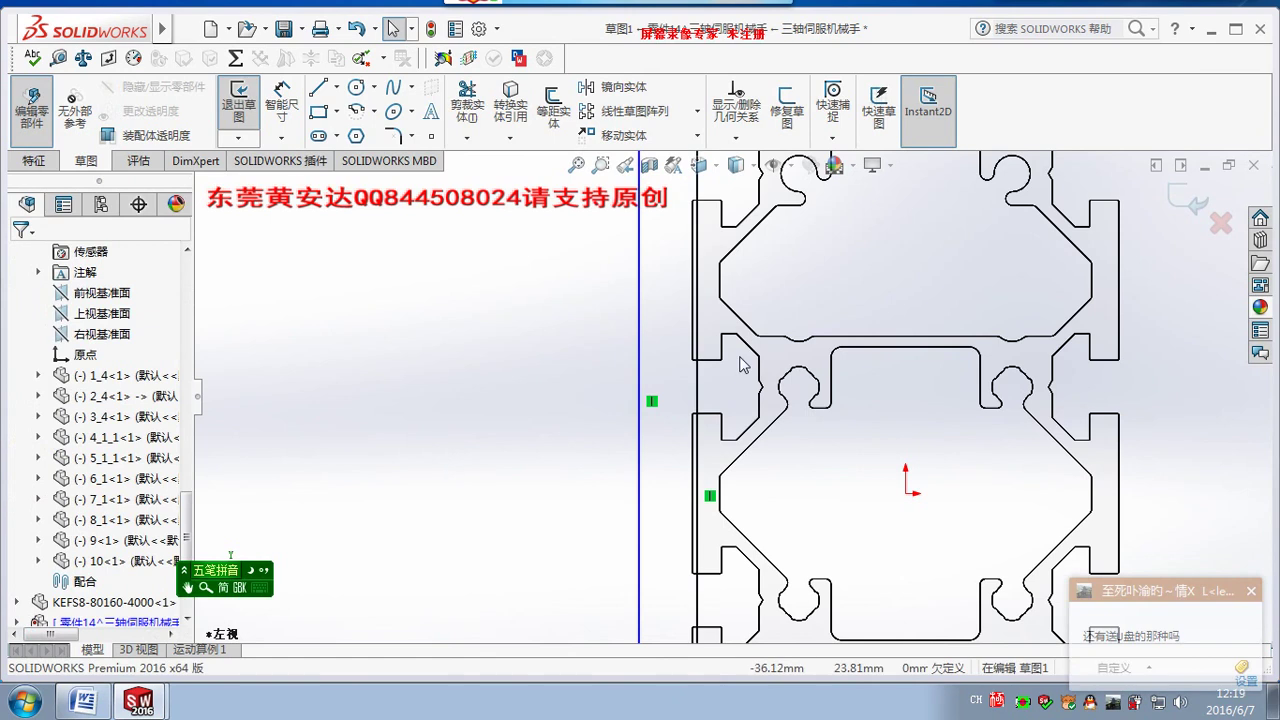
left_click(695, 378)
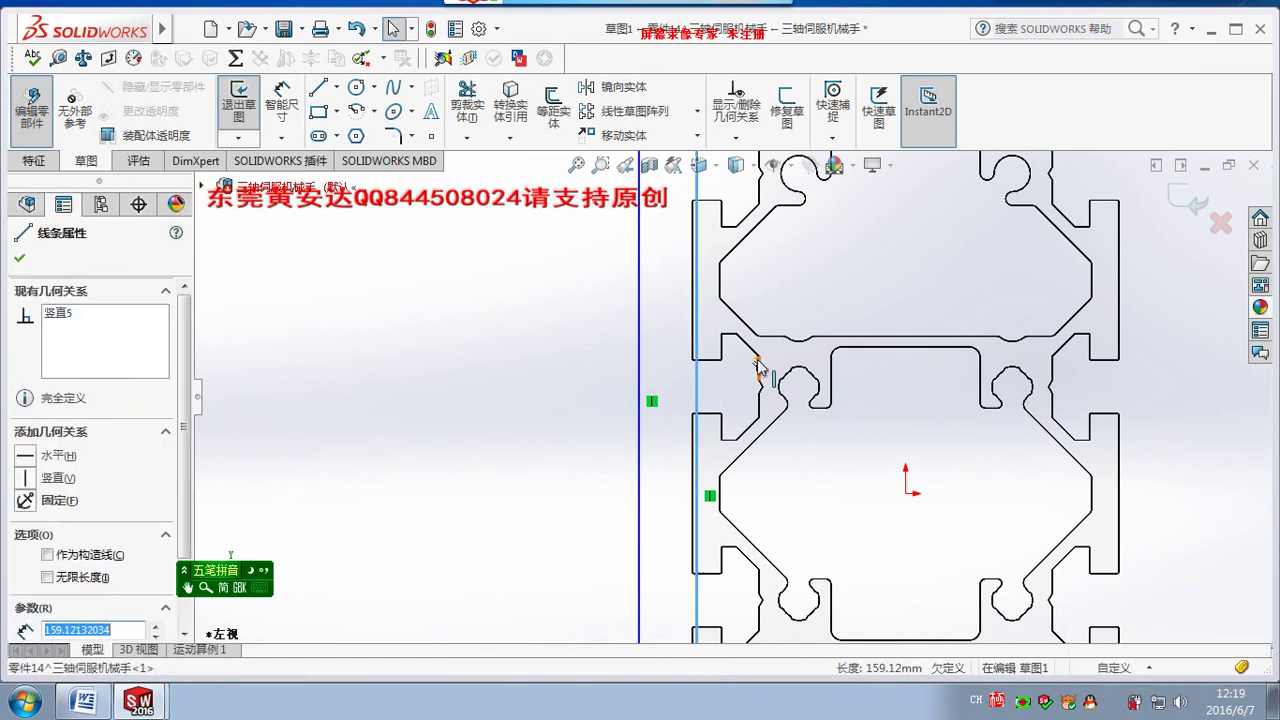
scroll(757, 363, "up", 3)
scroll(740, 320, "up", 3)
scroll(737, 312, "down", 2)
scroll(733, 318, "down", 2)
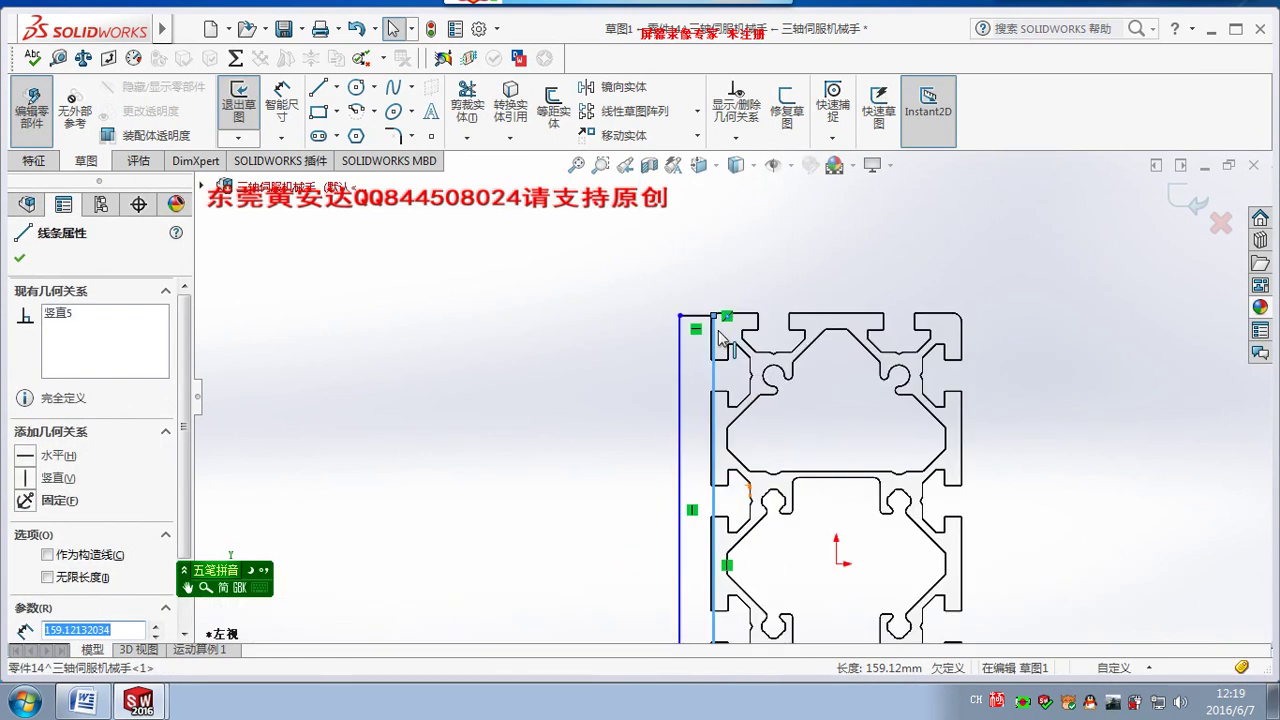
scroll(728, 325, "down", 2)
scroll(722, 333, "down", 2)
scroll(720, 333, "down", 2)
Shift the bracket's inner upright line and make it collinear with the profile's vertical edge.
left_click(680, 274)
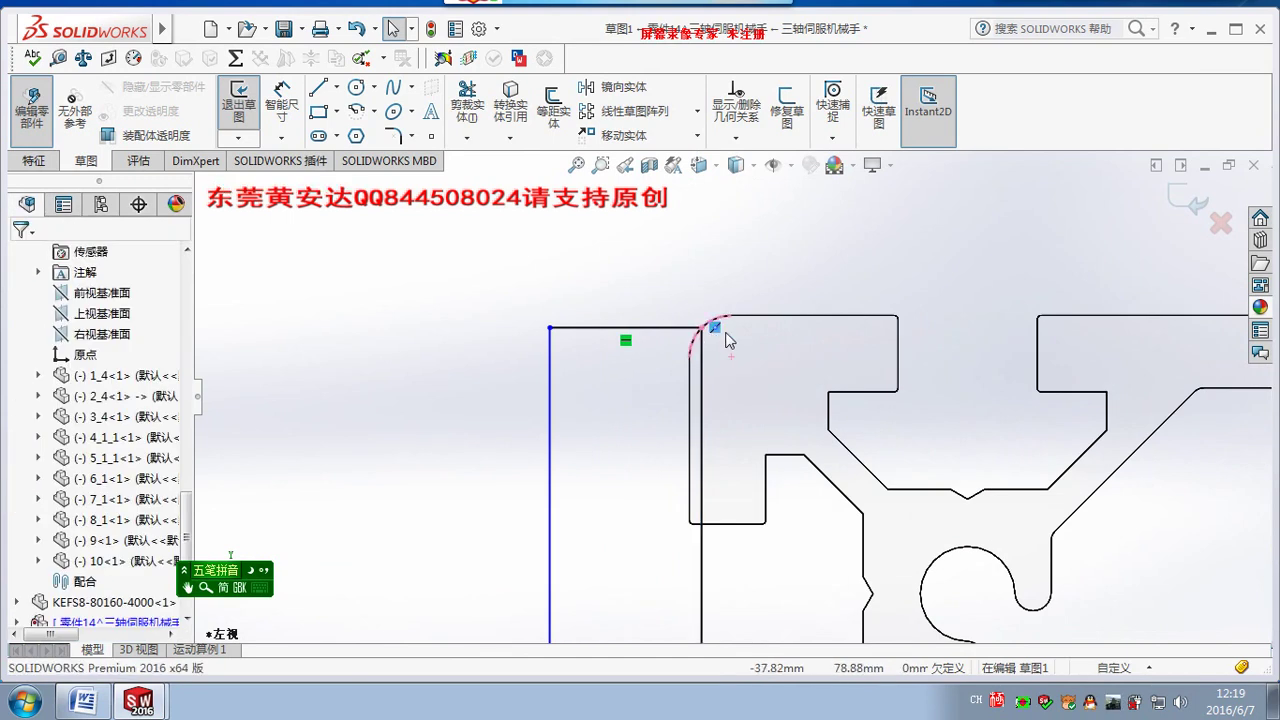
left_click_drag(673, 328, 572, 272)
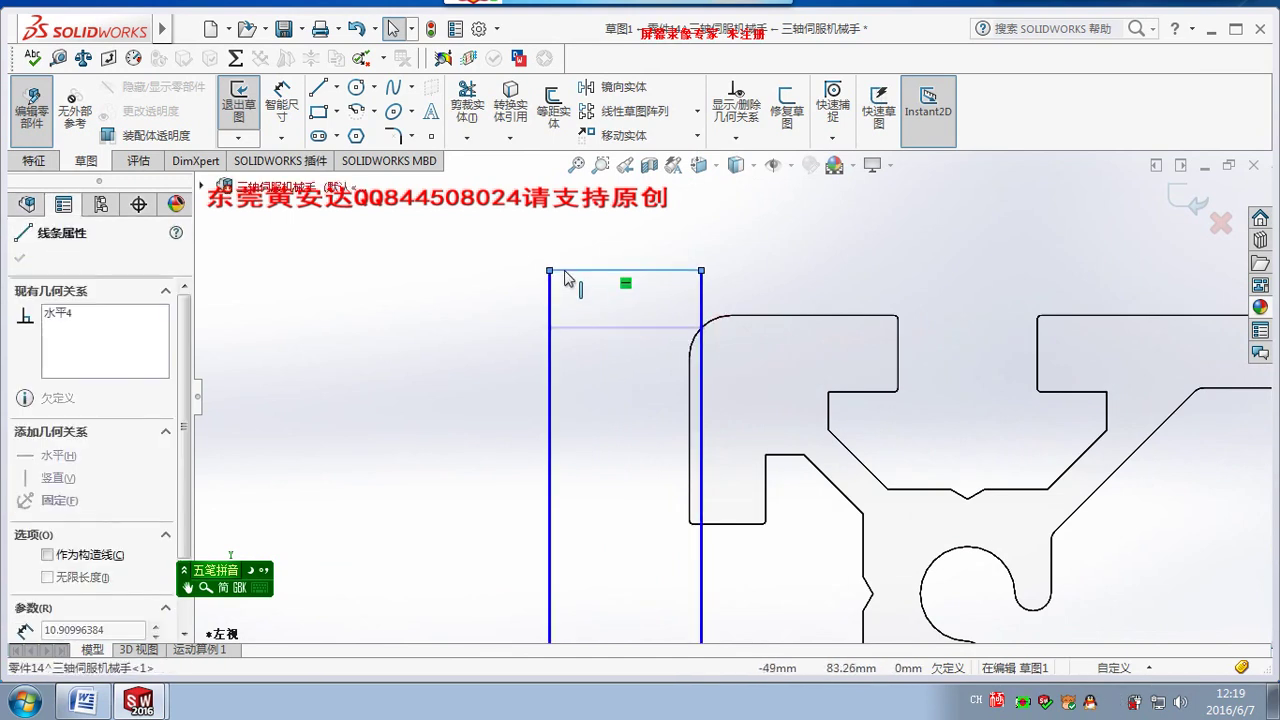
left_click_drag(701, 402, 674, 403)
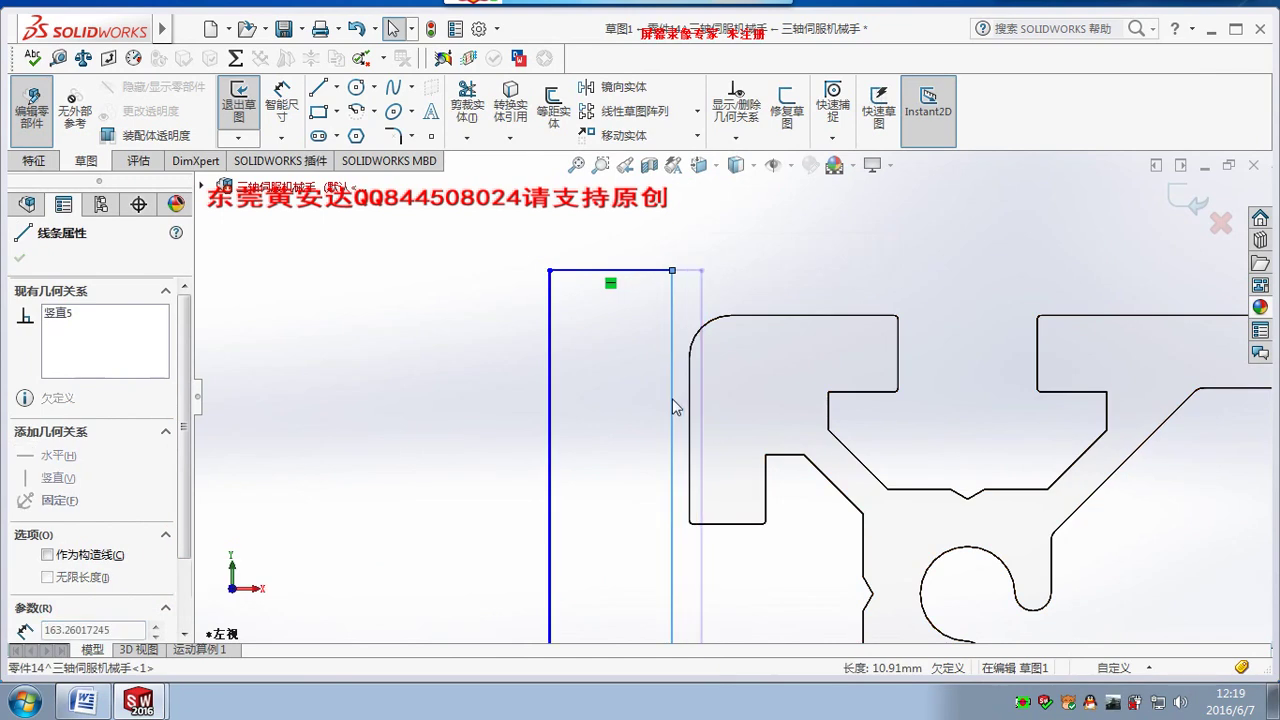
left_click(690, 418)
left_click(690, 418)
left_click(674, 431, "ctrl")
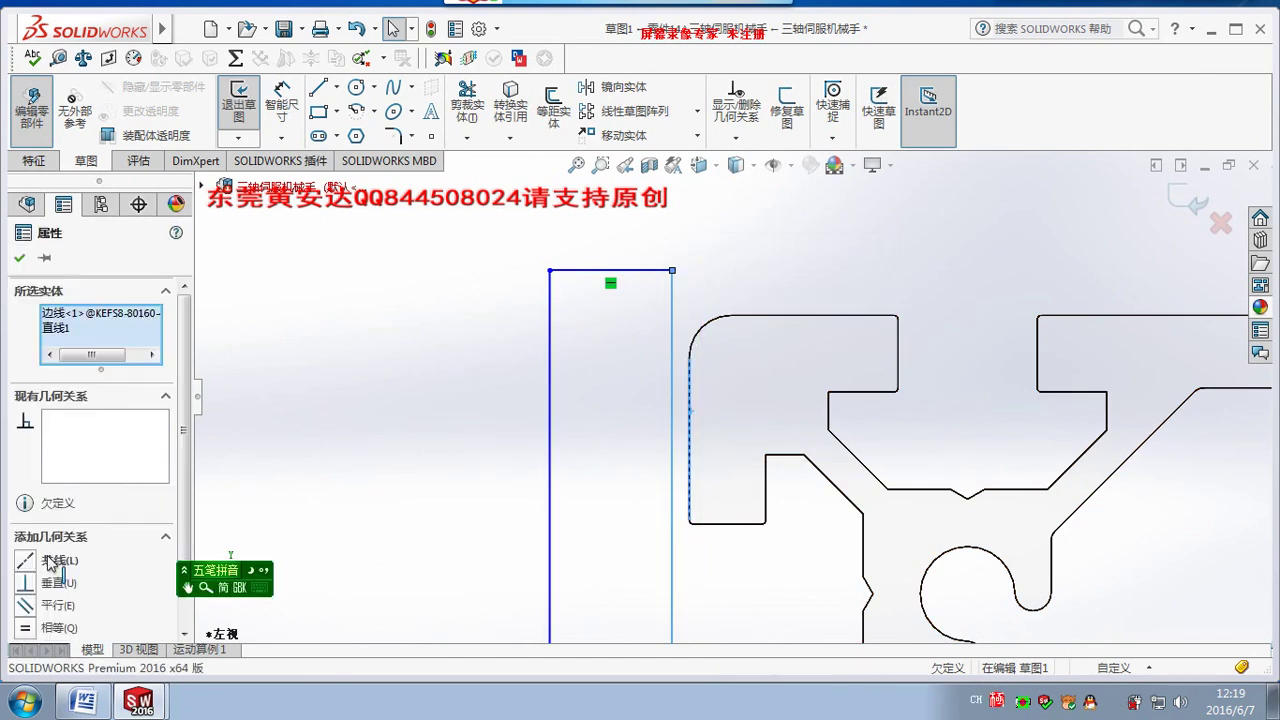
left_click(28, 563)
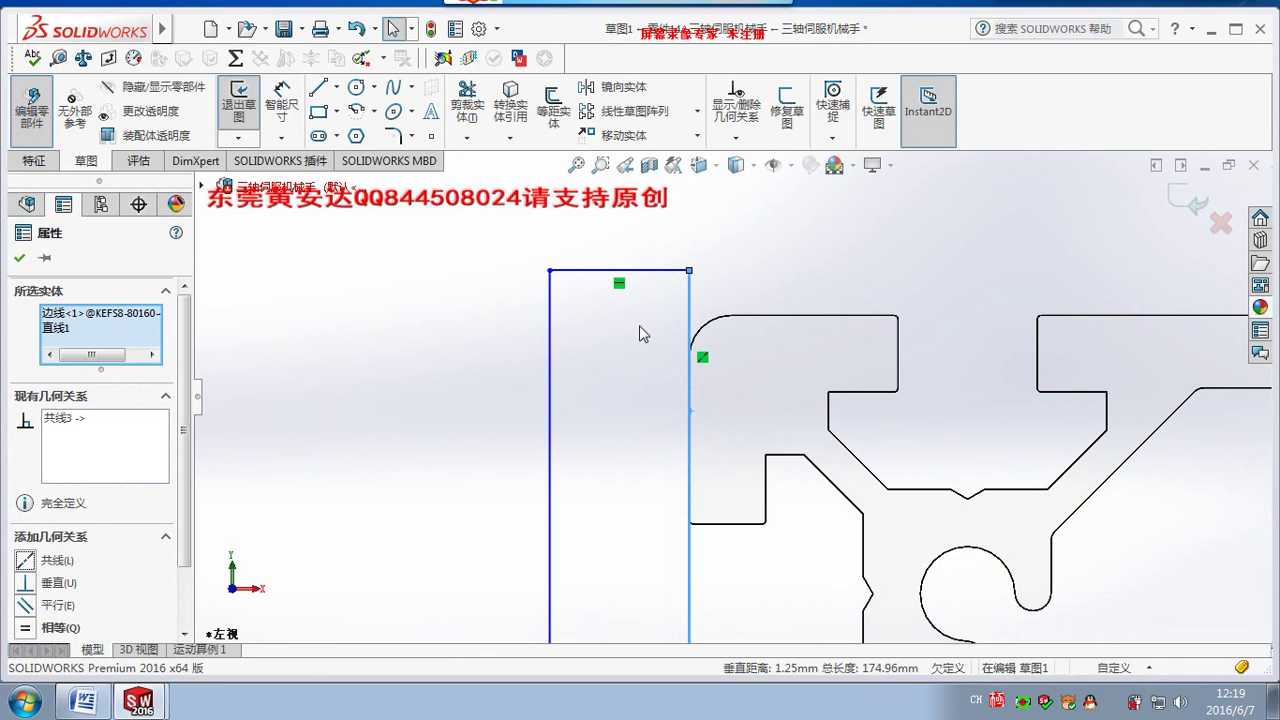
Make the bracket's top line collinear with the profile's top edge.
left_click(736, 250)
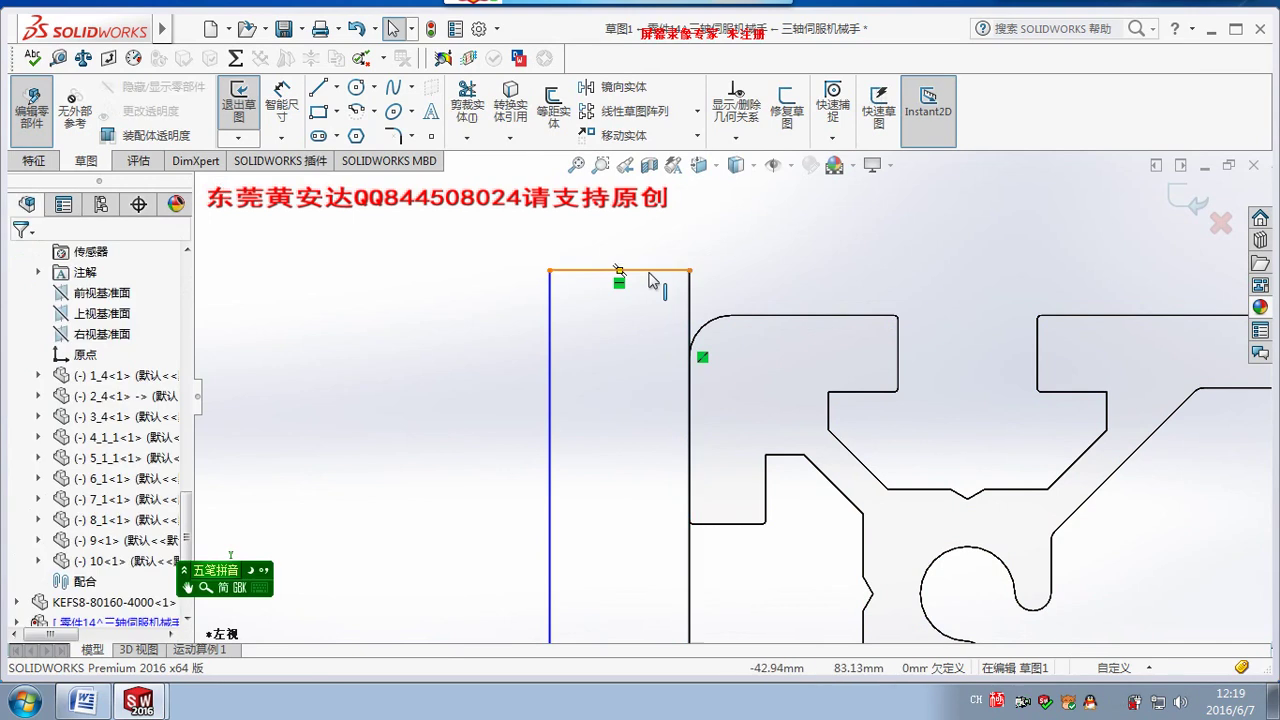
left_click(771, 325, "ctrl")
left_click(25, 561)
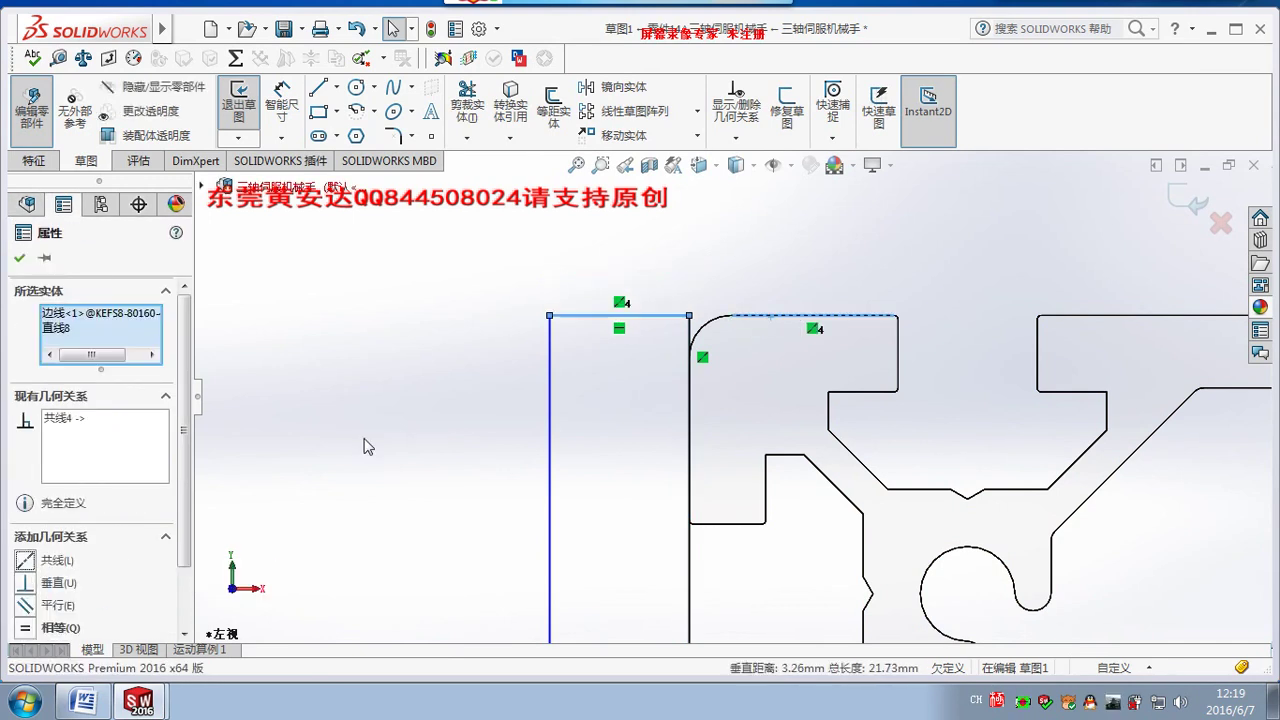
left_click(365, 445)
left_click(195, 28)
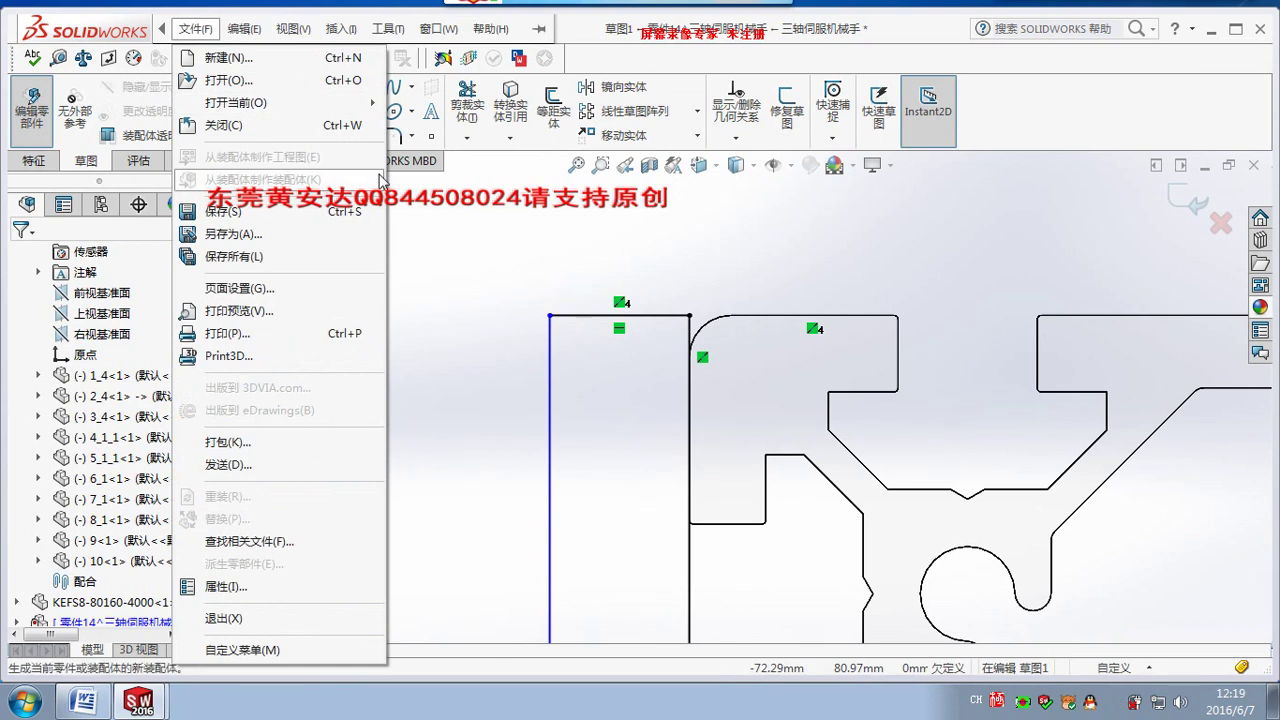
Dimension the bracket's top line to 15 mm.
left_click(653, 316)
left_click(666, 271)
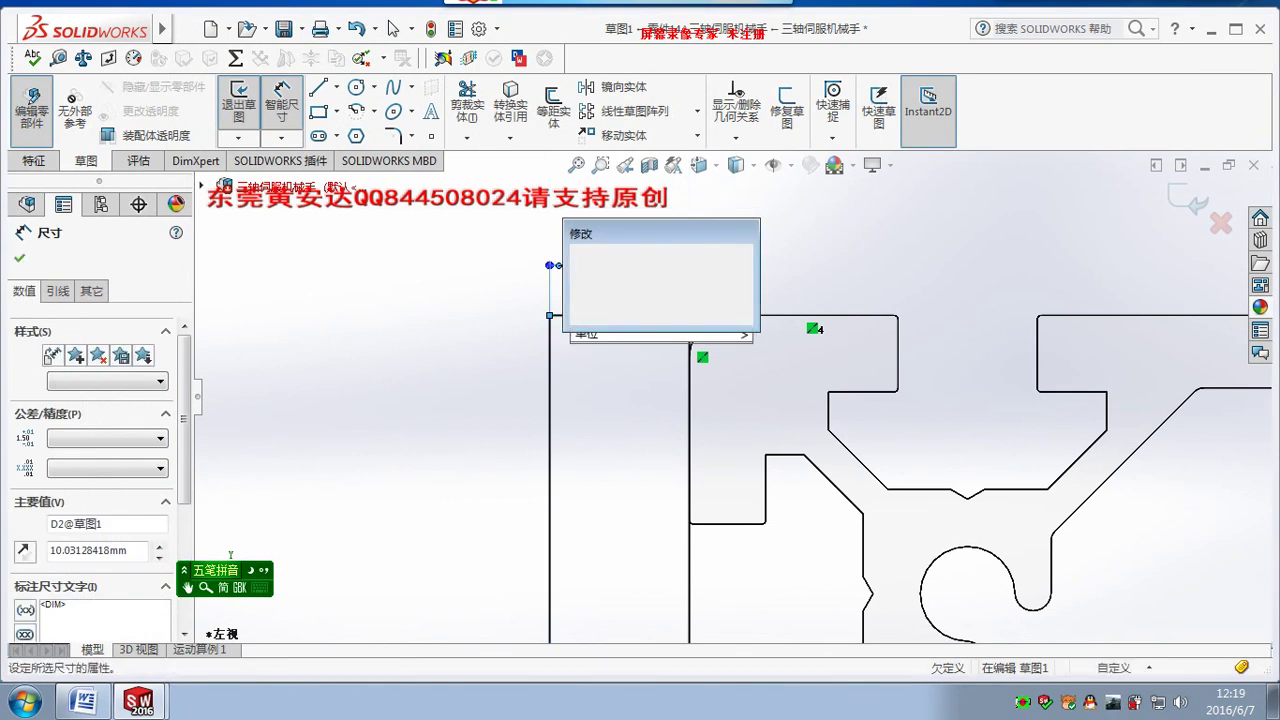
type("15")
key("Return")
scroll(591, 408, "up", 2)
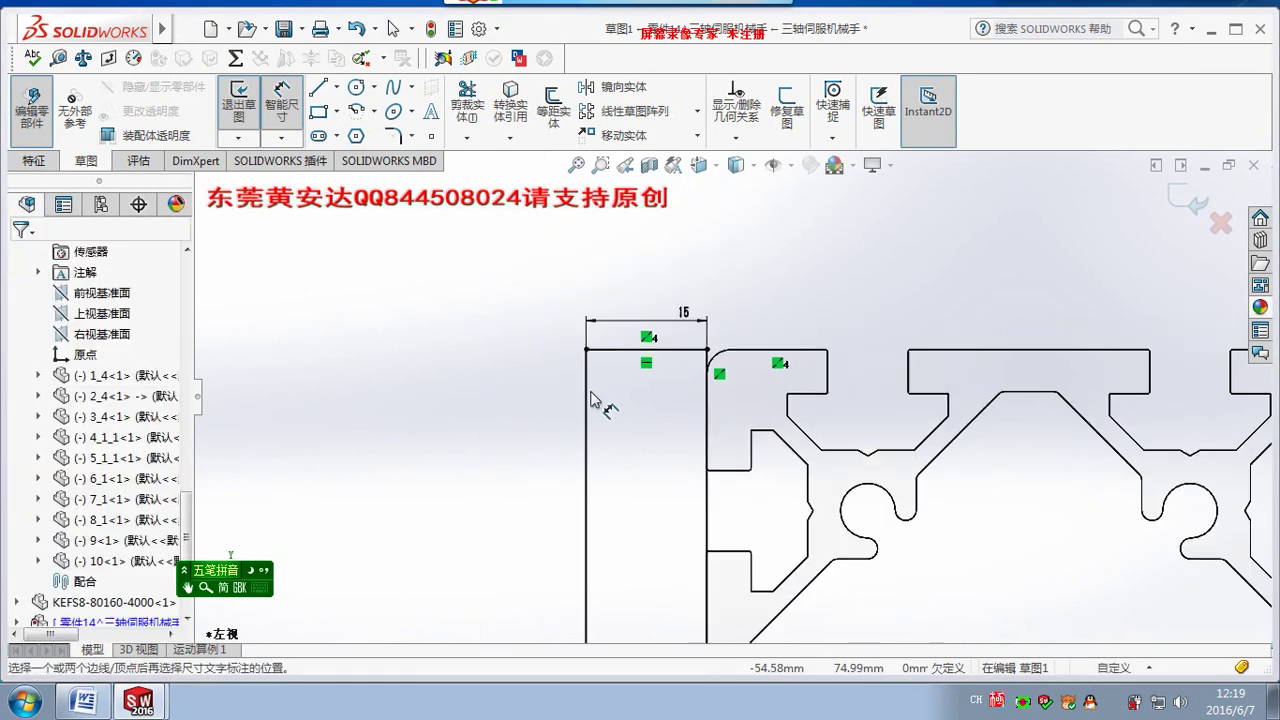
scroll(699, 461, "up", 1)
scroll(699, 461, "up", 2)
scroll(699, 461, "up", 2)
scroll(699, 461, "up", 1)
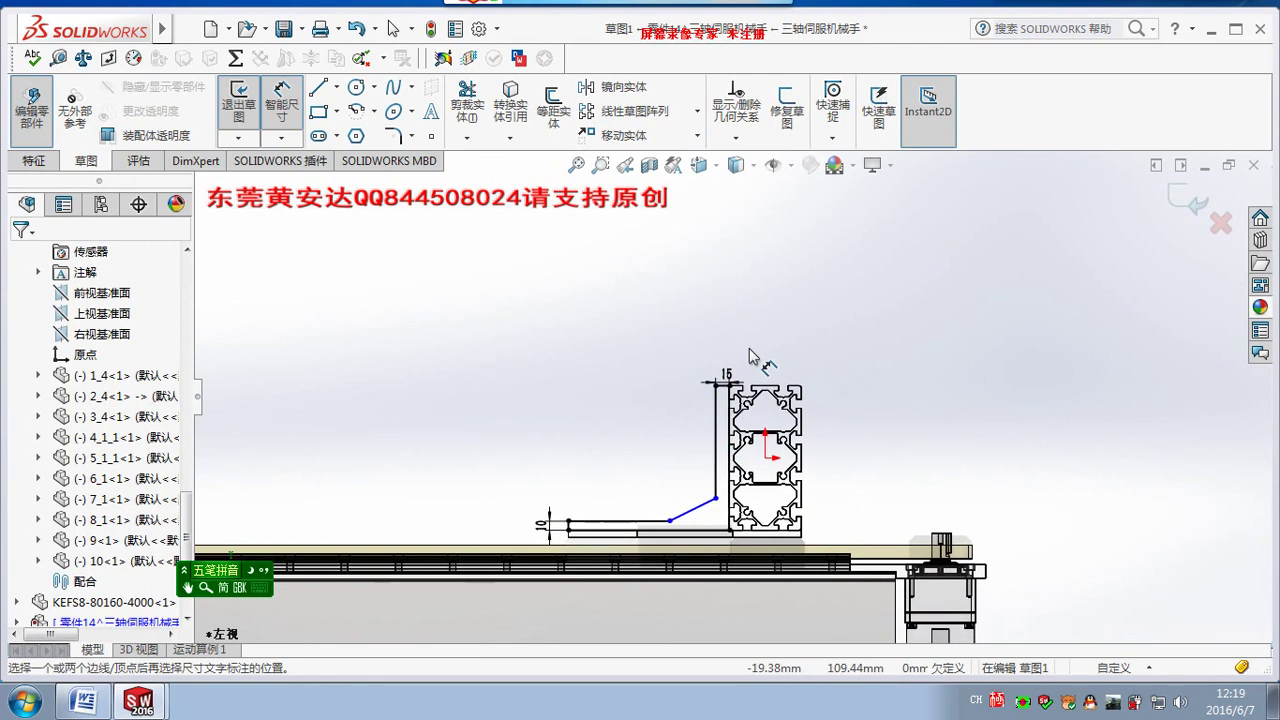
scroll(905, 366, "down", 1)
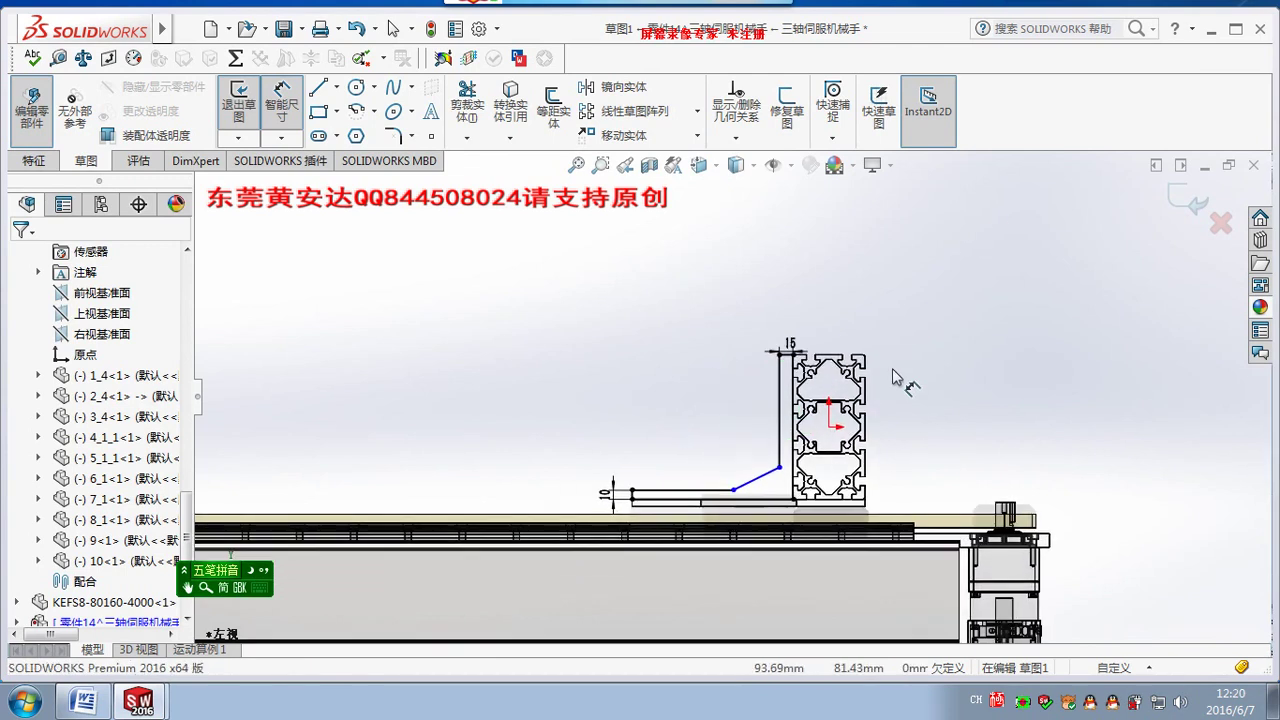
scroll(894, 371, "down", 2)
scroll(891, 400, "down", 1)
scroll(887, 420, "down", 2)
scroll(884, 420, "down", 2)
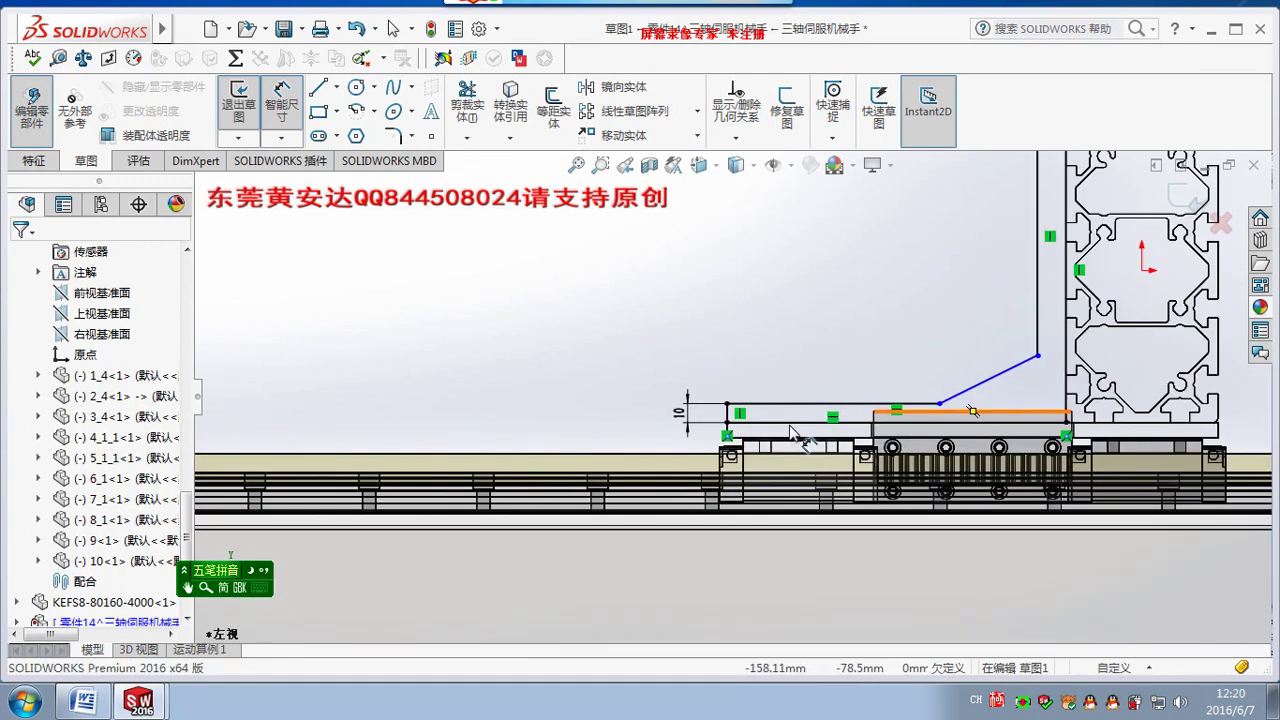
scroll(760, 420, "down", 2)
scroll(648, 420, "down", 2)
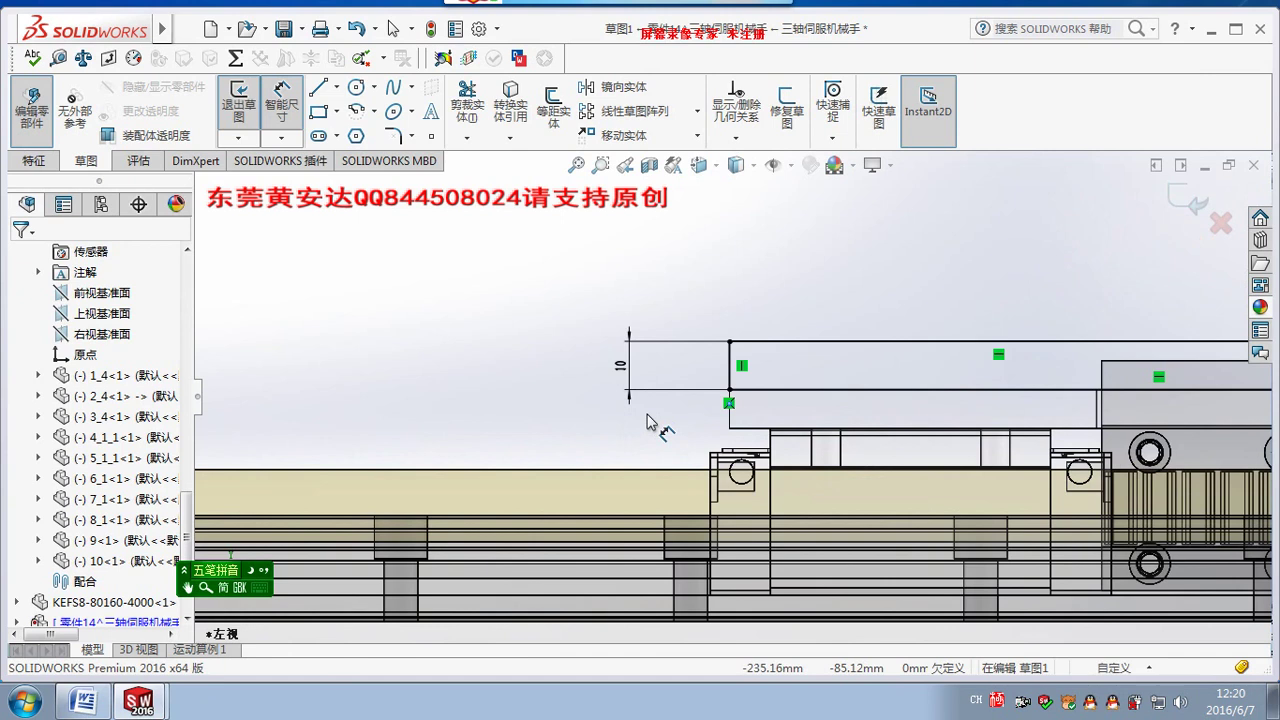
Change the 10 mm bottom-leg thickness dimension to 15 mm.
double_click(623, 368)
type("15")
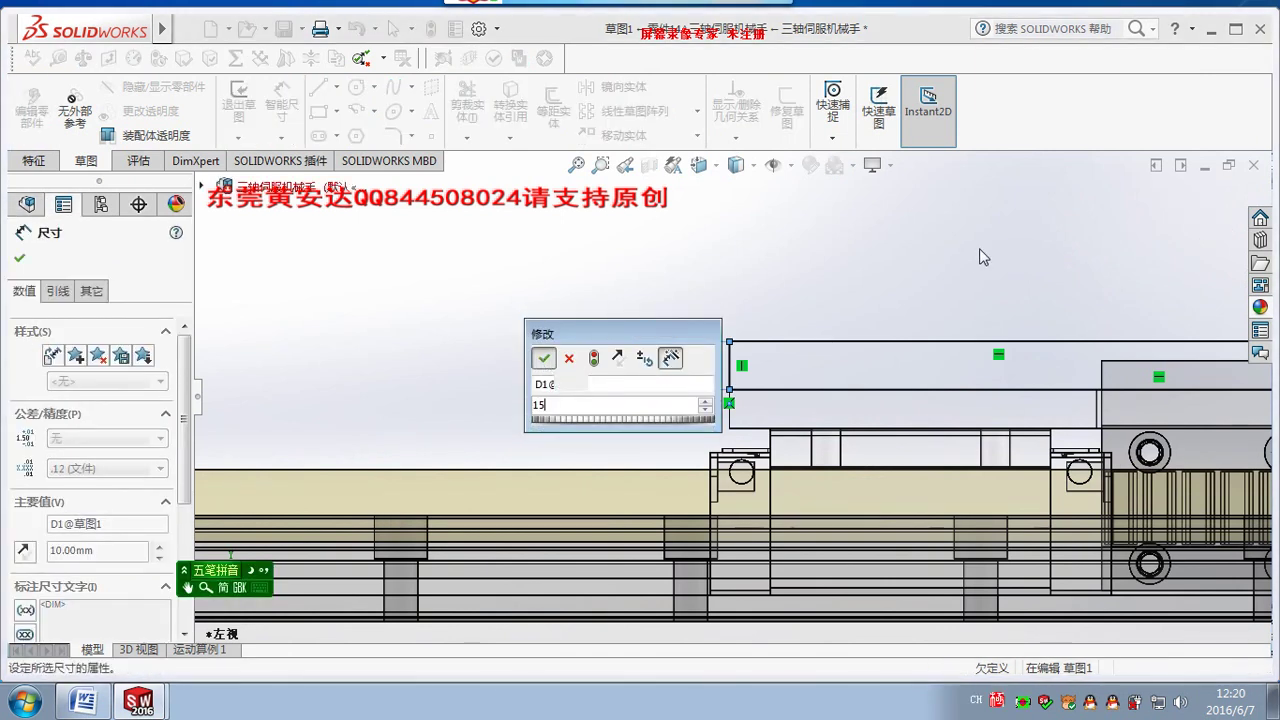
key("Return")
scroll(473, 420, "down", 2)
scroll(914, 400, "up", 2)
scroll(914, 400, "up", 1)
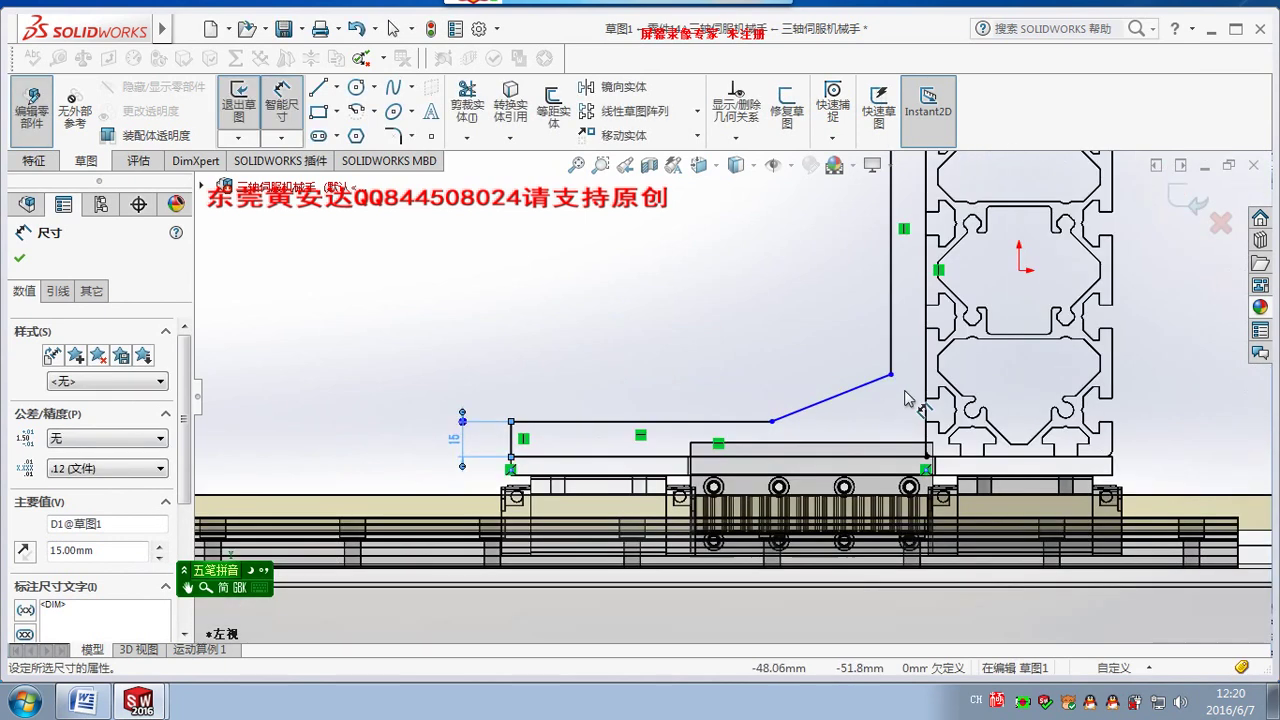
middle_click_drag(812, 505, 771, 575, "ctrl")
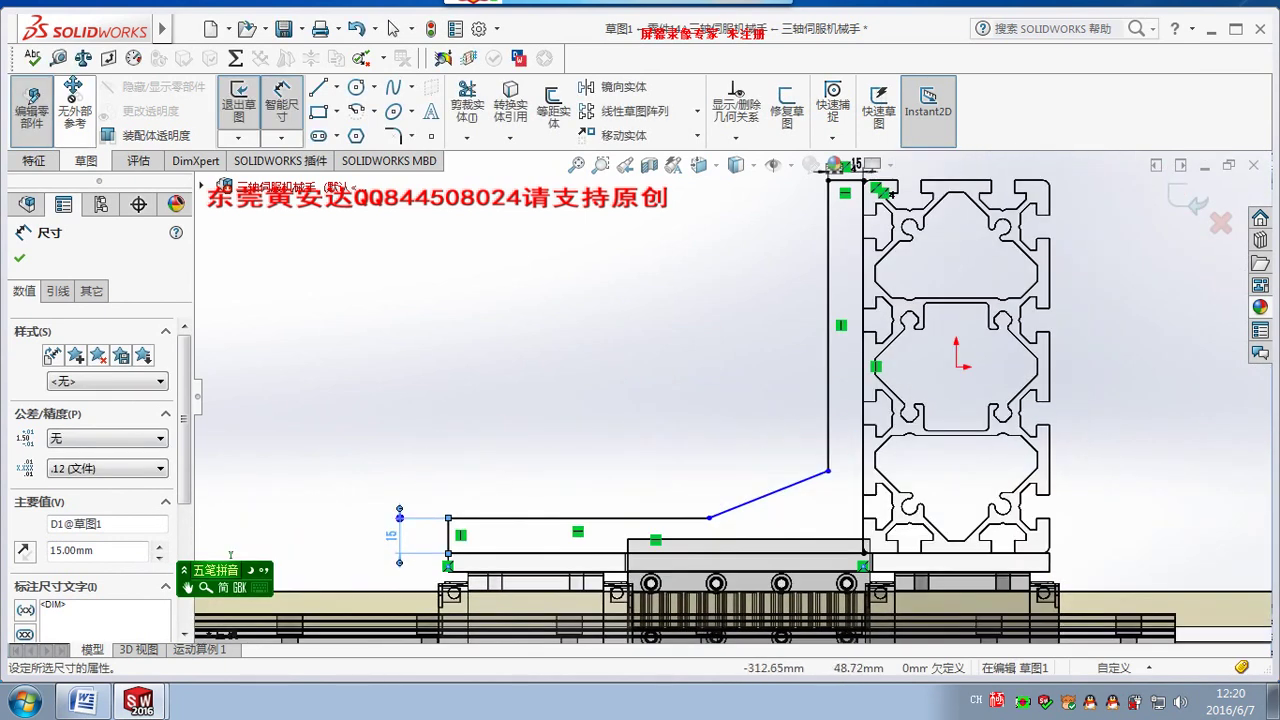
left_click(285, 93)
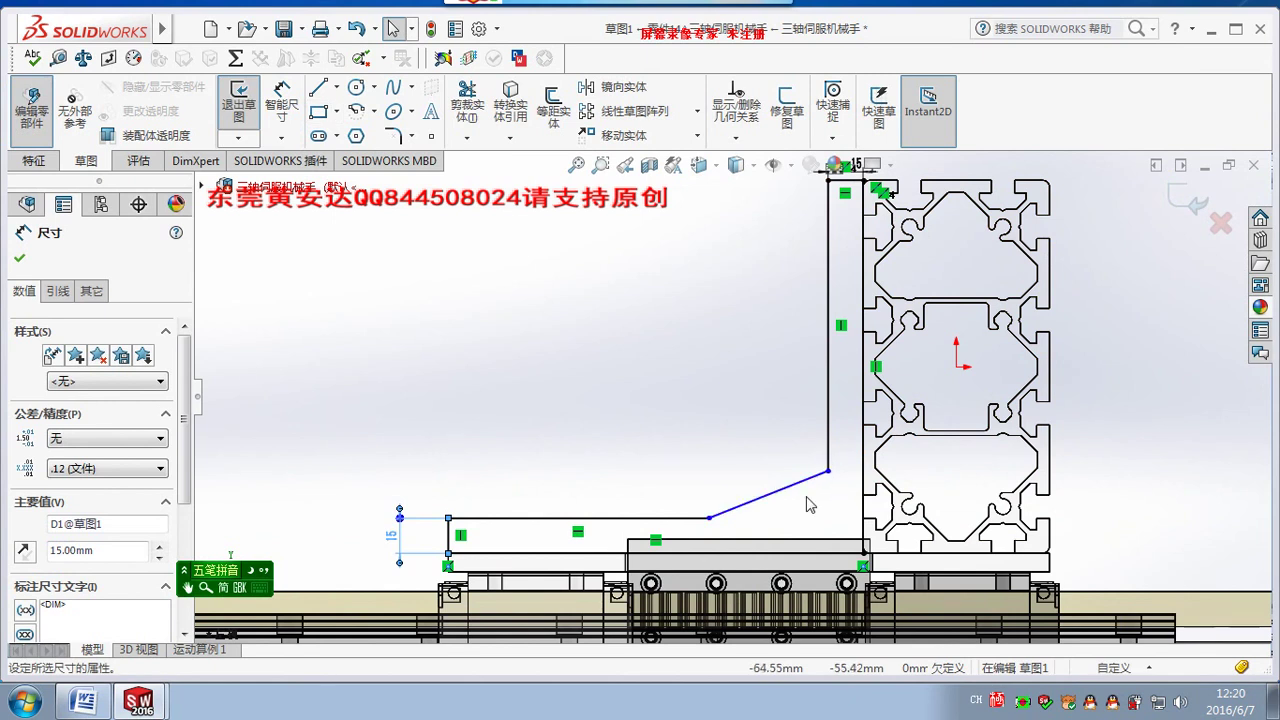
Dimension the slanted brace at 60° from the bottom horizontal line.
left_click(798, 490)
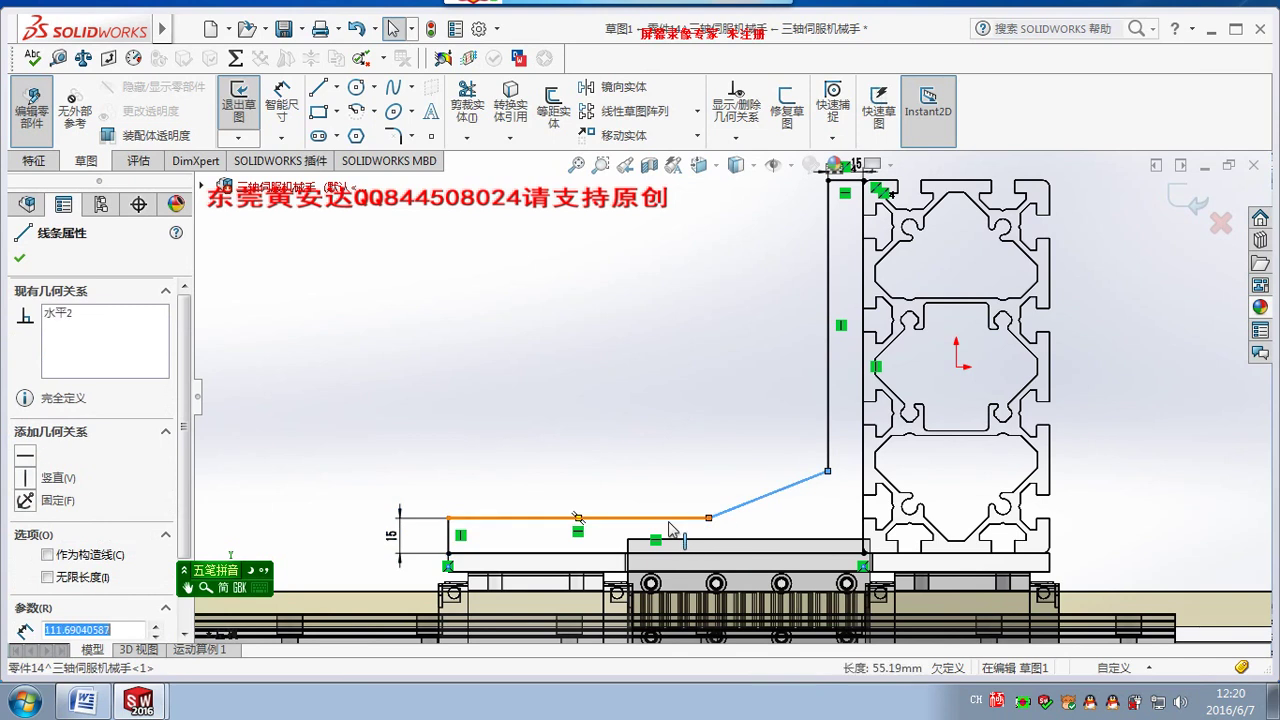
left_click(670, 526)
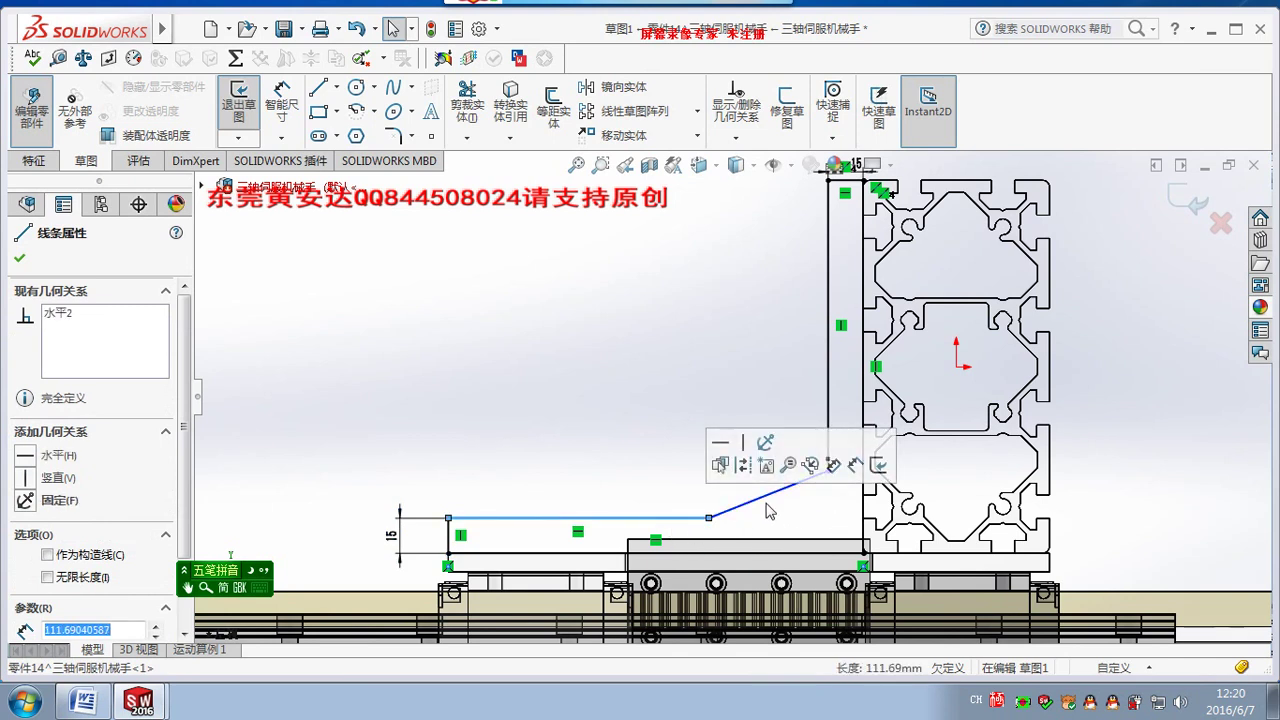
left_click(800, 485)
key("Escape")
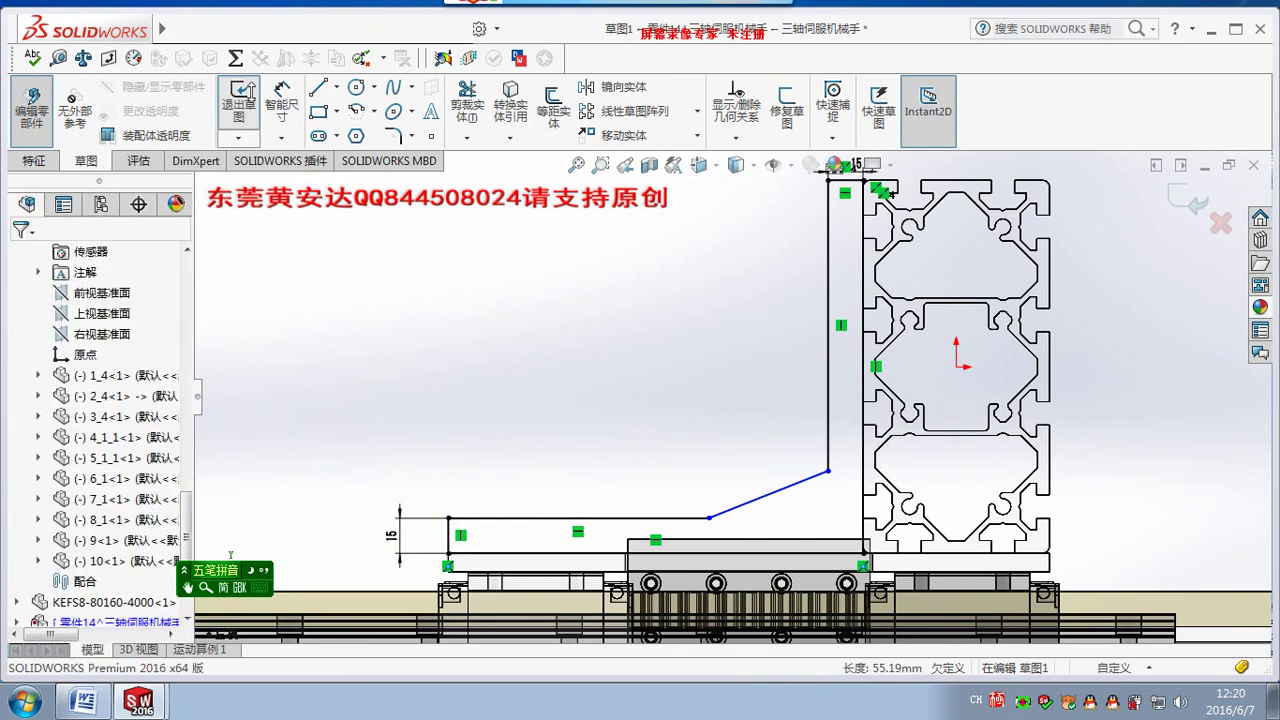
left_click(282, 100)
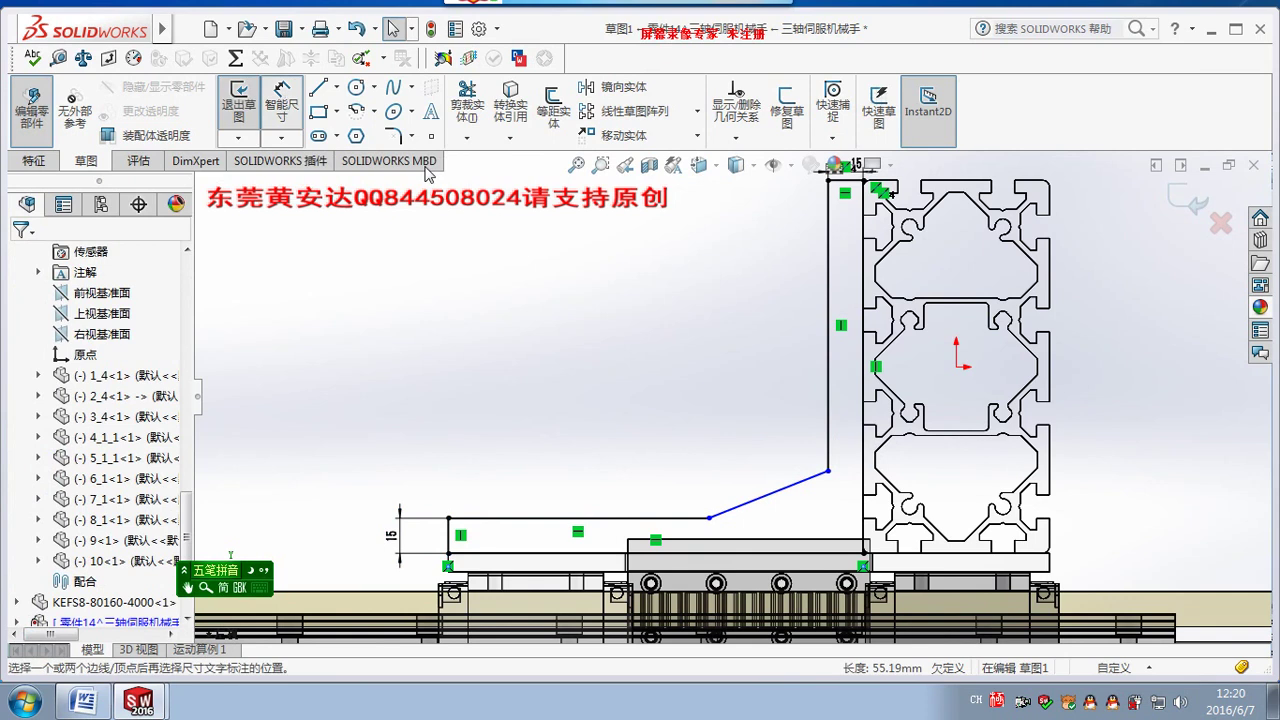
left_click(768, 498)
left_click(752, 519)
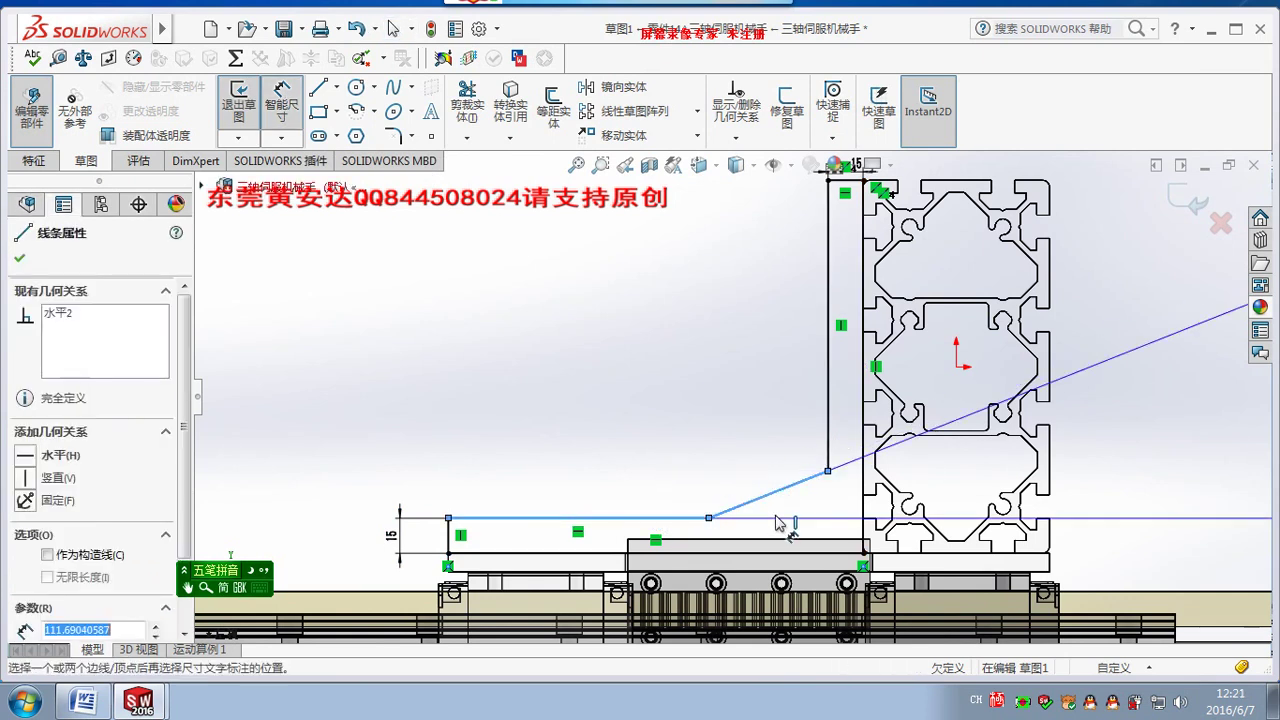
left_click(795, 495)
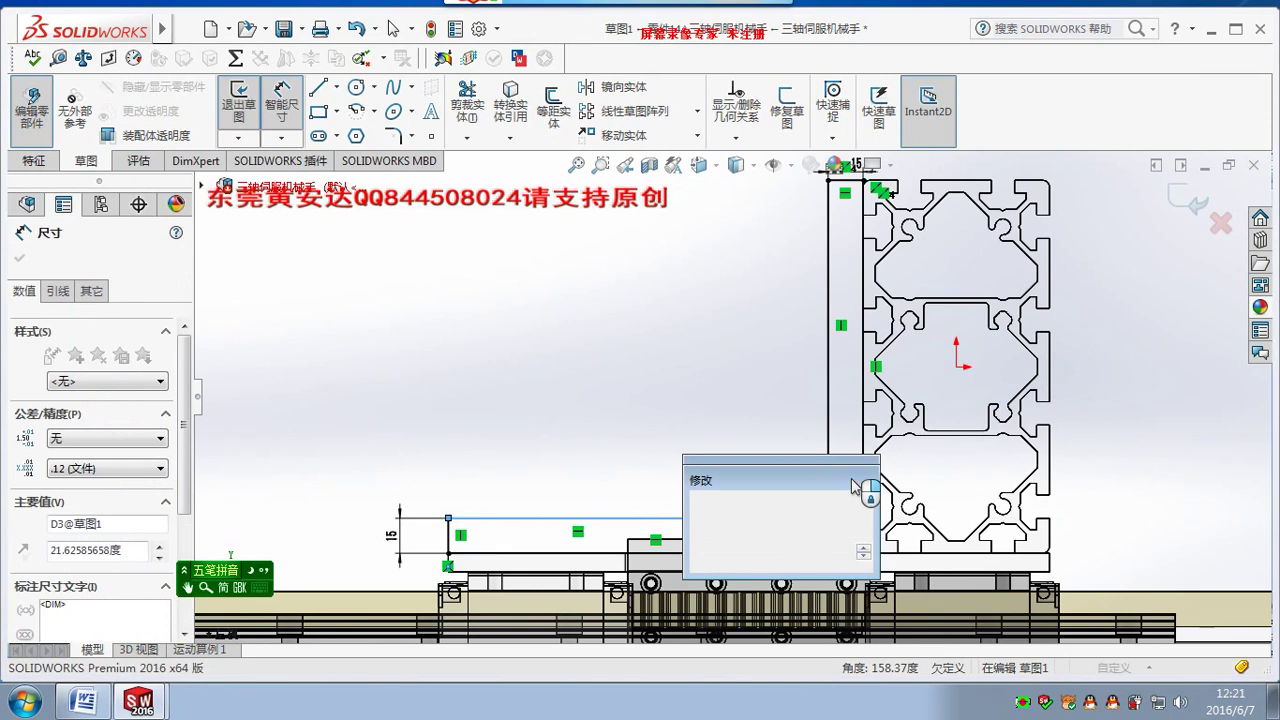
type("60")
key("Return")
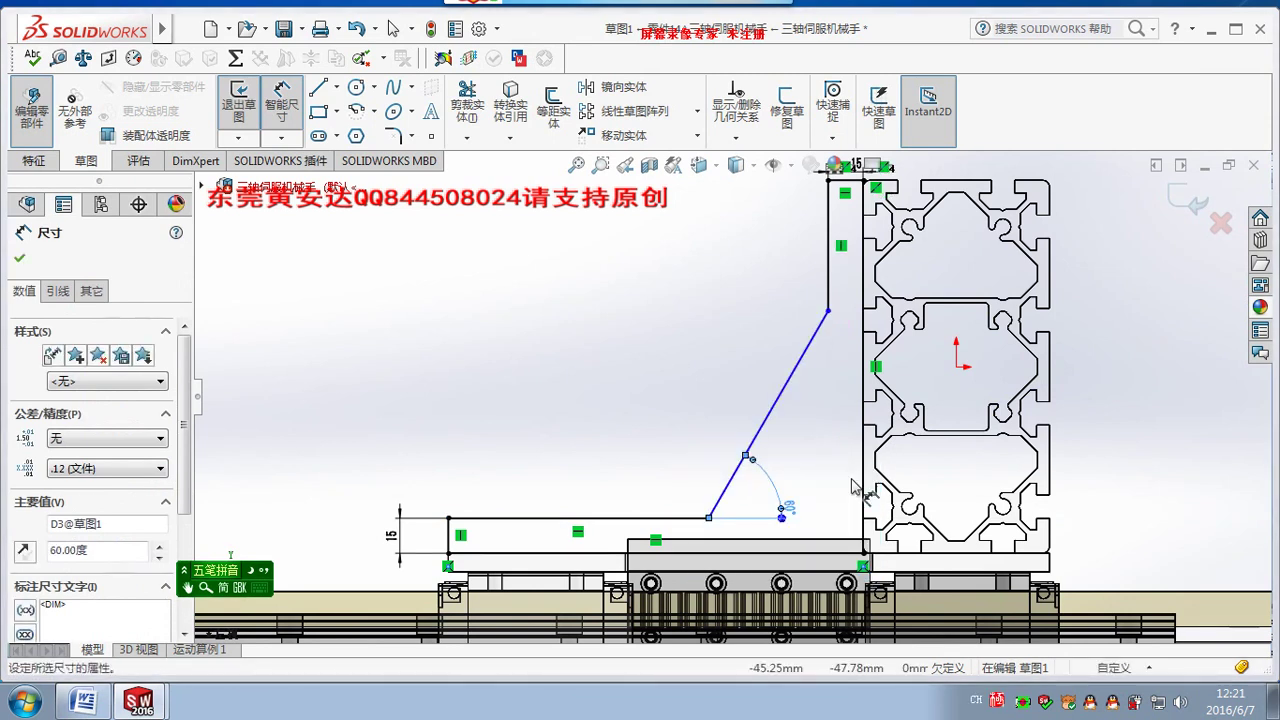
key("Escape")
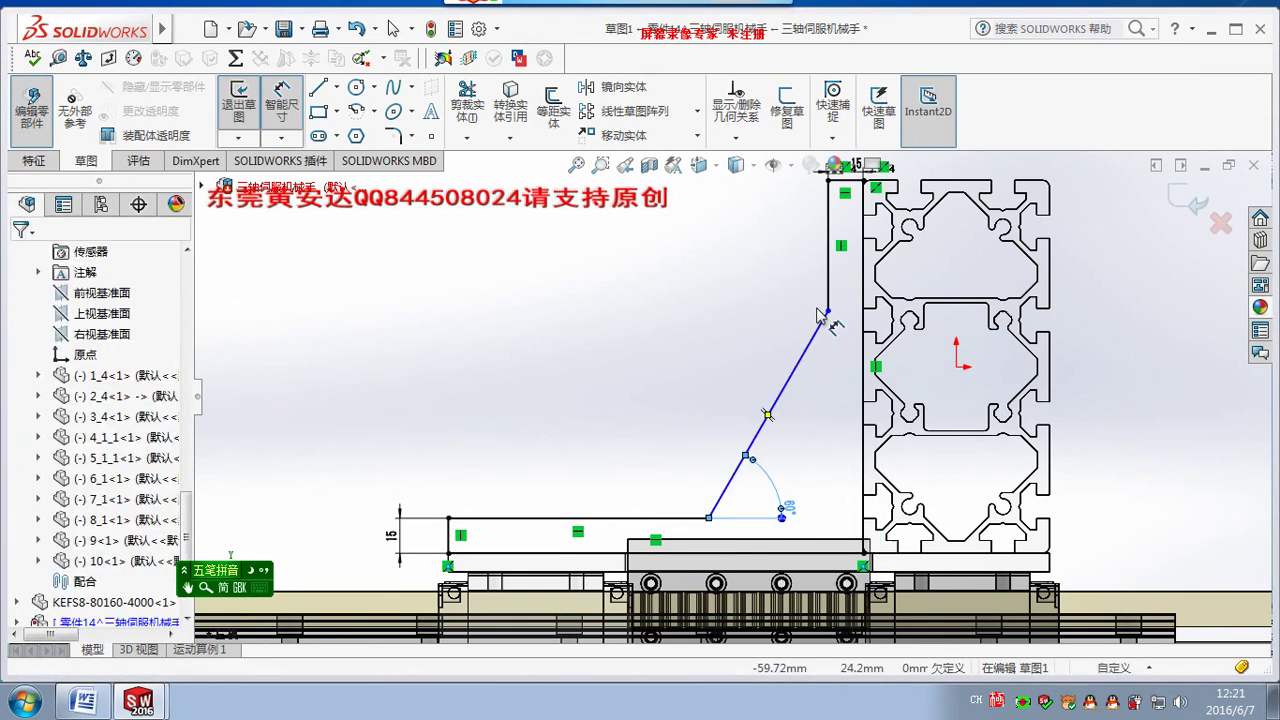
key("Escape")
Select the bottom and upright lines for an Equal relation.
left_click(829, 268)
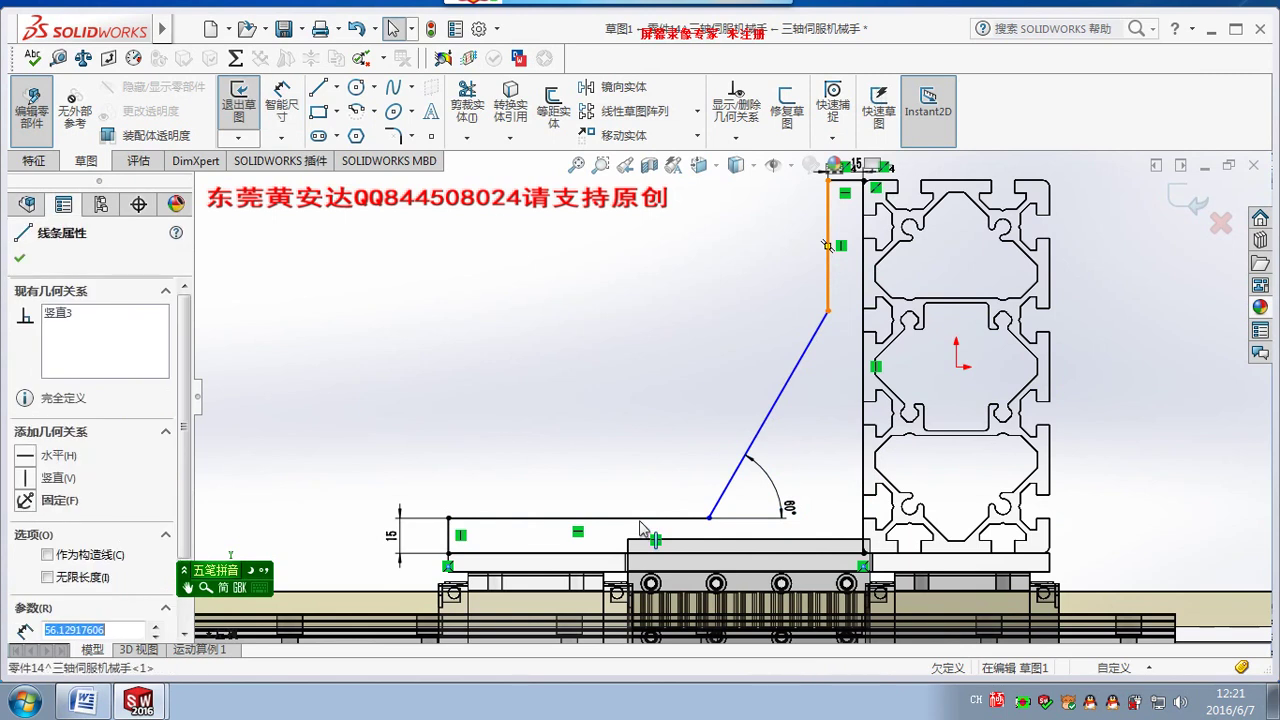
left_click(577, 517)
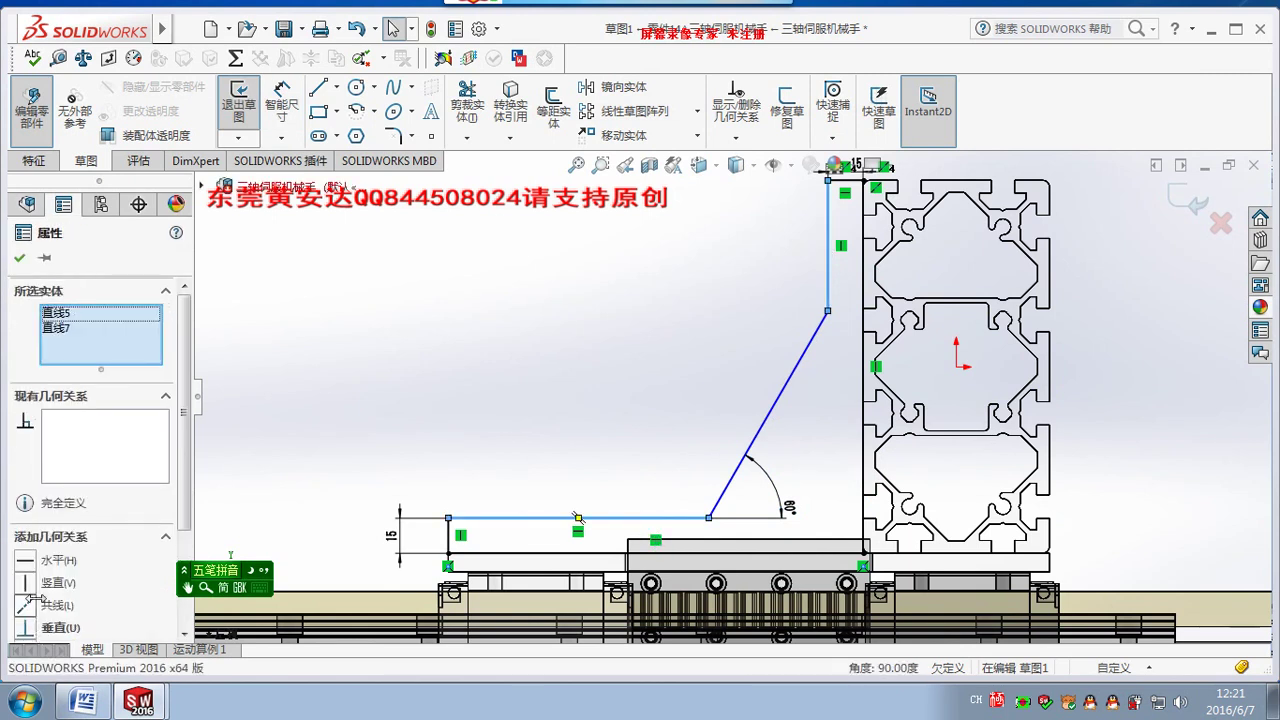
scroll(163, 505, "down", 3)
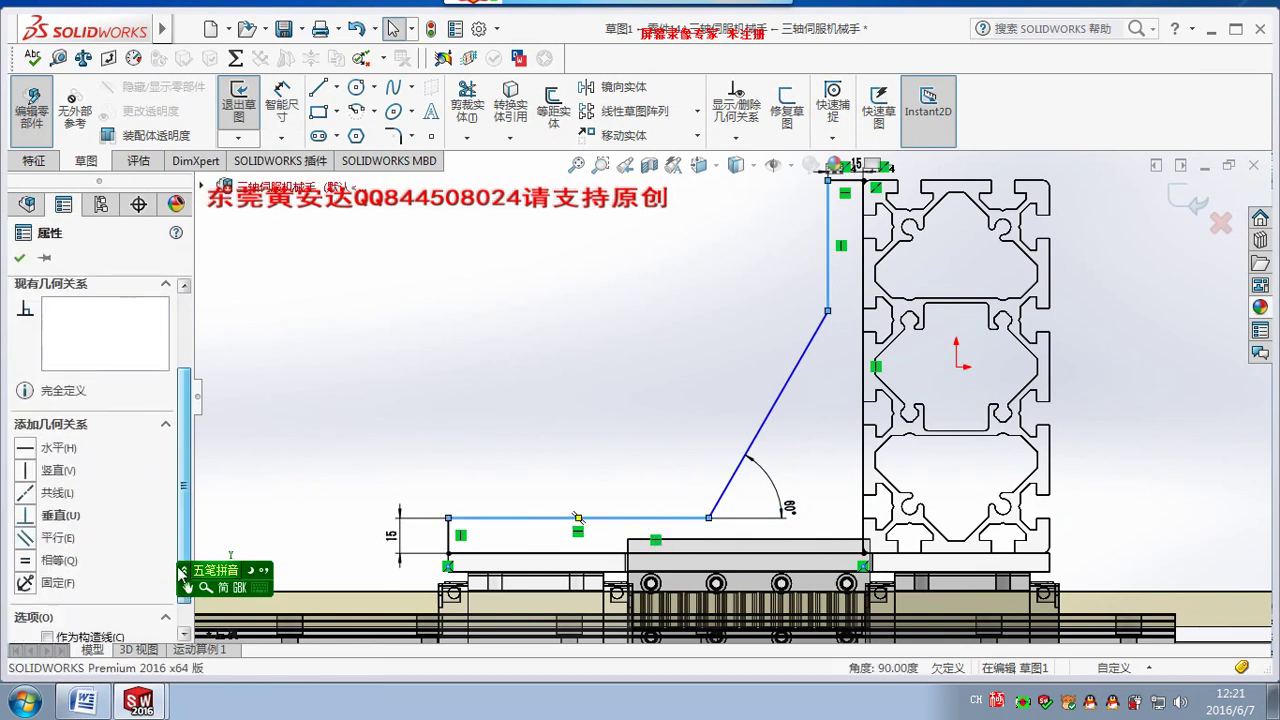
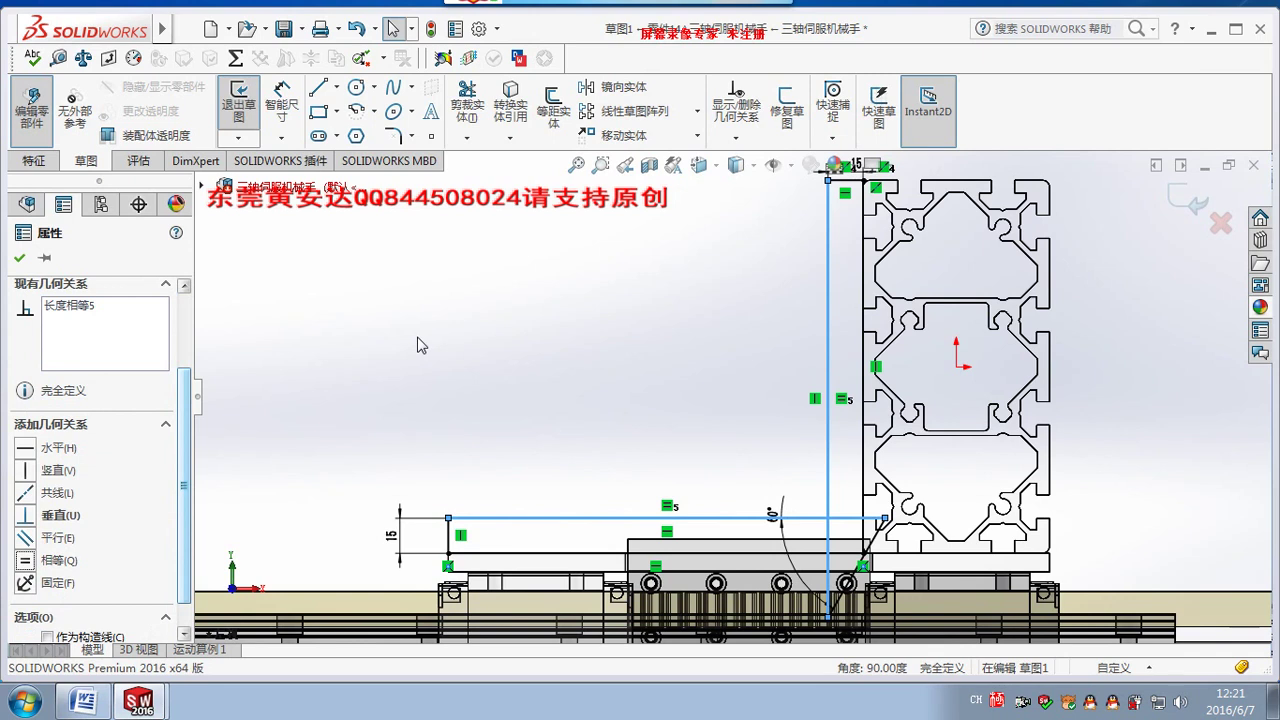
Free the diagonal gusset line, reposition its endpoints and change its angle from 60° to 45°.
left_click(22, 258)
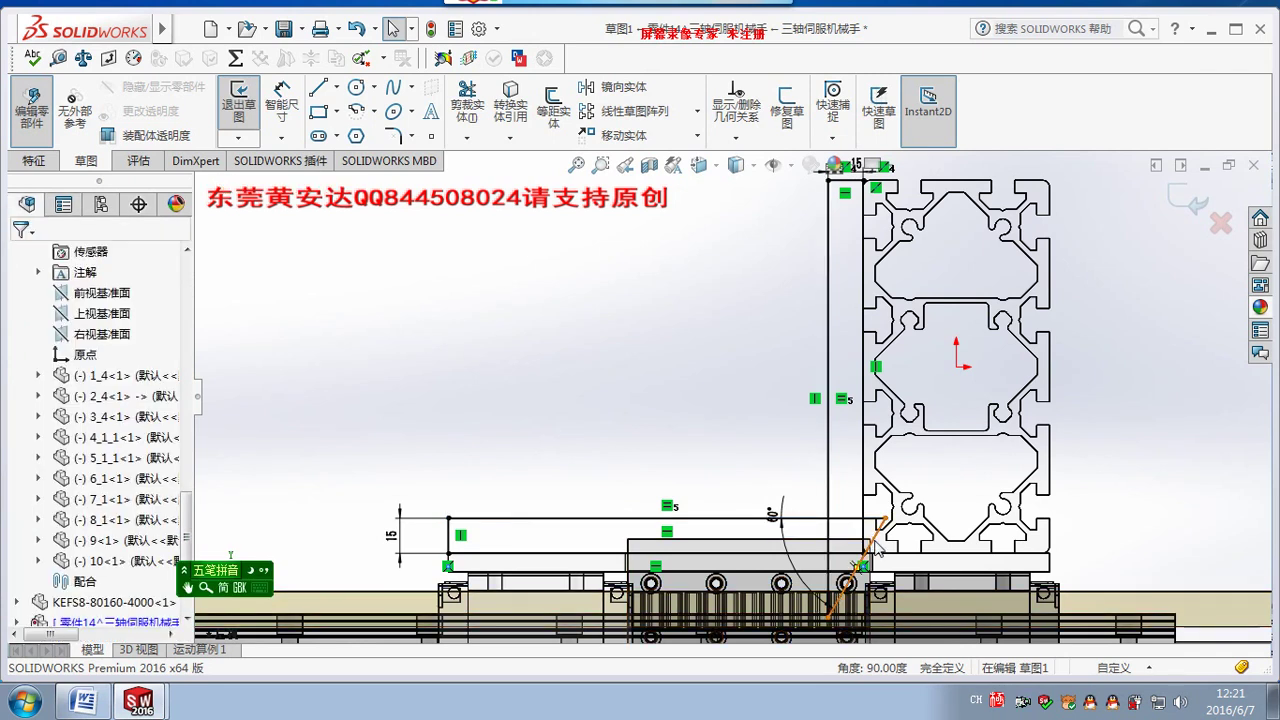
left_click(800, 478)
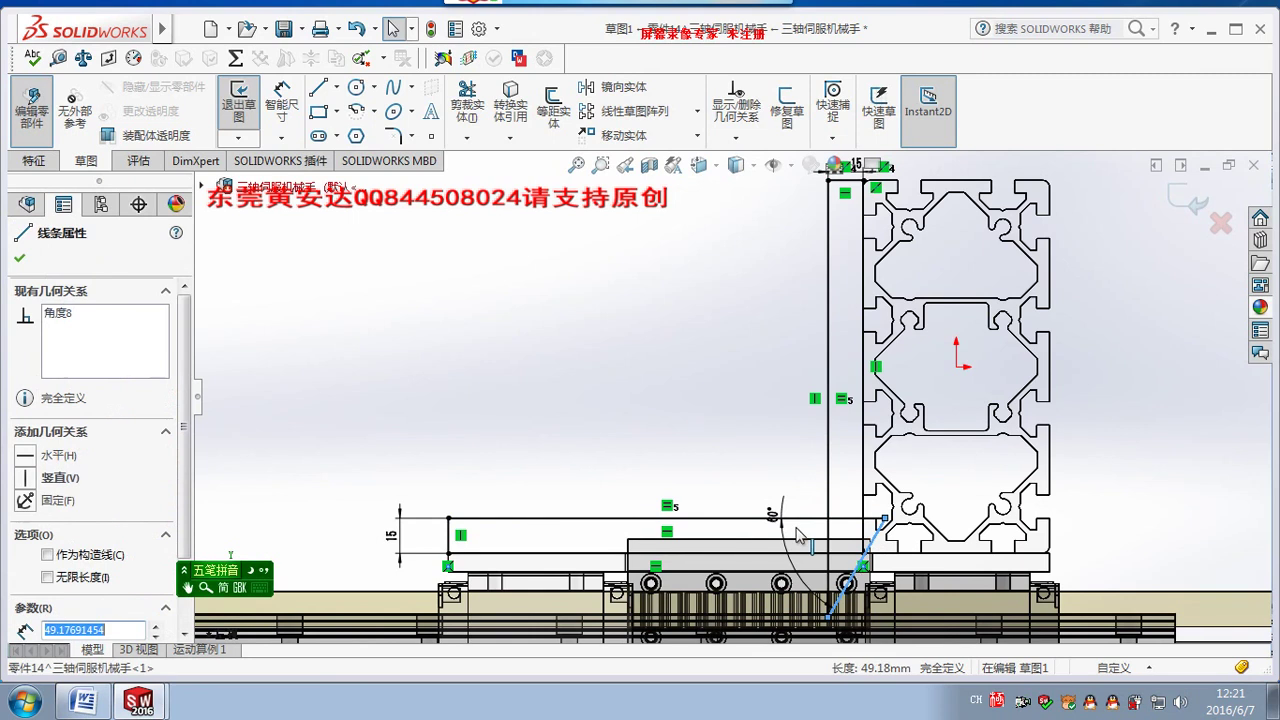
key("Return")
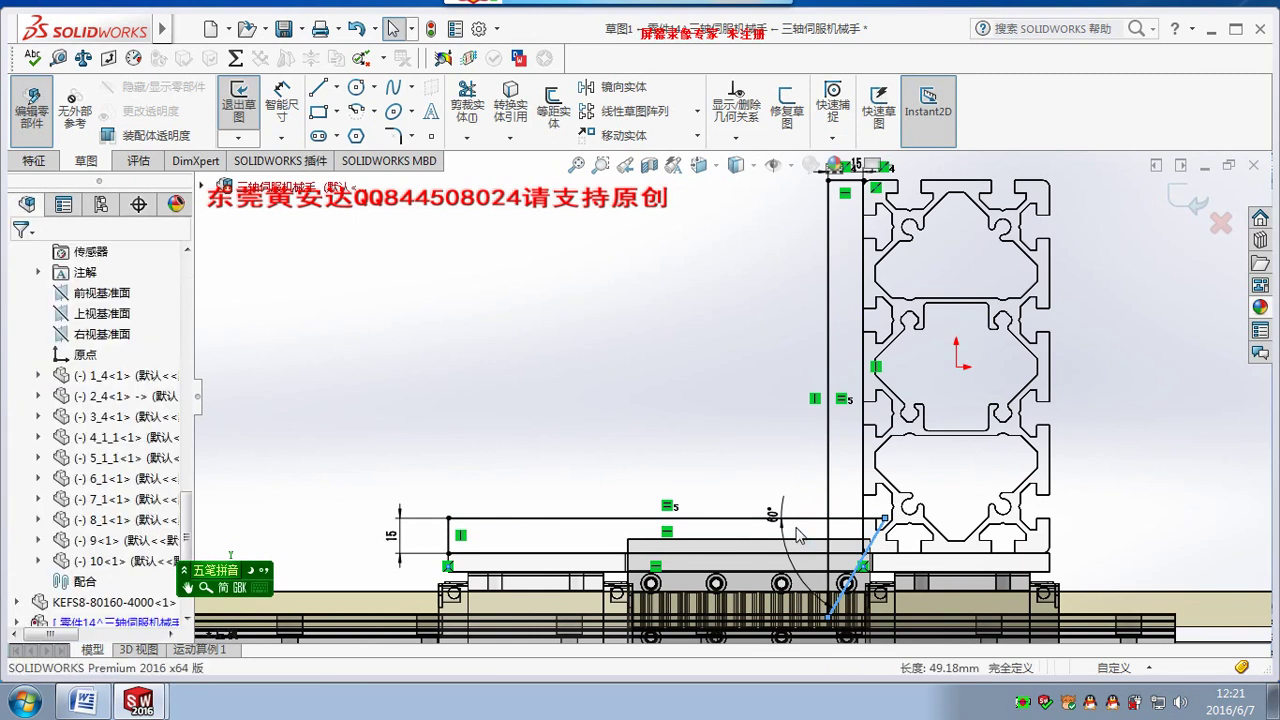
key("ctrl+z")
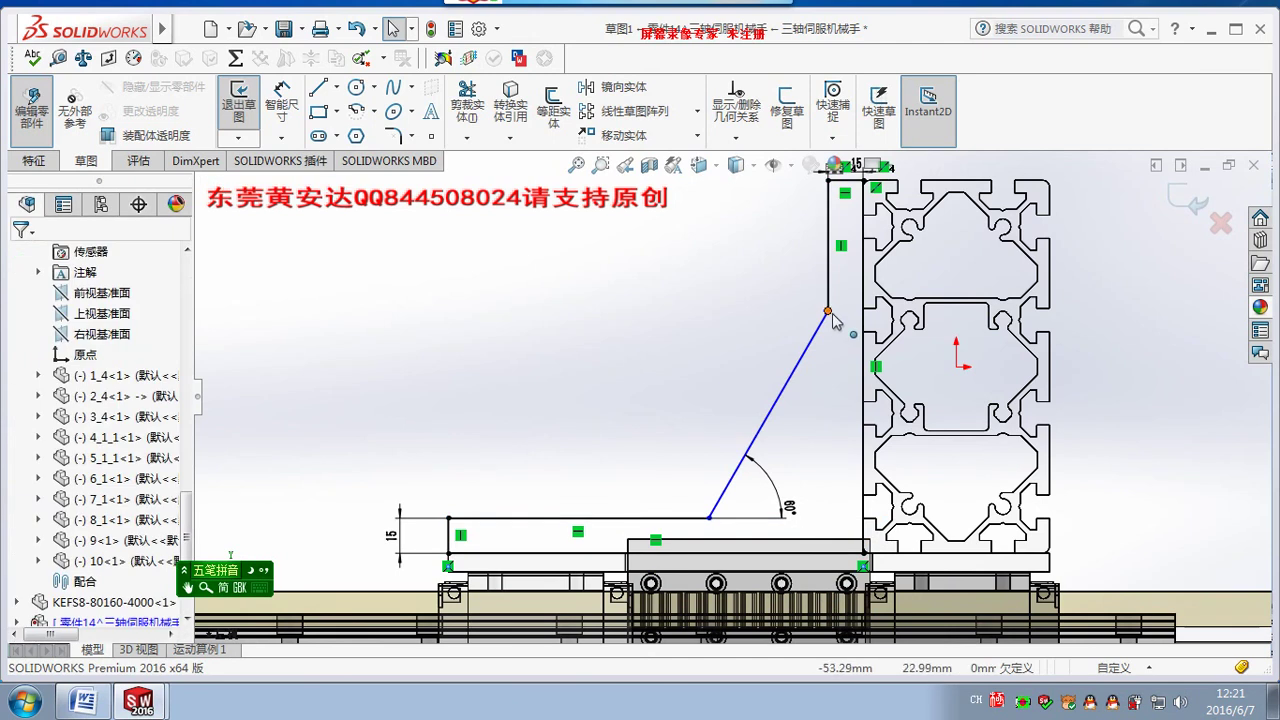
mouse_move(827, 311)
left_mouse_down()
mouse_move(828, 400)
mouse_move(827, 303)
left_mouse_up()
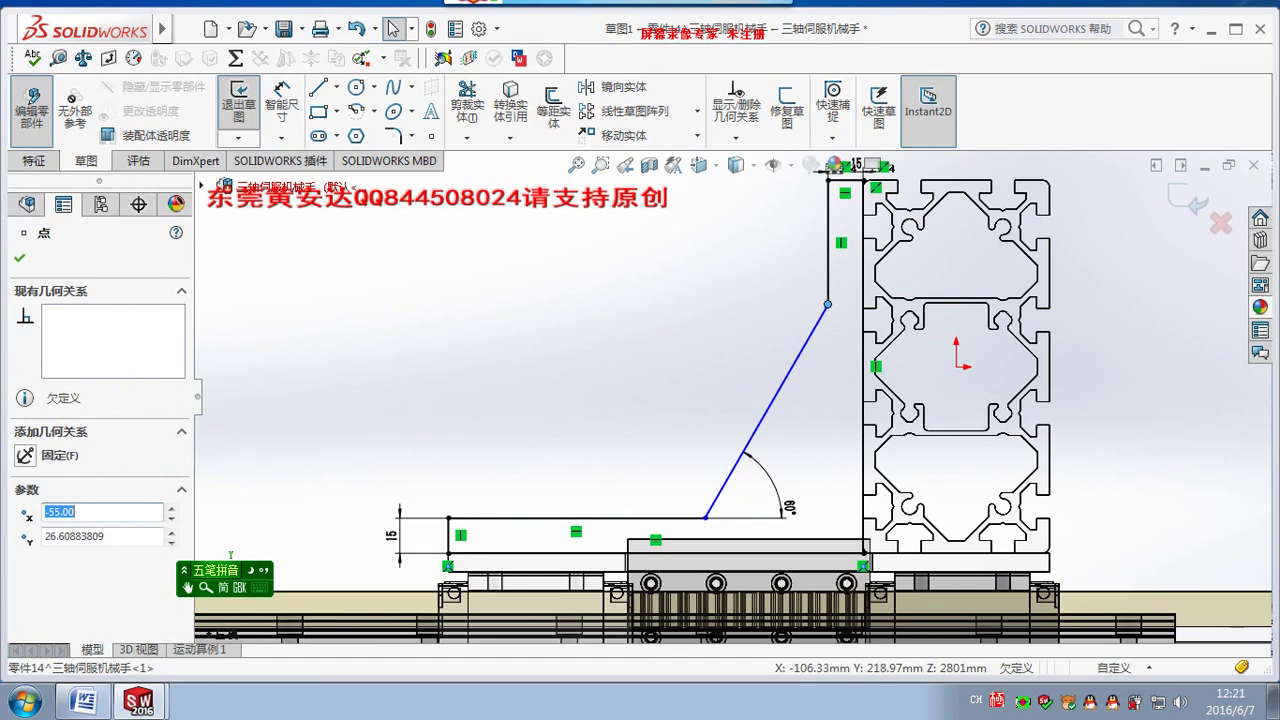
left_click(733, 513)
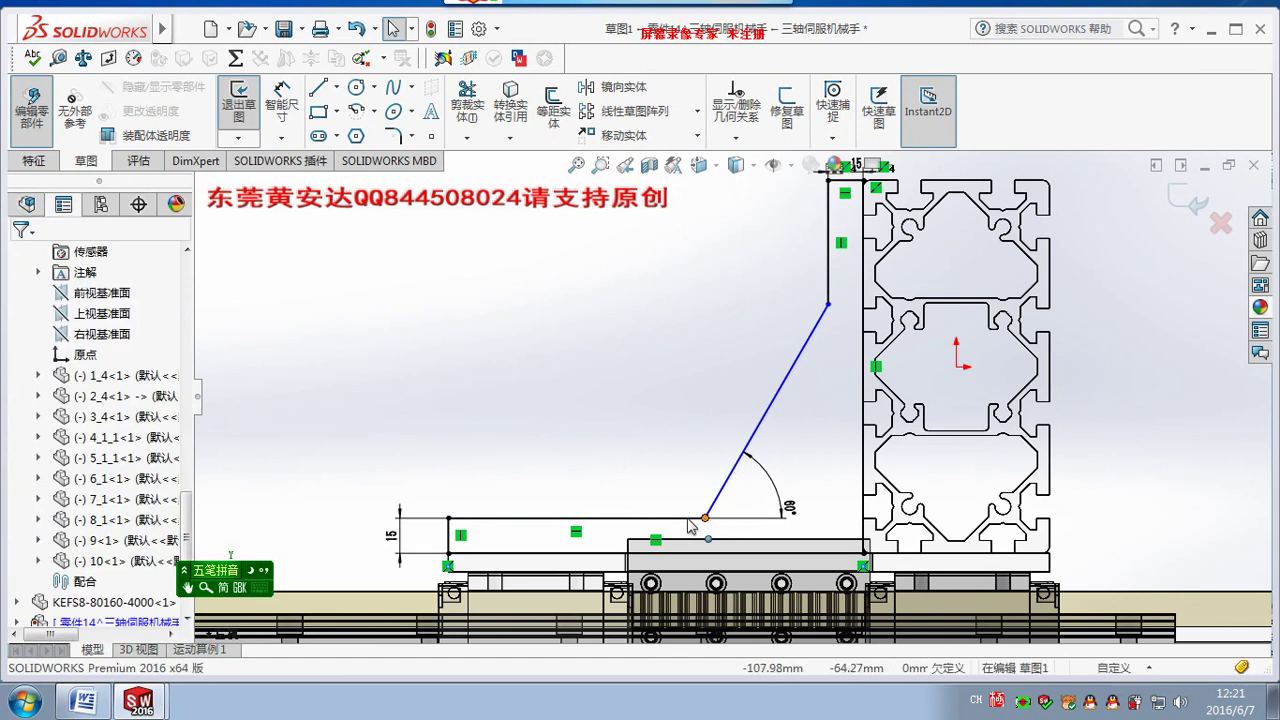
left_click_drag(705, 517, 777, 517)
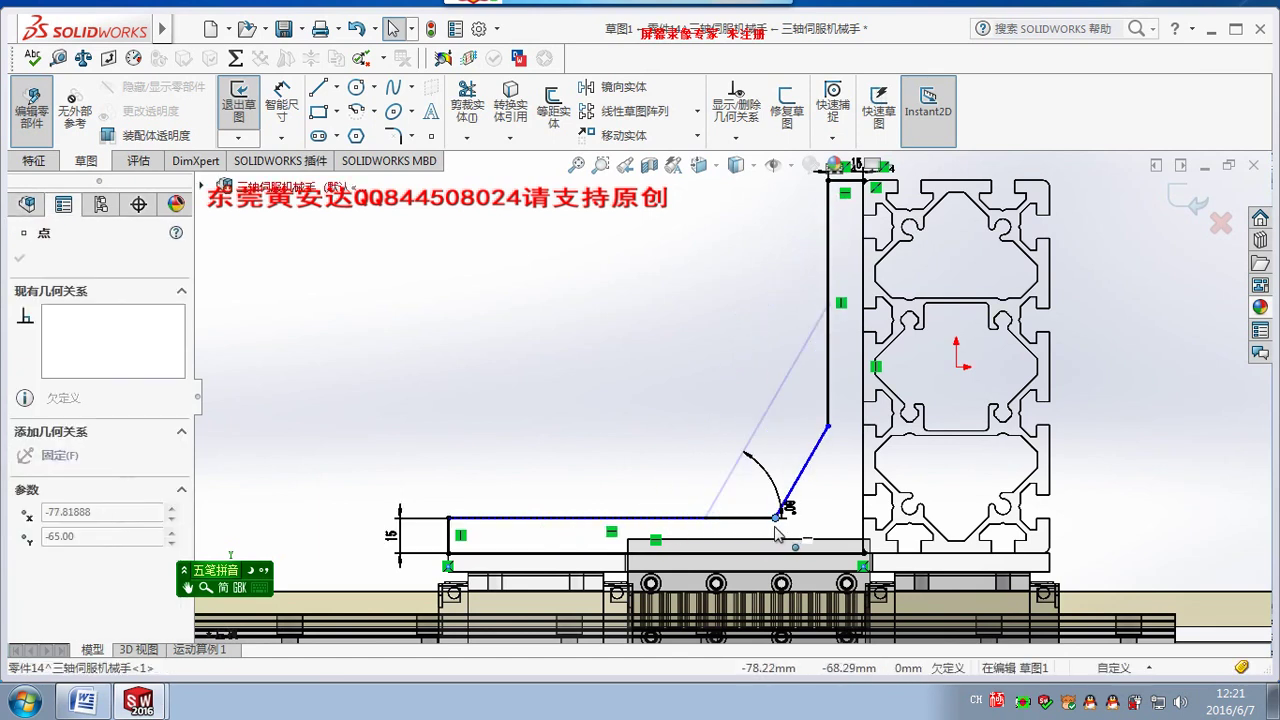
left_click_drag(777, 530, 741, 527)
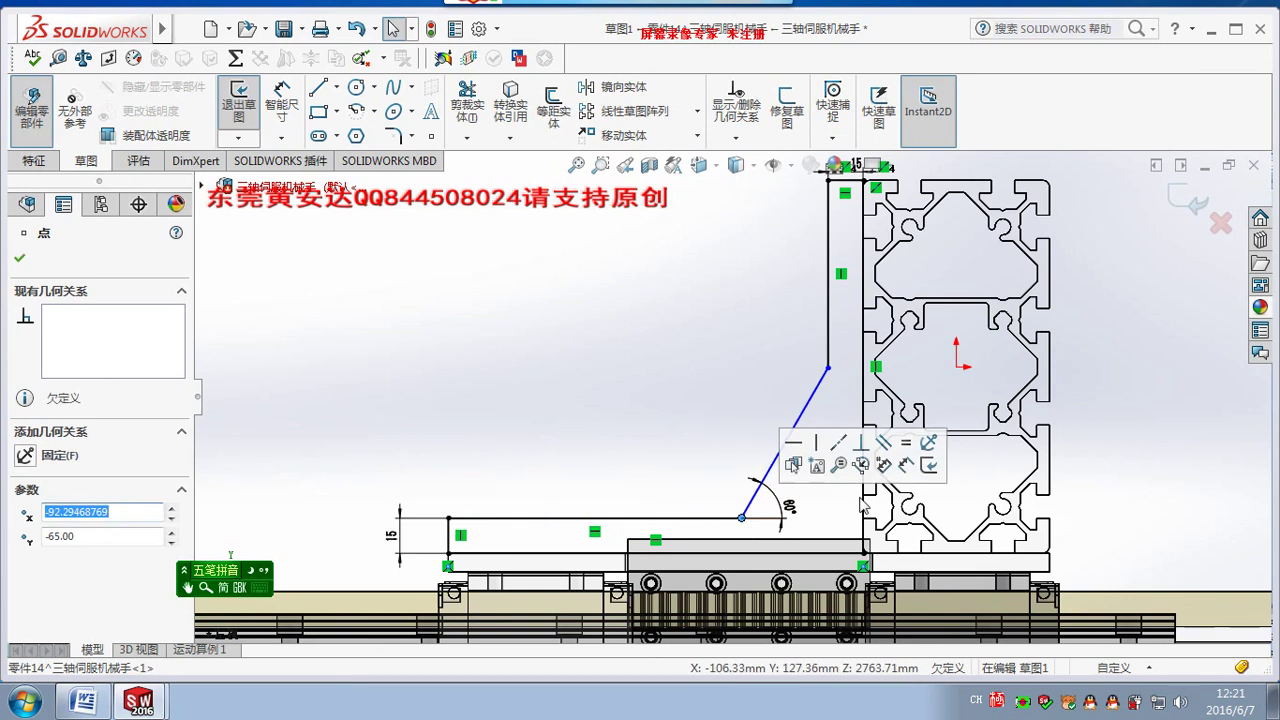
key("Escape")
type("45")
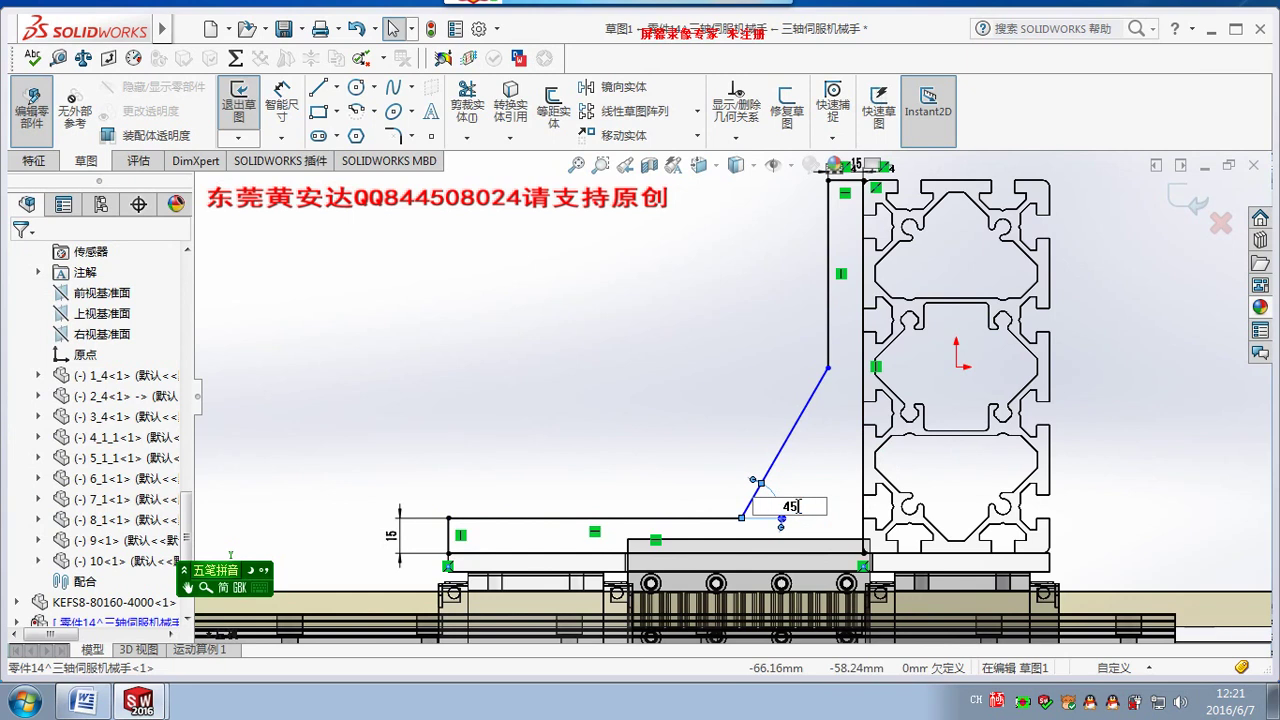
key("Return")
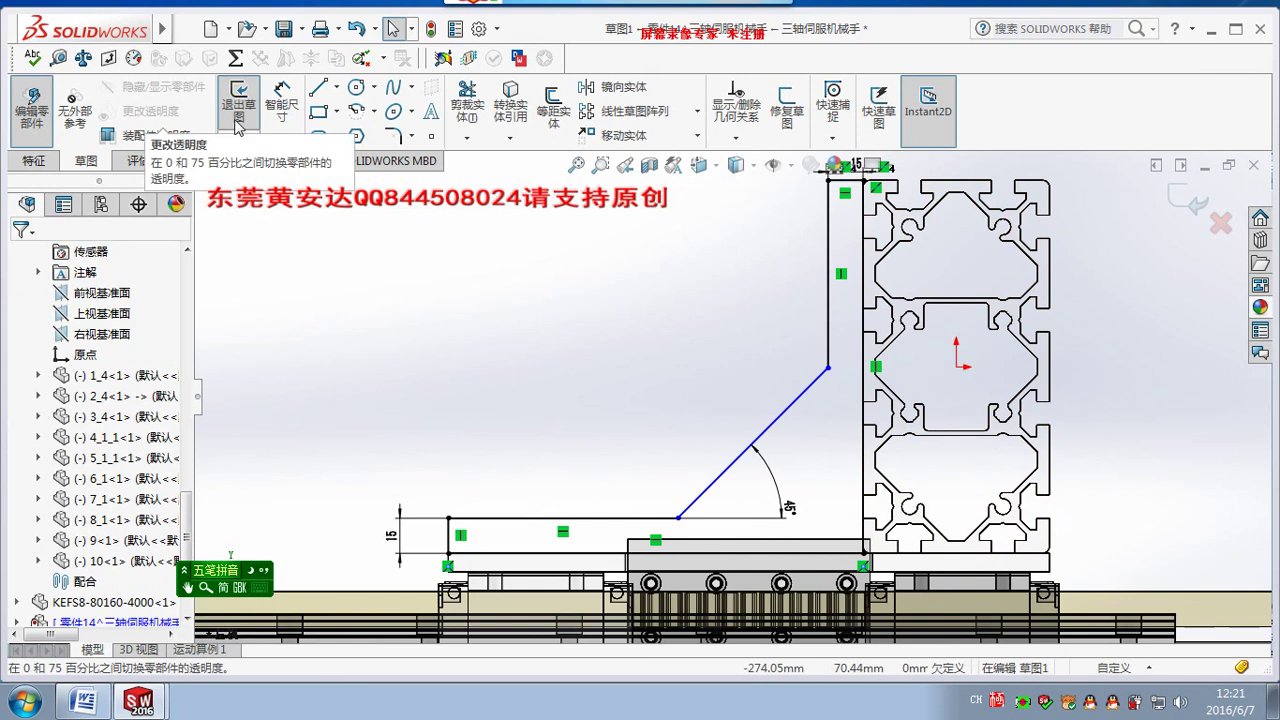
Try an Equal relation between the vertical and horizontal legs, then undo it.
left_click(829, 310)
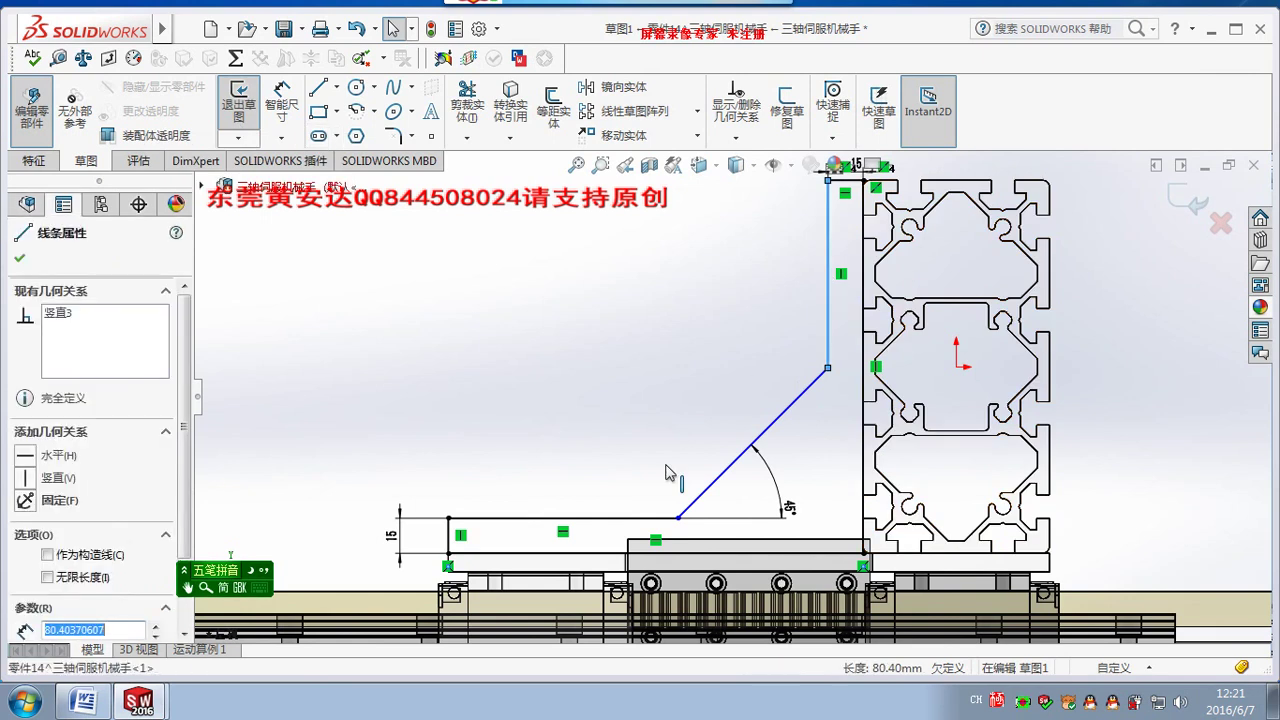
left_click(628, 519, "ctrl")
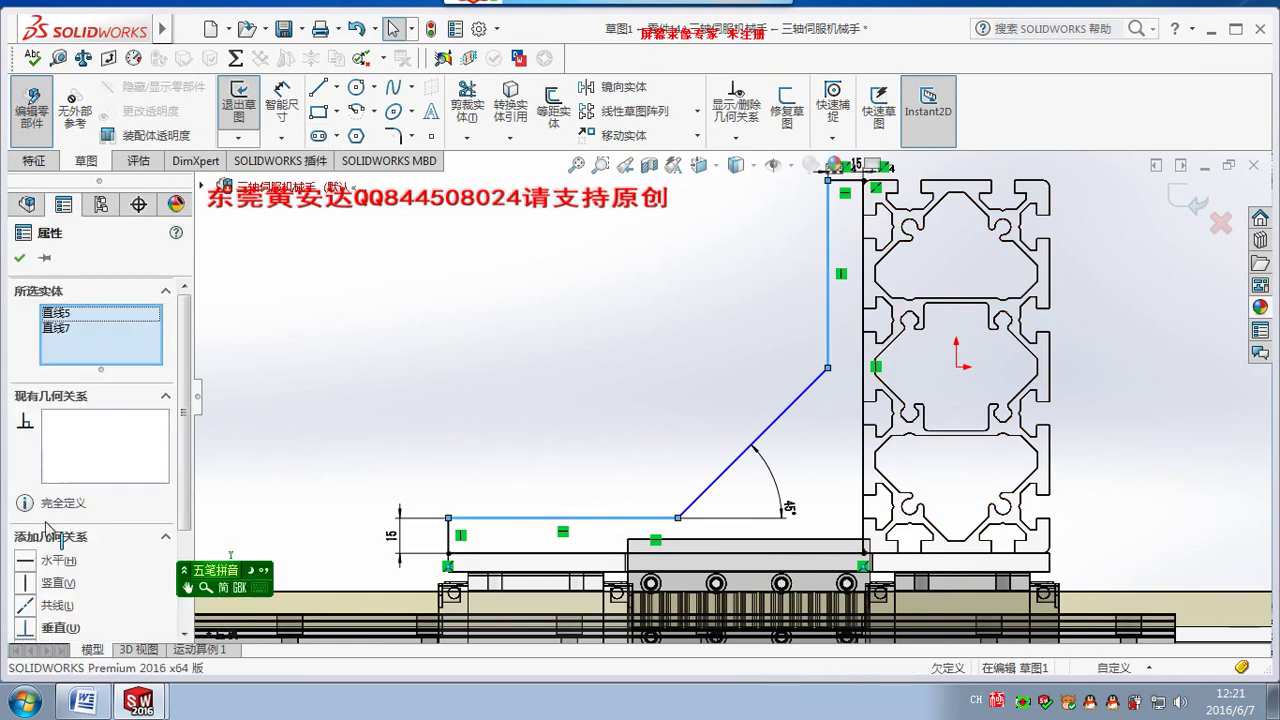
scroll(180, 509, "down", 1)
scroll(175, 508, "down", 2)
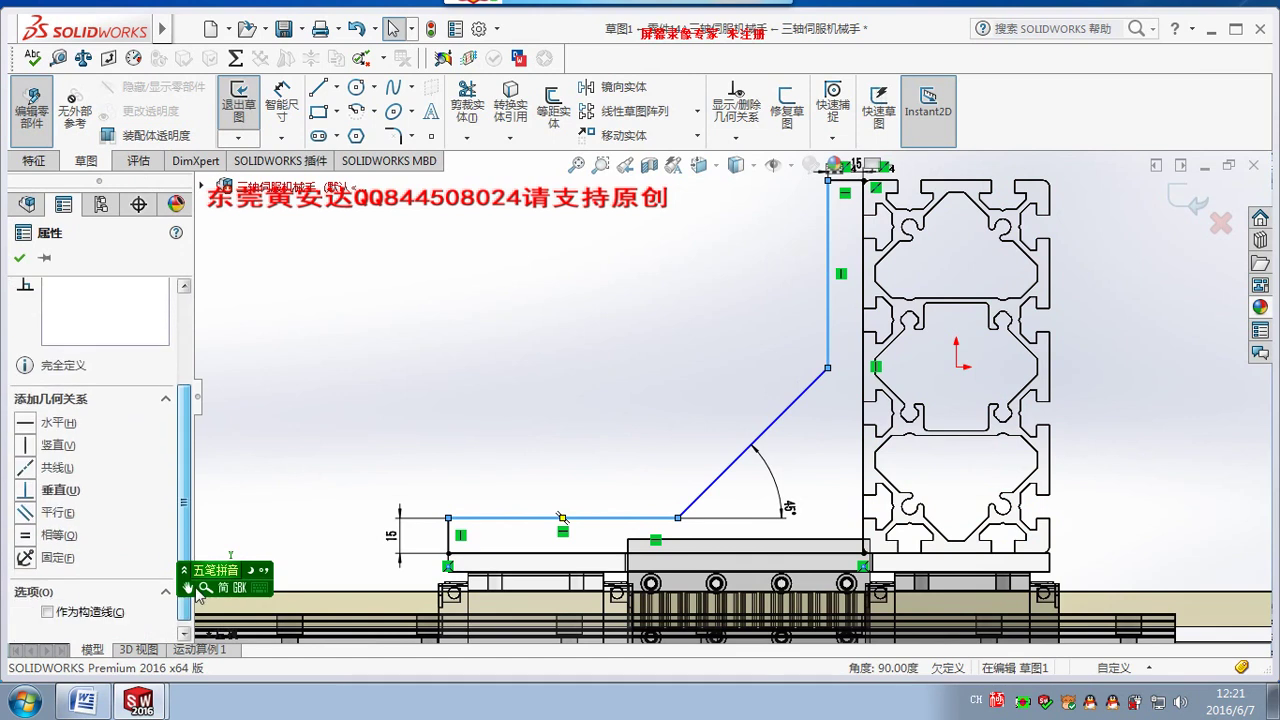
left_click(165, 507)
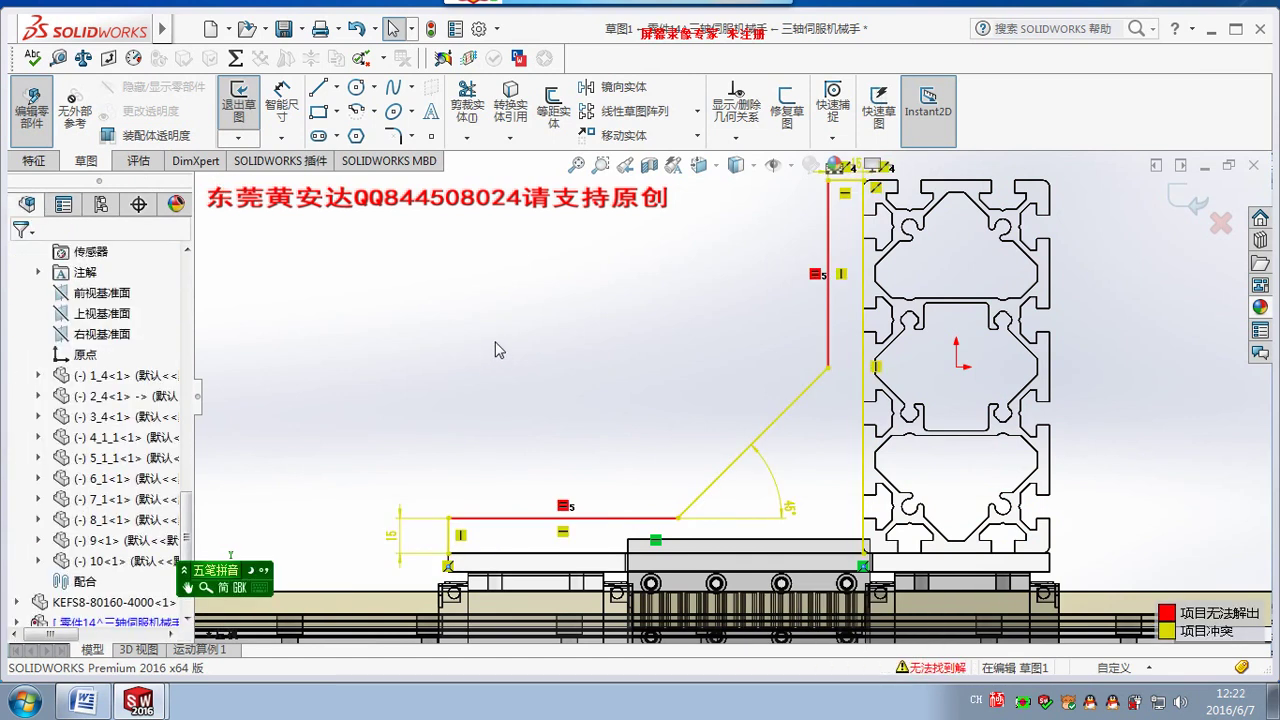
key("ctrl+z")
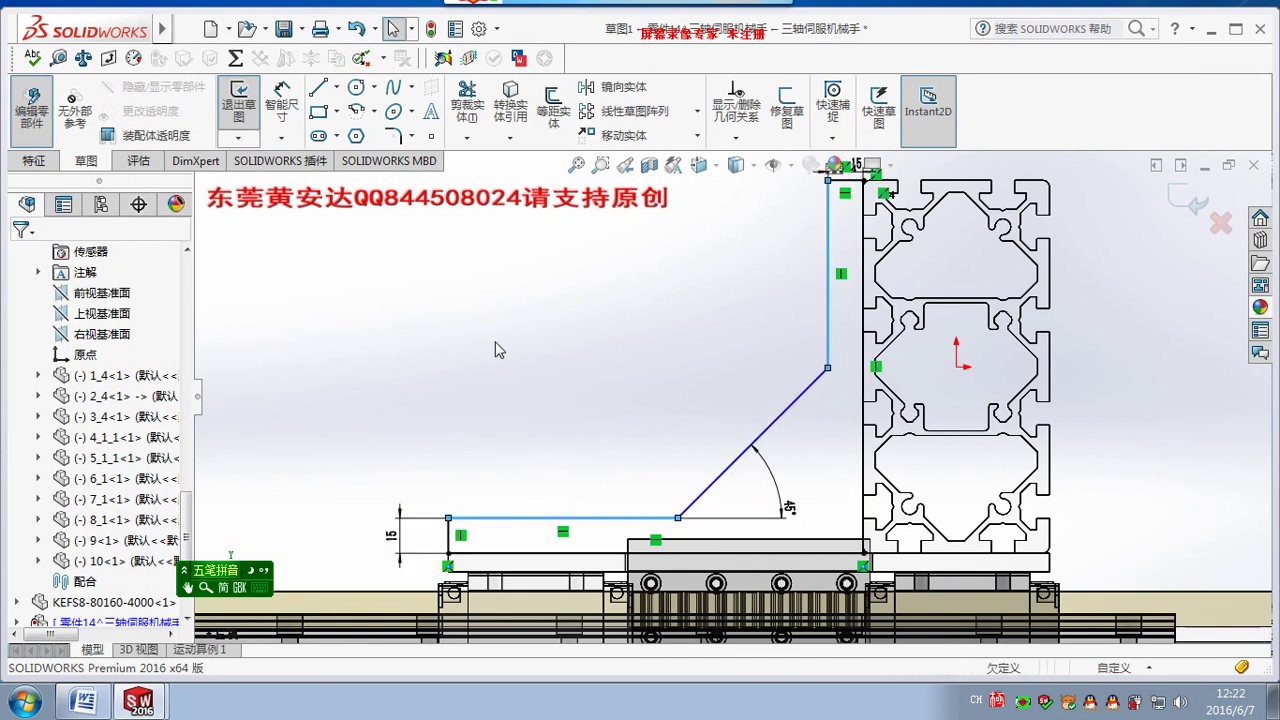
Dimension the vertical leg at 80 mm, fully defining the bracket sketch.
left_click(282, 100)
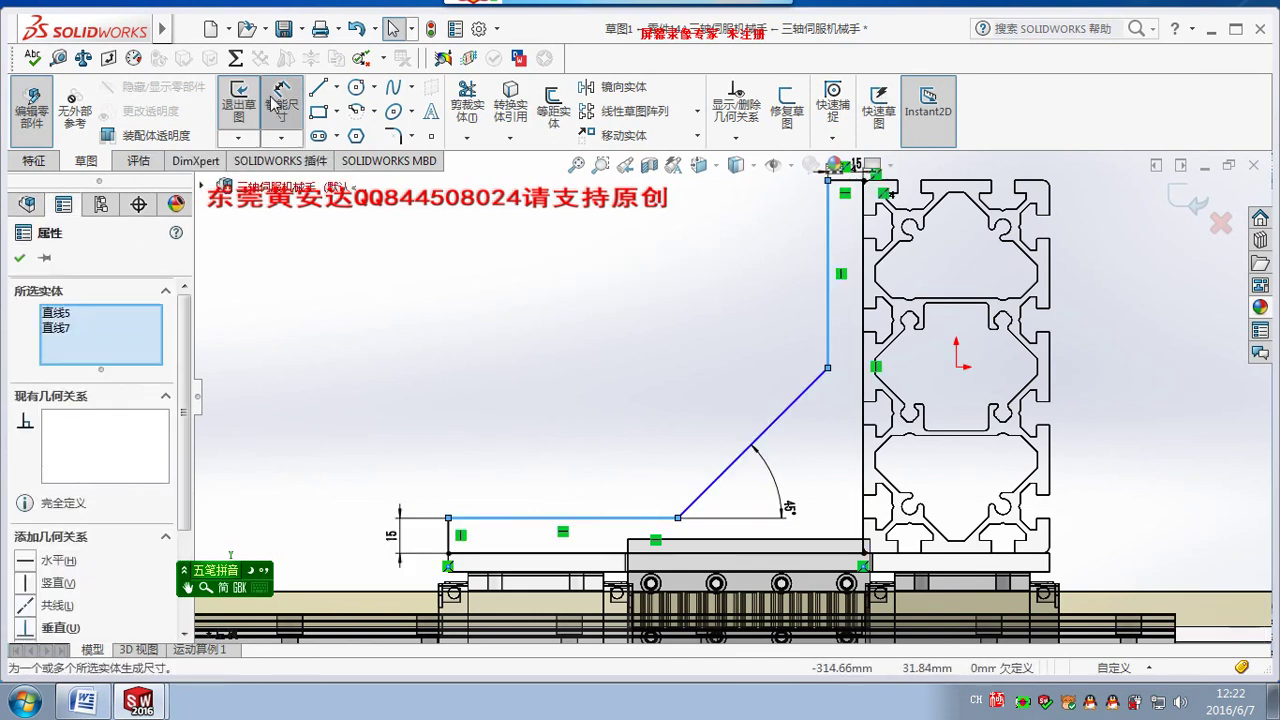
left_click(829, 330)
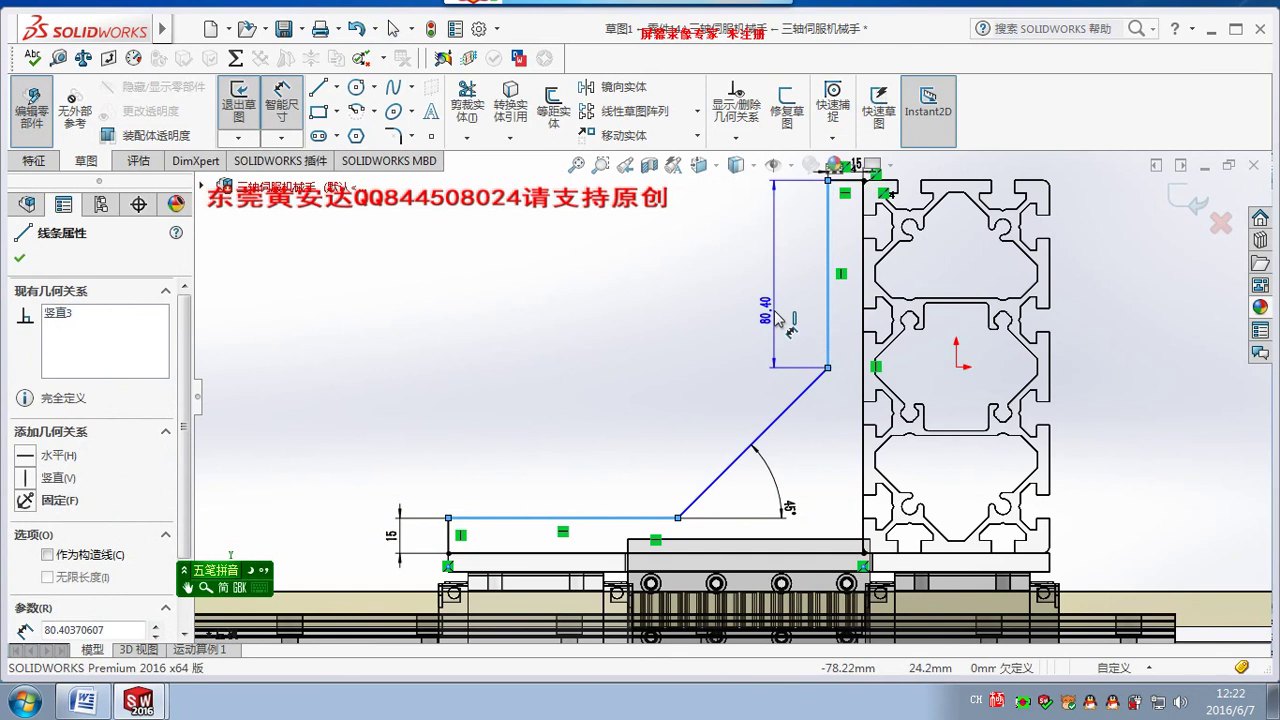
left_click(772, 295)
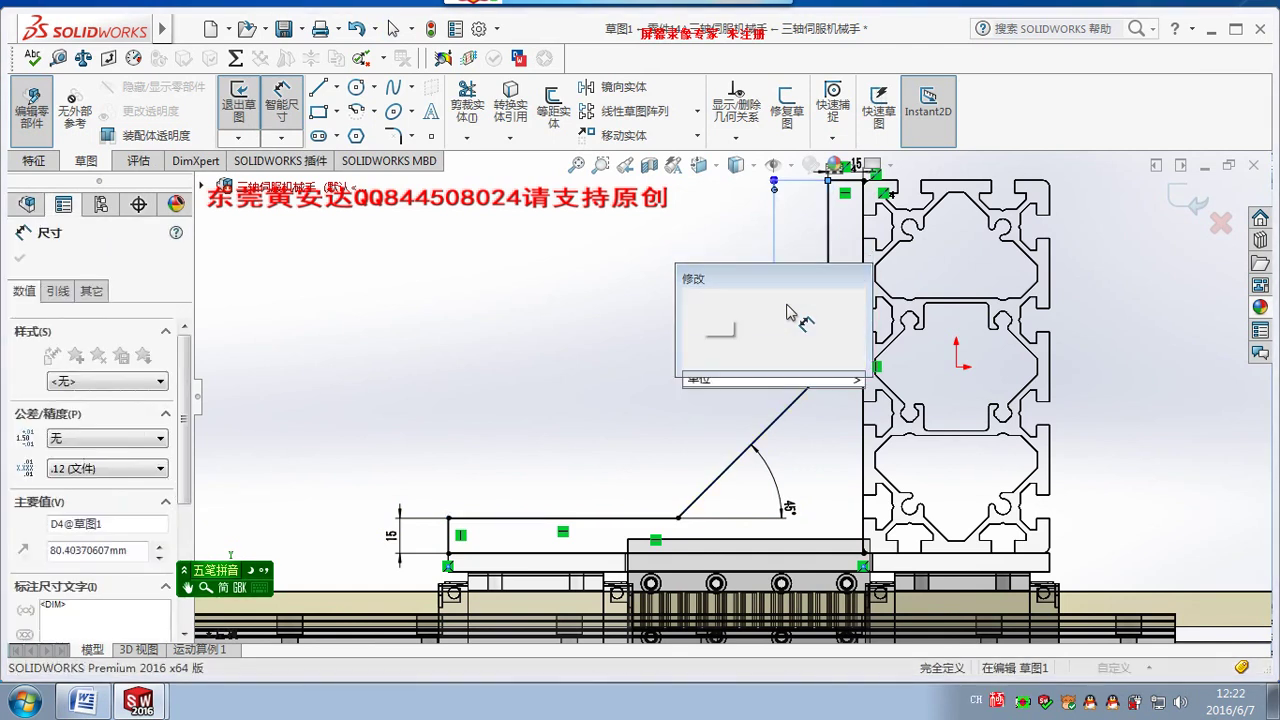
type("80")
key("Return")
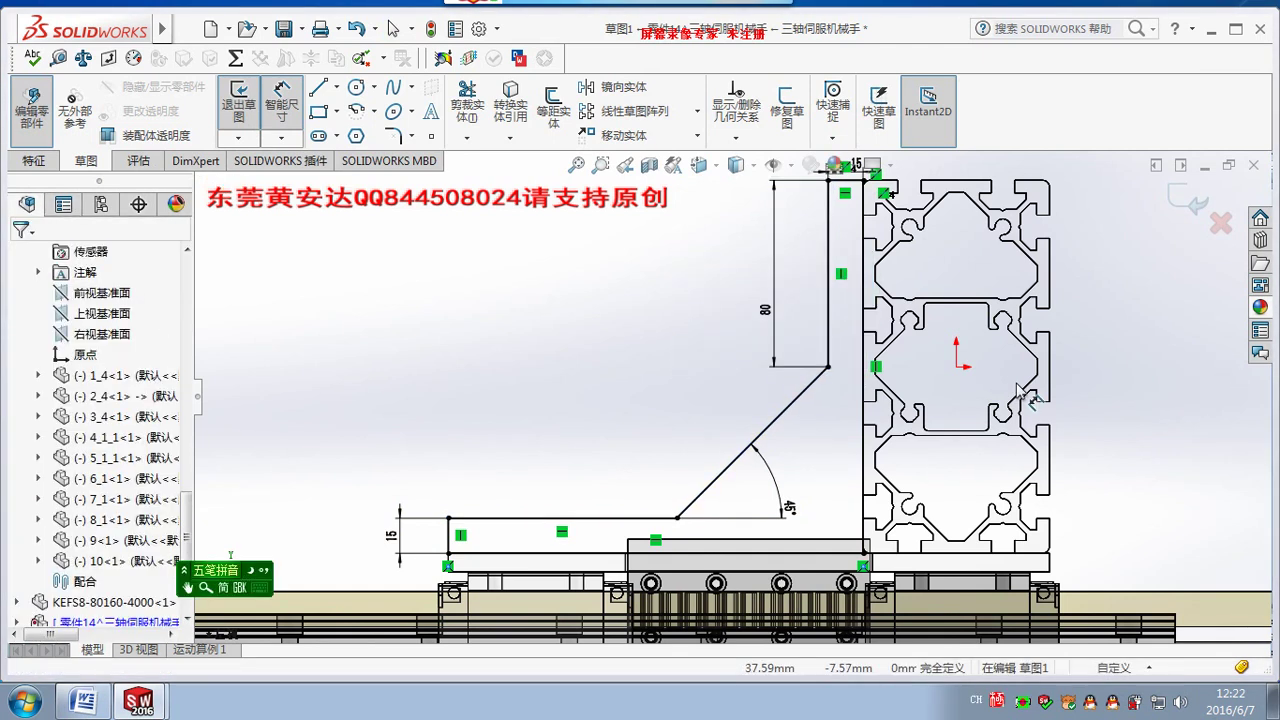
Extrude the bracket sketch in the flipped direction to an 18 mm plate thickness.
left_click(238, 100)
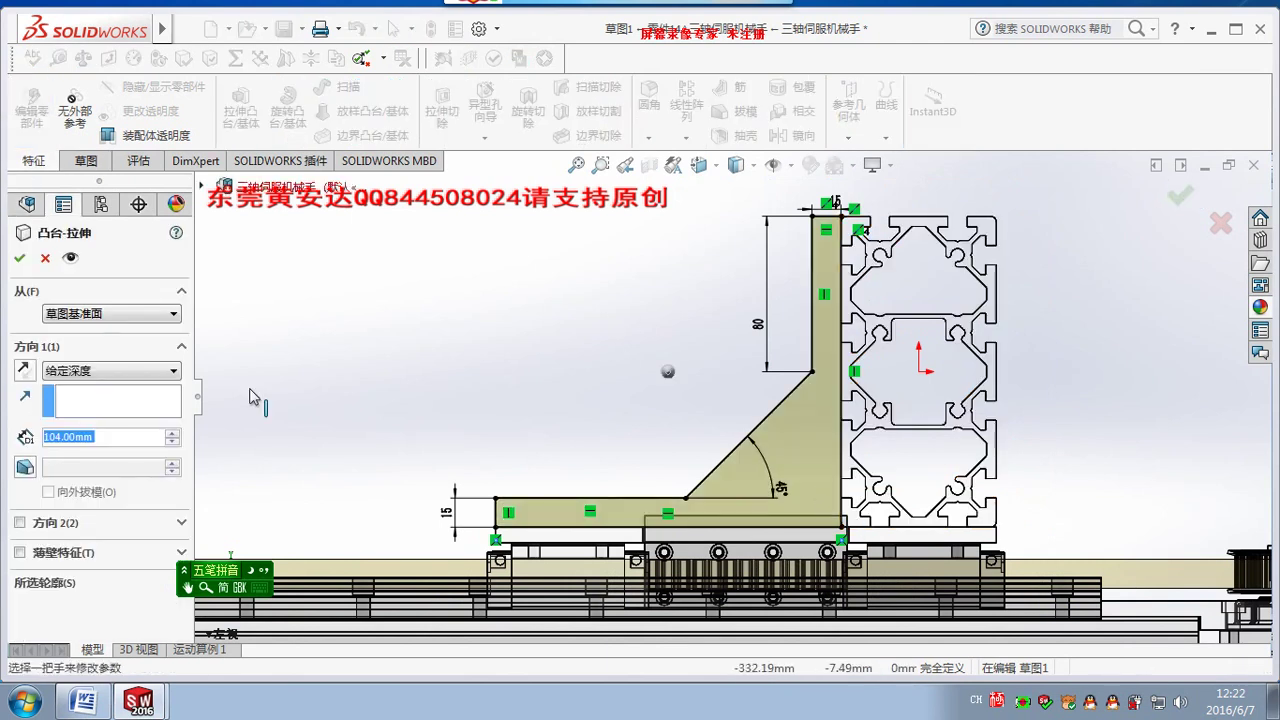
left_click(24, 374)
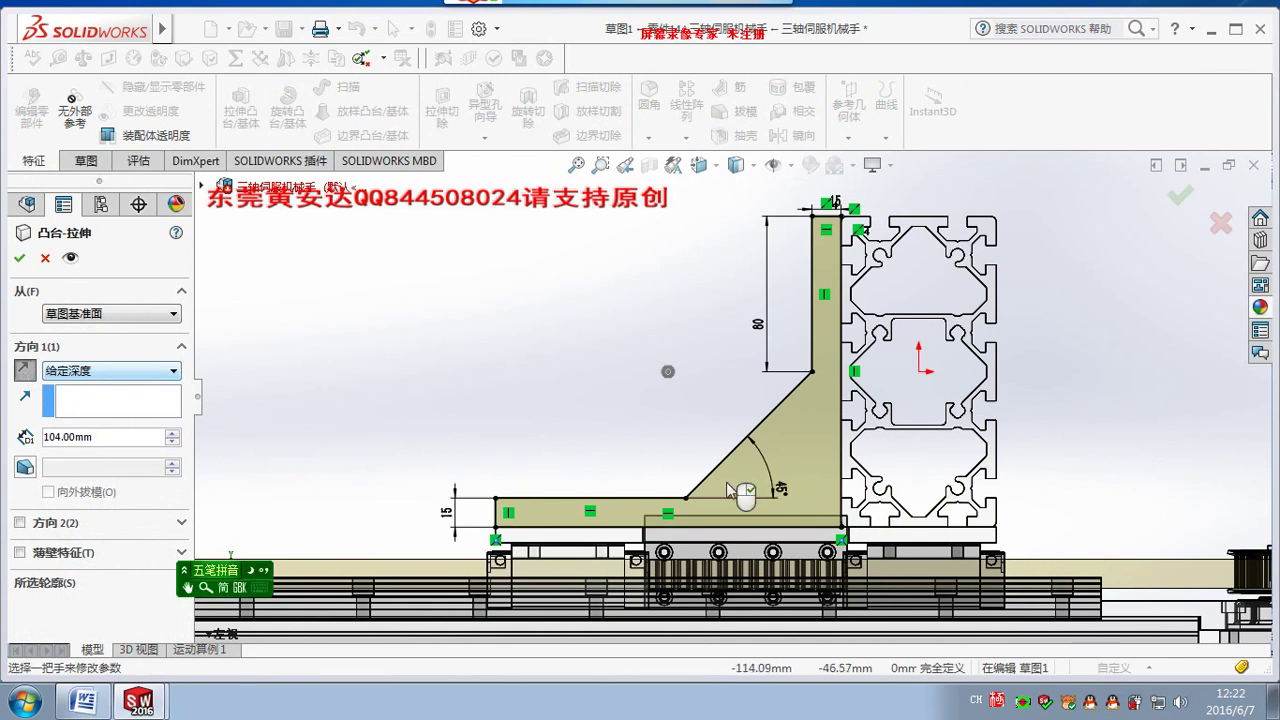
middle_click_drag(726, 482, 520, 440)
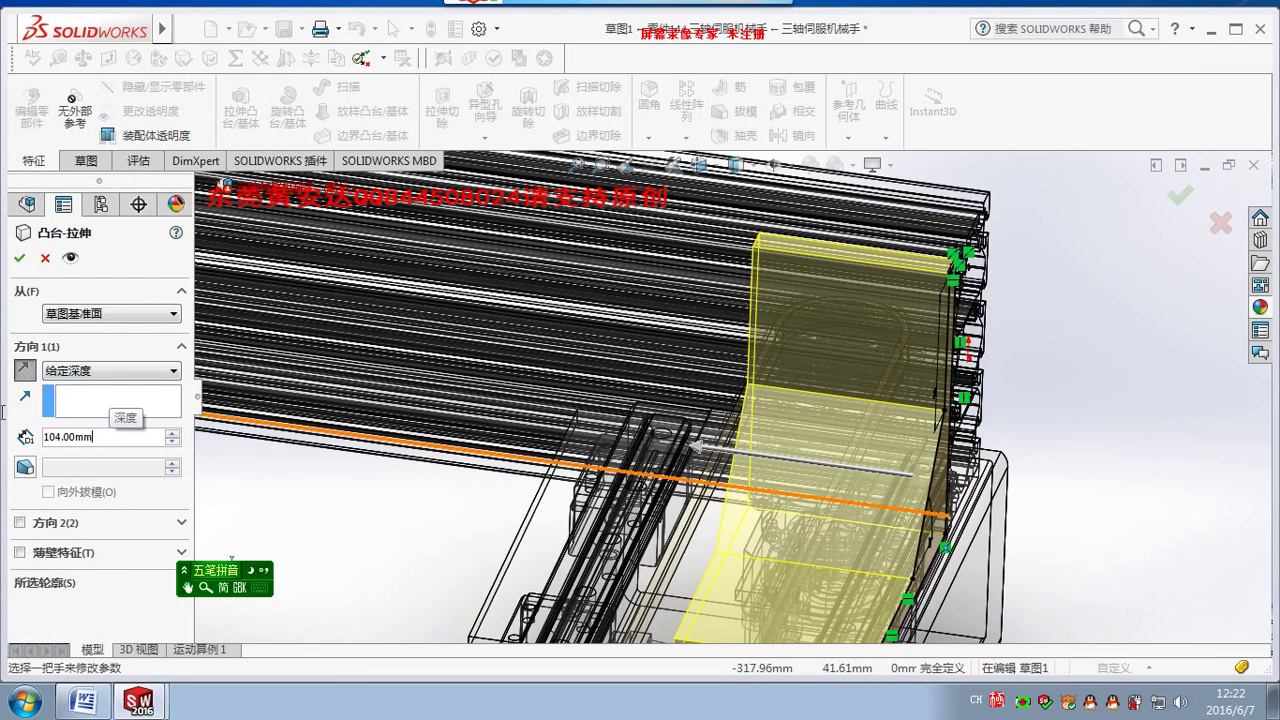
type("15")
key("Return")
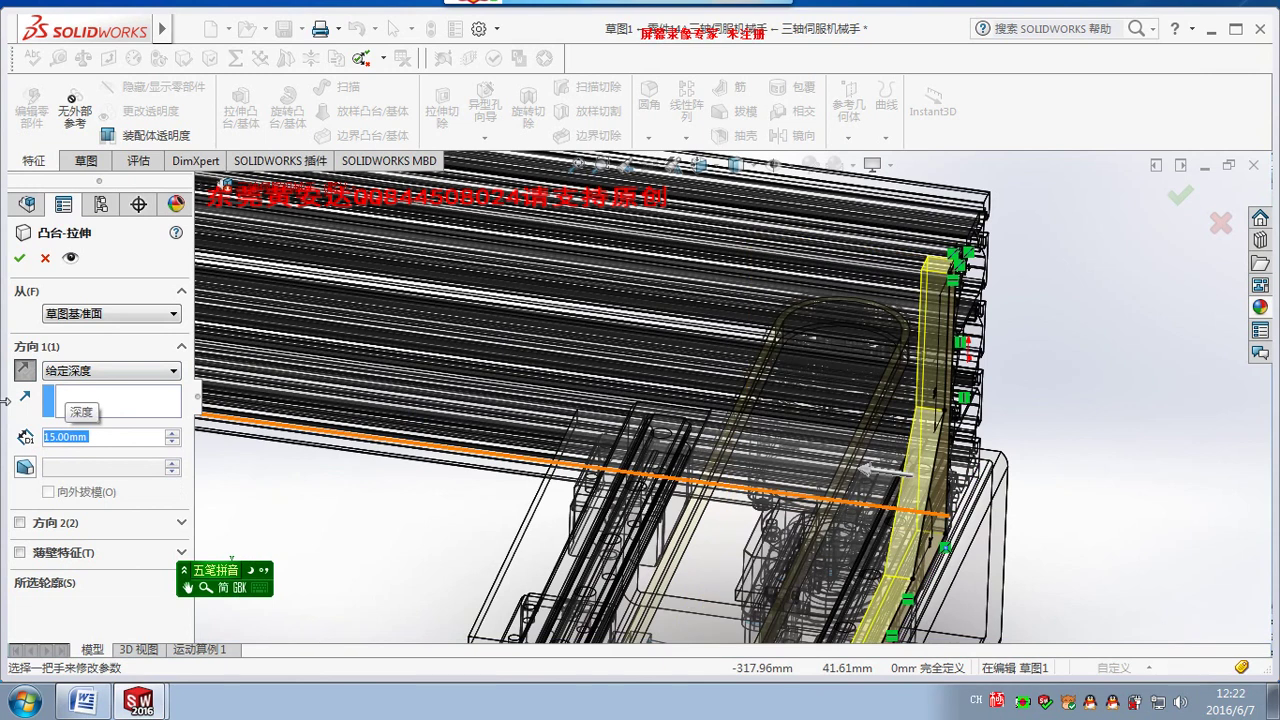
type("18")
key("Return")
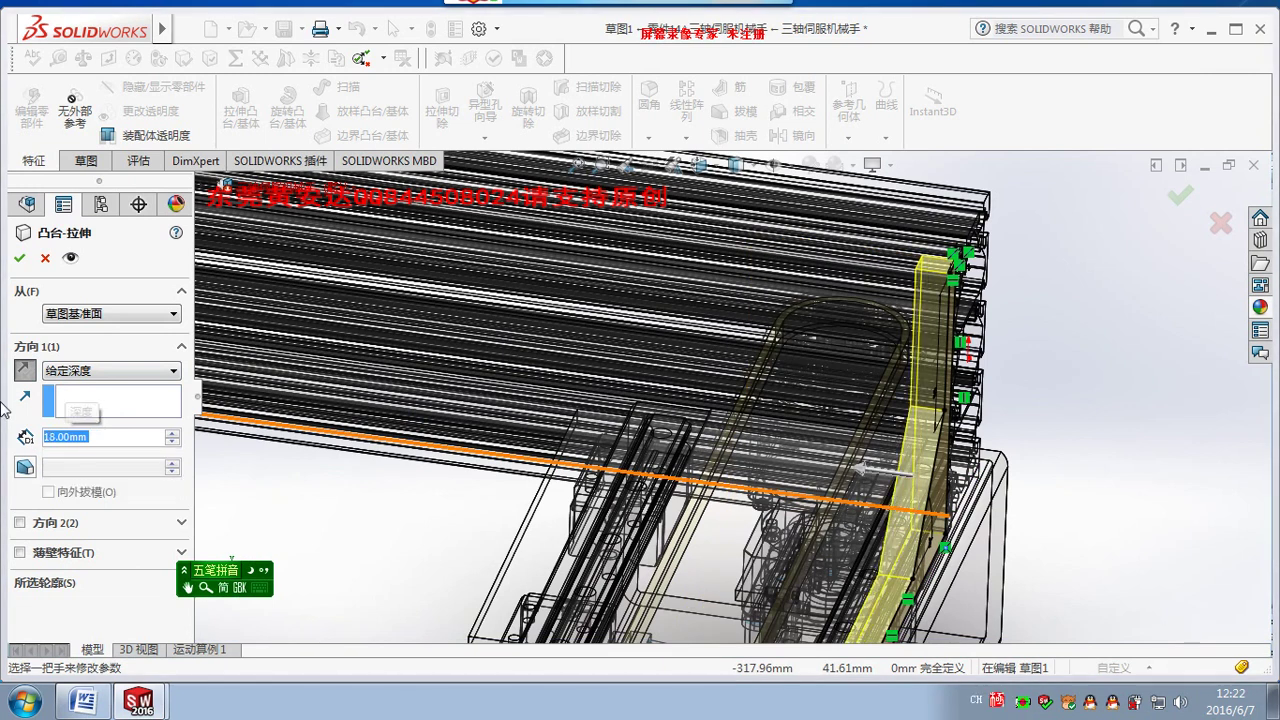
left_click(19, 257)
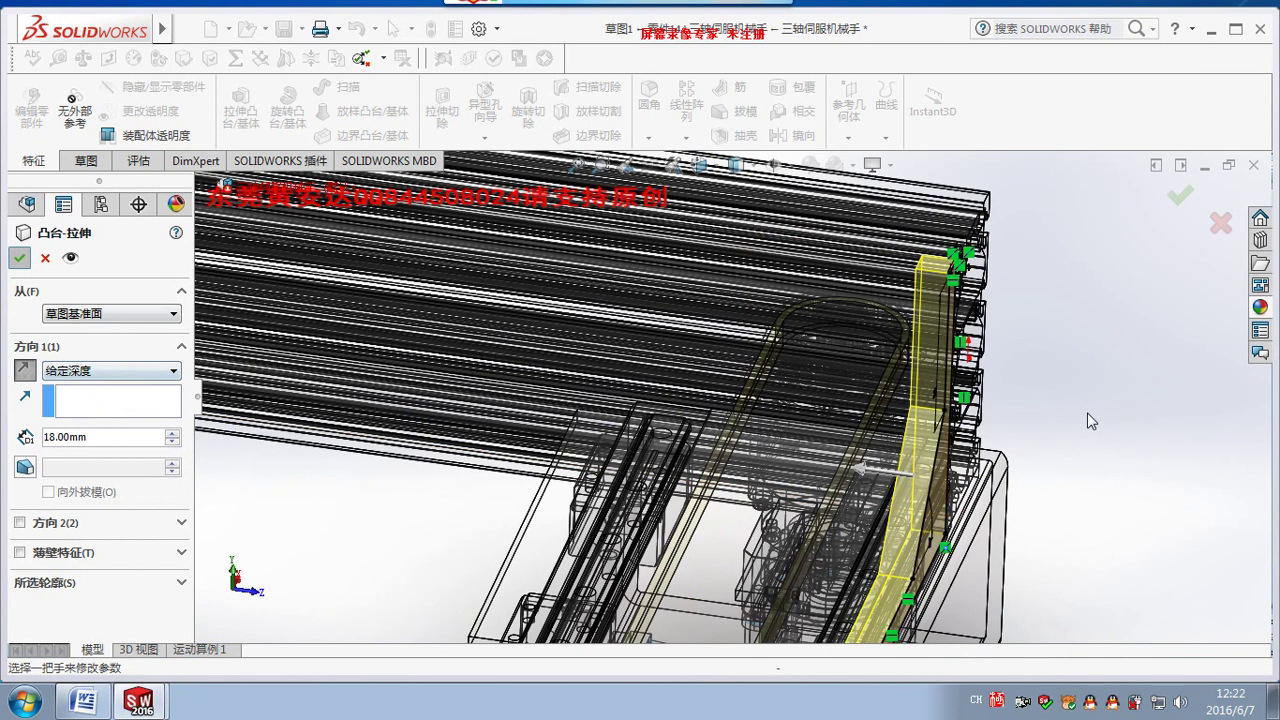
Exit part editing back to the assembly and select the plate's end face.
left_click(1181, 198)
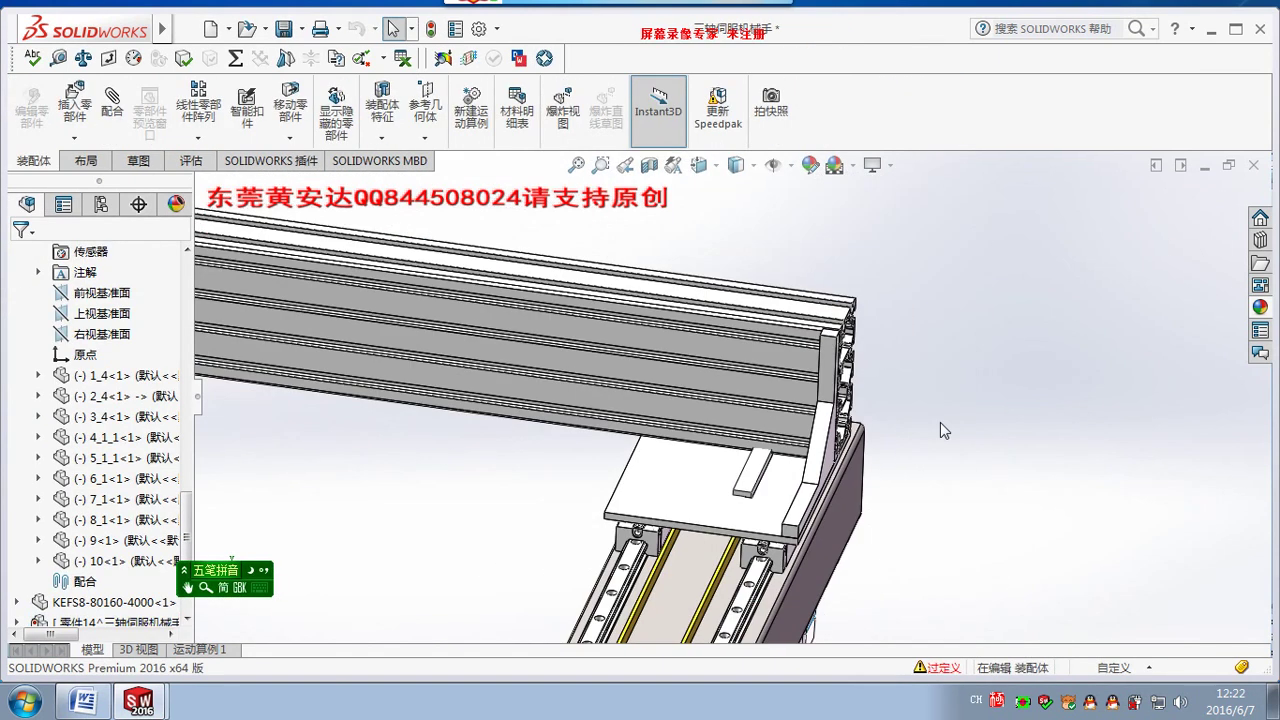
middle_click_drag(940, 430, 868, 513)
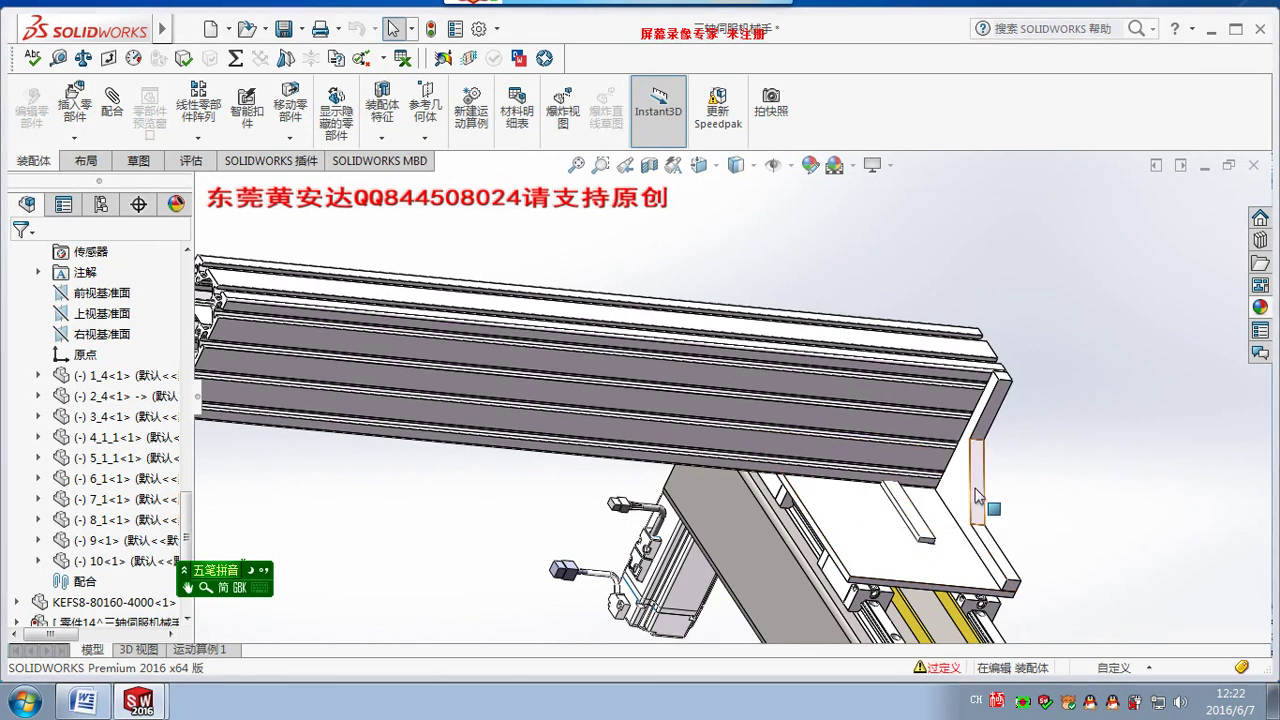
scroll(978, 496, "down", 2)
scroll(975, 500, "down", 2)
scroll(928, 400, "down", 2)
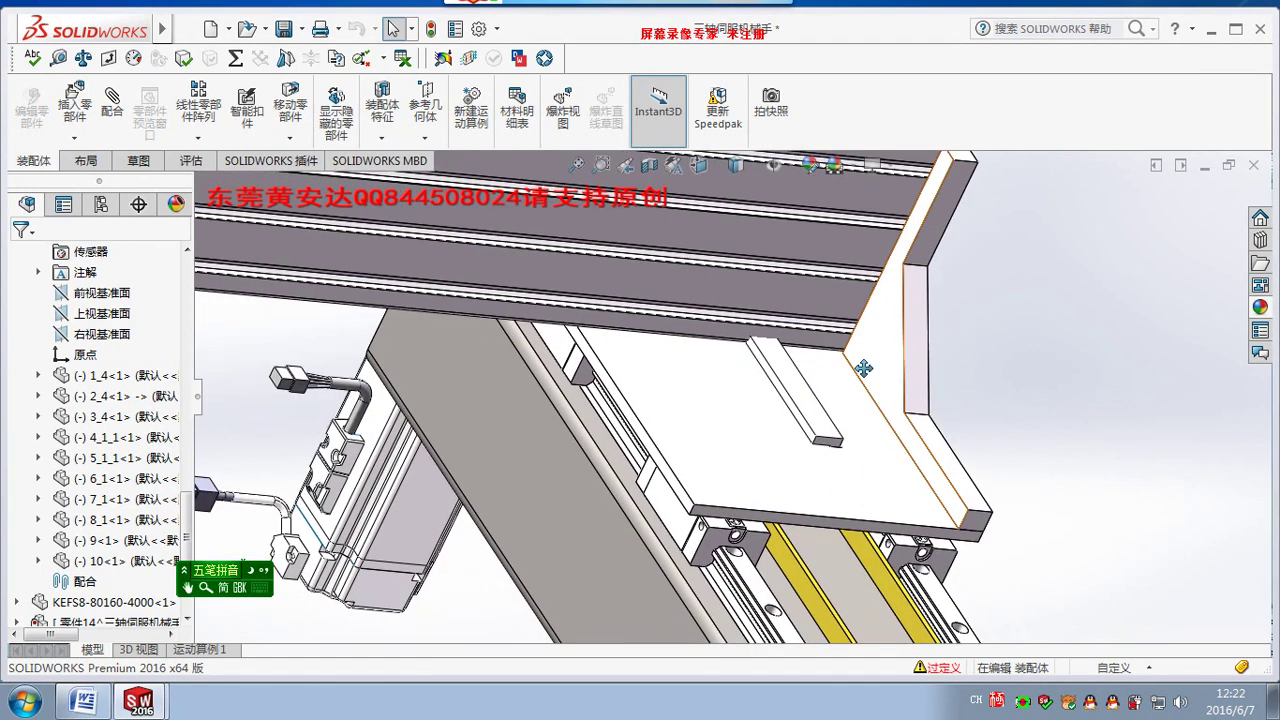
left_click(863, 369)
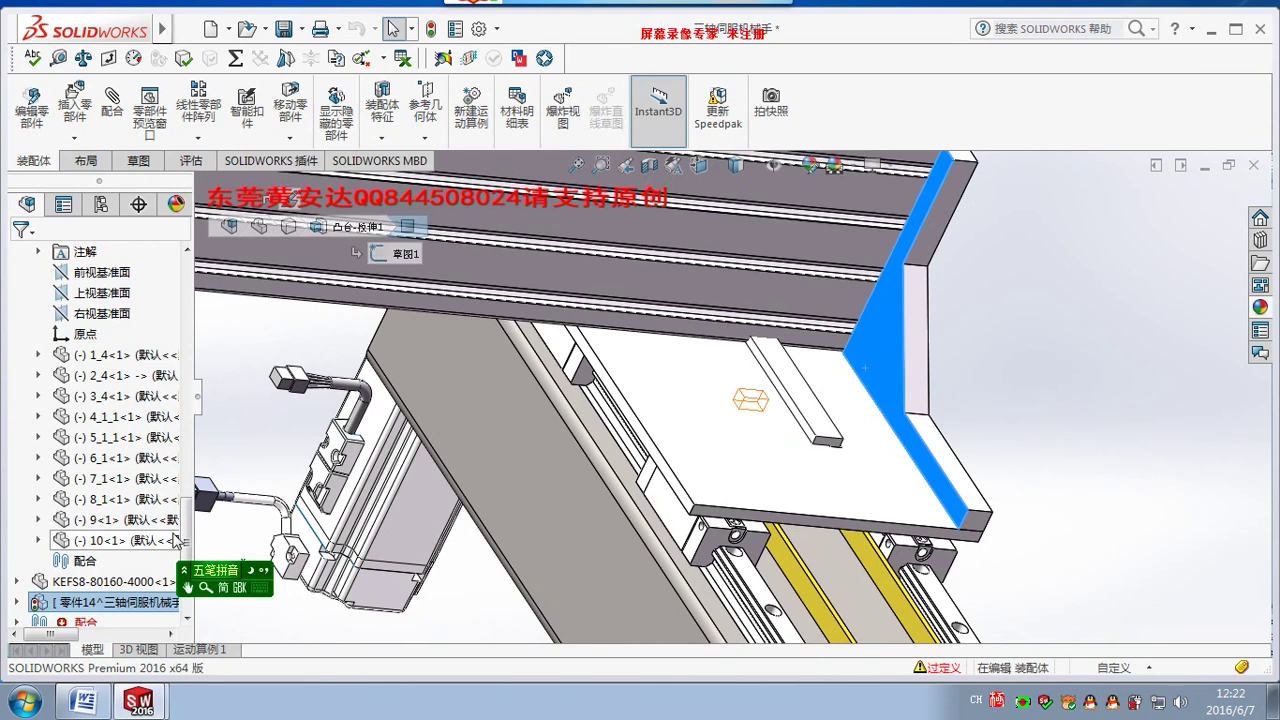
Select plane 基准面1, then start and cancel a chain component pattern.
scroll(176, 541, "down", 2)
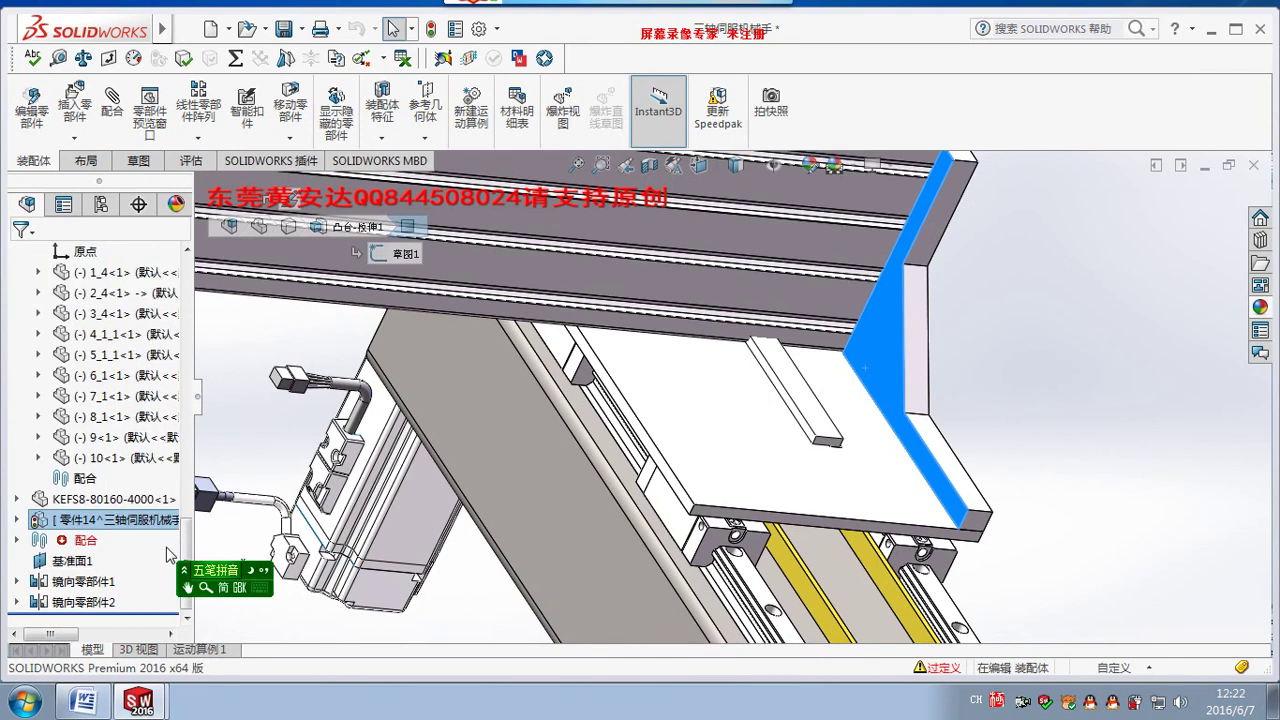
left_click(78, 561)
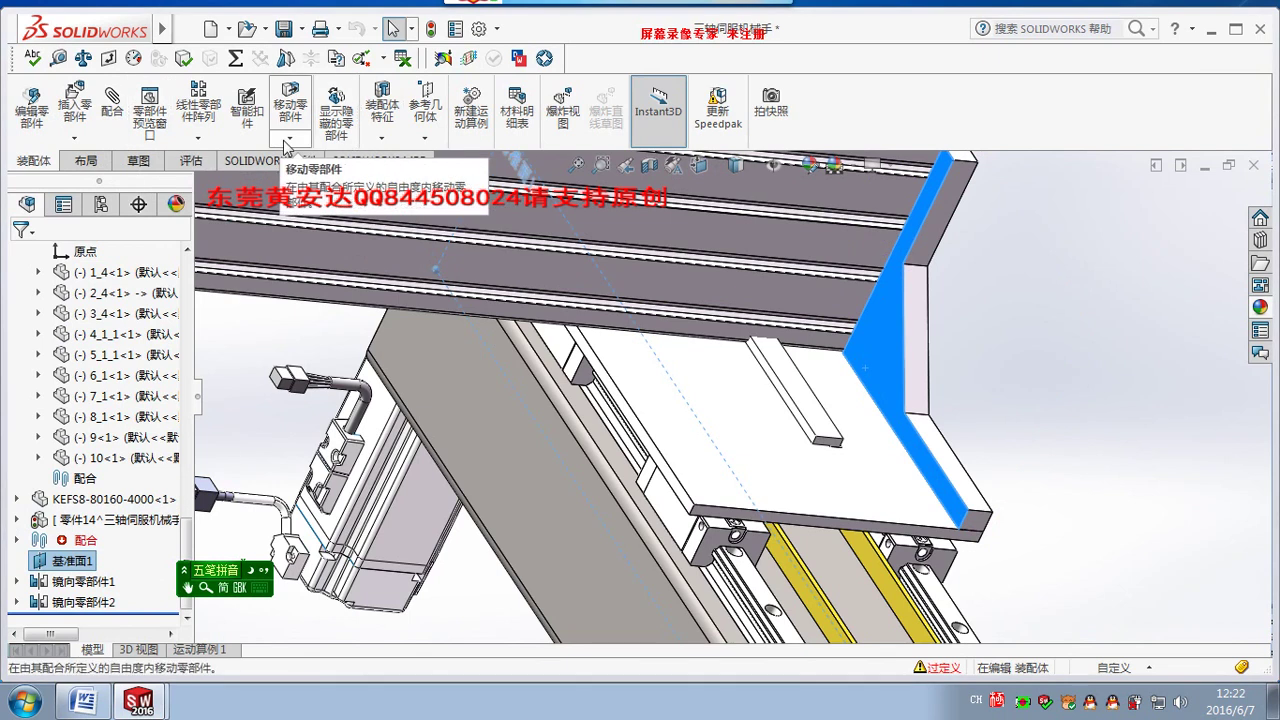
left_click(288, 140)
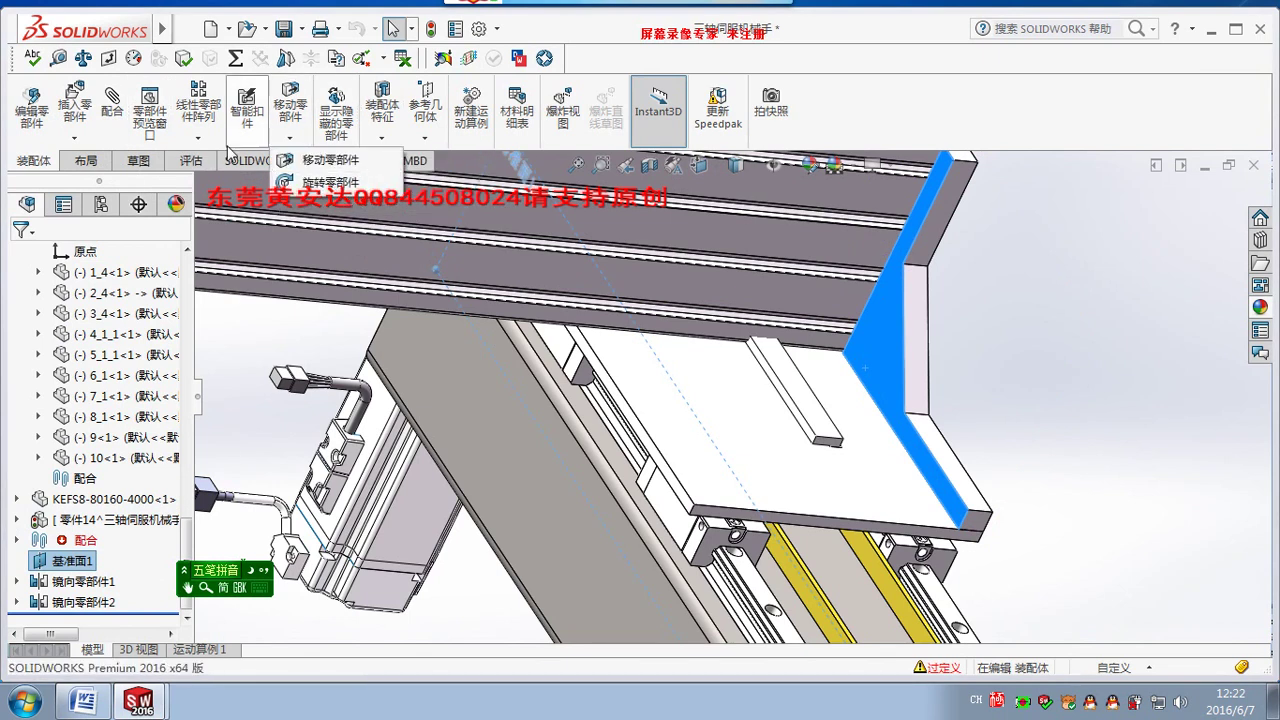
left_click(198, 140)
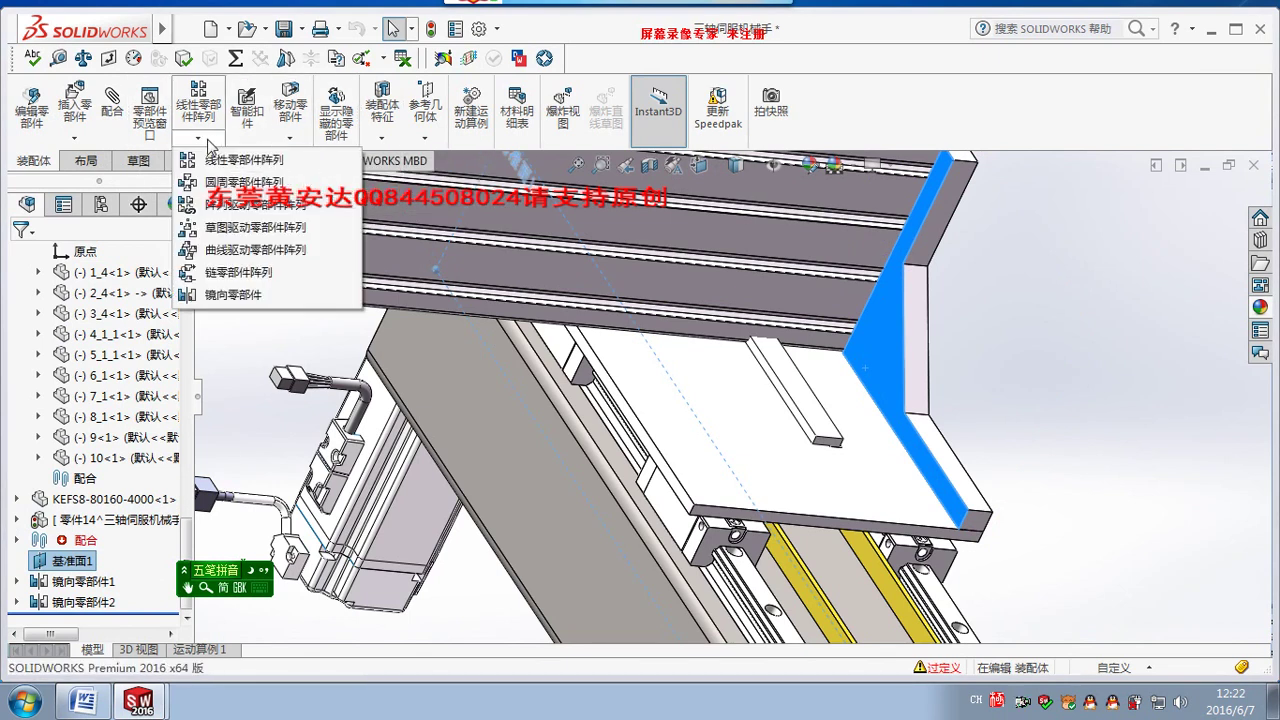
left_click(234, 272)
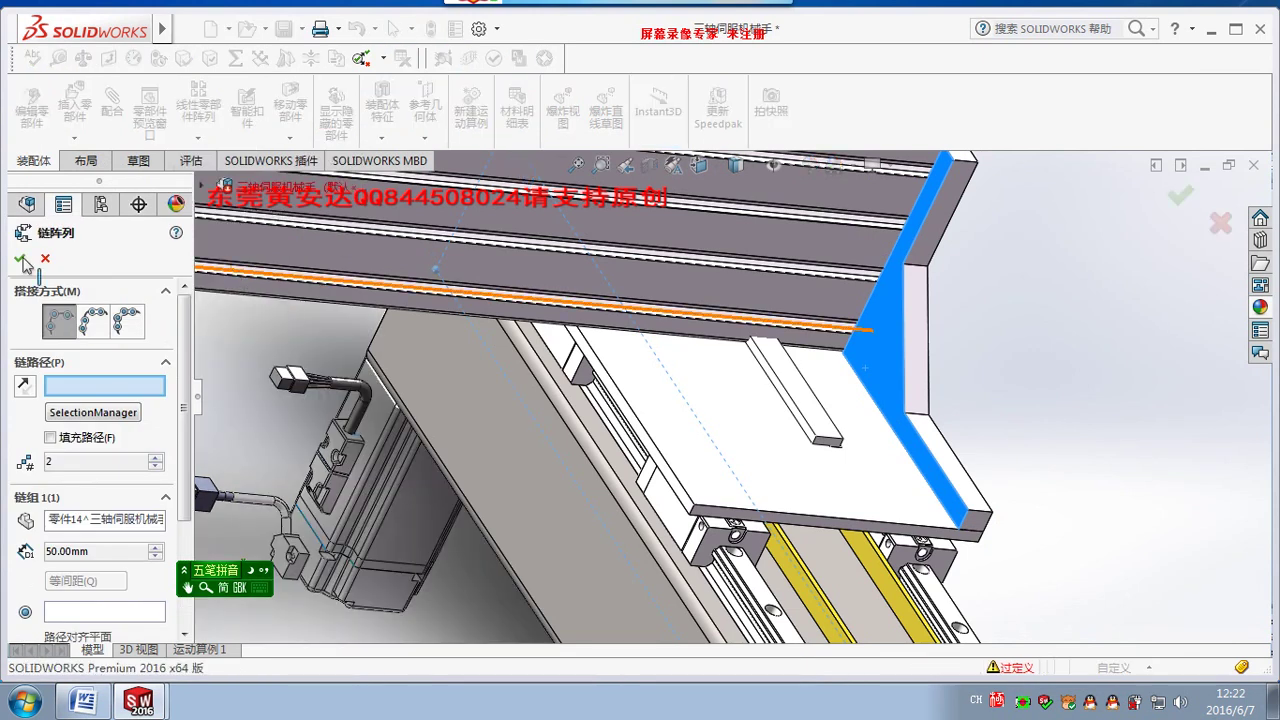
left_click(45, 261)
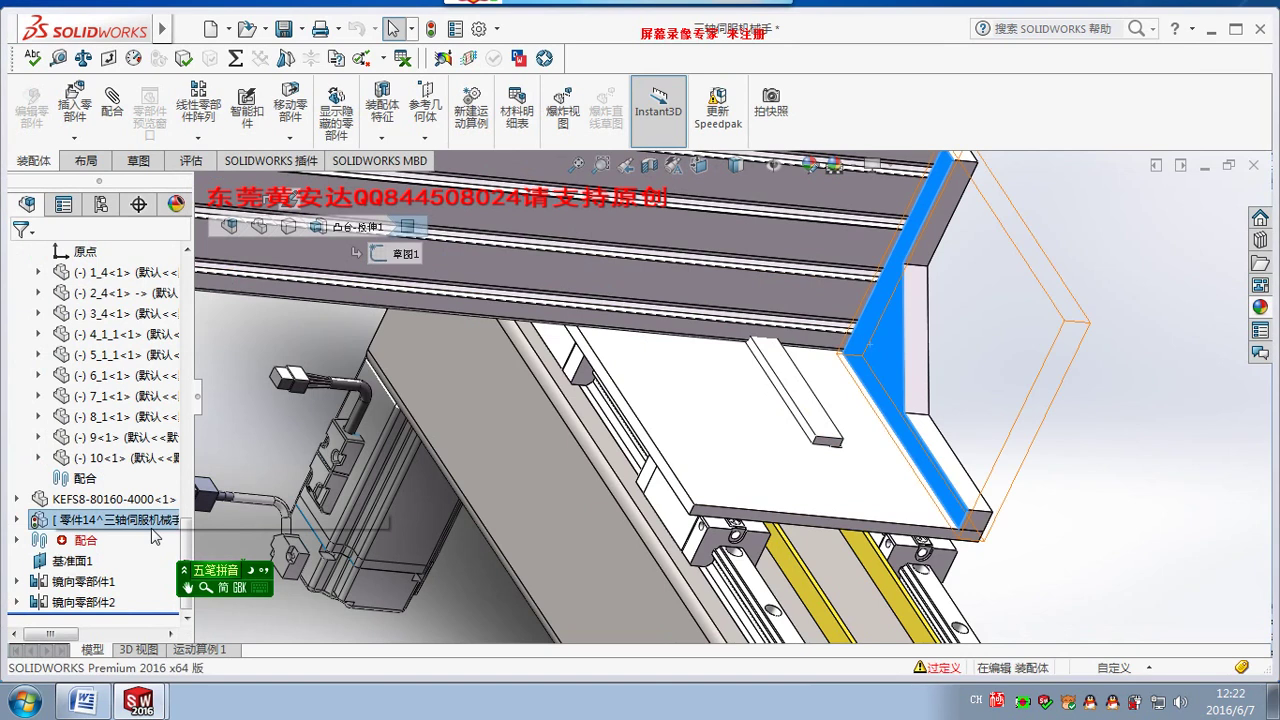
Mirror the bracket plate across 基准面1 and dismiss the resulting error dialog.
left_click(85, 561)
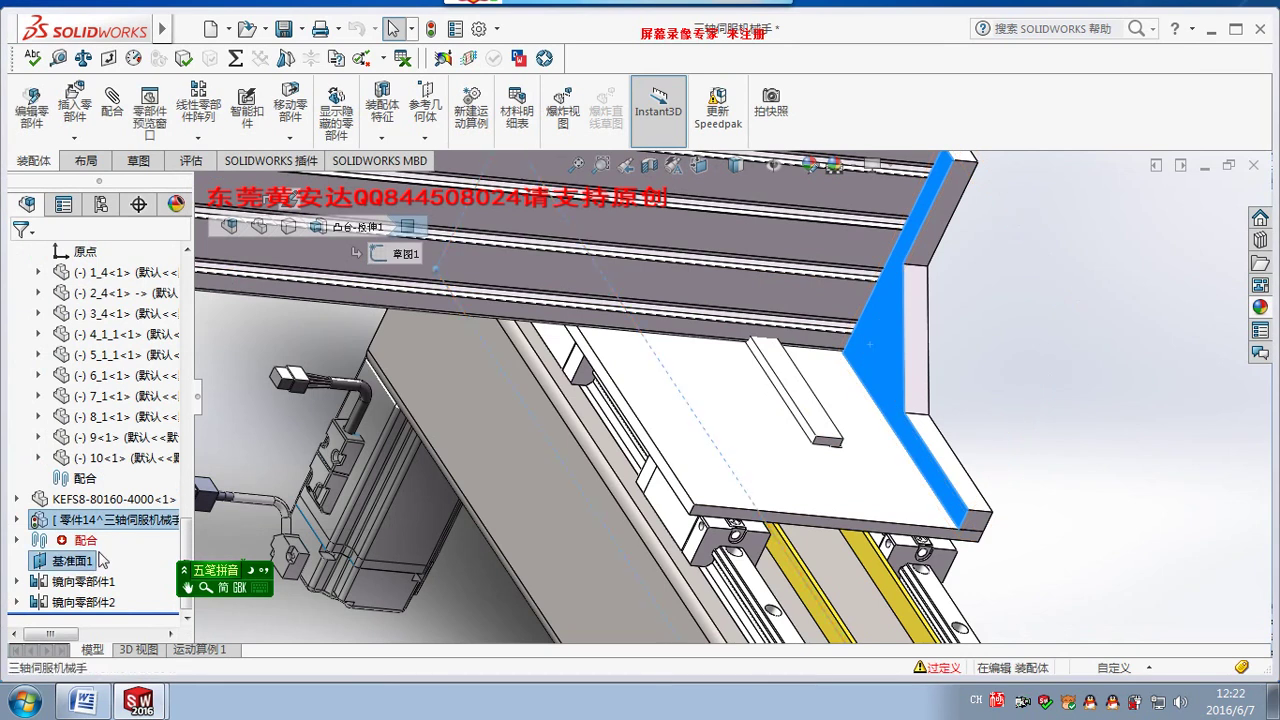
left_click(201, 137)
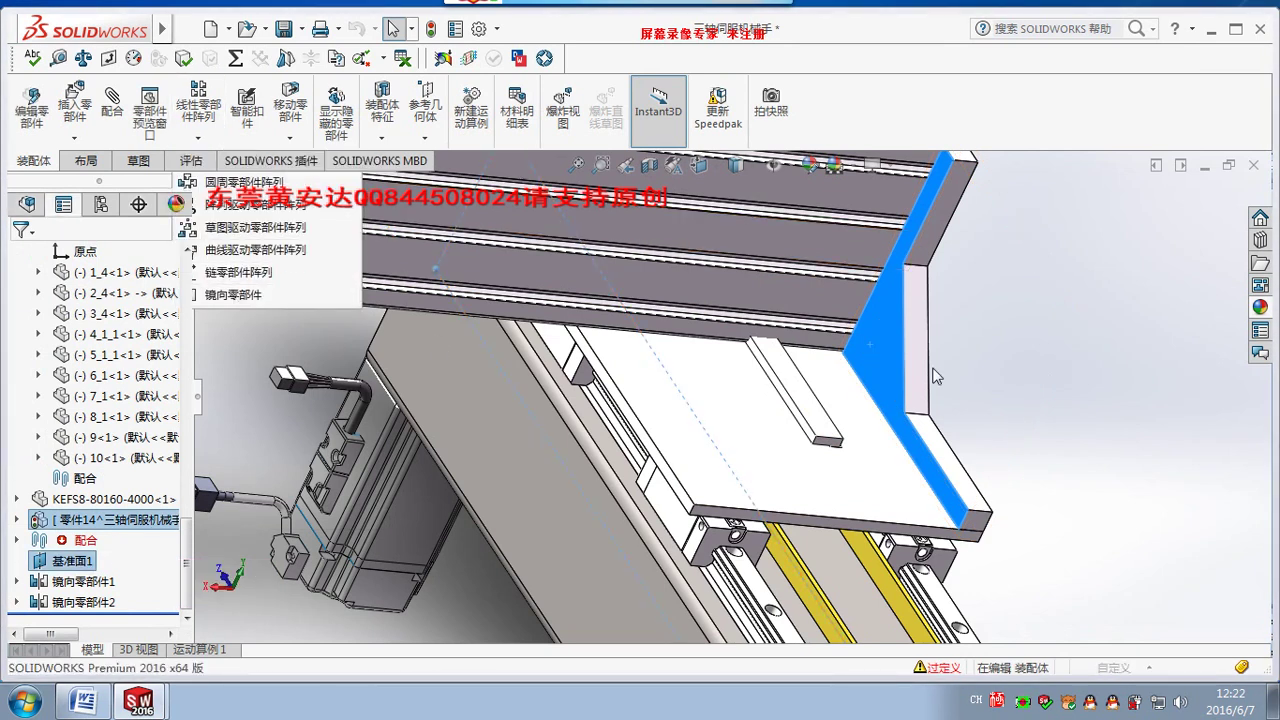
left_click(234, 296)
left_click(18, 259)
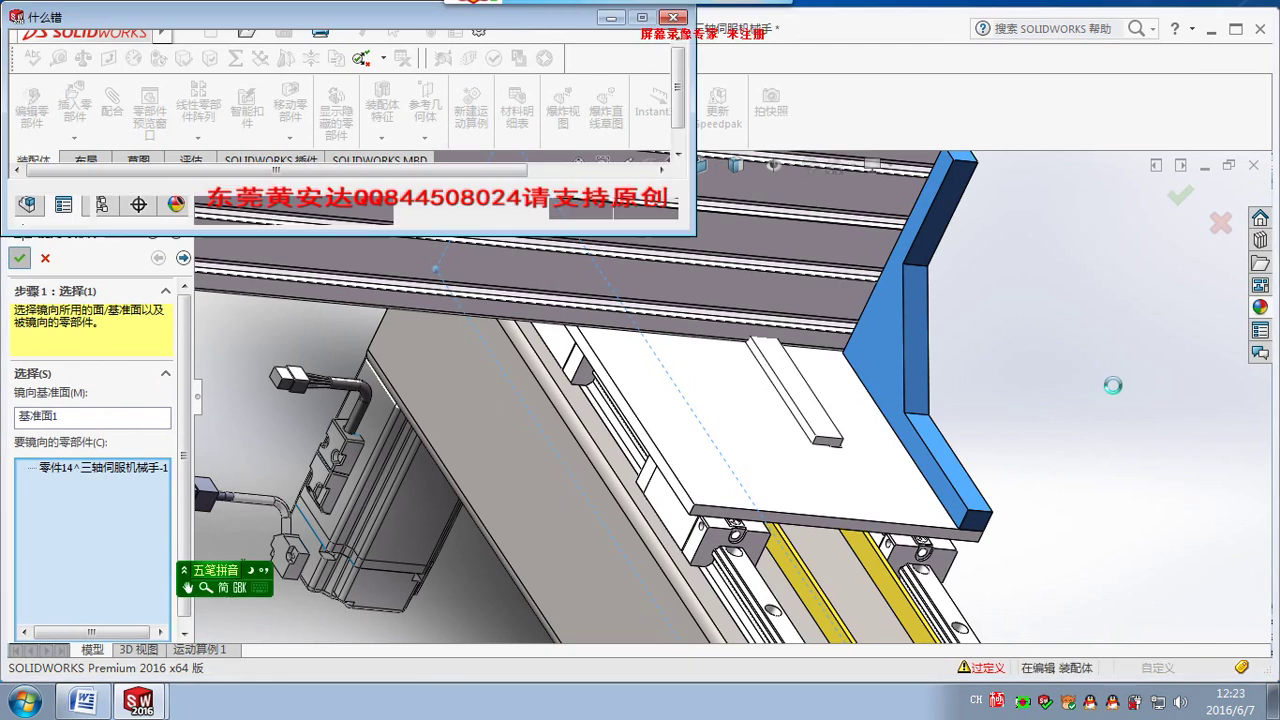
left_click(591, 219)
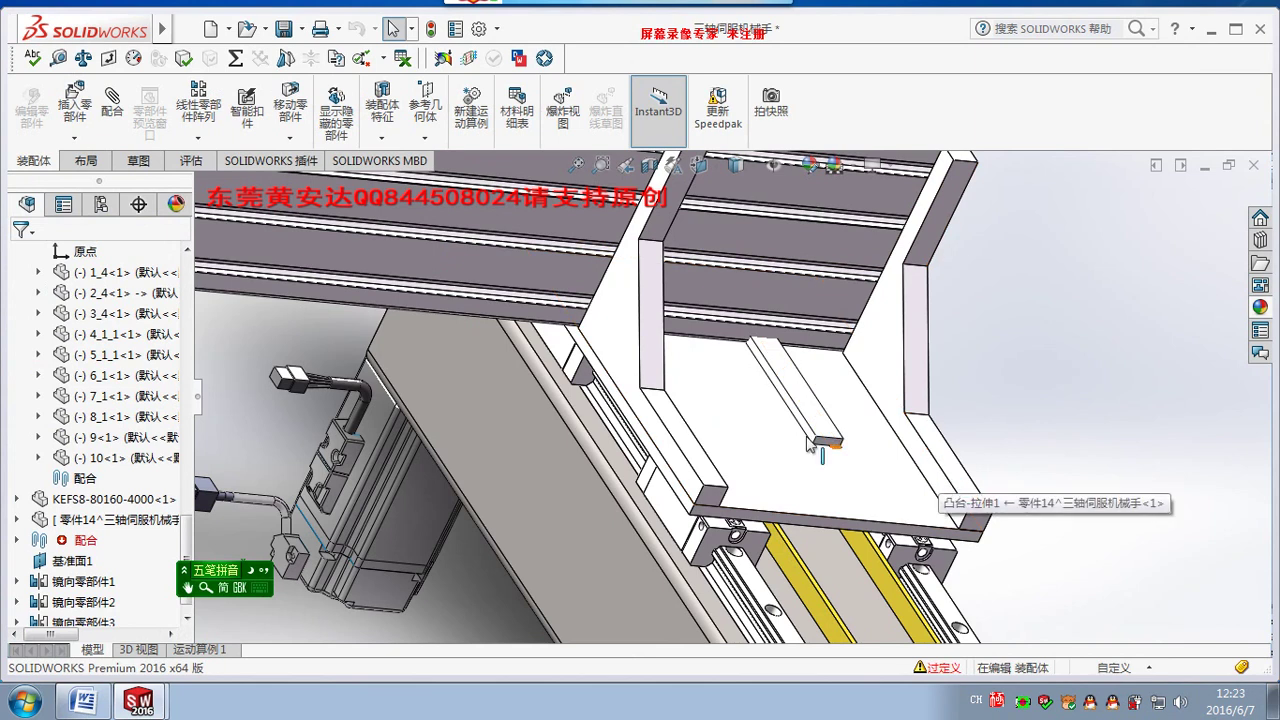
left_click(648, 305)
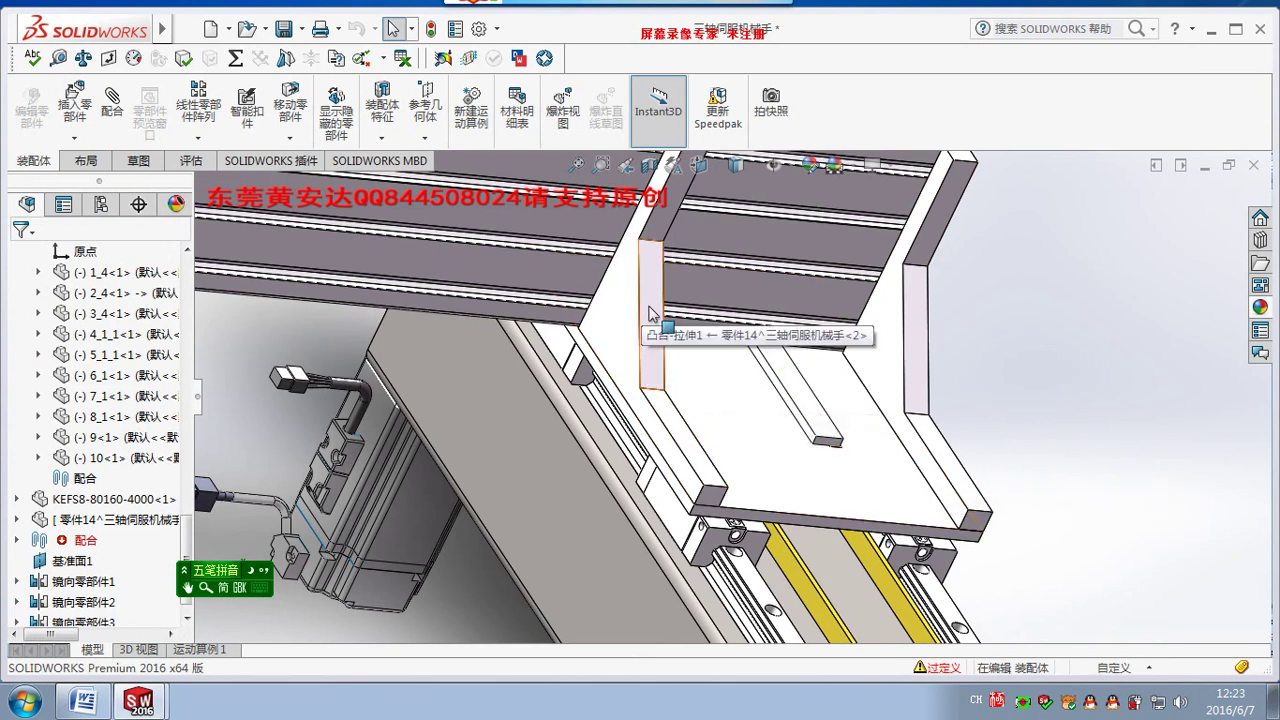
mouse_move(648, 305)
middle_mouse_down()
mouse_move(577, 478)
mouse_move(656, 343)
mouse_move(910, 392)
mouse_move(684, 399)
mouse_move(590, 466)
mouse_move(559, 530)
mouse_move(668, 491)
mouse_move(724, 572)
mouse_move(1050, 477)
mouse_move(865, 362)
middle_mouse_up()
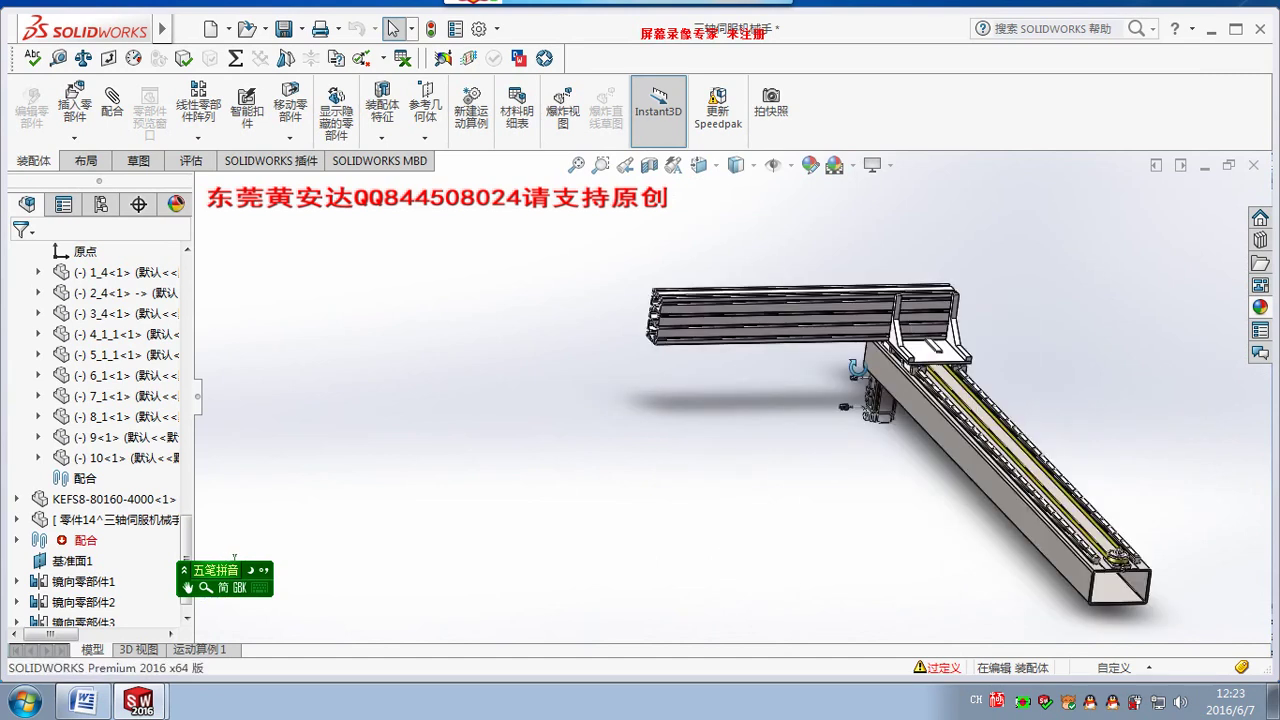
scroll(851, 355, "down", 5)
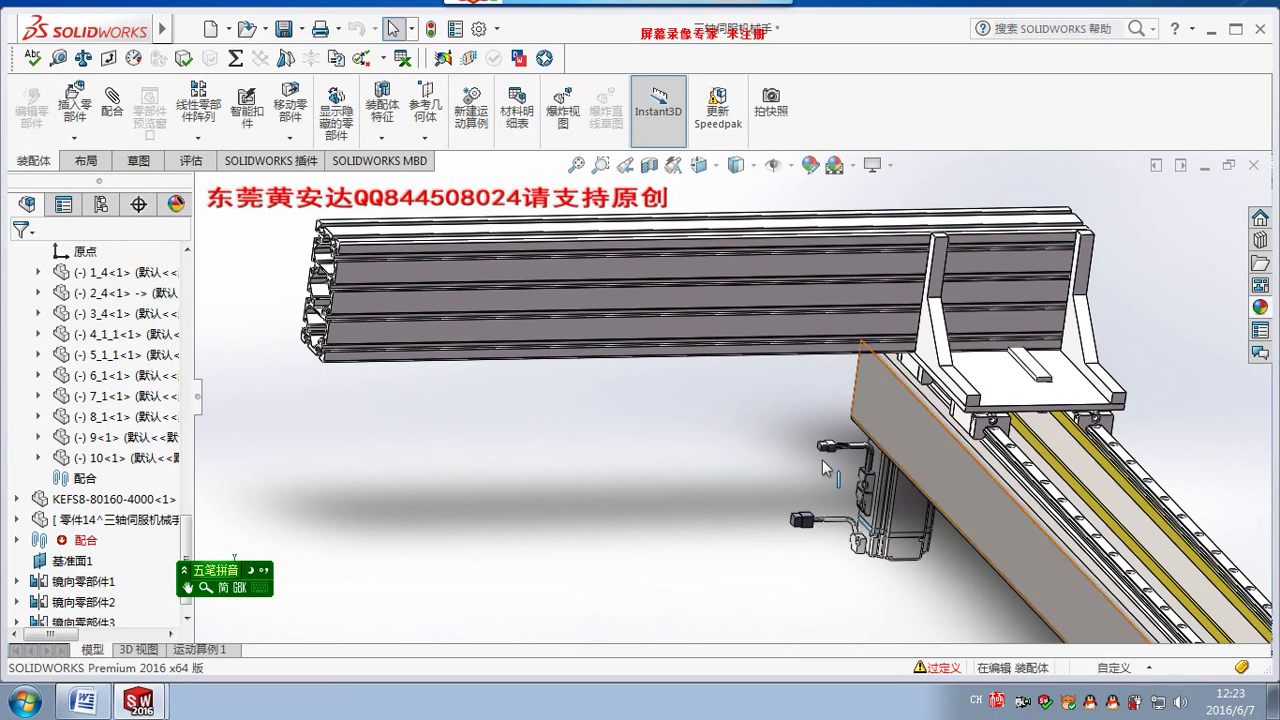
scroll(1080, 498, "up", 5)
mouse_move(1080, 498)
middle_mouse_down()
mouse_move(503, 311)
mouse_move(560, 387)
mouse_move(602, 510)
mouse_move(537, 521)
middle_mouse_up()
middle_click_drag(606, 466, 1034, 323)
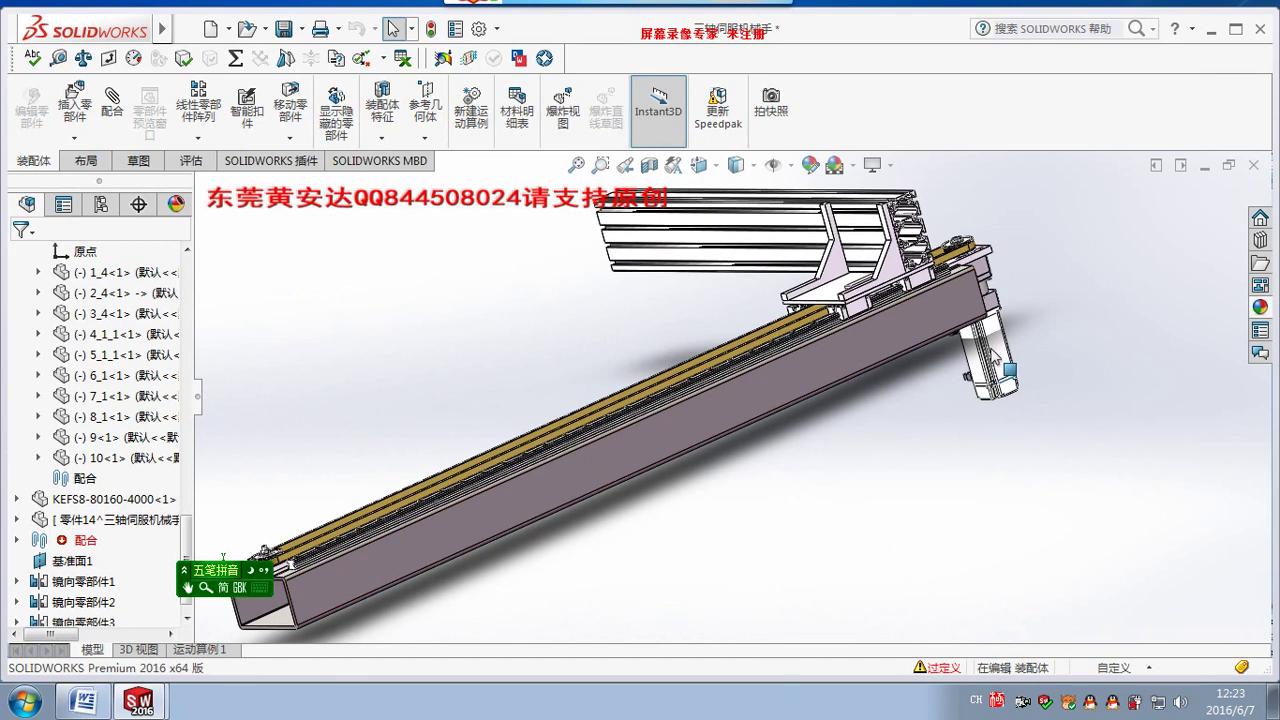
scroll(914, 286, "down", 3)
mouse_move(958, 403)
middle_mouse_down()
mouse_move(937, 330)
mouse_move(944, 340)
mouse_move(866, 460)
mouse_move(885, 432)
middle_mouse_up()
scroll(885, 432, "down", 2)
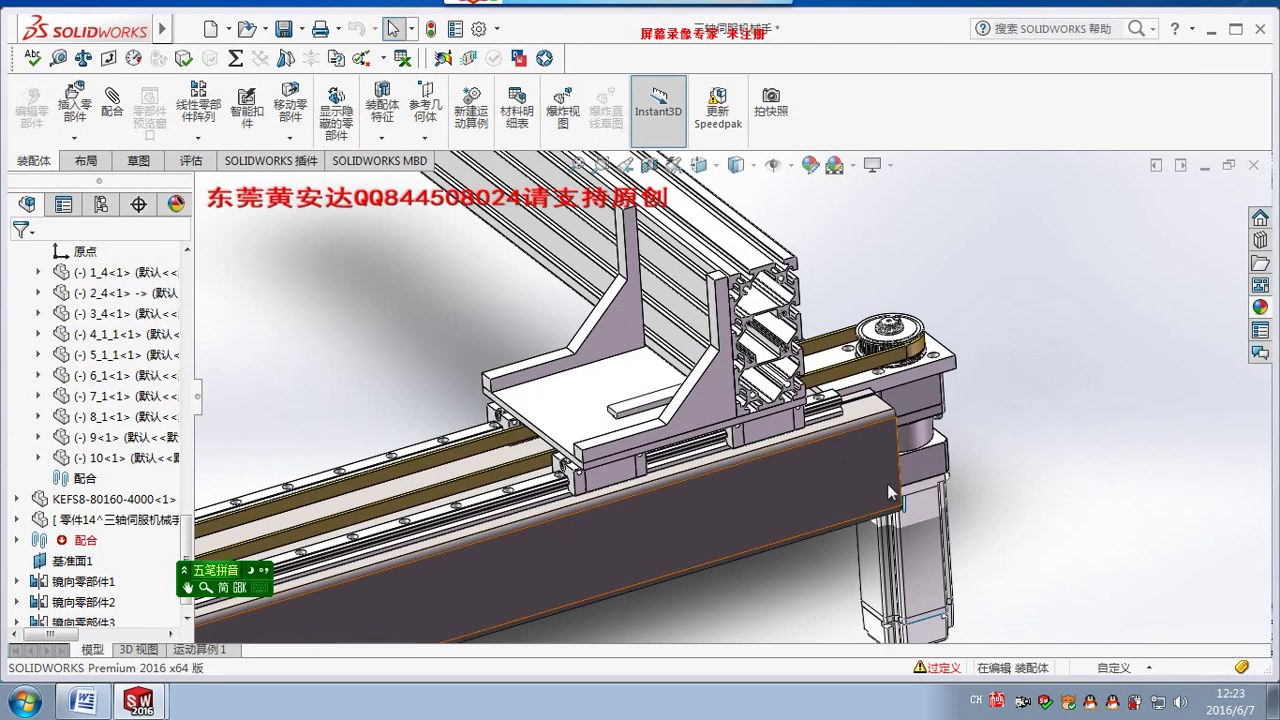
scroll(995, 390, "down", 1)
scroll(995, 385, "up", 1)
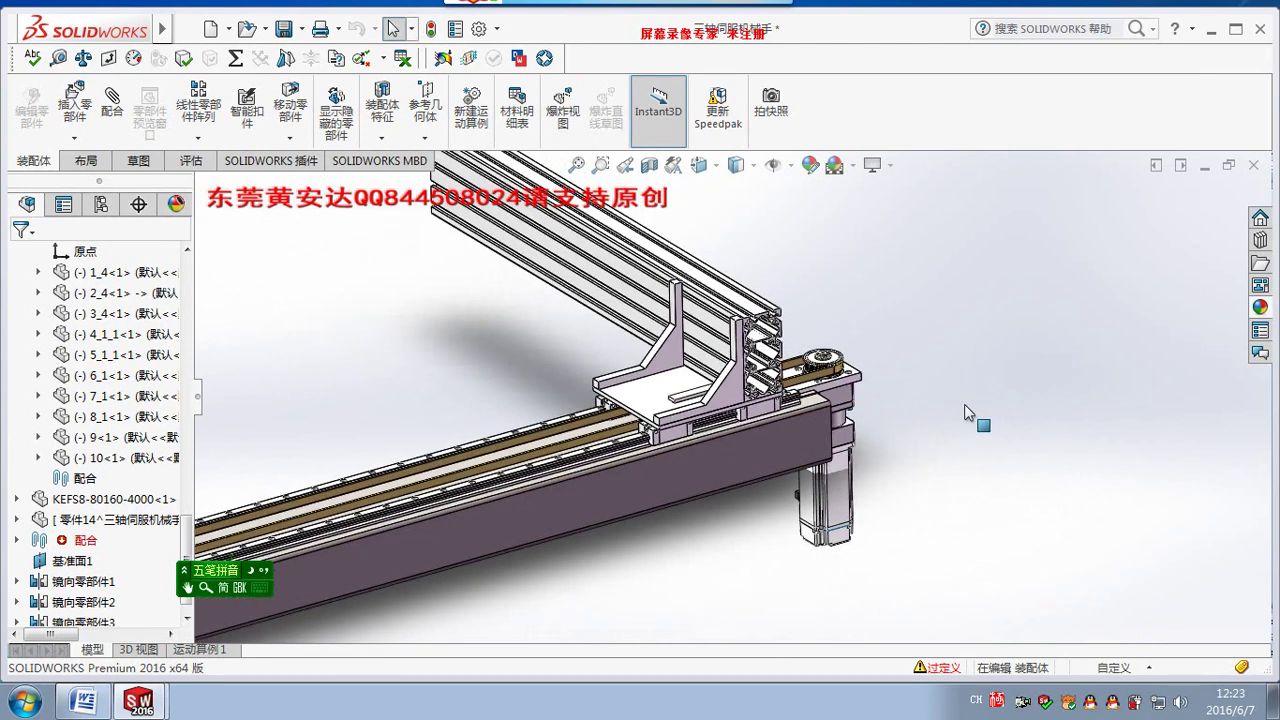
mouse_move(964, 404)
middle_mouse_down("ctrl")
mouse_move(914, 449)
mouse_move(995, 449)
middle_mouse_up("ctrl")
scroll(948, 447, "down", 1)
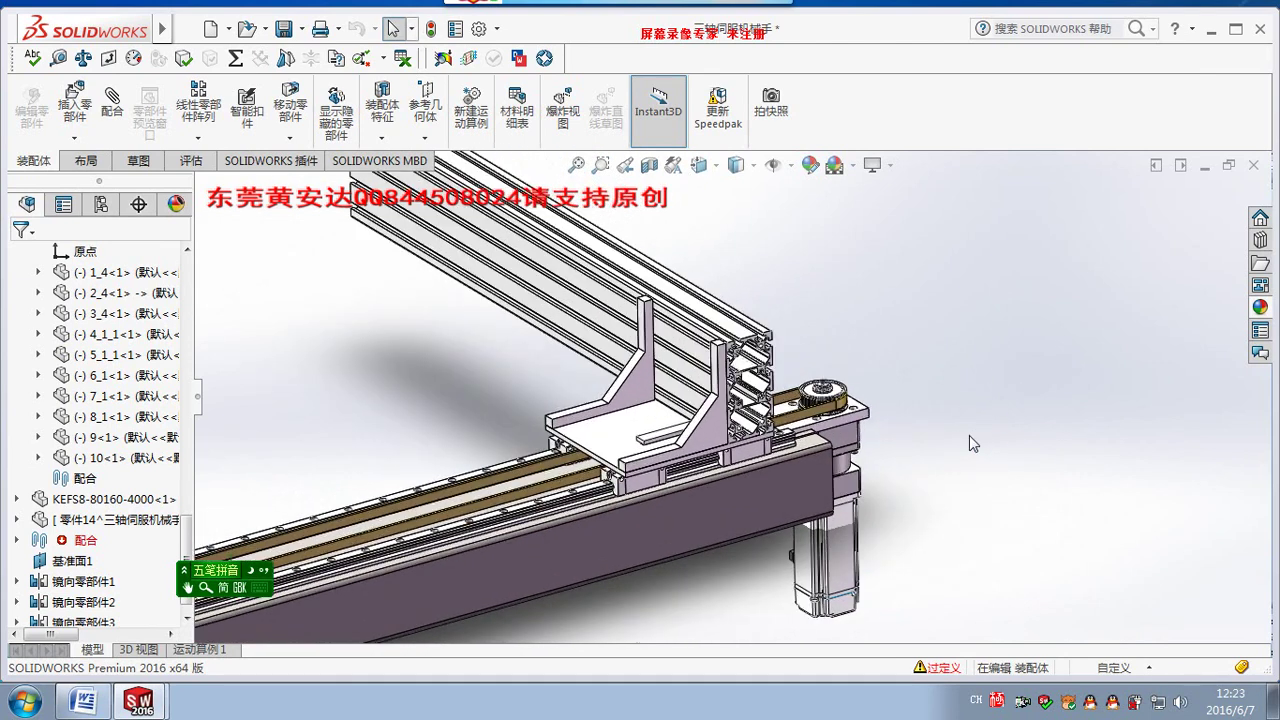
scroll(1069, 482, "down", 1)
scroll(1074, 476, "down", 1)
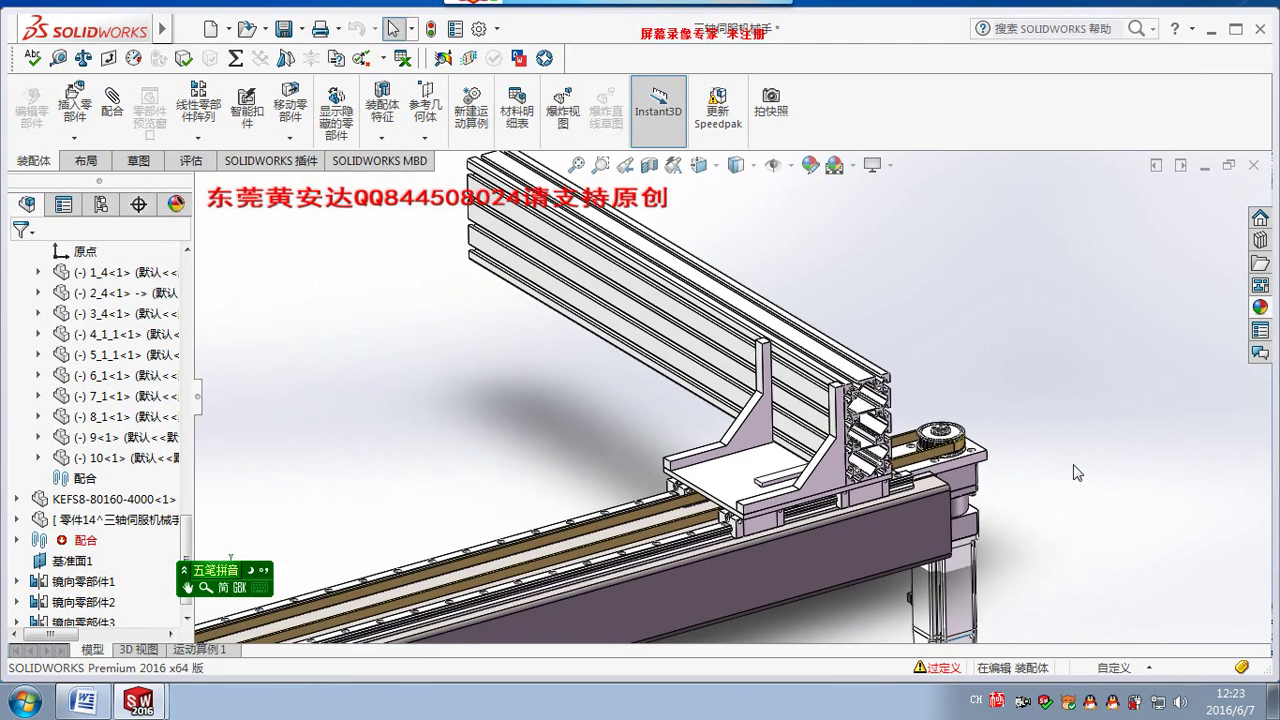
scroll(1078, 472, "down", 1)
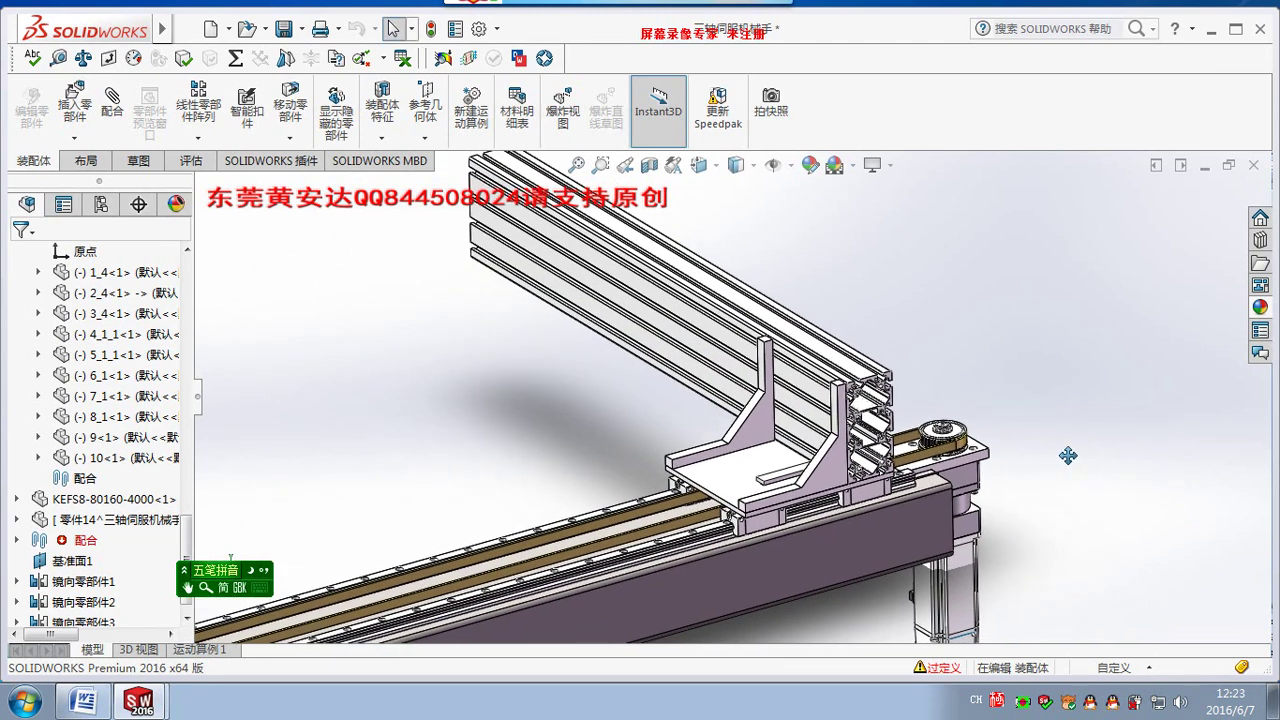